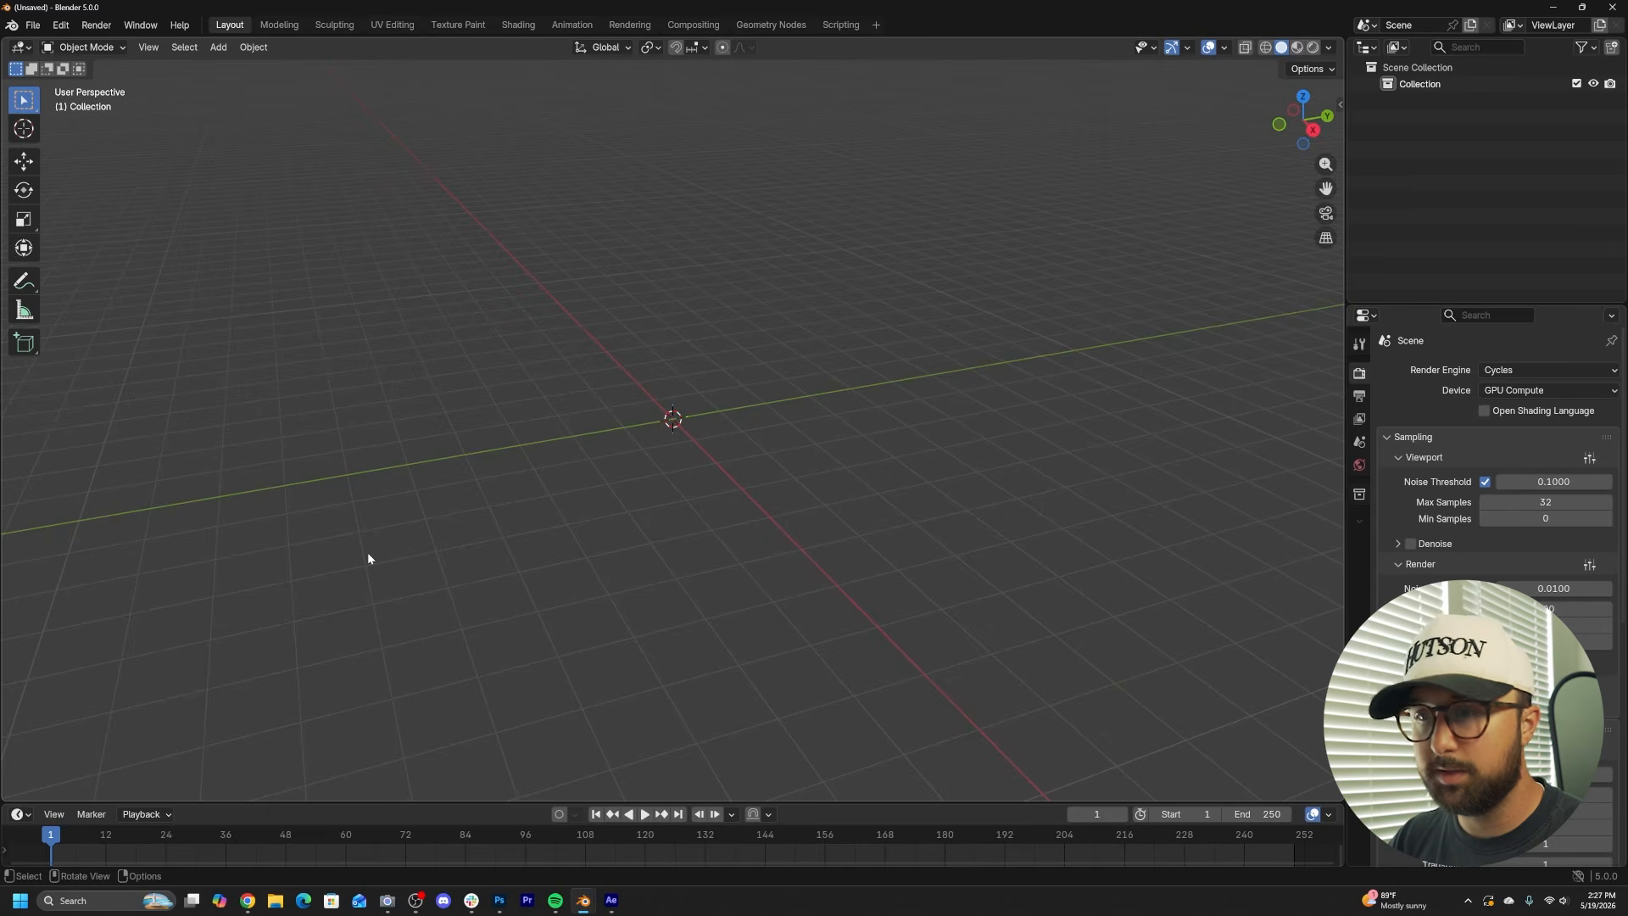
- Add a mesh plane at the origin and scale it up by a factor of 5
key("shift+a")
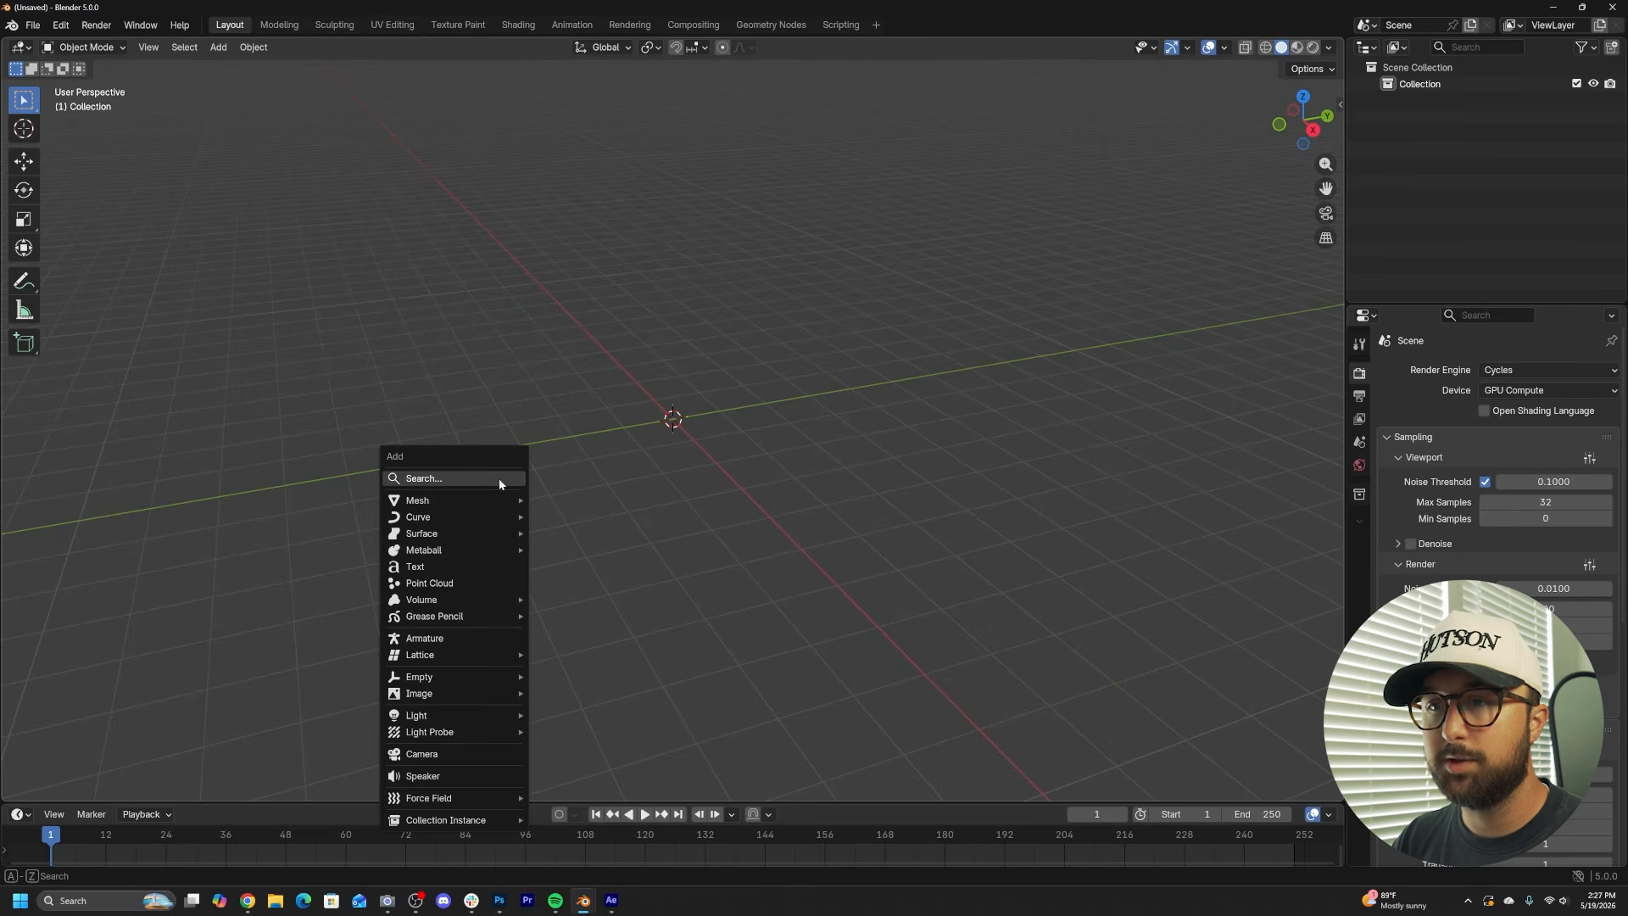
mouse_move(457, 500)
left_click(550, 501)
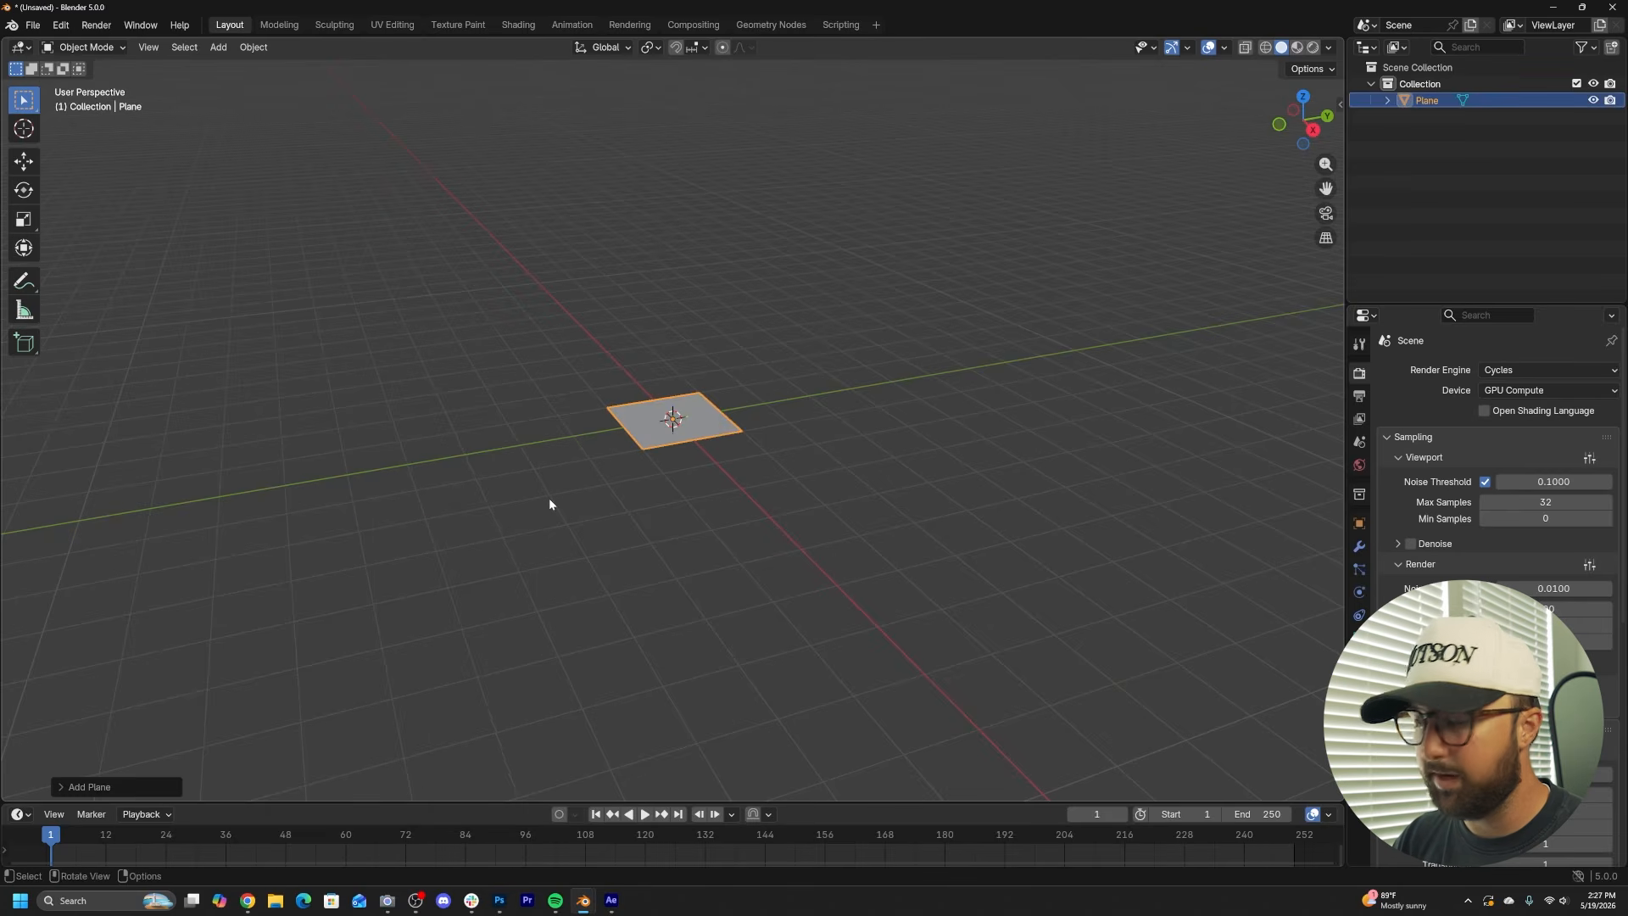
key("s")
key("5")
key("Return")
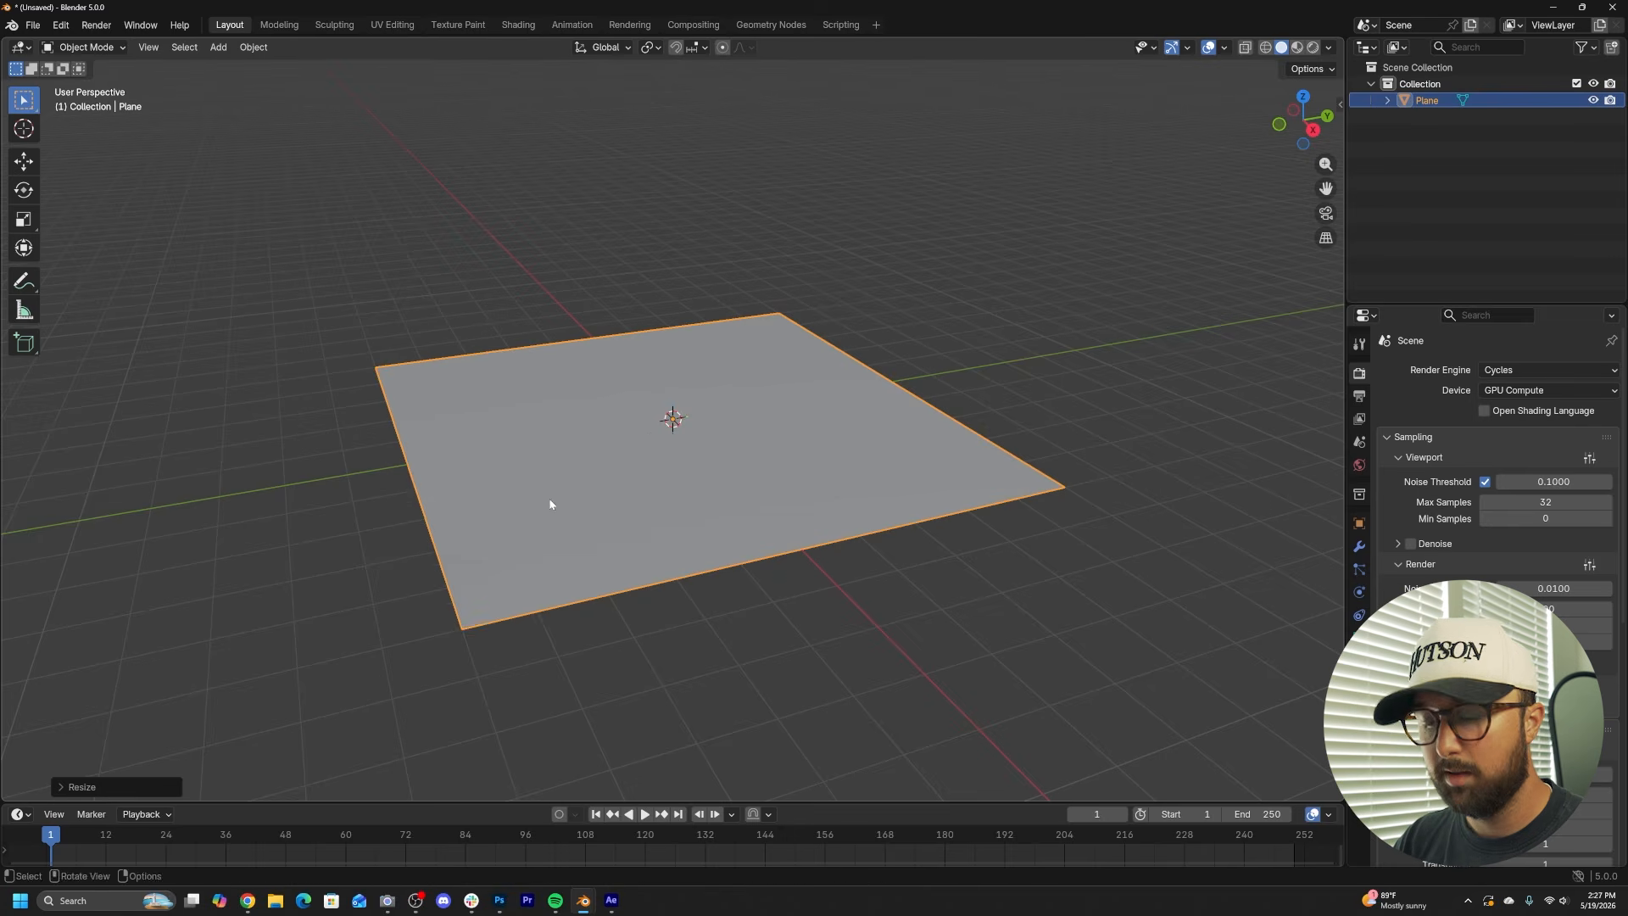
- Apply the object transform of the scaled plane
key("ctrl+a")
left_click(508, 532)
middle_click_drag(509, 532, 1059, 469)
key("grave")
left_click(1033, 401)
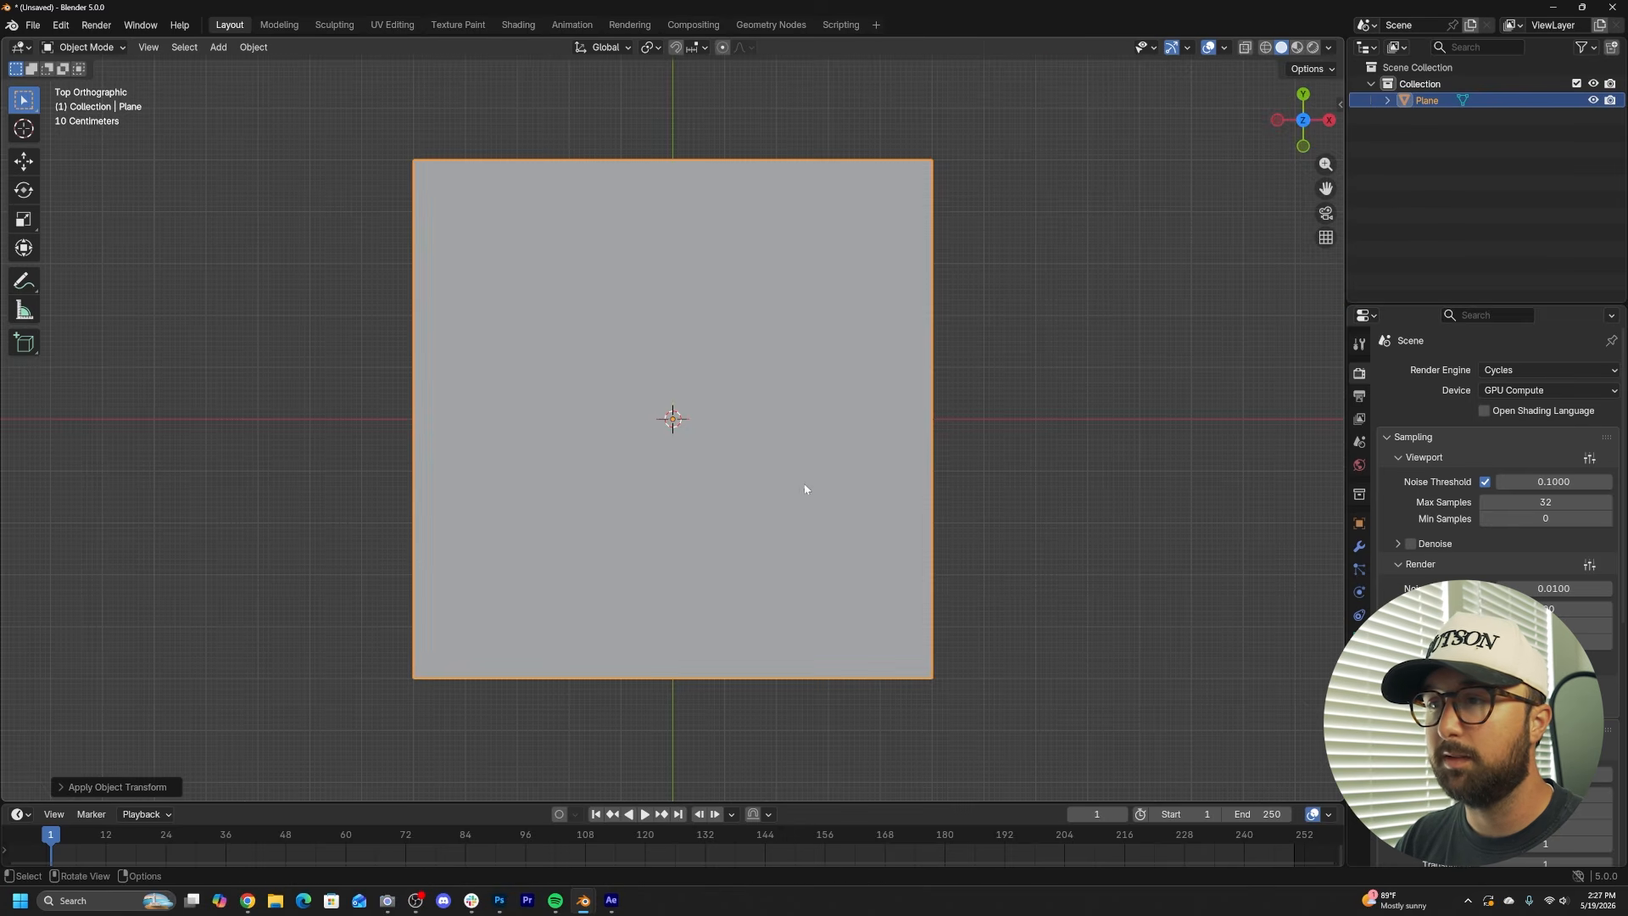
middle_click_drag(805, 490, 542, 332)
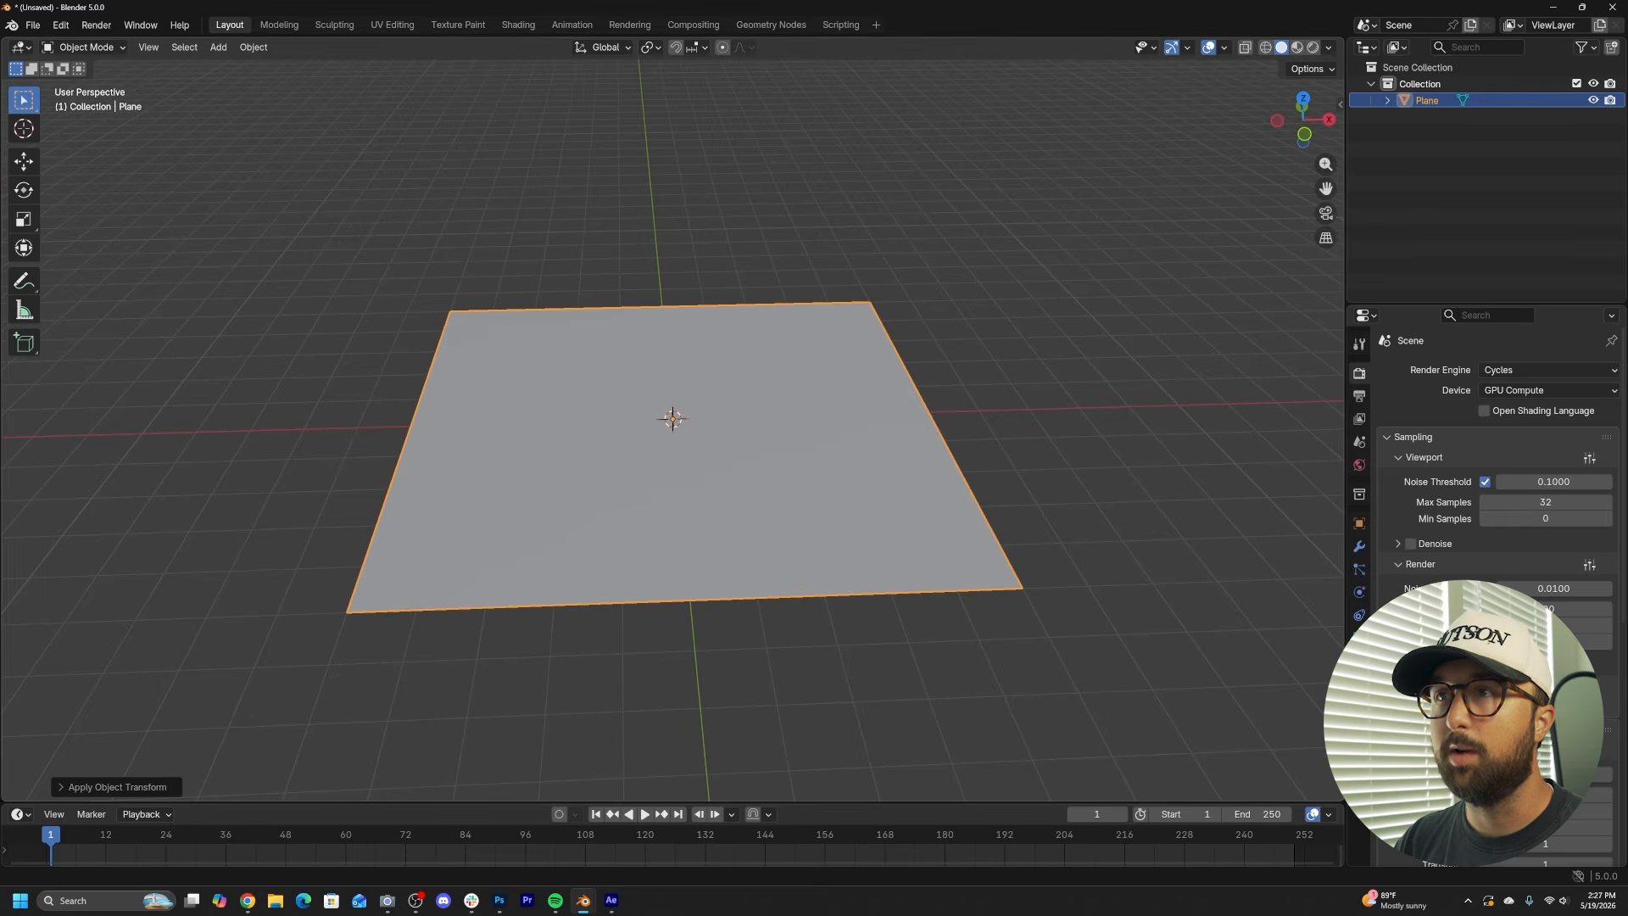
- Switch to the Shading workspace and show the plane in top orthographic view
left_click(508, 26)
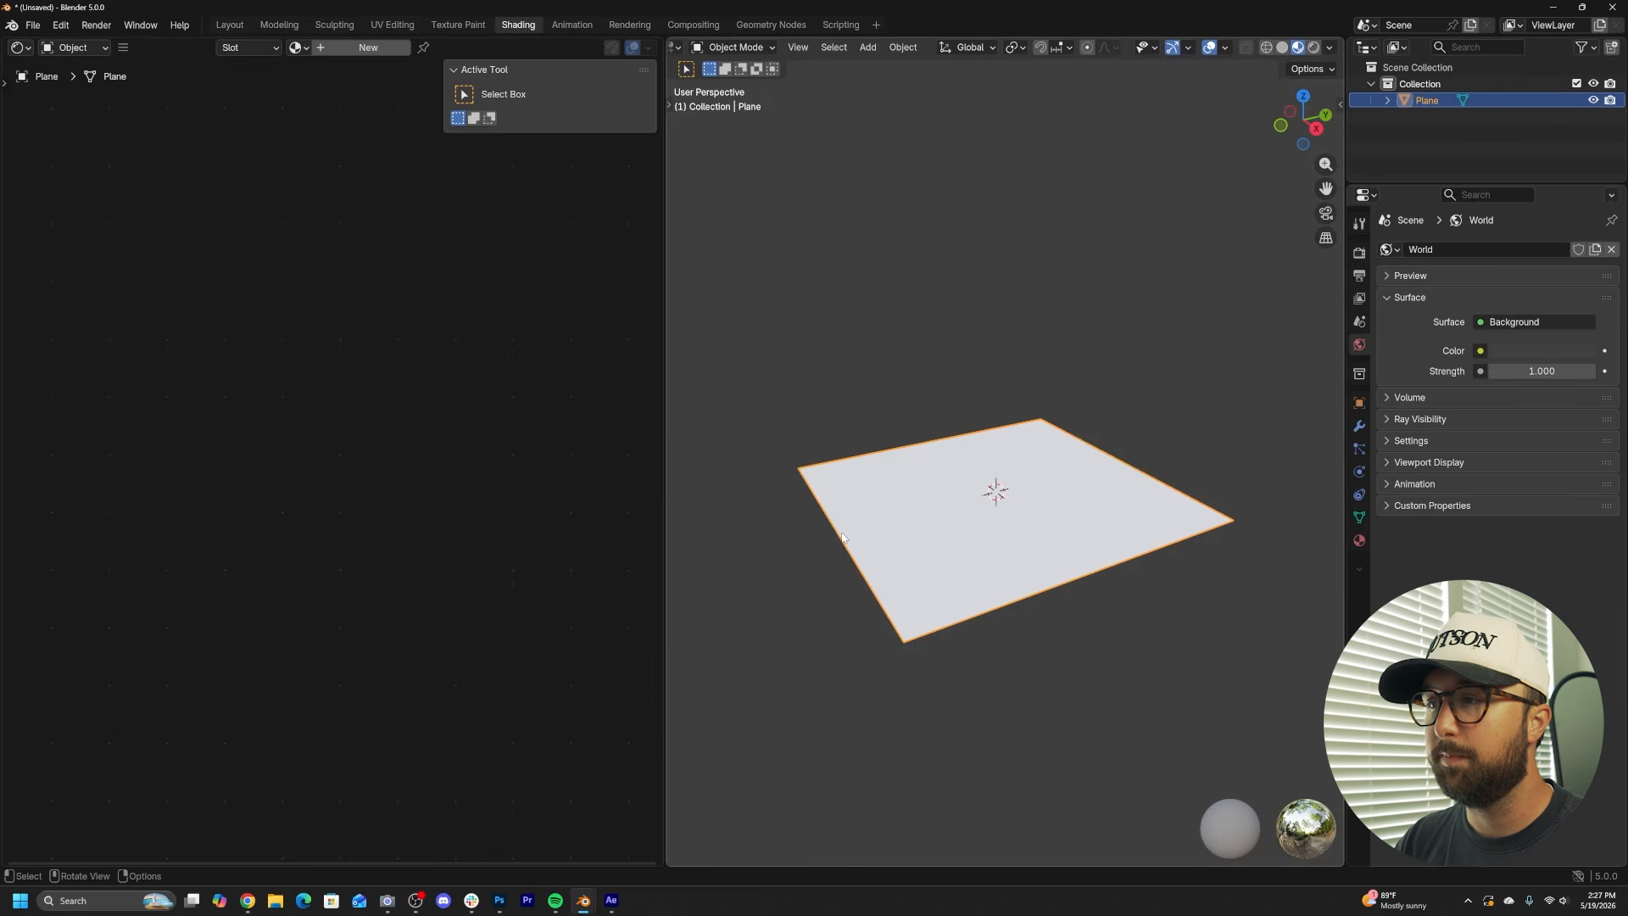
key("grave")
left_click(841, 444)
scroll(1042, 502, "up", 1)
scroll(1042, 502, "down", 1)
middle_click_drag(1041, 502, 1019, 502, "shift")
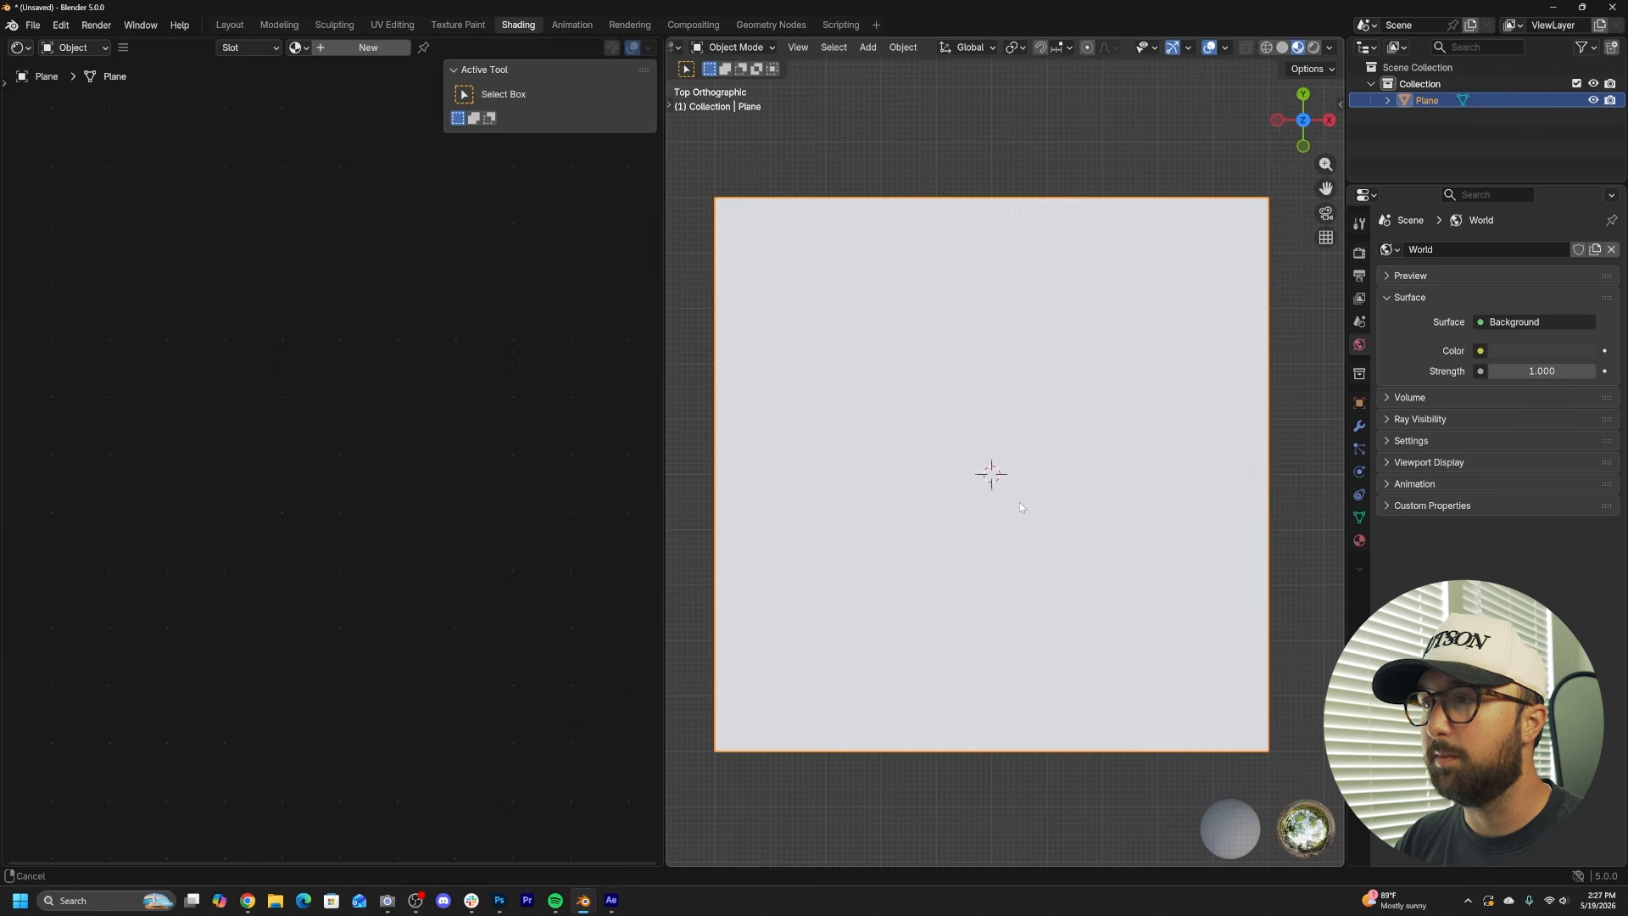
scroll(1020, 502, "up", 1)
- Create a new material for the plane and delete its Principled BSDF node
left_click(349, 48)
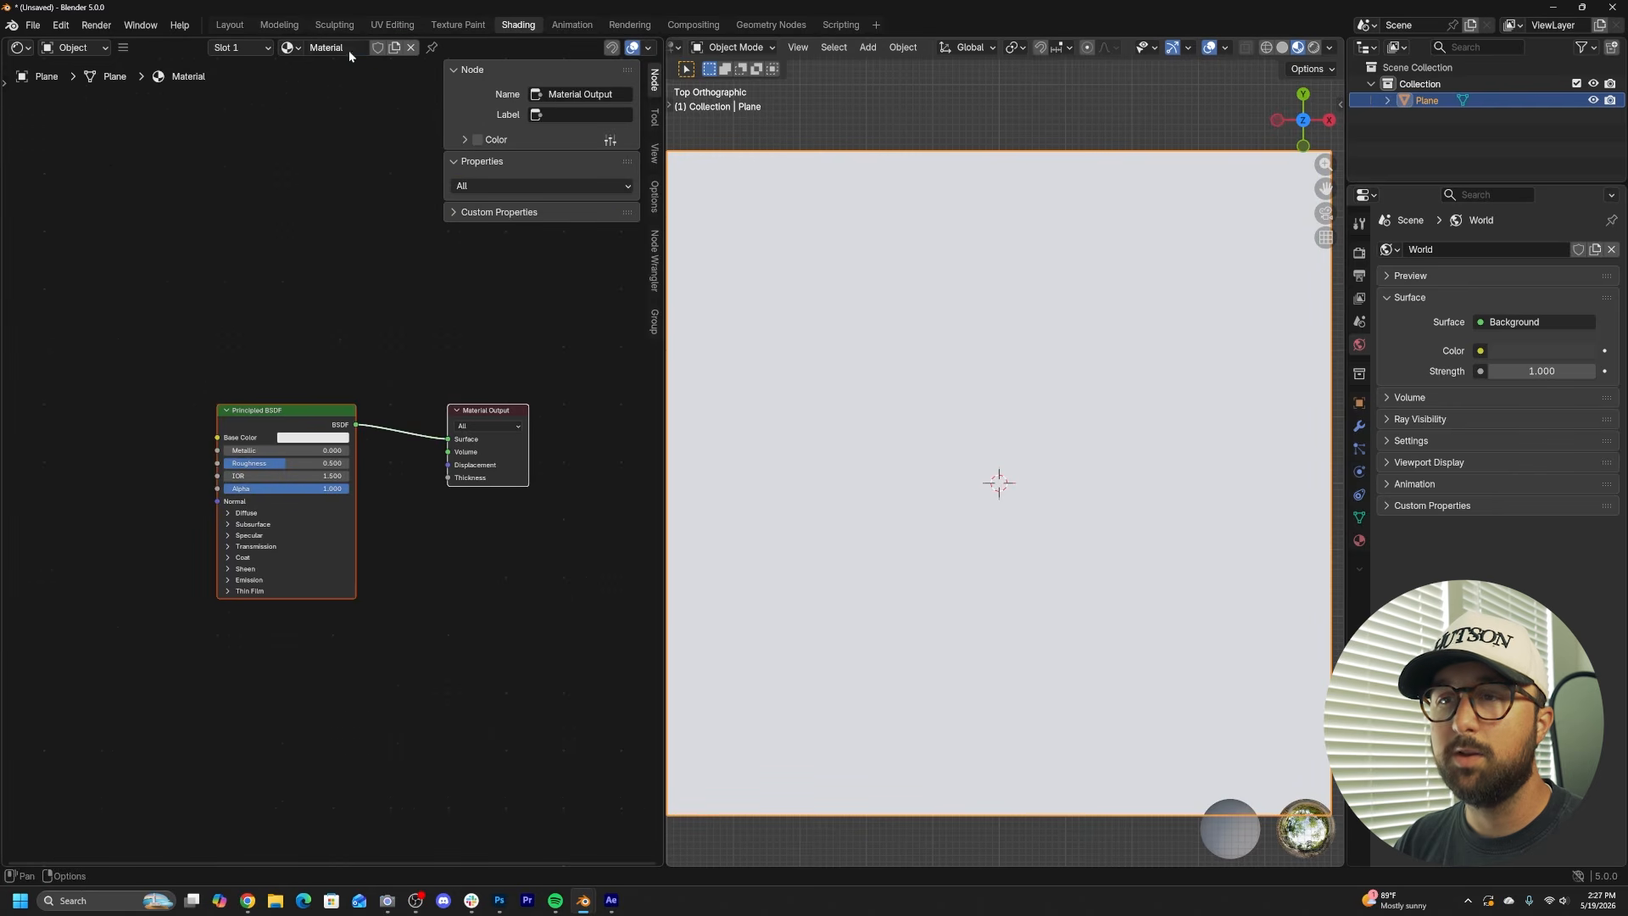
key("n")
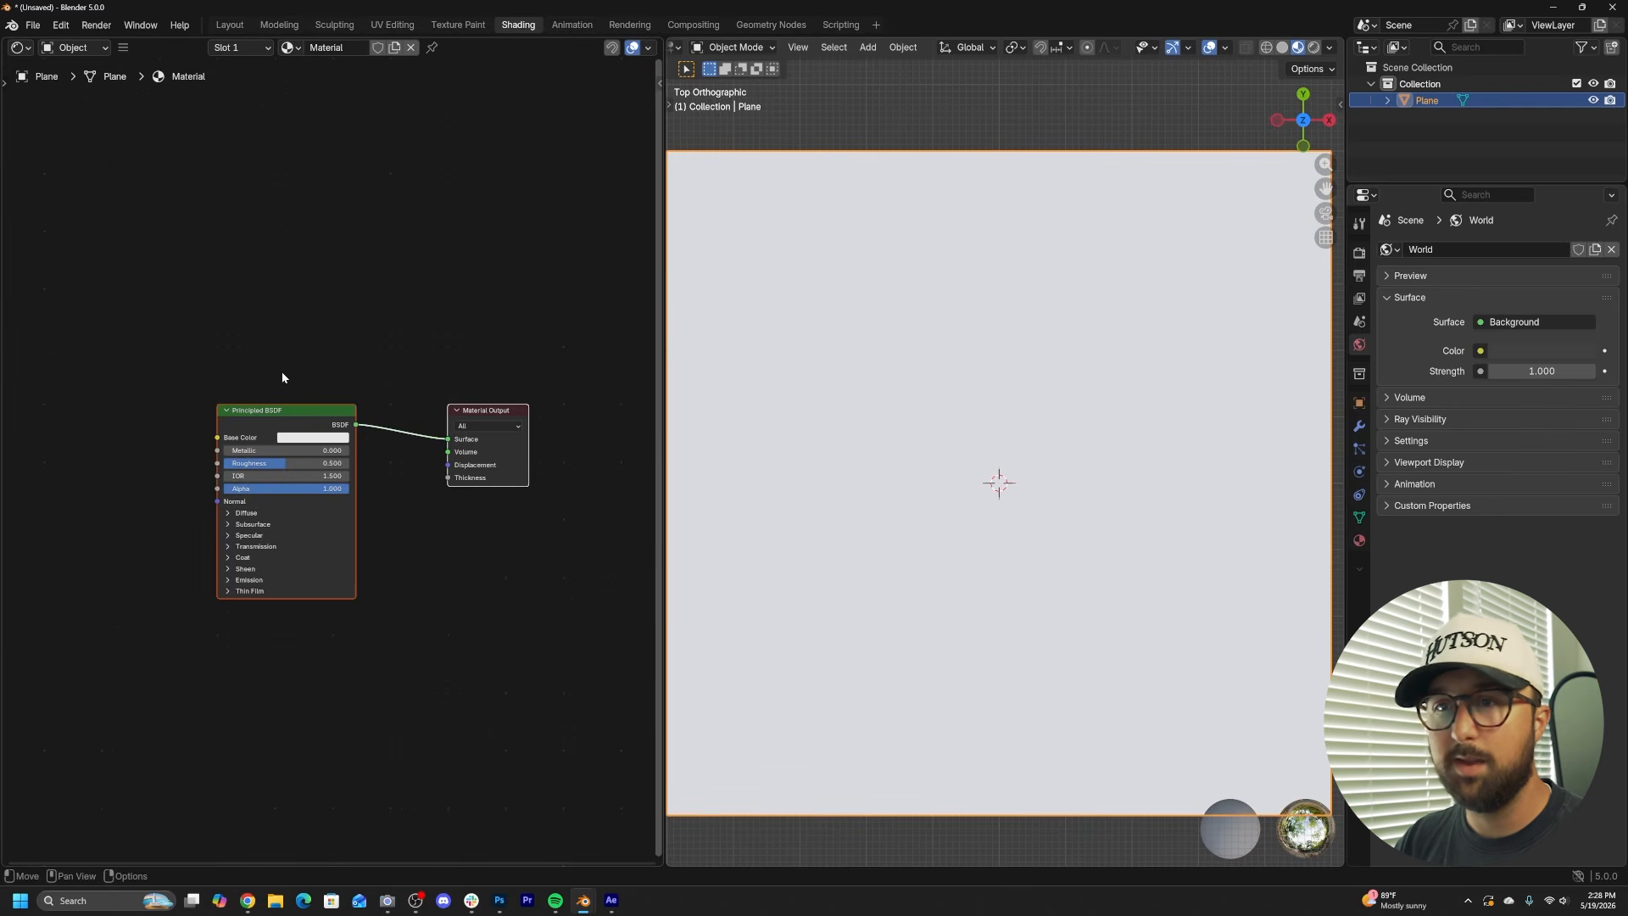
left_click(277, 412)
key("x")
- Add a Mix Shader node and connect its output to the Surface input of the Material Output
key("shift+a")
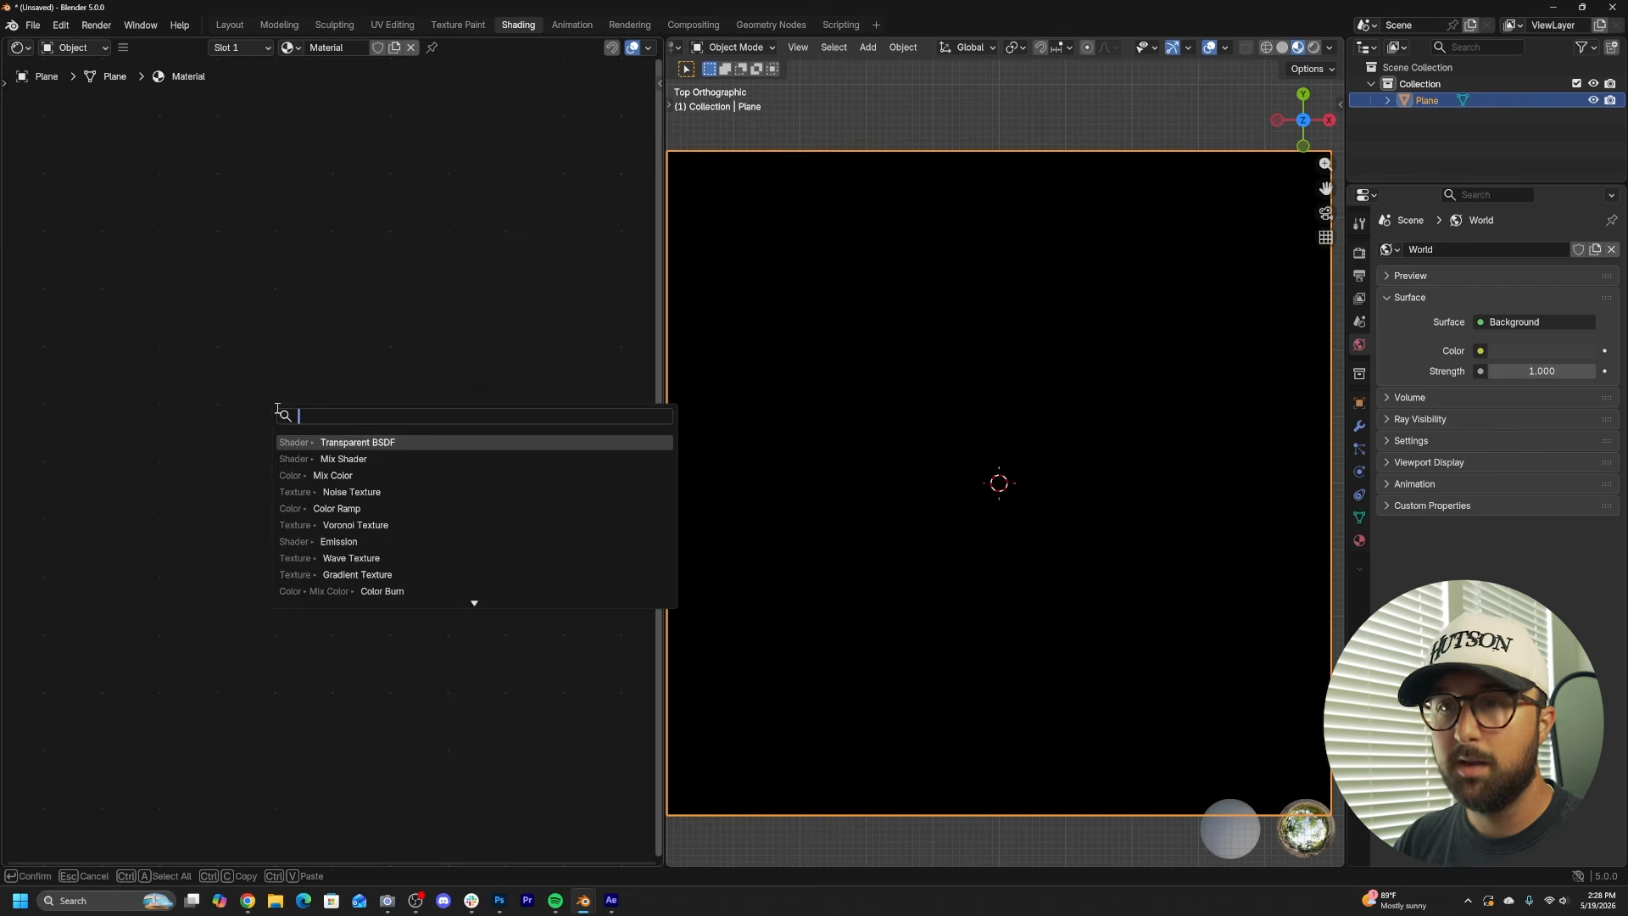
type("mix")
key("Down")
key("Down")
key("Down")
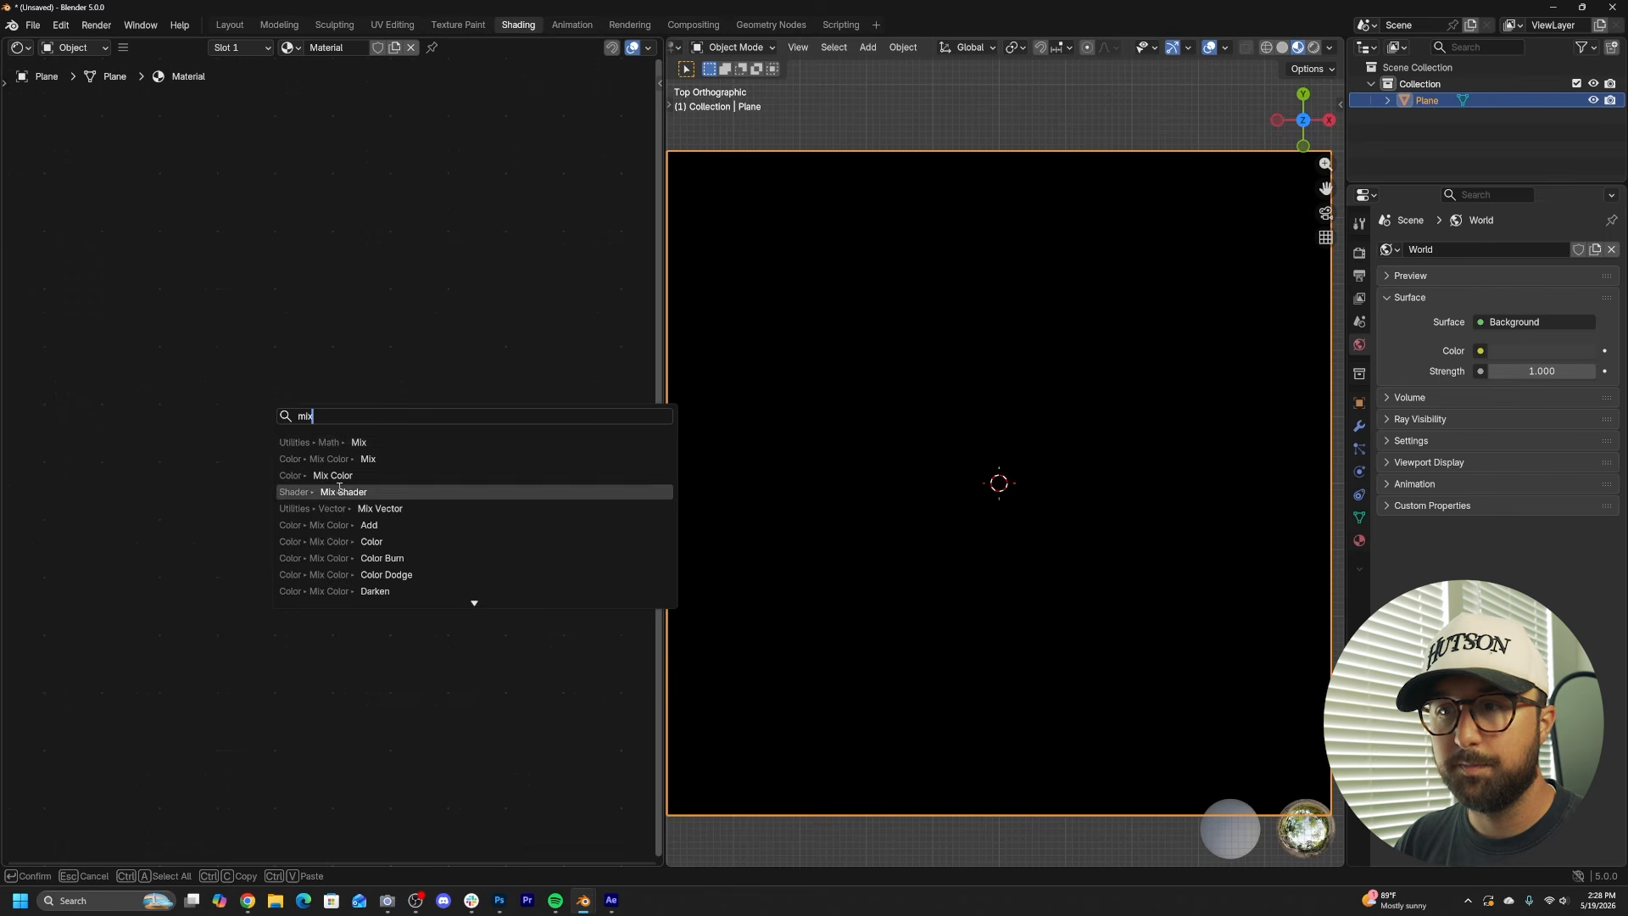
key("Return")
left_click(432, 566)
scroll(433, 565, "up", 1)
middle_click_drag(442, 561, 366, 566)
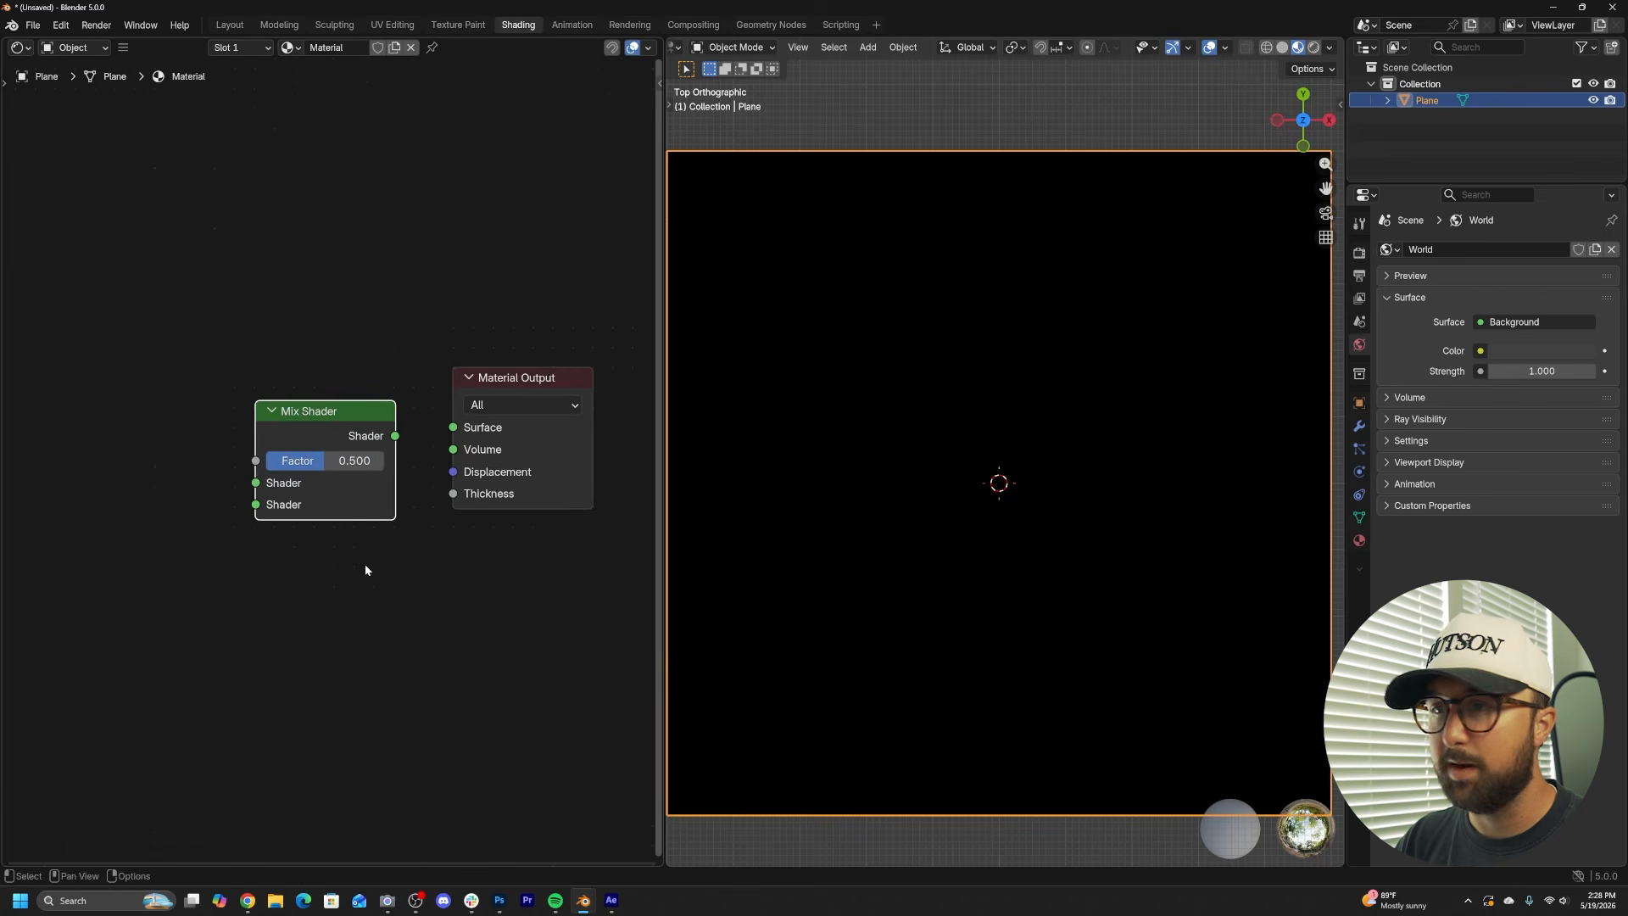
left_click_drag(397, 436, 443, 430)
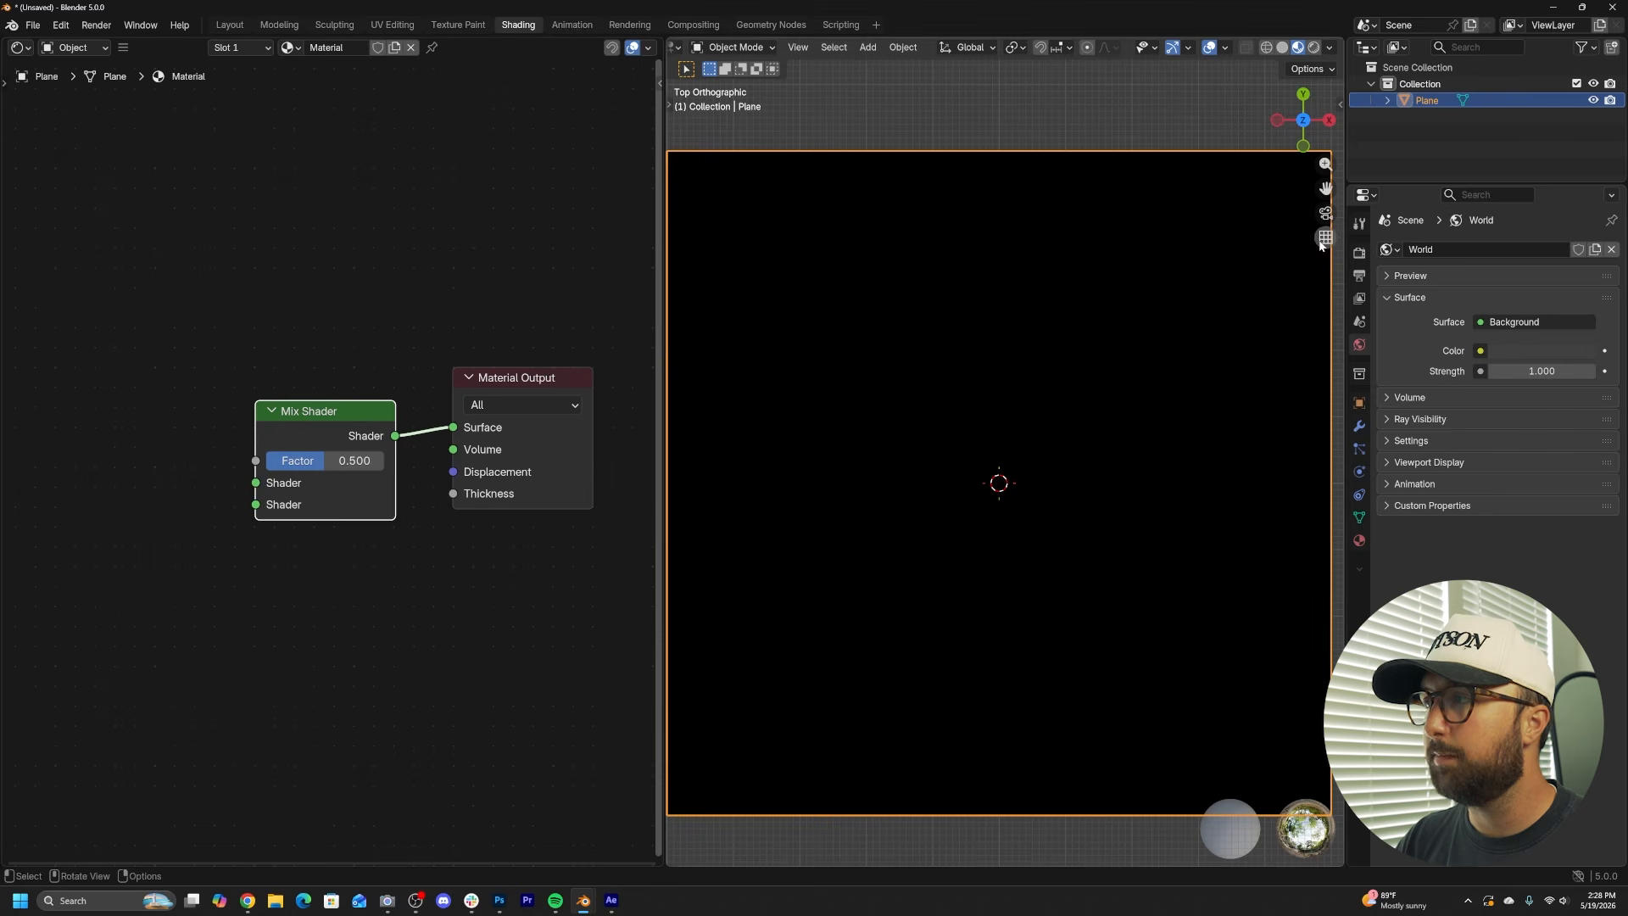
- Change the scene's render engine to EEVEE
left_click(1358, 252)
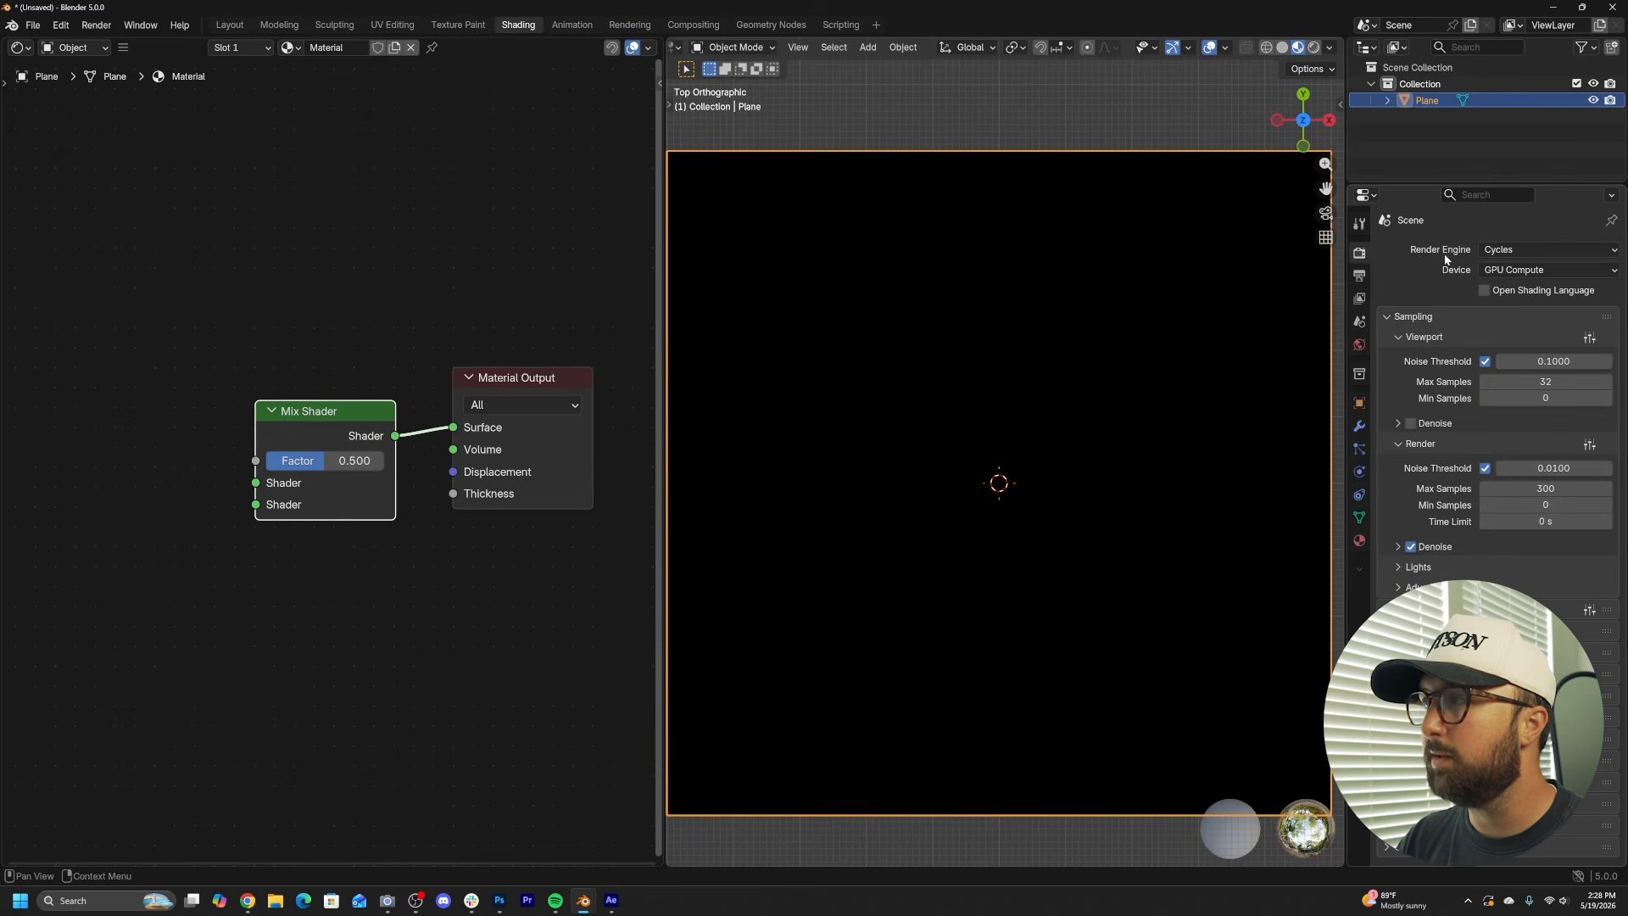
left_click(1494, 252)
left_click(1510, 269)
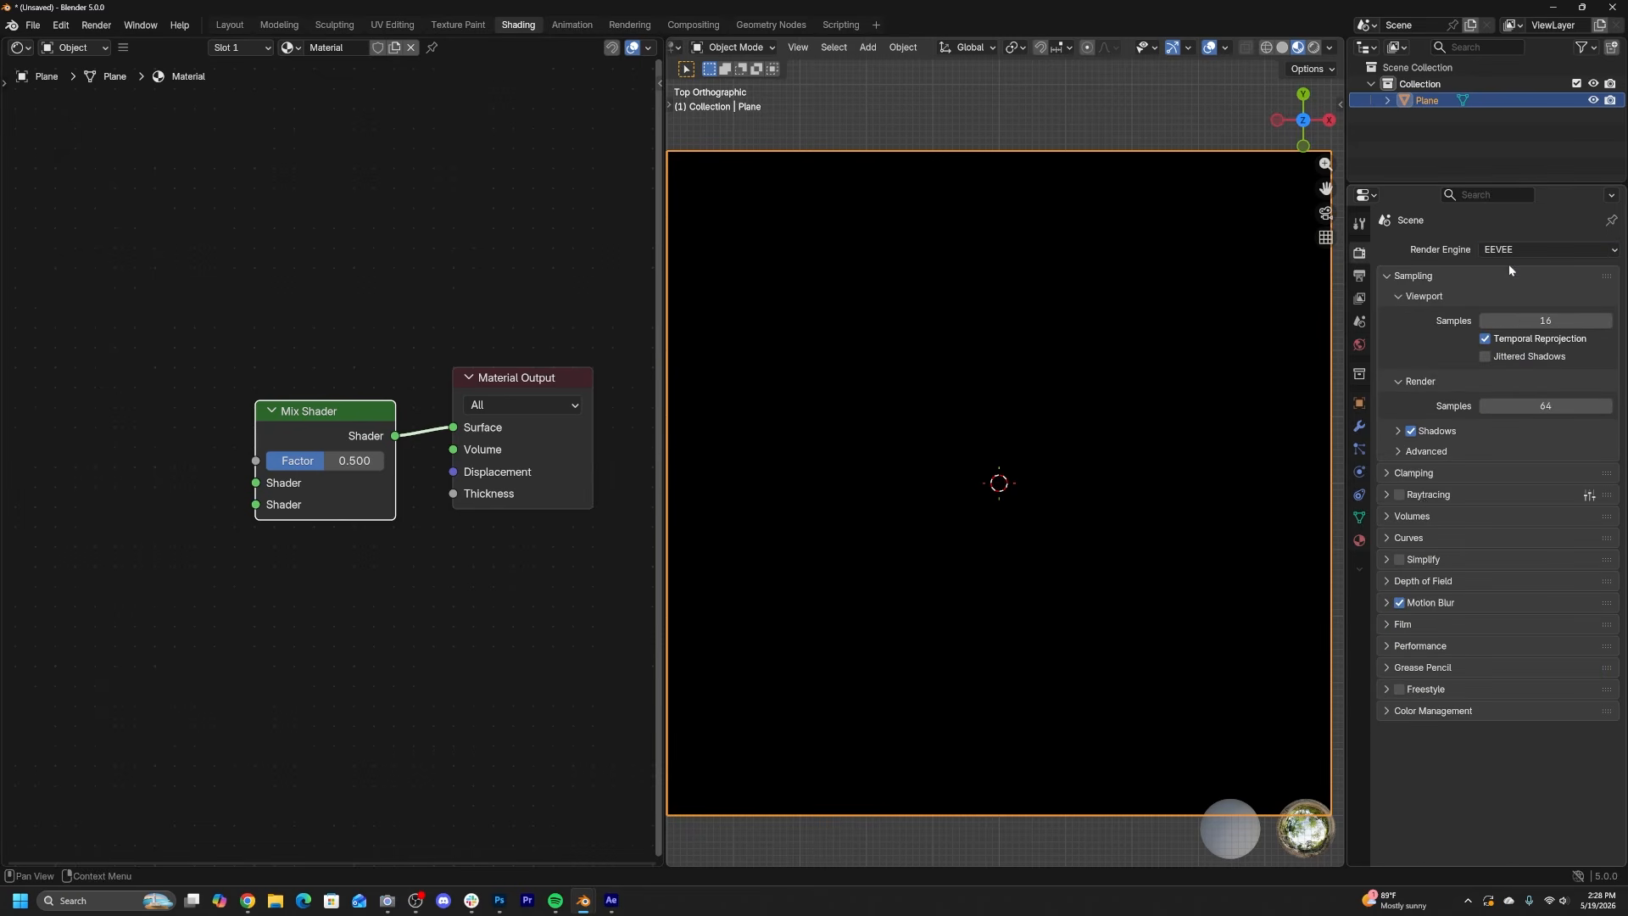
- Set the material's render method to Blended
left_click(1361, 542)
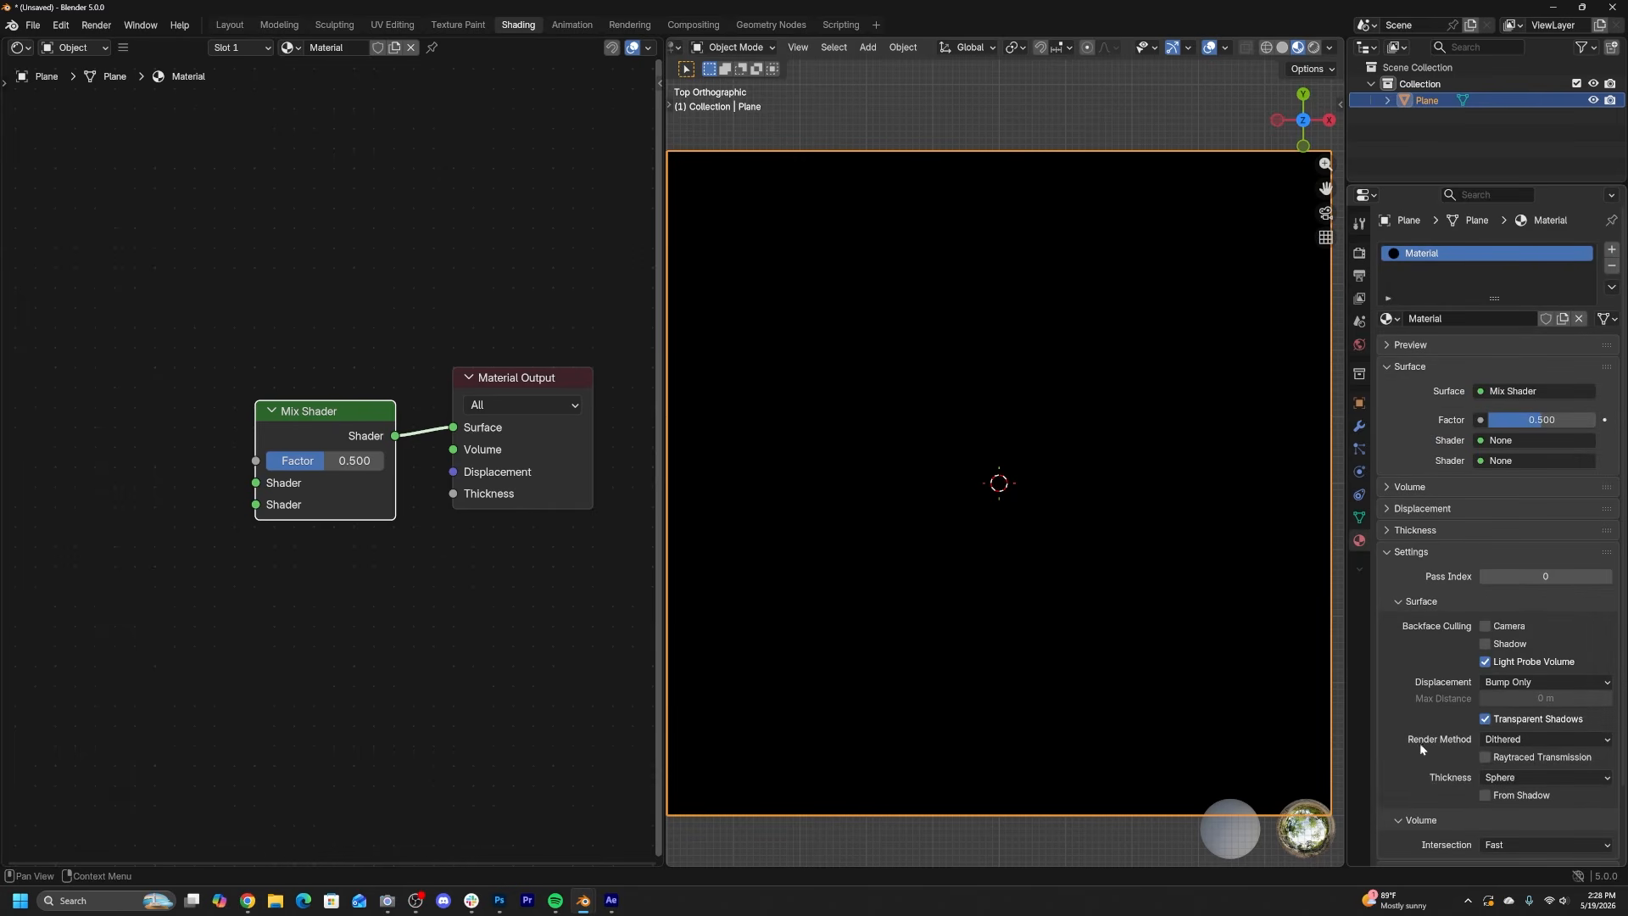
left_click(1506, 740)
left_click(1513, 781)
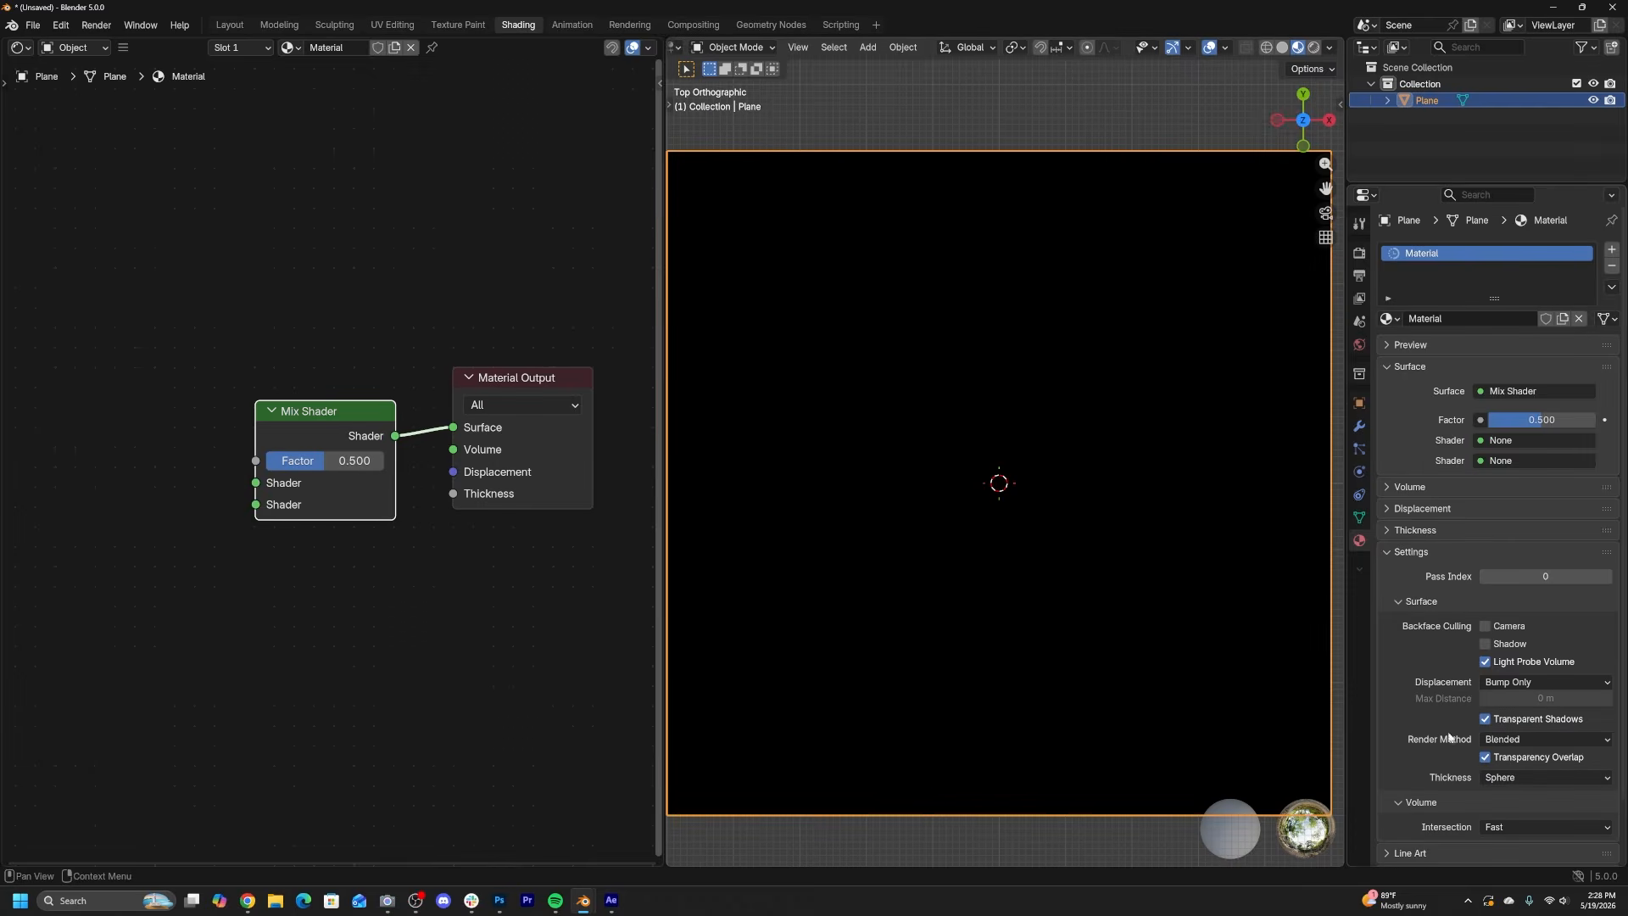
- Add an Emission node feeding the Mix Shader's second Shader input and set the mix factor to 1
scroll(336, 458, "up", 6)
left_click_drag(335, 403, 341, 388)
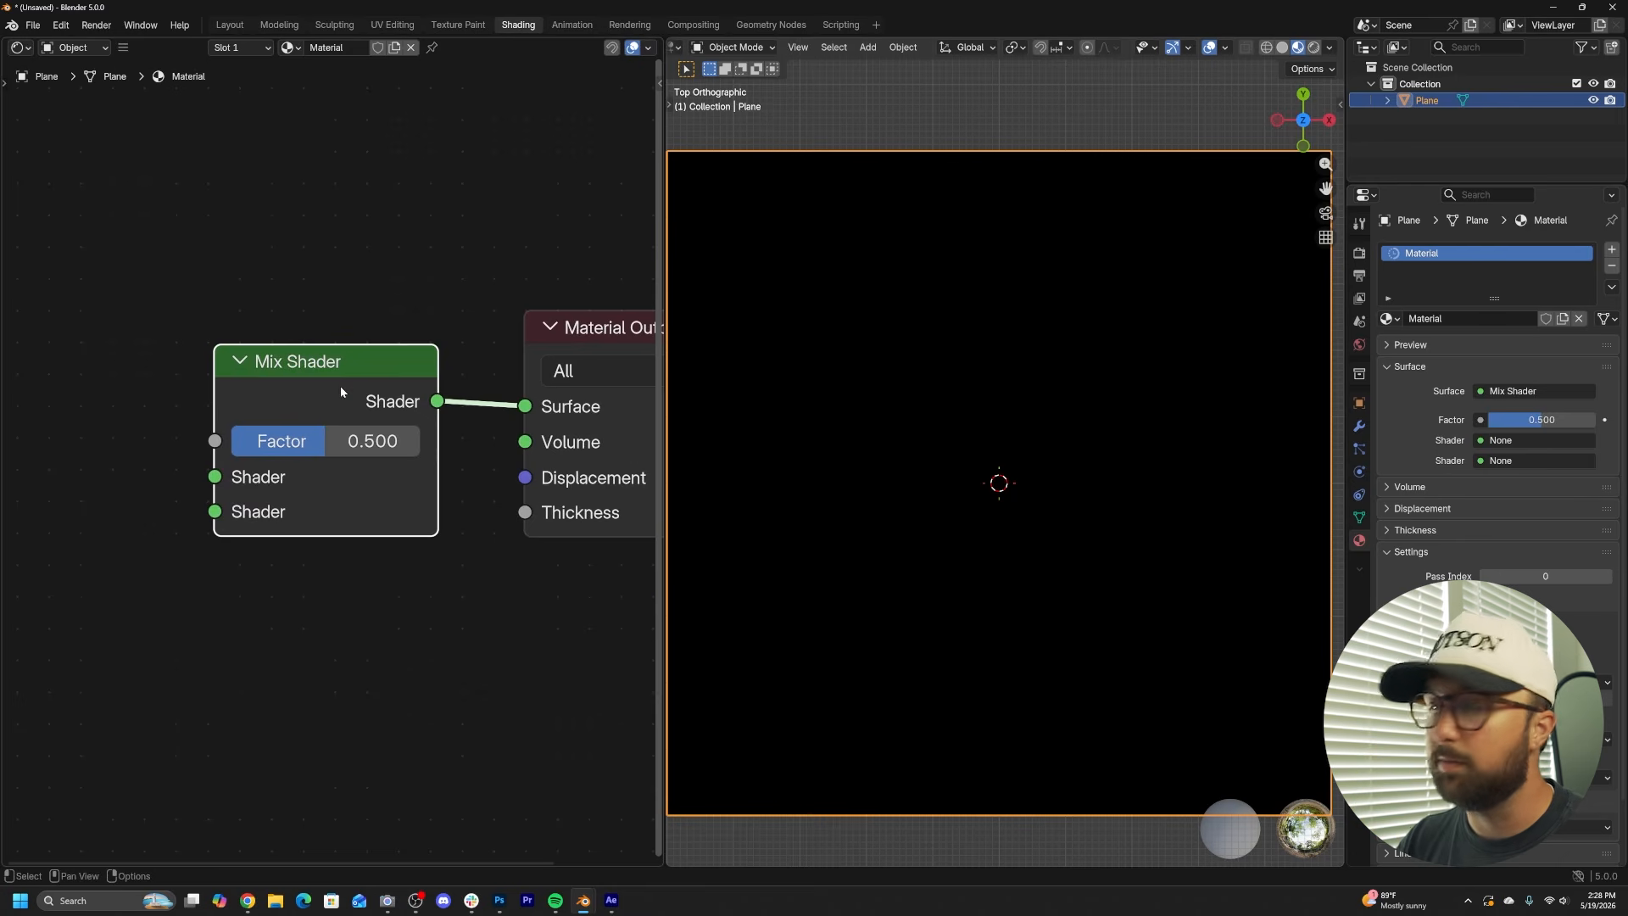
scroll(308, 256, "down", 2)
middle_click_drag(238, 235, 350, 247)
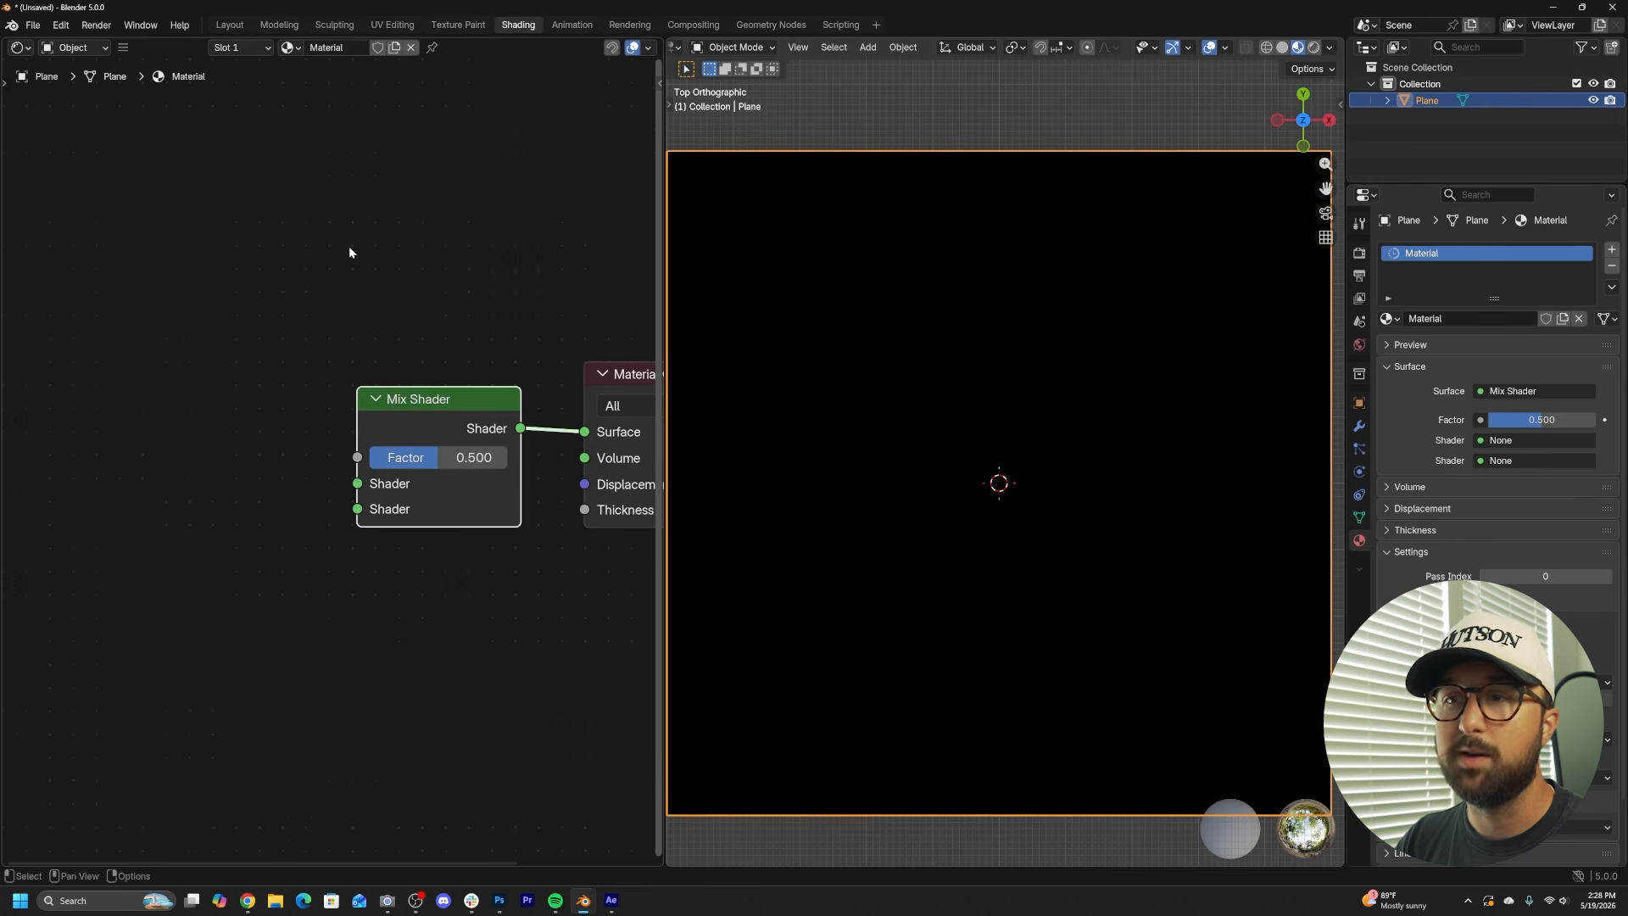
key("shift+a")
left_click(305, 271)
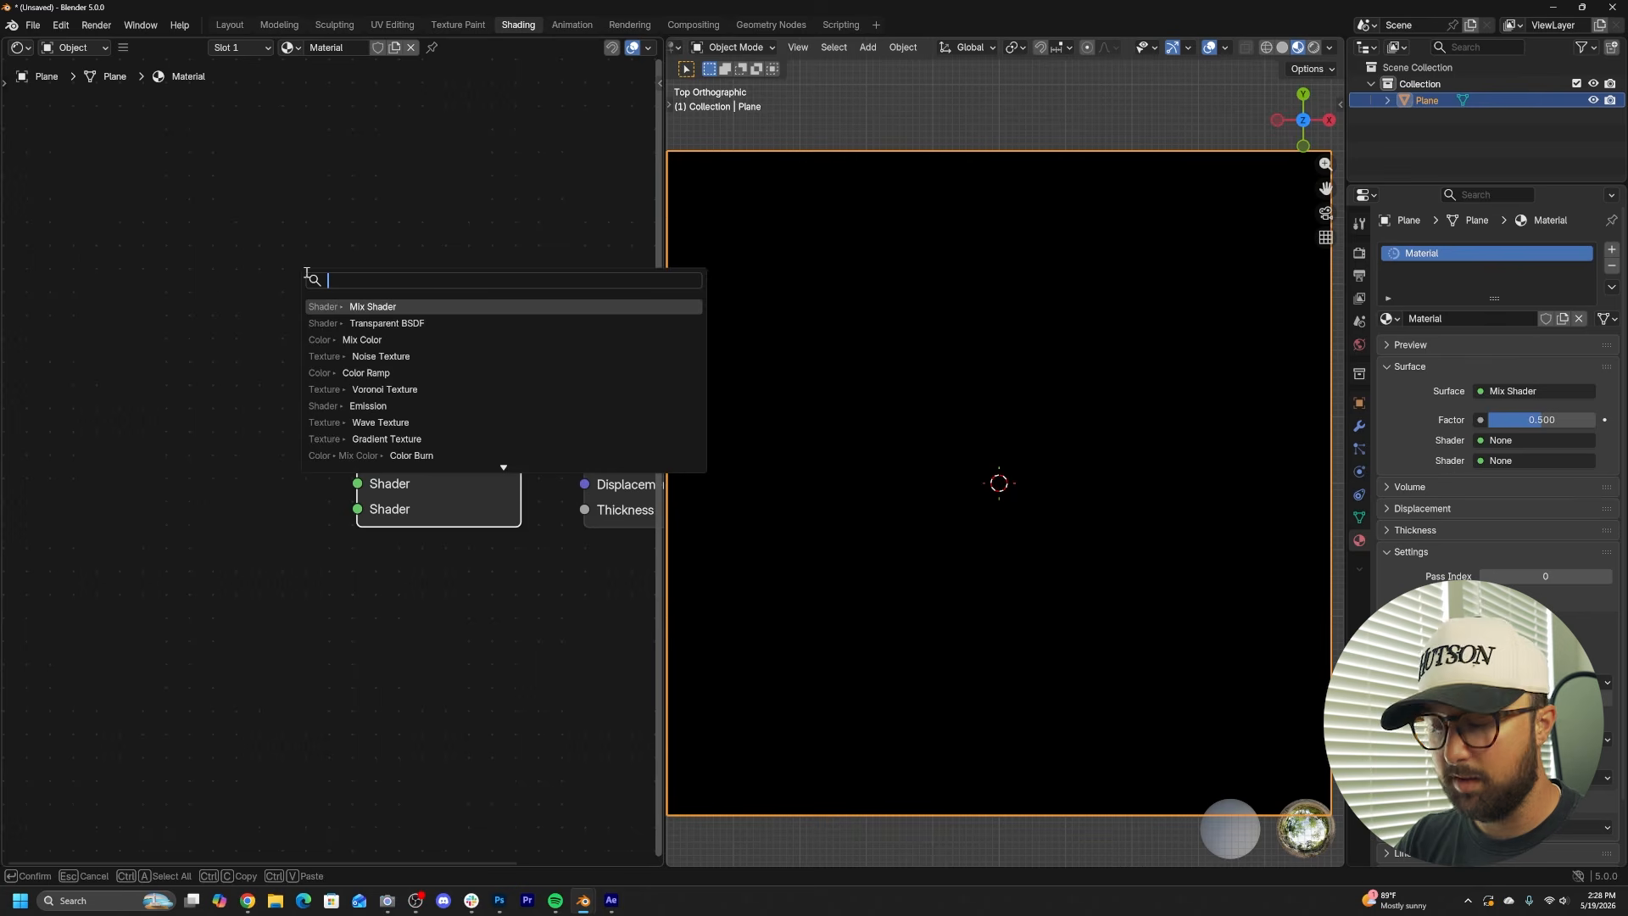
type("em")
left_click(351, 305)
left_click(108, 514)
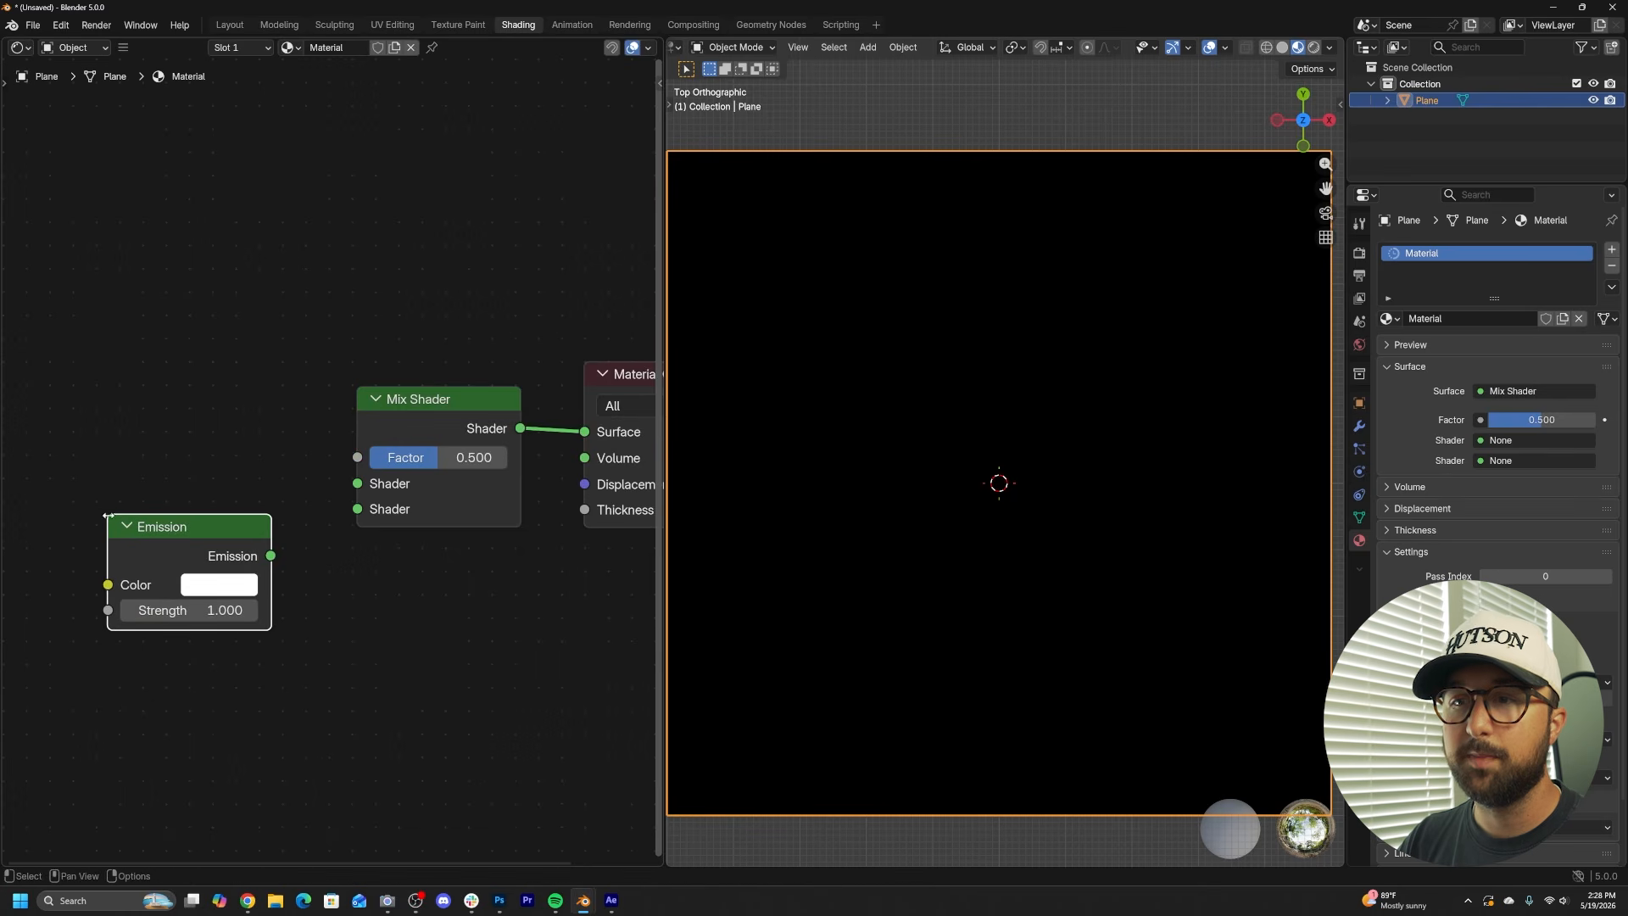
left_click_drag(269, 556, 357, 512)
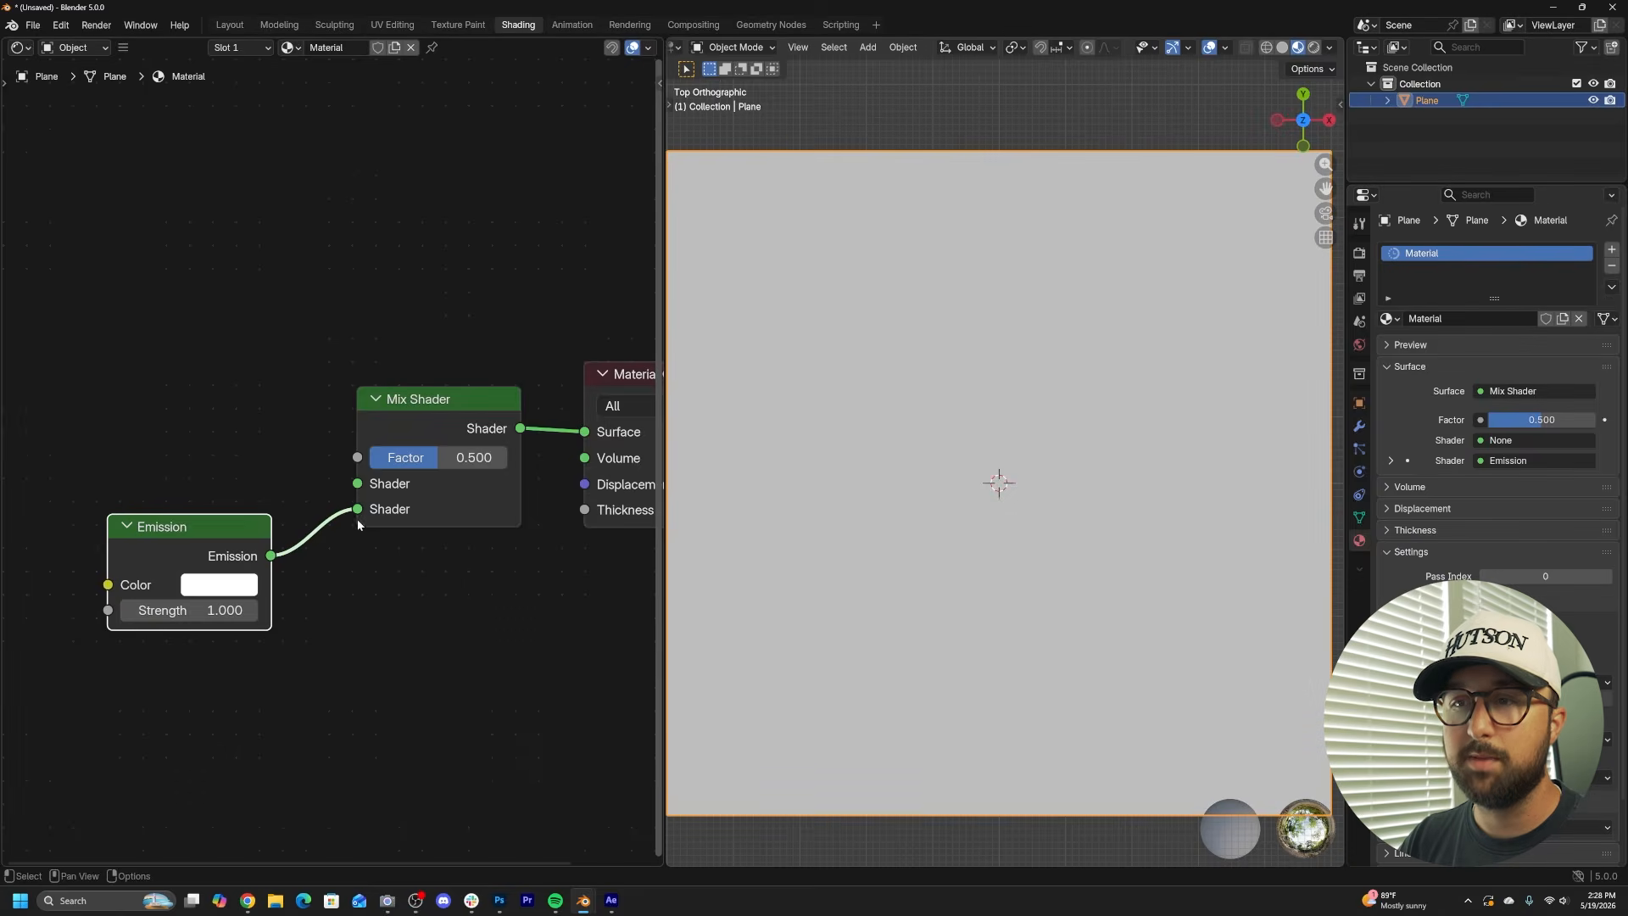
left_click_drag(444, 465, 509, 466)
left_click_drag(163, 533, 174, 563)
- Add a Transparent BSDF node and connect it to the Mix Shader's first Shader input
key("shift+a")
type("trans")
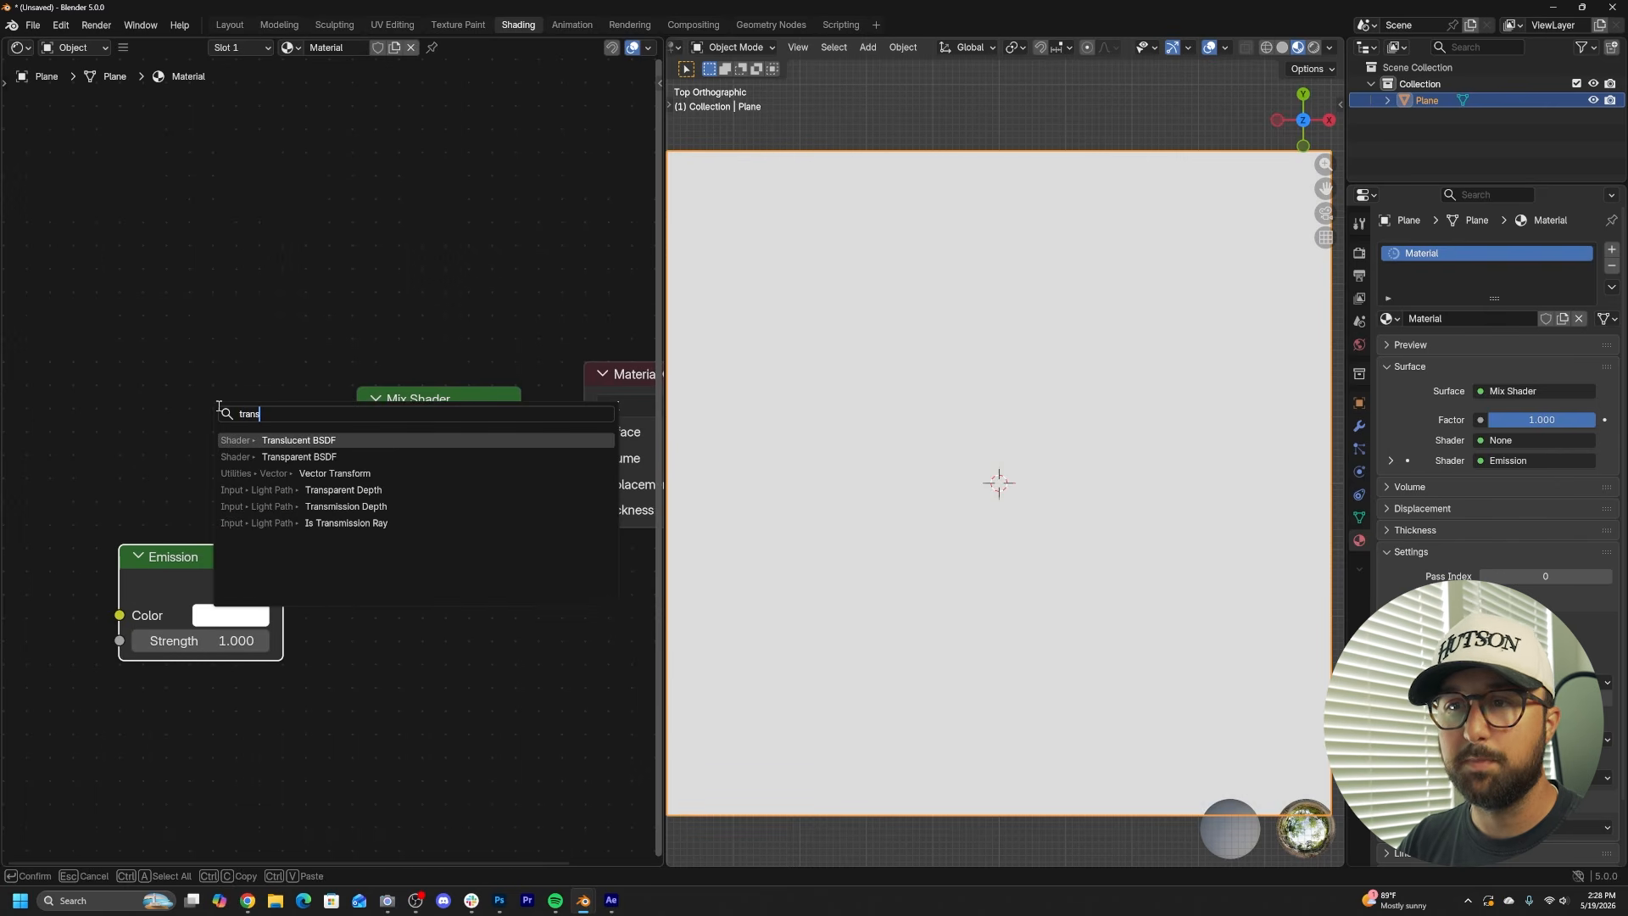
left_click(299, 456)
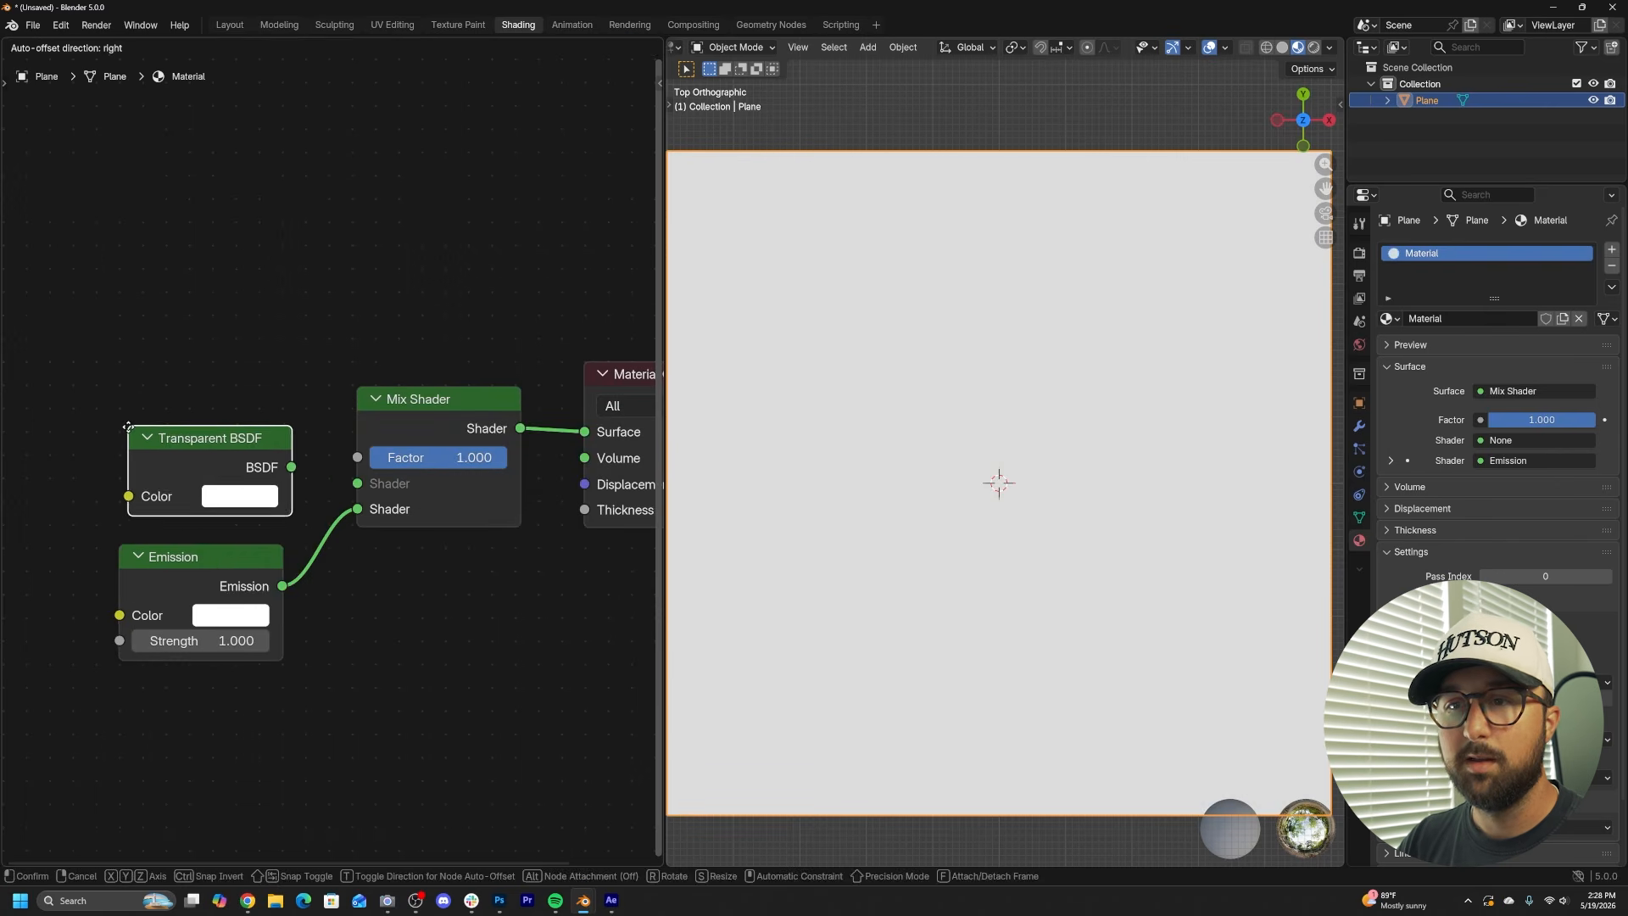
left_click(153, 441)
left_click_drag(291, 475, 357, 483)
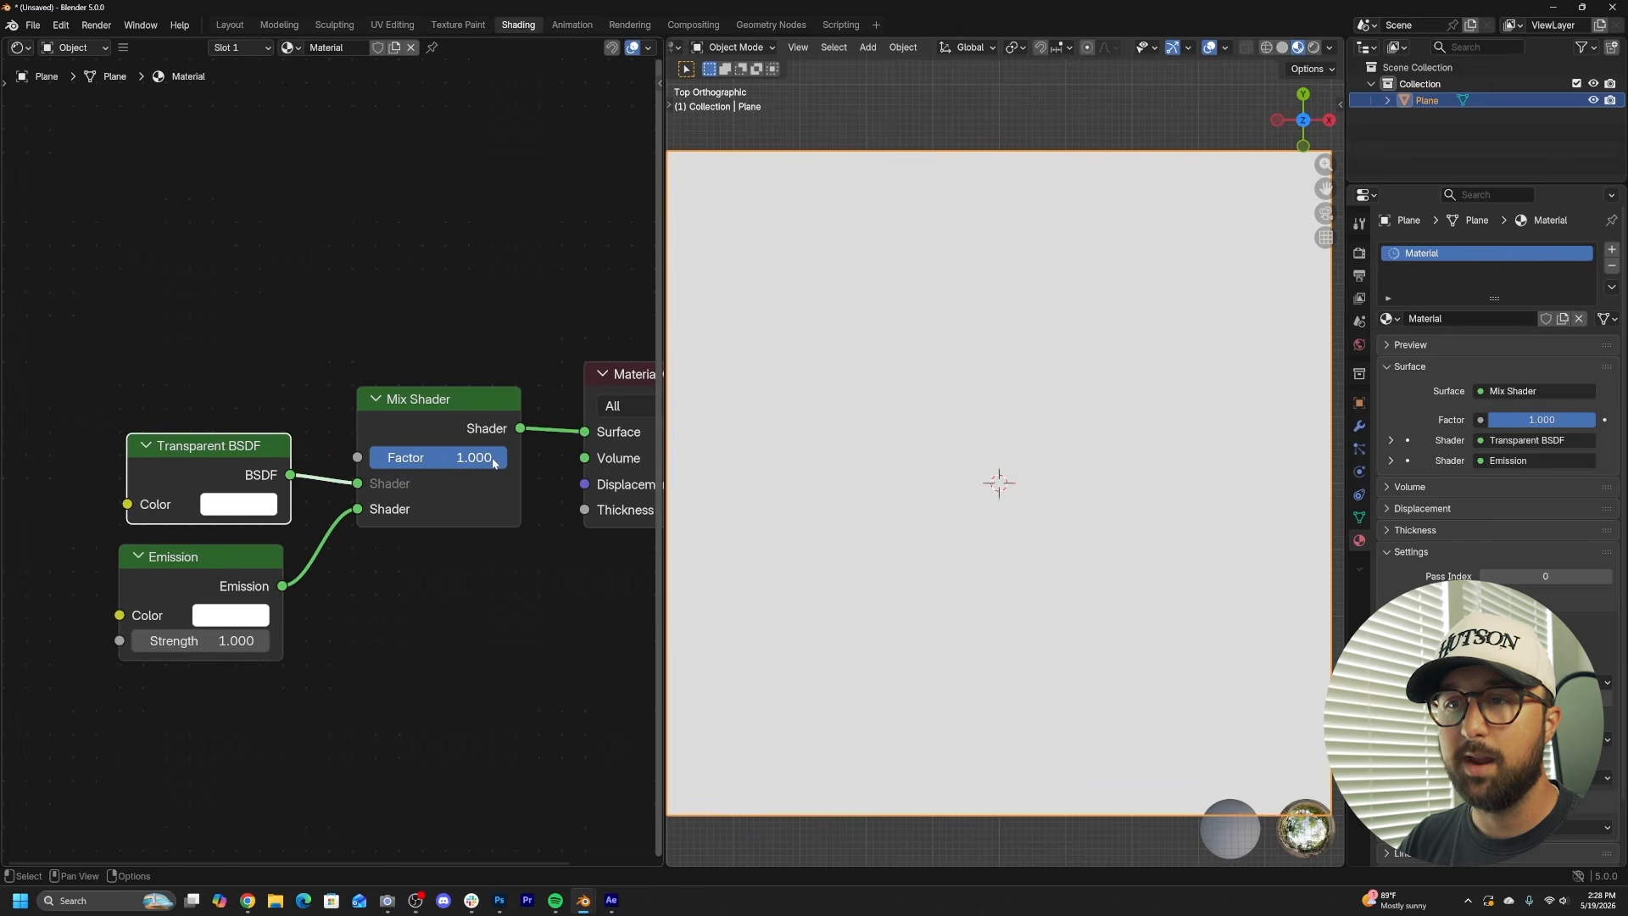
- Lower the mix factor to 0 and arrange the Mix Shader above the Transparent BSDF and Emission nodes
left_click_drag(493, 462, 371, 462)
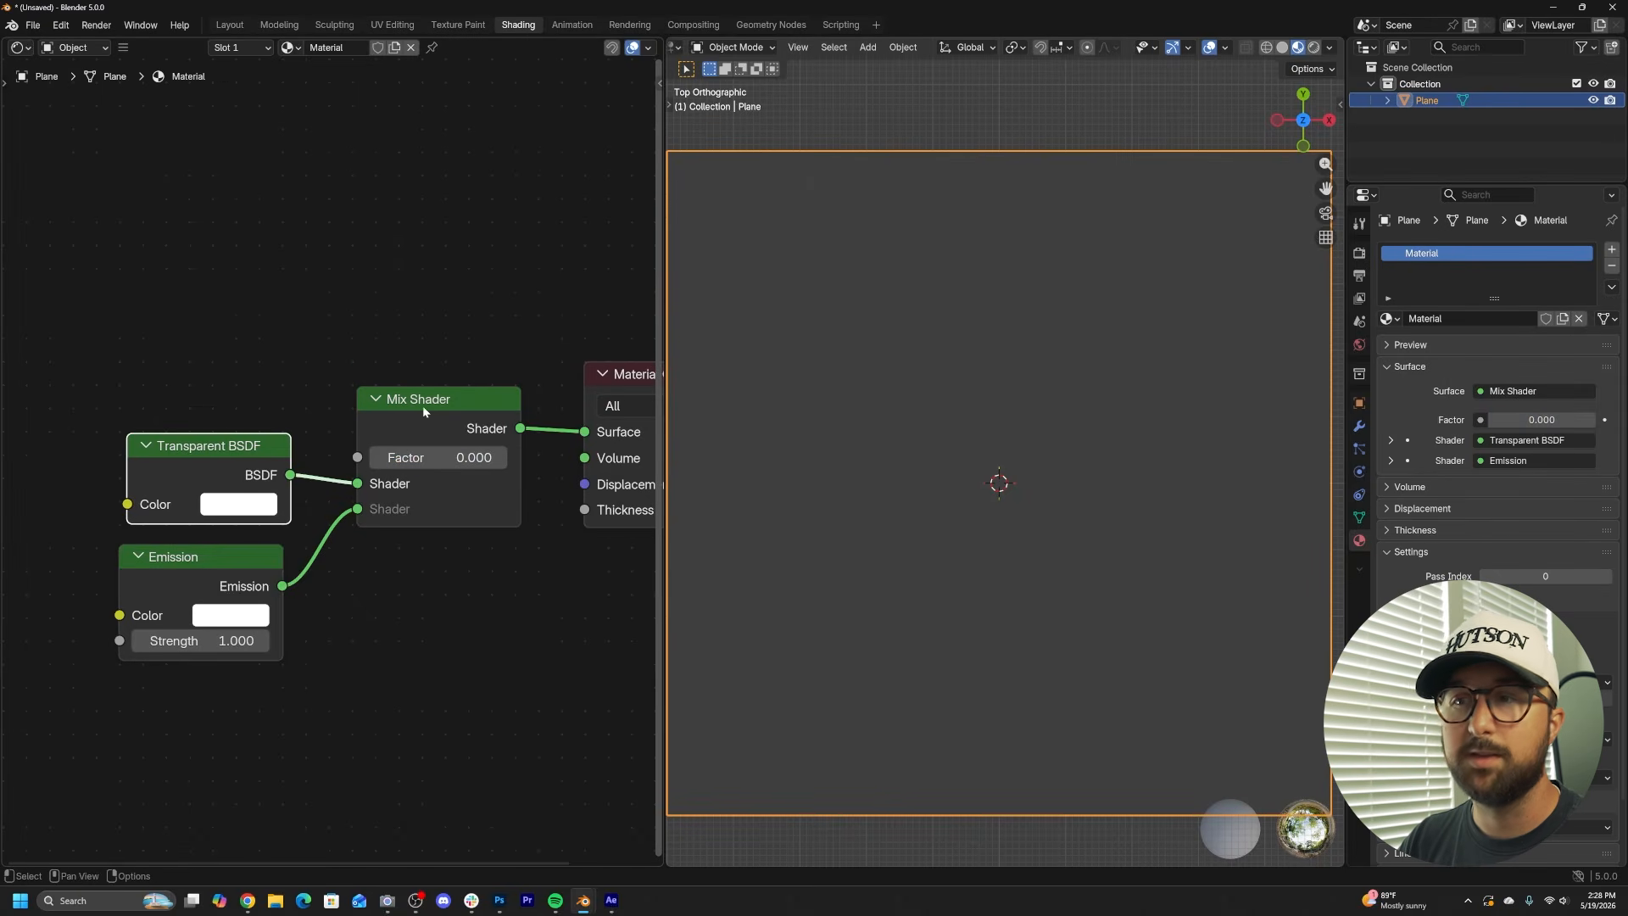
left_click_drag(424, 411, 428, 295)
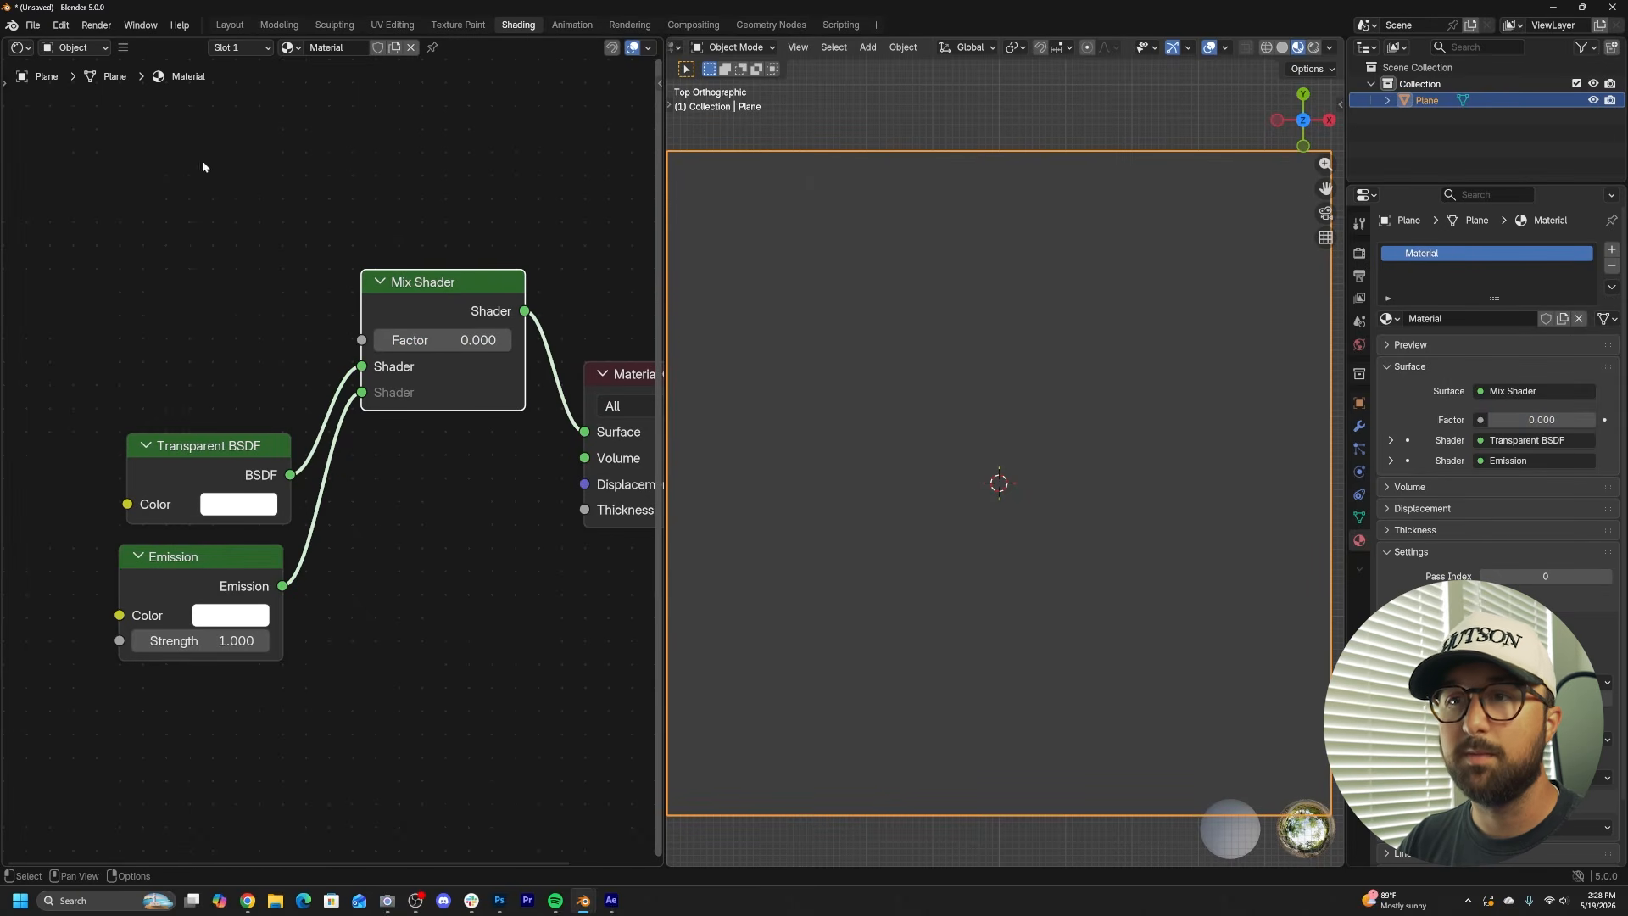
left_click_drag(207, 451, 209, 459)
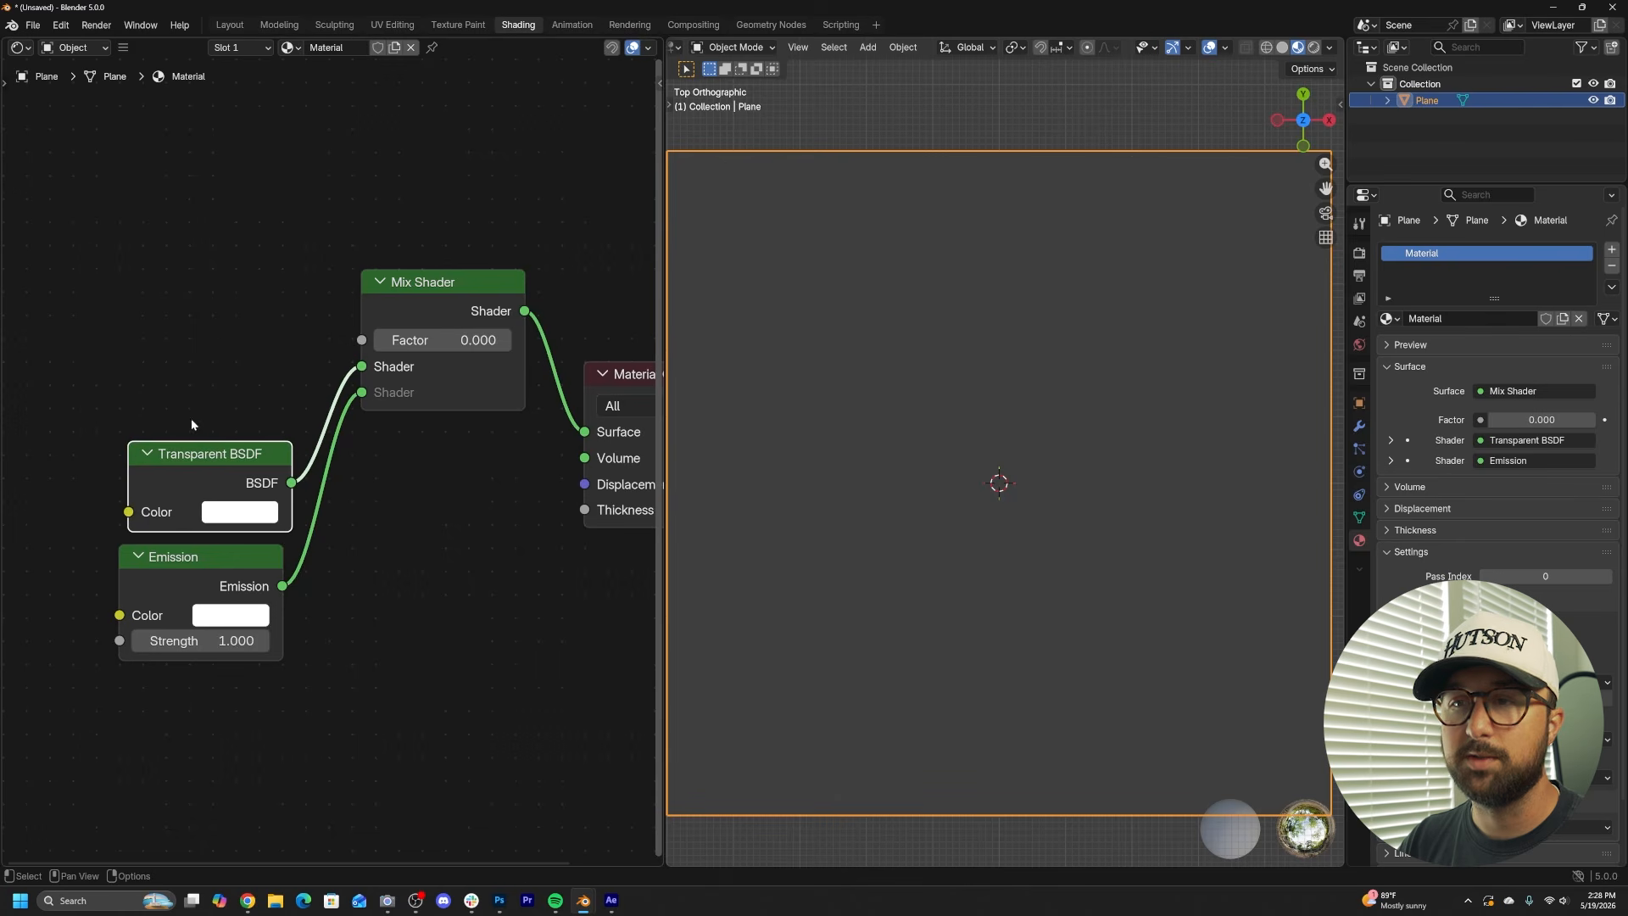
left_click_drag(180, 553, 194, 550)
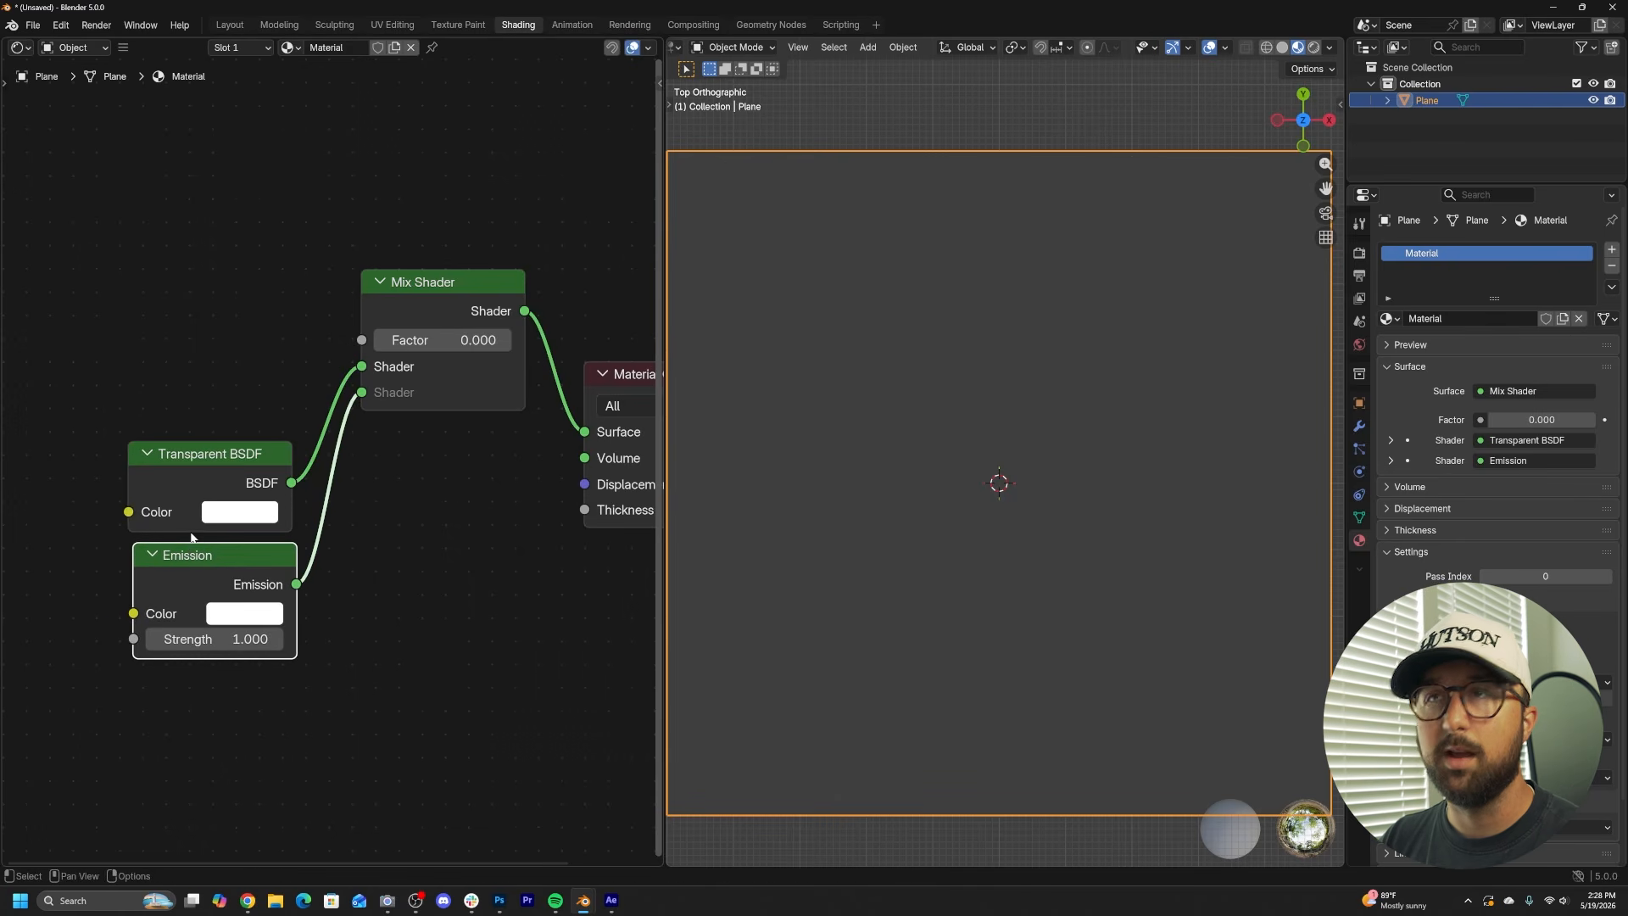
- Add a Color Ramp node and connect its Color output to the Mix Shader's Factor
middle_click_drag(215, 396, 281, 509)
scroll(281, 509, "down", 5)
key("shift+a")
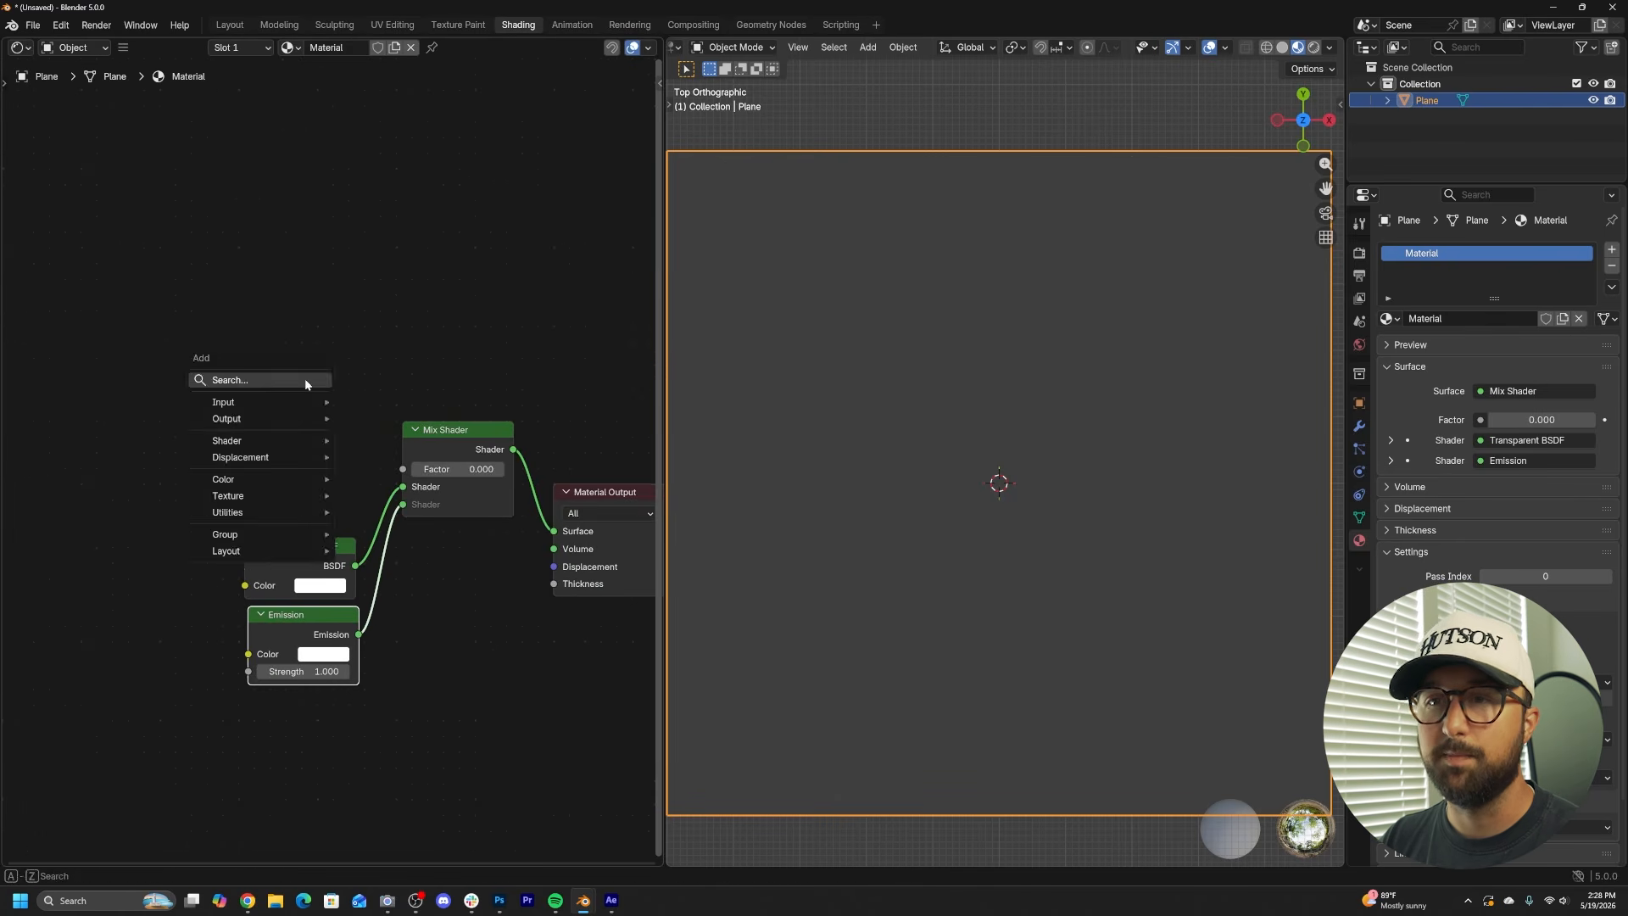
key("shift+a")
left_click(271, 444)
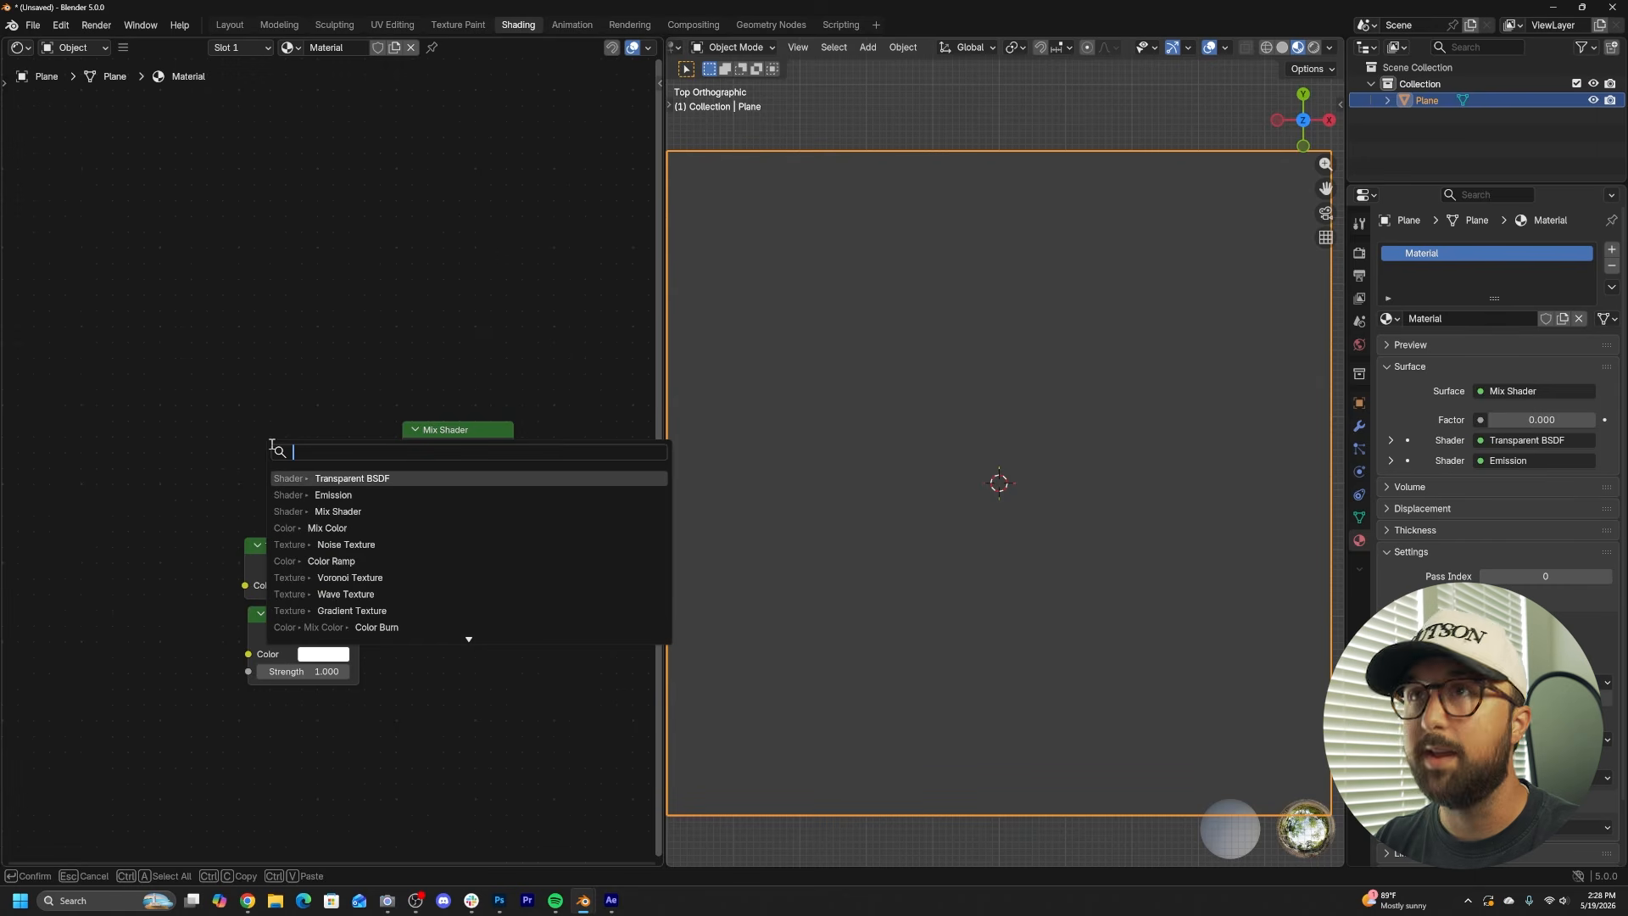
type("col")
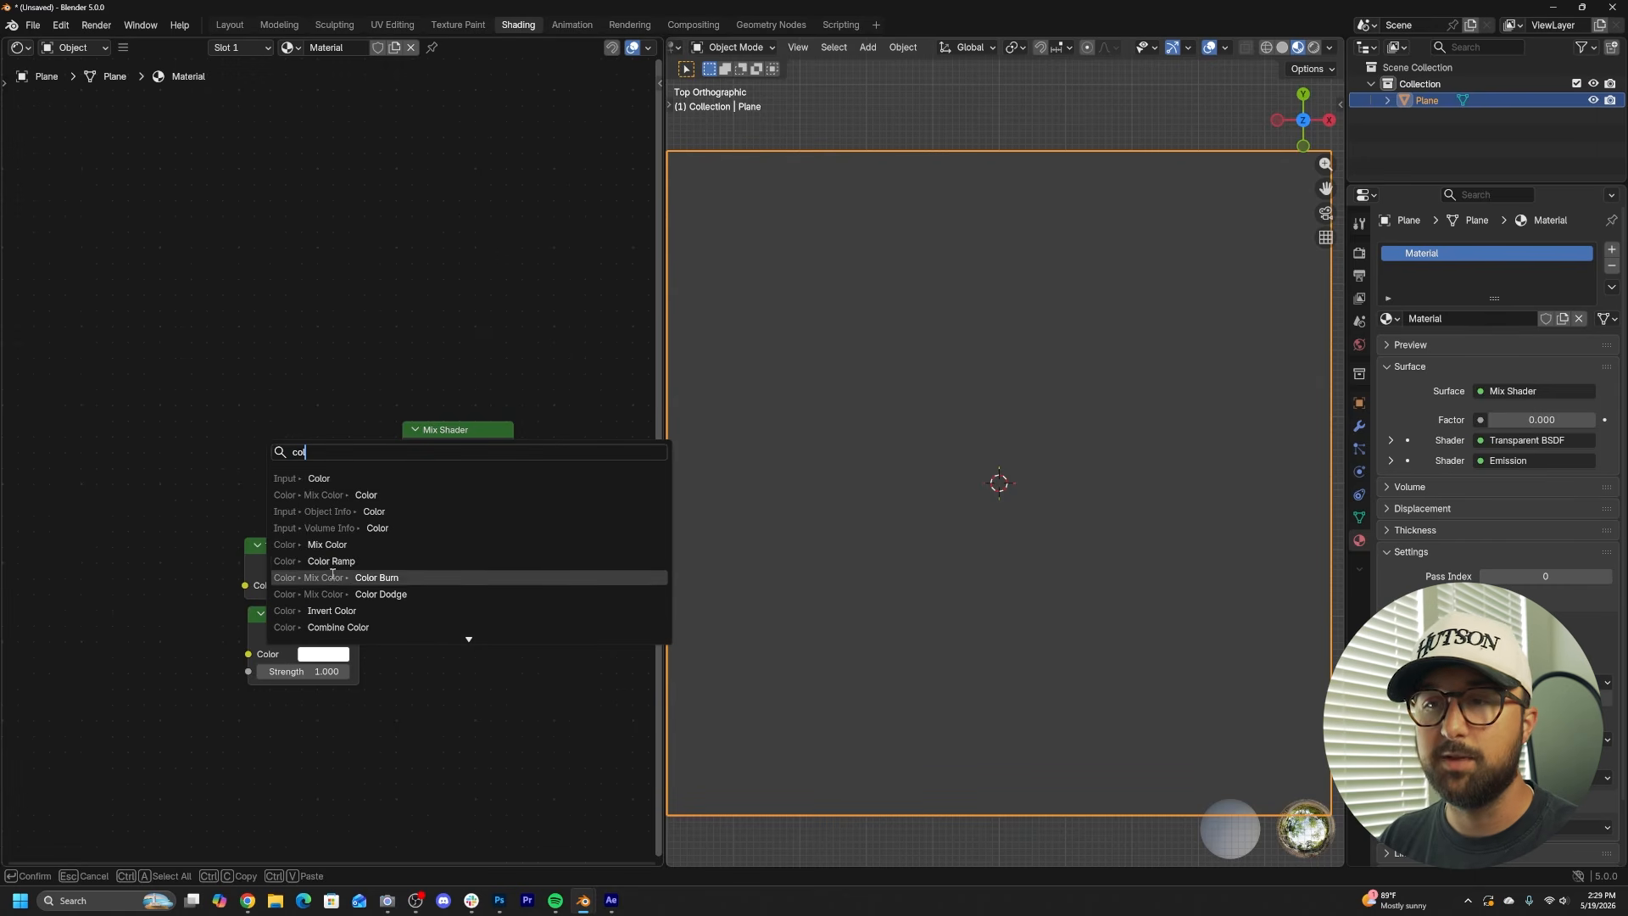
left_click(330, 562)
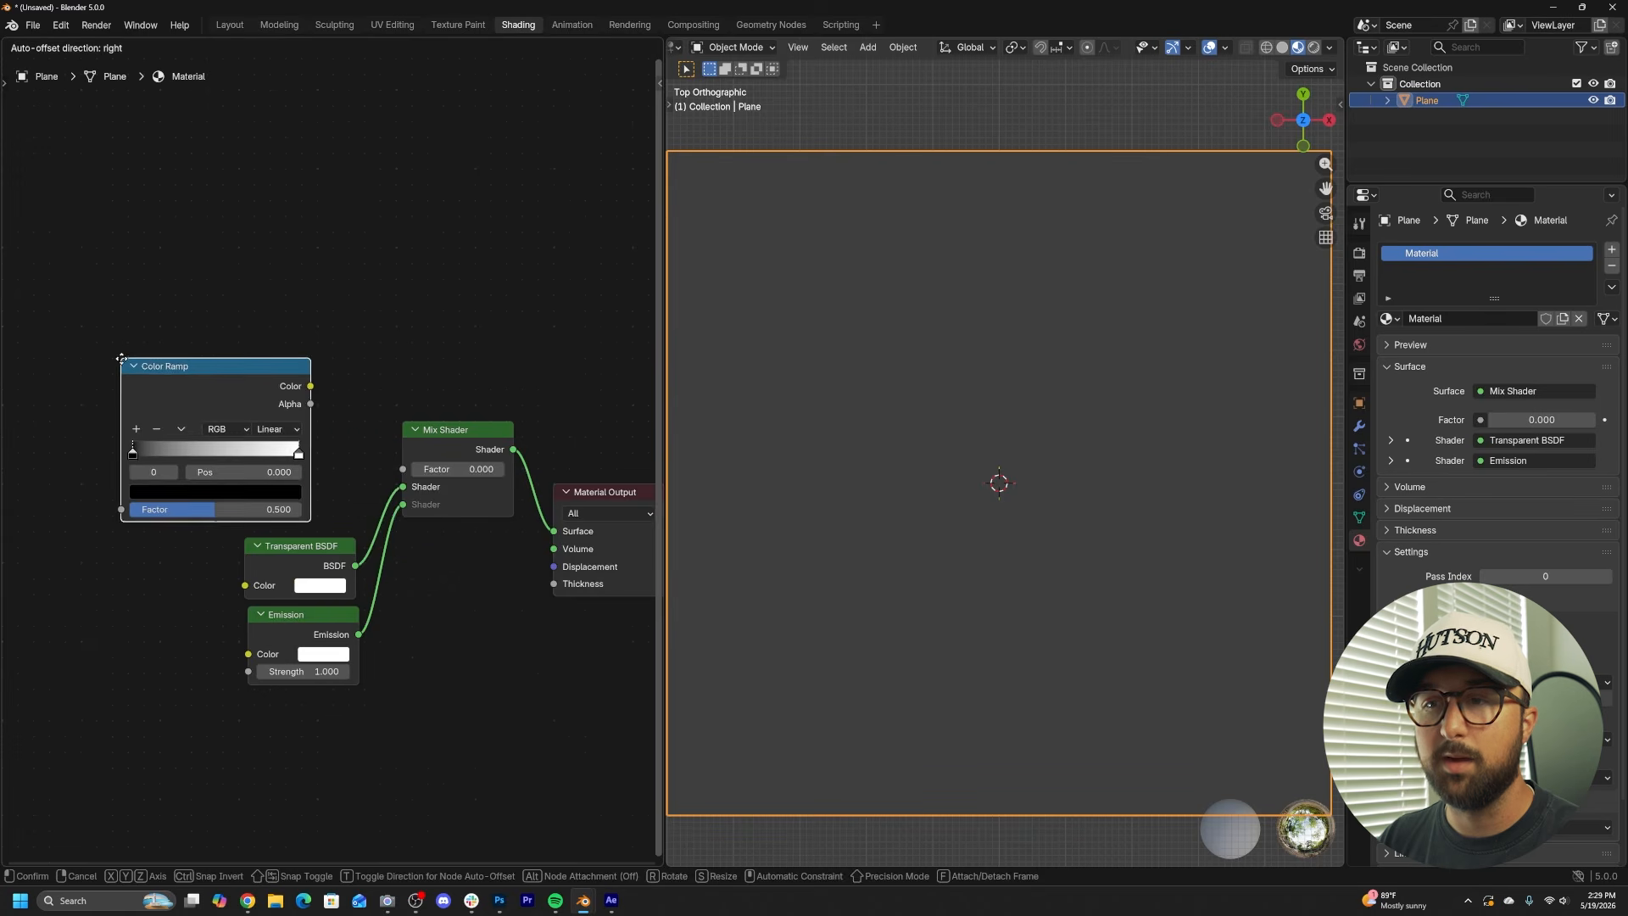
left_click(293, 382)
left_click_drag(349, 388, 403, 469)
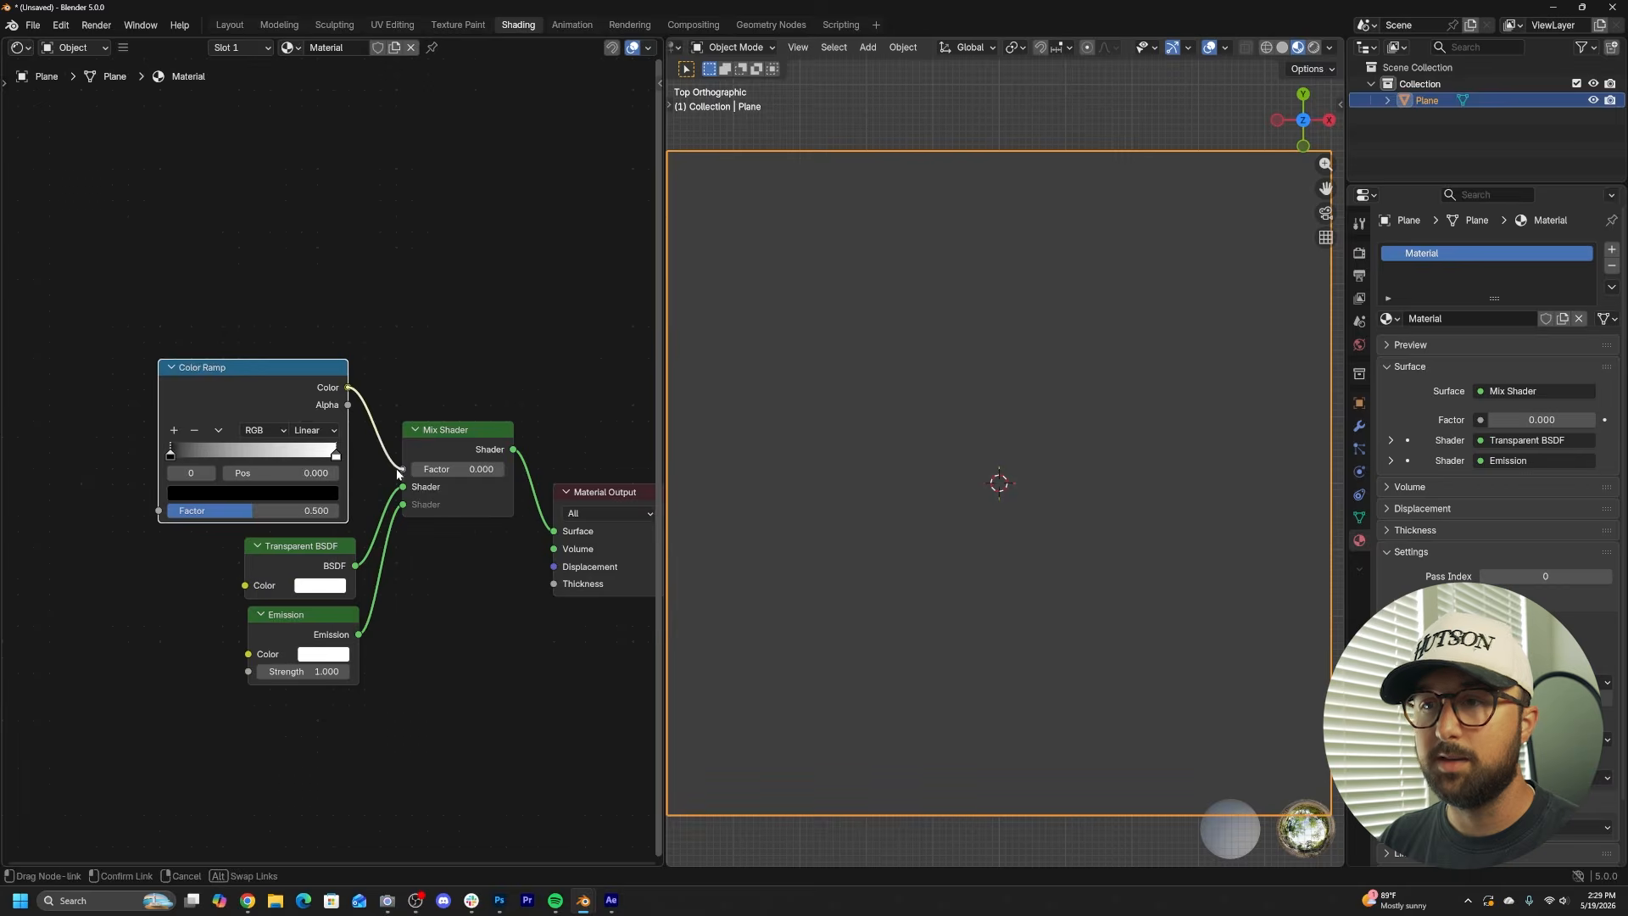
- Add a Voronoi Texture node in front of the Color Ramp
middle_click_drag(403, 469, 585, 493)
key("shift+a")
left_click(225, 411)
type("vor")
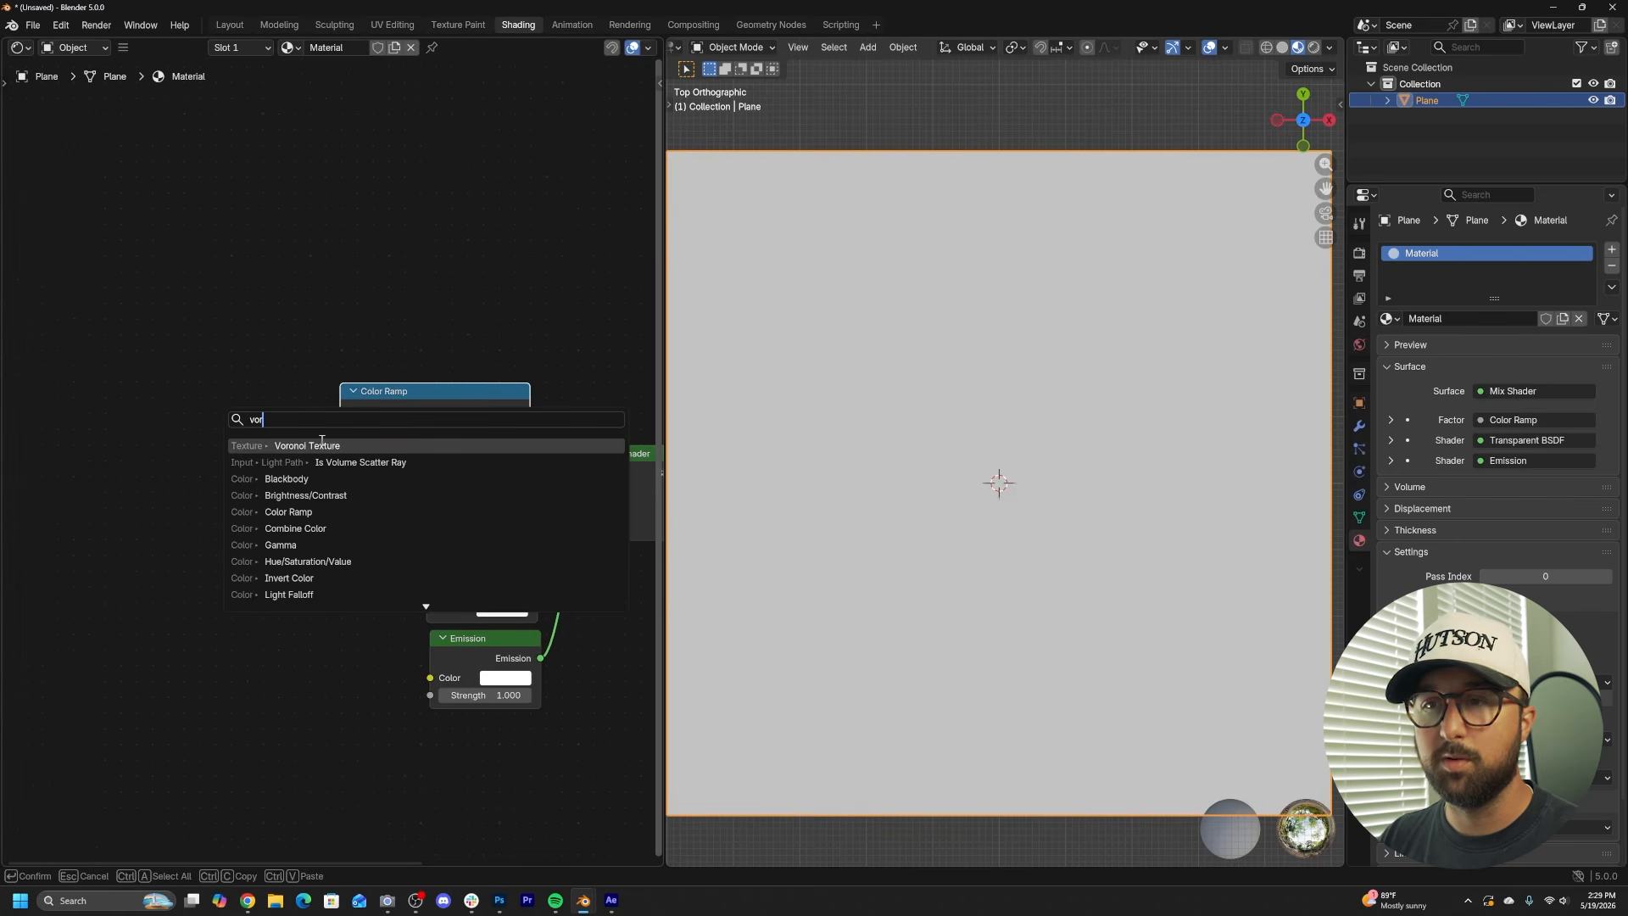
left_click(322, 443)
left_click(177, 374)
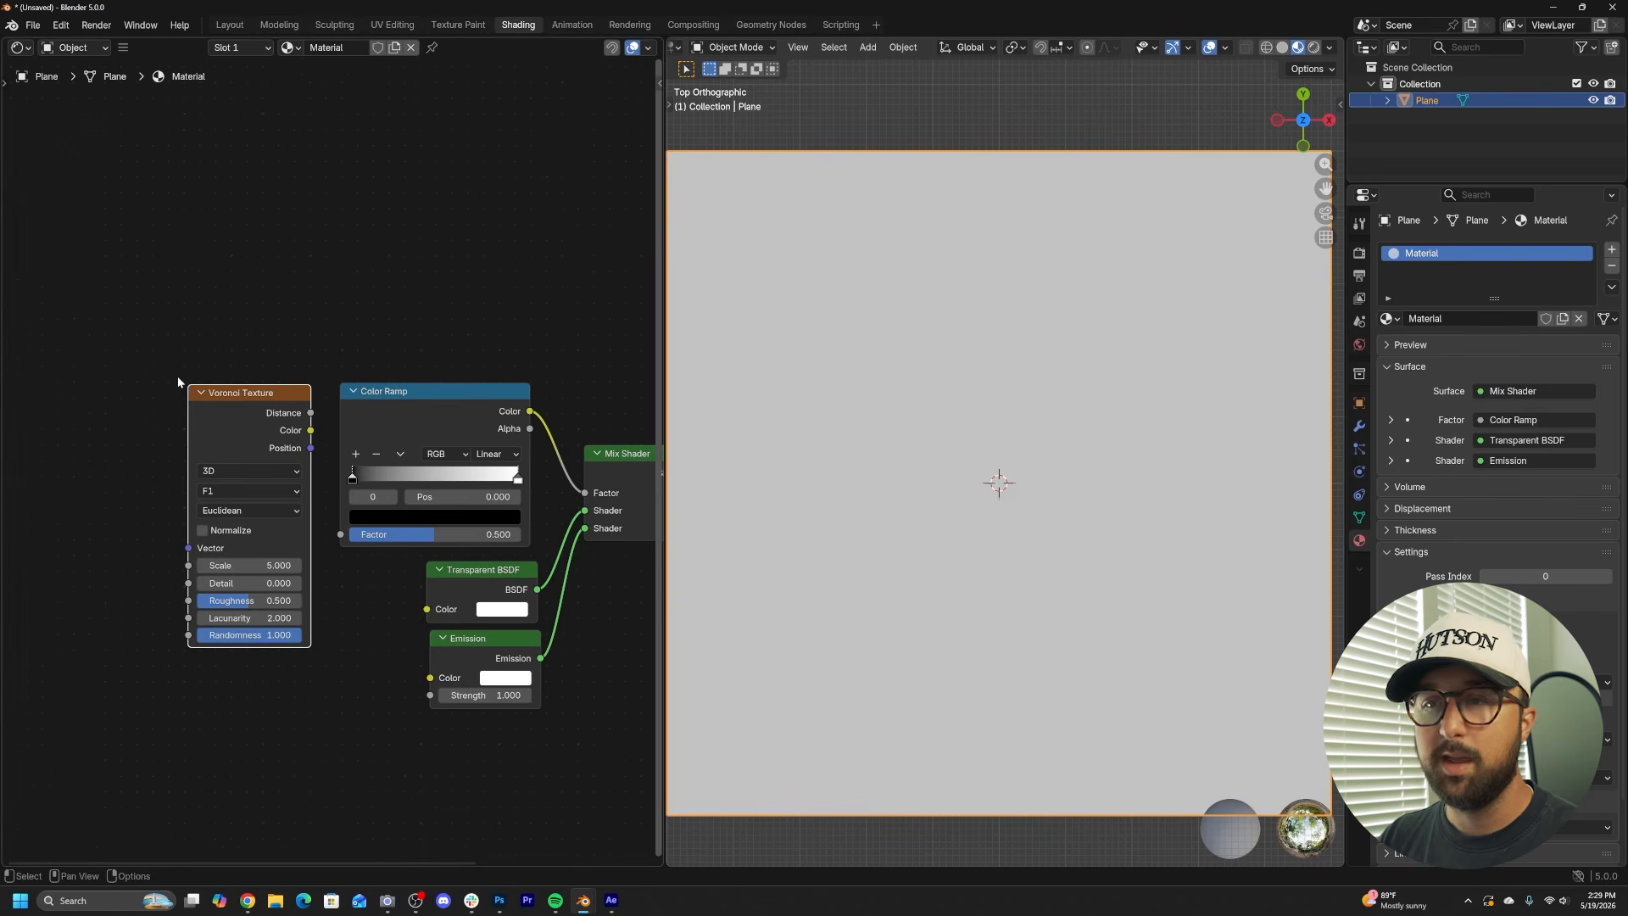
left_click(230, 280)
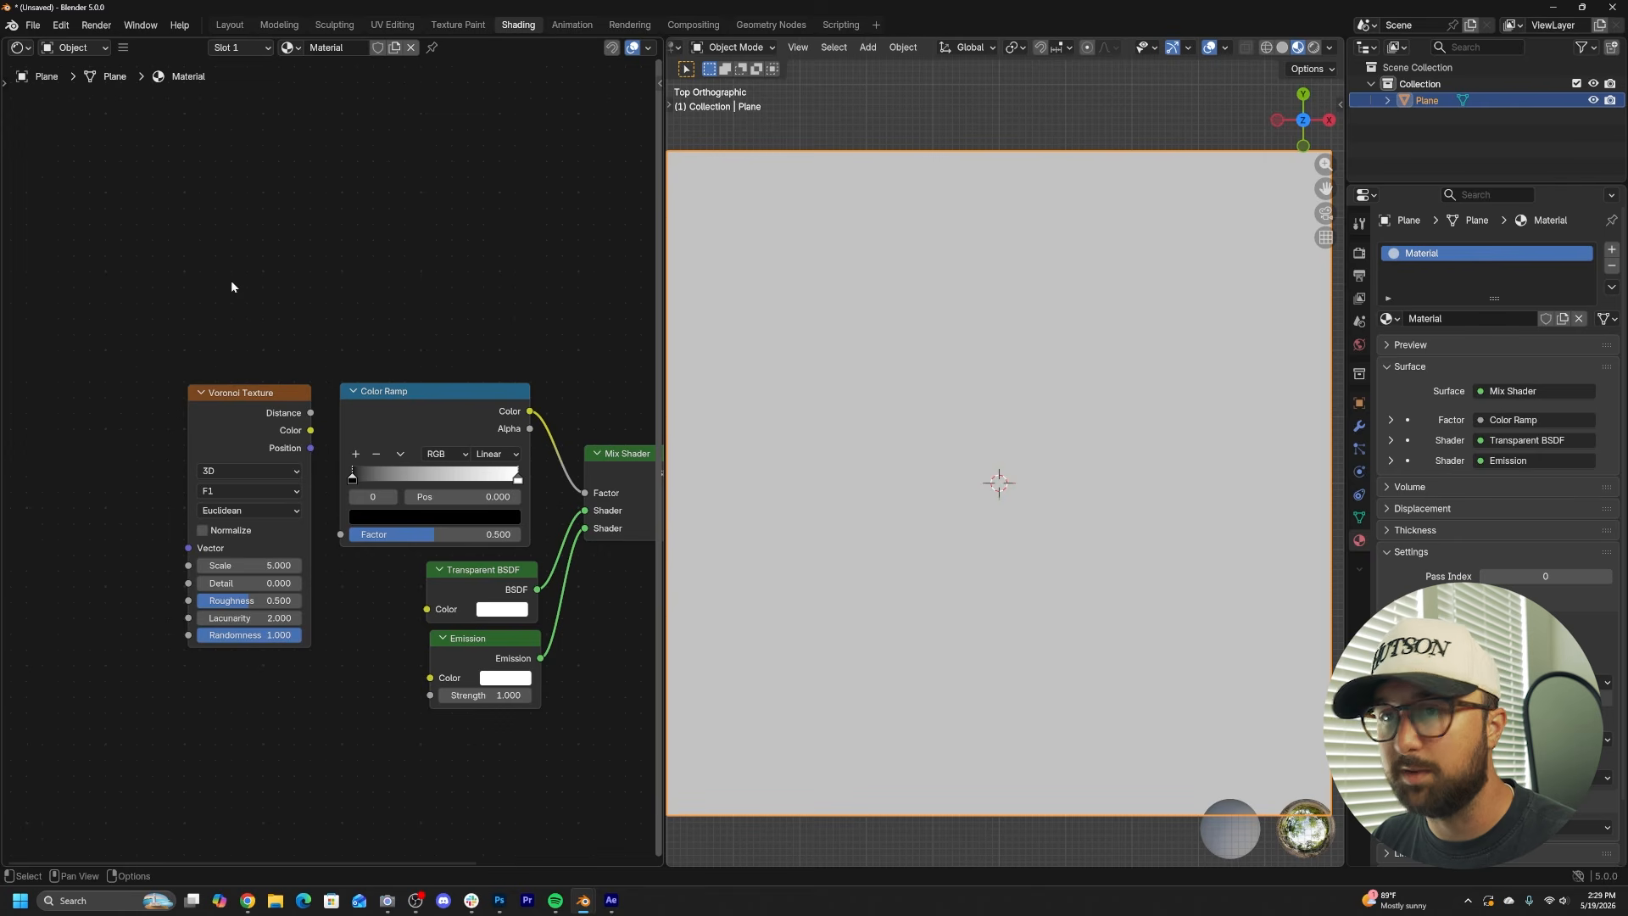
- Add Texture Coordinate and Mapping nodes to the Voronoi Texture, feeding the Mapping's Vector from the Object output
left_click(251, 414)
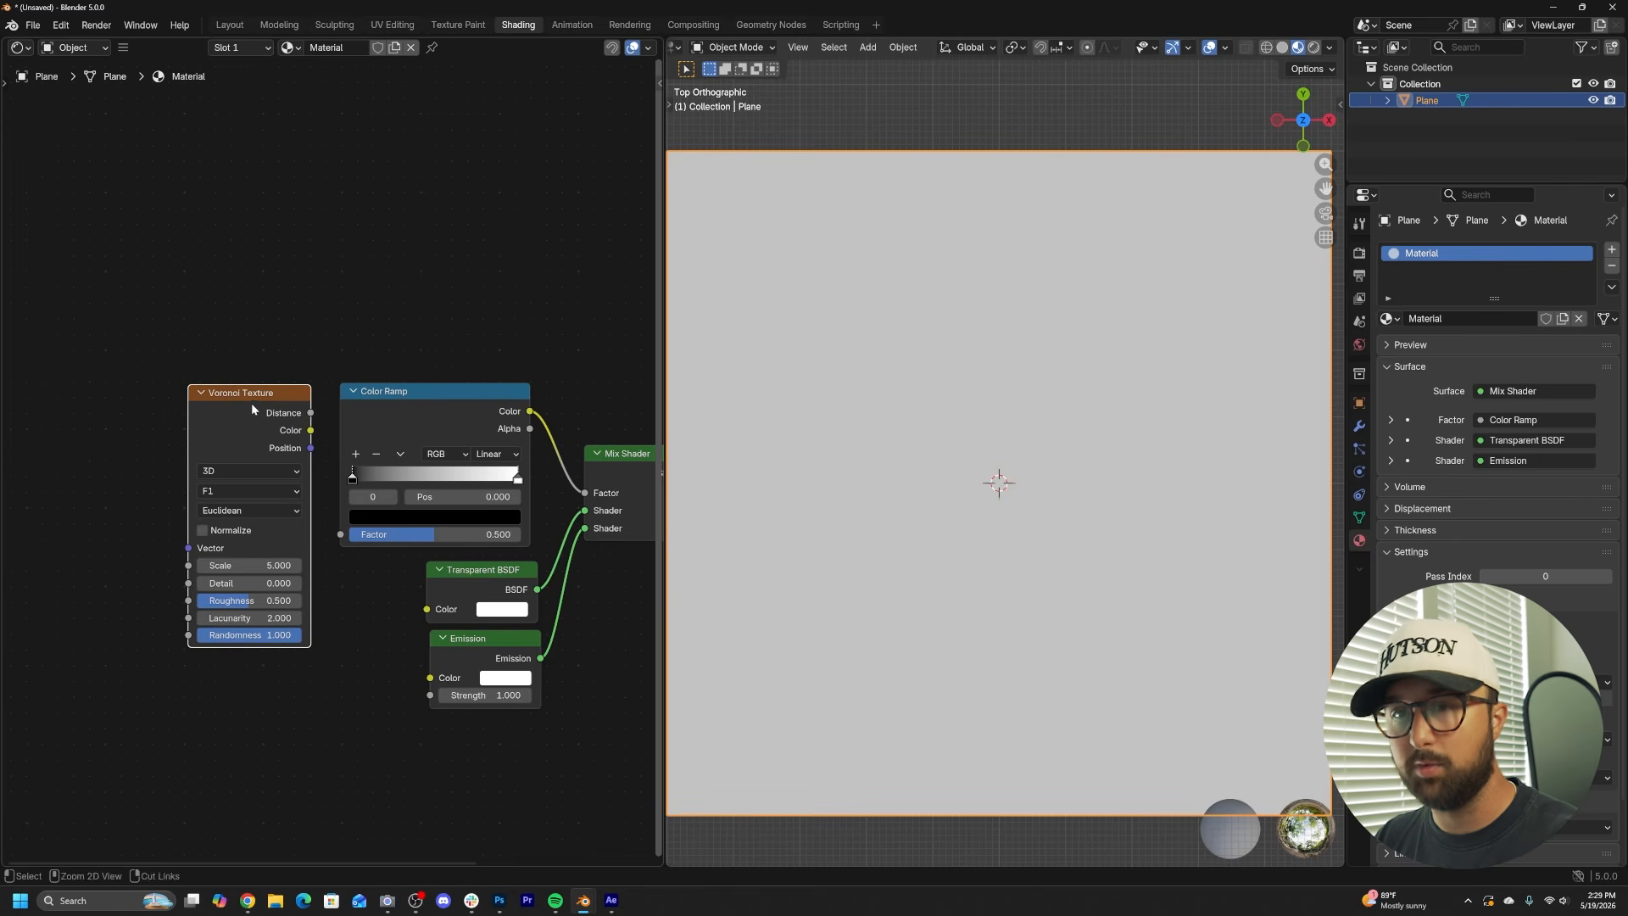
key("ctrl+t")
middle_click_drag(138, 372, 307, 318)
left_click(171, 395)
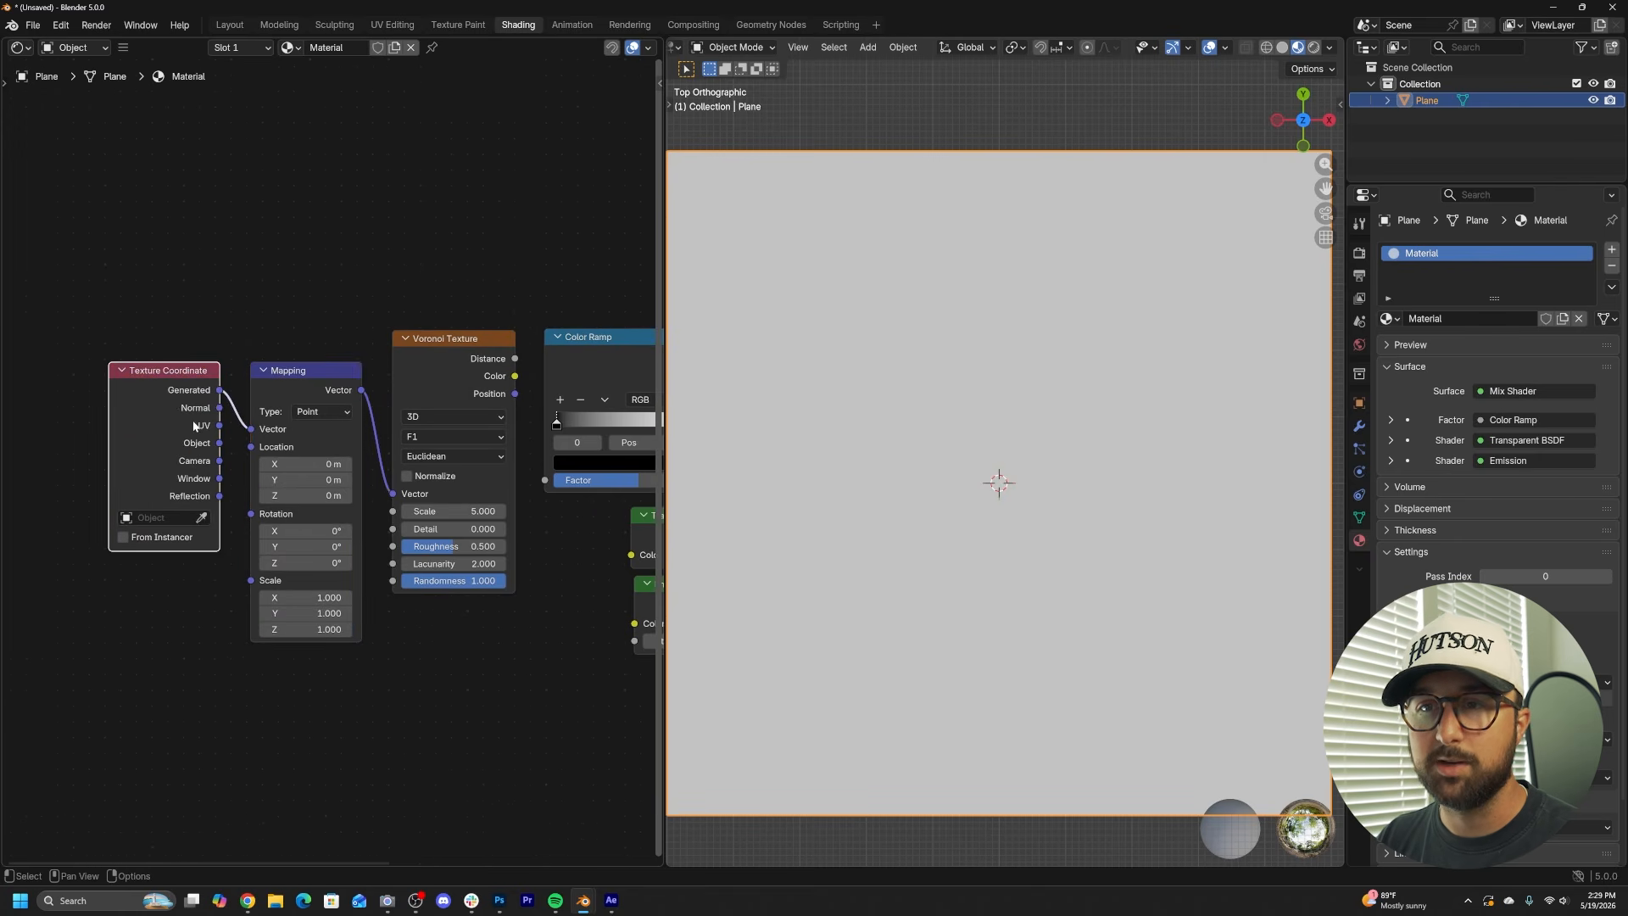
mouse_move(219, 443)
left_mouse_down()
mouse_move(145, 299)
mouse_move(249, 430)
left_mouse_up()
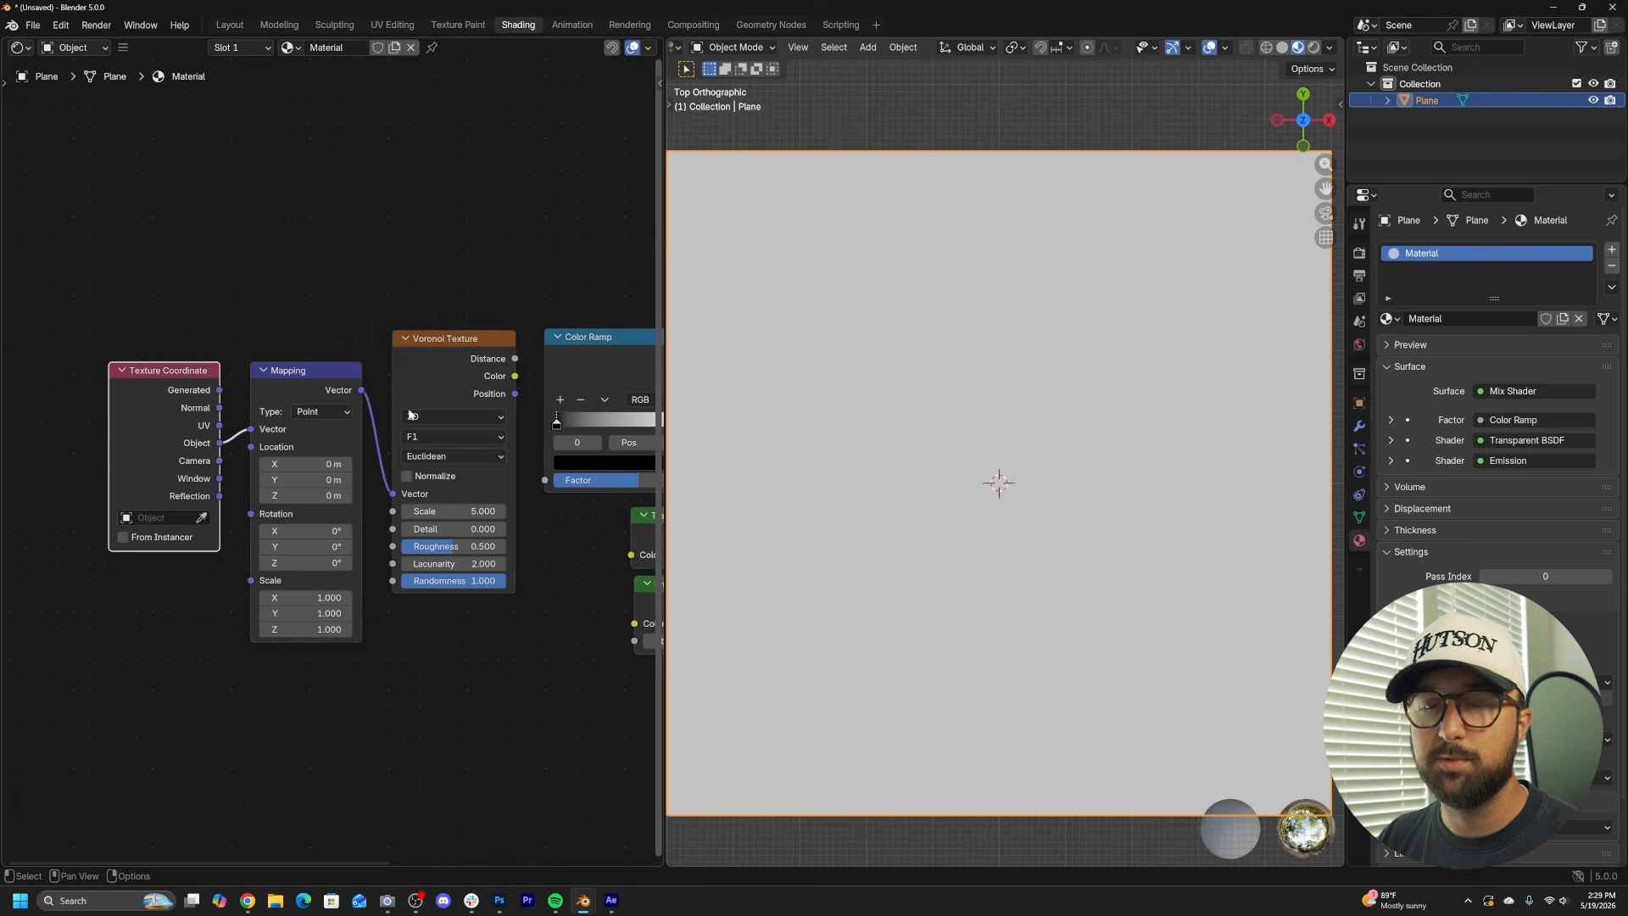
- Connect the Voronoi Texture's Distance output to the Color Ramp's Factor and set its Randomness to 0
middle_click_drag(528, 378, 463, 378)
left_click_drag(450, 359, 480, 480)
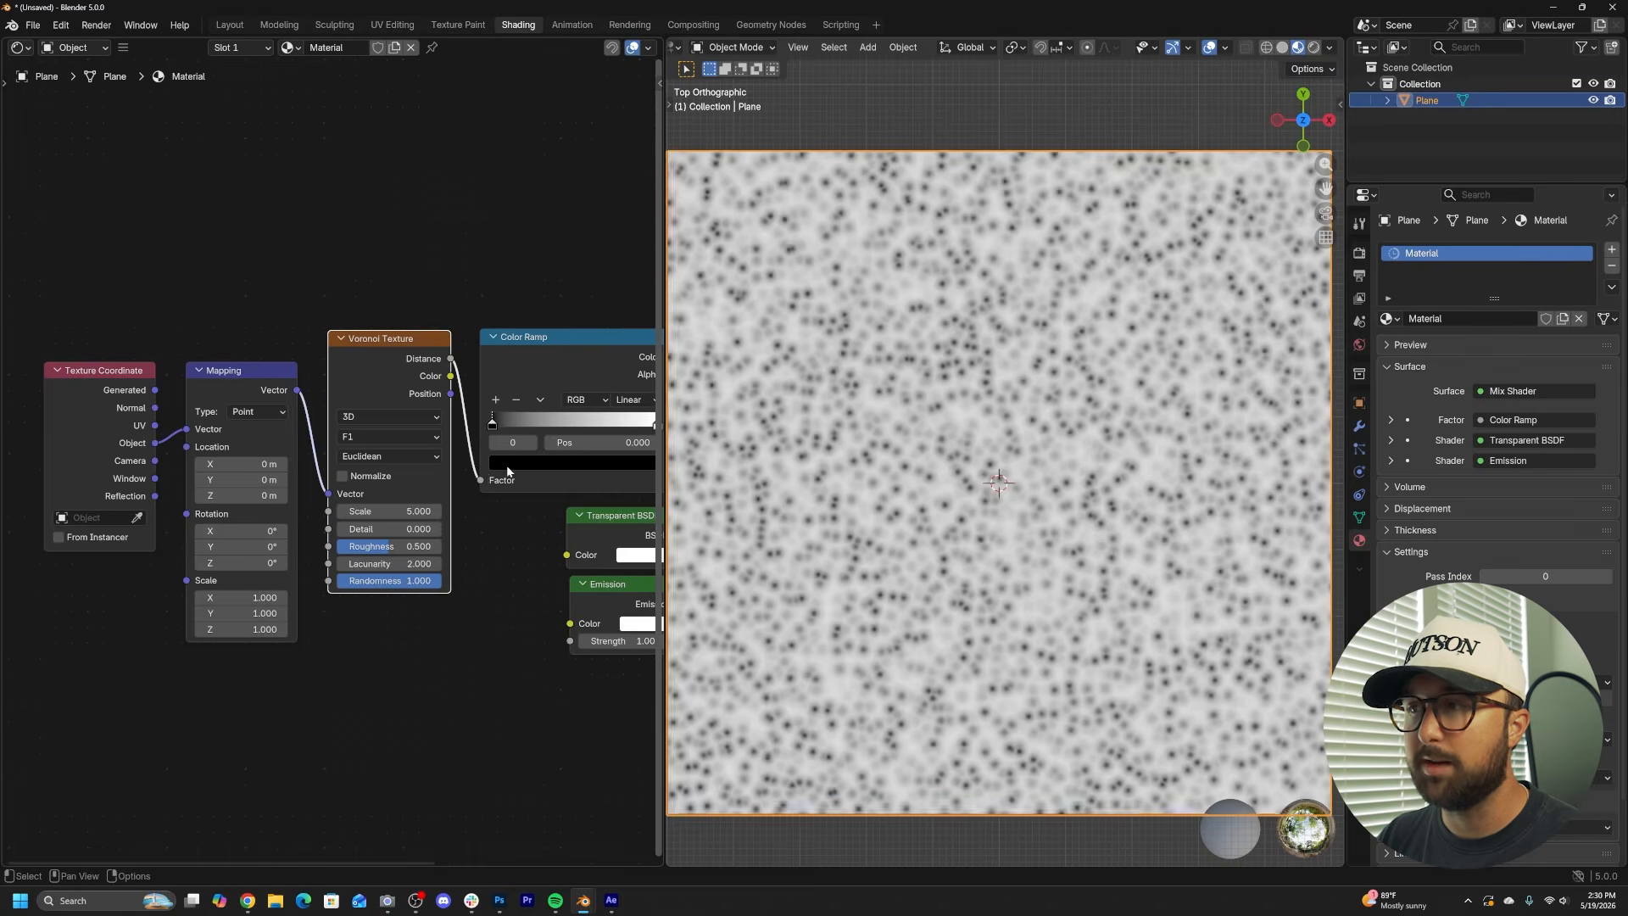
scroll(310, 607, "up", 3)
left_click_drag(270, 641, 119, 641)
scroll(844, 439, "up", 7)
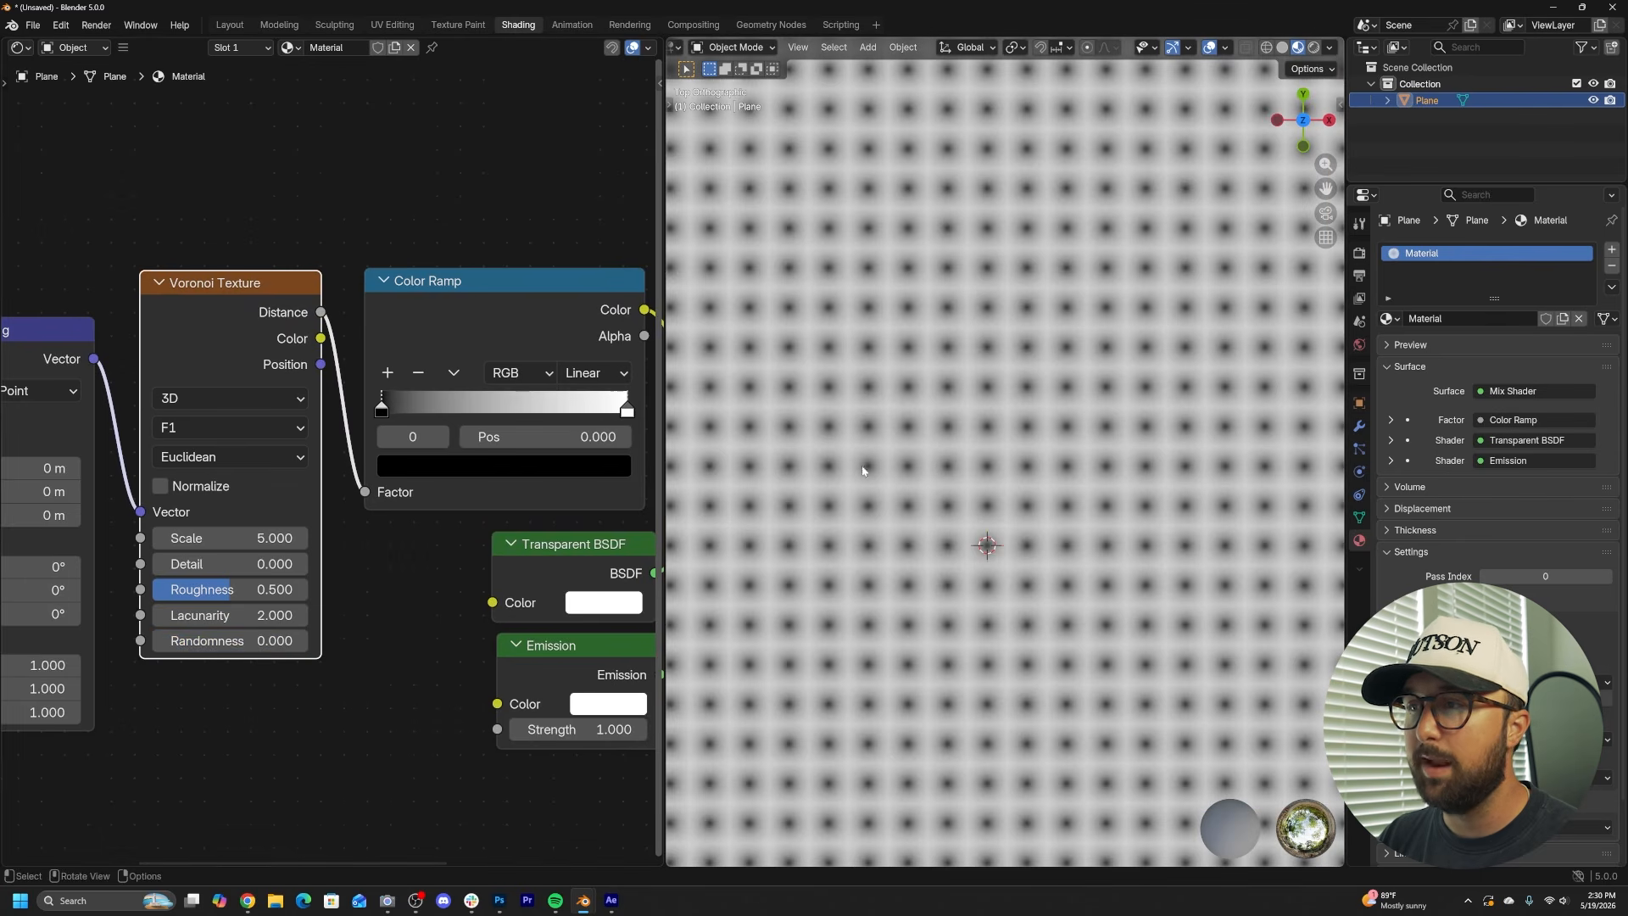
- Flip the Color Ramp and move its black stop to about position 0.219
left_click(455, 374)
left_click(465, 395)
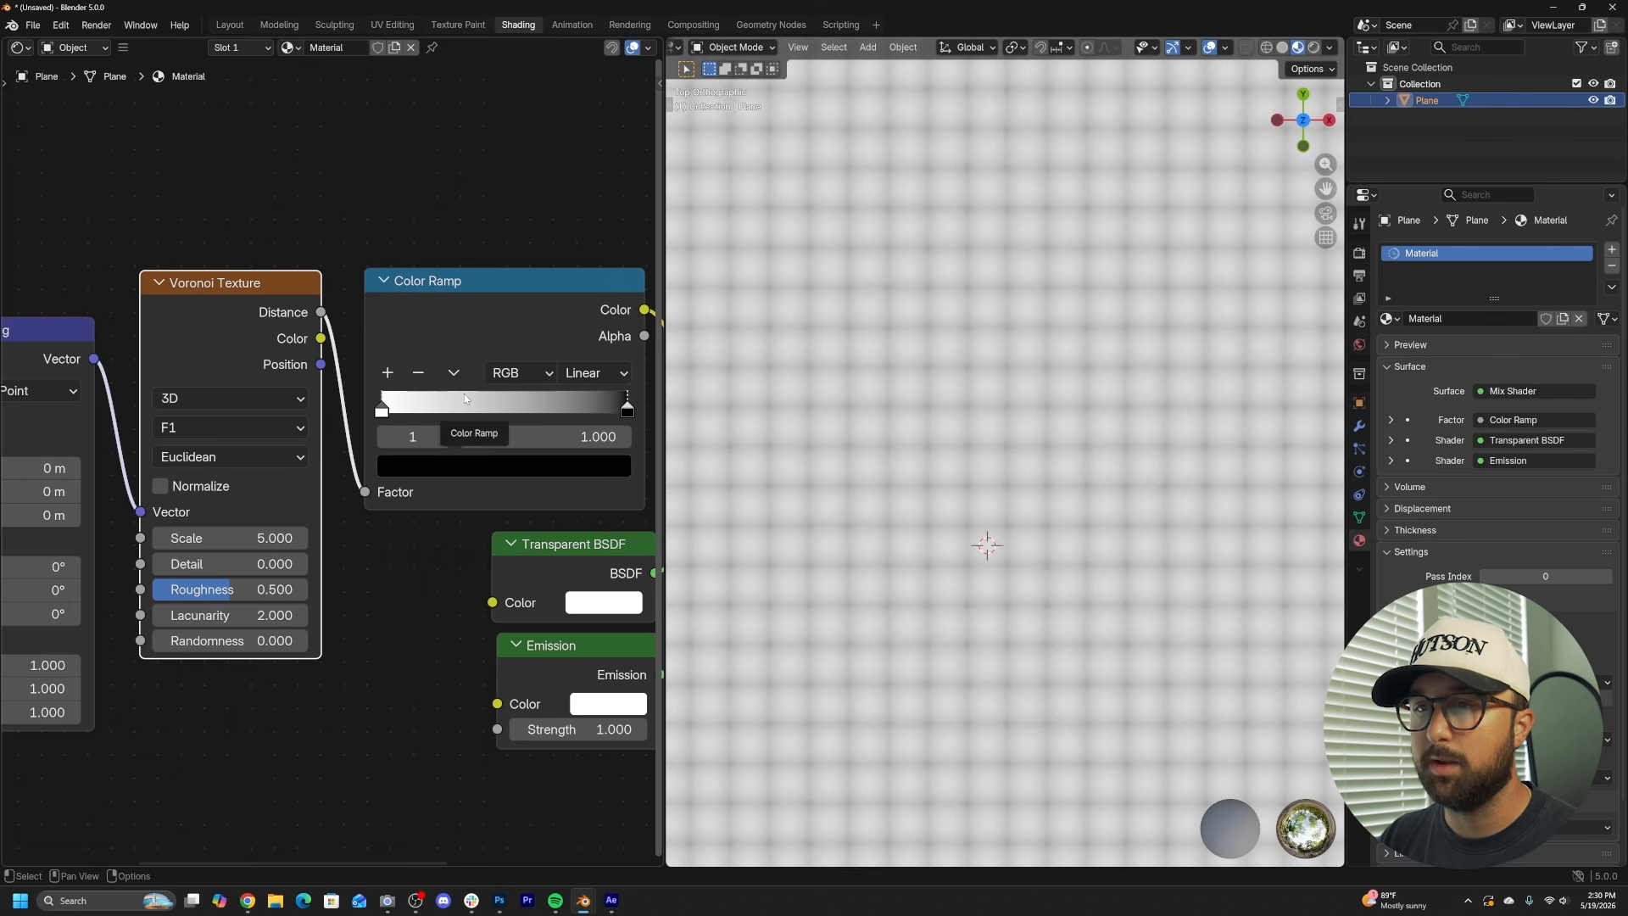
left_click_drag(627, 410, 434, 415)
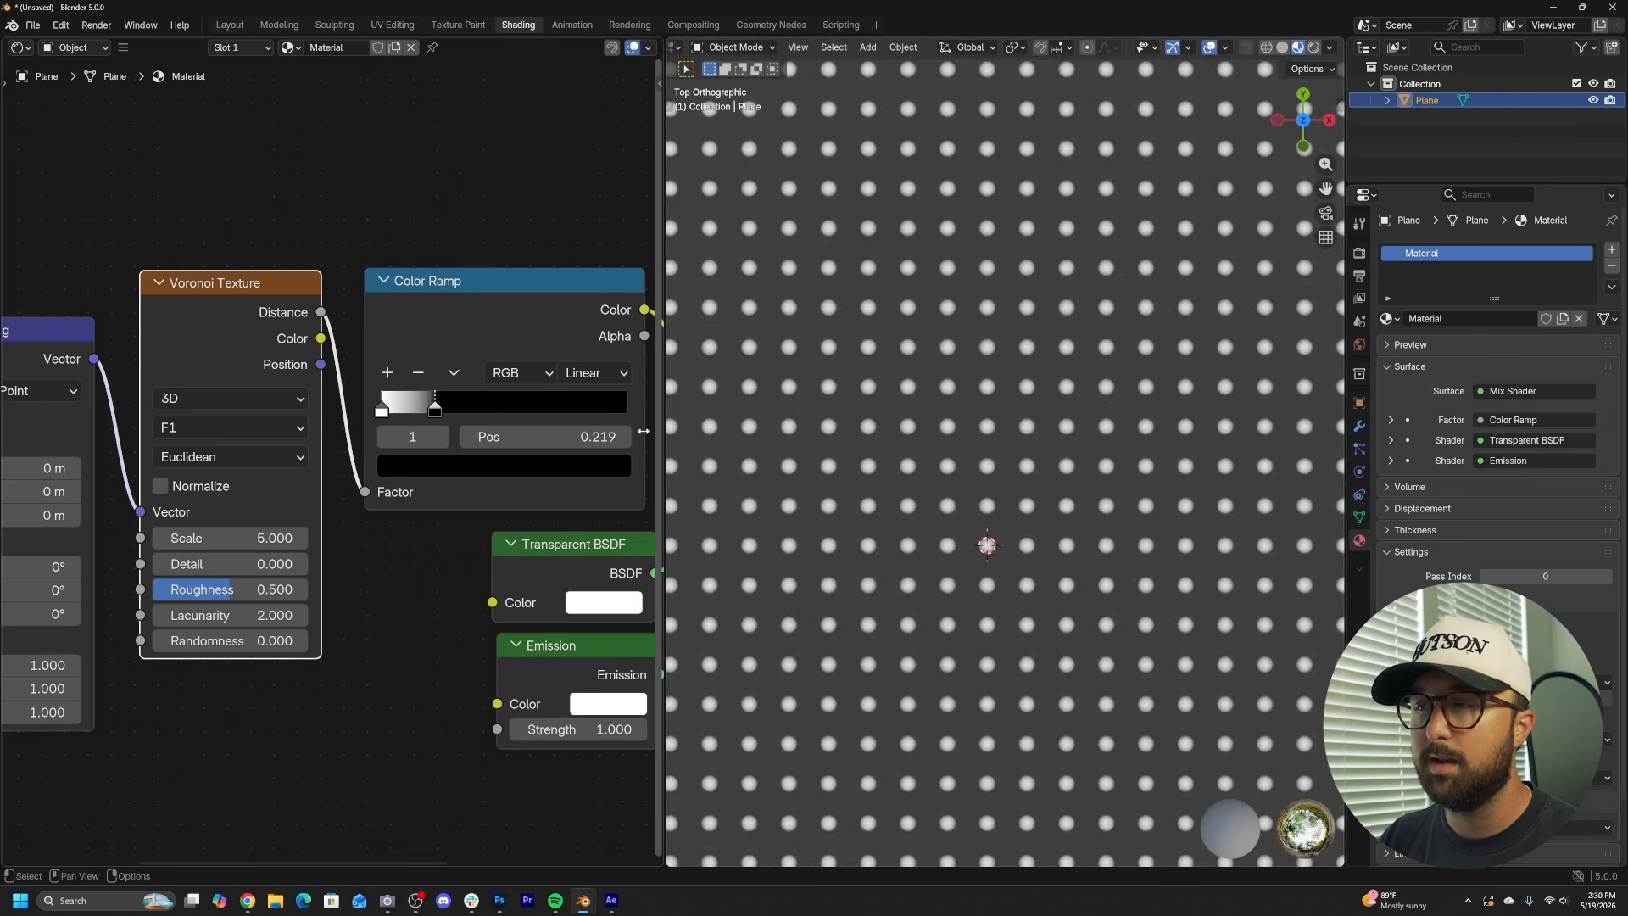
scroll(1016, 451, "down", 6)
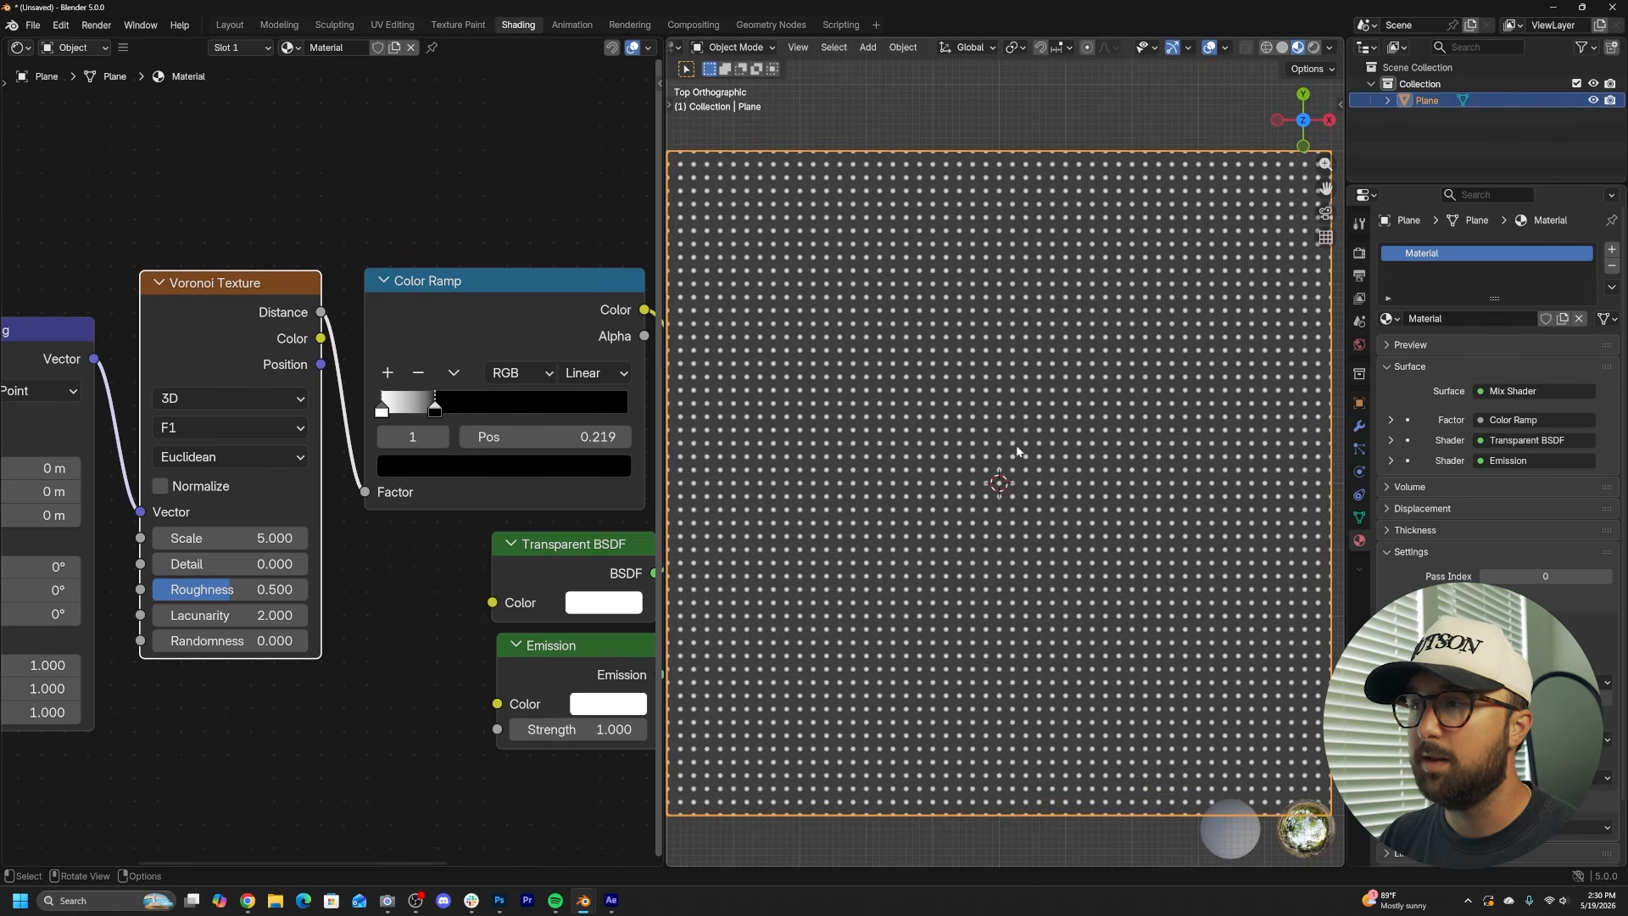
- Set the world background color to black
left_click(1360, 344)
left_click(1509, 336)
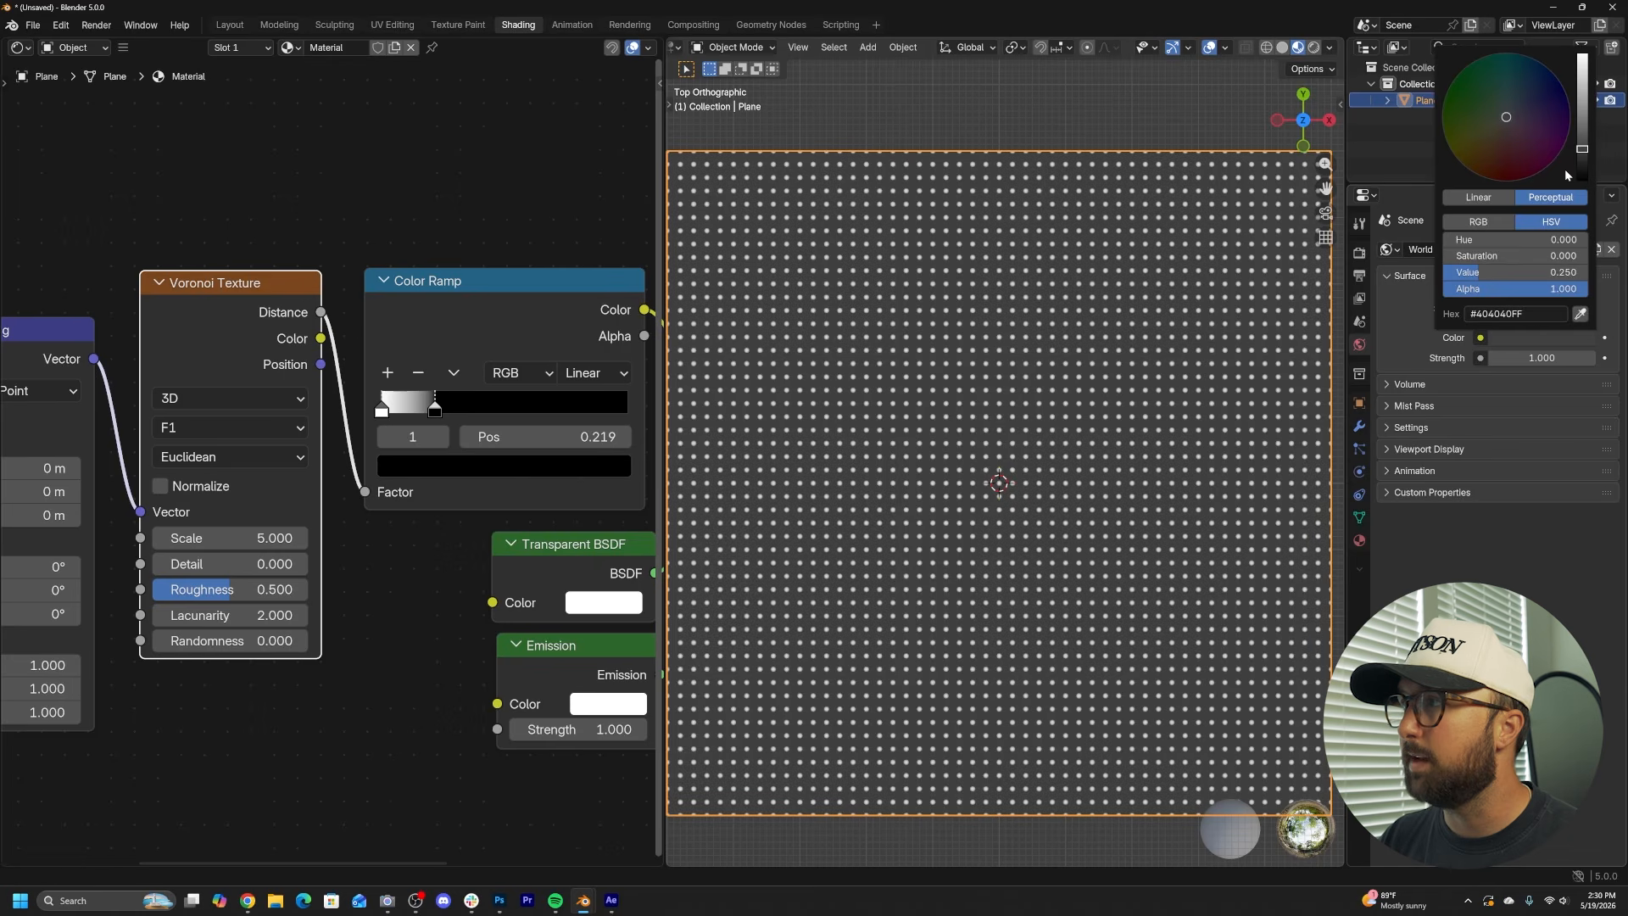
left_click_drag(1583, 151, 1582, 170)
- Switch the viewport to rendered shading and hide its overlays and gizmos
left_click(1313, 47)
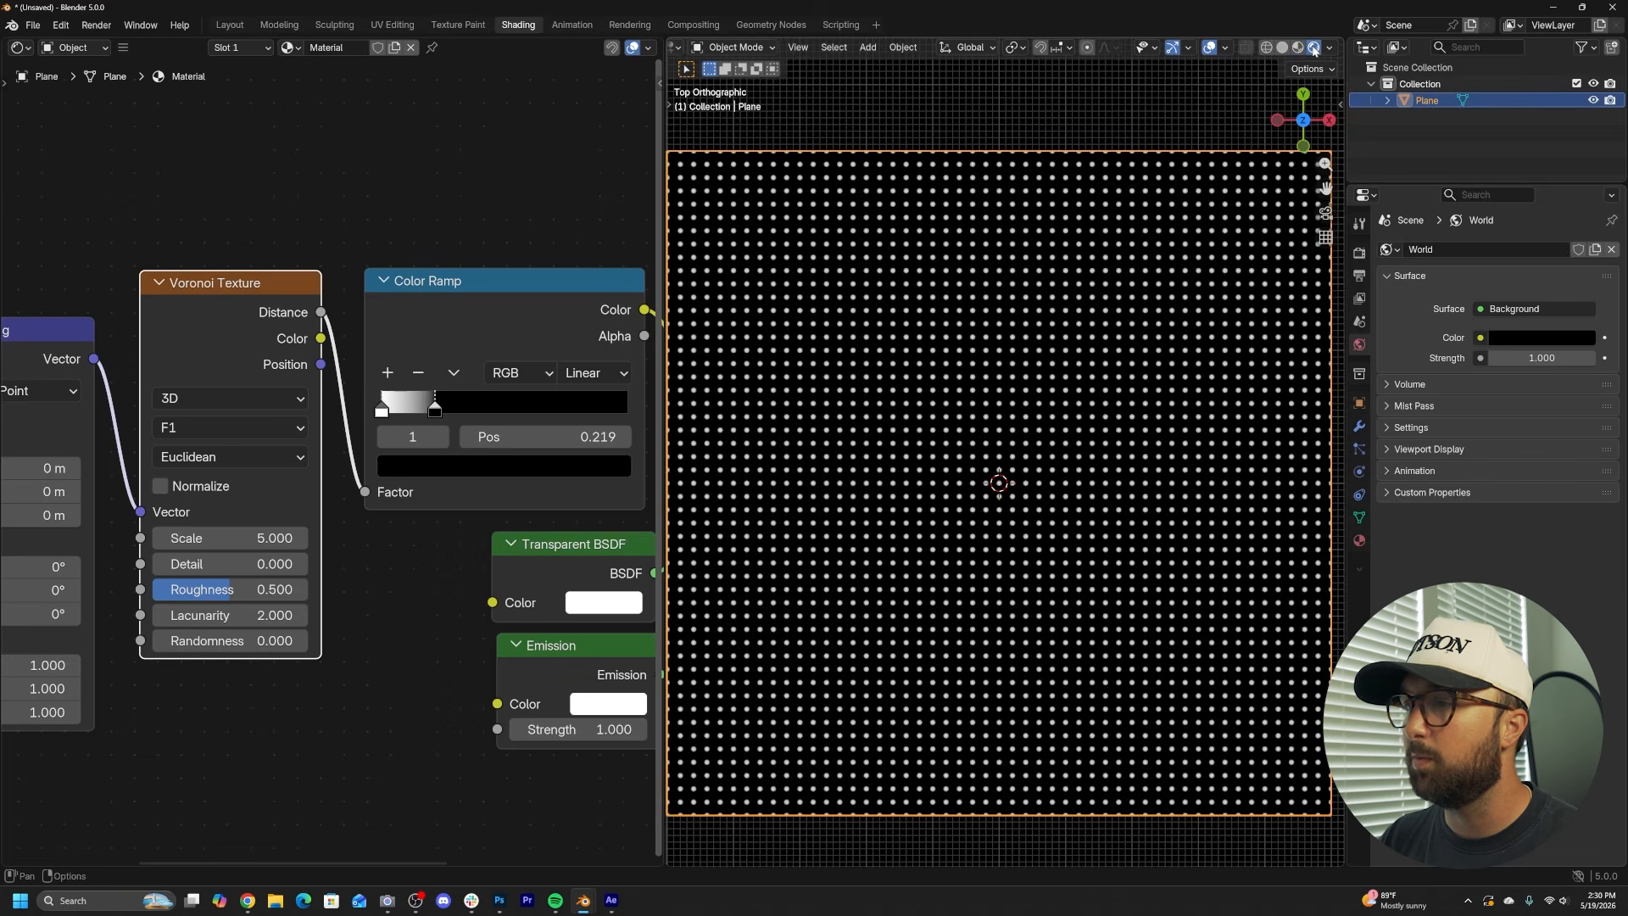
left_click(1210, 48)
left_click(1173, 47)
- Try layering an offset duplicate of the plane with the original, and delete the duplicate
middle_click_drag(1022, 424, 1024, 600)
scroll(1003, 352, "up", 4)
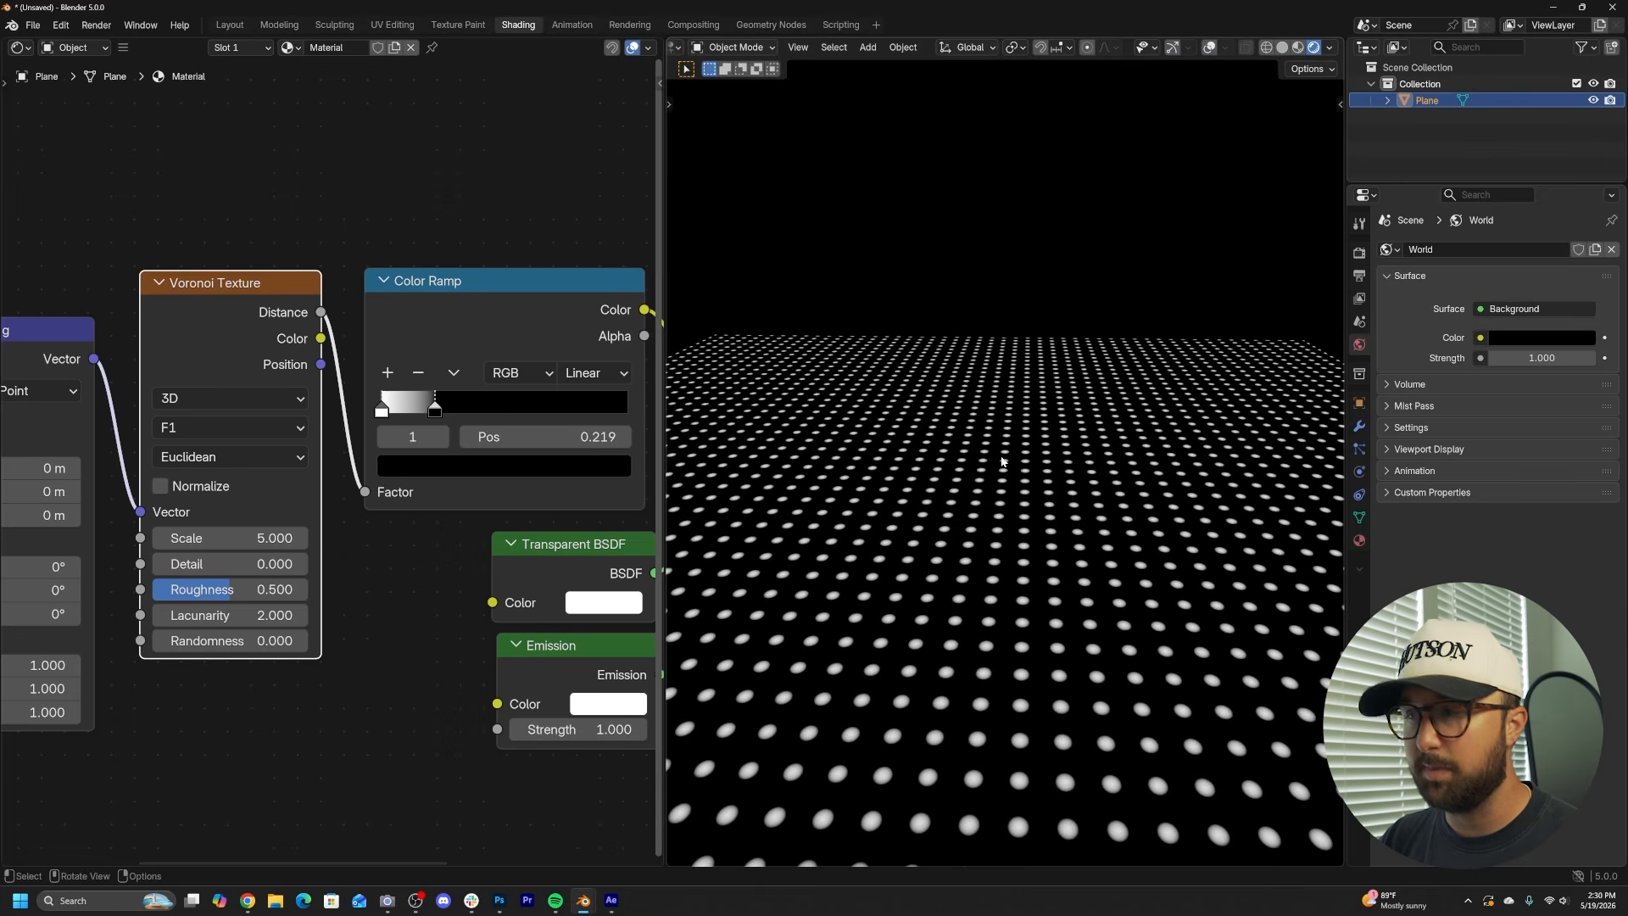
key("shift+d")
left_click(973, 501)
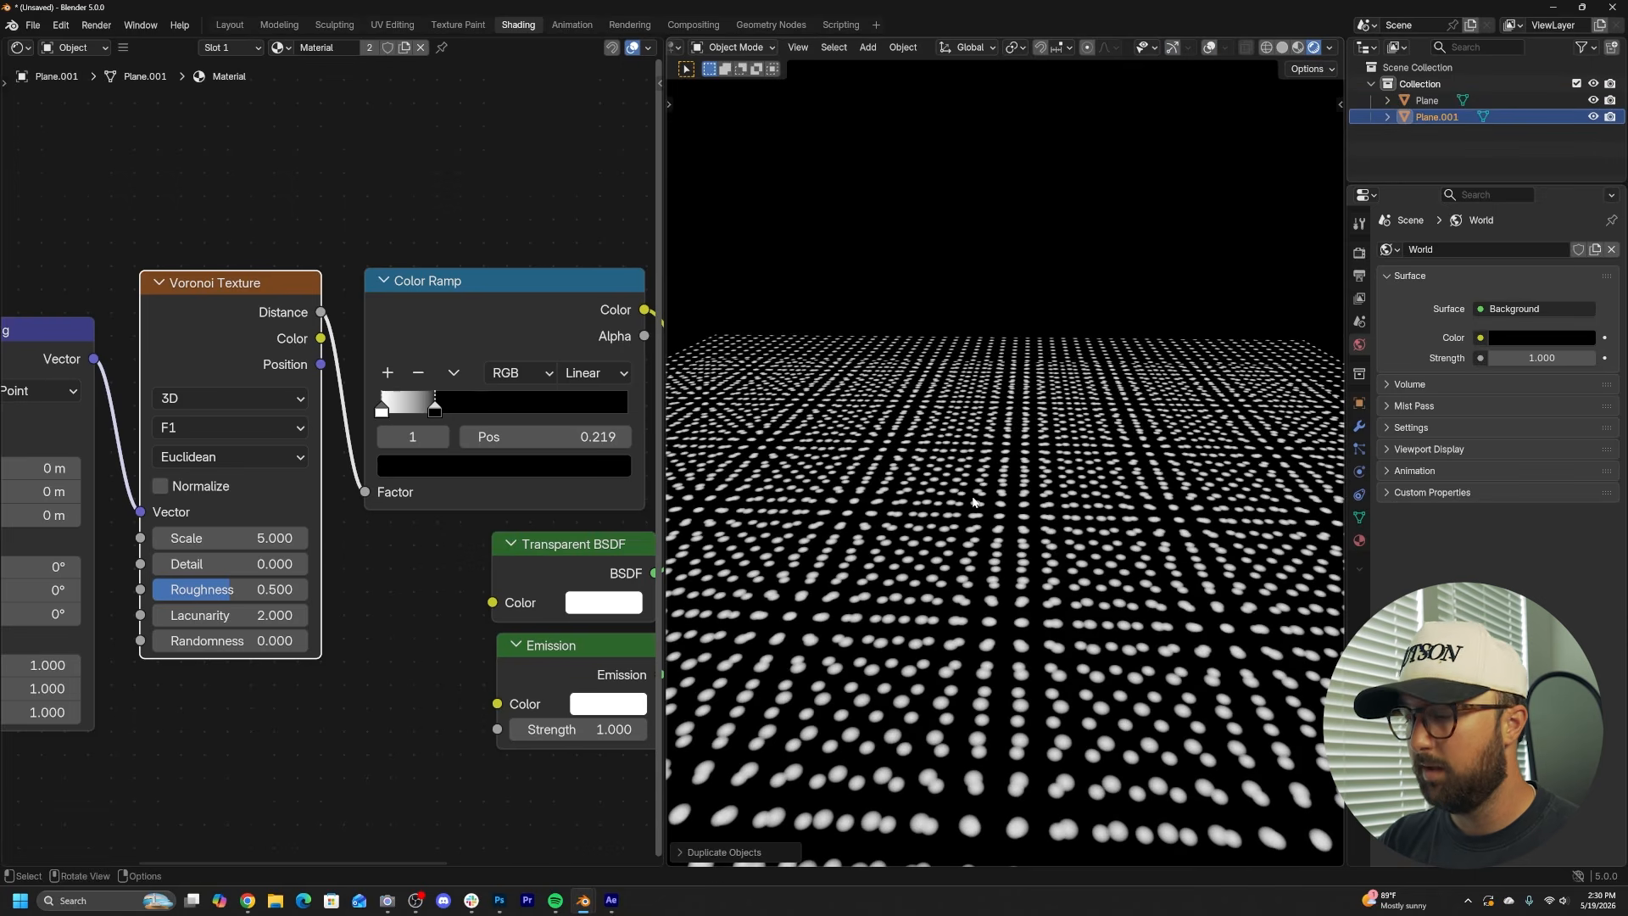
key("Delete")
- Return the viewport to the top view and reselect the original plane
key("grave")
left_click(926, 407)
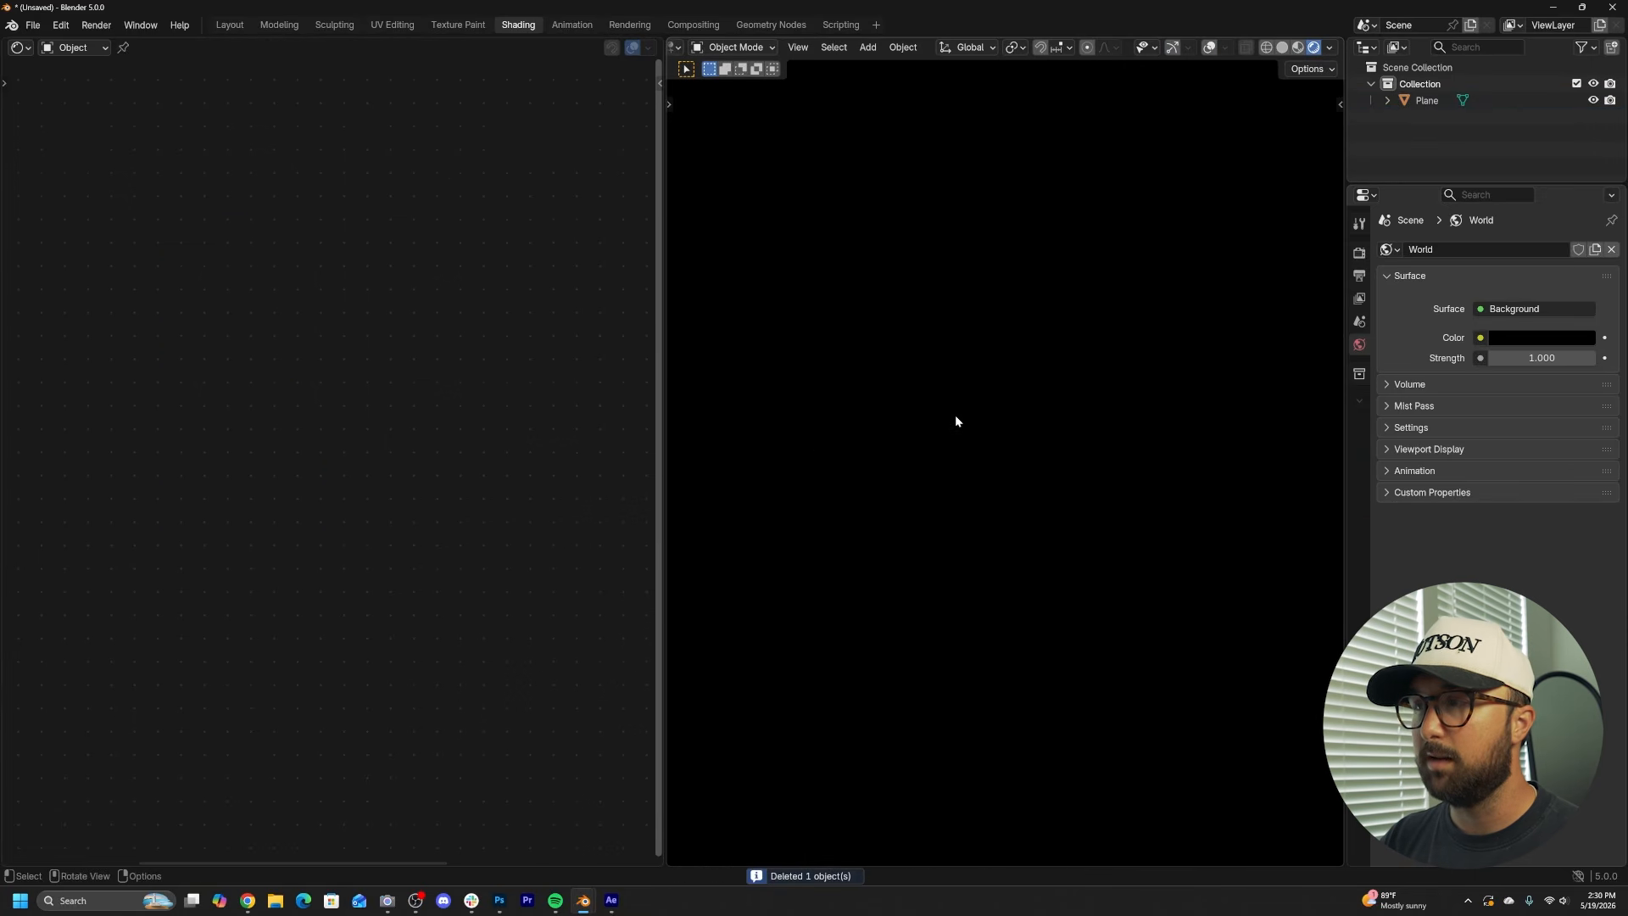
key("grave")
left_click(958, 360)
left_click(978, 412)
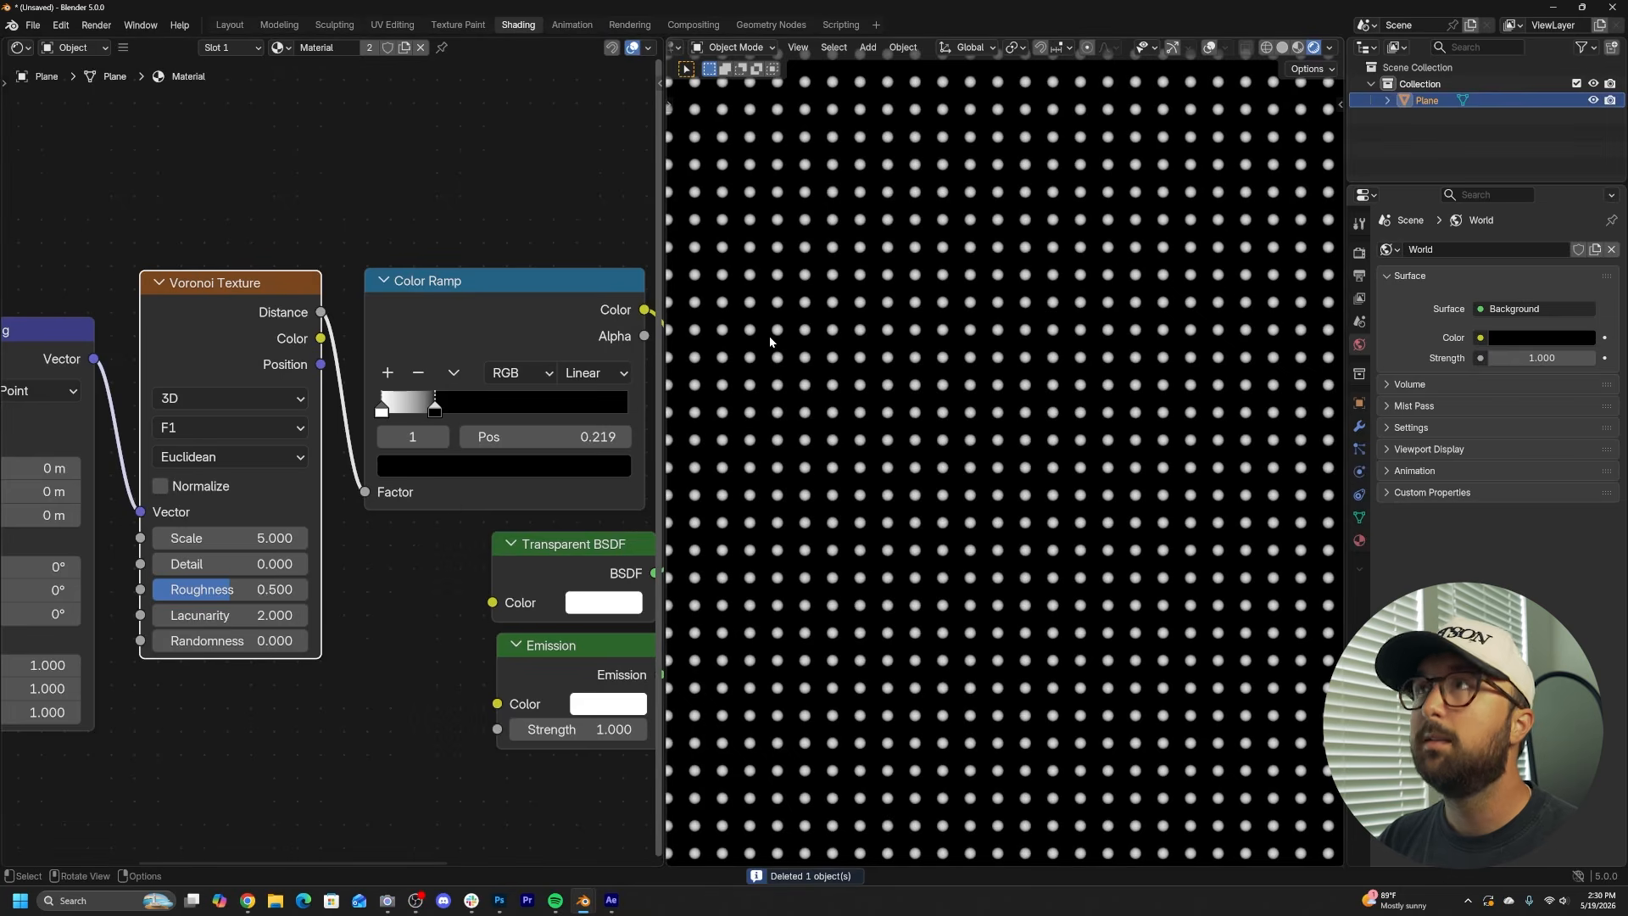
scroll(1001, 394, "down", 4)
middle_click_drag(1004, 400, 1009, 520, "shift")
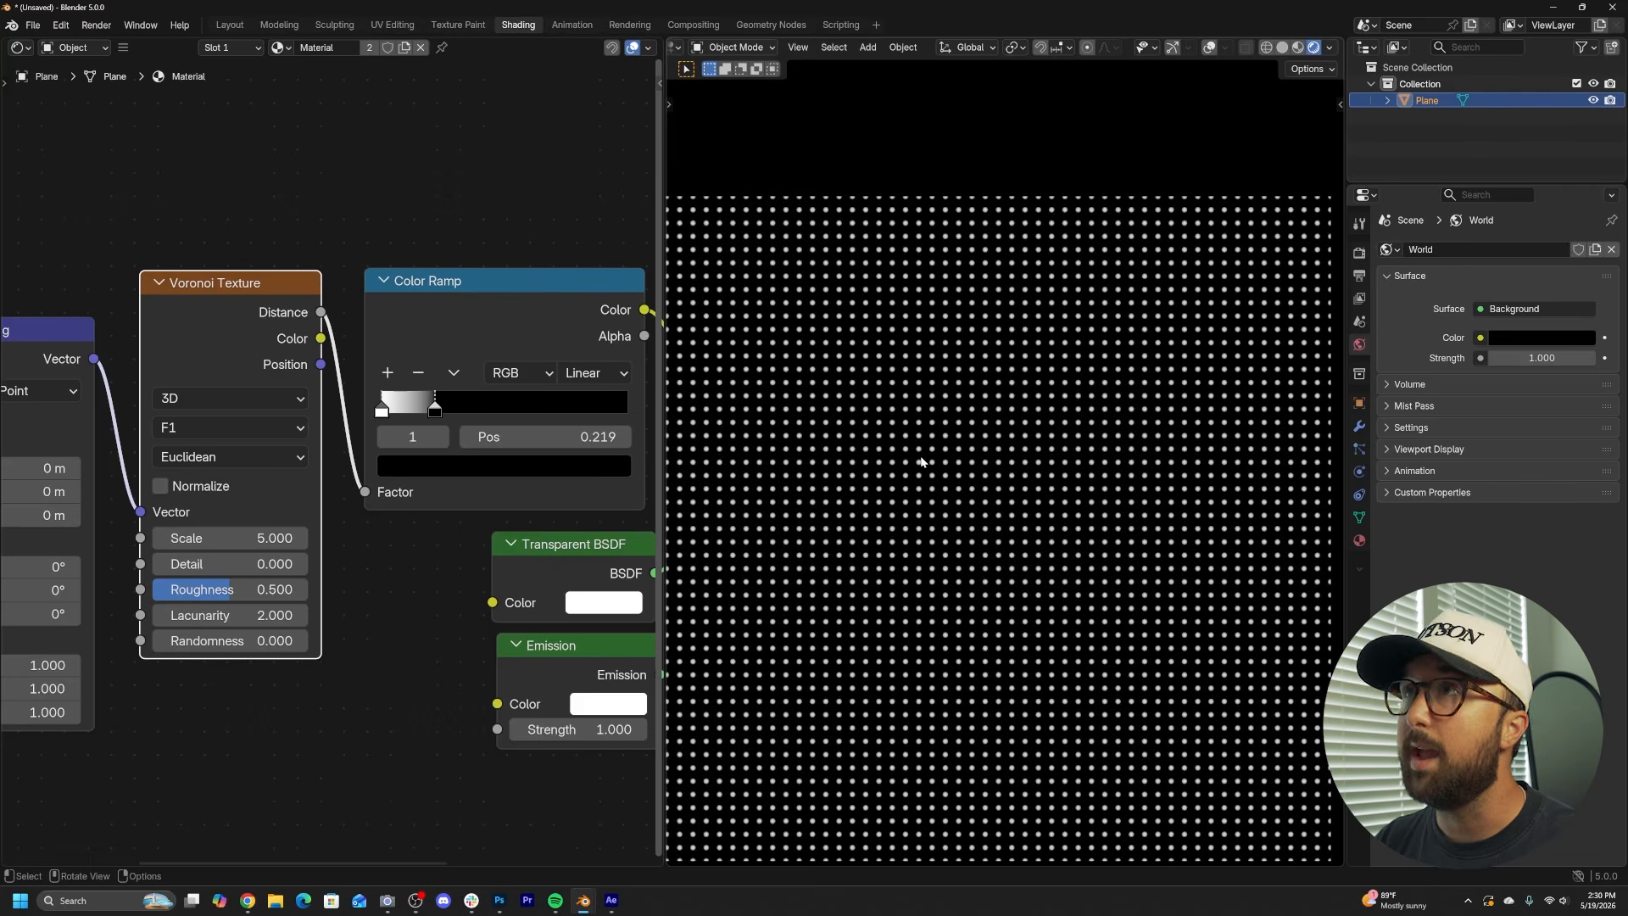
- Stack the Transparent BSDF and Emission nodes beneath the Mix Shader and place the Material Output right beside it
scroll(250, 629, "down", 2)
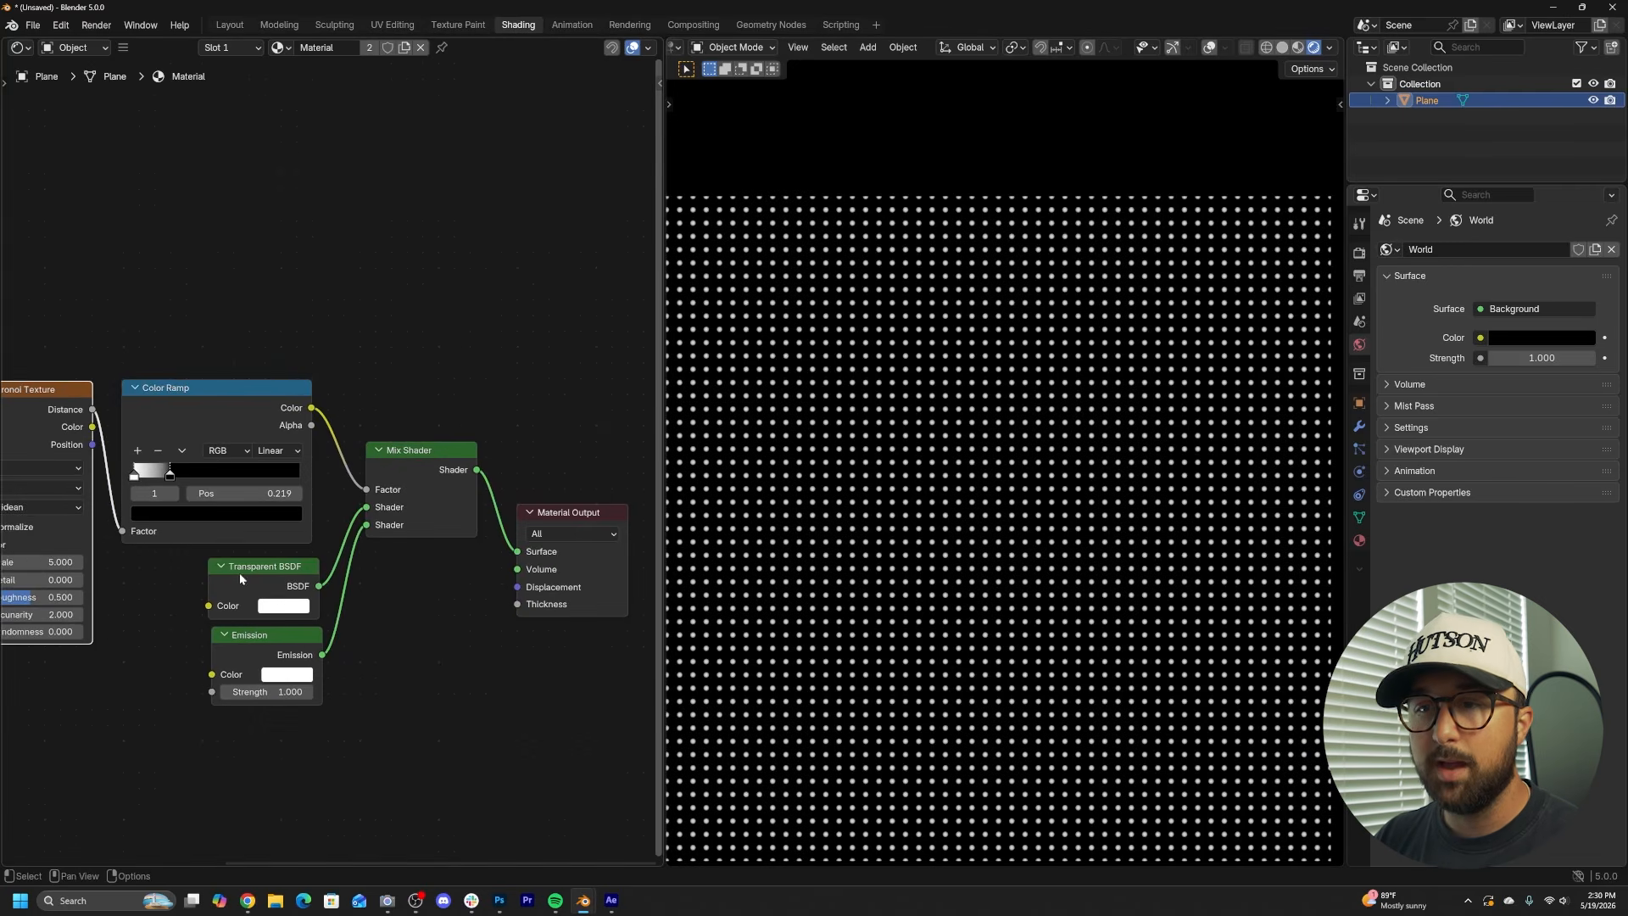
left_click_drag(239, 572, 402, 705)
left_click_drag(259, 671, 422, 662)
left_click_drag(551, 513, 526, 453)
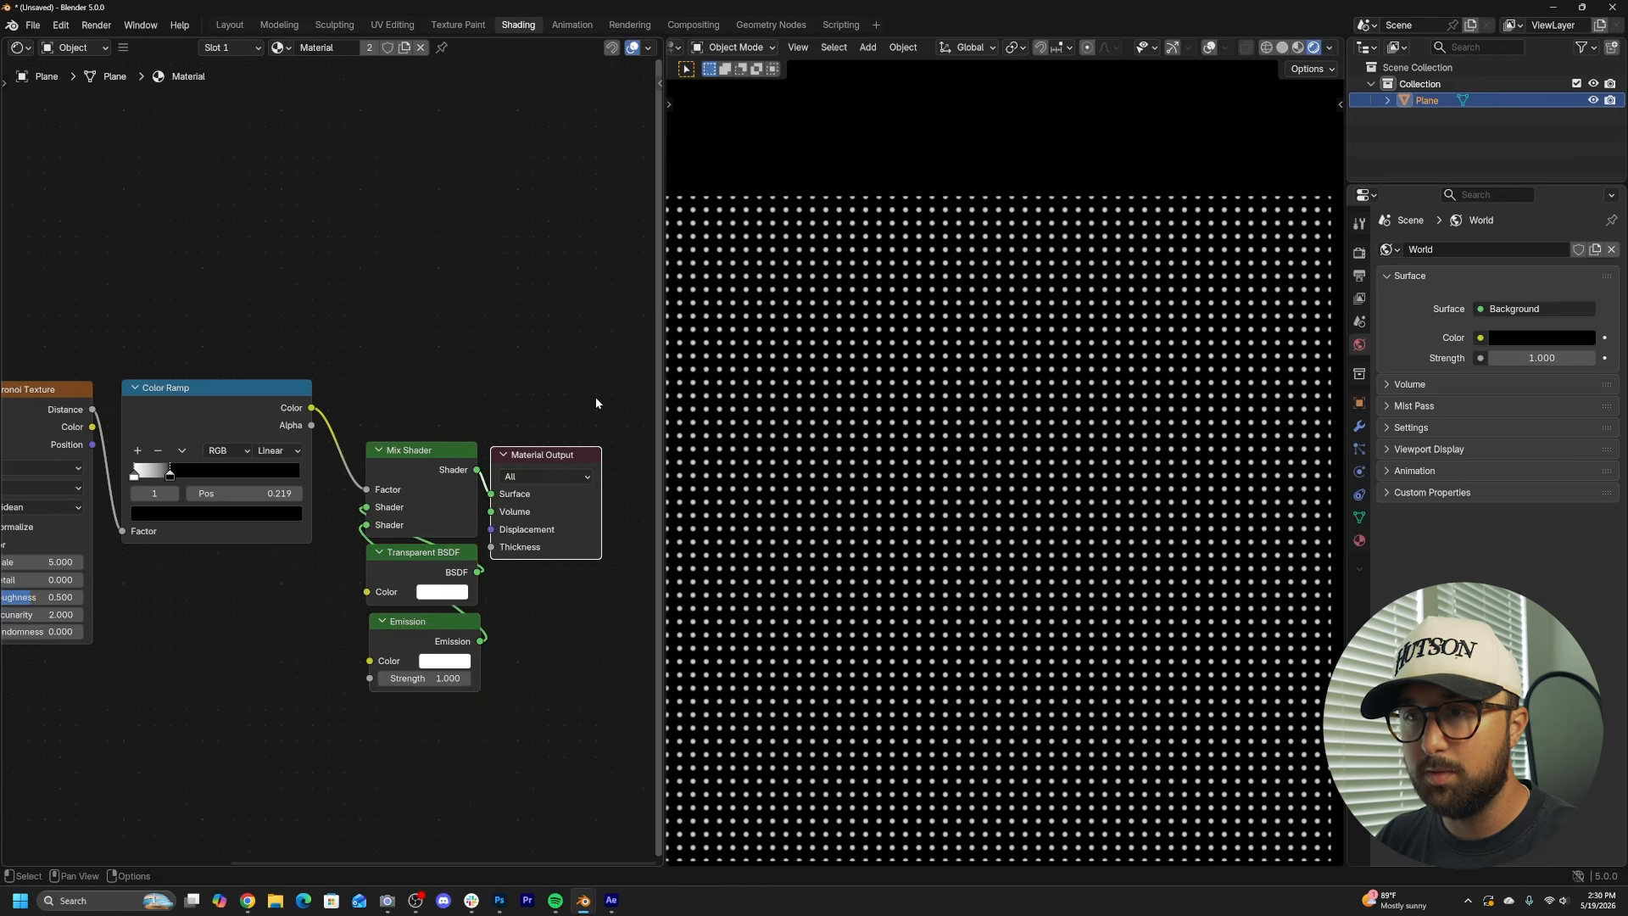
- Shift the Mix Shader, Transparent BSDF, Emission and Material Output nodes together away from the Color Ramp to make room
left_click_drag(598, 400, 417, 701)
scroll(542, 631, "down", 1)
middle_click_drag(543, 631, 424, 597)
key("g")
left_click(543, 582)
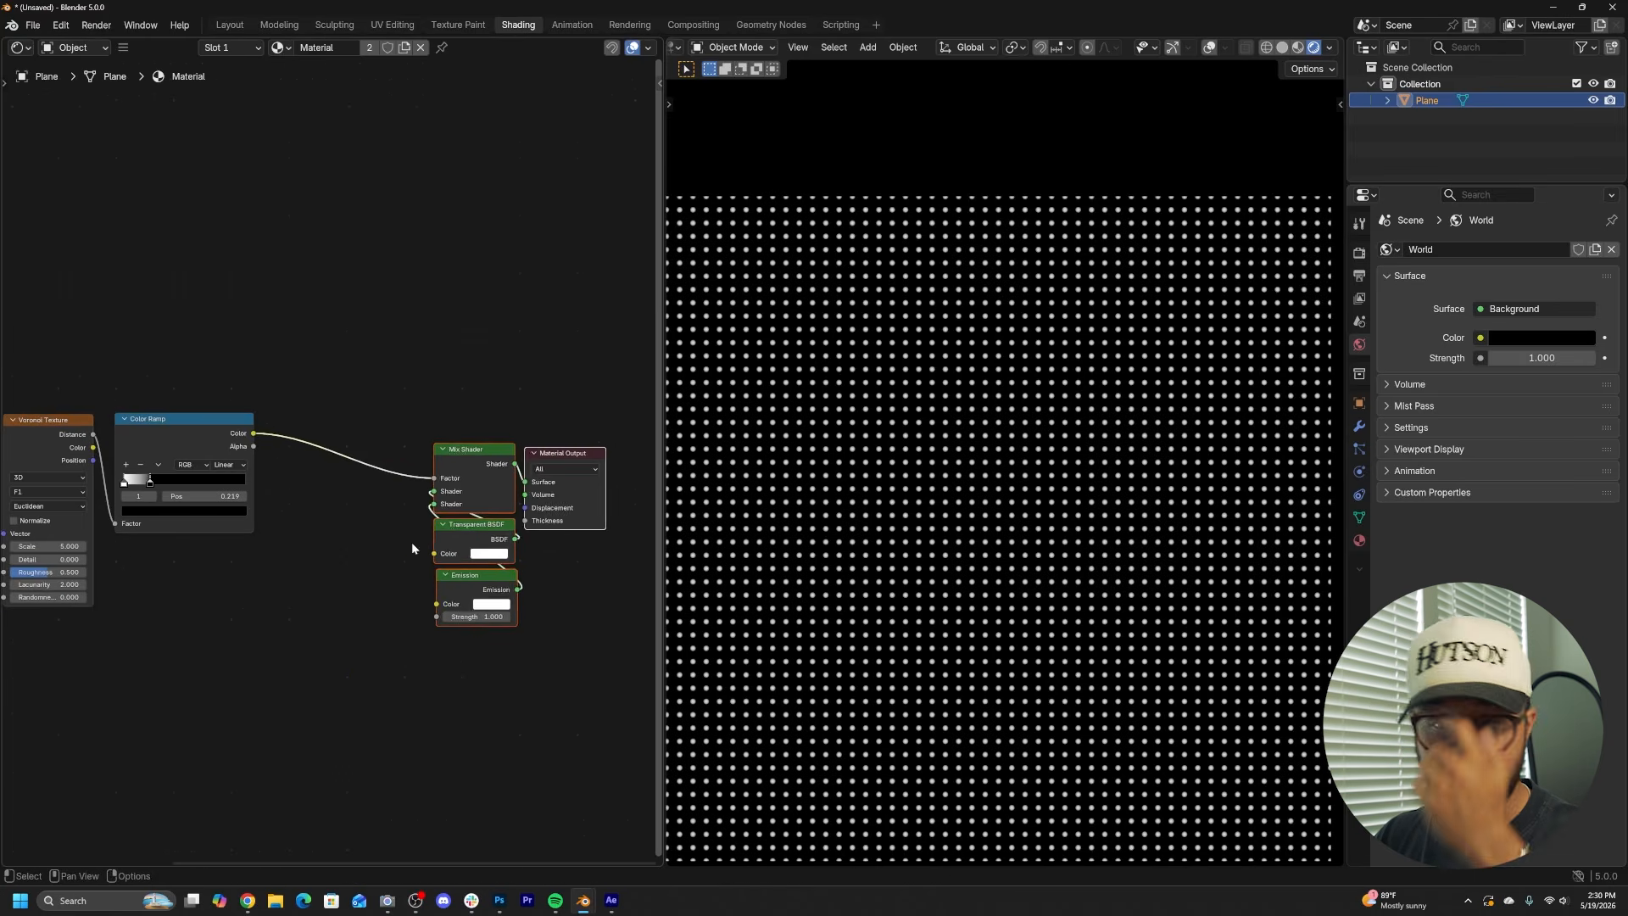
- Insert a Mix Color node on the link between the Color Ramp and the Mix Shader's Factor
scroll(406, 543, "up", 2)
middle_click_drag(309, 553, 410, 632)
scroll(445, 459, "down", 1)
key("shift+a")
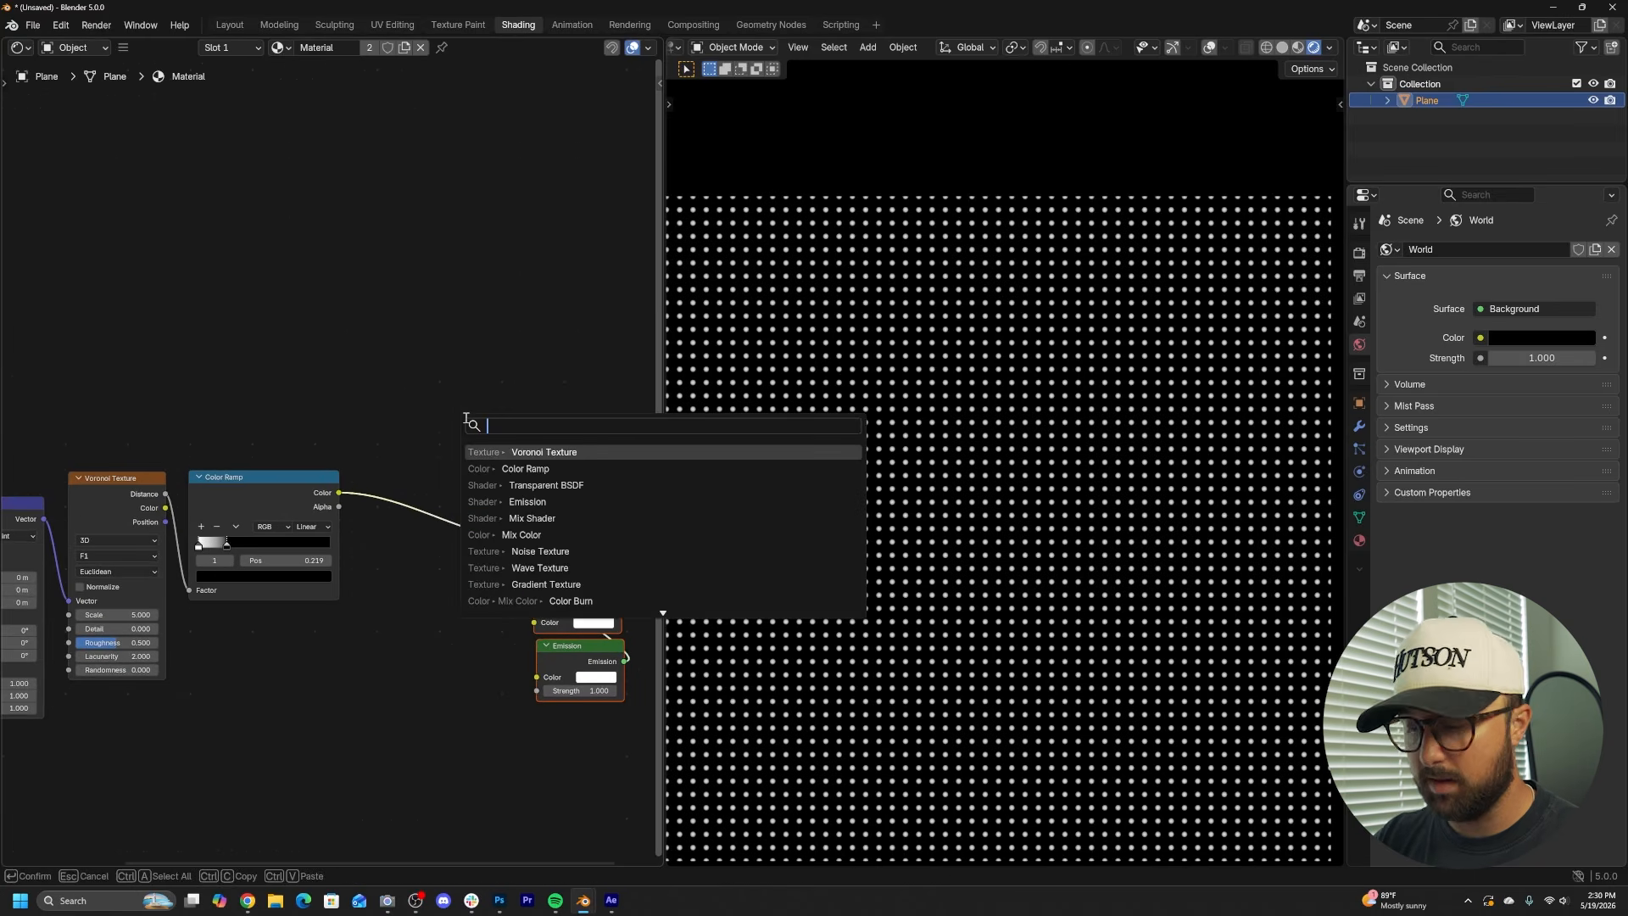
type("mix")
left_click(499, 489)
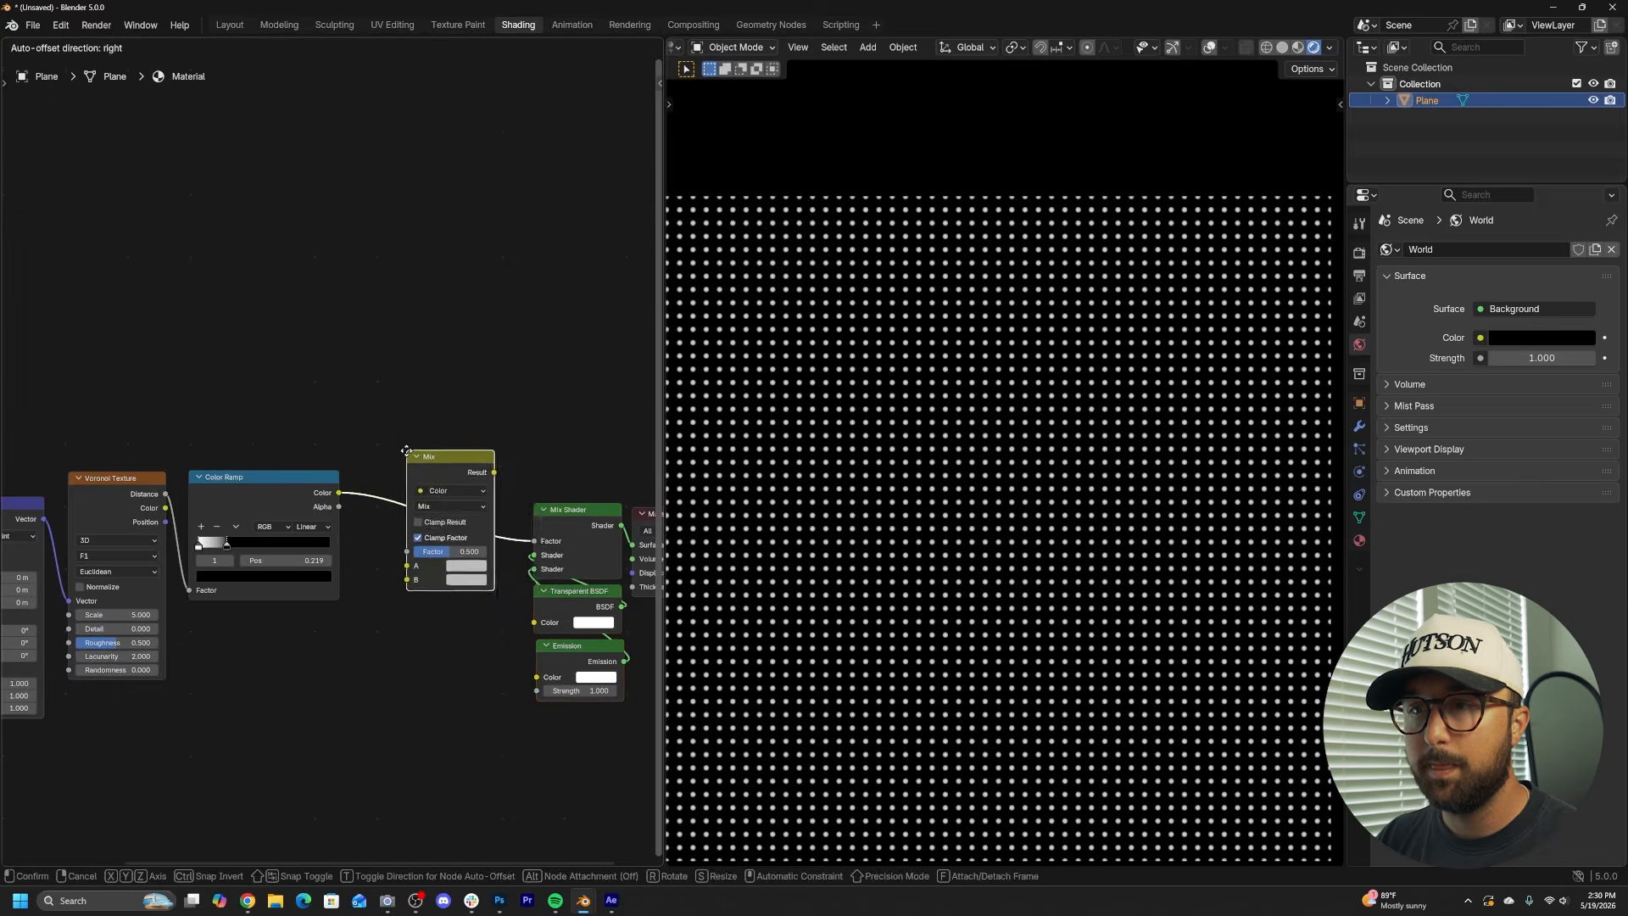
left_click(423, 455)
- Move the Color Ramp's link from the Mix node's A input to B and set color A to black
scroll(431, 526, "up", 6)
mouse_move(447, 625)
left_mouse_down()
mouse_move(378, 451)
mouse_move(447, 645)
left_mouse_up()
left_click(542, 623)
left_click_drag(690, 407, 690, 441)
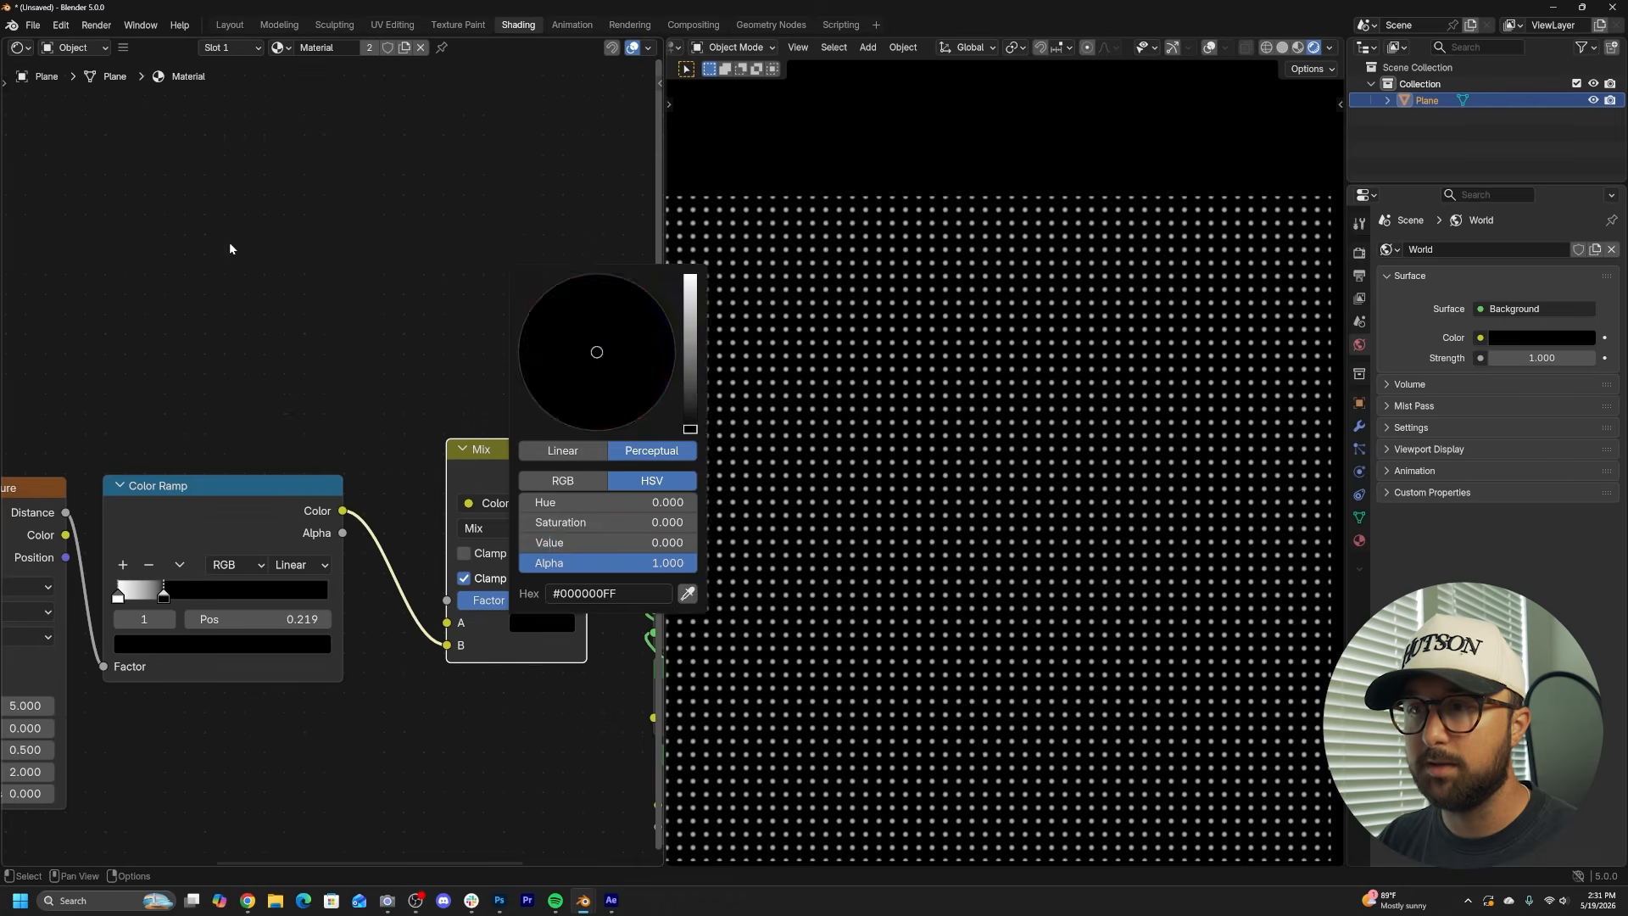
left_click_drag(537, 468, 543, 264)
- Add a second Color Ramp above the first and connect its Color output to the Mix node's Factor
middle_click_drag(367, 464, 486, 634)
key("shift+a")
left_click(415, 393)
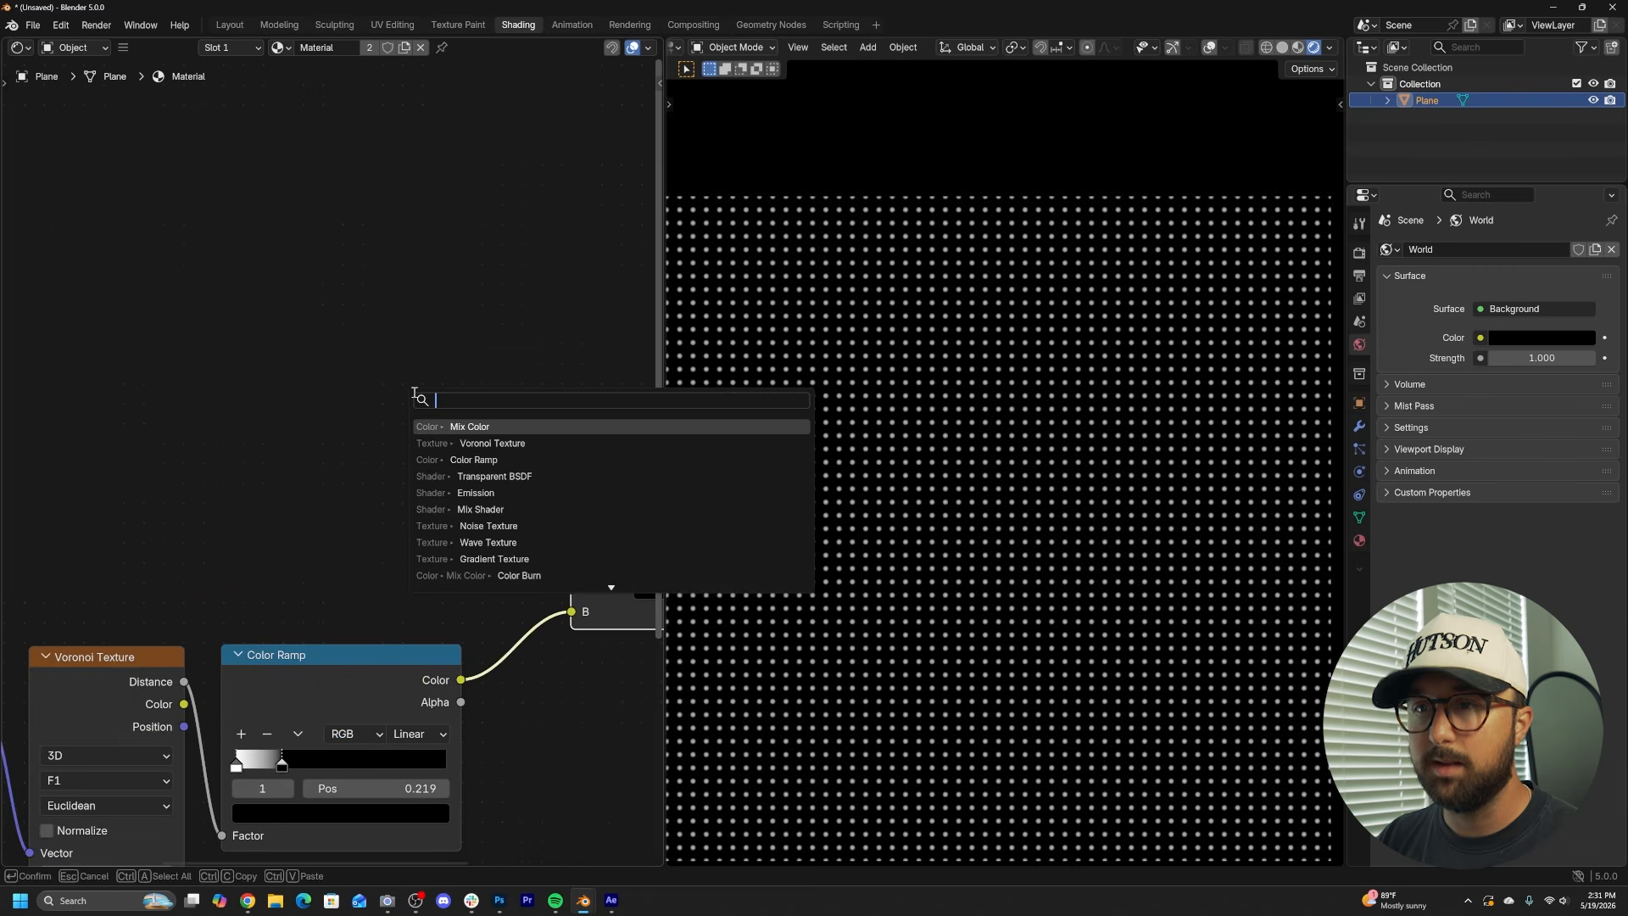
type("col")
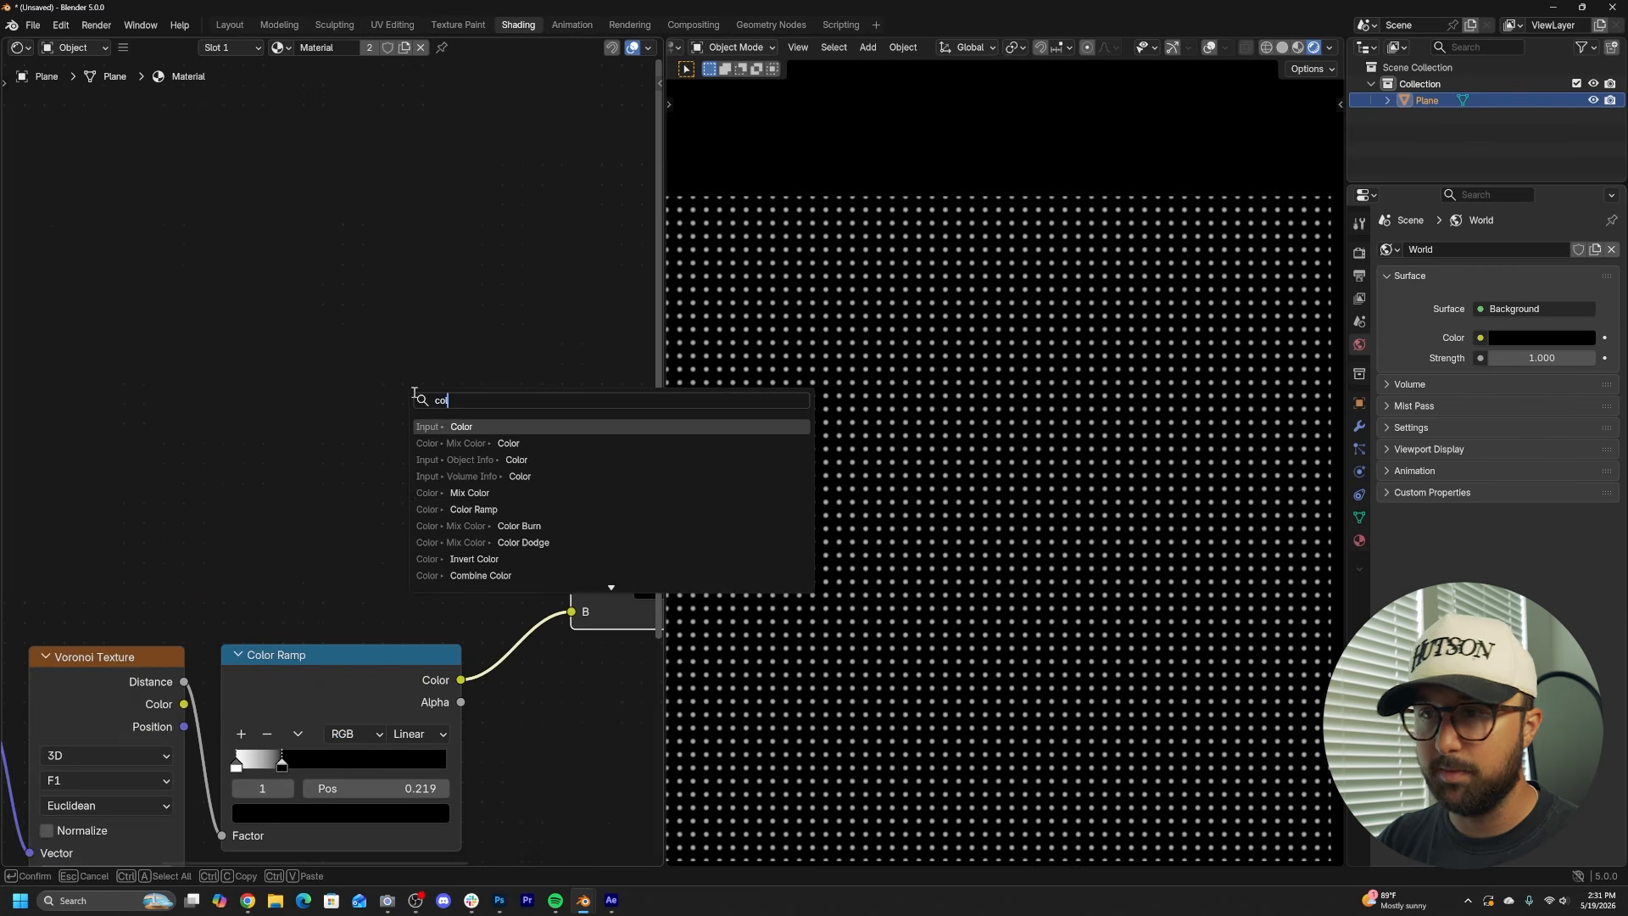
left_click(512, 509)
left_click(259, 394)
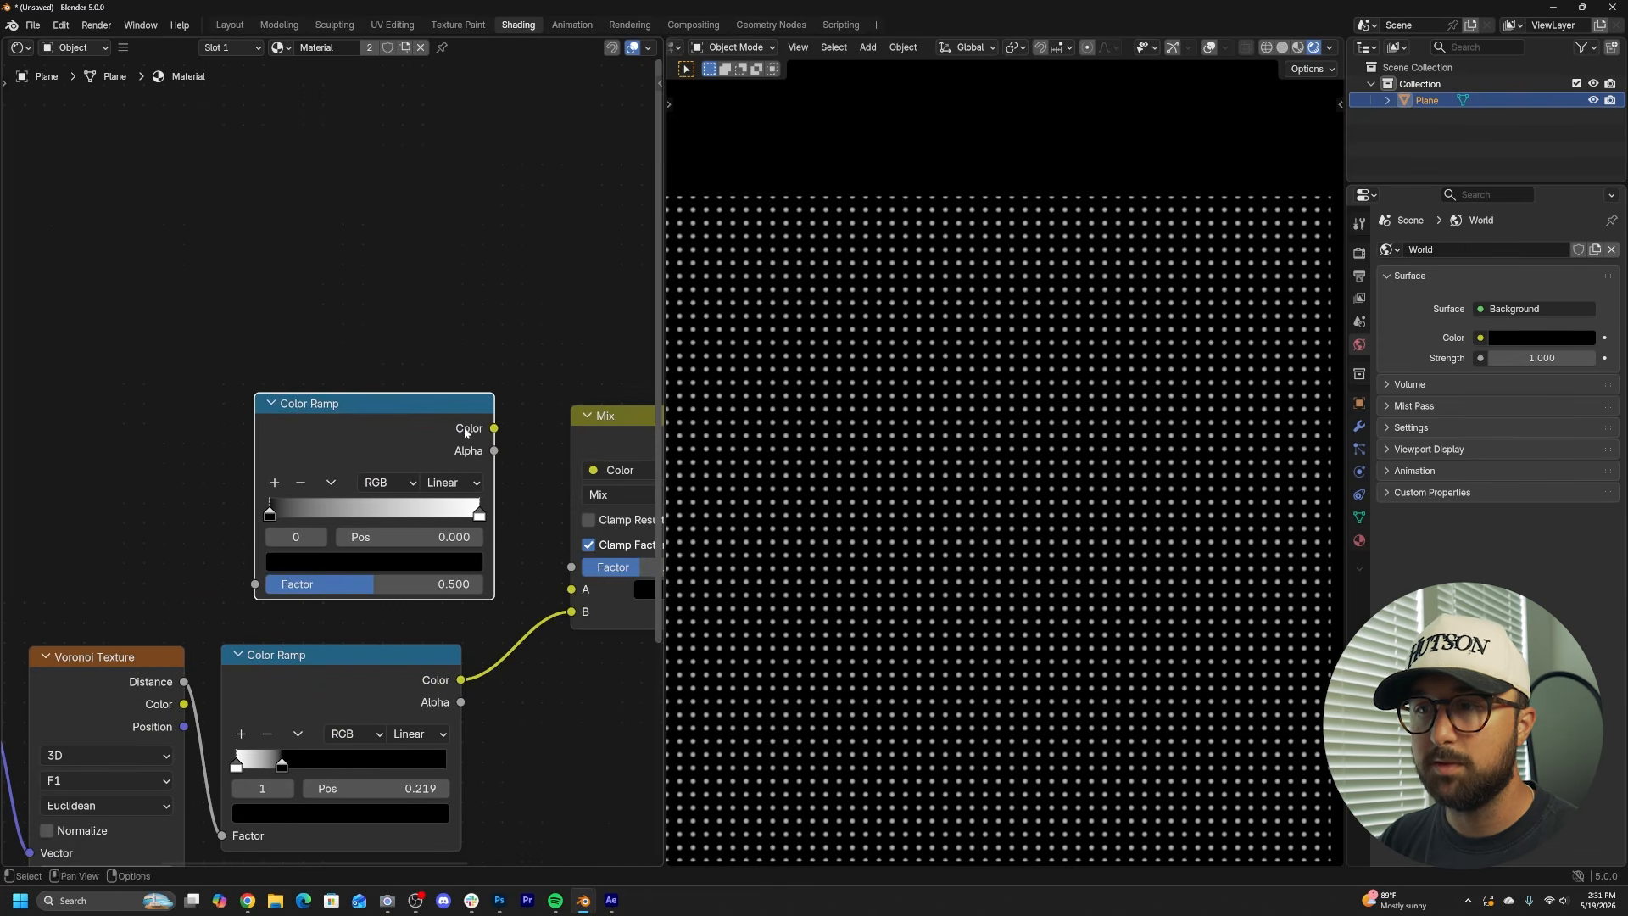
left_click_drag(503, 428, 570, 566)
- Add a second Voronoi Texture before the new Color Ramp and connect the Mapping's Vector output to it
middle_click_drag(168, 455, 310, 470)
key("shift+a")
left_click(307, 469)
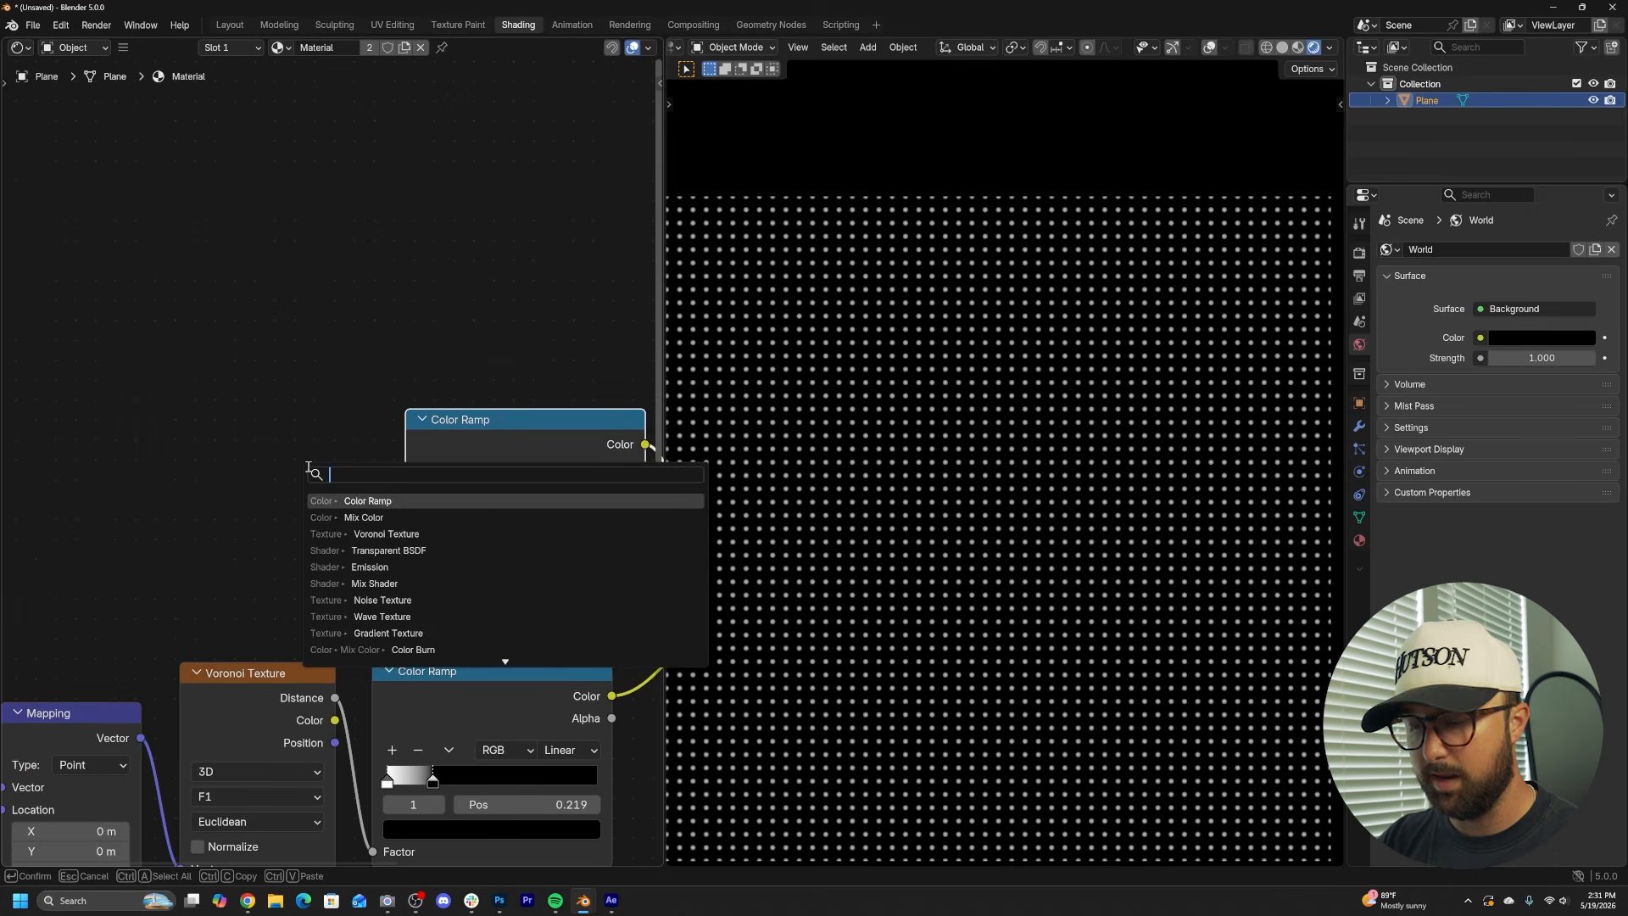
type("vor")
left_click(366, 500)
left_click(289, 458)
scroll(300, 651, "down", 3)
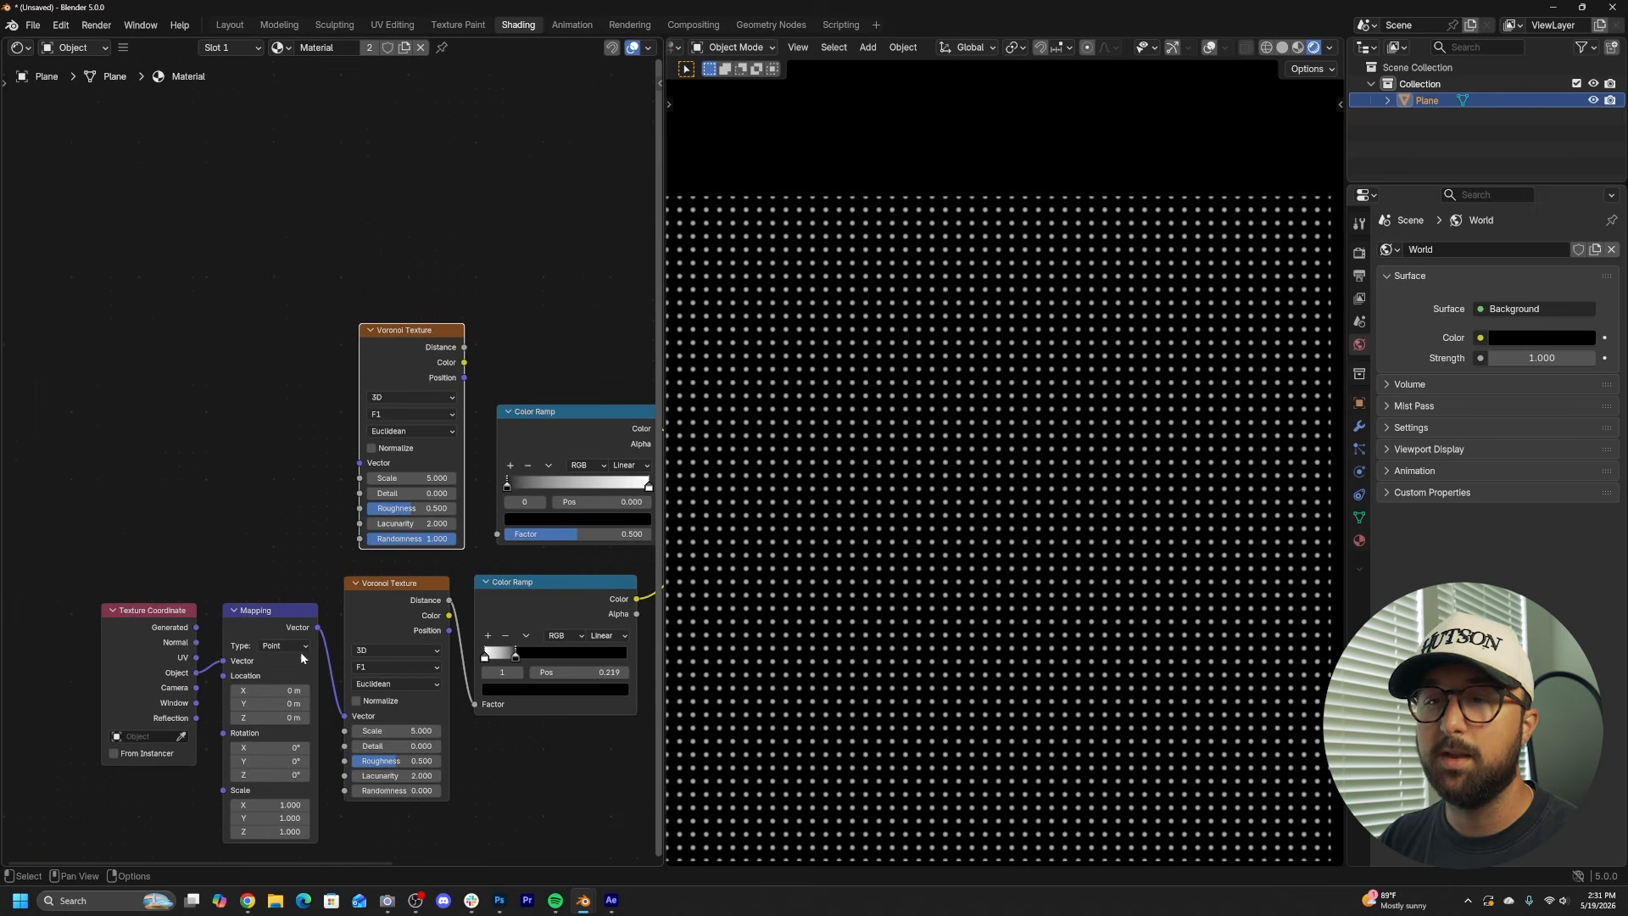
left_click_drag(318, 629, 359, 463)
- Set the Scale of the original Voronoi Texture, the one with zero Randomness, to 6
scroll(441, 765, "up", 3)
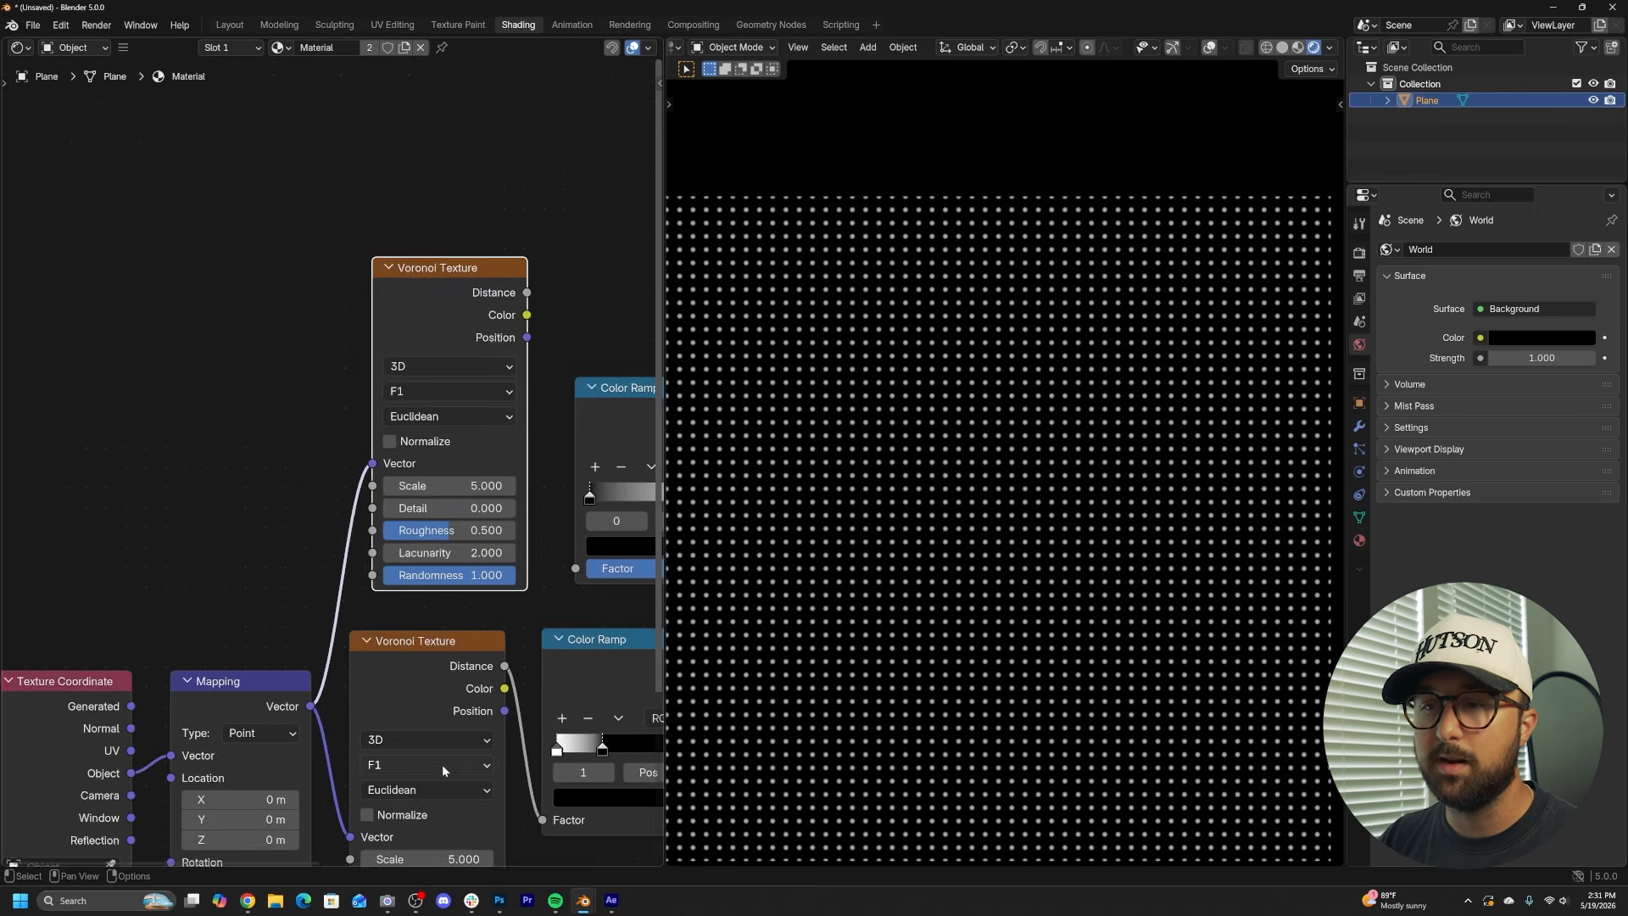
middle_click_drag(441, 765, 414, 577)
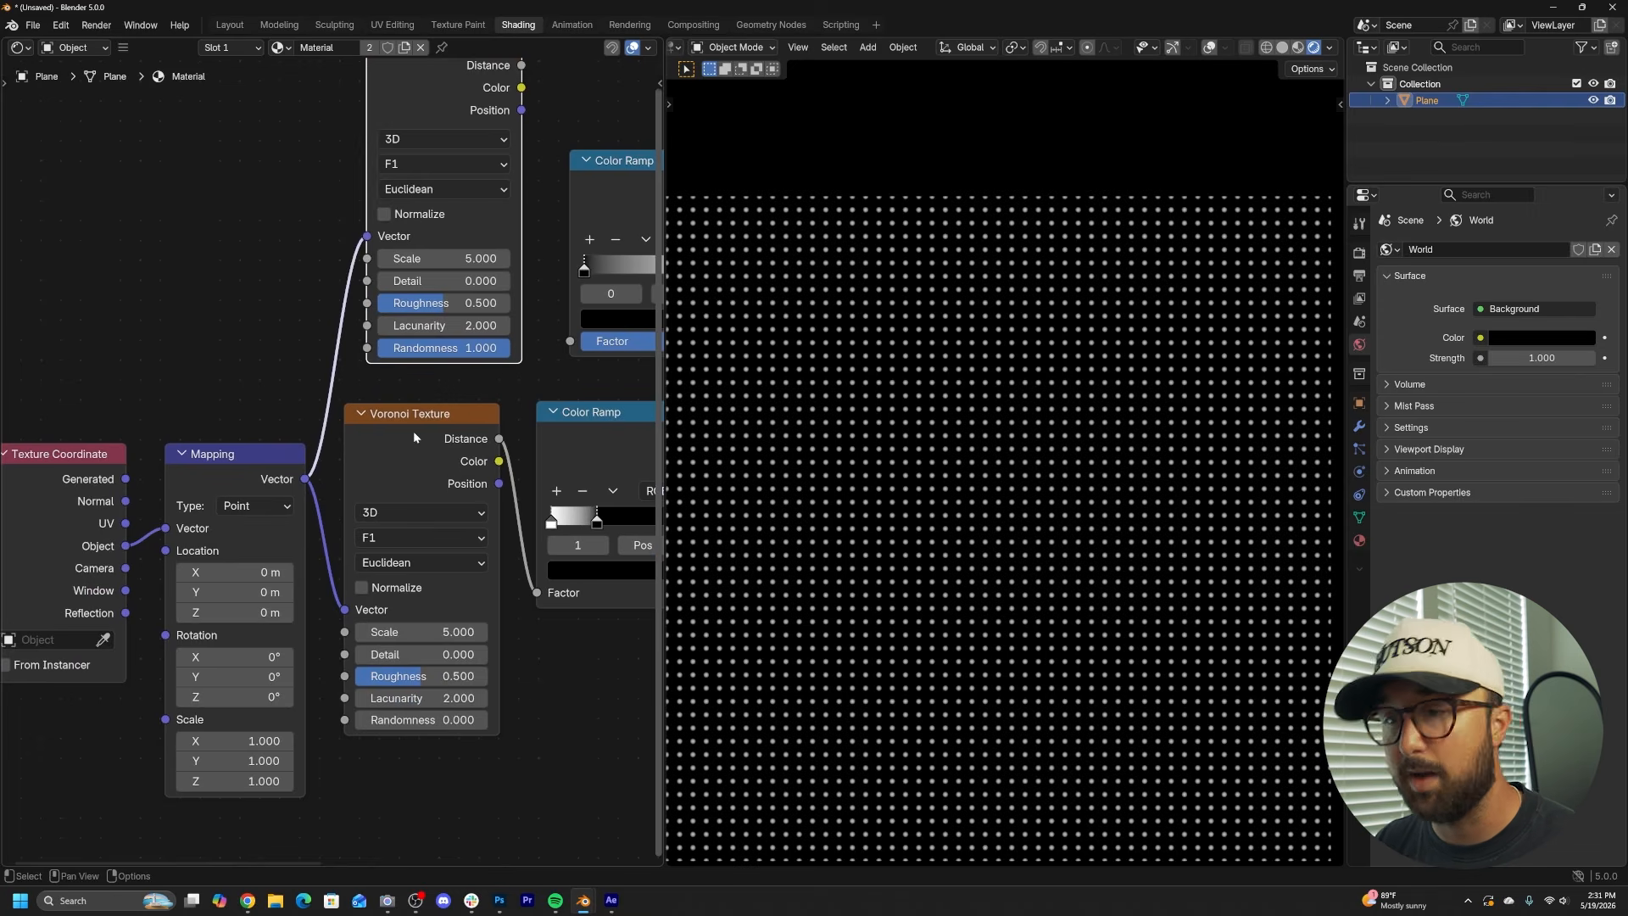
scroll(414, 431, "up", 1)
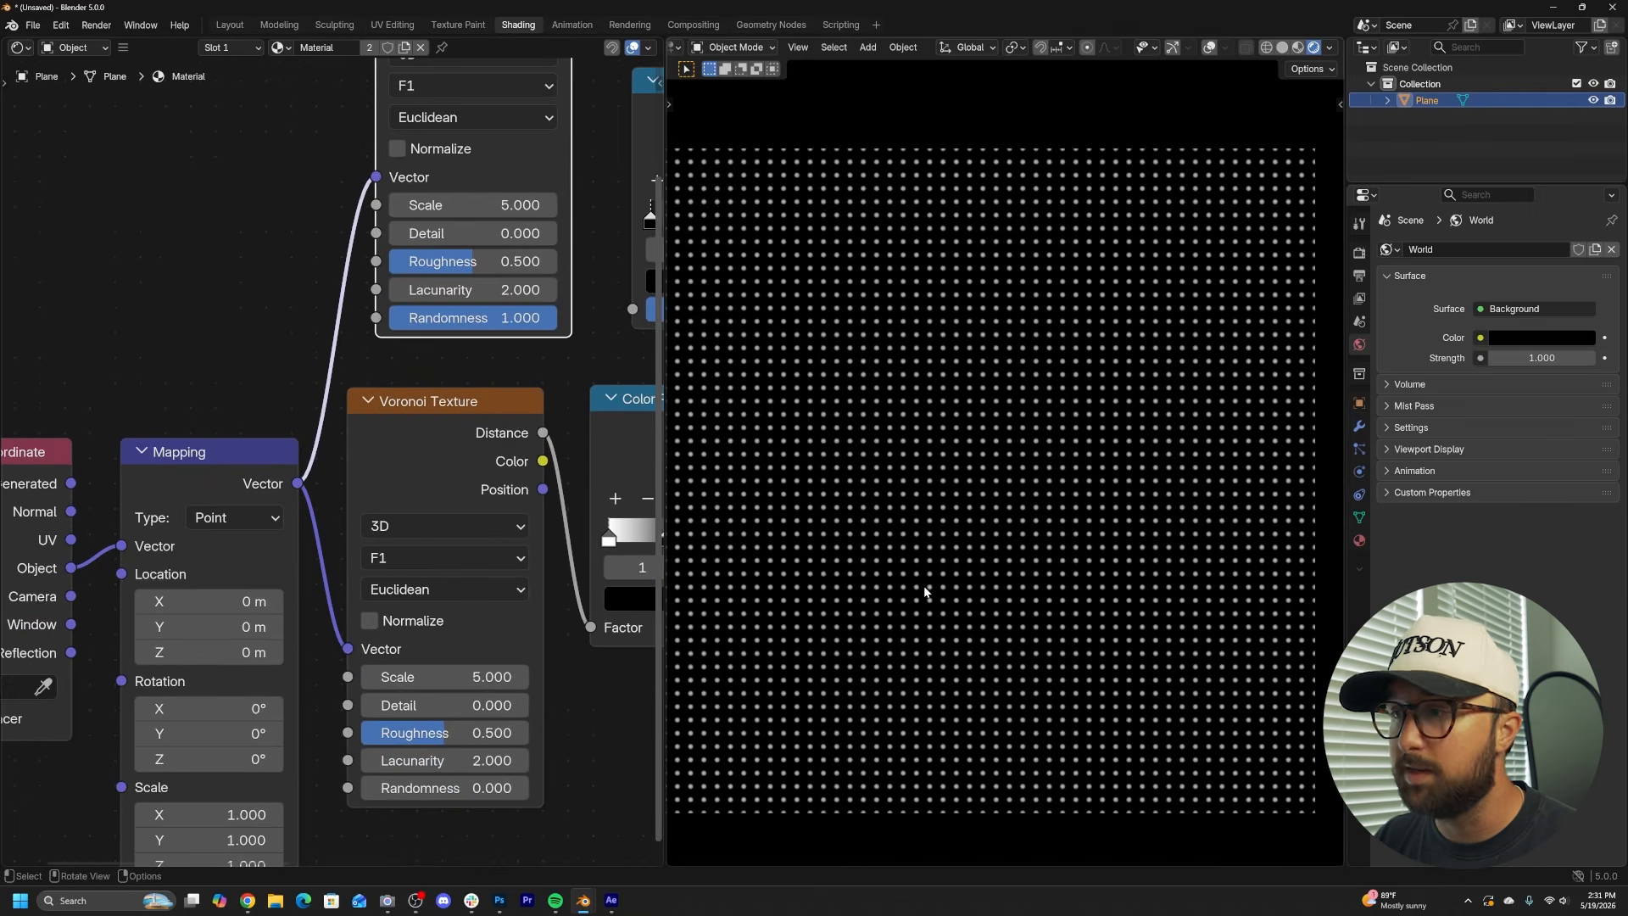
left_click(492, 677)
type("6")
key("Return")
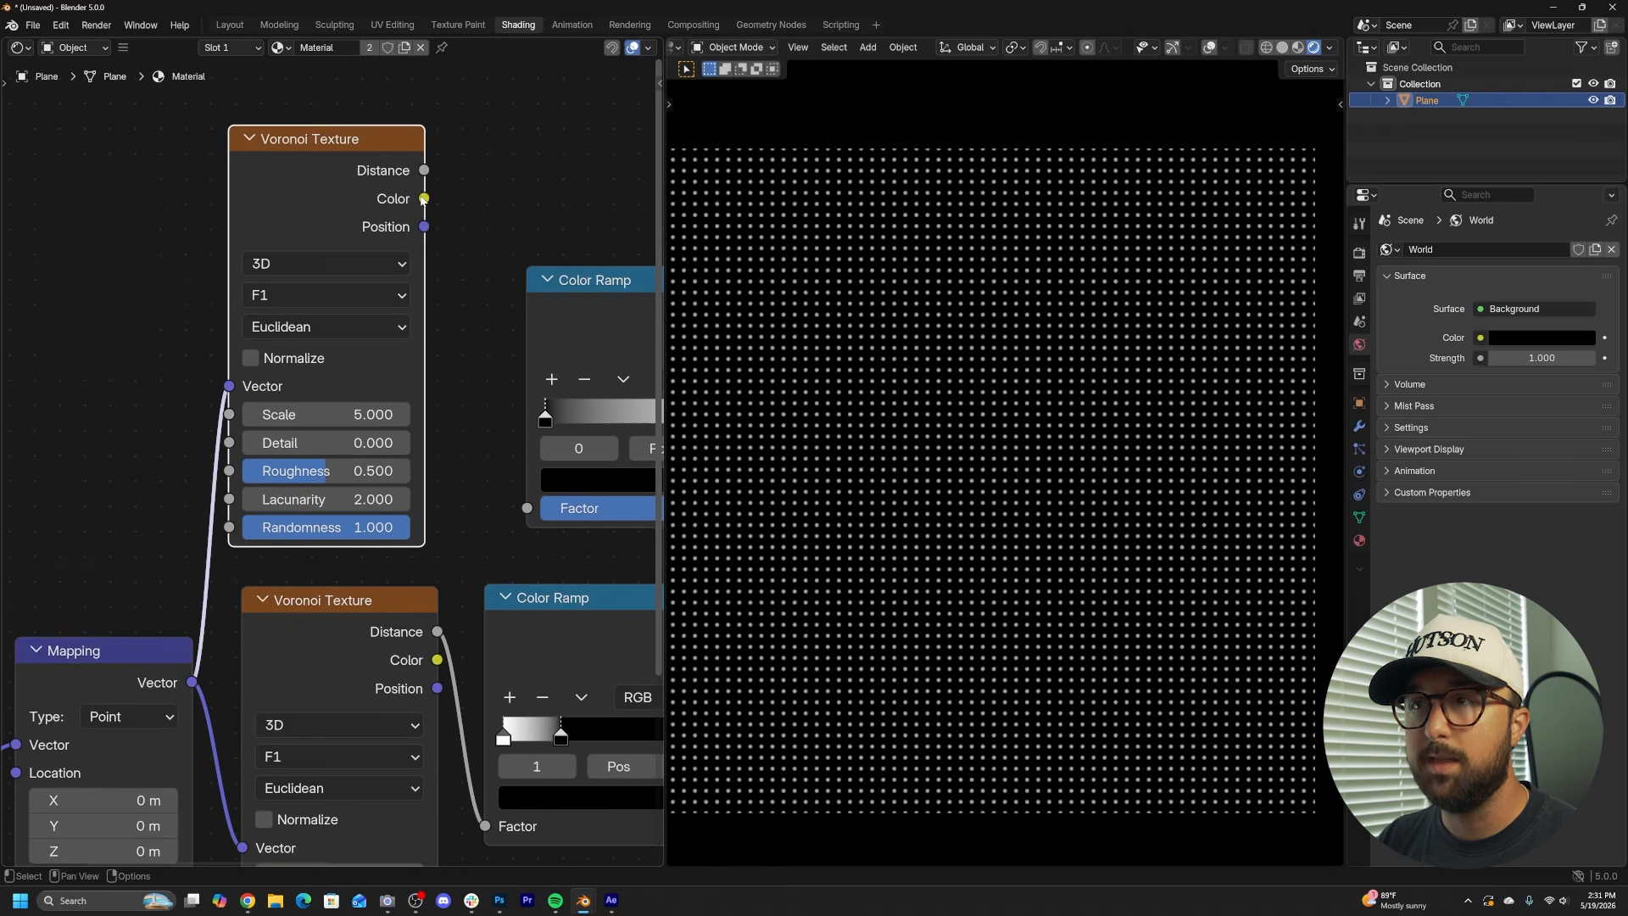
- Connect the new Voronoi Texture's Color output to the upper Color Ramp's Factor
left_click_drag(424, 198, 433, 180)
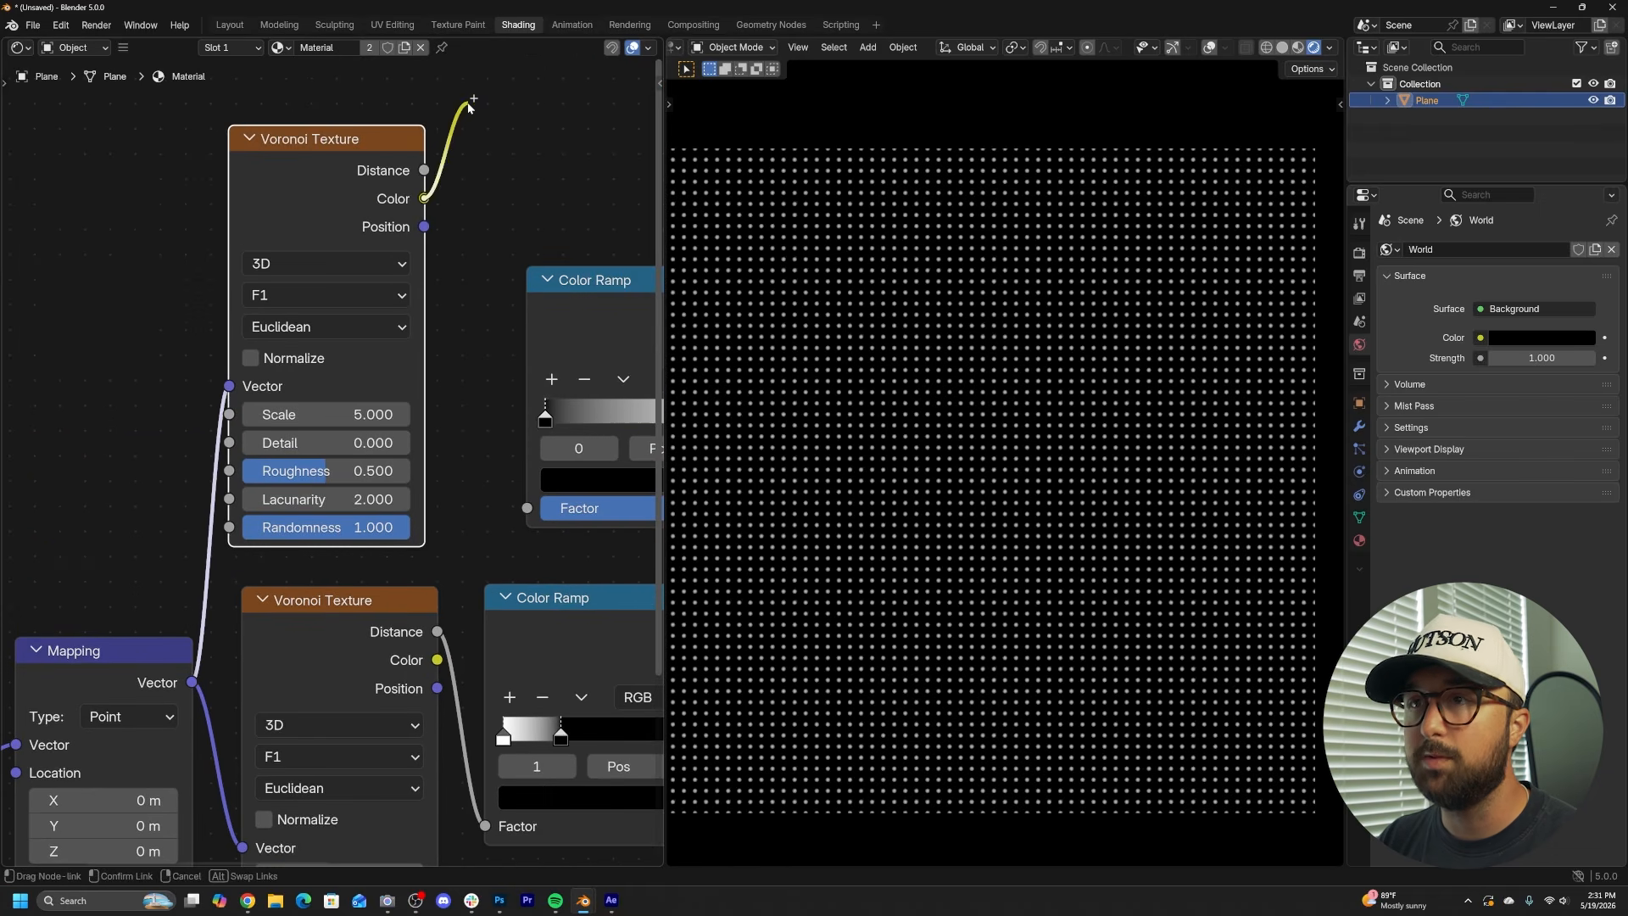
left_click_drag(469, 105, 527, 508)
middle_click_drag(644, 466, 372, 490)
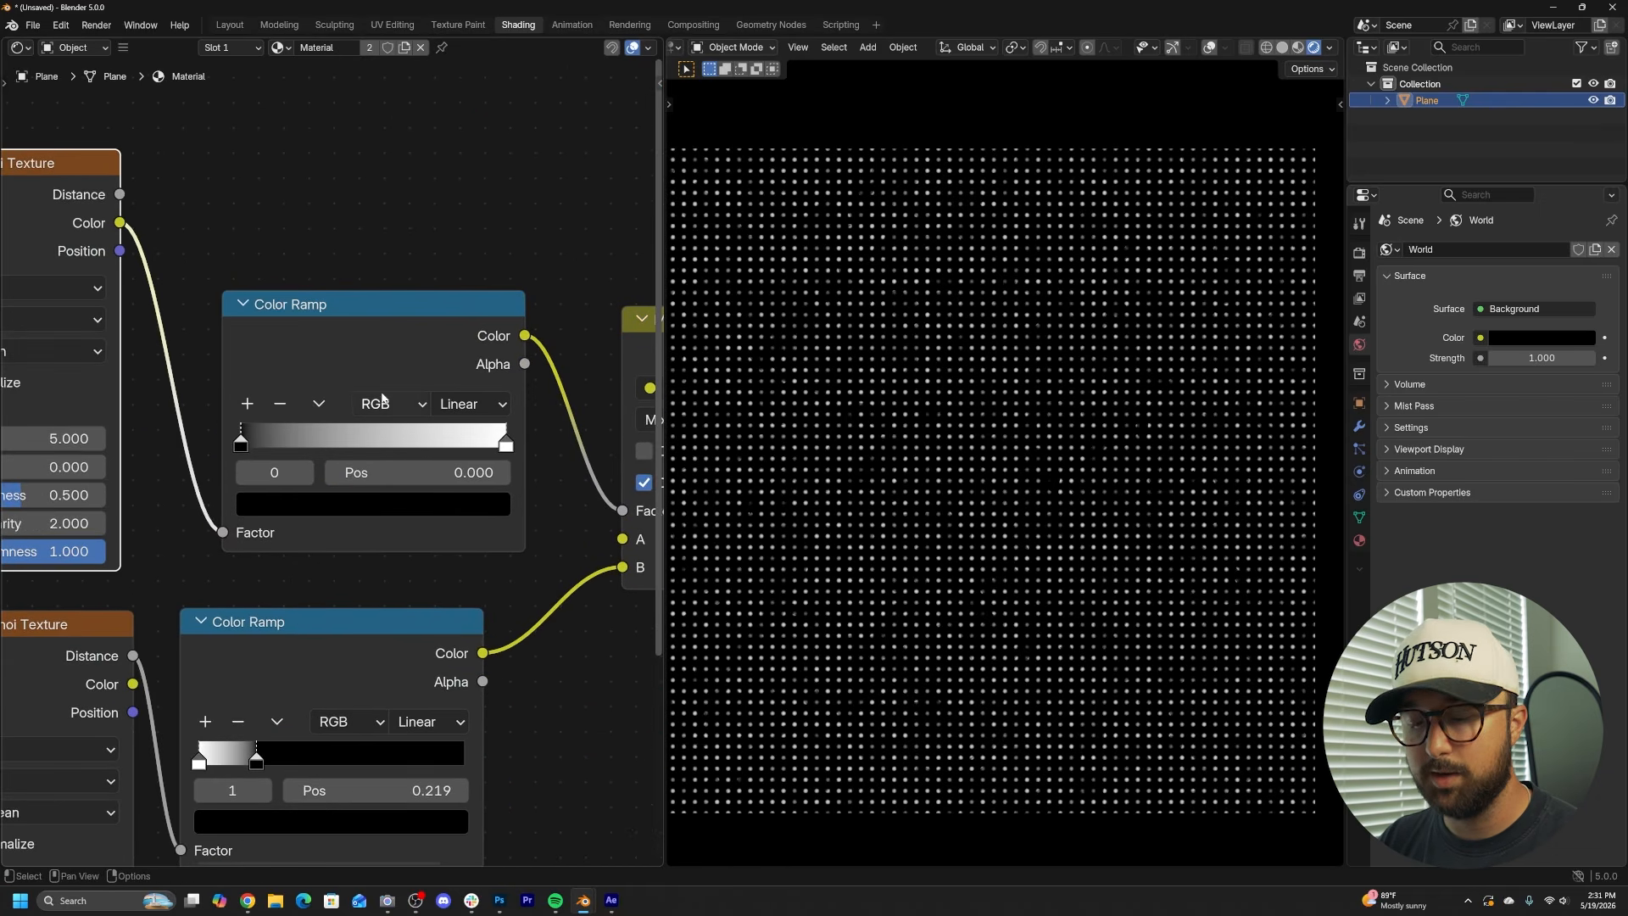
- Preview the upper Color Ramp's output and set its Voronoi Texture's Scale to 2 and Randomness to 0
left_click(381, 342, "ctrl+shift")
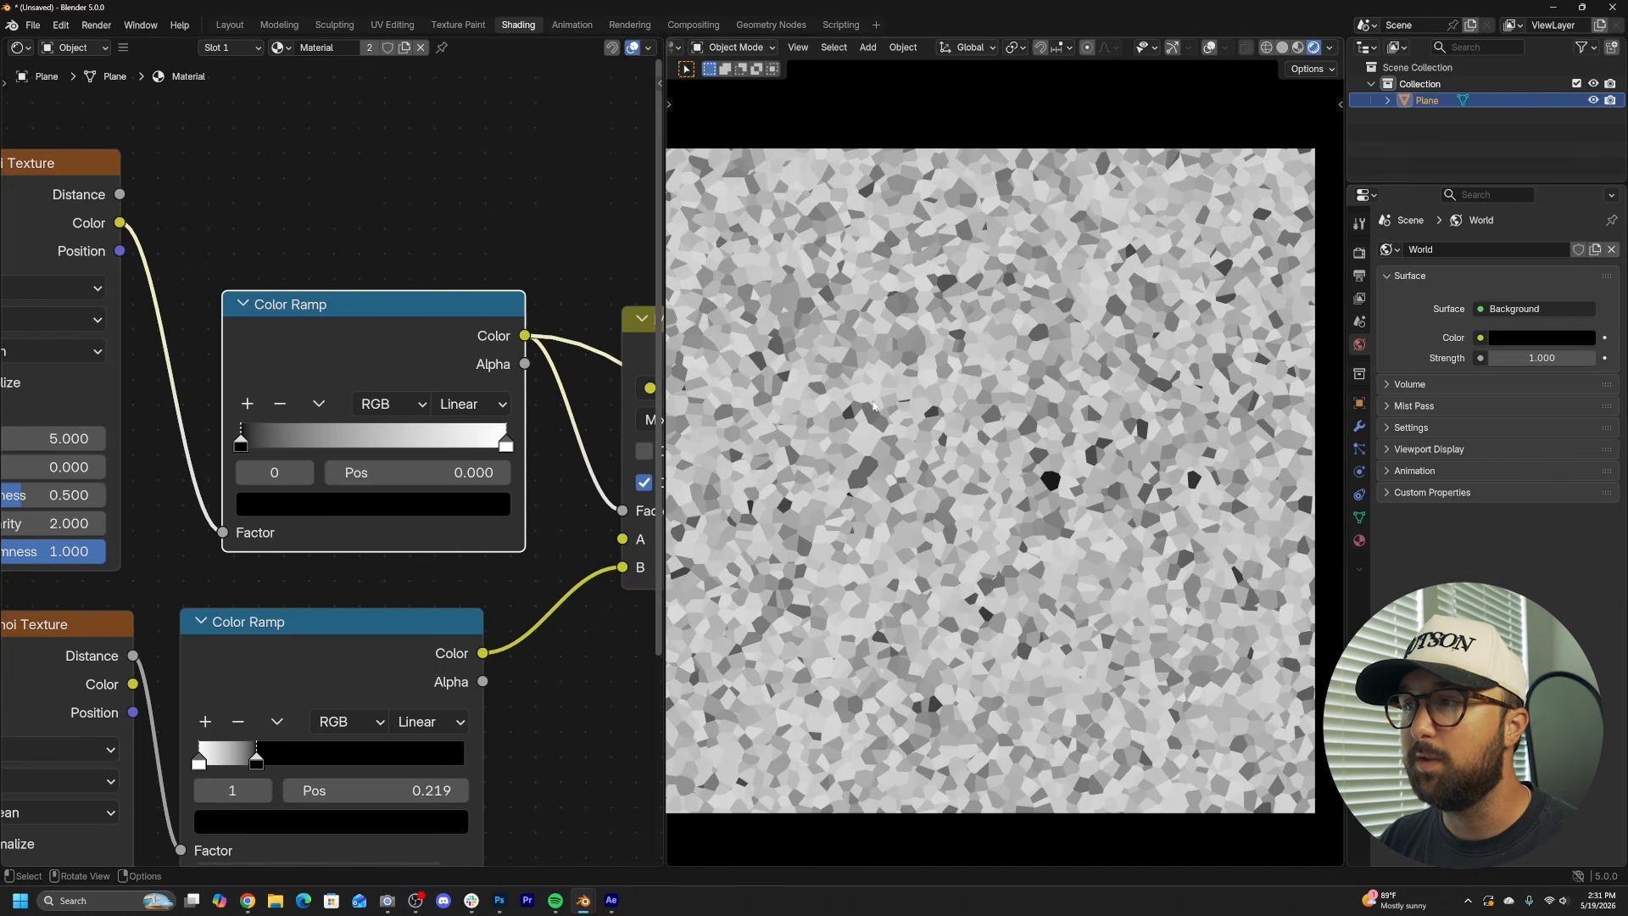
middle_click_drag(11, 438, 256, 435)
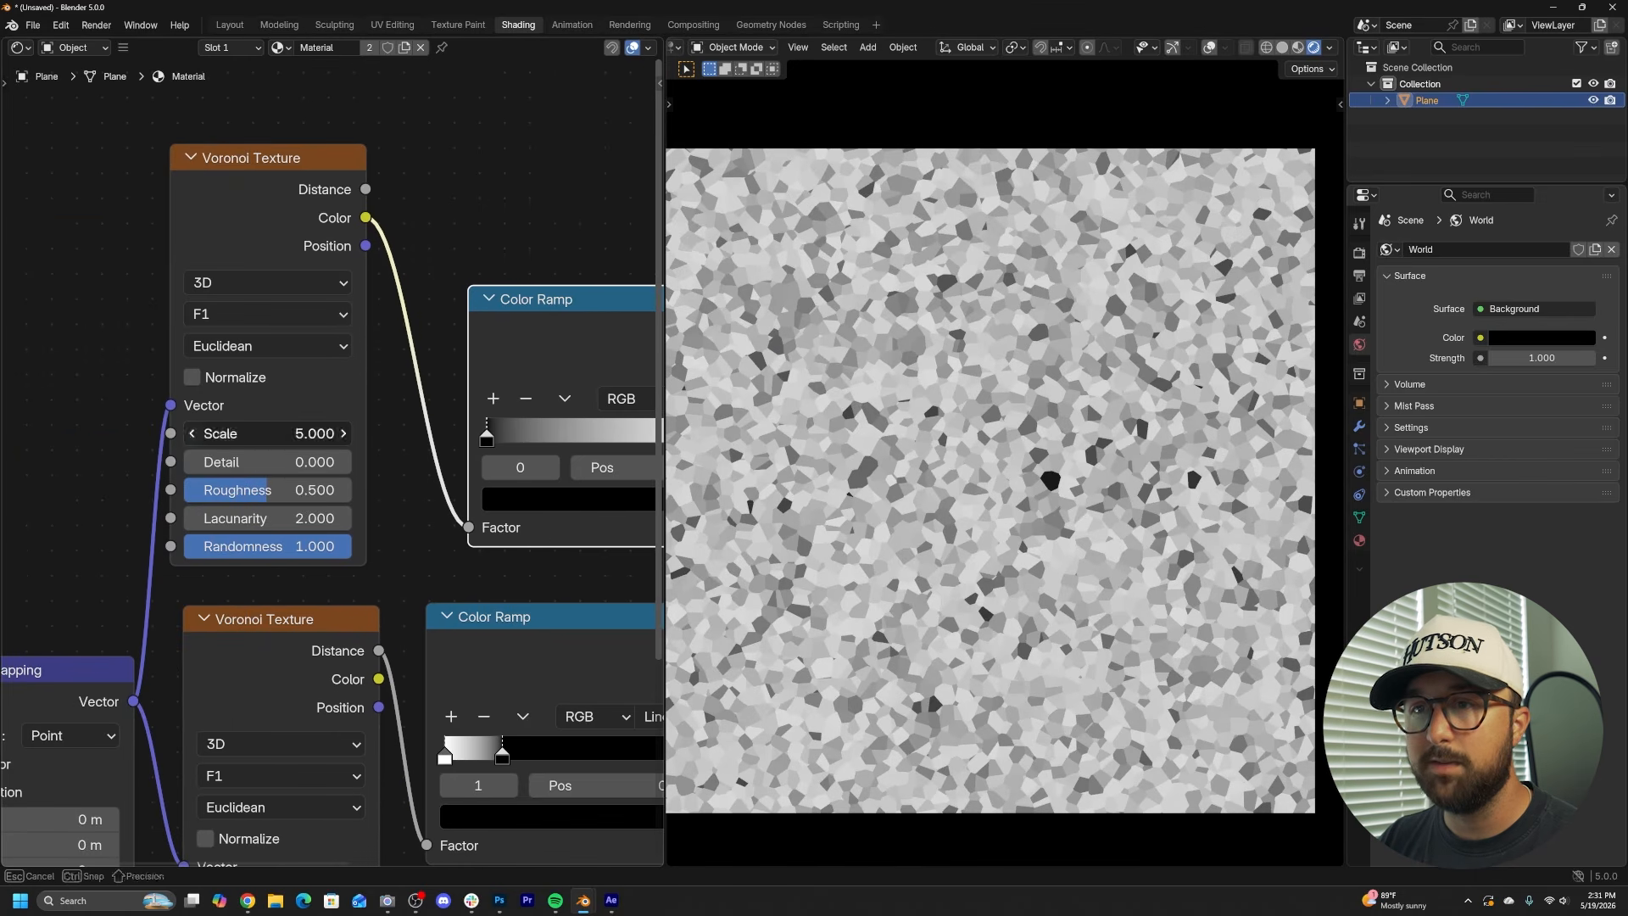
left_click_drag(256, 435, 251, 435)
left_click(256, 435)
type("2")
key("Return")
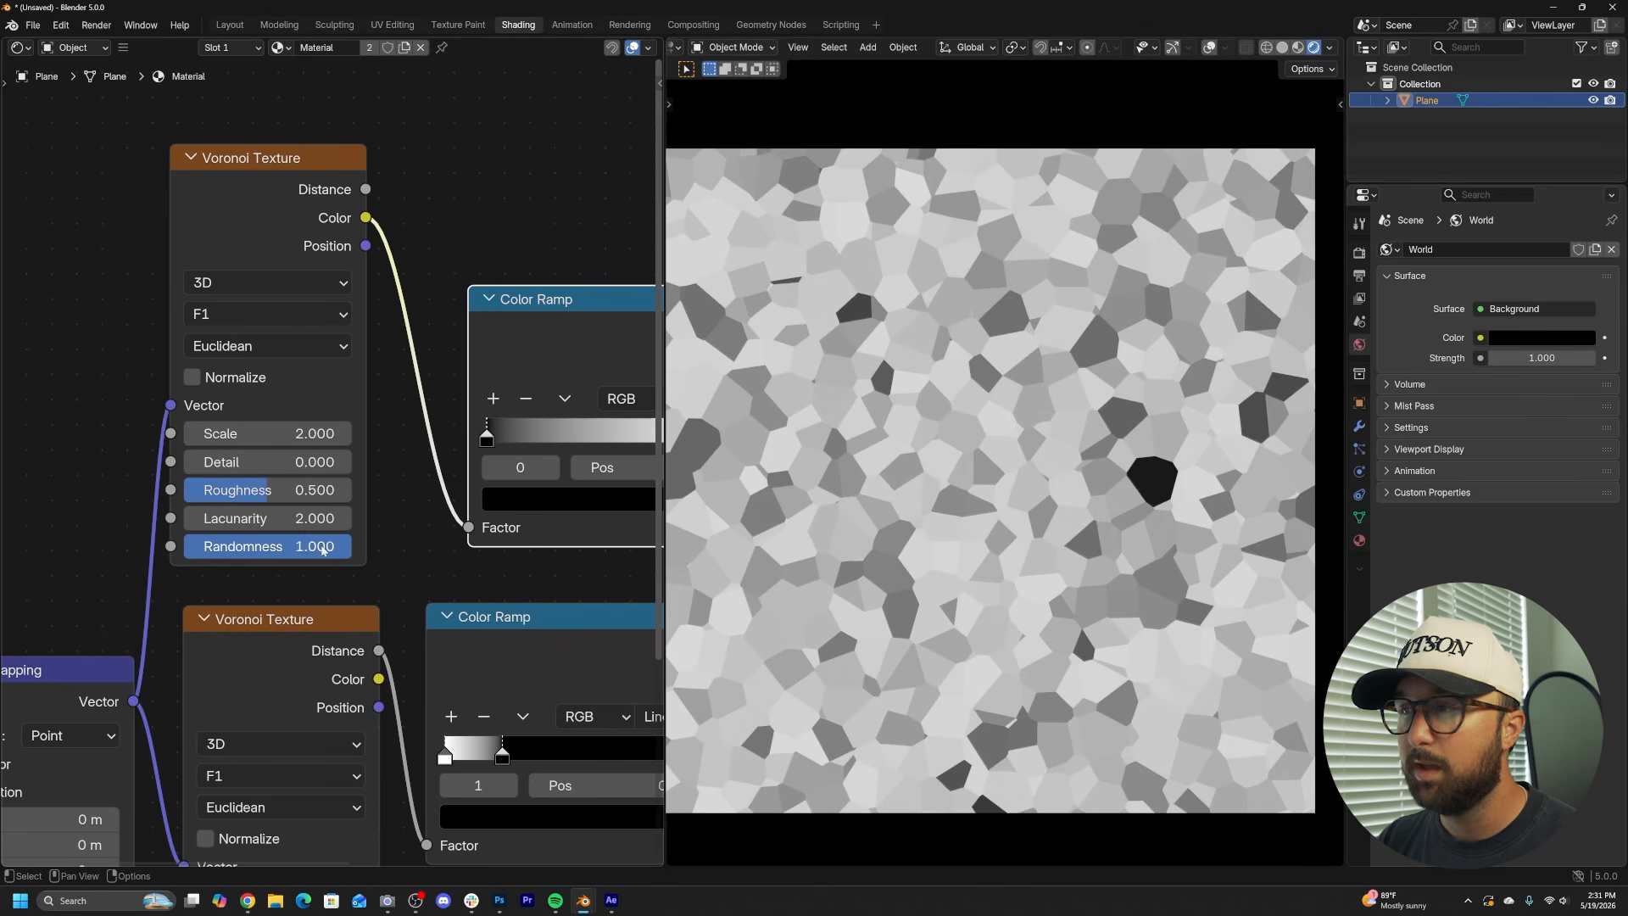
left_click_drag(322, 550, 189, 550)
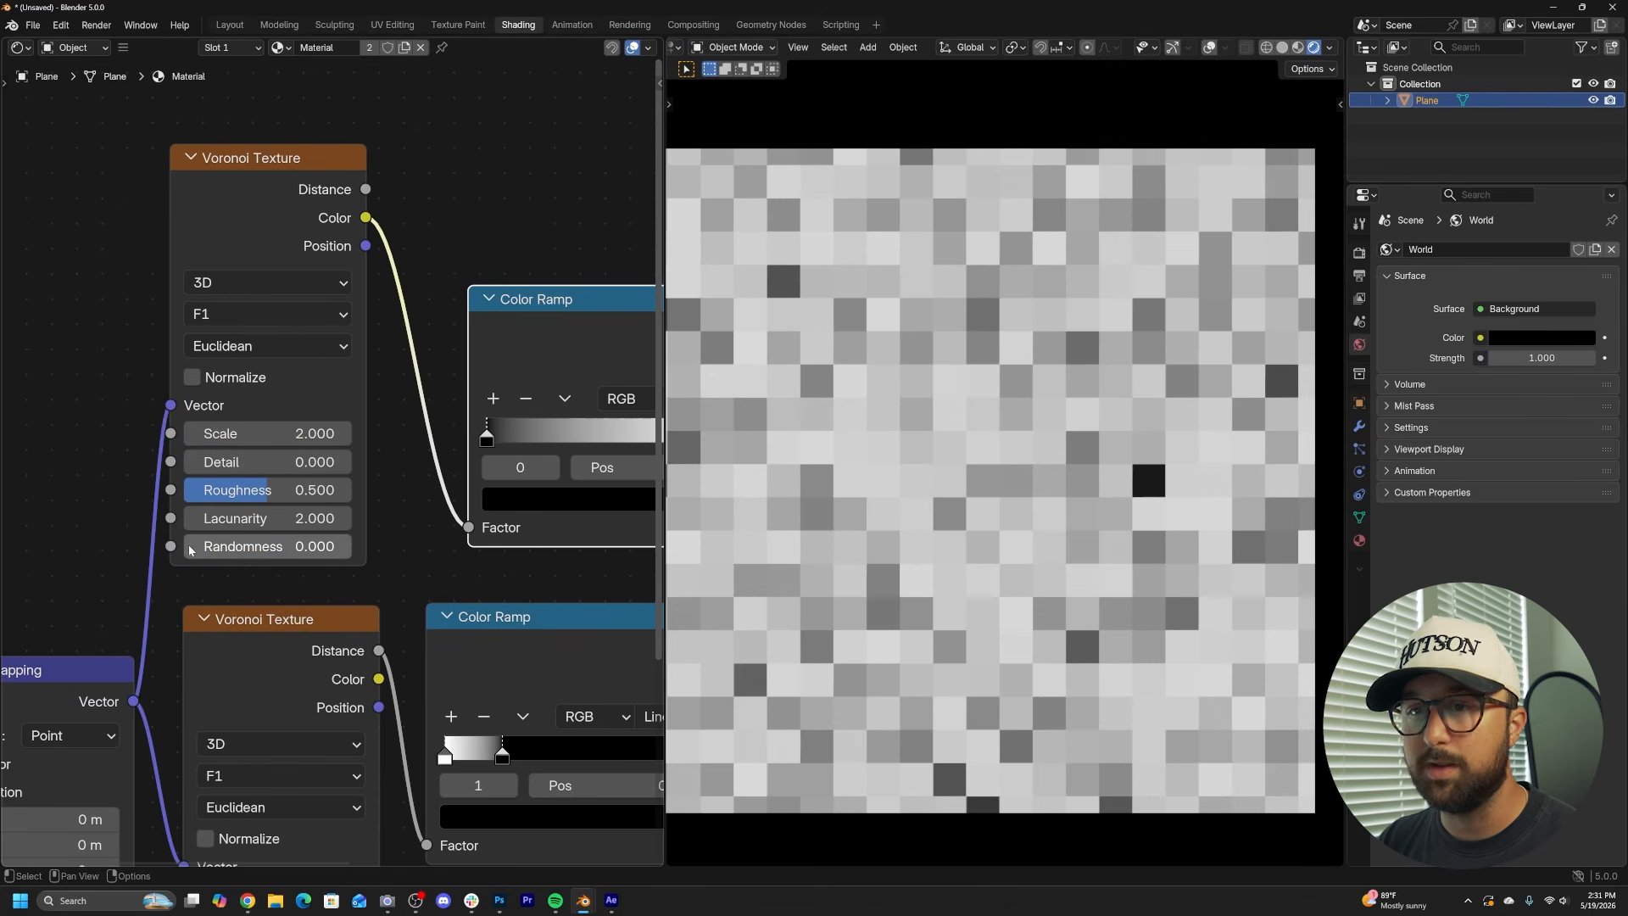
- Switch the upper Voronoi Texture's feature output to Smooth F1 and set its Smoothness to 0.403
scroll(321, 329, "up", 2)
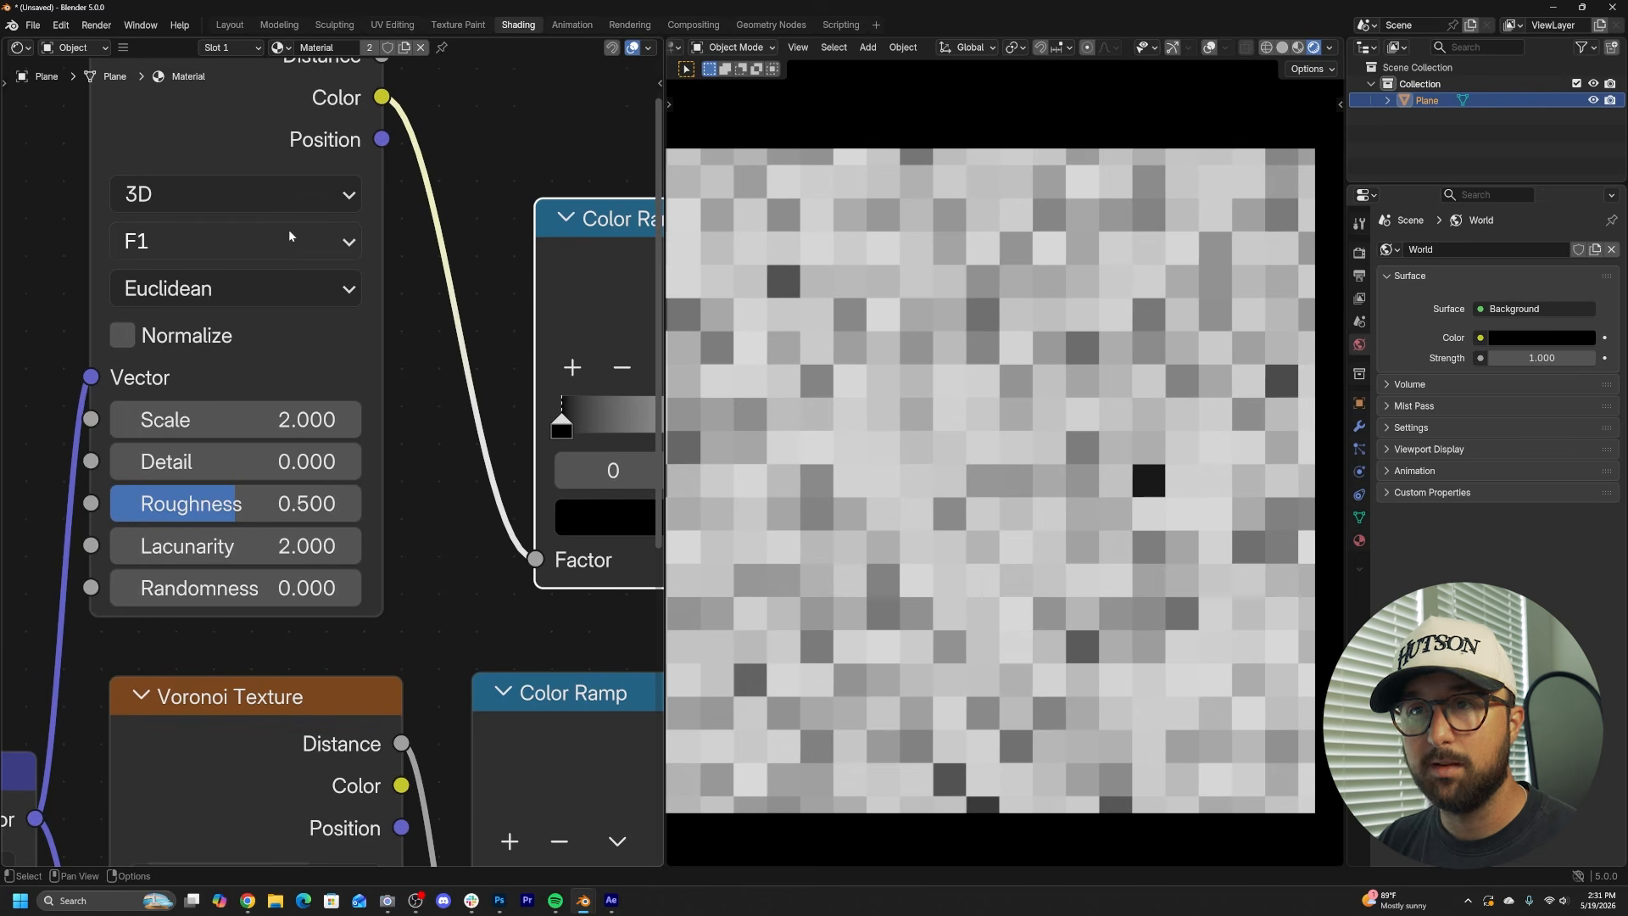
scroll(1043, 437, "up", 4)
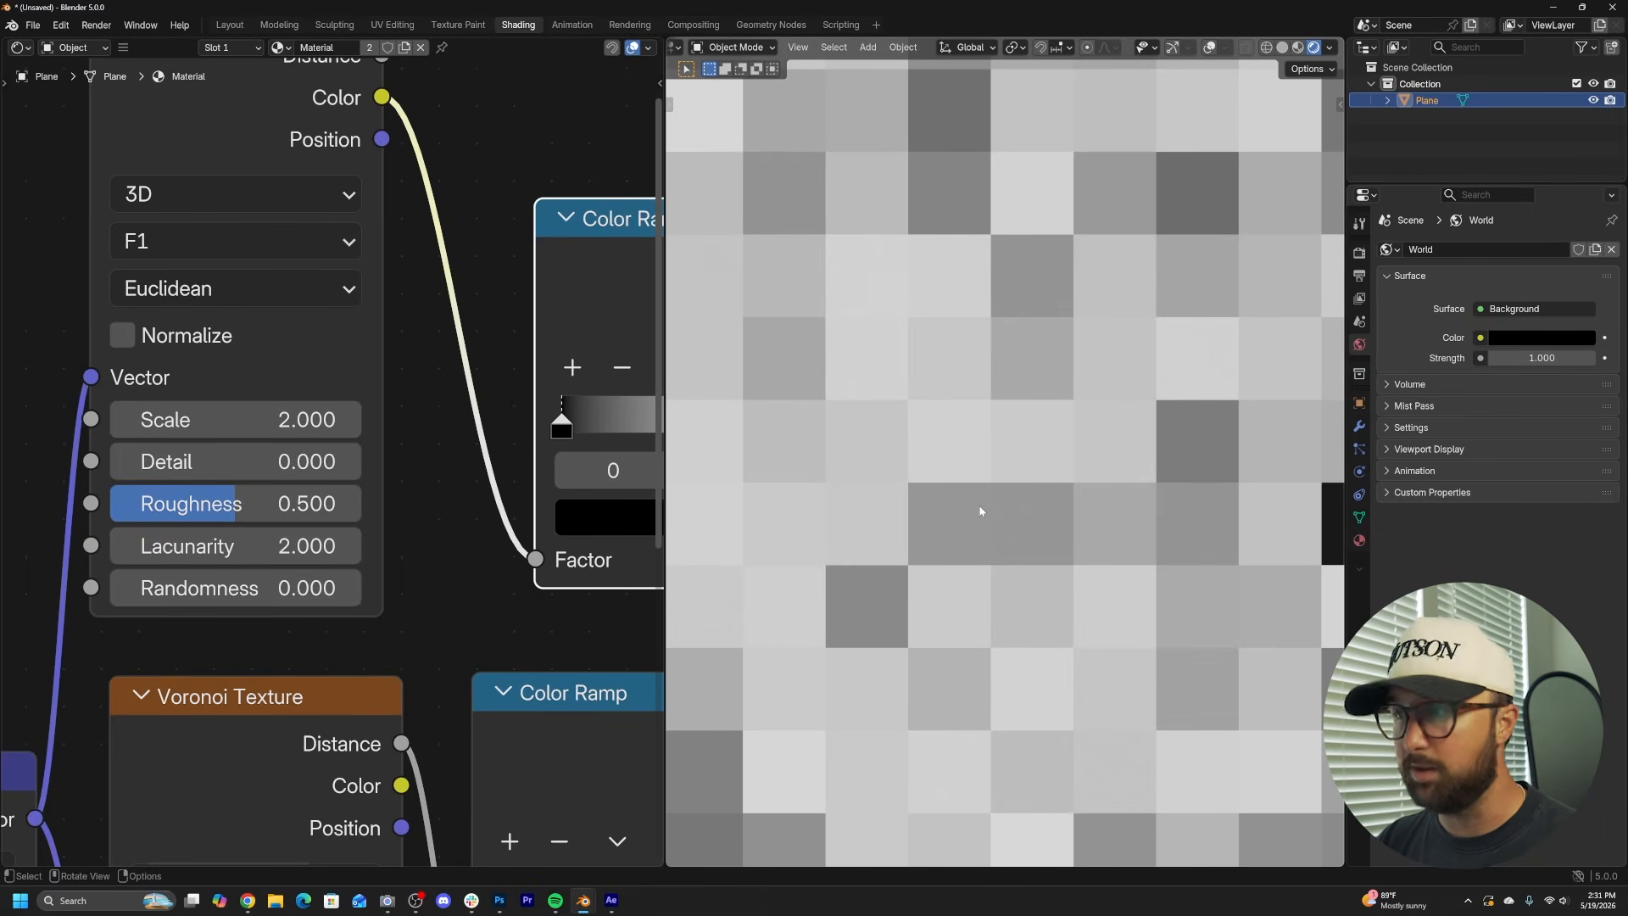
left_click(222, 244)
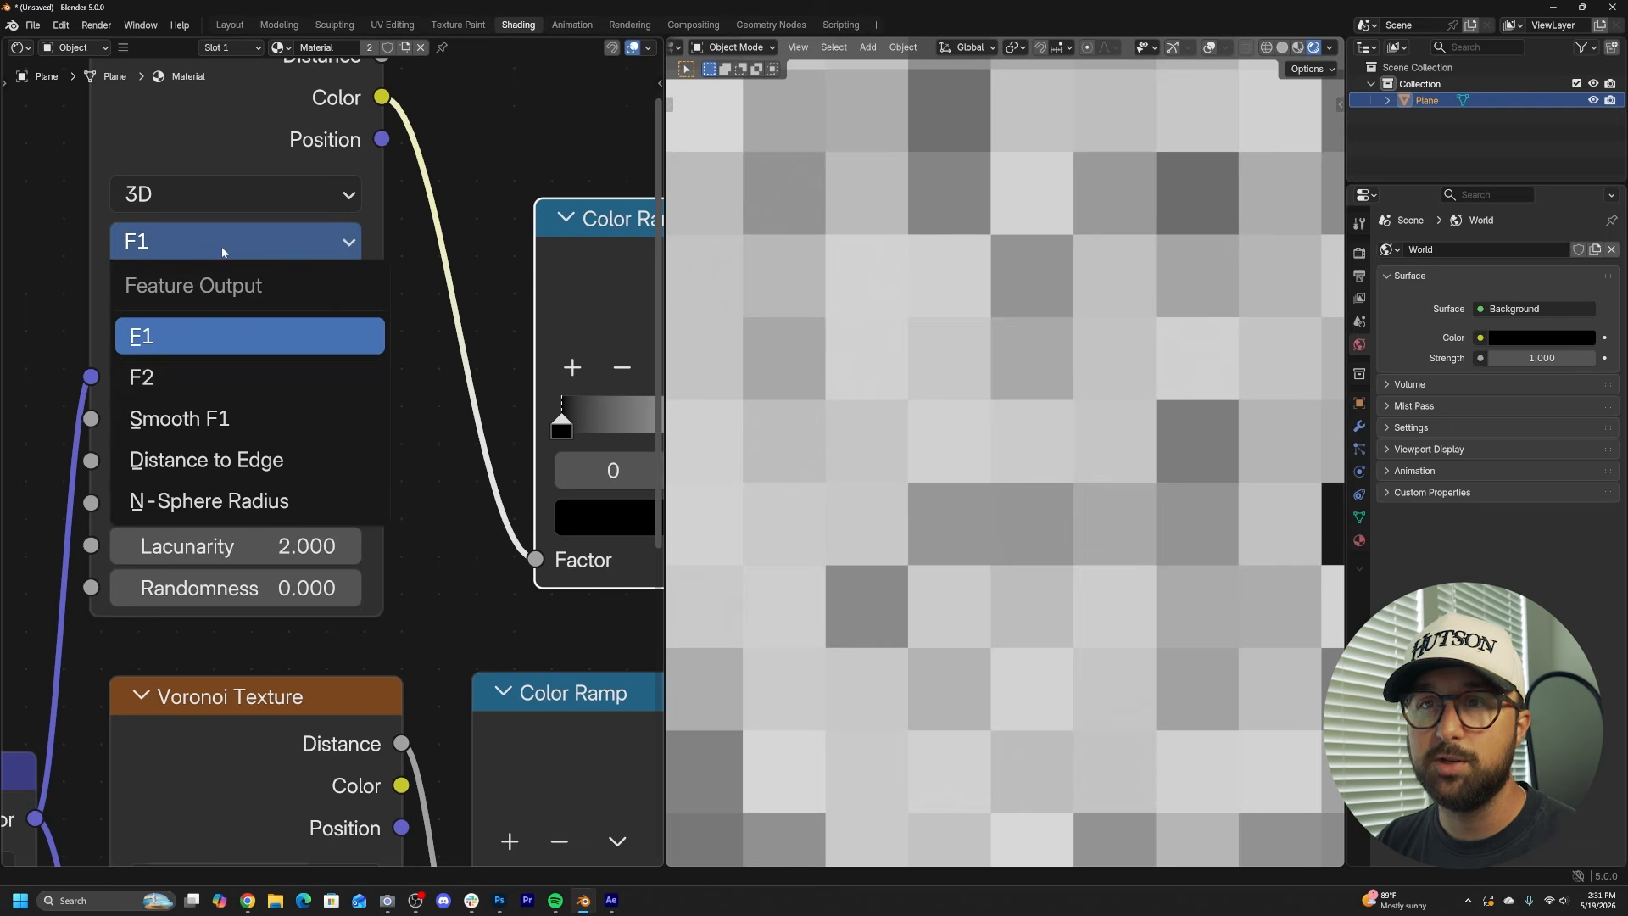
left_click(209, 427)
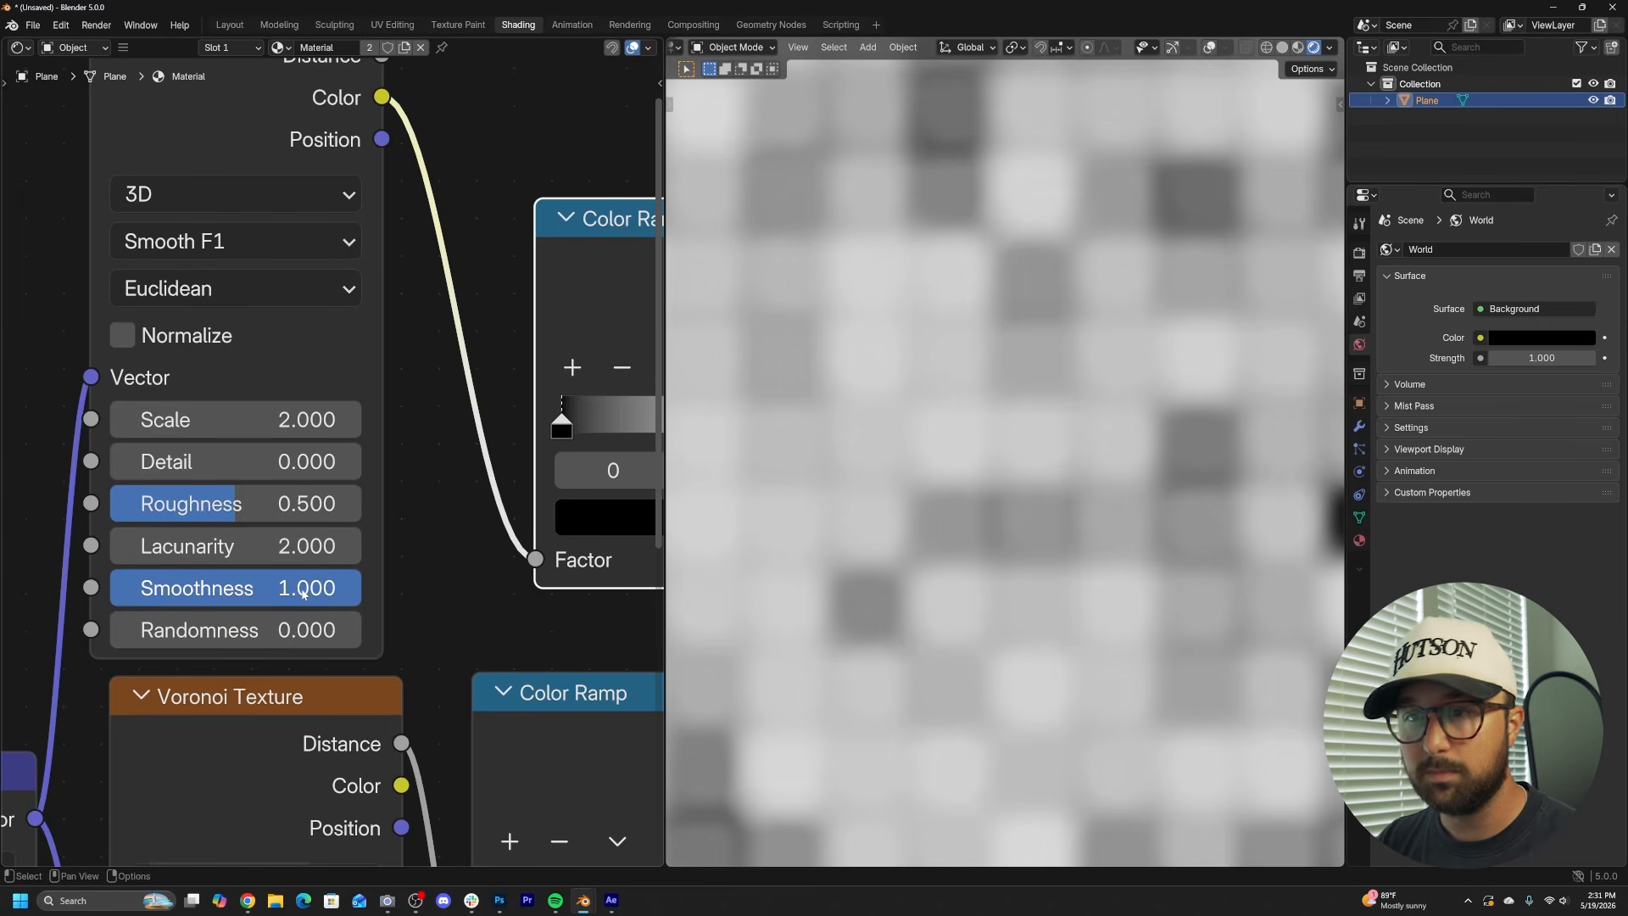
left_click_drag(324, 591, 185, 591)
scroll(928, 510, "down", 2)
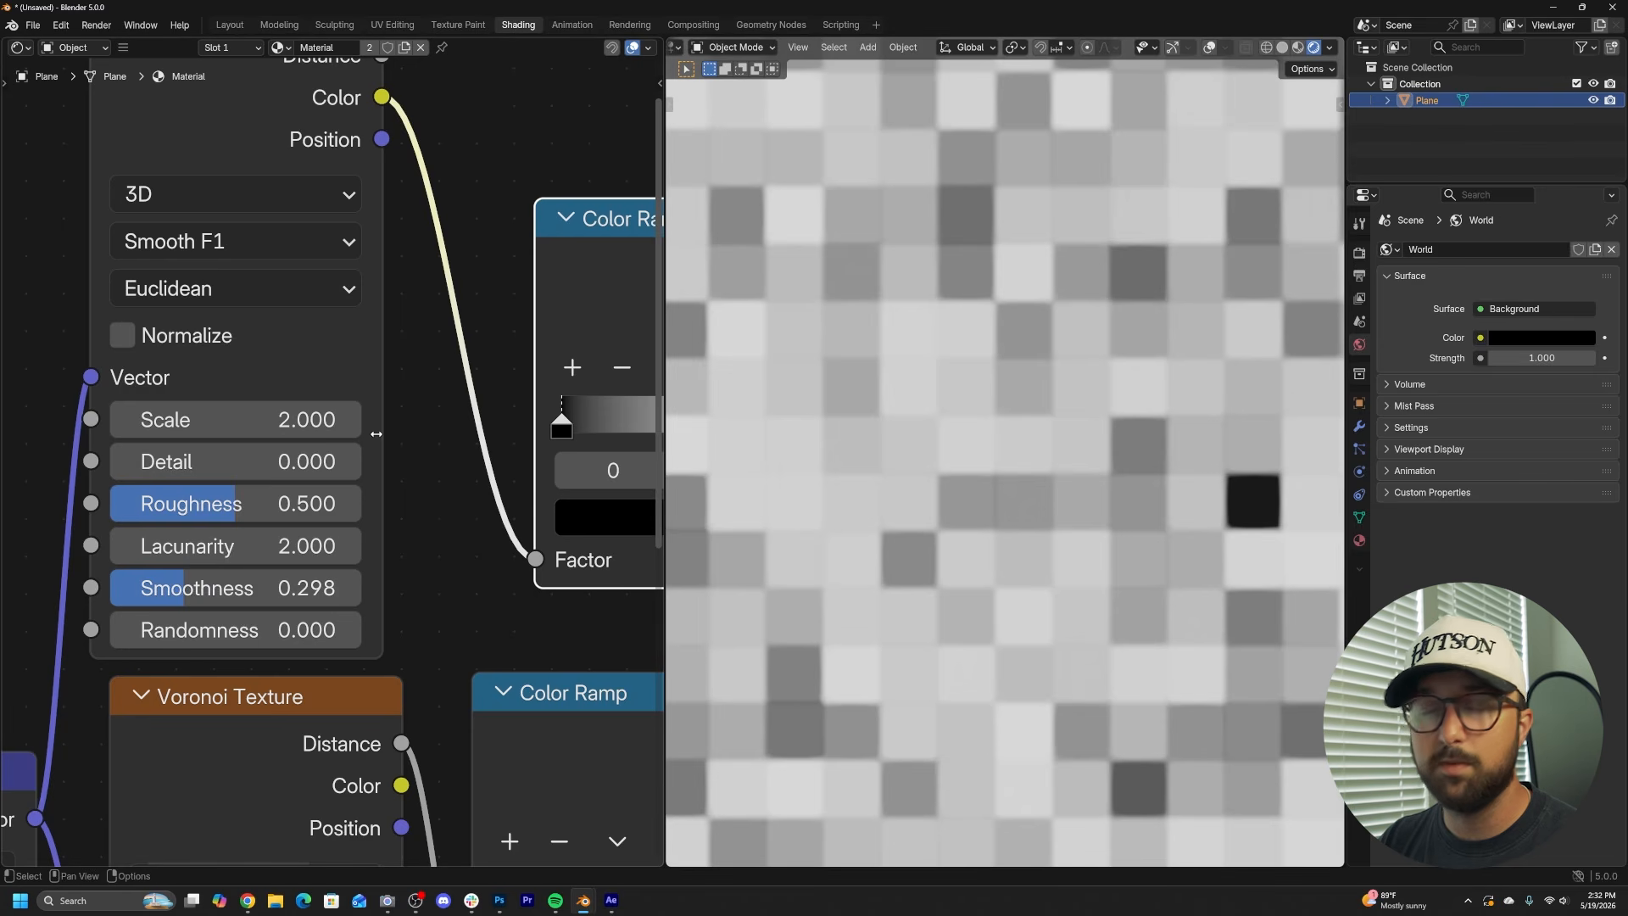
scroll(377, 439, "down", 3)
scroll(377, 438, "up", 3)
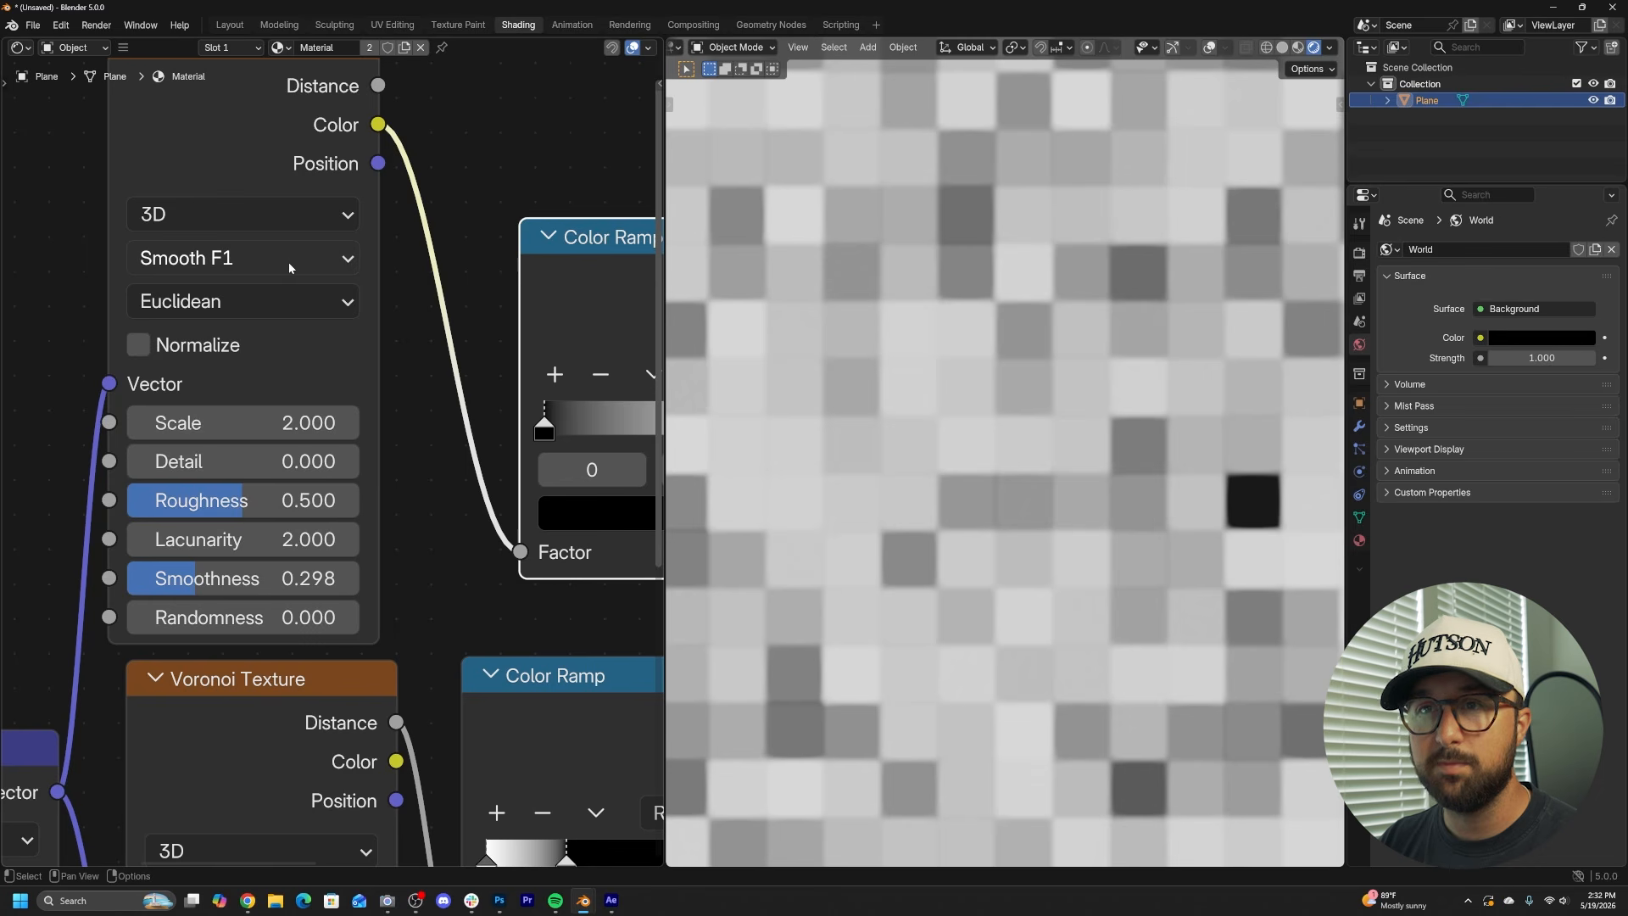
mouse_move(220, 578)
left_mouse_down()
mouse_move(255, 578)
mouse_move(255, 617)
mouse_move(216, 617)
mouse_move(254, 578)
mouse_move(238, 579)
left_mouse_up()
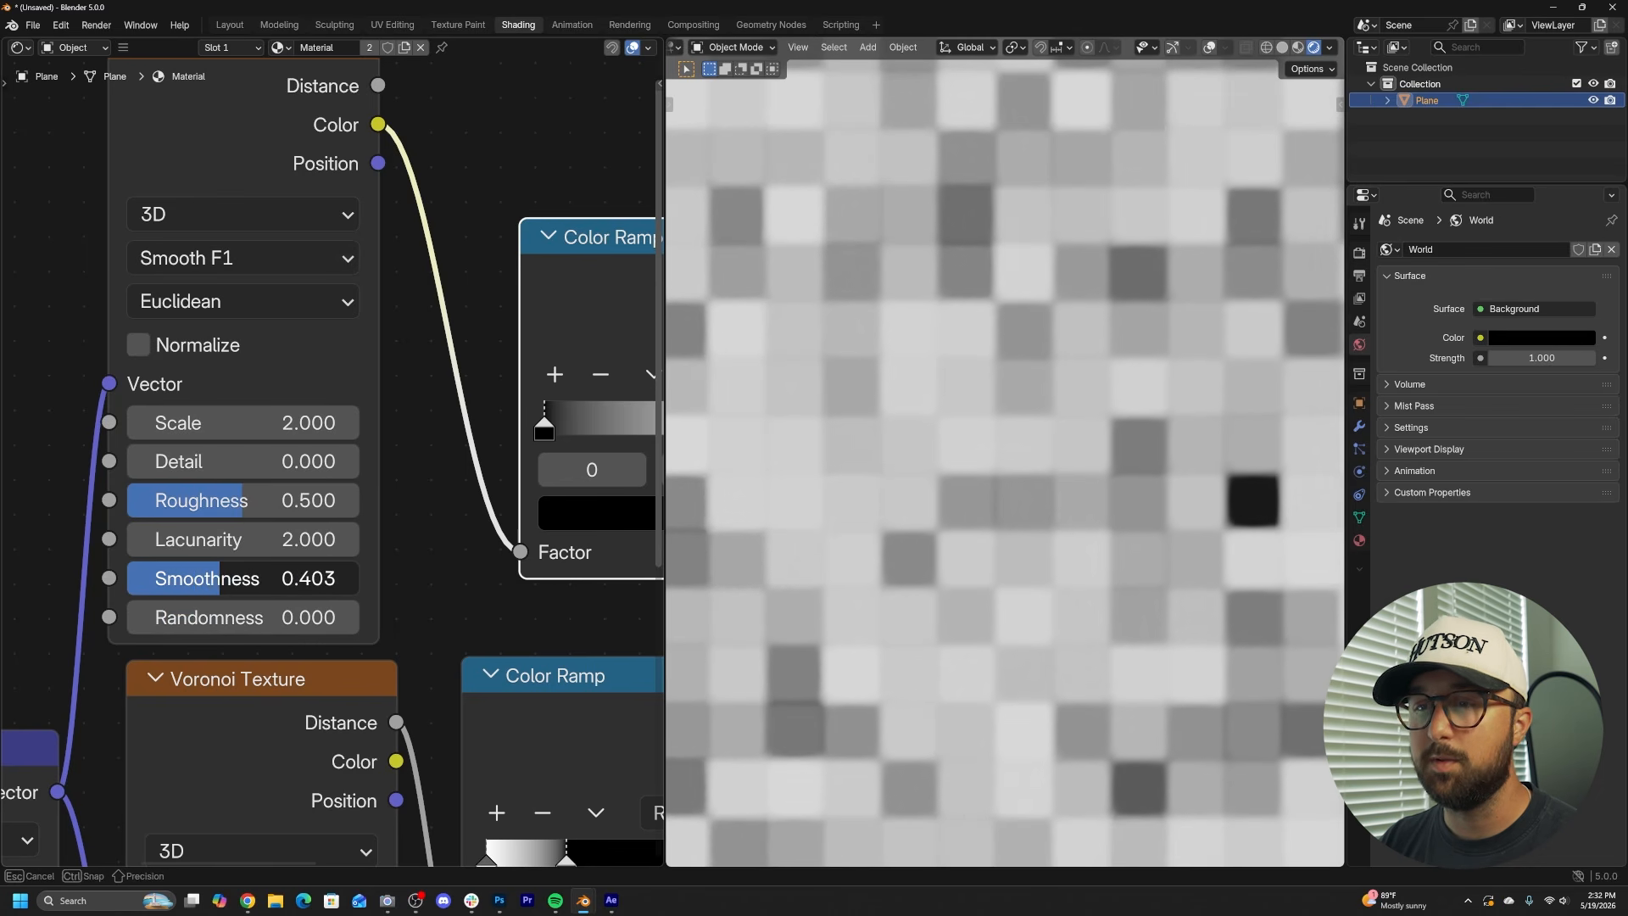
- Route the Mix Shader back to the Material Output to preview the full dot material
scroll(348, 492, "down", 10)
middle_click_drag(645, 593, 283, 561)
left_click(476, 621, "ctrl+shift")
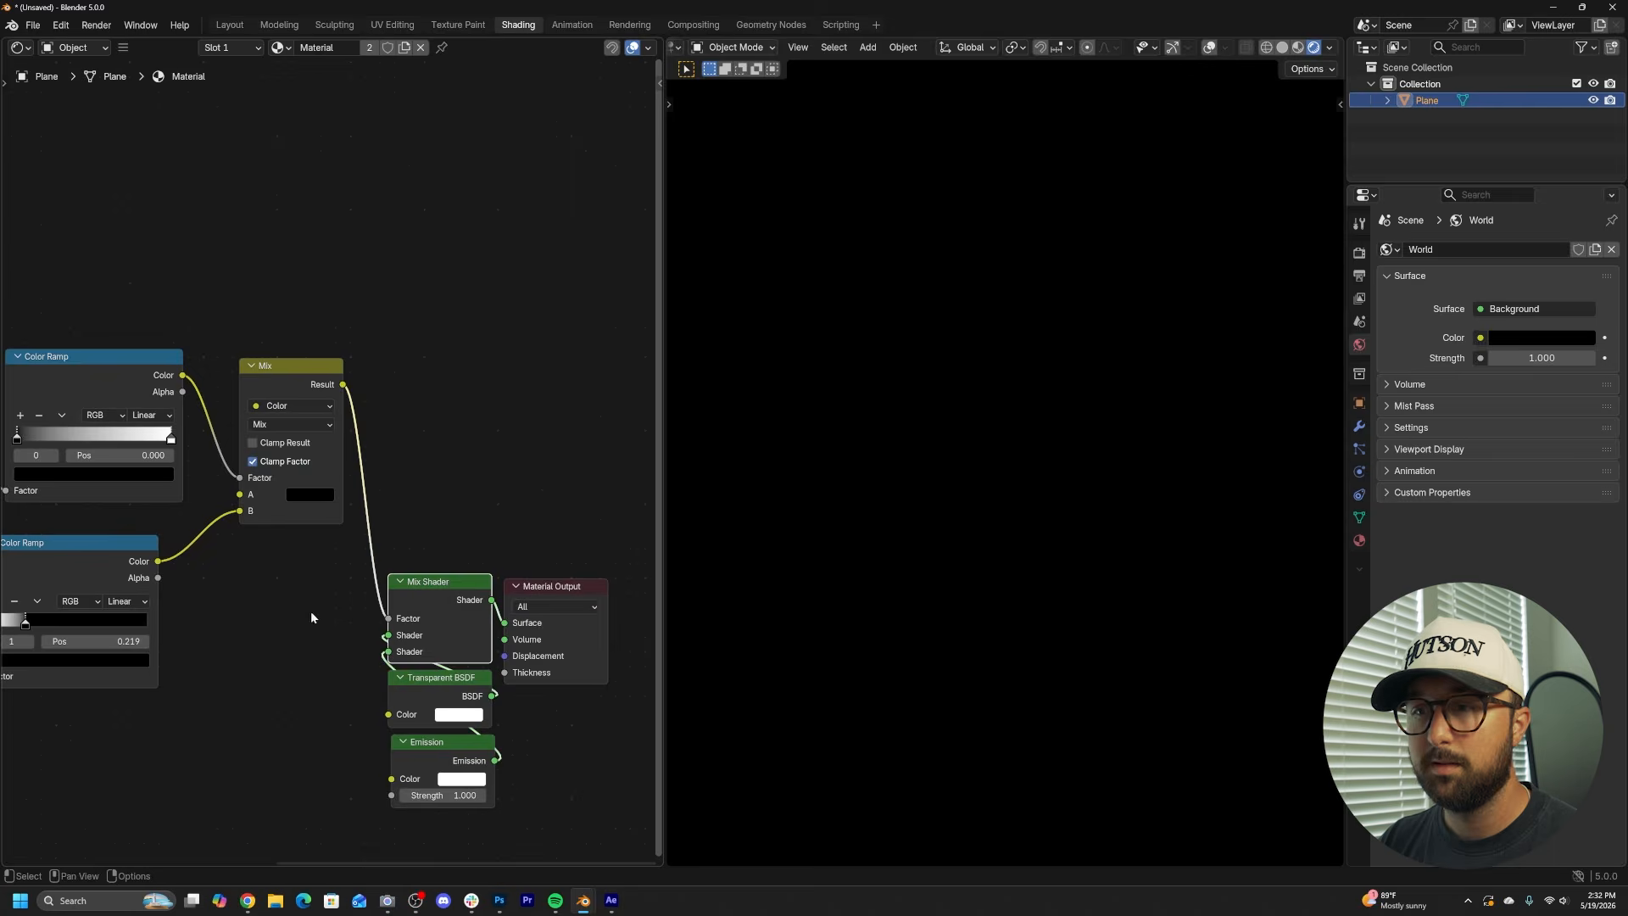
middle_click_drag(310, 616, 440, 616)
scroll(1060, 522, "down", 4)
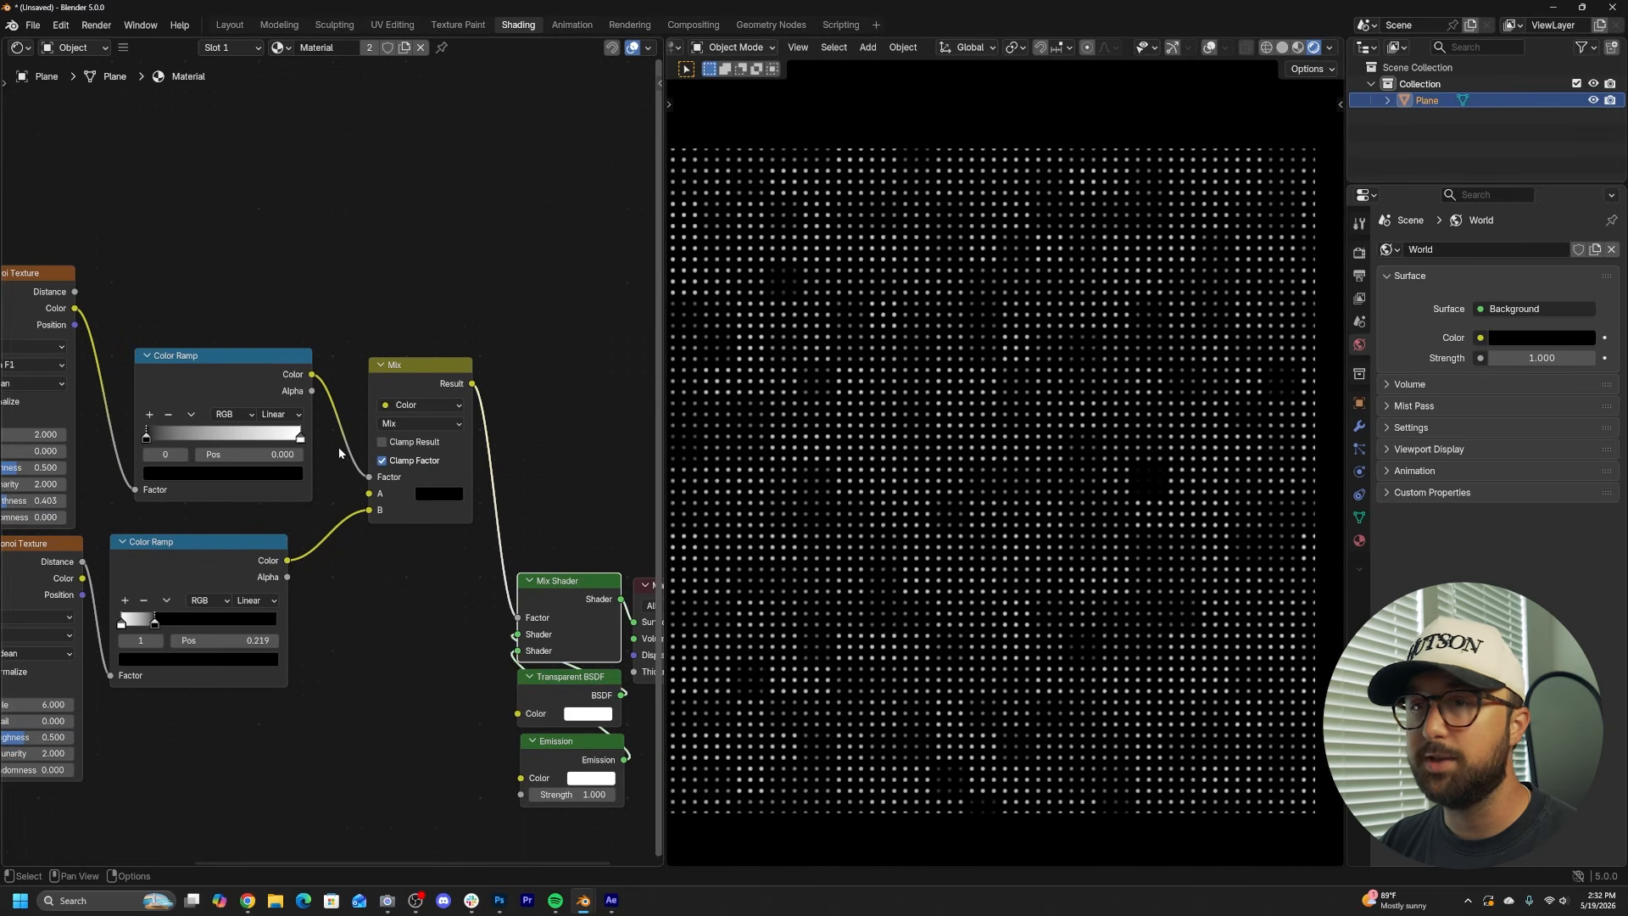
- Tighten the upper Color Ramp by placing the black stop at 0.439 and the white stop at 0.525
scroll(339, 446, "up", 2)
middle_click_drag(161, 445, 249, 460)
left_click_drag(268, 471, 351, 479)
scroll(348, 479, "up", 2)
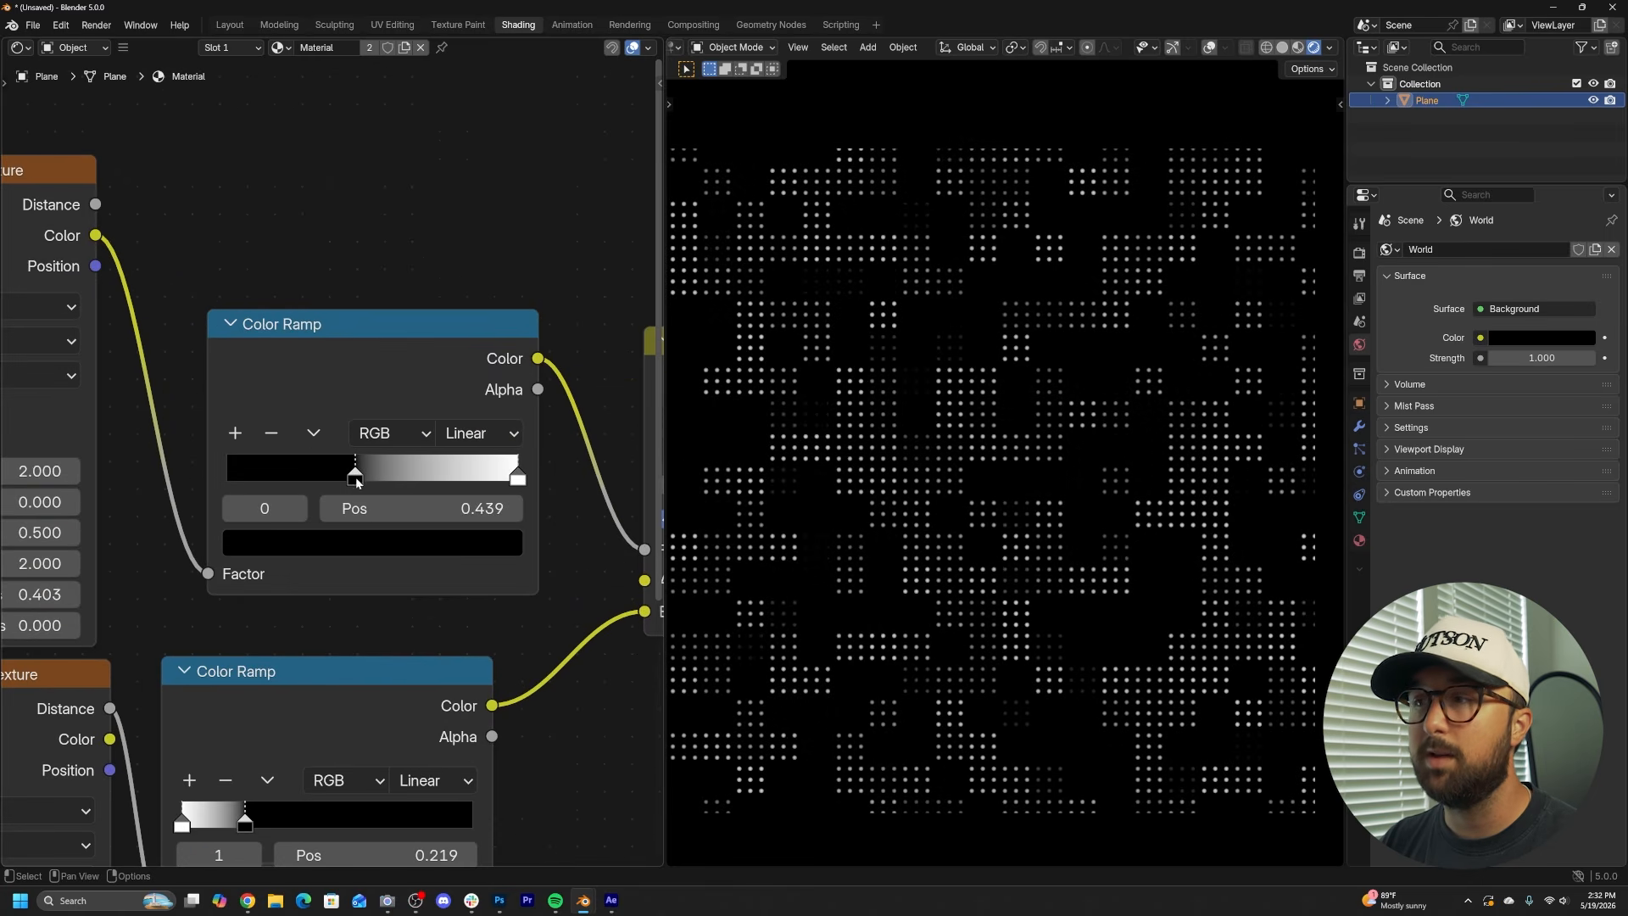
scroll(993, 501, "up", 2)
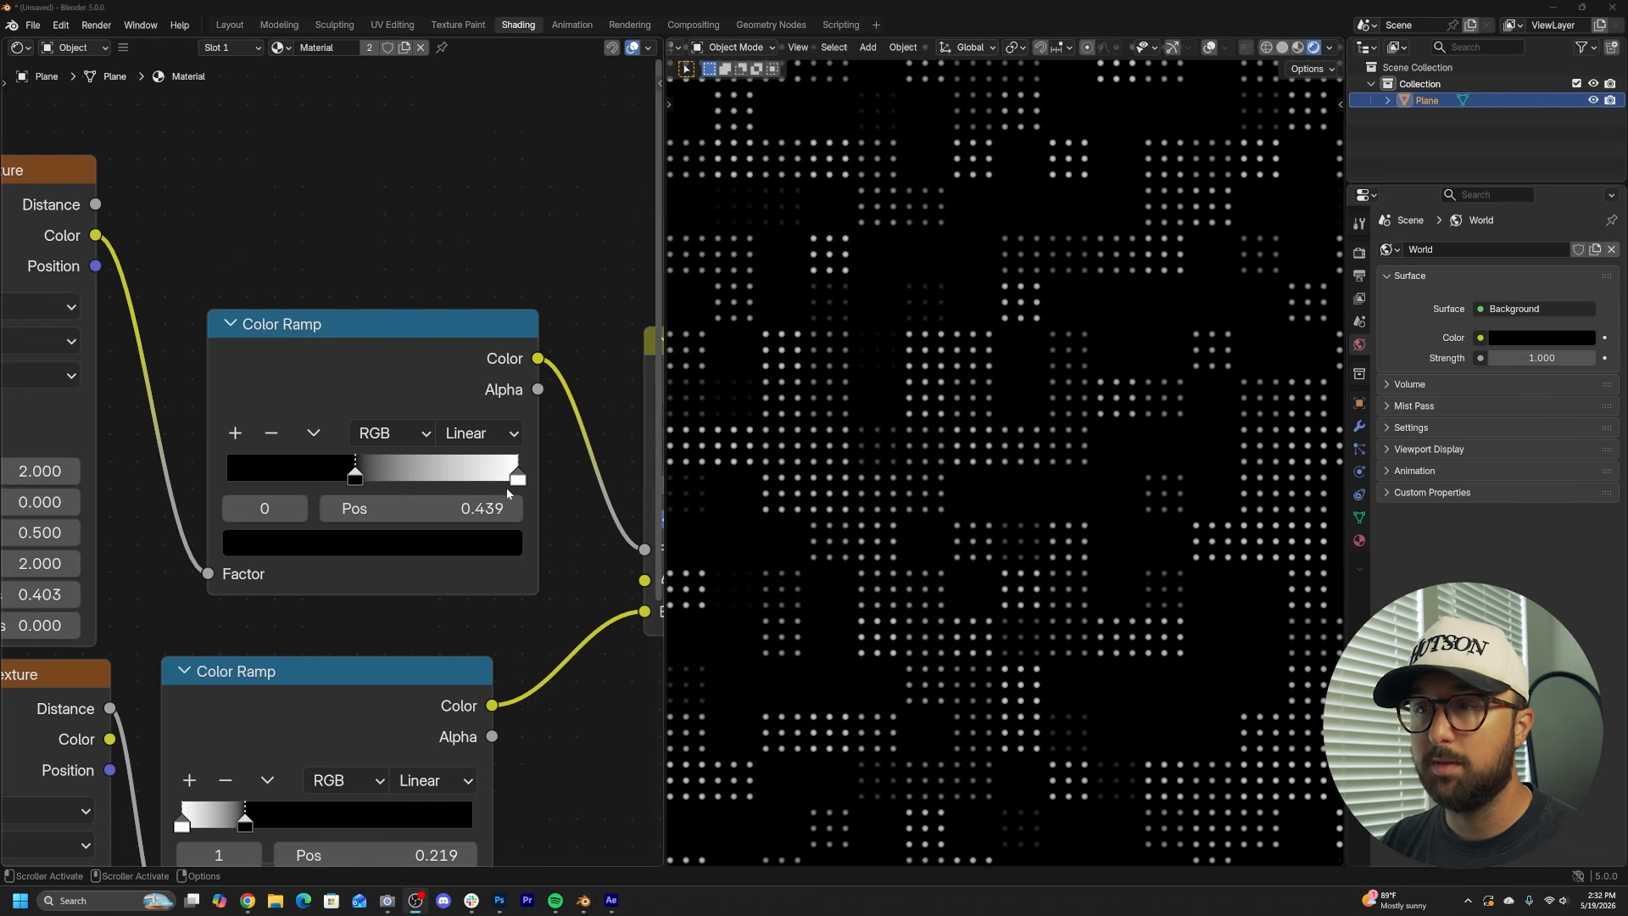
left_click_drag(518, 479, 378, 482)
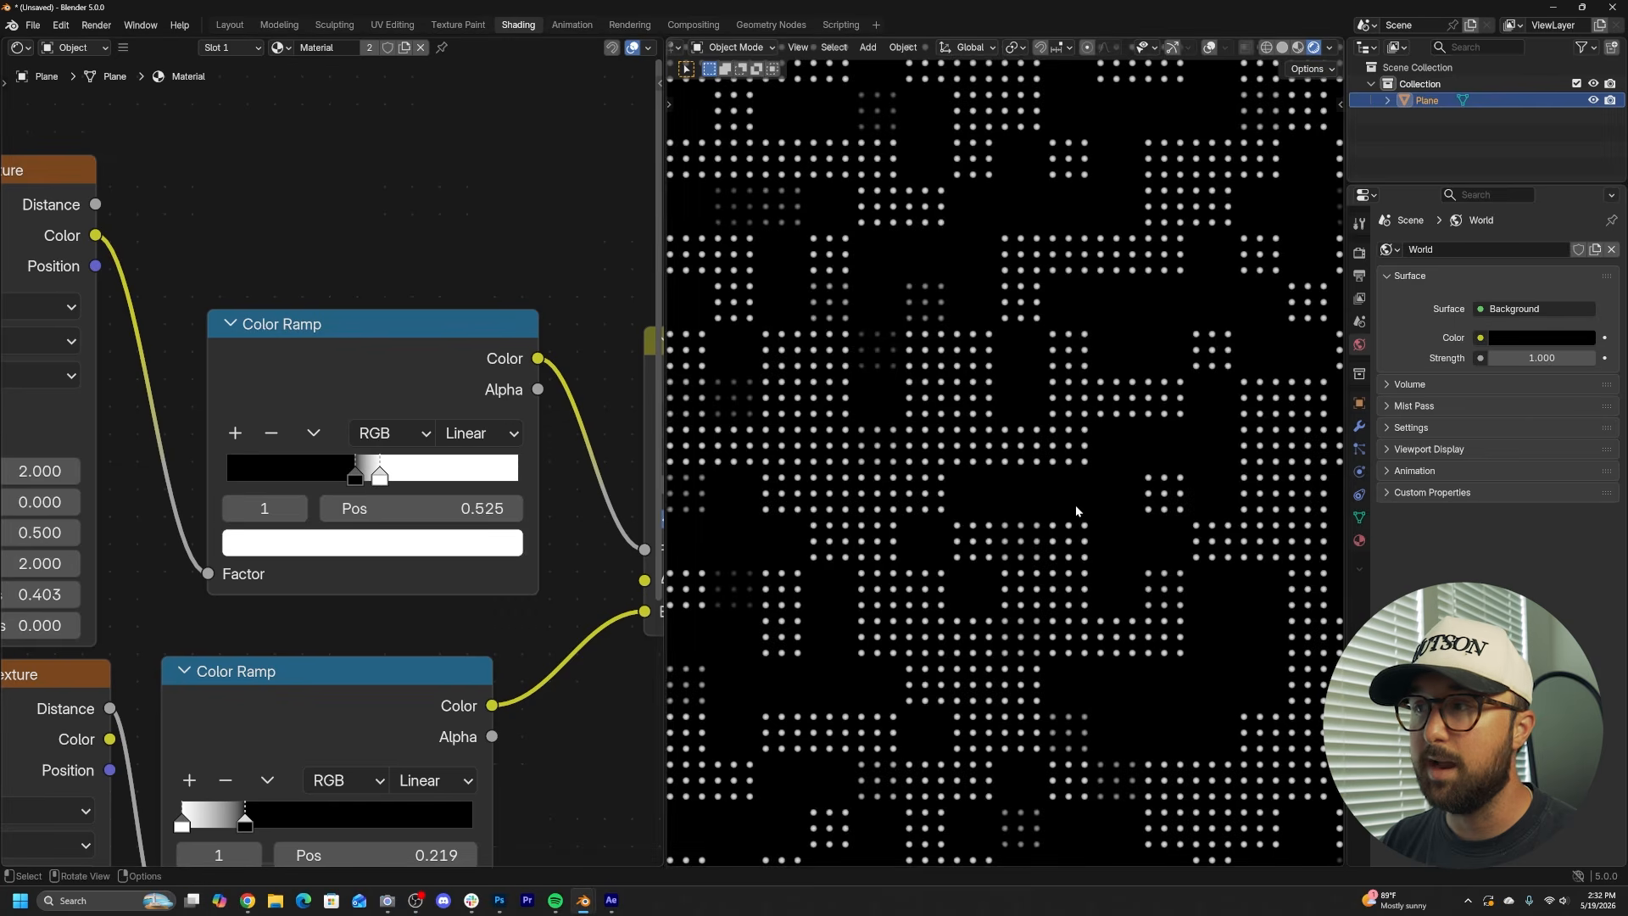
- Switch the upper Voronoi Texture to 4D with W at 3.570 and move the node clear of the one below
scroll(1082, 504, "down", 3)
scroll(1082, 503, "up", 2)
middle_click_drag(197, 477, 440, 467)
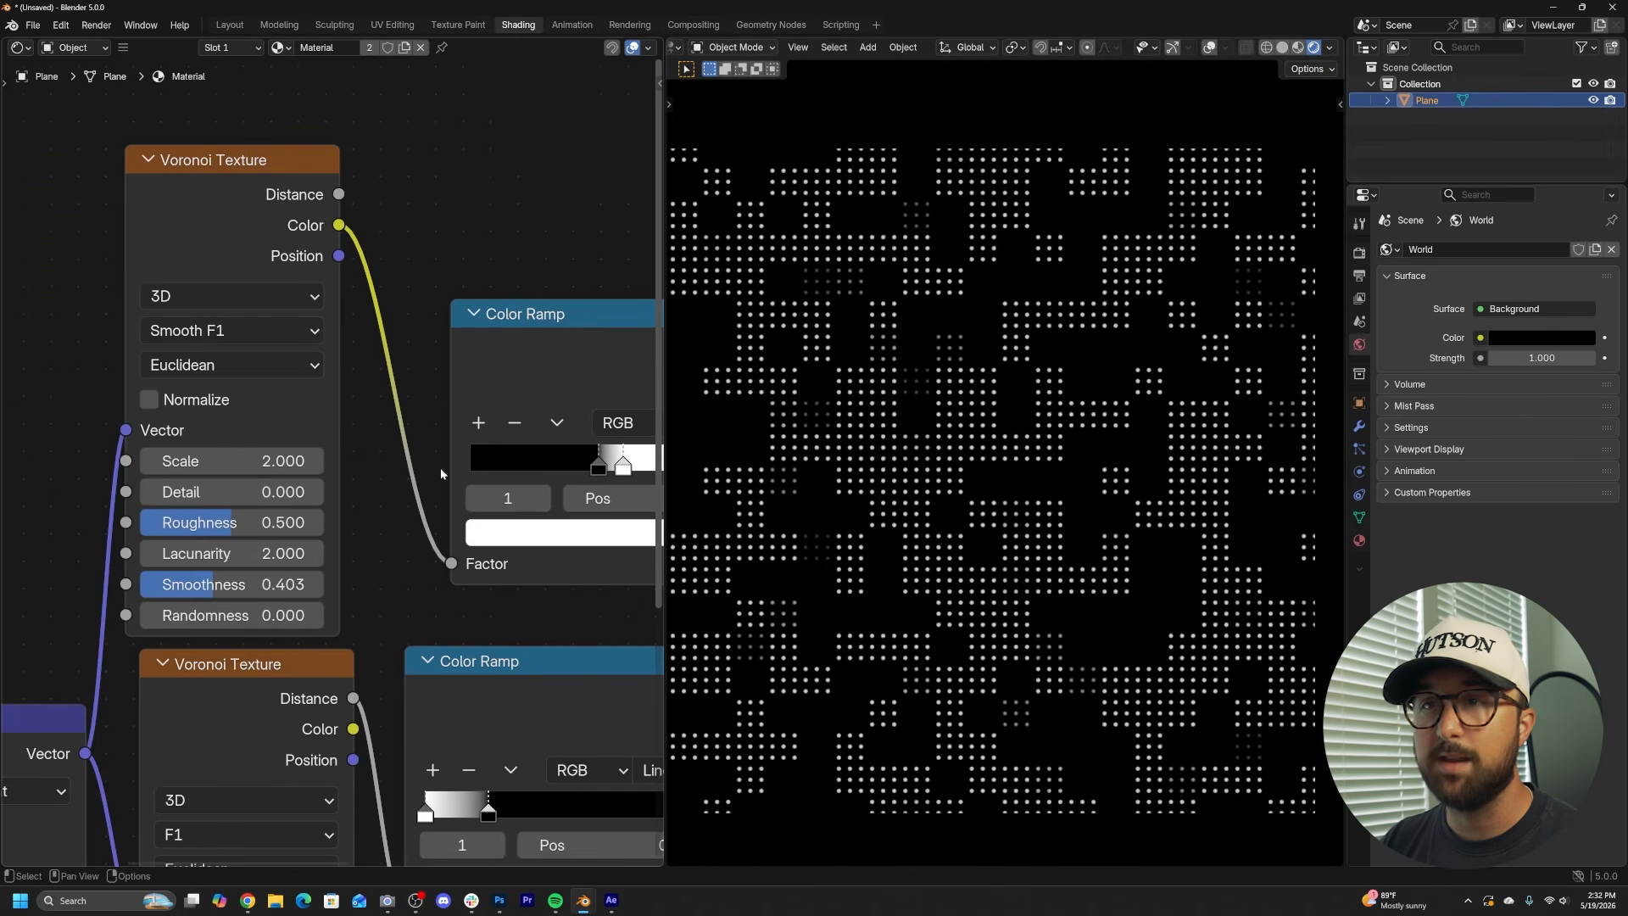
left_click(238, 296)
left_click(184, 458)
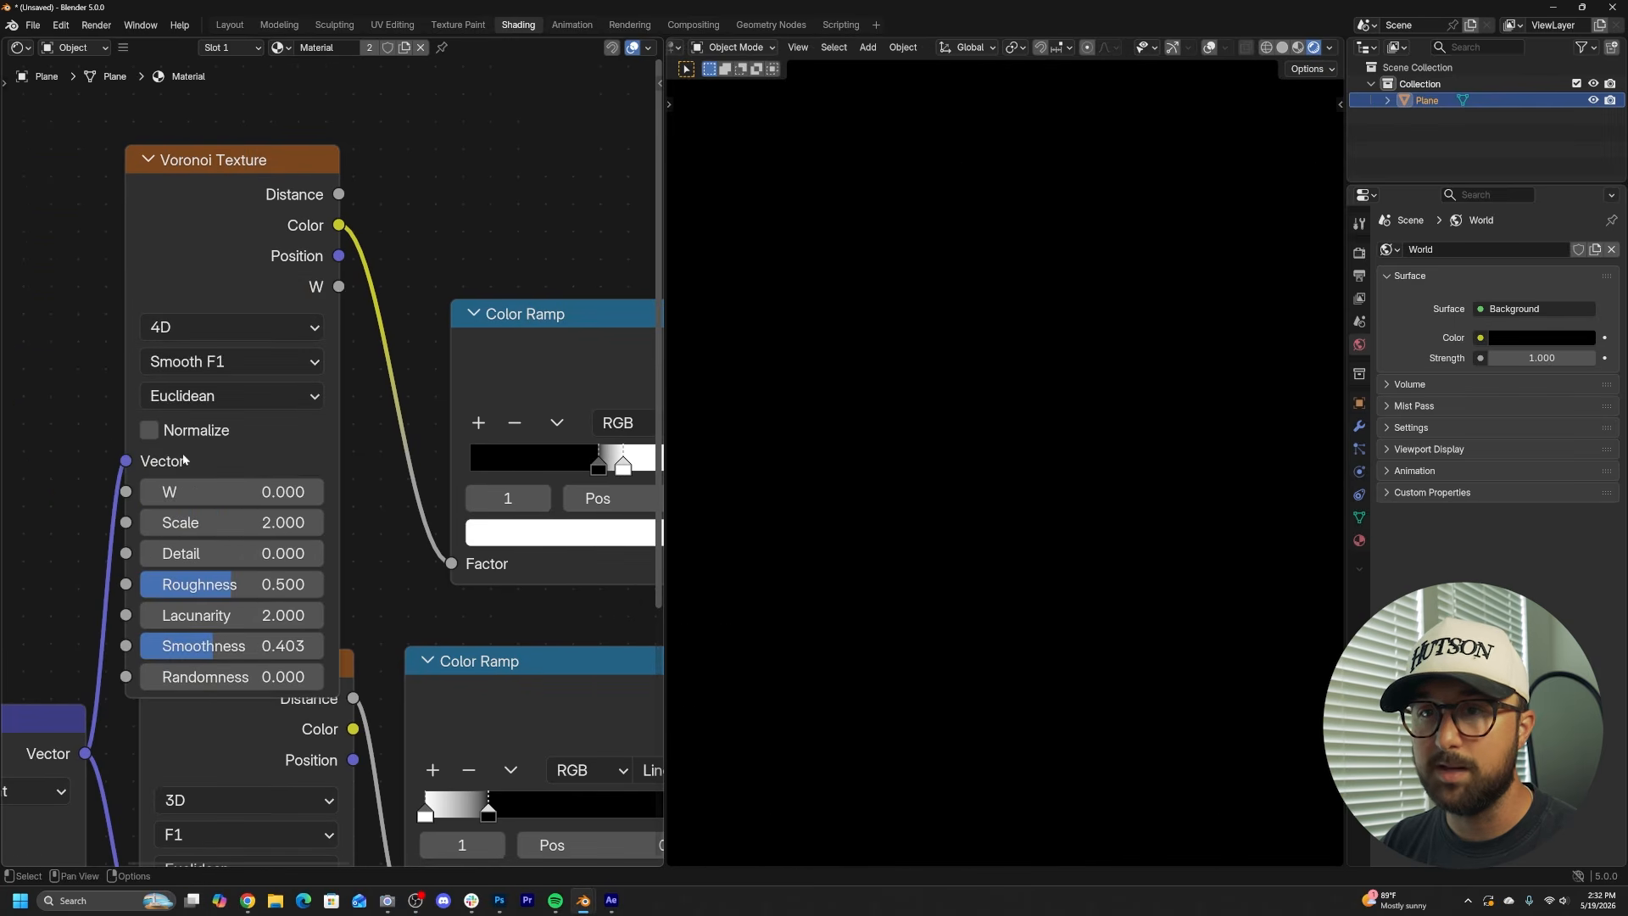
left_click_drag(221, 492, 288, 492)
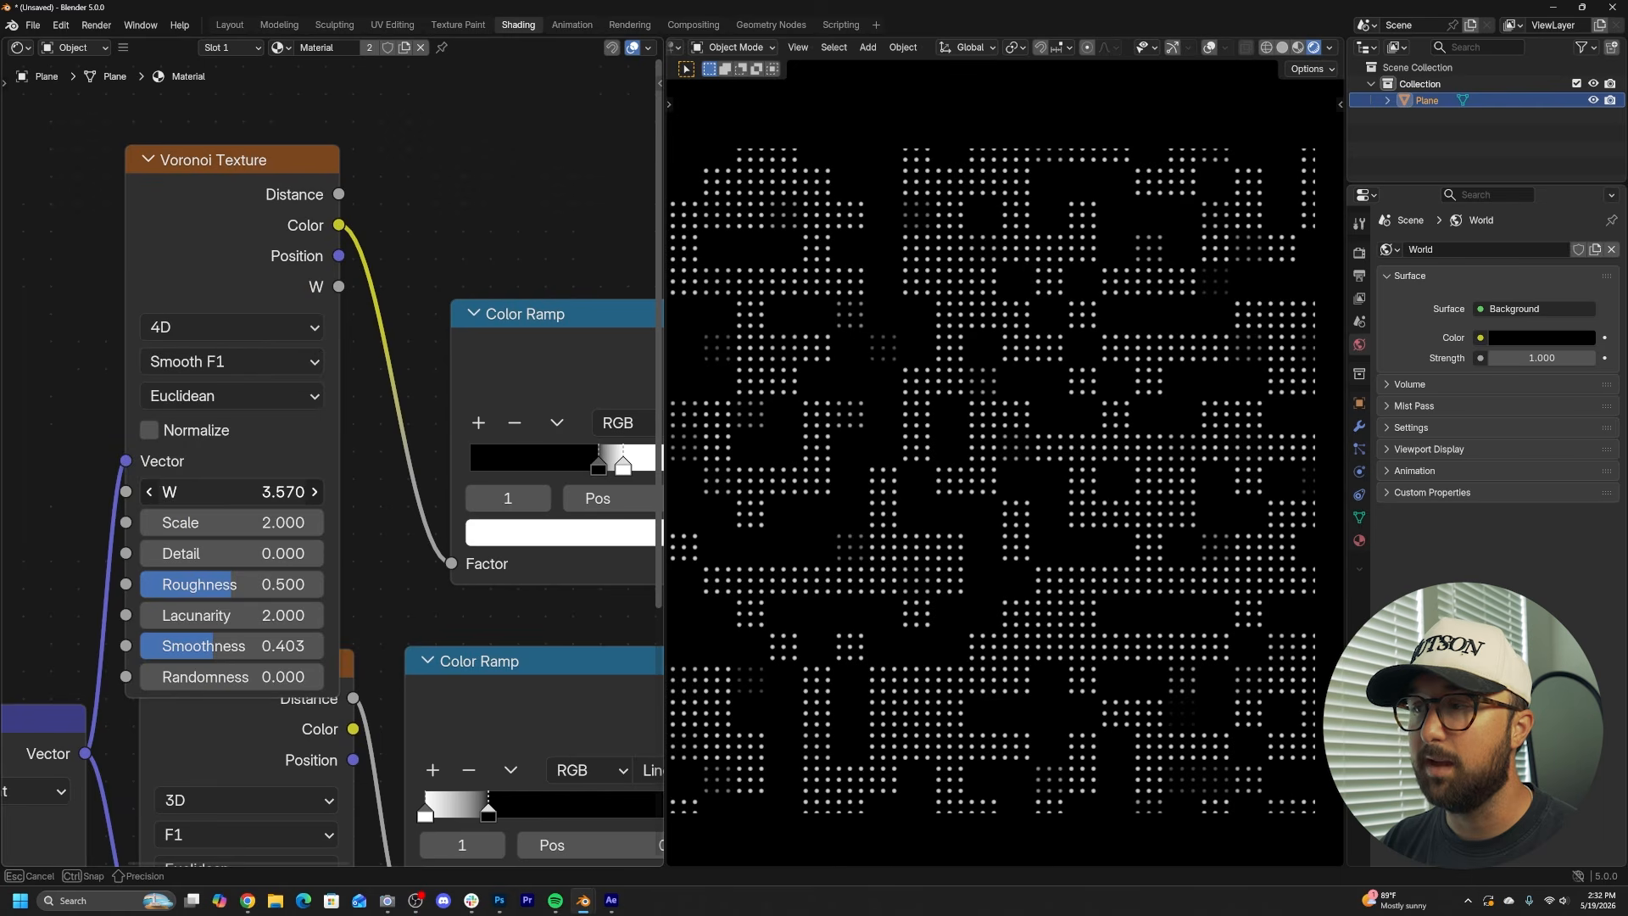
left_click_drag(254, 212, 275, 137)
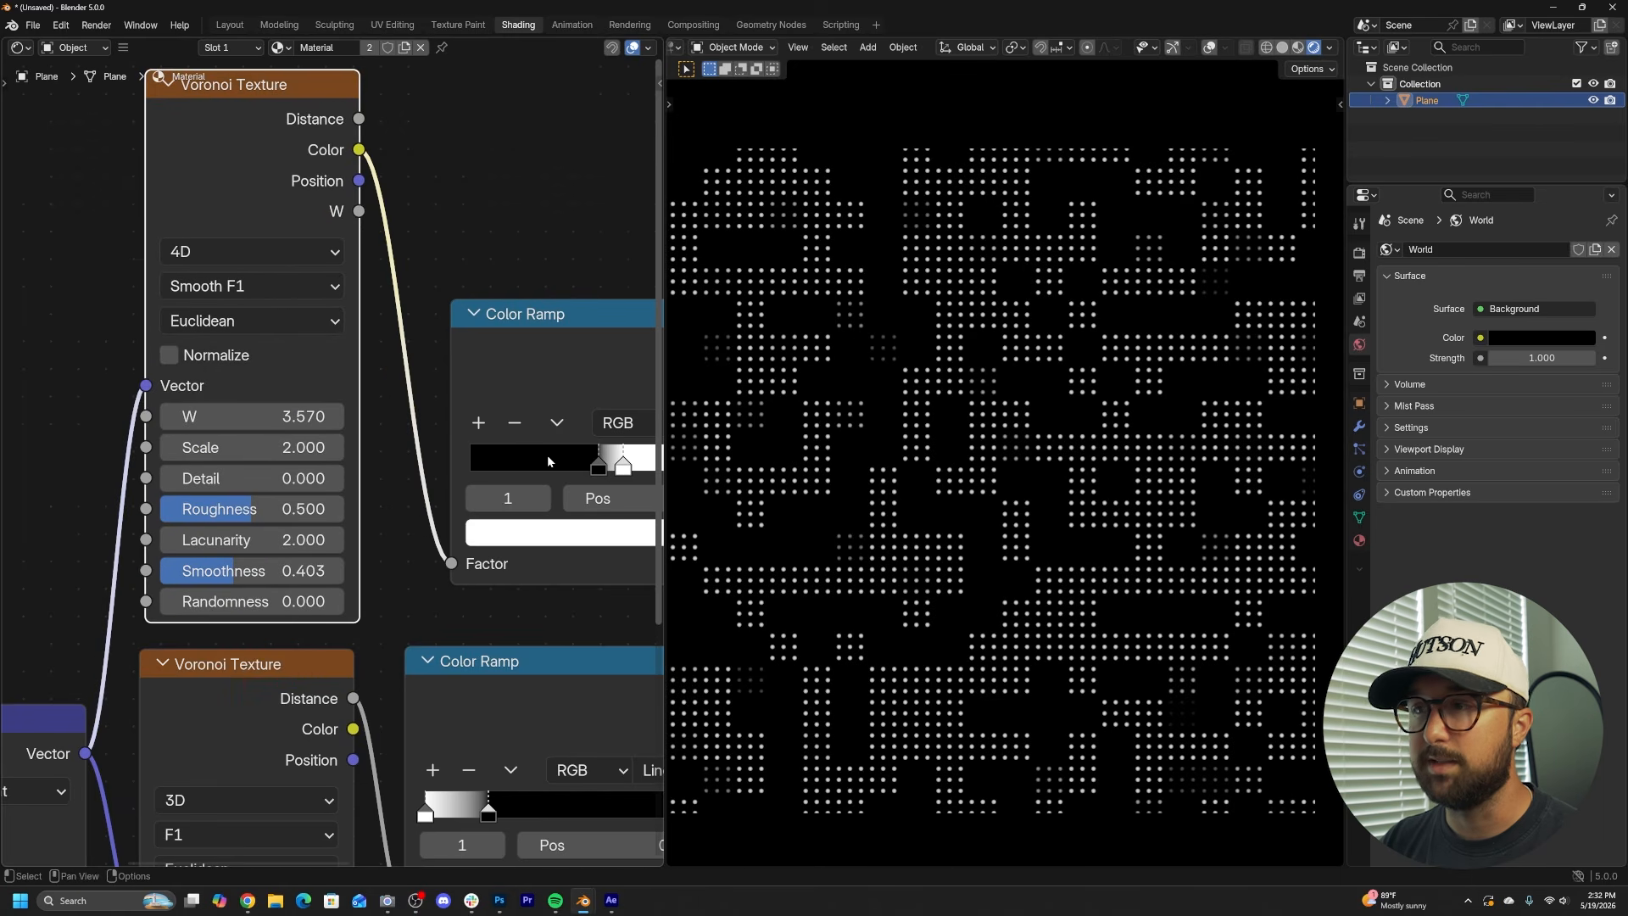
- Shift the upper Color Ramp's stops toward white, placing the white stop at 0.568, and inspect the dots on the plane
middle_click_drag(622, 464, 466, 469)
mouse_move(465, 469)
left_mouse_down()
mouse_move(503, 469)
mouse_move(445, 471)
mouse_move(477, 472)
left_mouse_up()
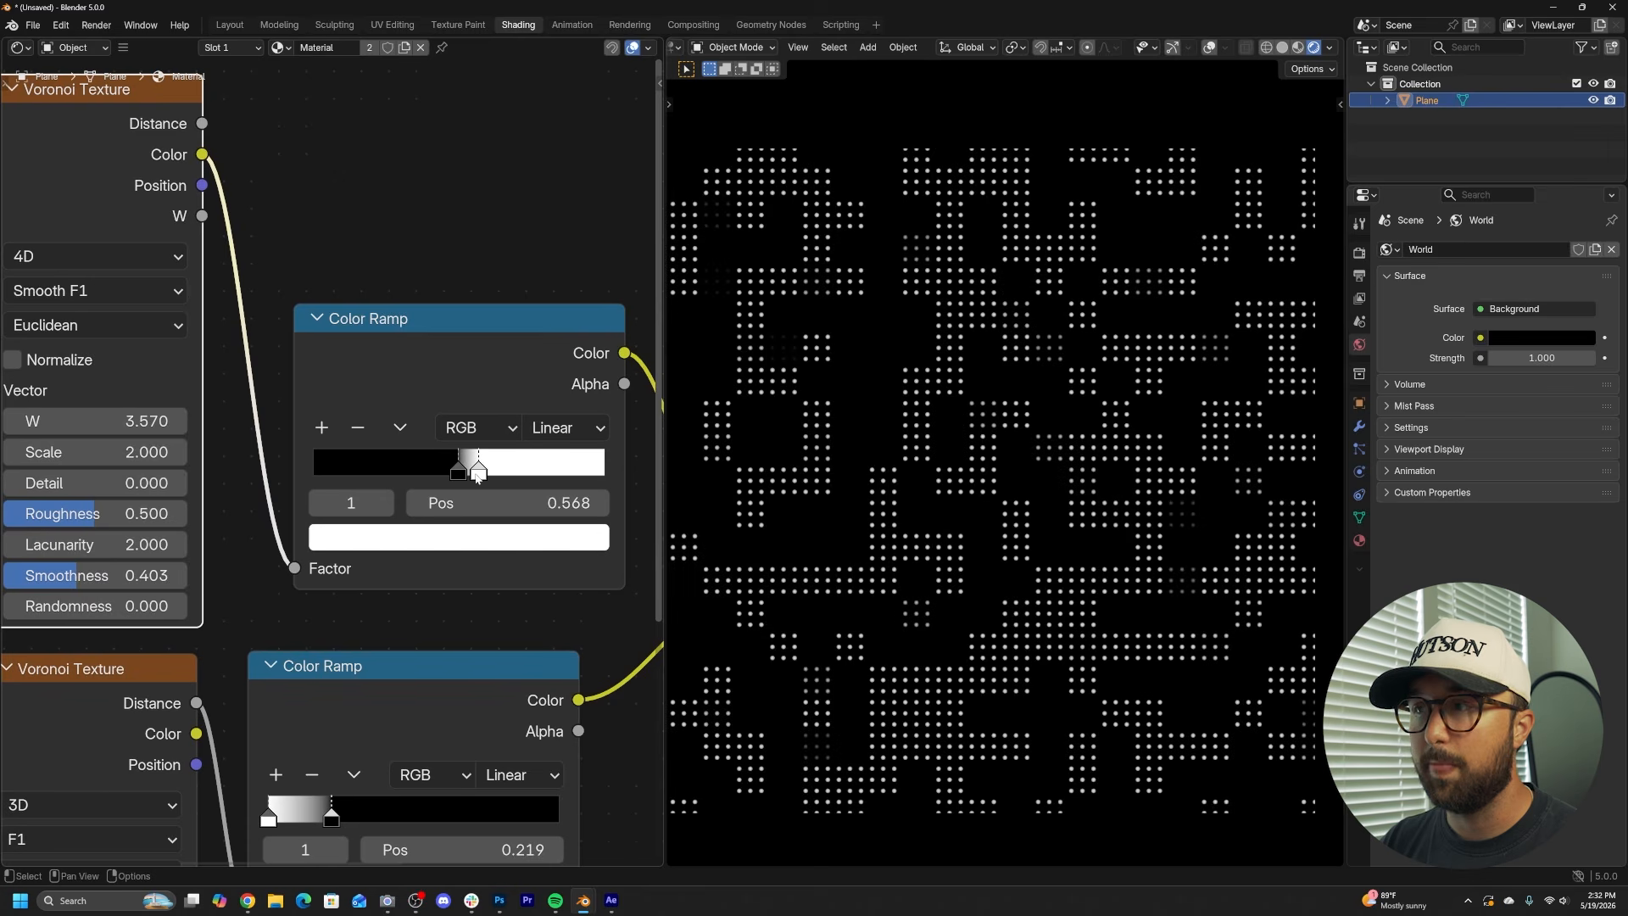
middle_click_drag(993, 492, 1016, 422)
key("KP_7")
scroll(975, 509, "down", 5)
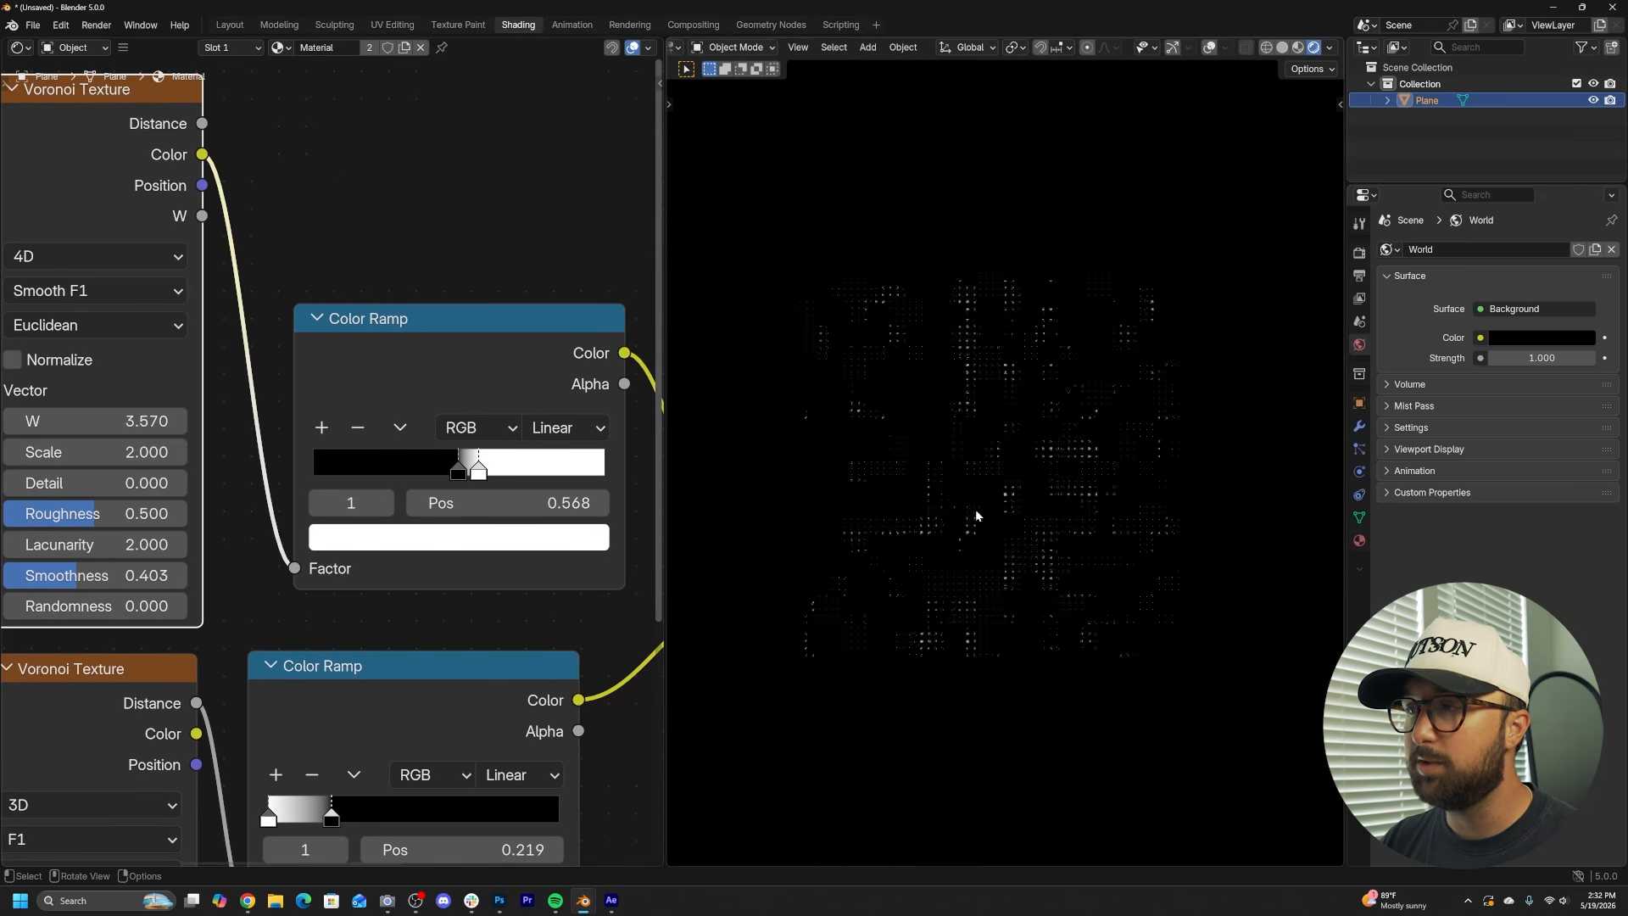
middle_click_drag(975, 509, 980, 540, "shift")
scroll(979, 540, "up", 7)
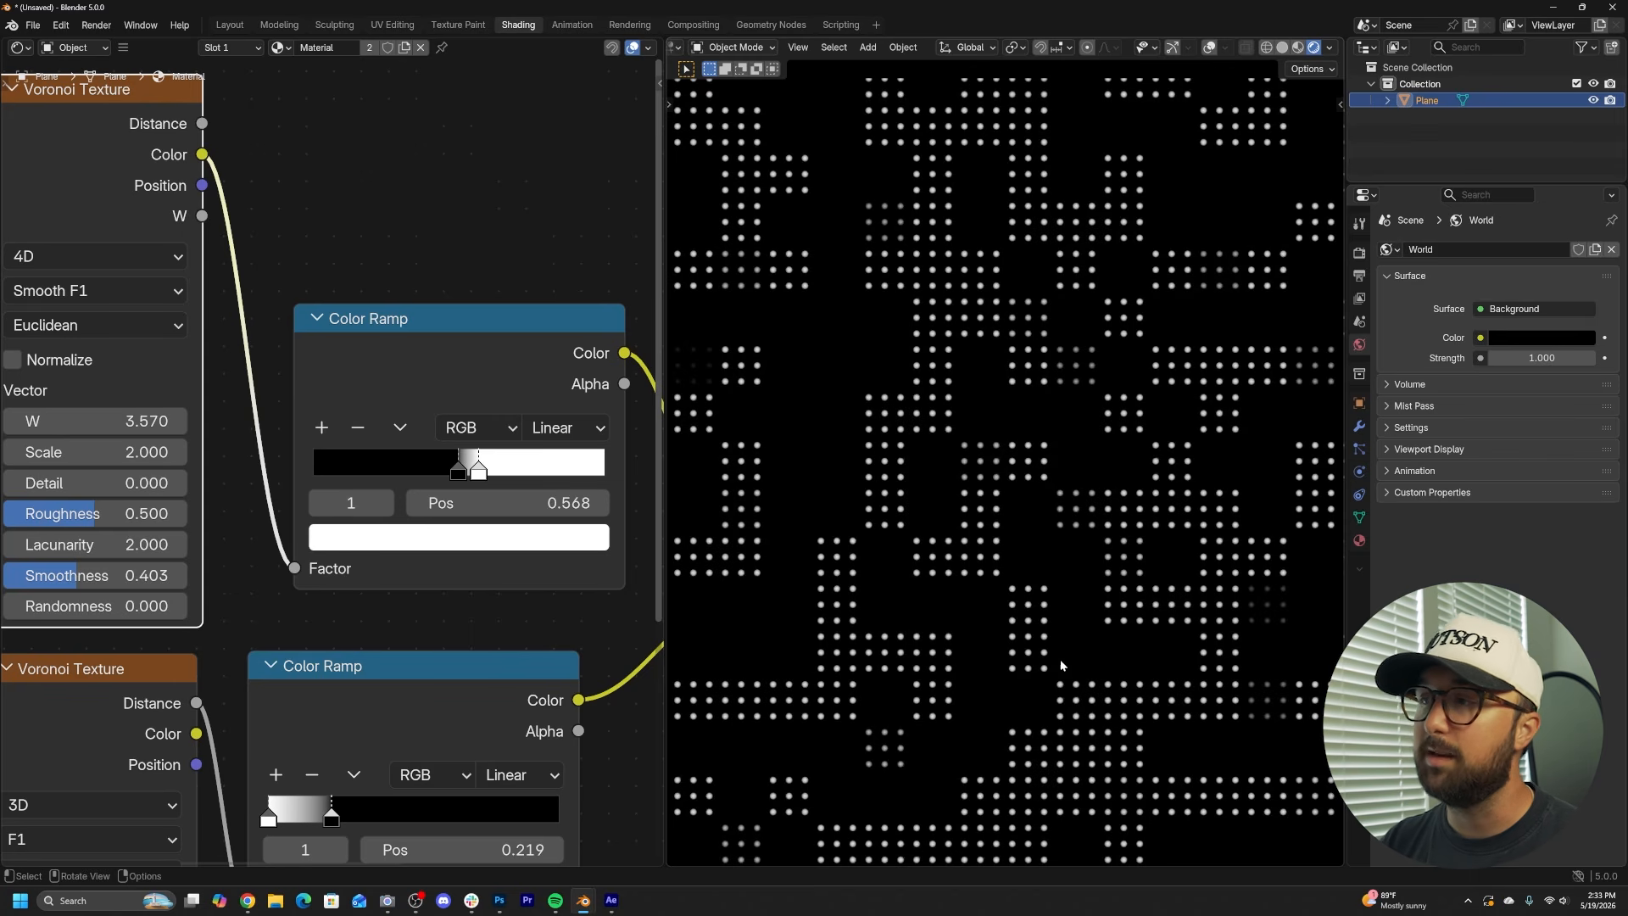
scroll(1061, 665, "down", 2)
- Move the Mix Shader, Transparent BSDF, Emission and Material Output nodes farther away from the Mix node
scroll(251, 591, "down", 4)
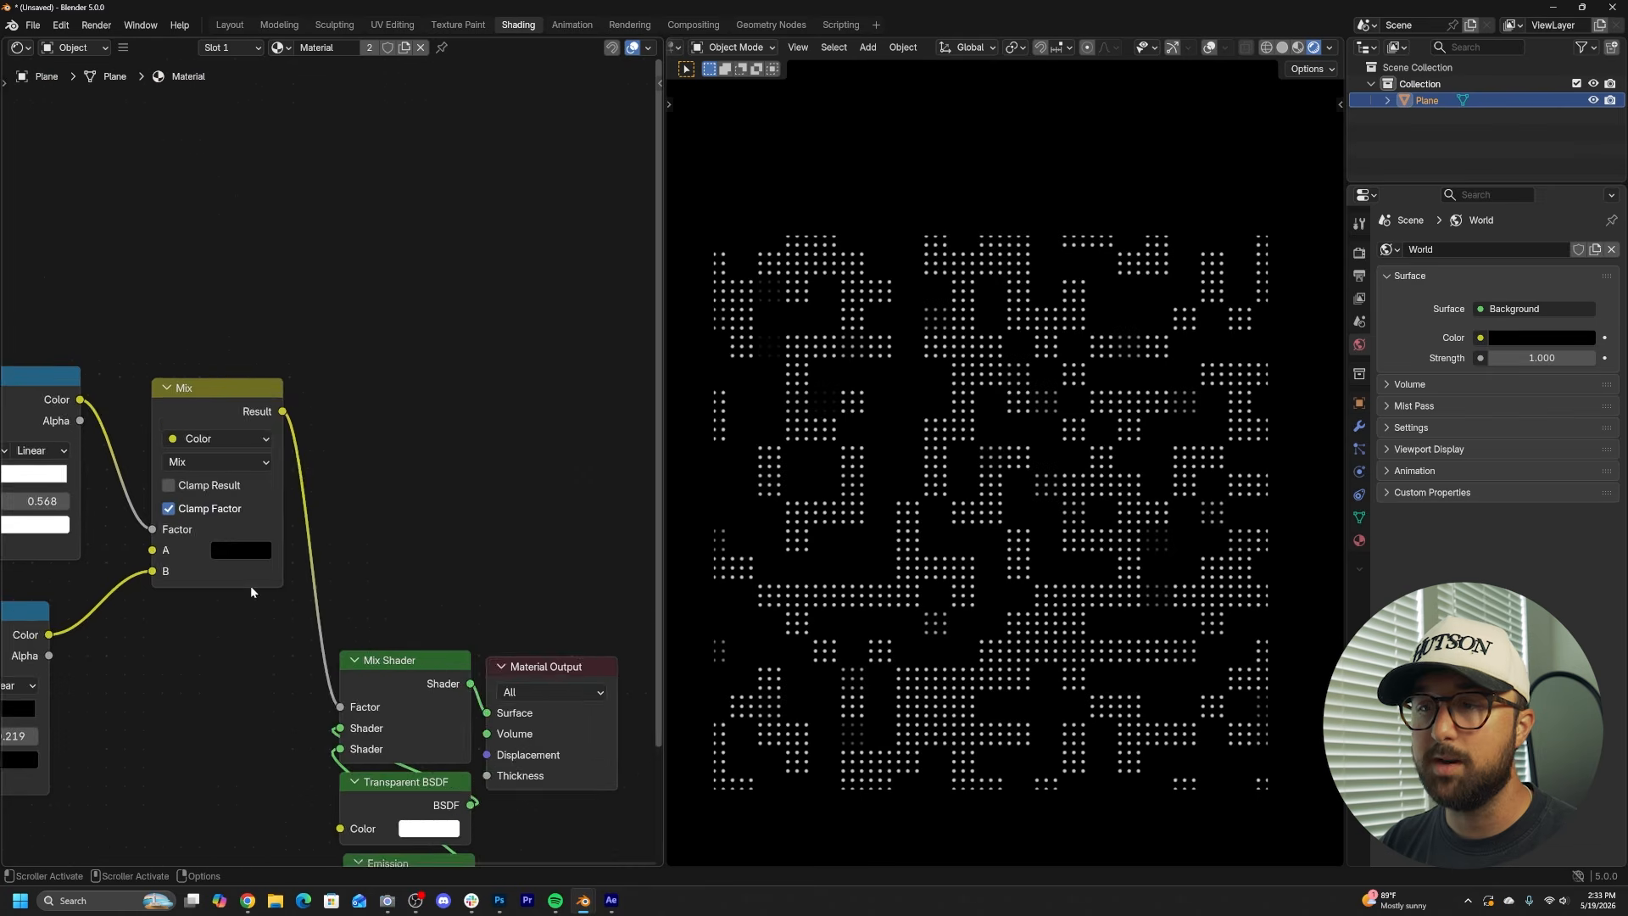
scroll(251, 591, "down", 4)
left_click_drag(502, 553, 371, 814)
middle_click_drag(490, 736, 349, 774)
key("g")
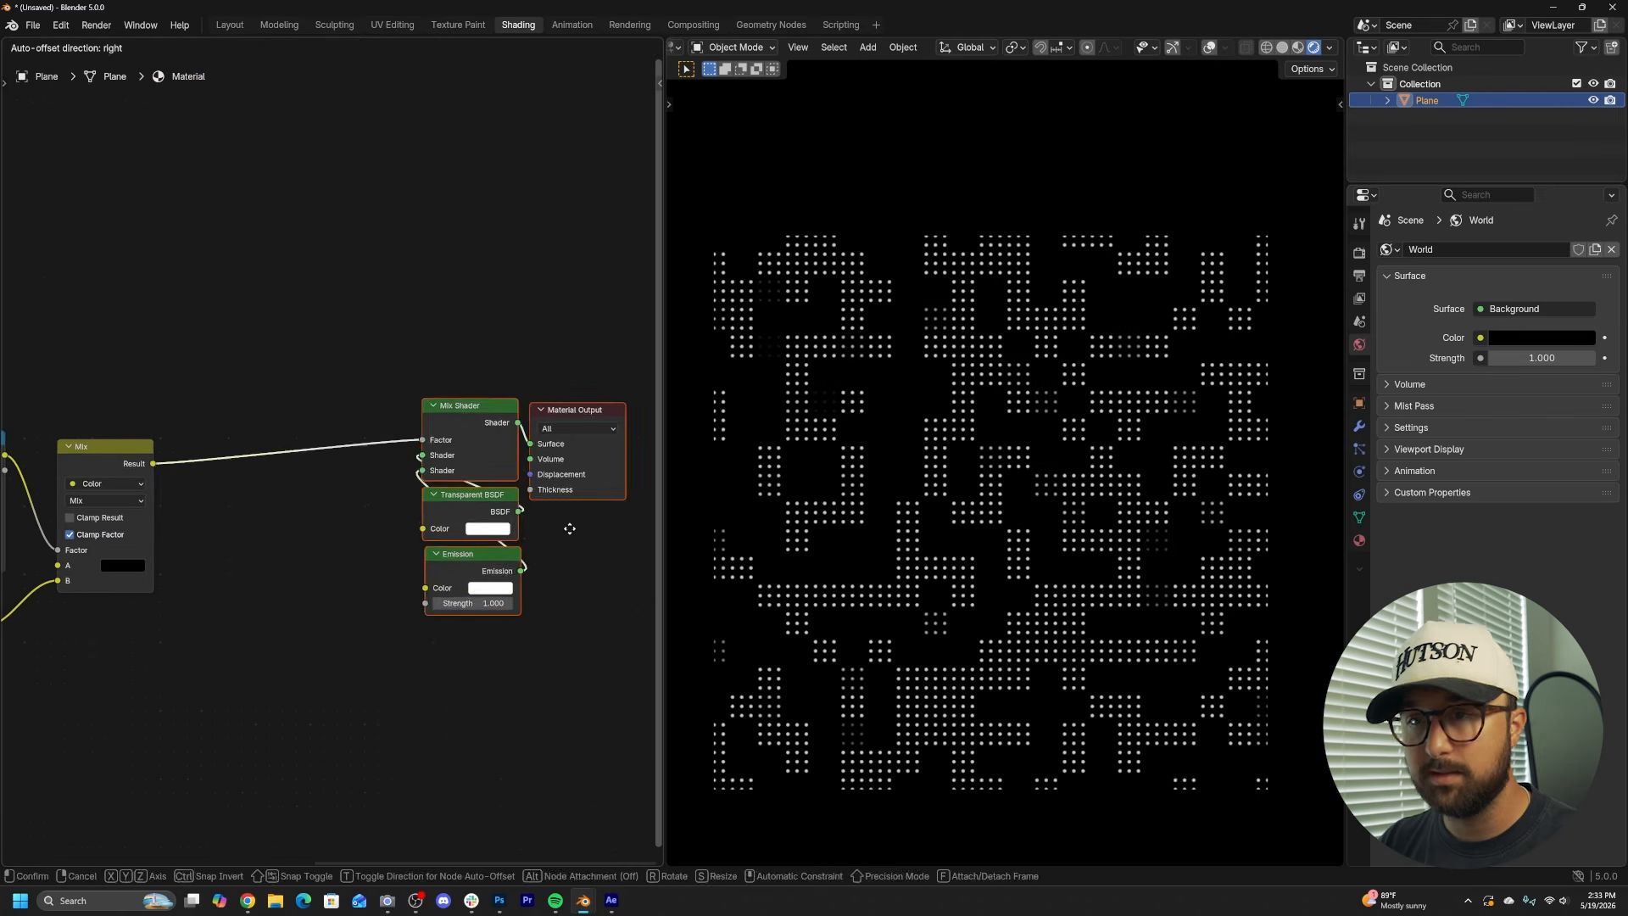
left_click(582, 519)
- Duplicate the Mix node onto the link to the Mix Shader, with the first Mix's Result feeding its B input
scroll(368, 536, "up", 3)
middle_click_drag(287, 407, 549, 512)
left_click(332, 510)
left_click(314, 536)
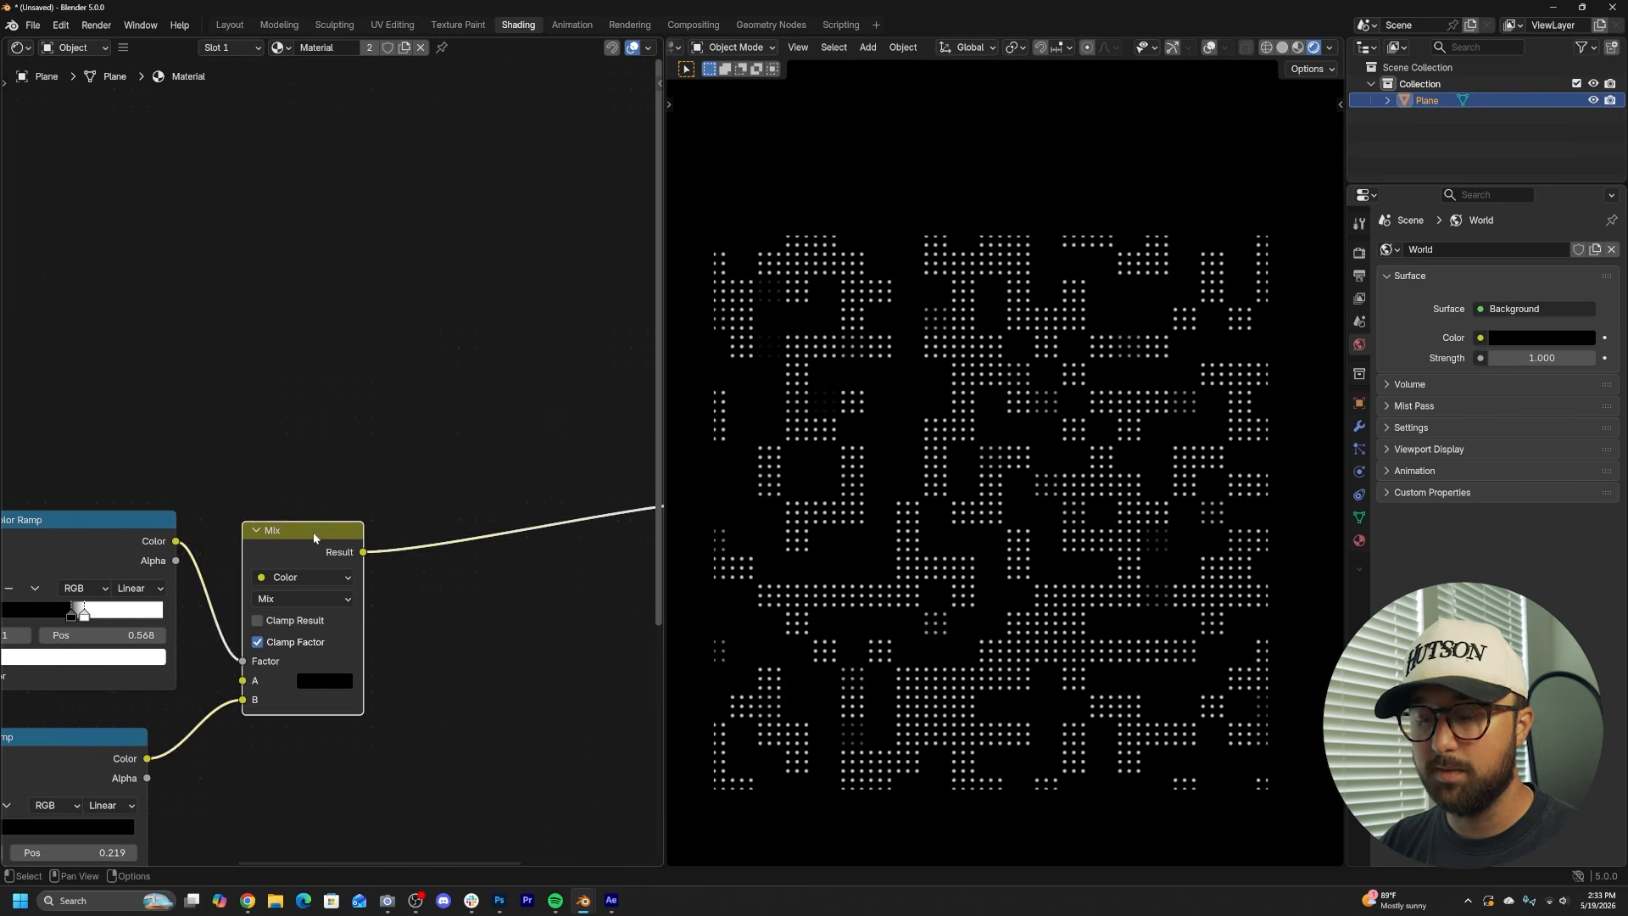
key("shift+d")
left_click(548, 445)
scroll(523, 616, "up", 2)
mouse_move(527, 627)
left_mouse_down()
mouse_move(320, 473)
mouse_move(527, 653)
left_mouse_up()
middle_click_drag(571, 521, 429, 553)
left_click_drag(474, 454, 490, 253)
- Add a third Color Ramp in front of the duplicated Mix node
middle_click_drag(423, 392, 498, 487)
key("shift+a")
left_click(355, 290)
type("col")
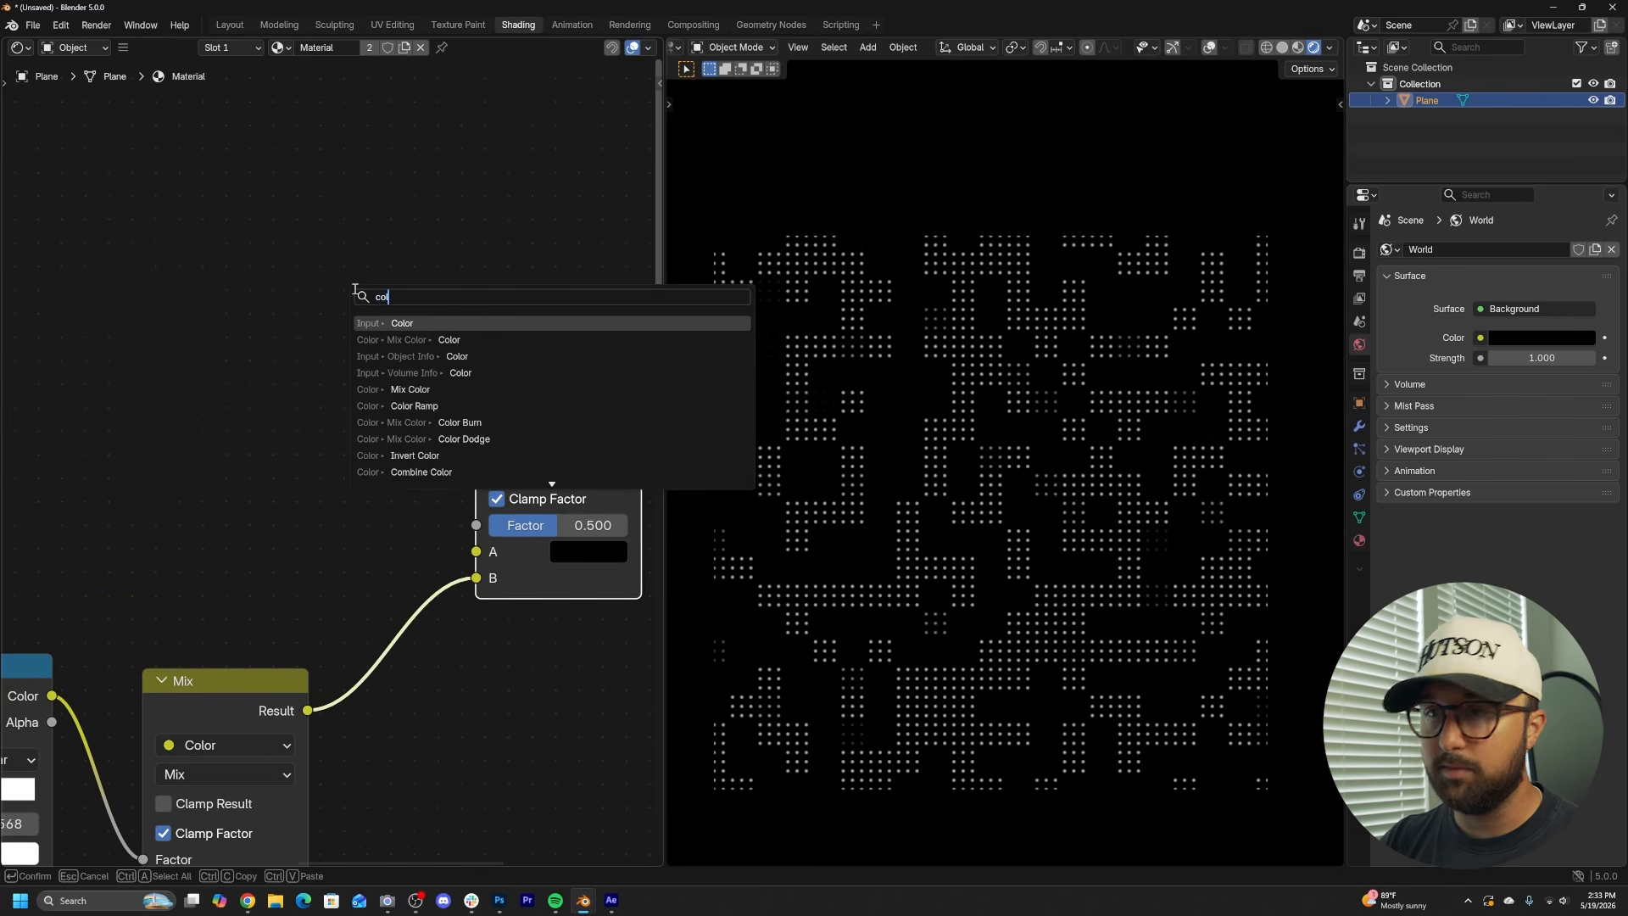
left_click(373, 405)
left_click(95, 309)
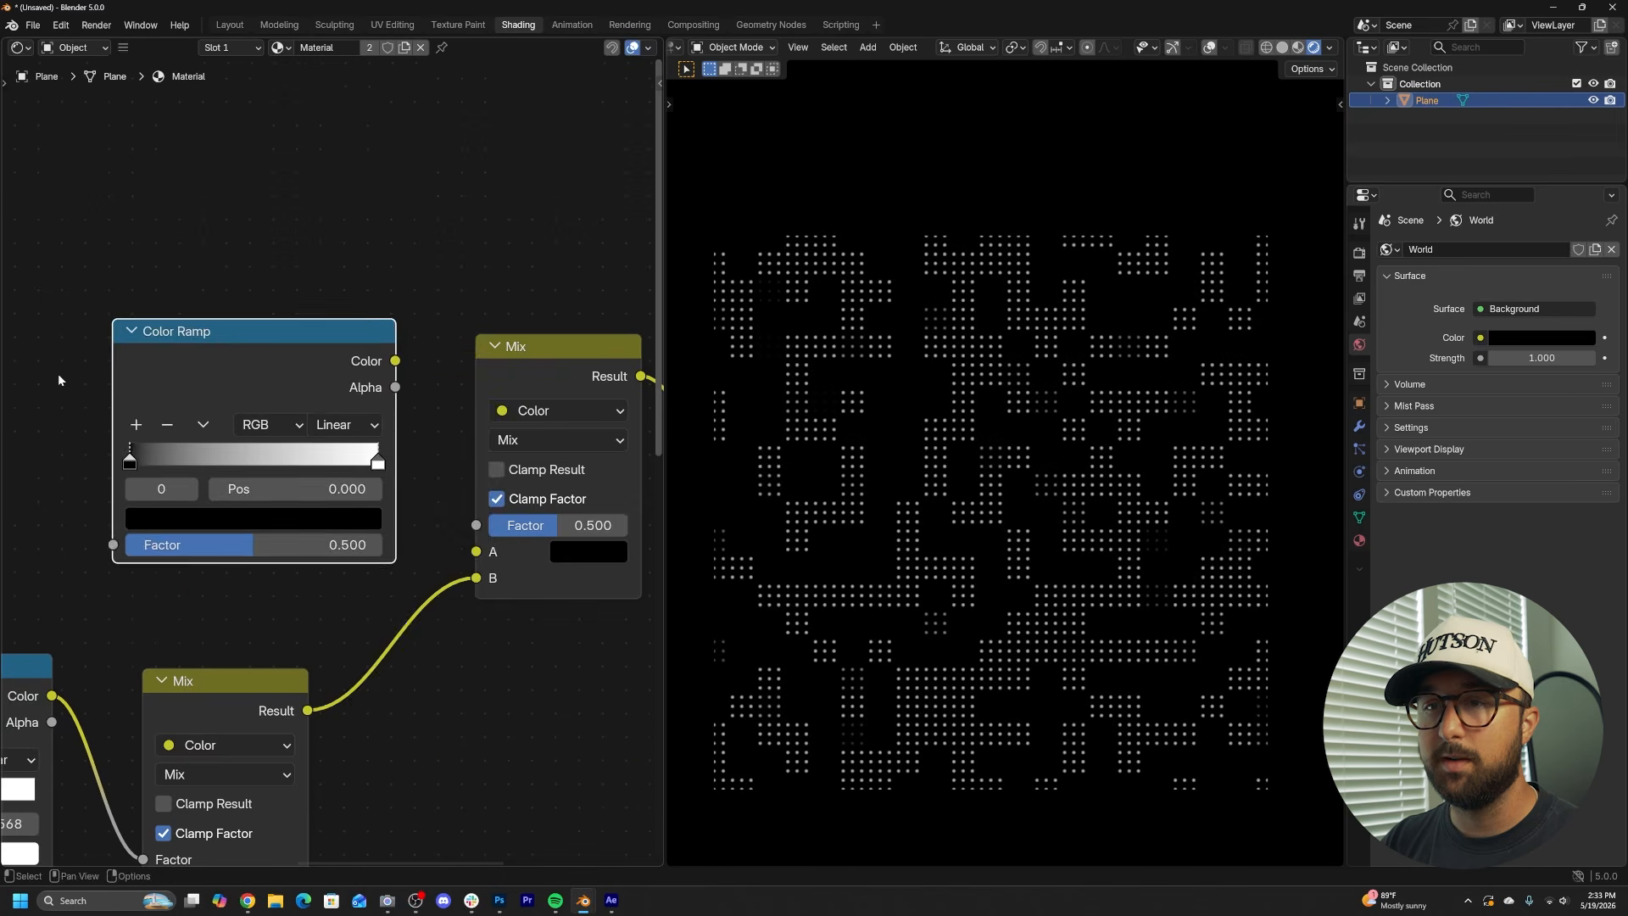
- Add a Noise Texture in front of the new Color Ramp
middle_click_drag(34, 376, 436, 432)
key("shift+a")
left_click(405, 428)
type("no")
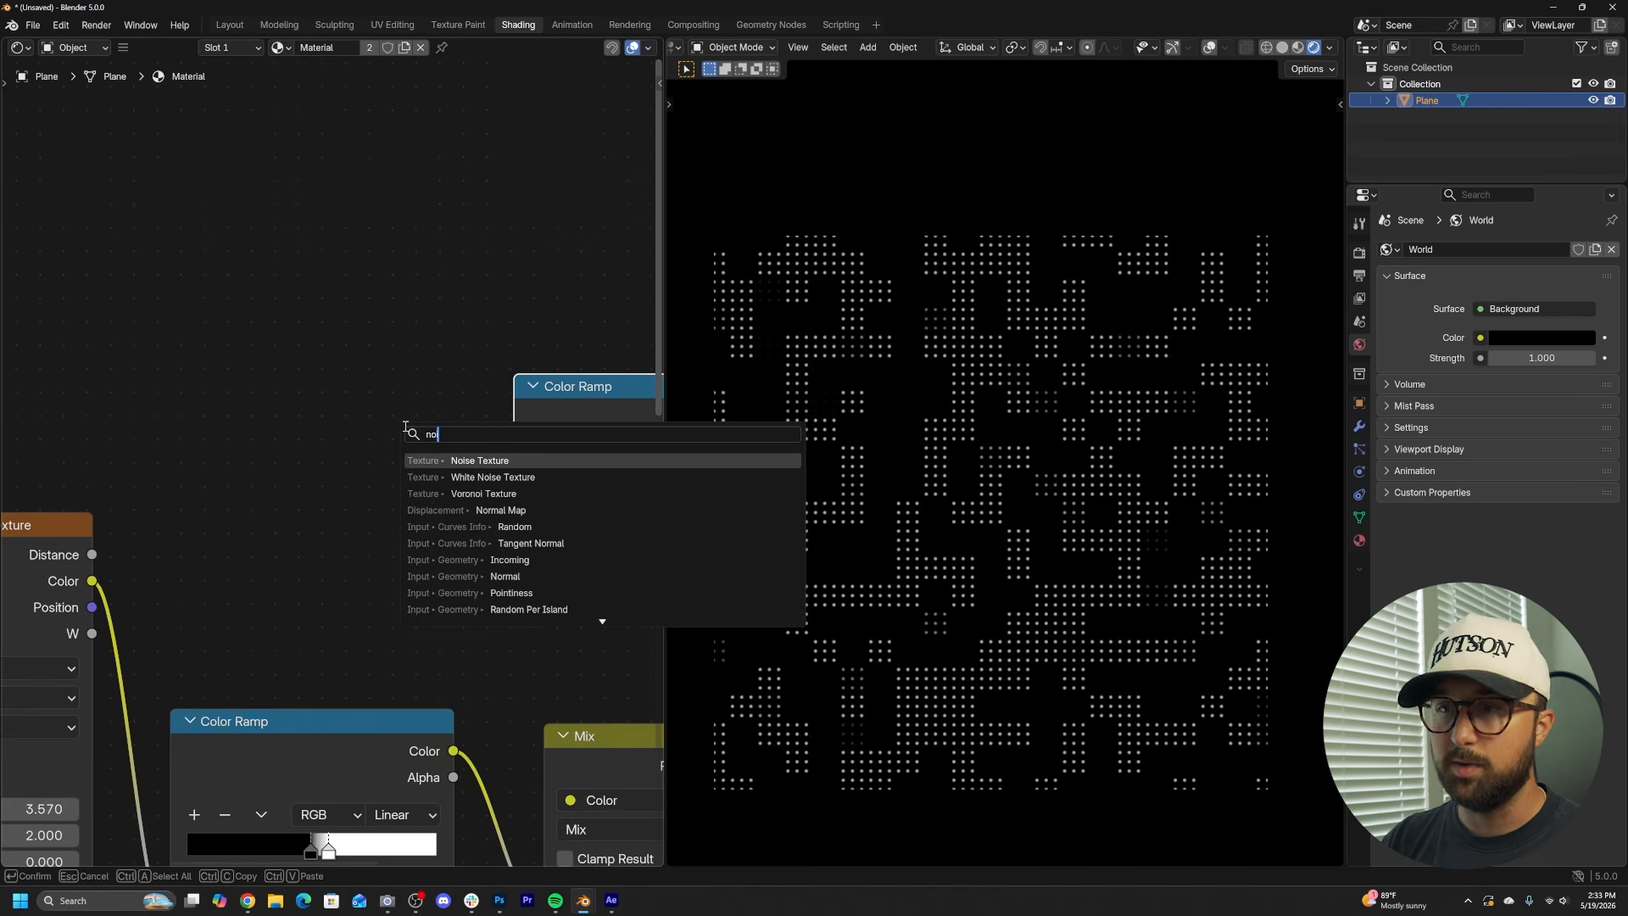
key("Return")
left_click(292, 291)
- Move the Texture Coordinate and Mapping nodes up and away, and connect Mapping's Vector output to the Noise Texture's Vector
scroll(174, 501, "down", 8)
middle_click_drag(170, 641, 432, 593)
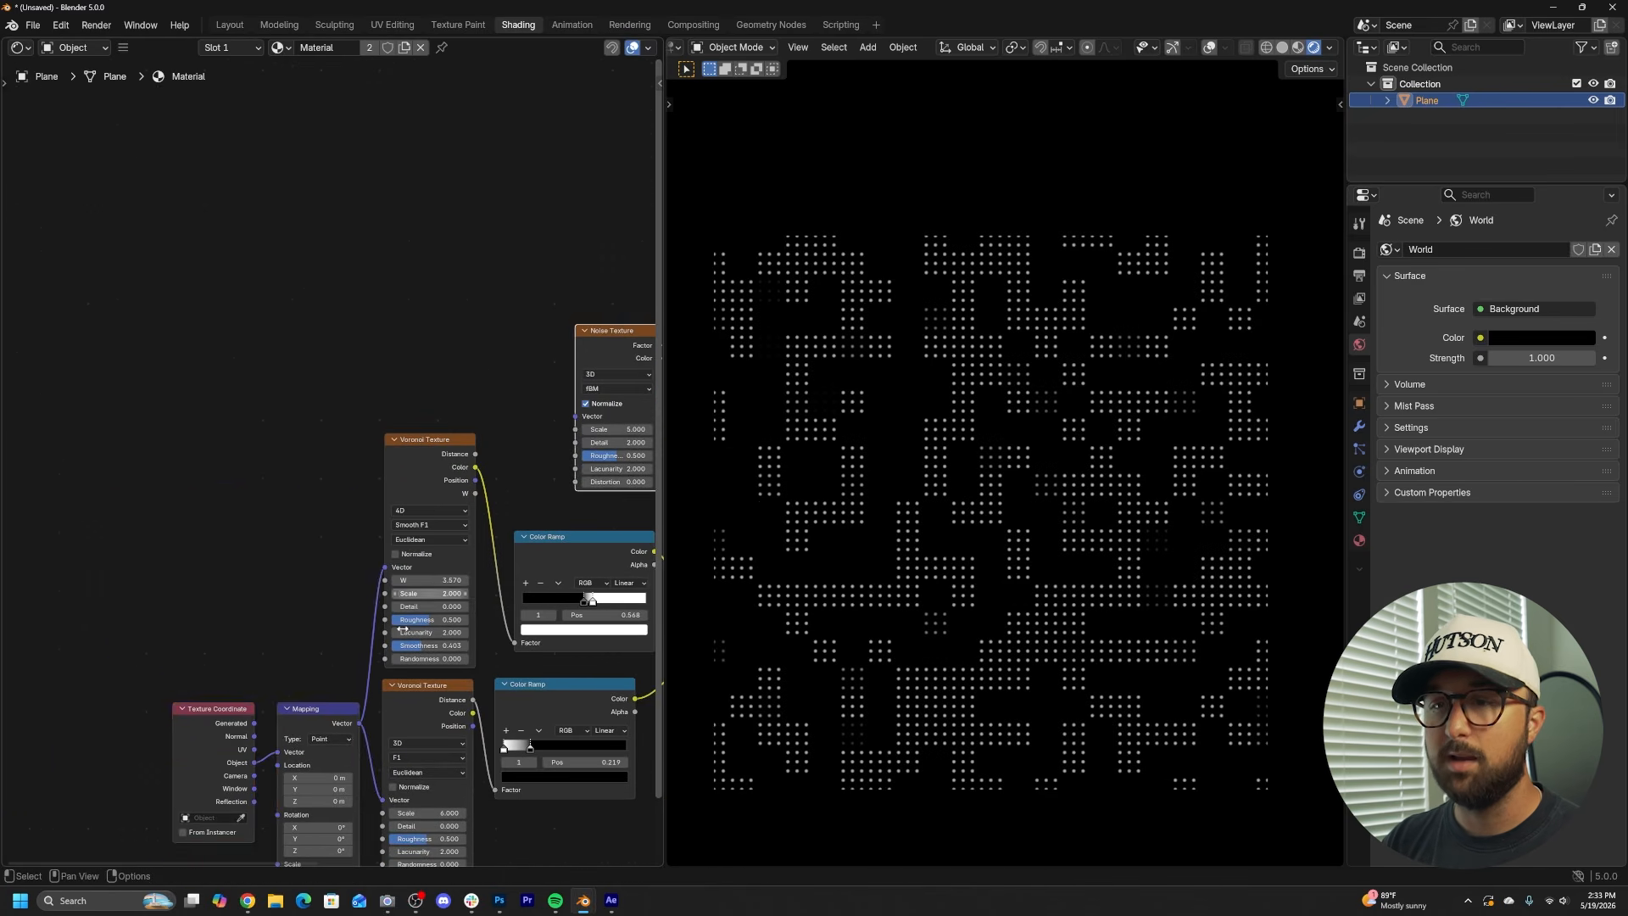
left_click_drag(283, 651, 244, 713)
middle_click_drag(304, 693, 272, 647)
key("g")
left_click(184, 410)
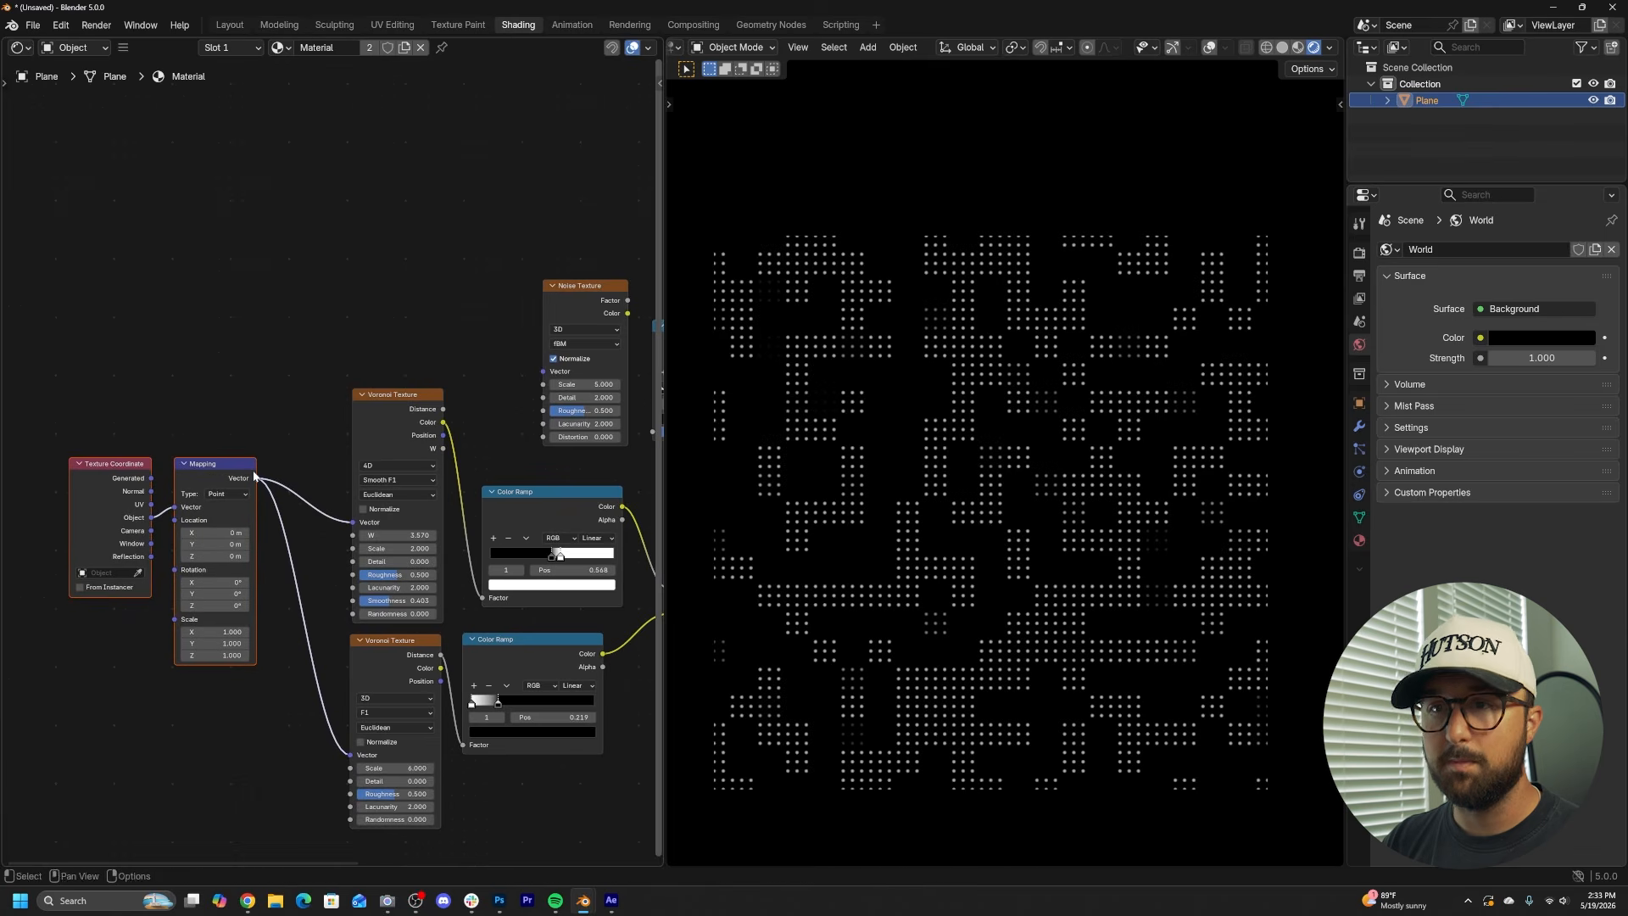
left_click_drag(256, 478, 544, 373)
- Connect the Noise Texture's Factor to the new Color Ramp and that ramp's Color to the duplicated Mix node's Factor
middle_click_drag(536, 387, 296, 465)
scroll(364, 433, "up", 5)
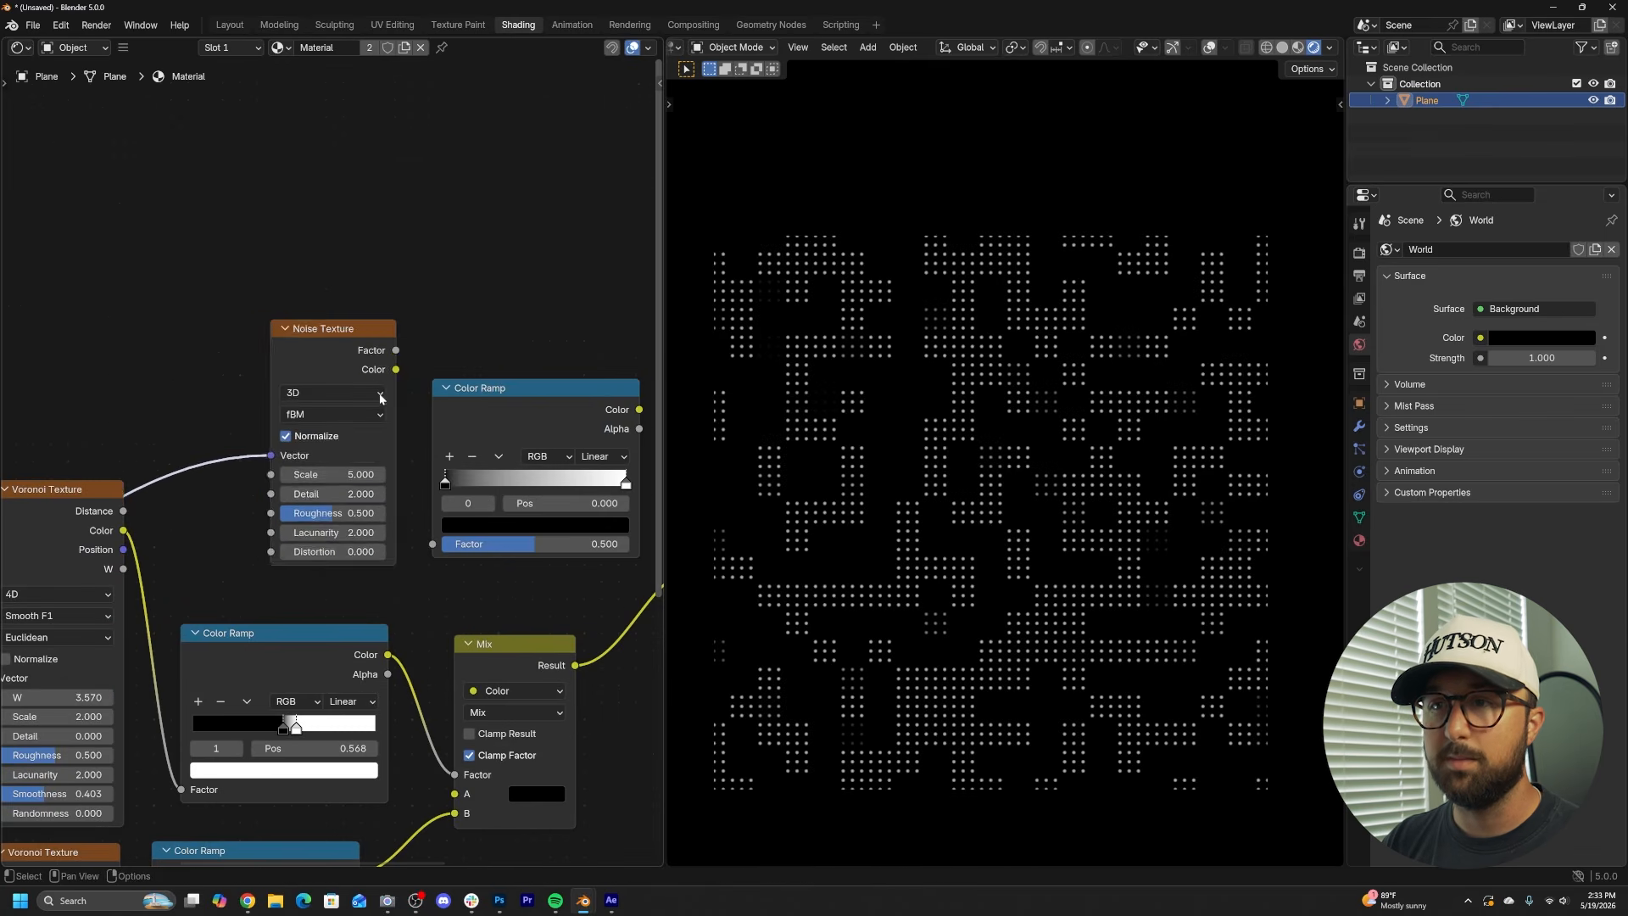
left_click_drag(366, 348, 432, 543)
middle_click_drag(640, 407, 425, 417)
left_click_drag(425, 419, 484, 541)
scroll(365, 479, "up", 3)
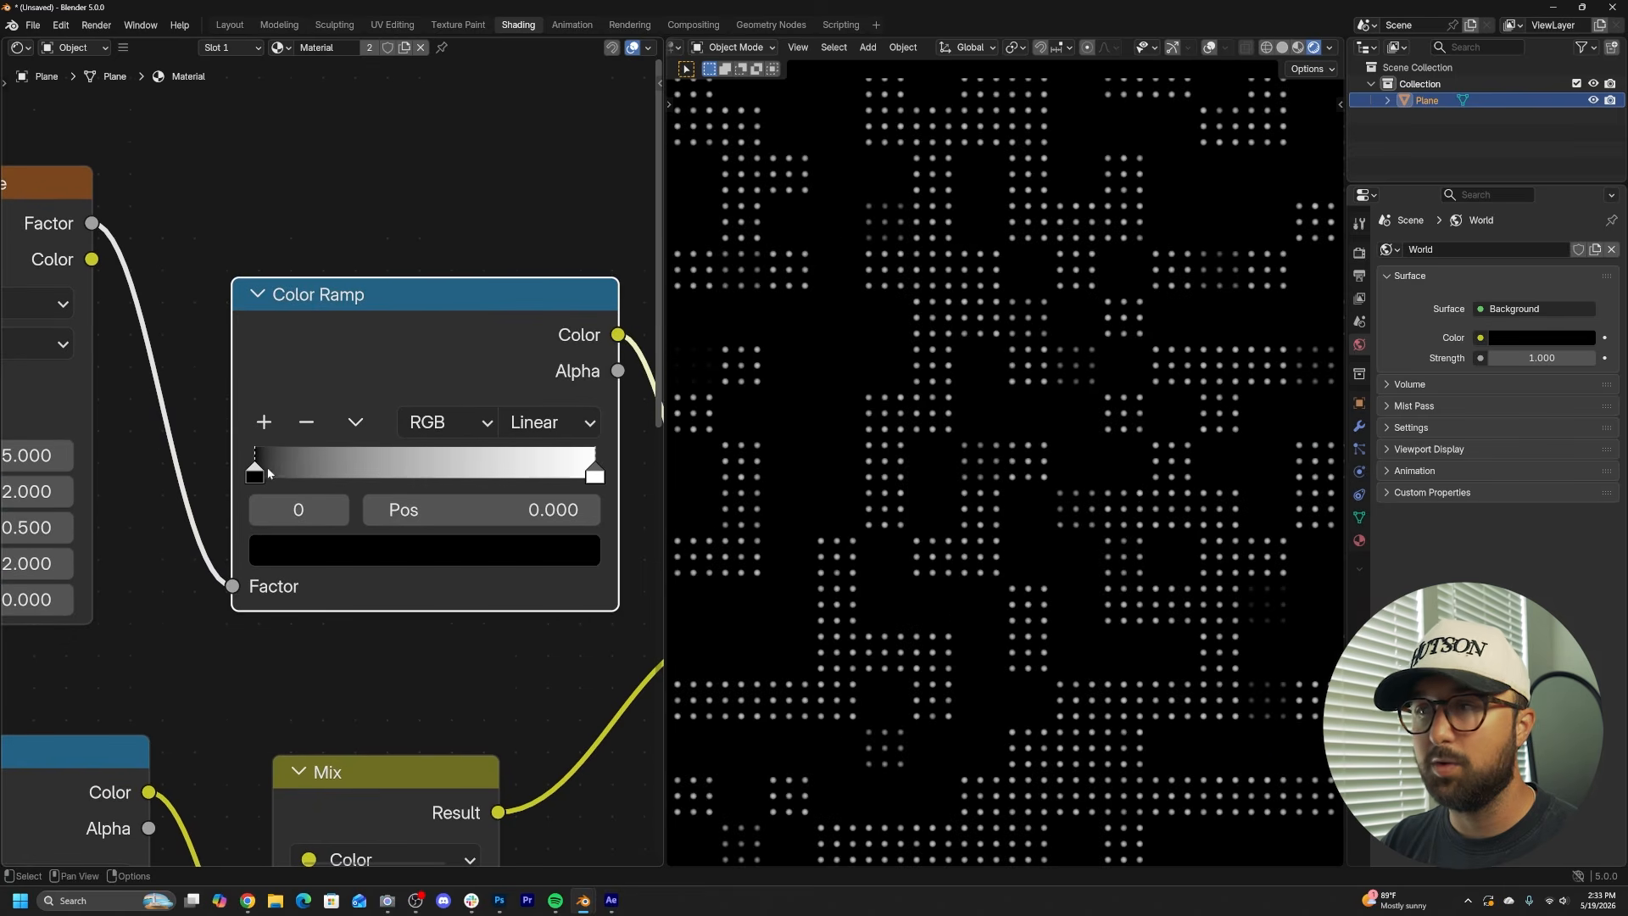
- Move the new Color Ramp's black stop toward the middle and set the Noise Texture's Detail to 0 and Scale to -0.470
left_click_drag(269, 472, 427, 481)
middle_click_drag(207, 526, 512, 528)
left_click_drag(282, 499, 195, 499)
left_click_drag(280, 458, 152, 457)
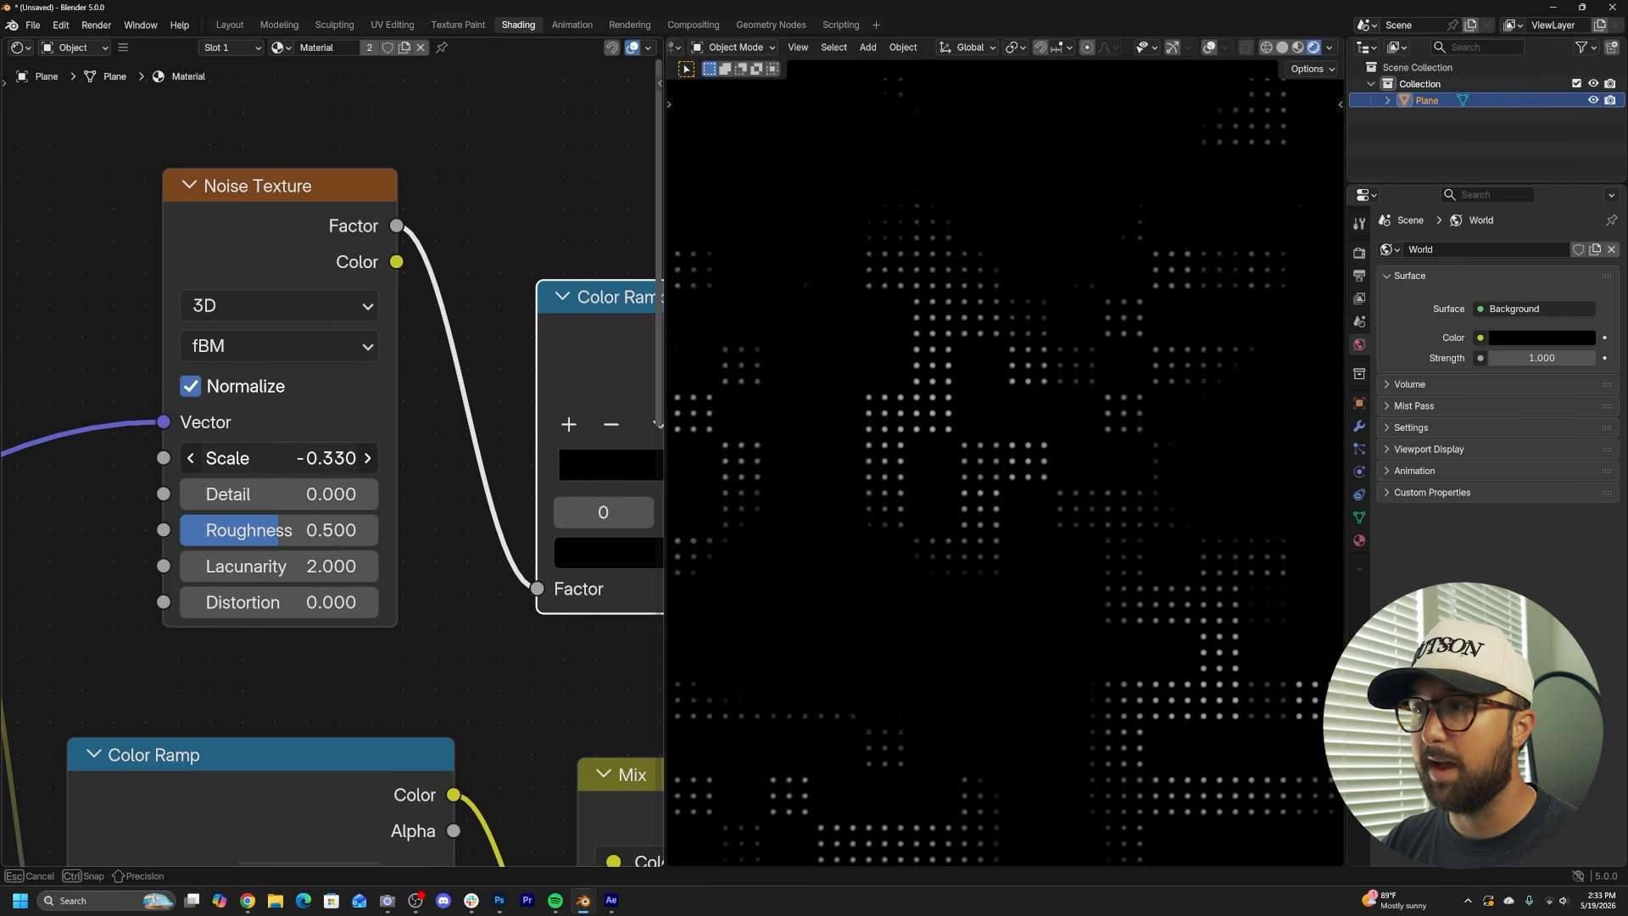
left_click_drag(187, 458, 186, 458)
scroll(1035, 512, "down", 4)
scroll(1035, 512, "up", 4)
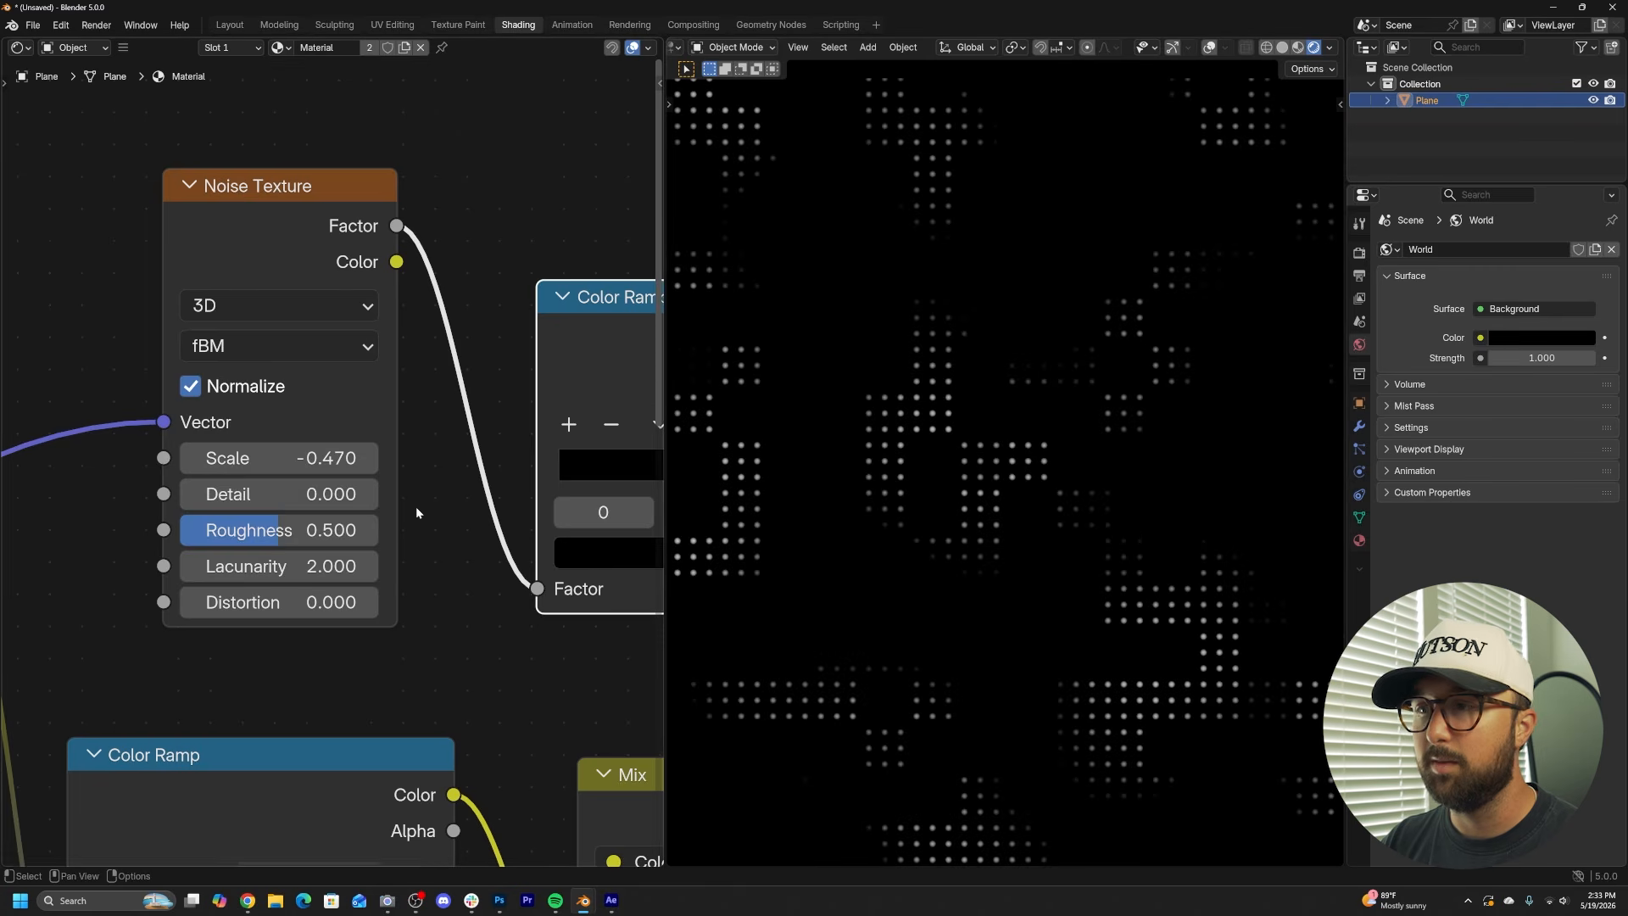
- Lighten the new Color Ramp's black stop to a dark grey
middle_click_drag(415, 509, 193, 507)
middle_click_drag(527, 533, 236, 531)
left_click(291, 543)
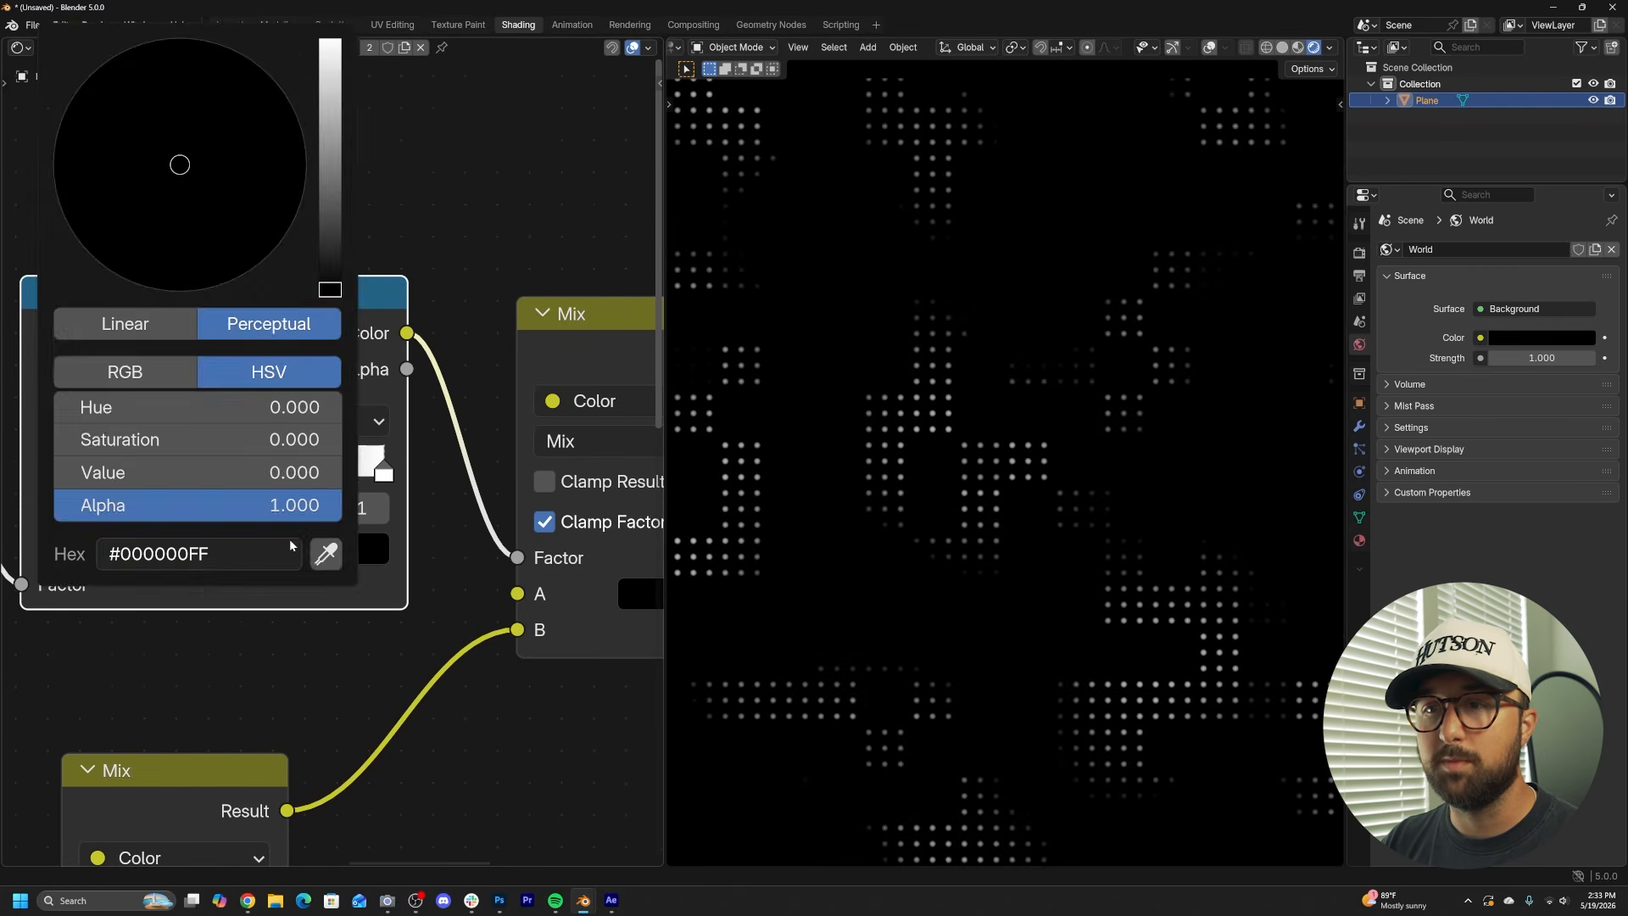
left_click(358, 556)
left_click(357, 556)
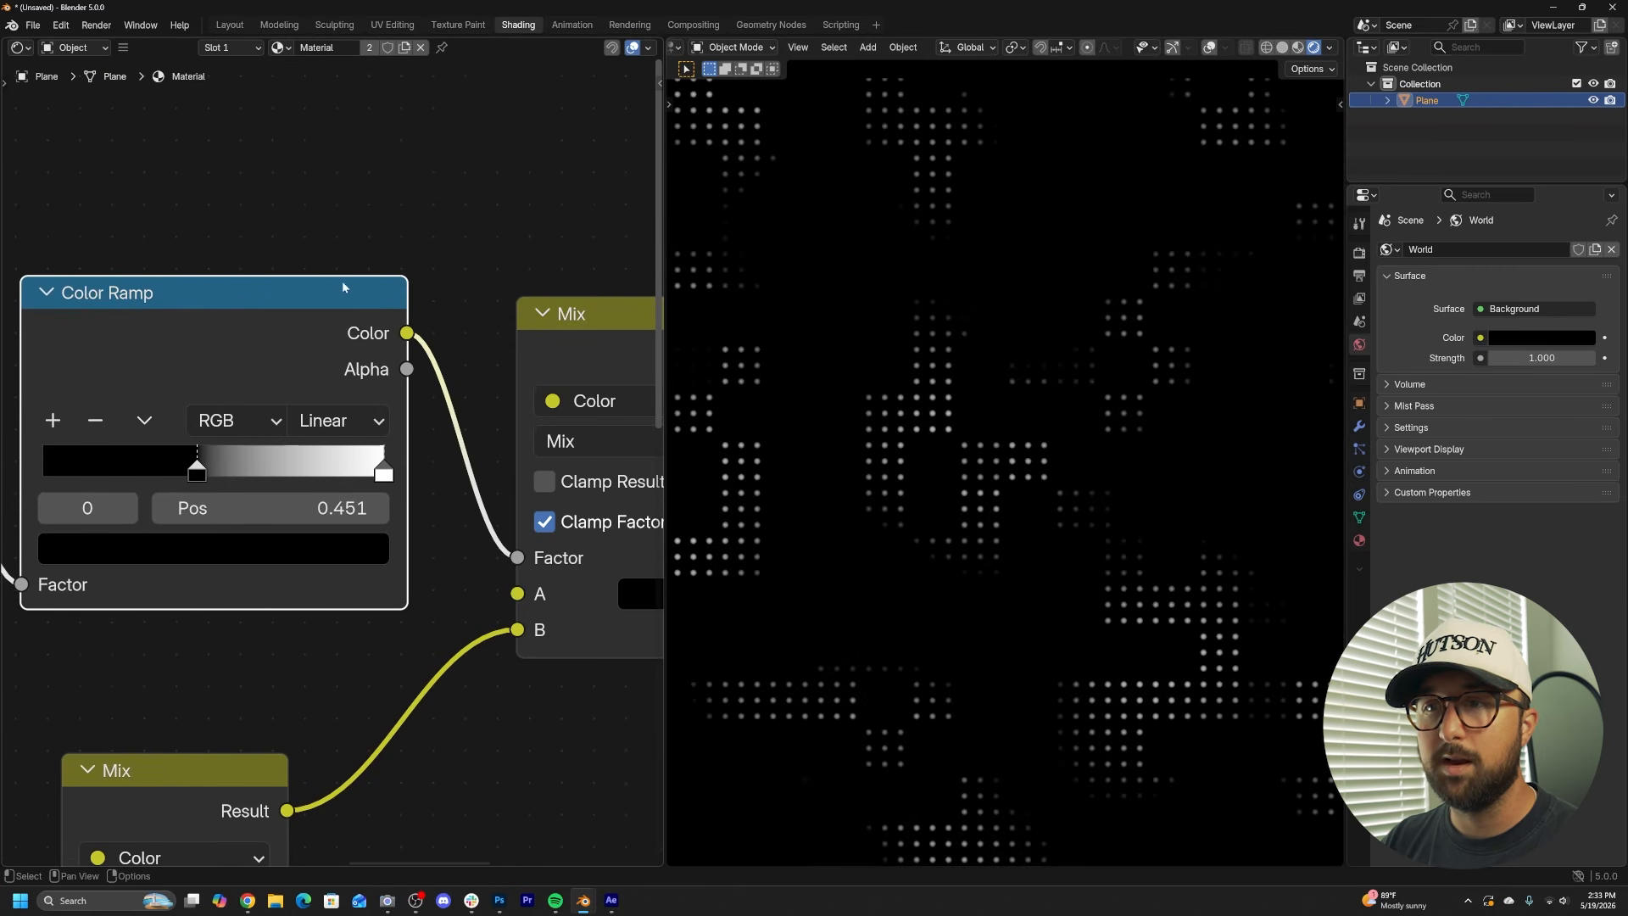
left_click(332, 547)
left_click_drag(331, 290, 332, 223)
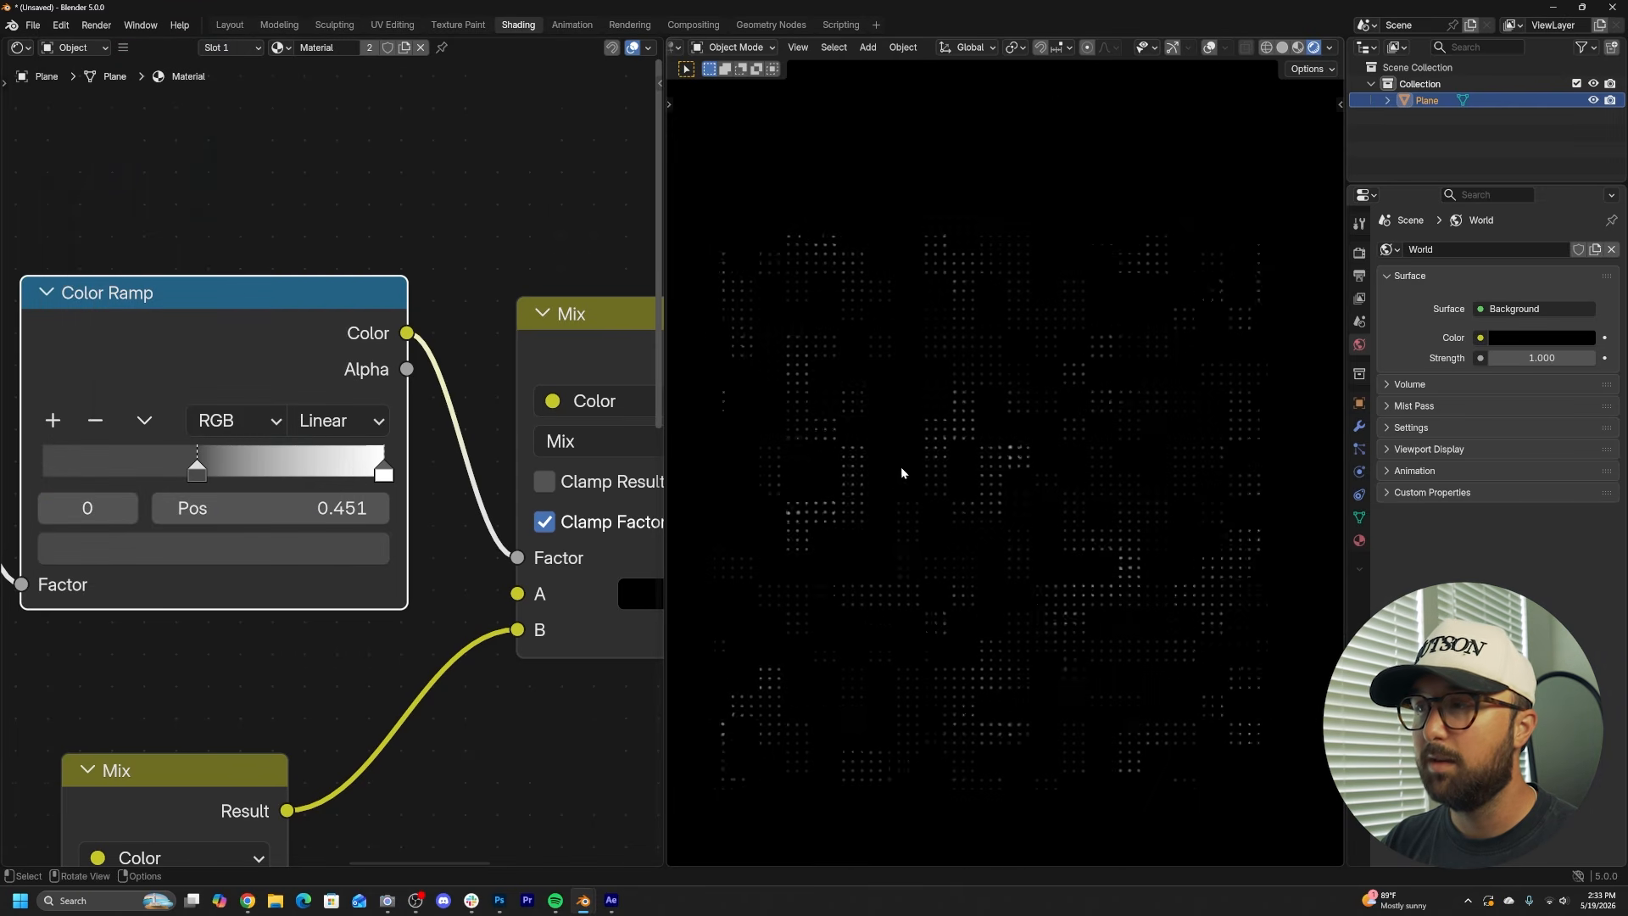
- Set the Emission shader's Strength to 30
middle_click_drag(581, 570, 294, 562)
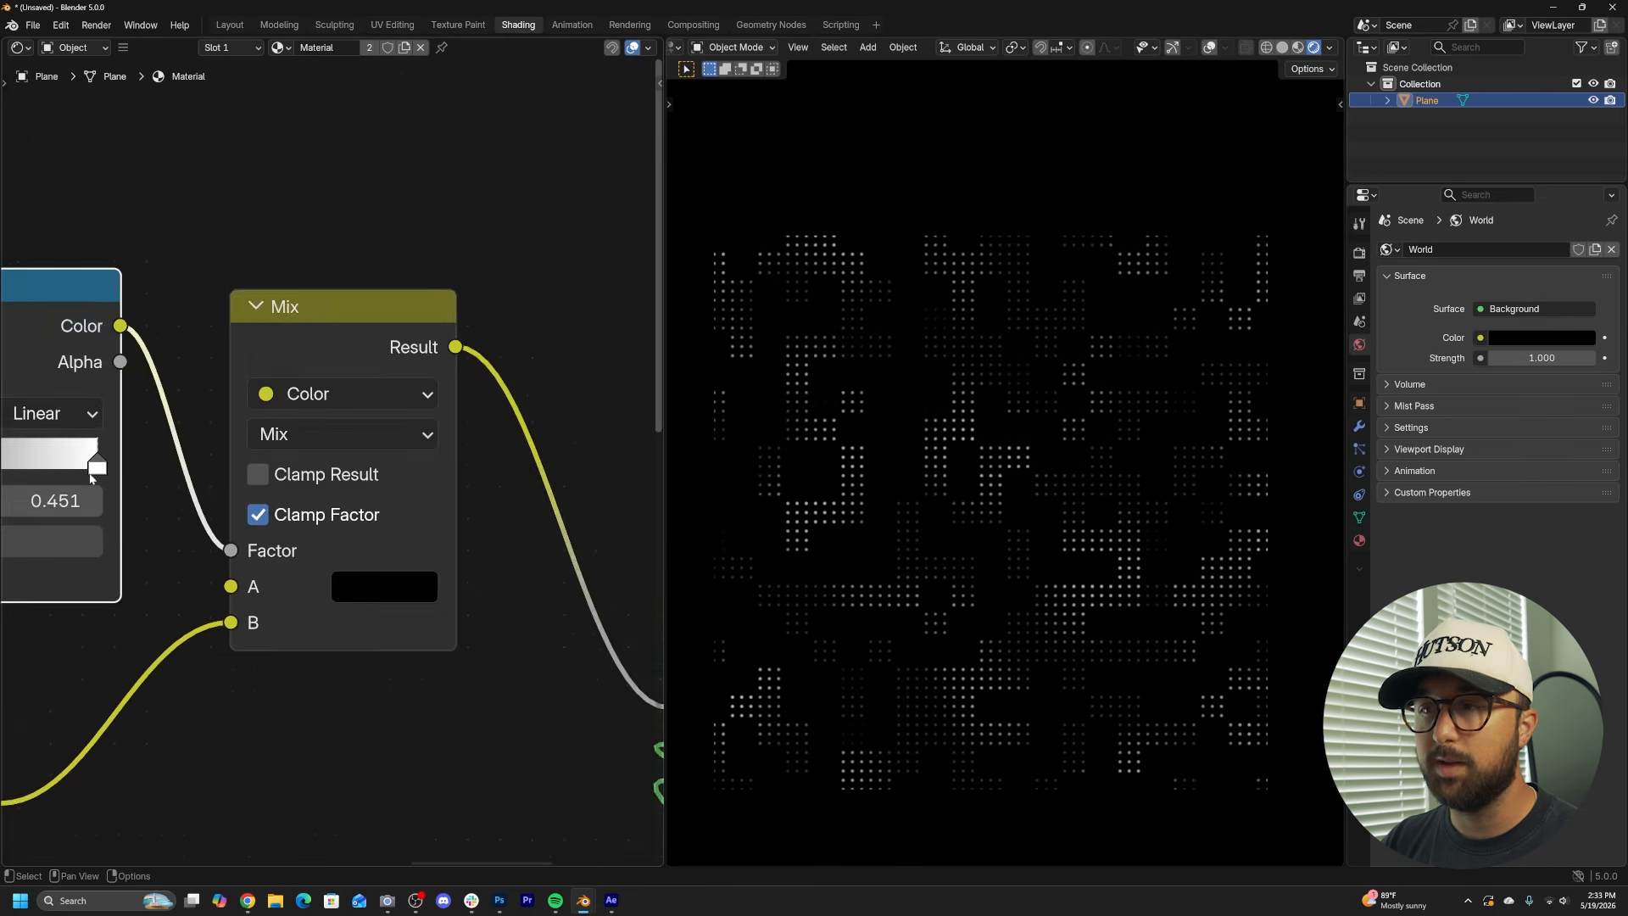
scroll(398, 564, "down", 5)
middle_click_drag(403, 564, 177, 449)
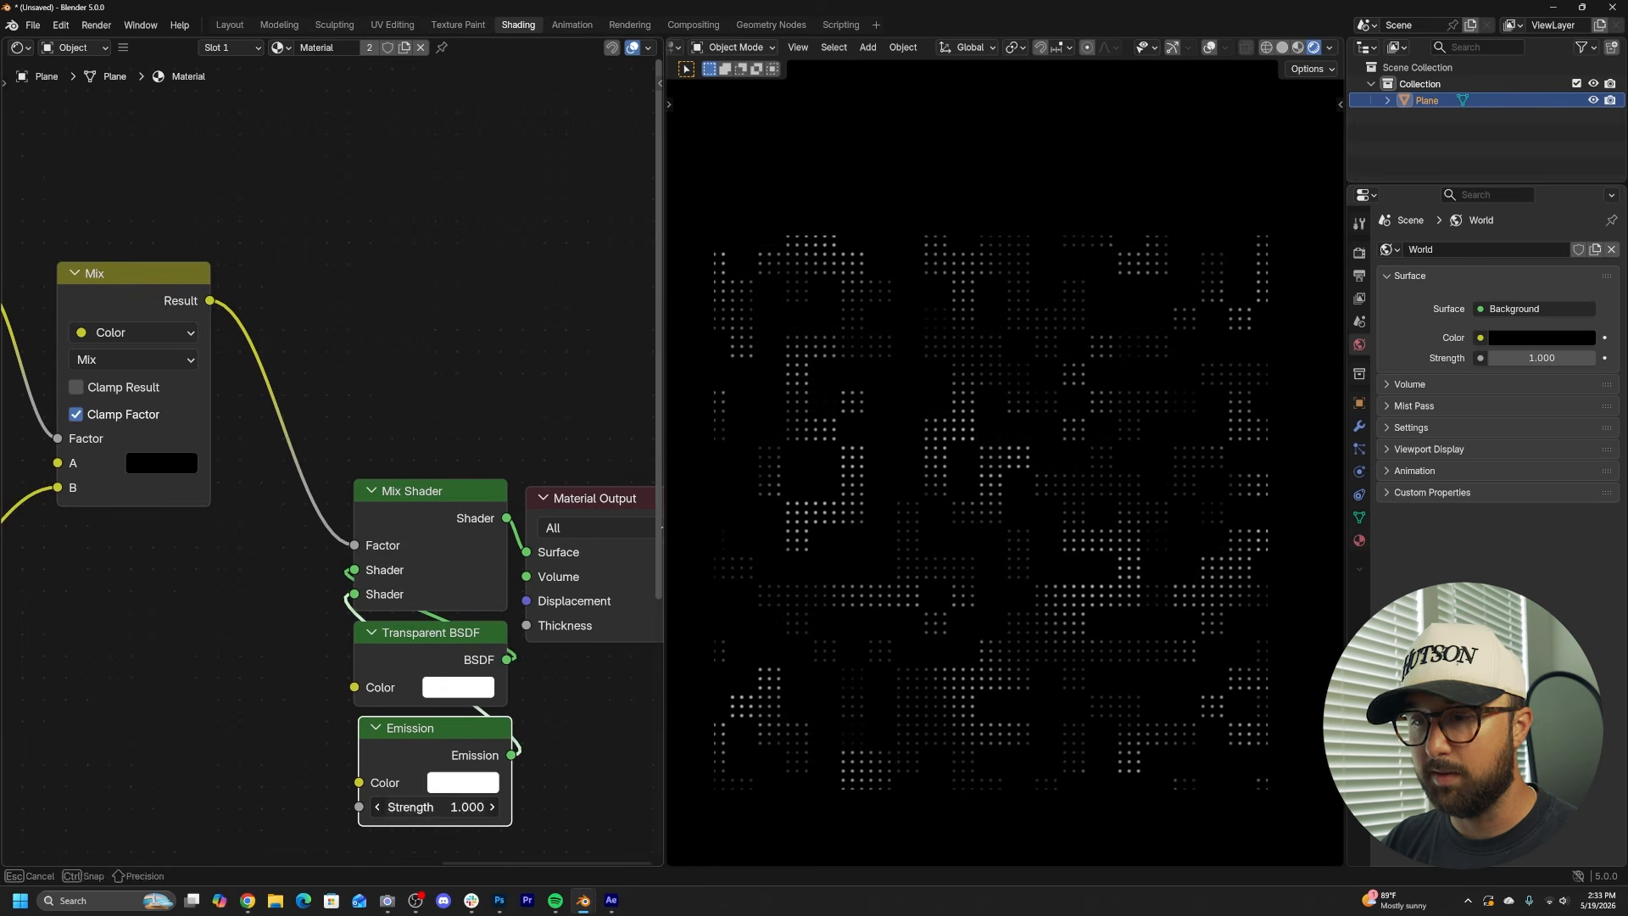
left_click(448, 807)
type("30")
key("Return")
- Darken the new Color Ramp's grey stop to near black and move it to position 0.501
middle_click_drag(250, 518, 429, 567)
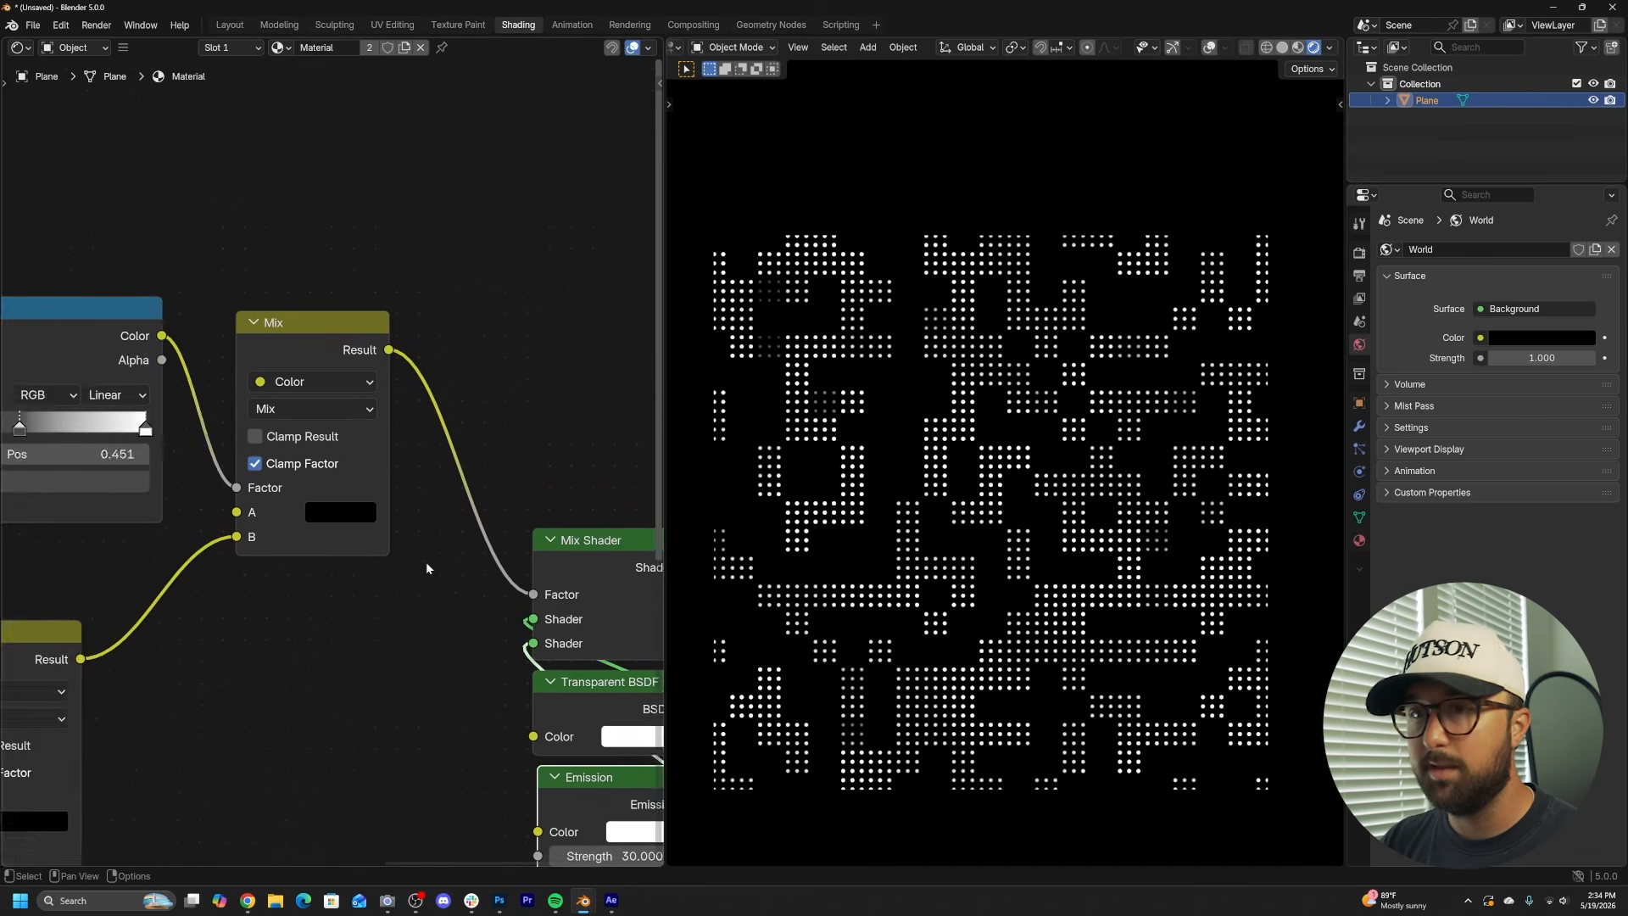
scroll(424, 561, "up", 4)
middle_click_drag(203, 458, 628, 540)
left_click(381, 547)
left_click_drag(432, 205, 456, 303)
scroll(475, 441, "up", 3)
left_click(451, 552)
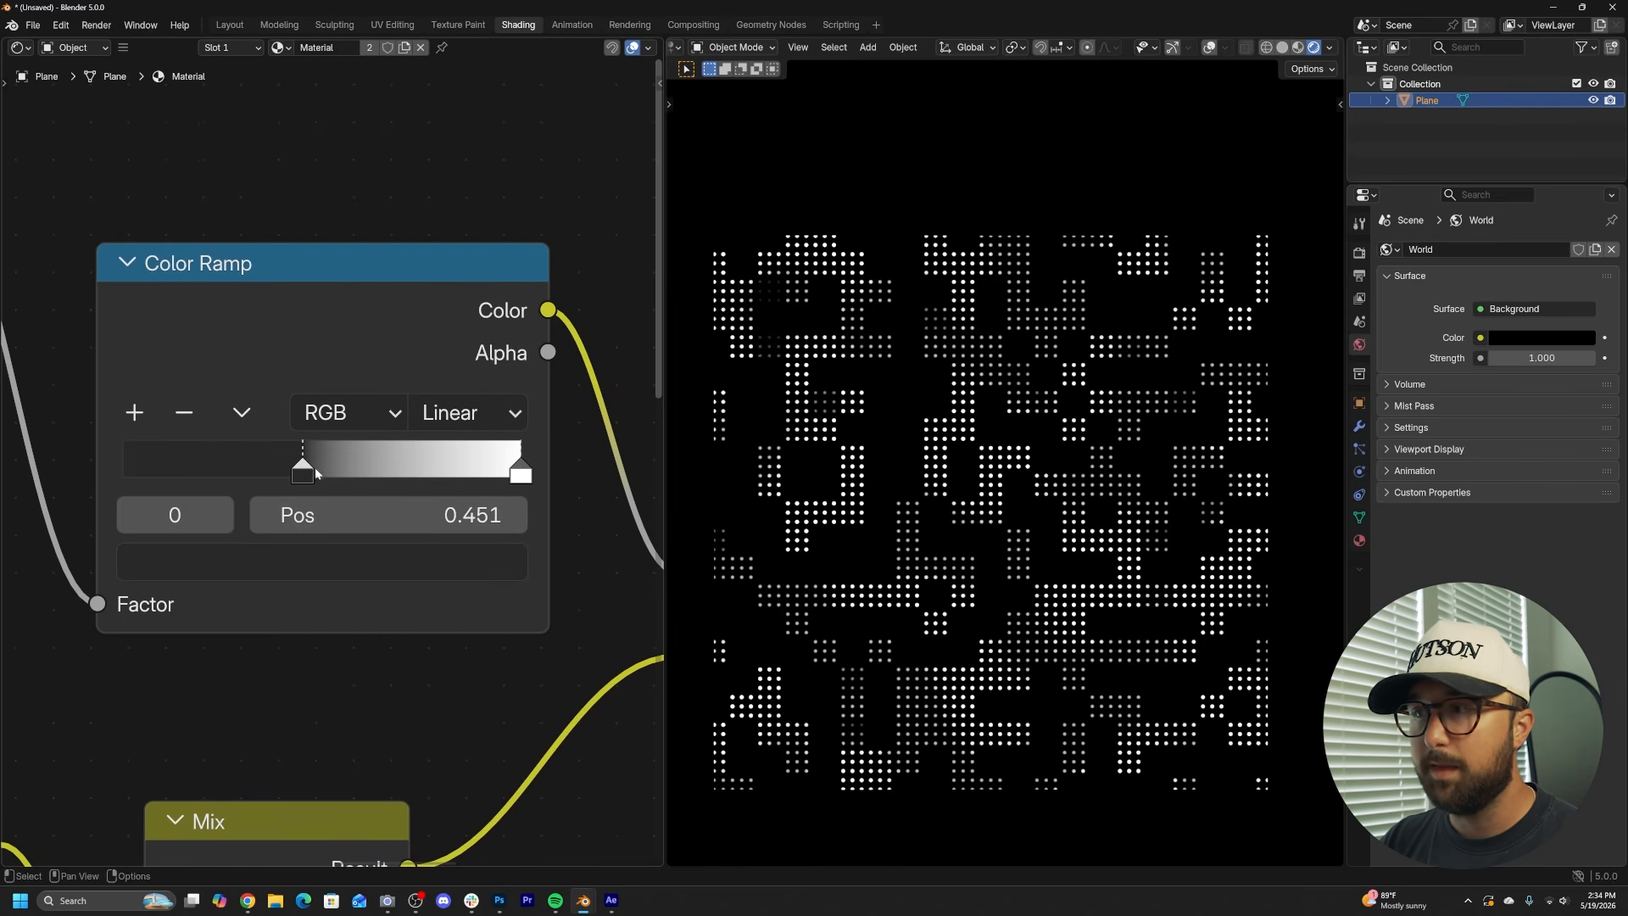
mouse_move(314, 475)
left_mouse_down()
mouse_move(417, 477)
mouse_move(343, 480)
left_mouse_up()
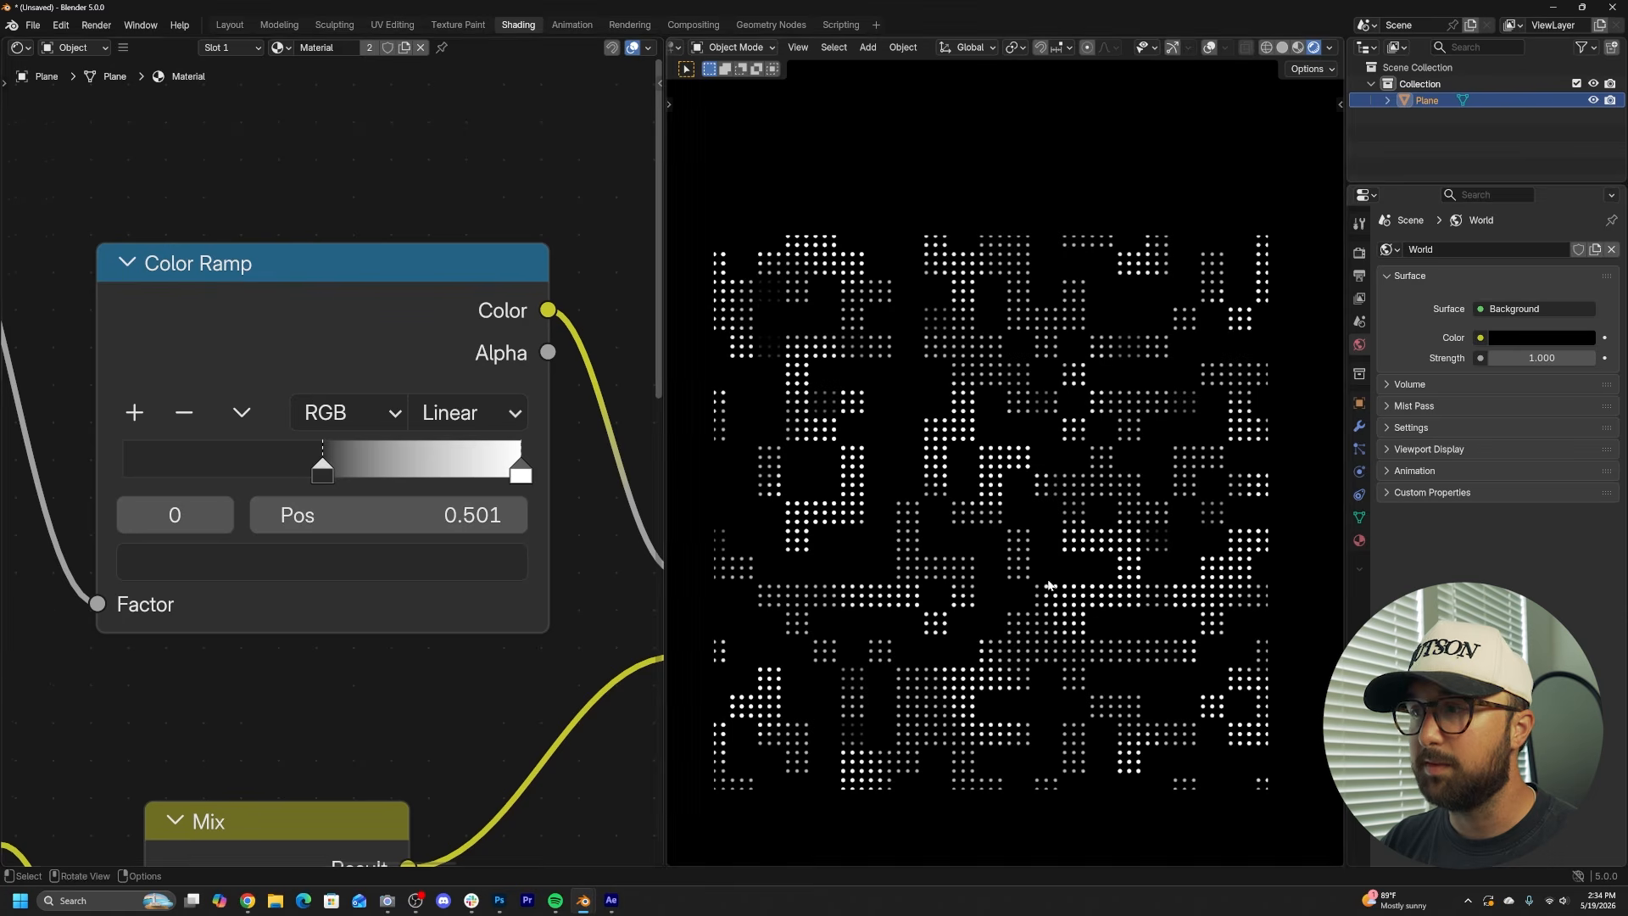
left_click(360, 572)
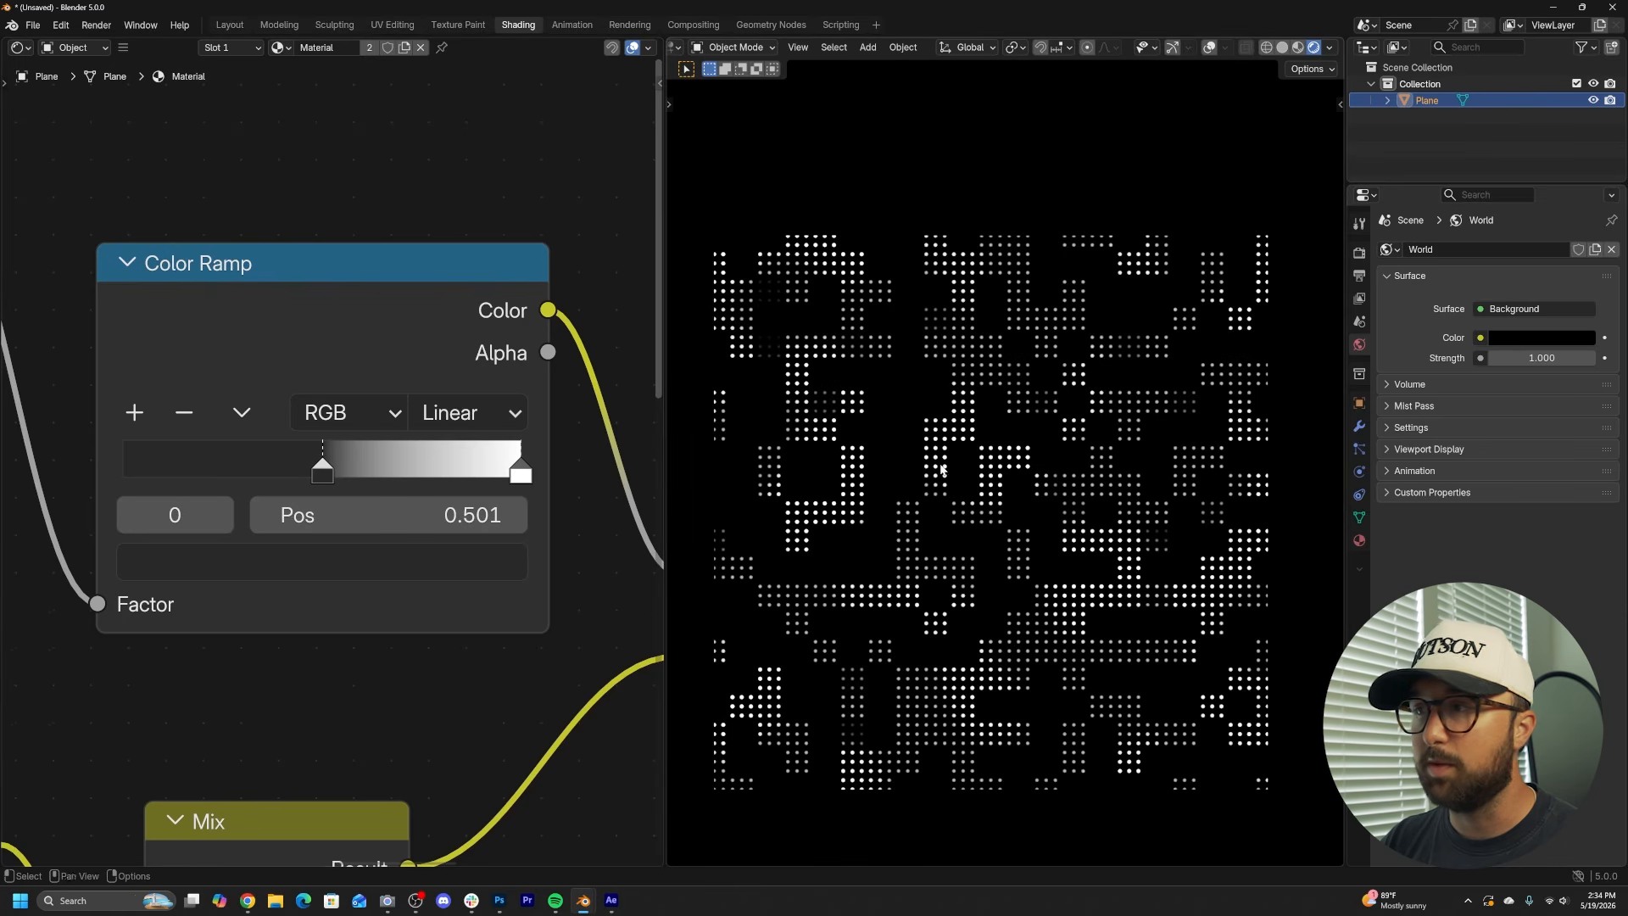
- Set the viewport shading's Compositor option to Always
scroll(981, 472, "up", 3)
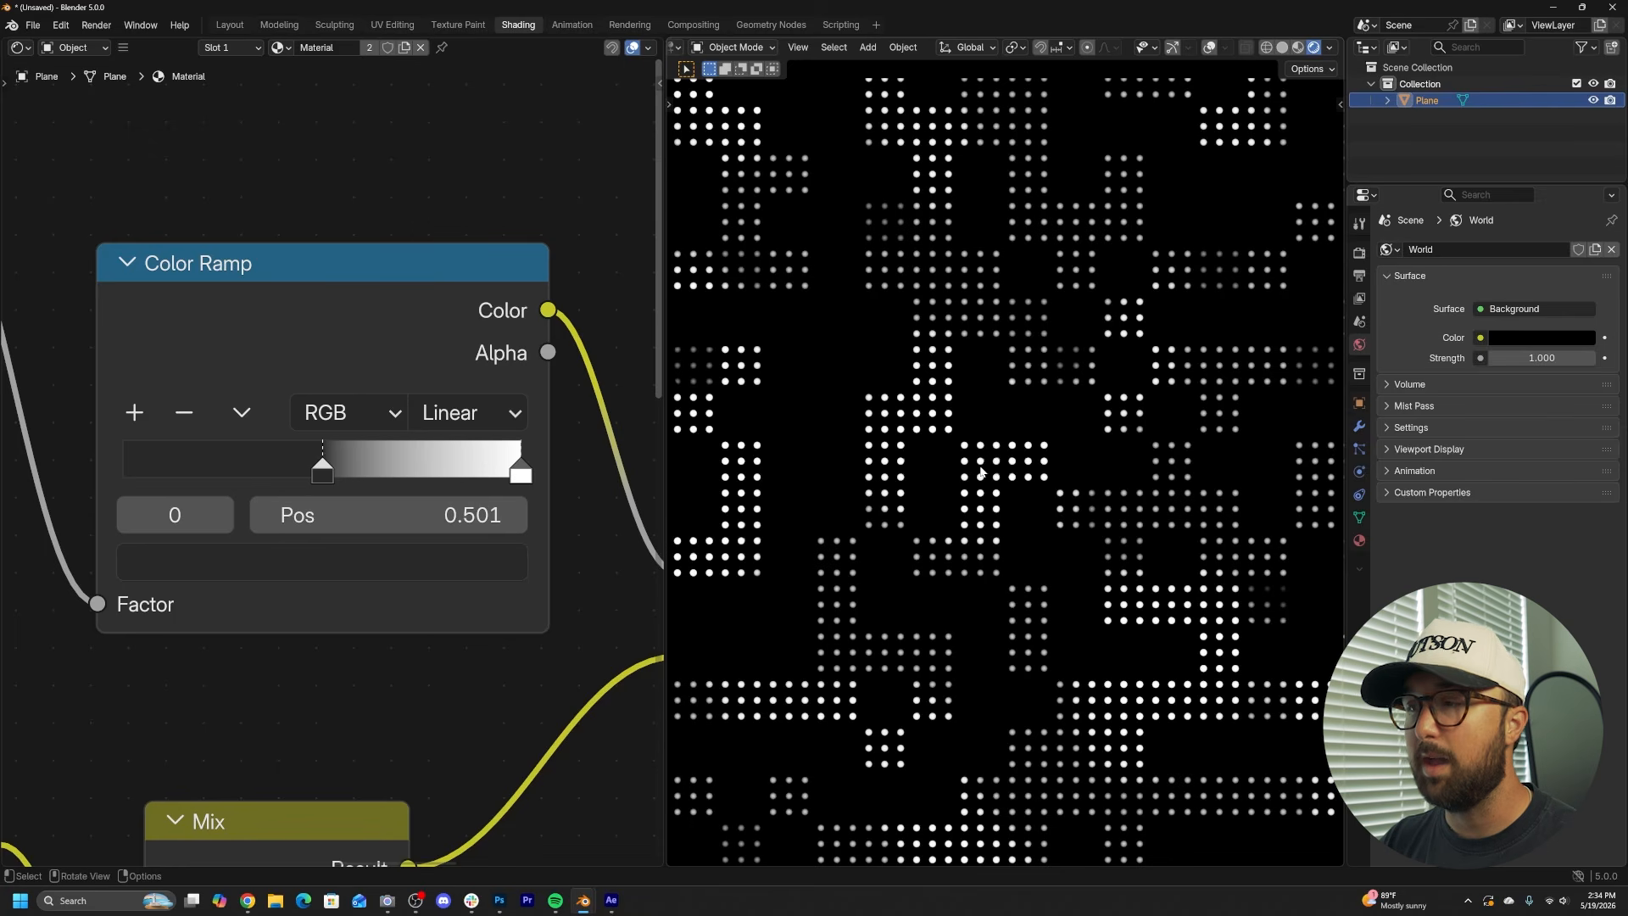
scroll(1077, 204, "down", 1)
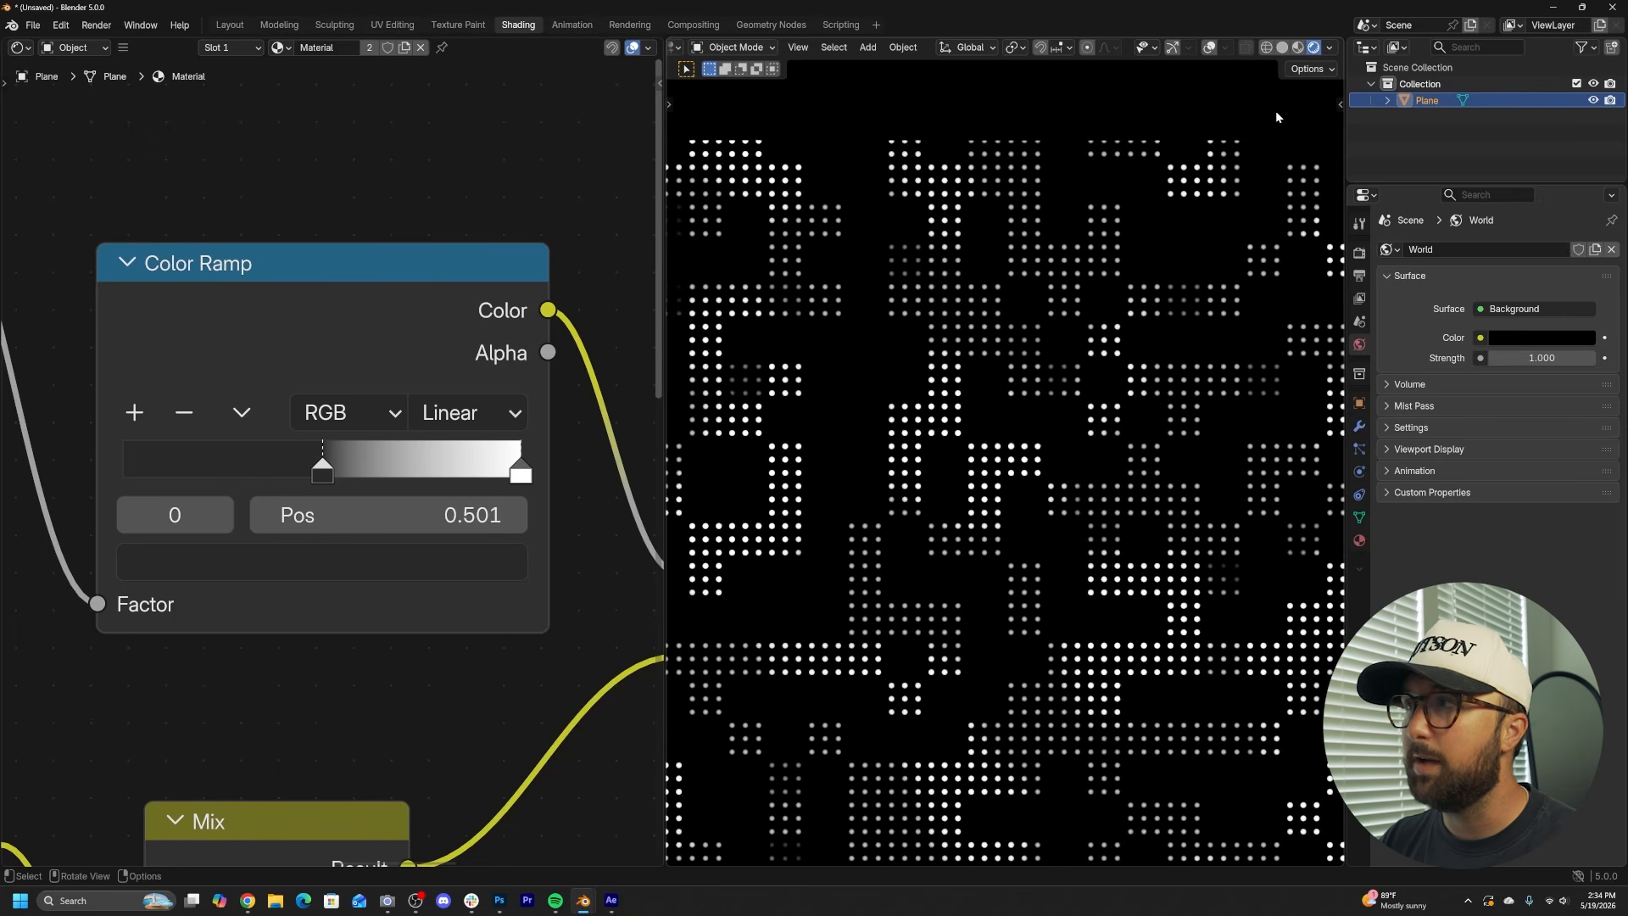
left_click(1331, 47)
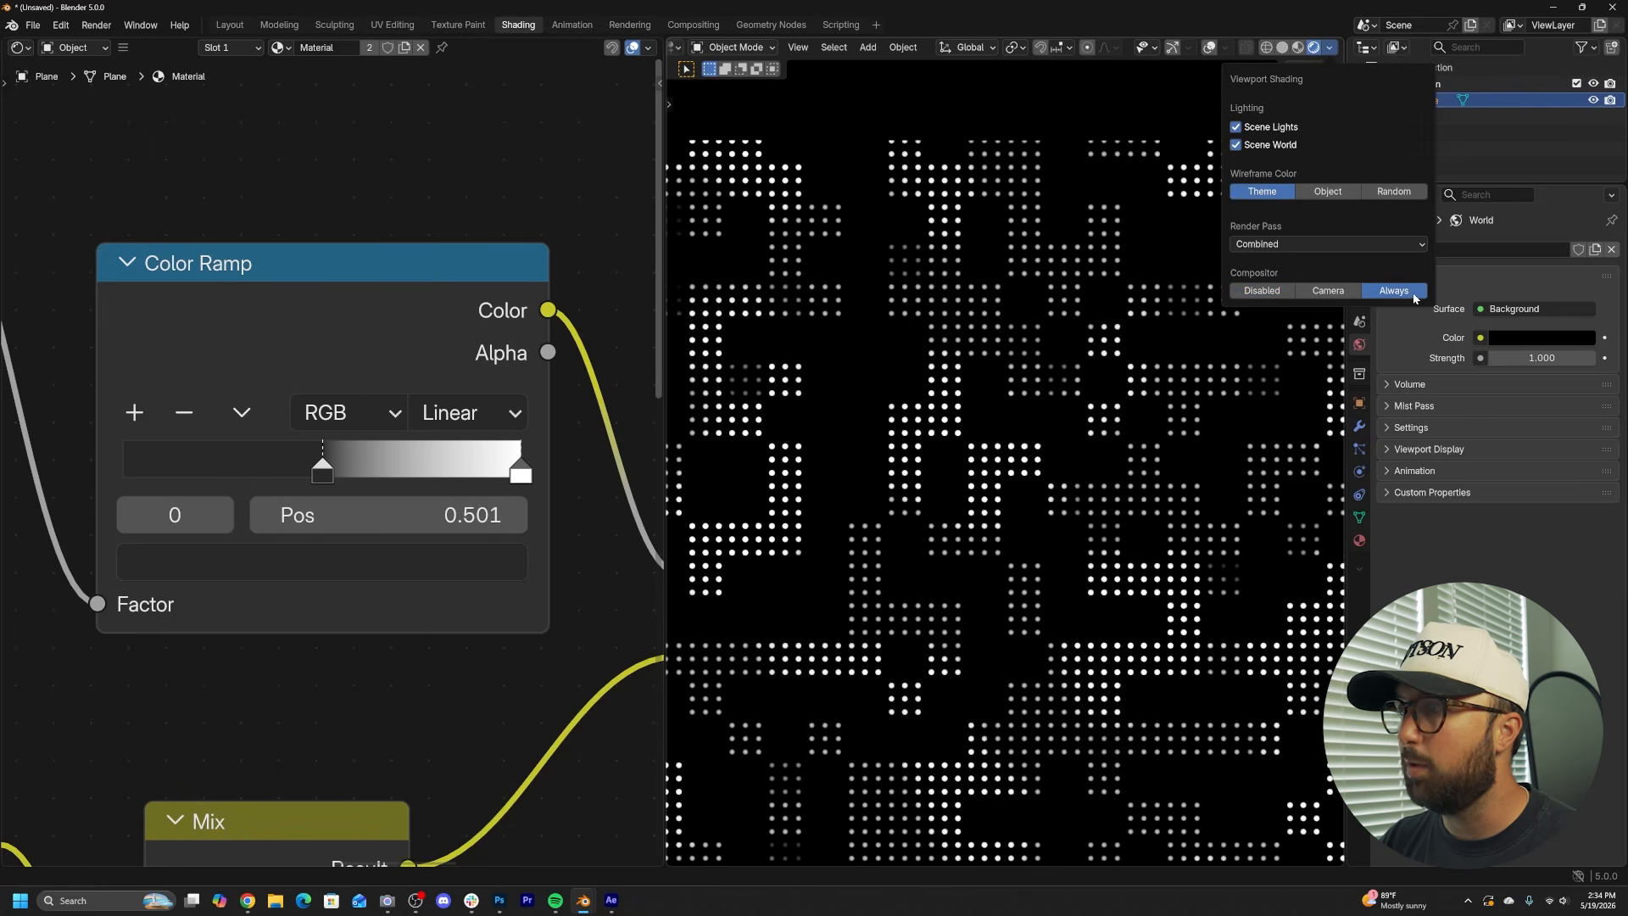
middle_click_drag(1040, 487, 1043, 434, "shift")
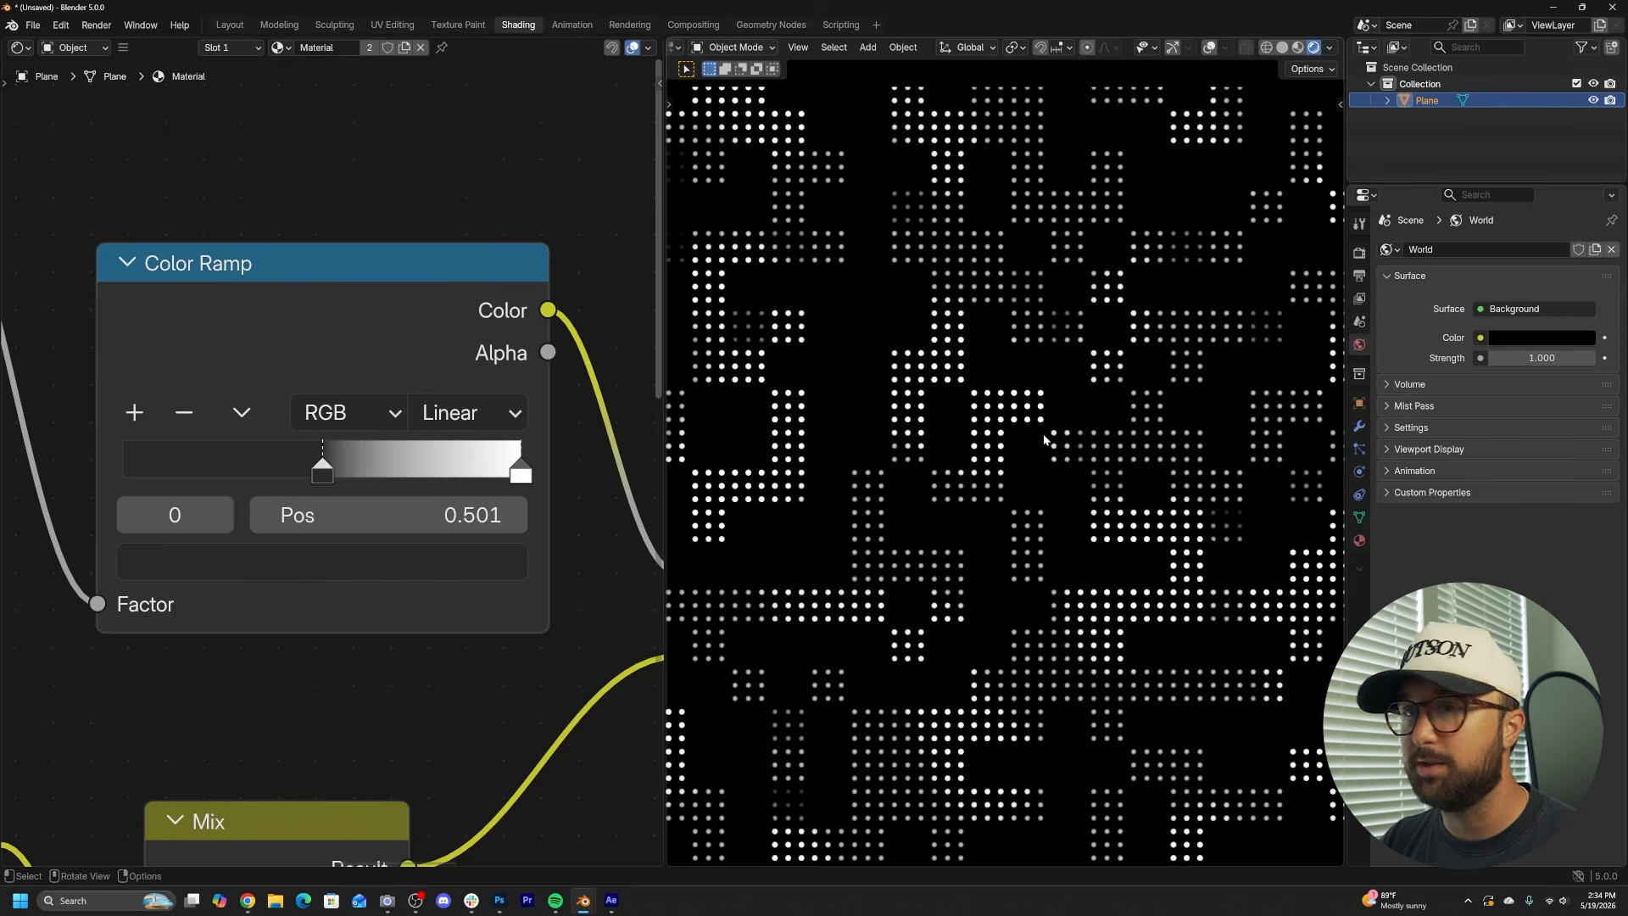
- Switch the Shader Editor area to the Compositor and create a new compositing node tree
left_click(22, 49)
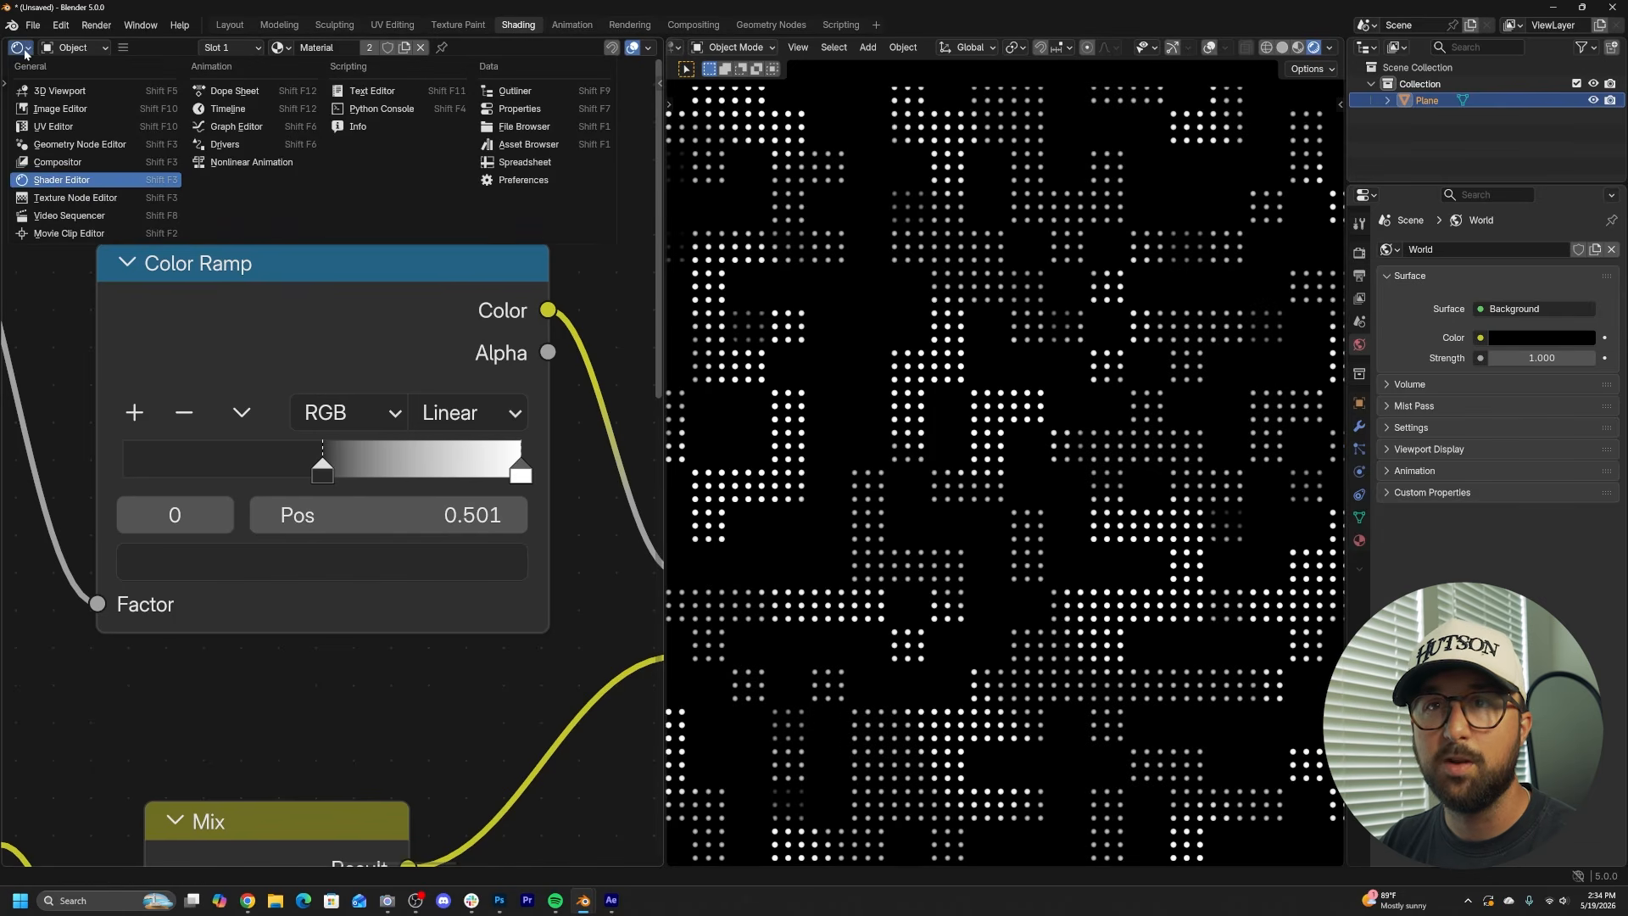
left_click(89, 168)
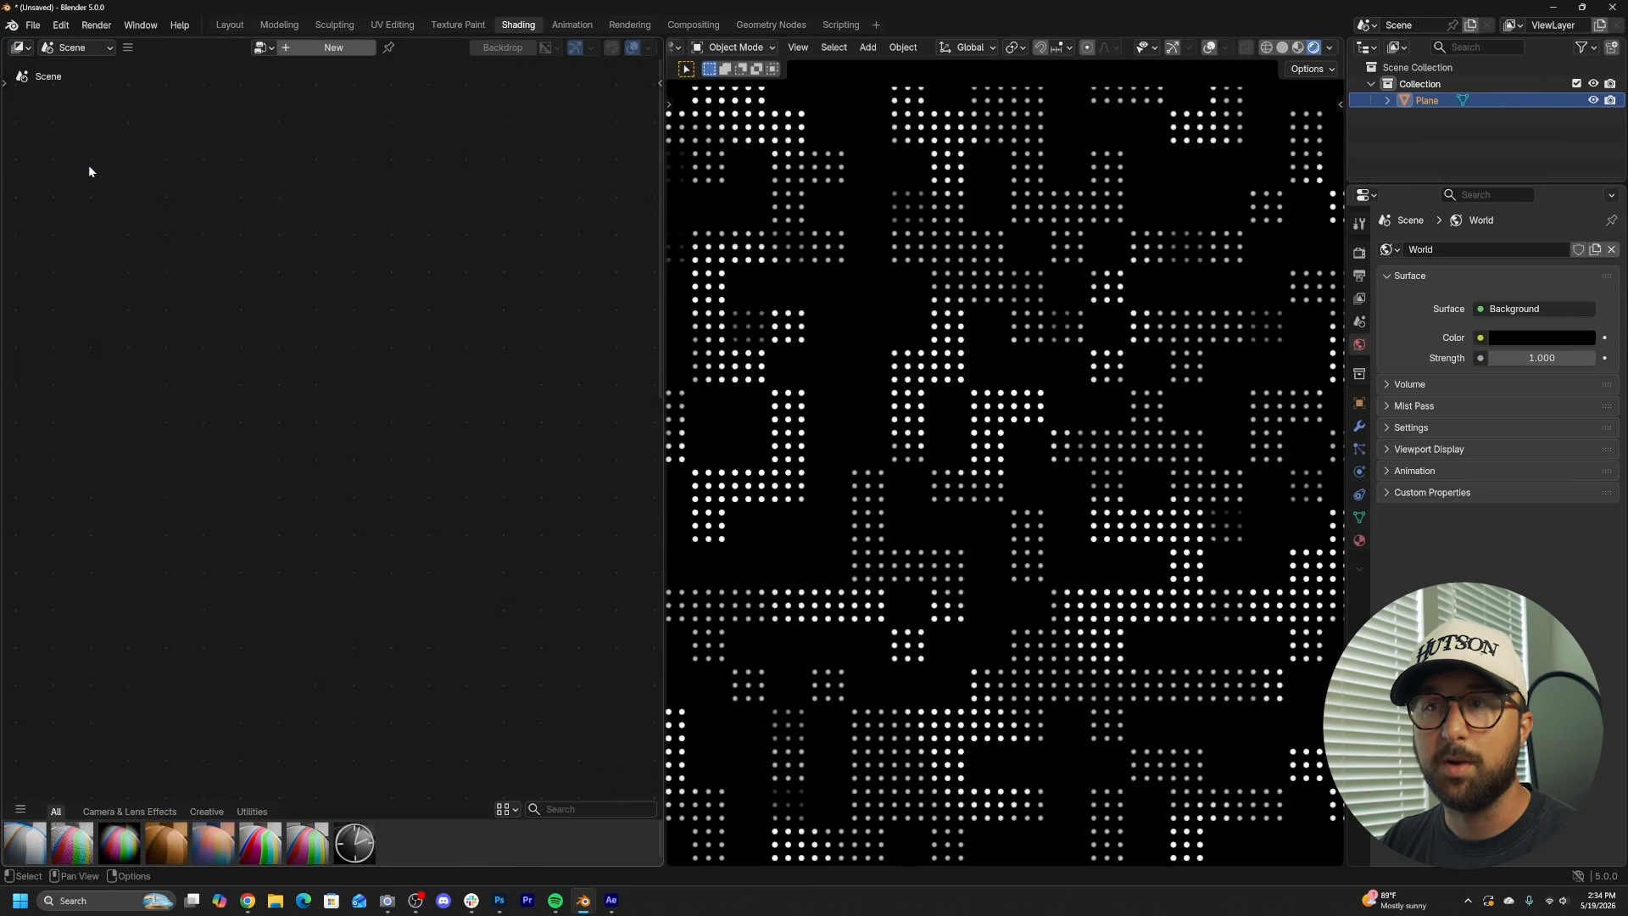
left_click(330, 49)
- Add a Glare node on the link between the Render Layers image and the outputs
key("shift+a")
left_click(333, 391)
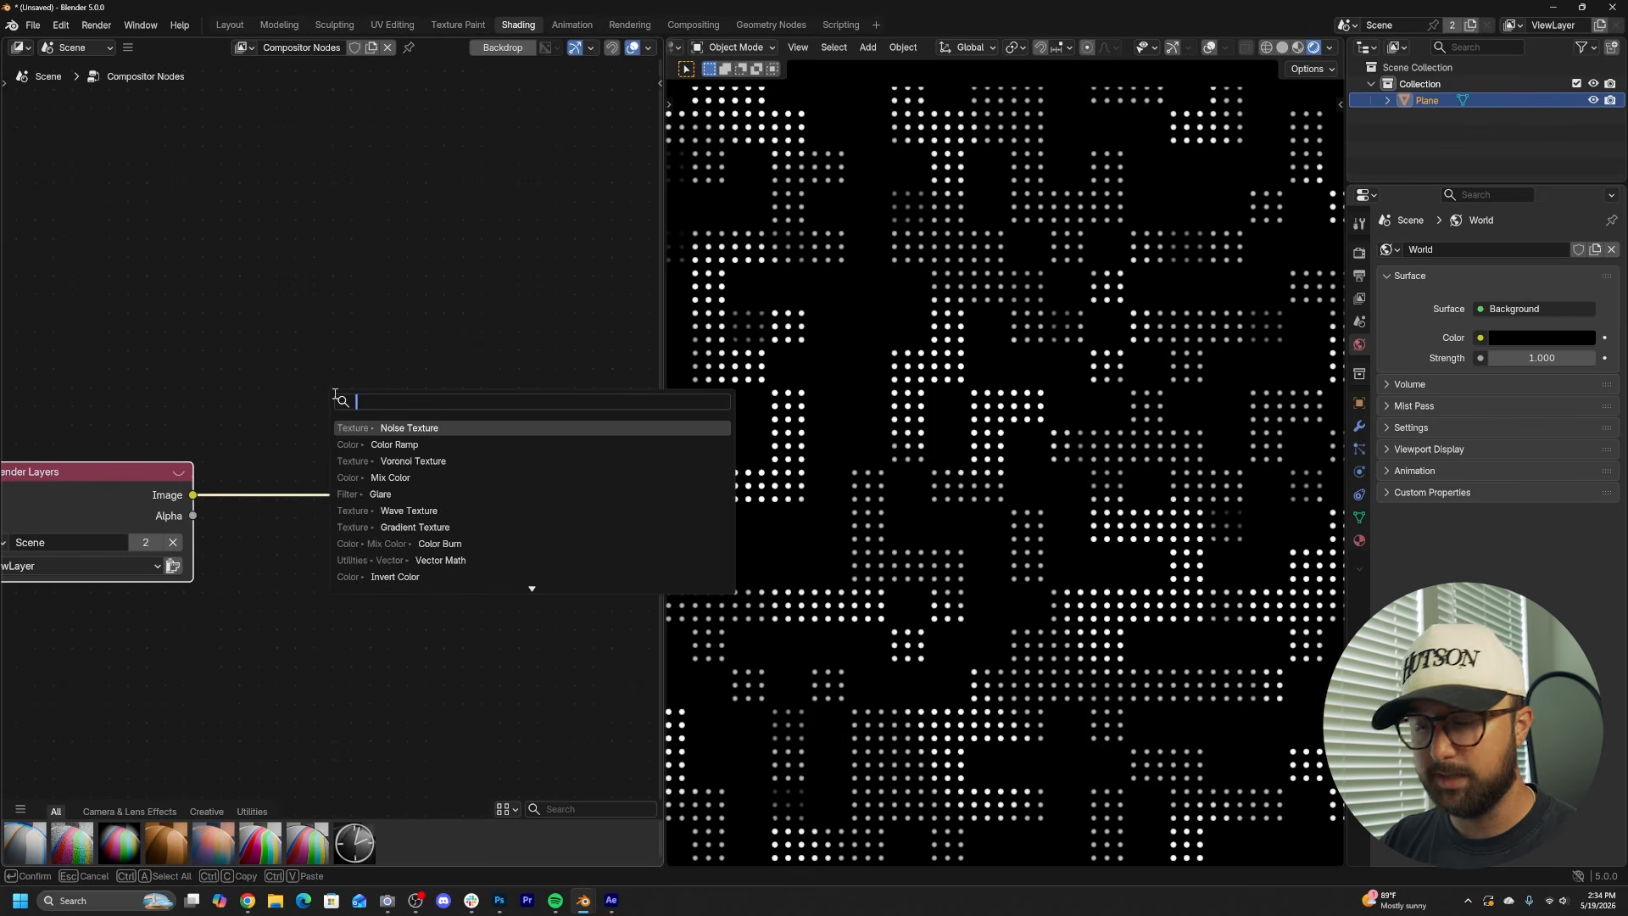
type("g")
key("Return")
left_click(223, 438)
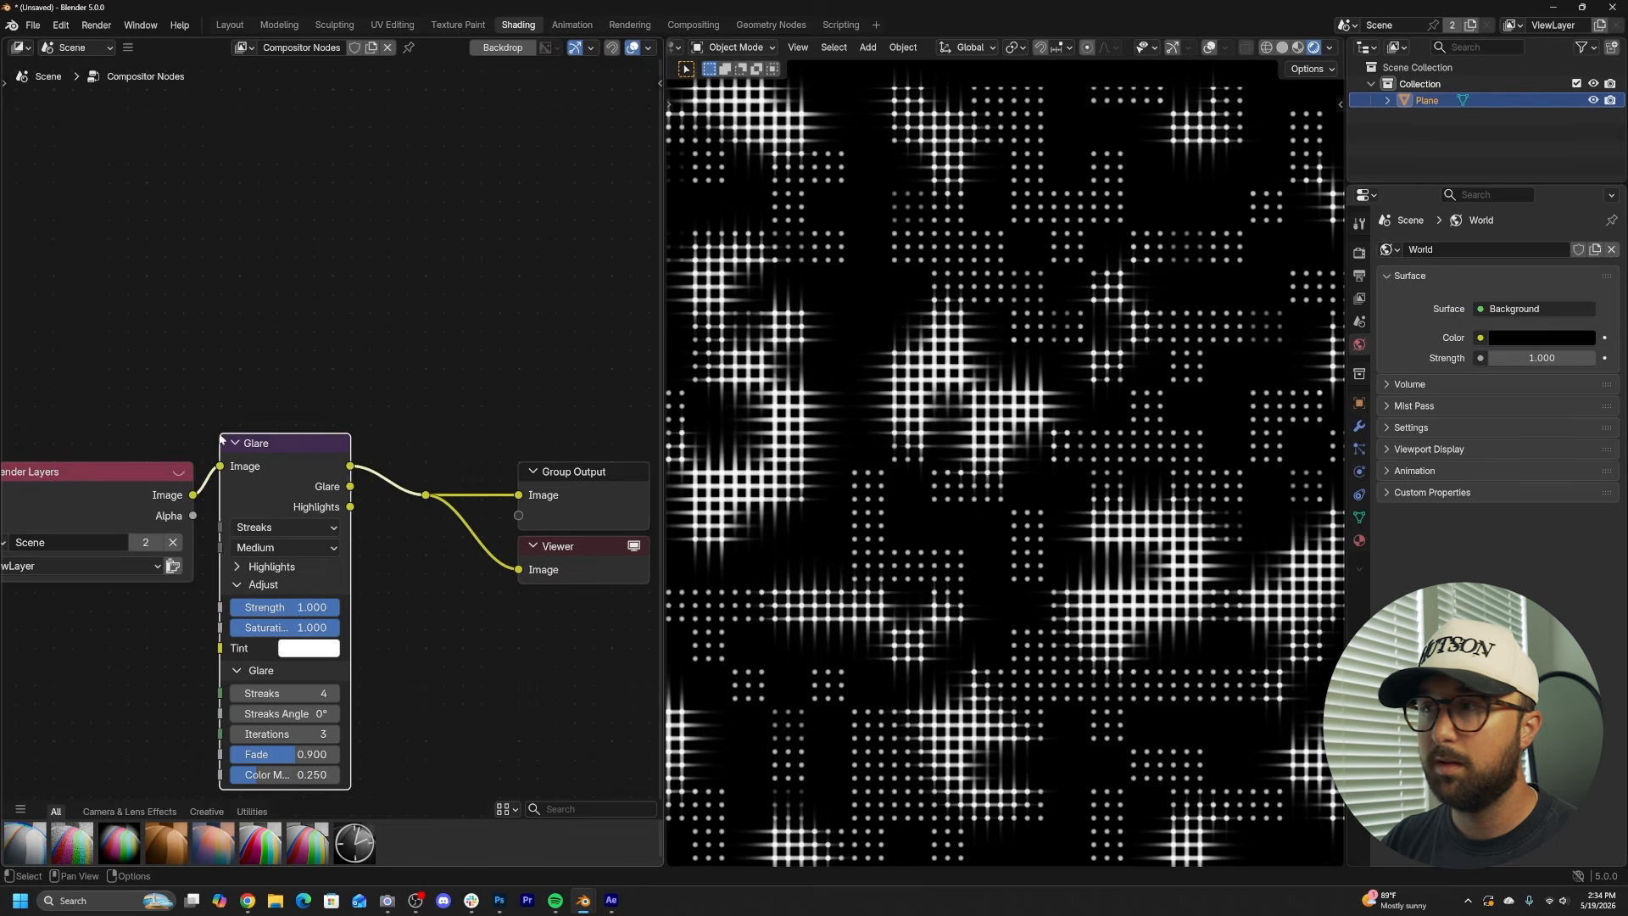
- Set the Glare node's type to Bloom
scroll(260, 527, "up", 5)
left_click(266, 561)
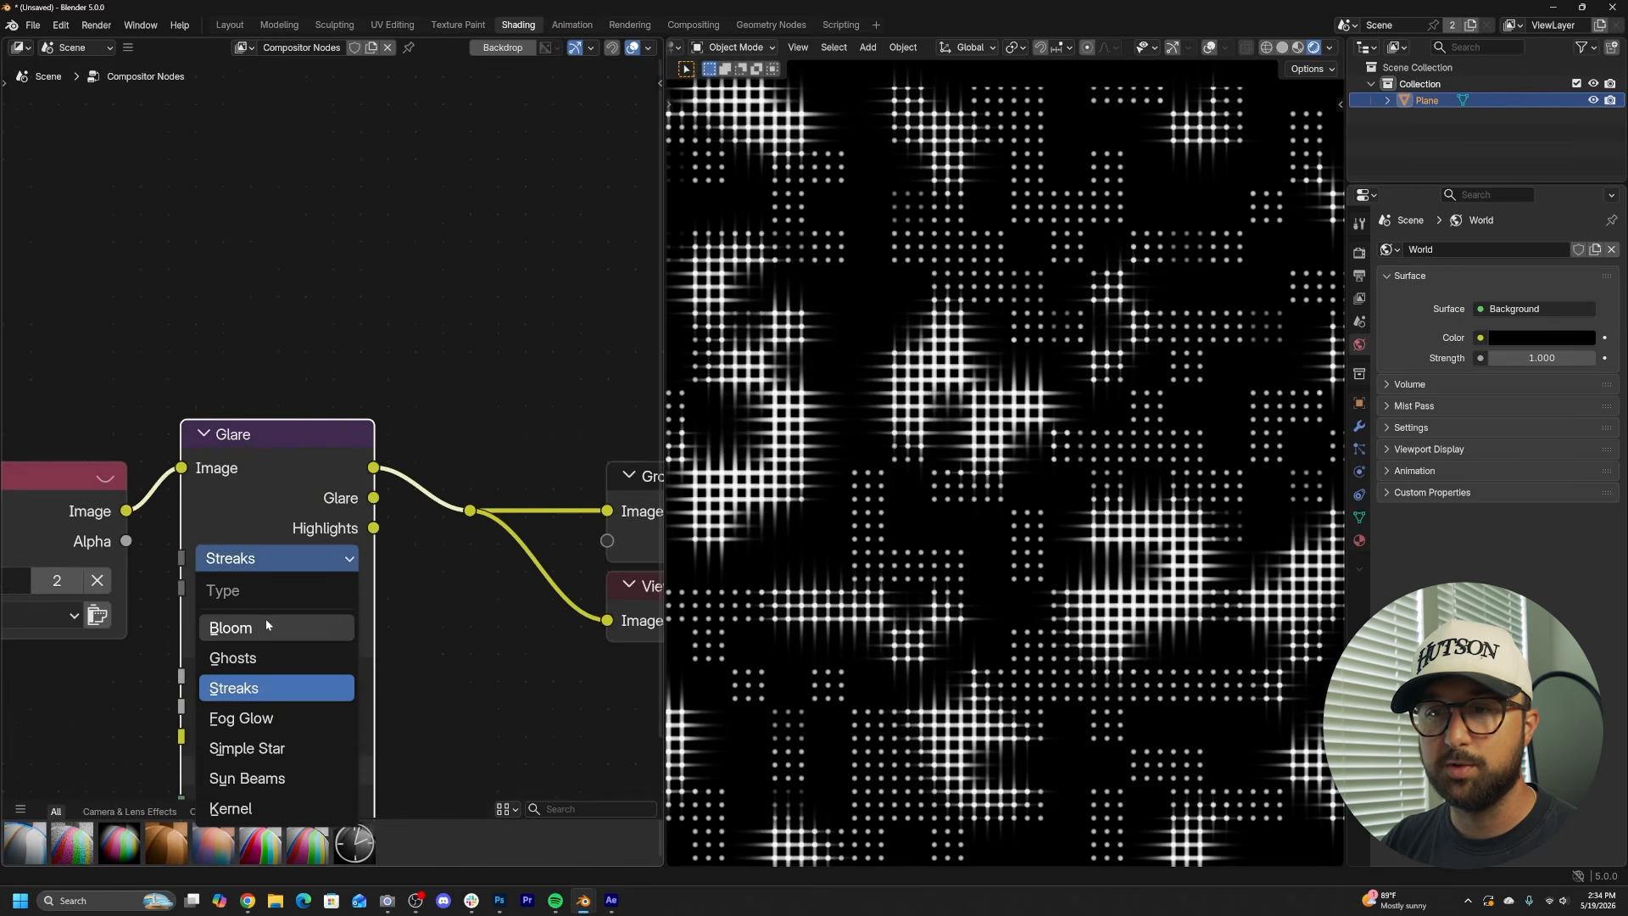
left_click(266, 618)
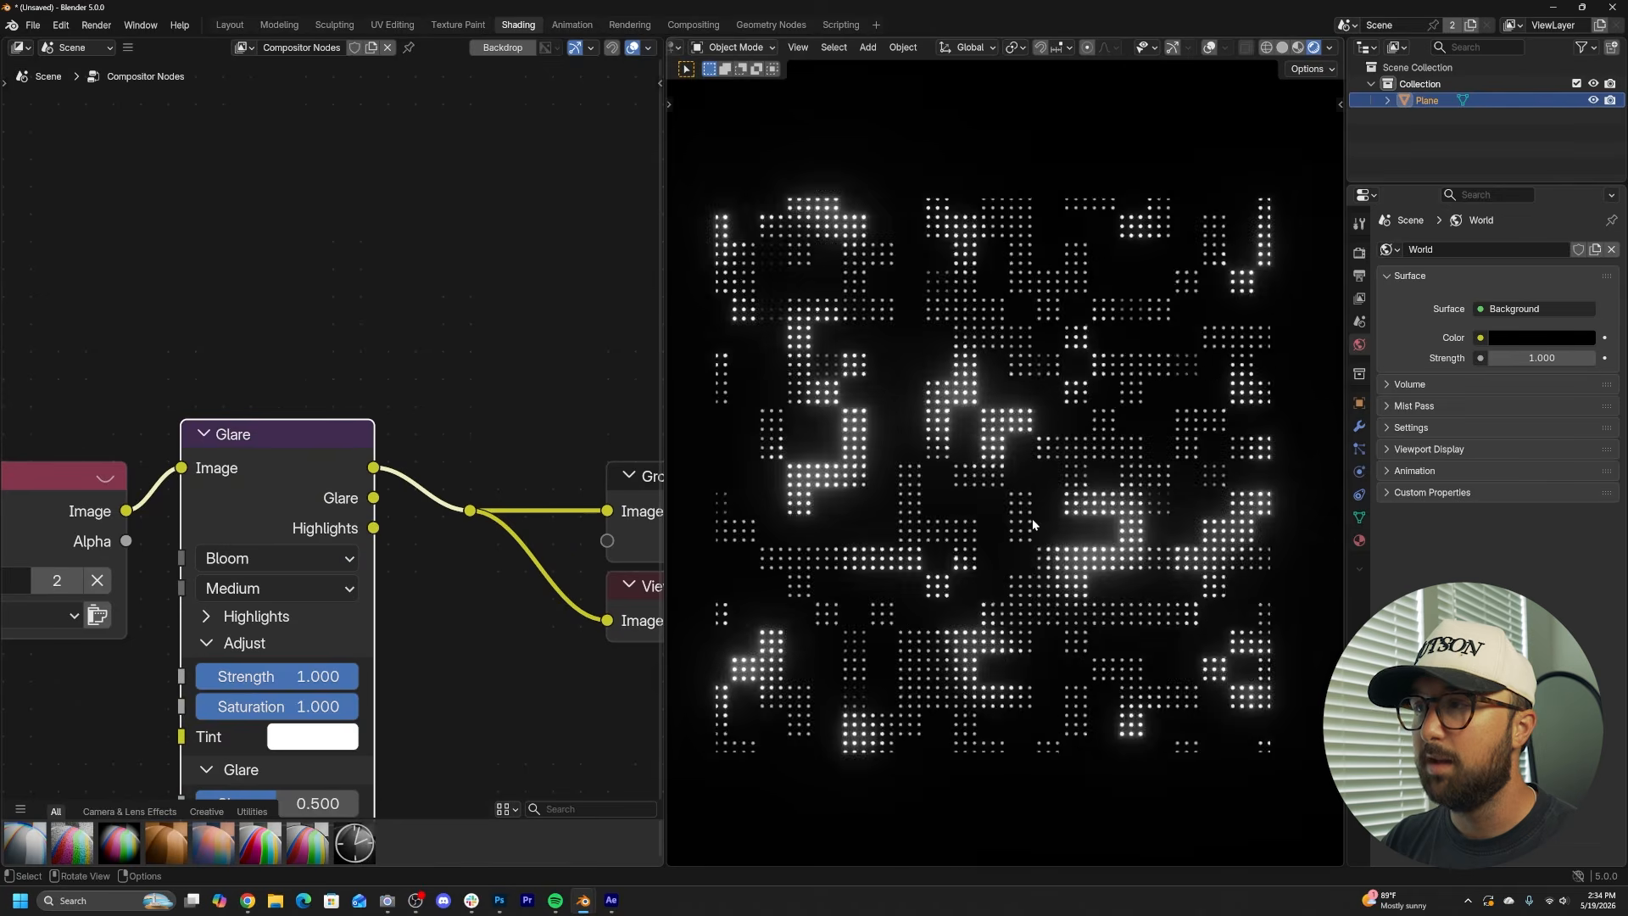
scroll(1031, 518, "up", 3)
- Add a second Glare node on the link right after the Bloom Glare
key("shift+a")
left_click(473, 271)
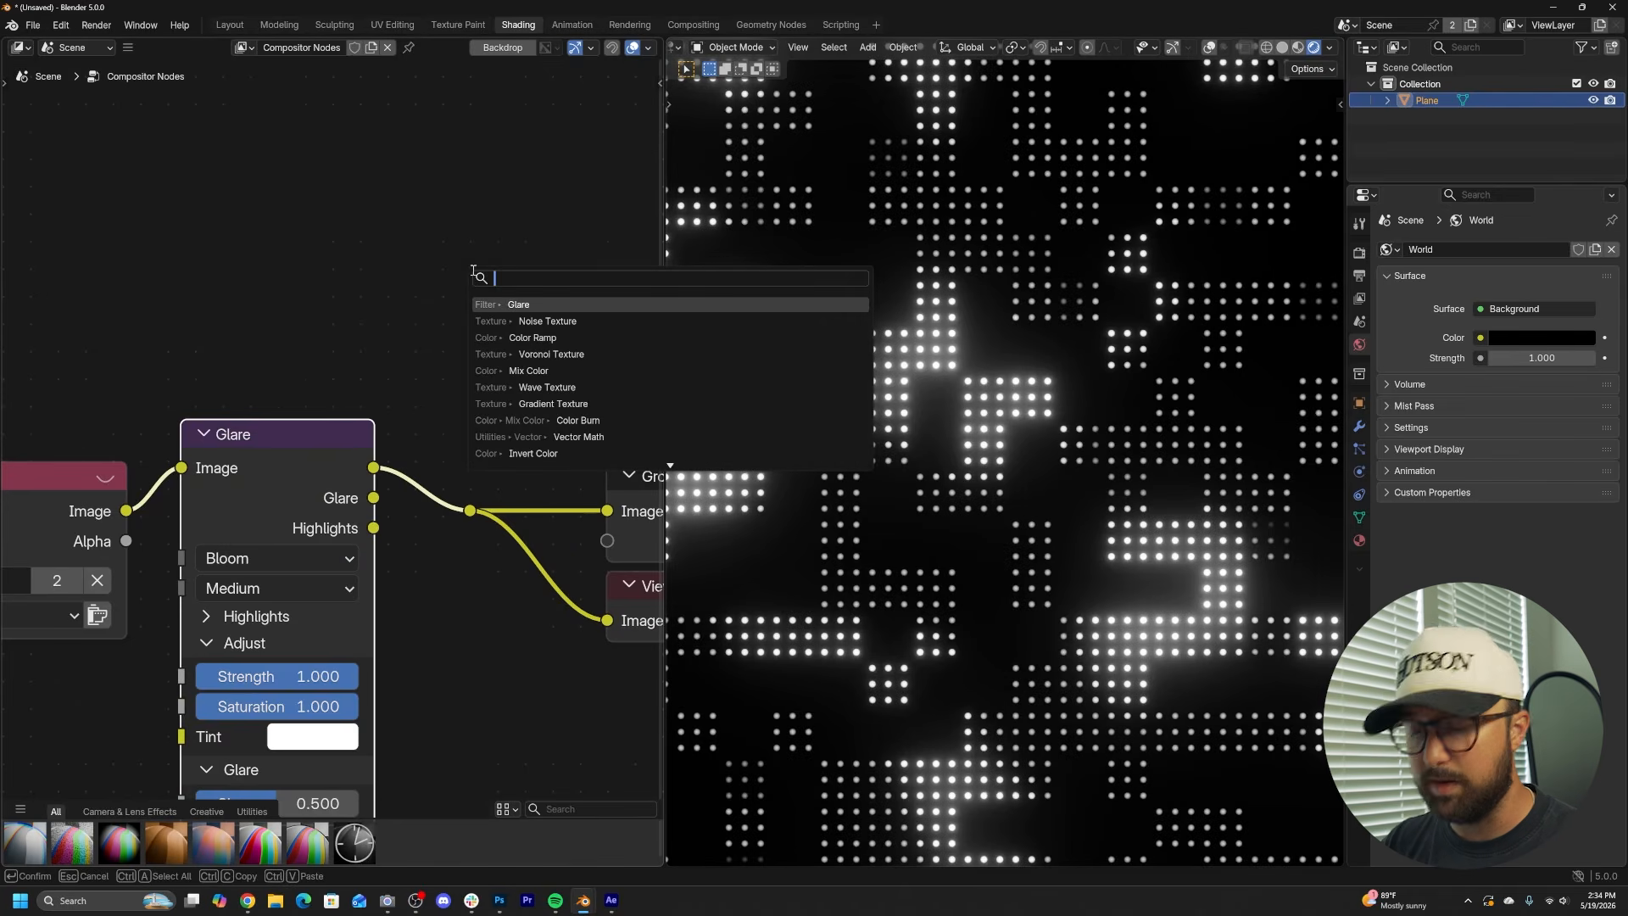
type("gla")
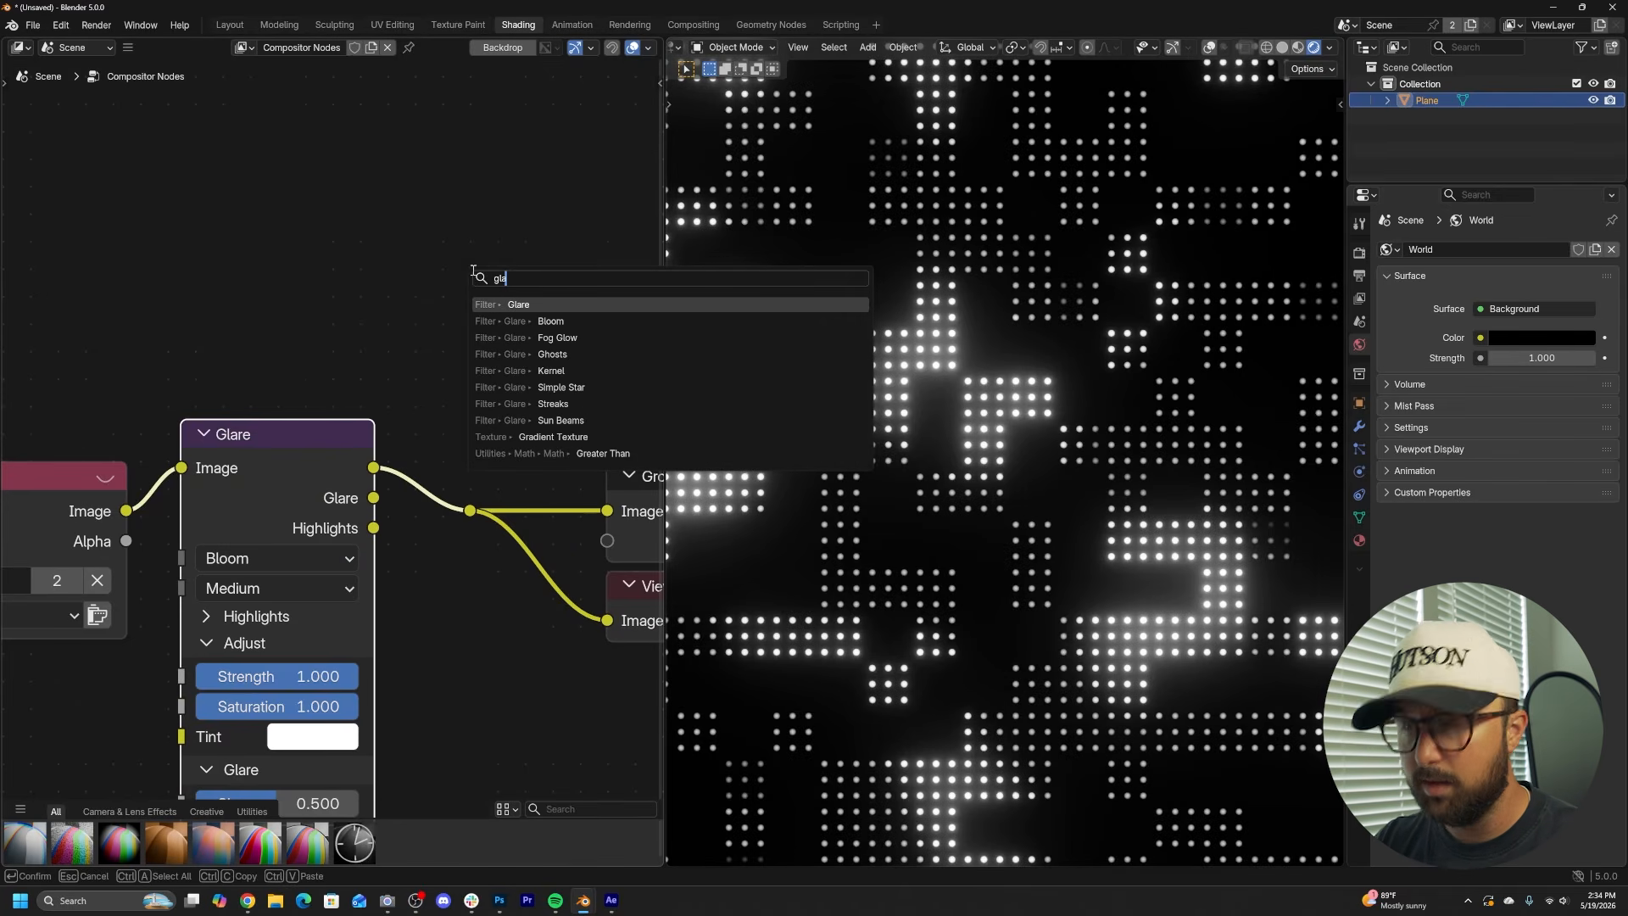
key("Return")
left_click(395, 466)
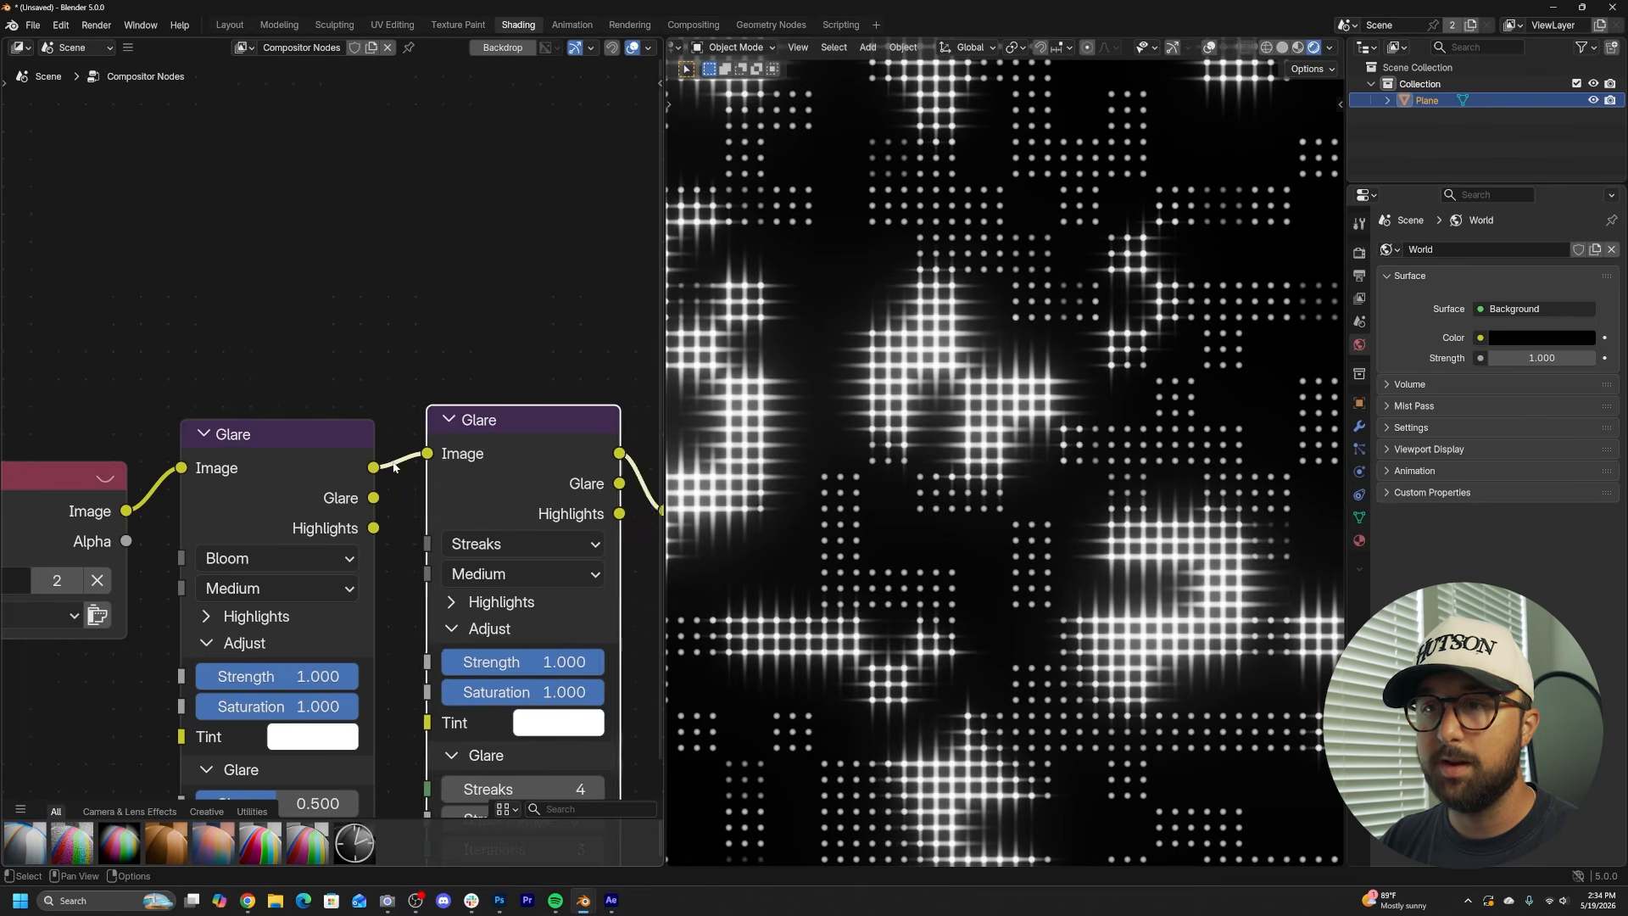
- Change the second Glare node's type to Sun Beams
middle_click_drag(501, 531, 434, 456)
left_click(444, 497)
left_click(444, 491)
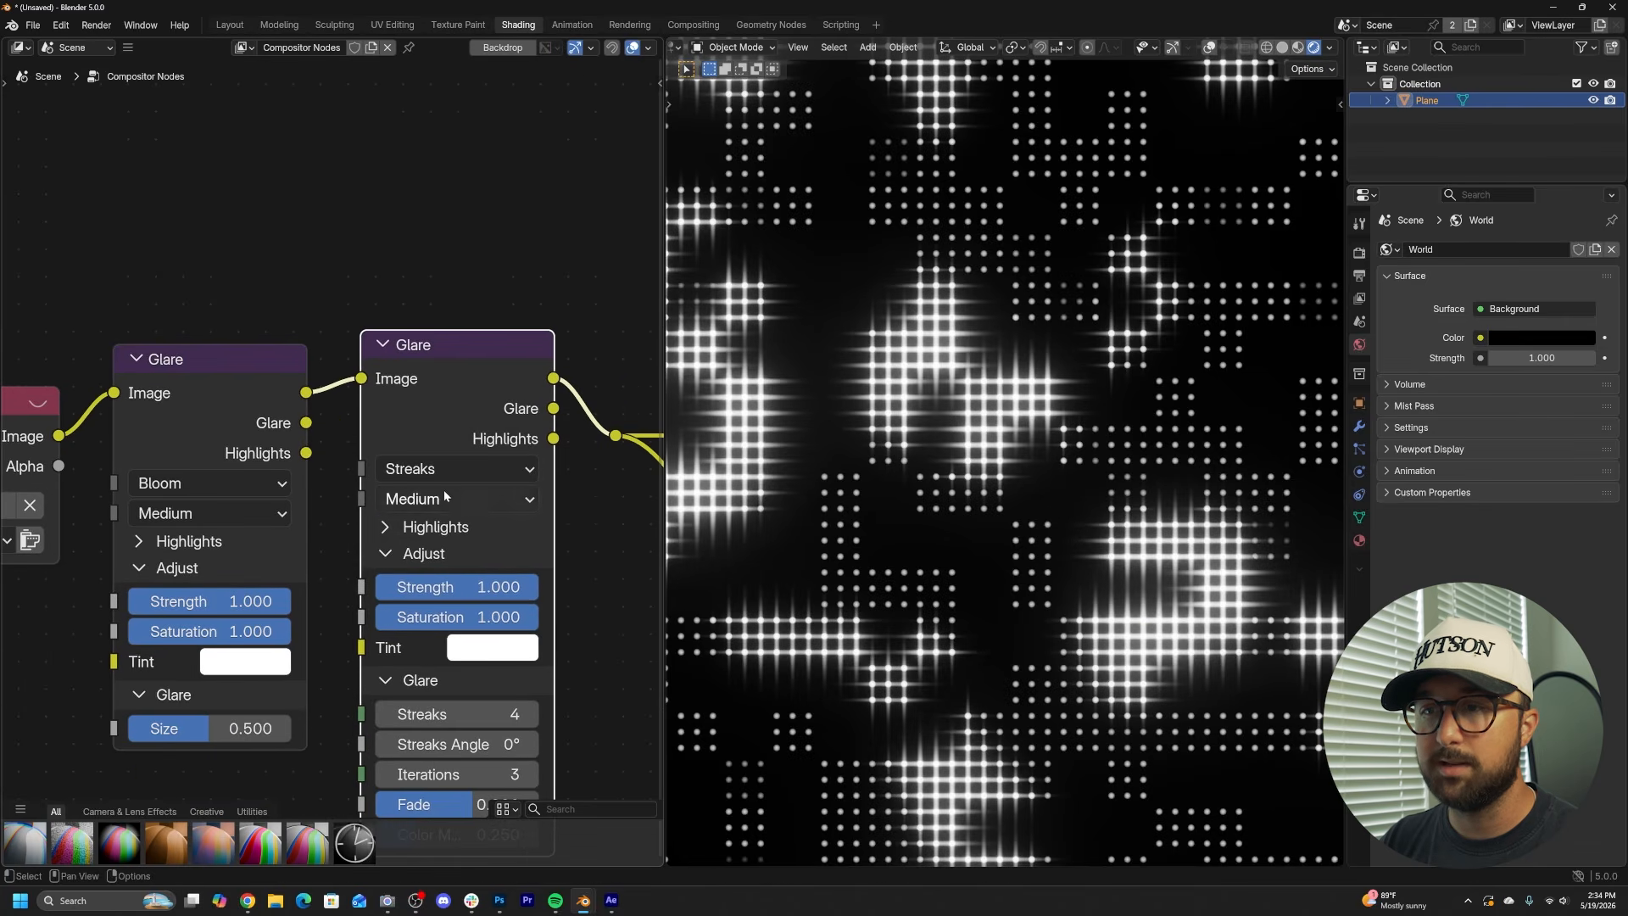
left_click(444, 469)
left_click(427, 689)
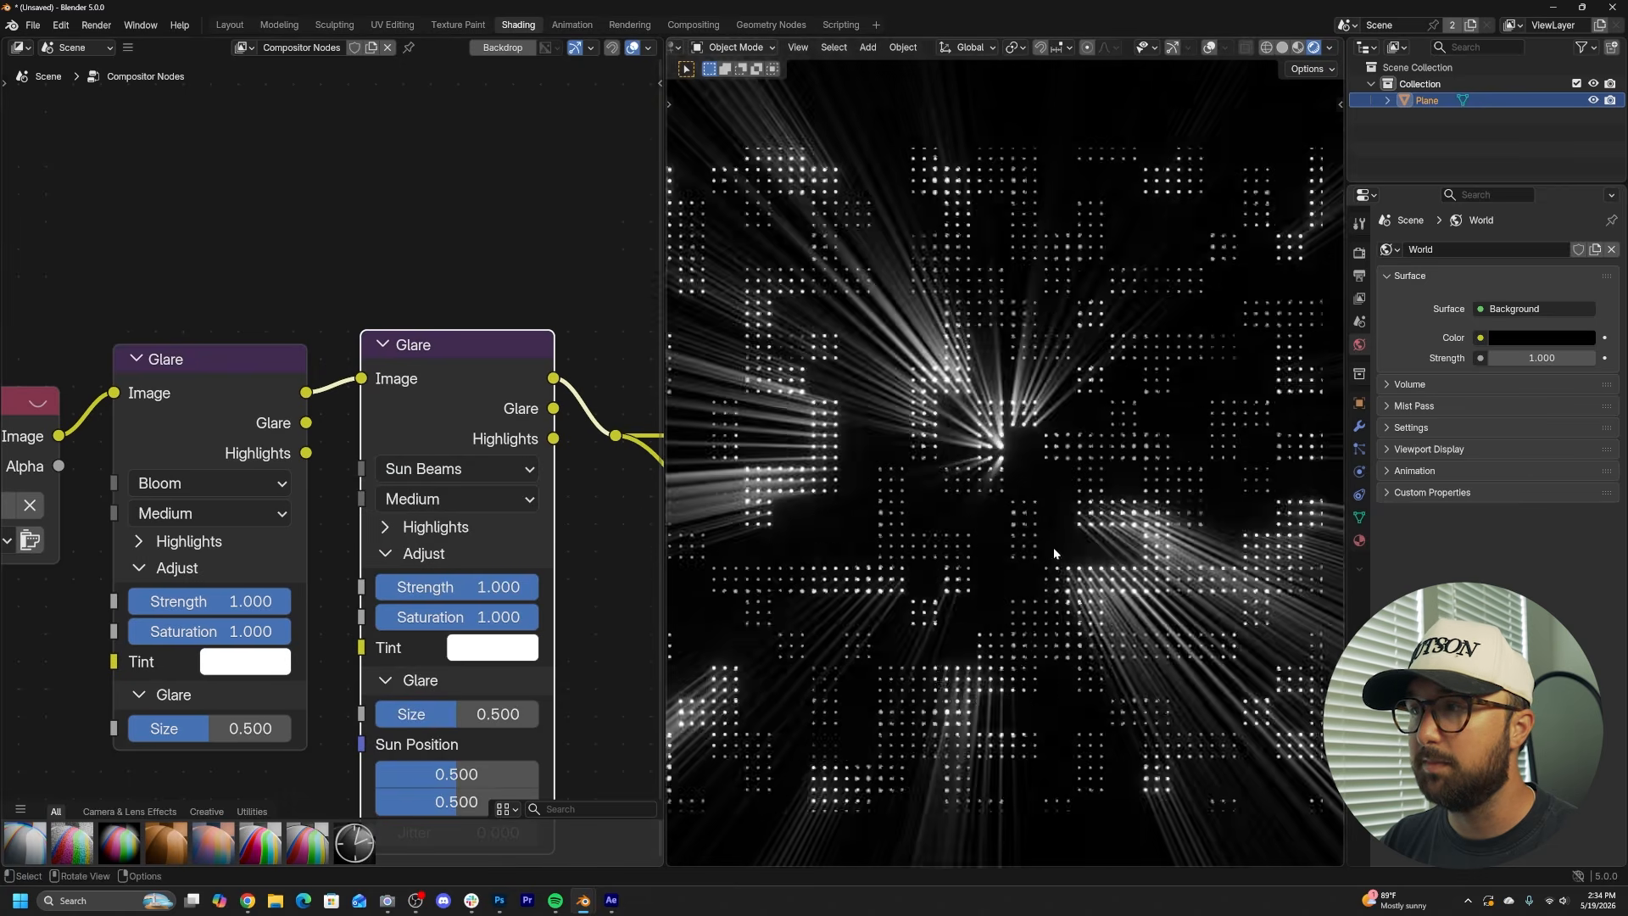
scroll(1054, 552, "up", 2)
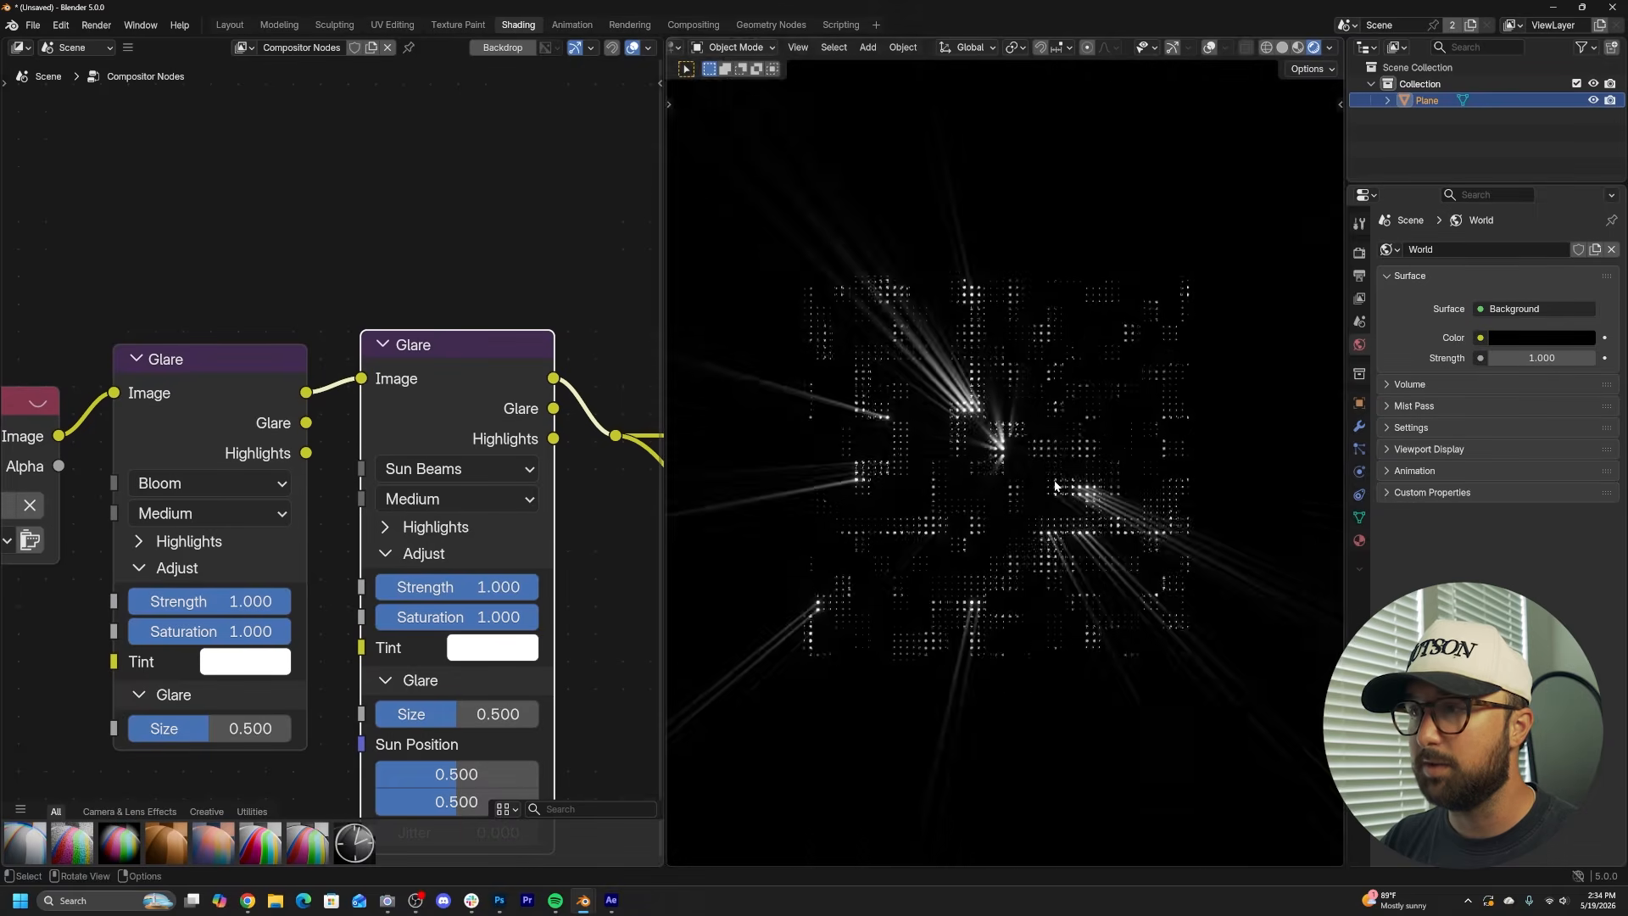
key("shift+a")
key("Escape")
key("Delete")
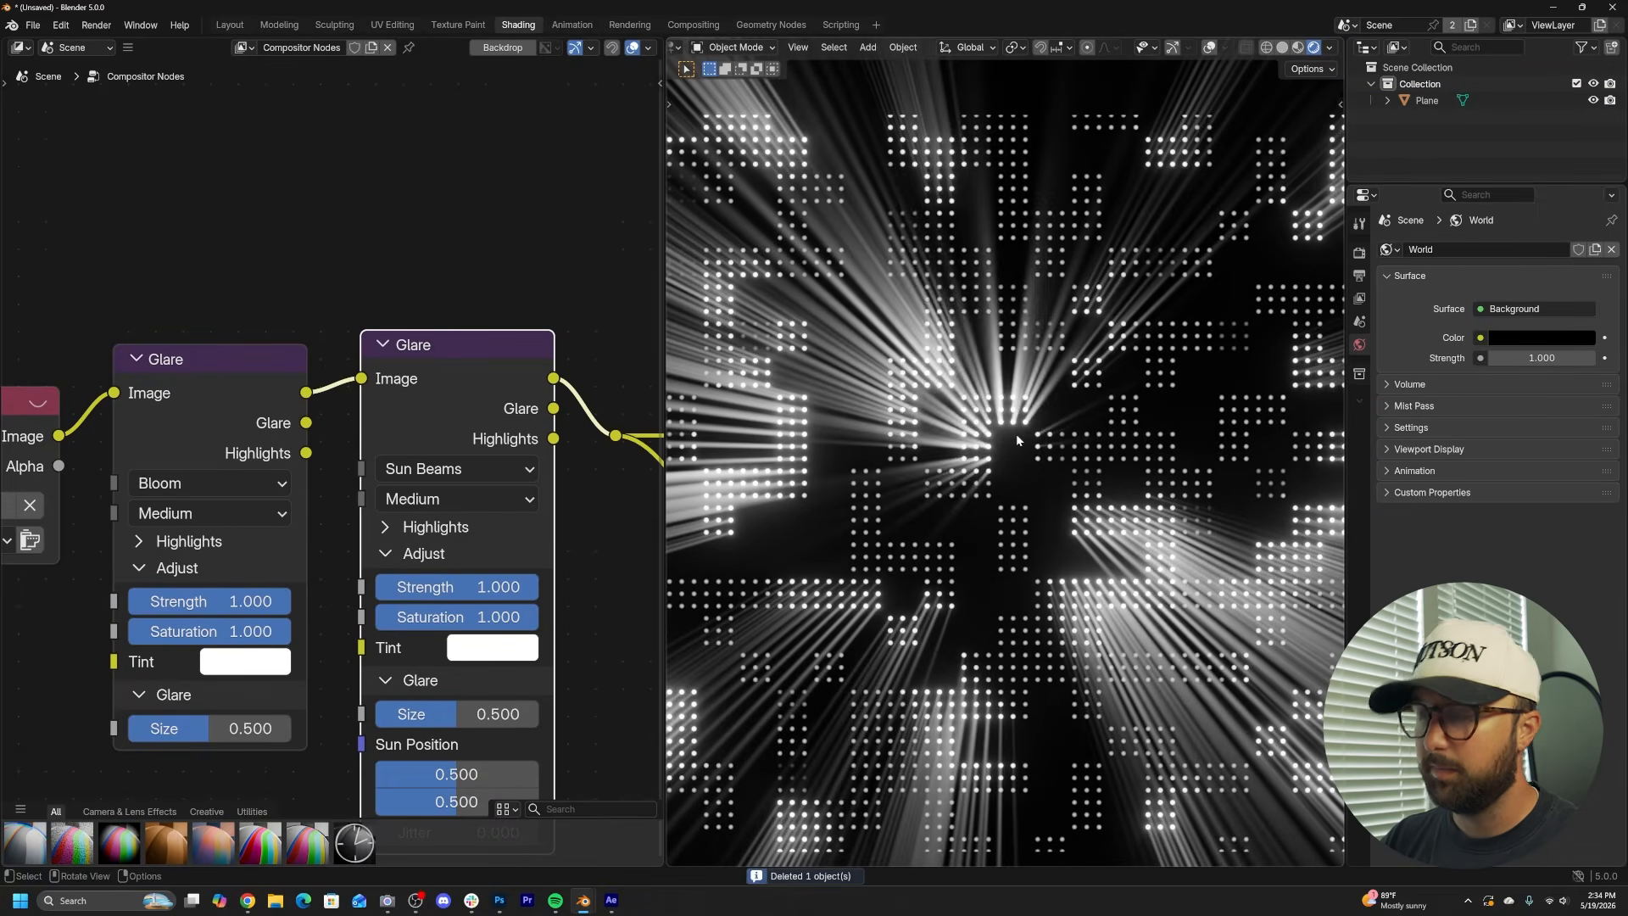
- Add a camera, look through it, and move it back along its local Z axis to frame the dot grid
key("shift+a")
left_click(939, 435)
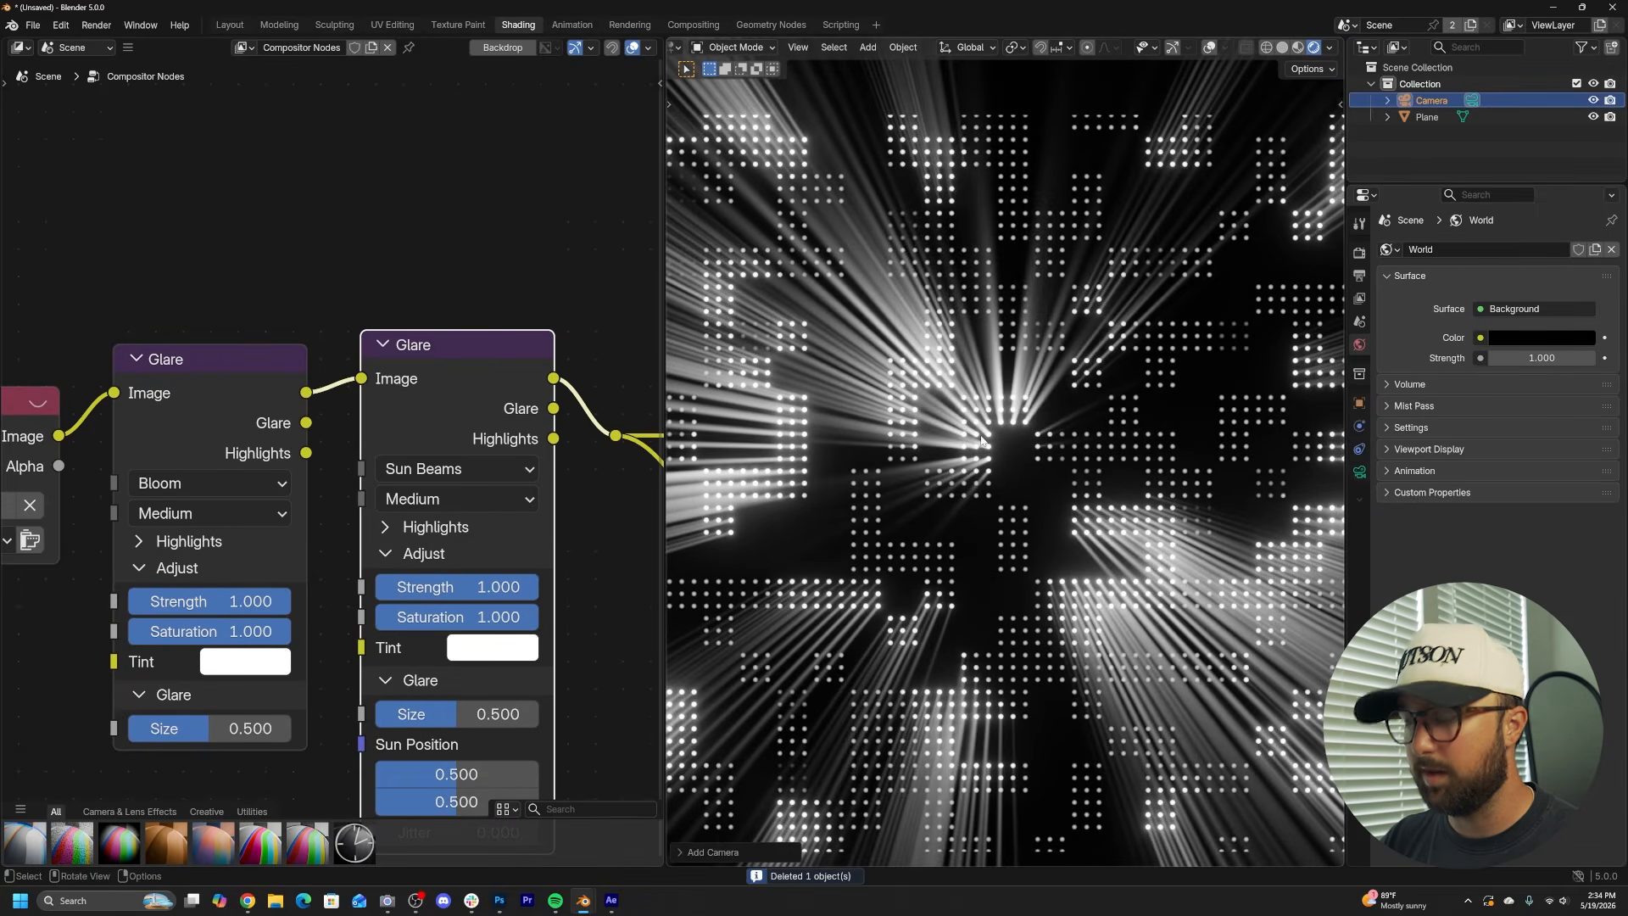
key("KP_0")
key("g")
key("z")
key("z")
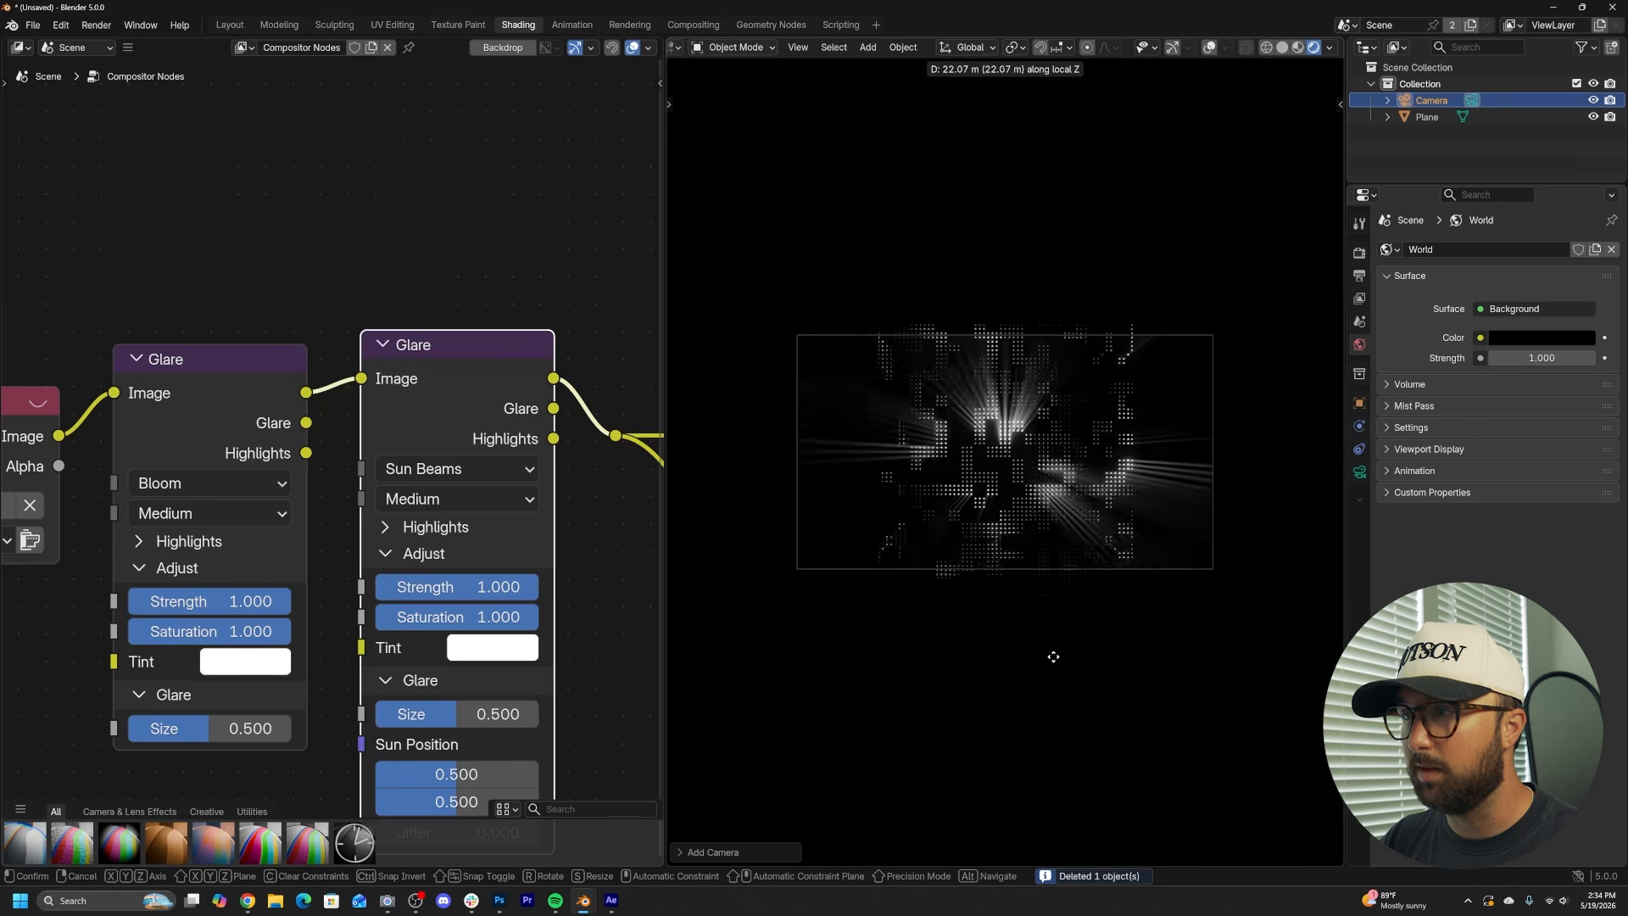
left_click(1048, 514)
key("Home")
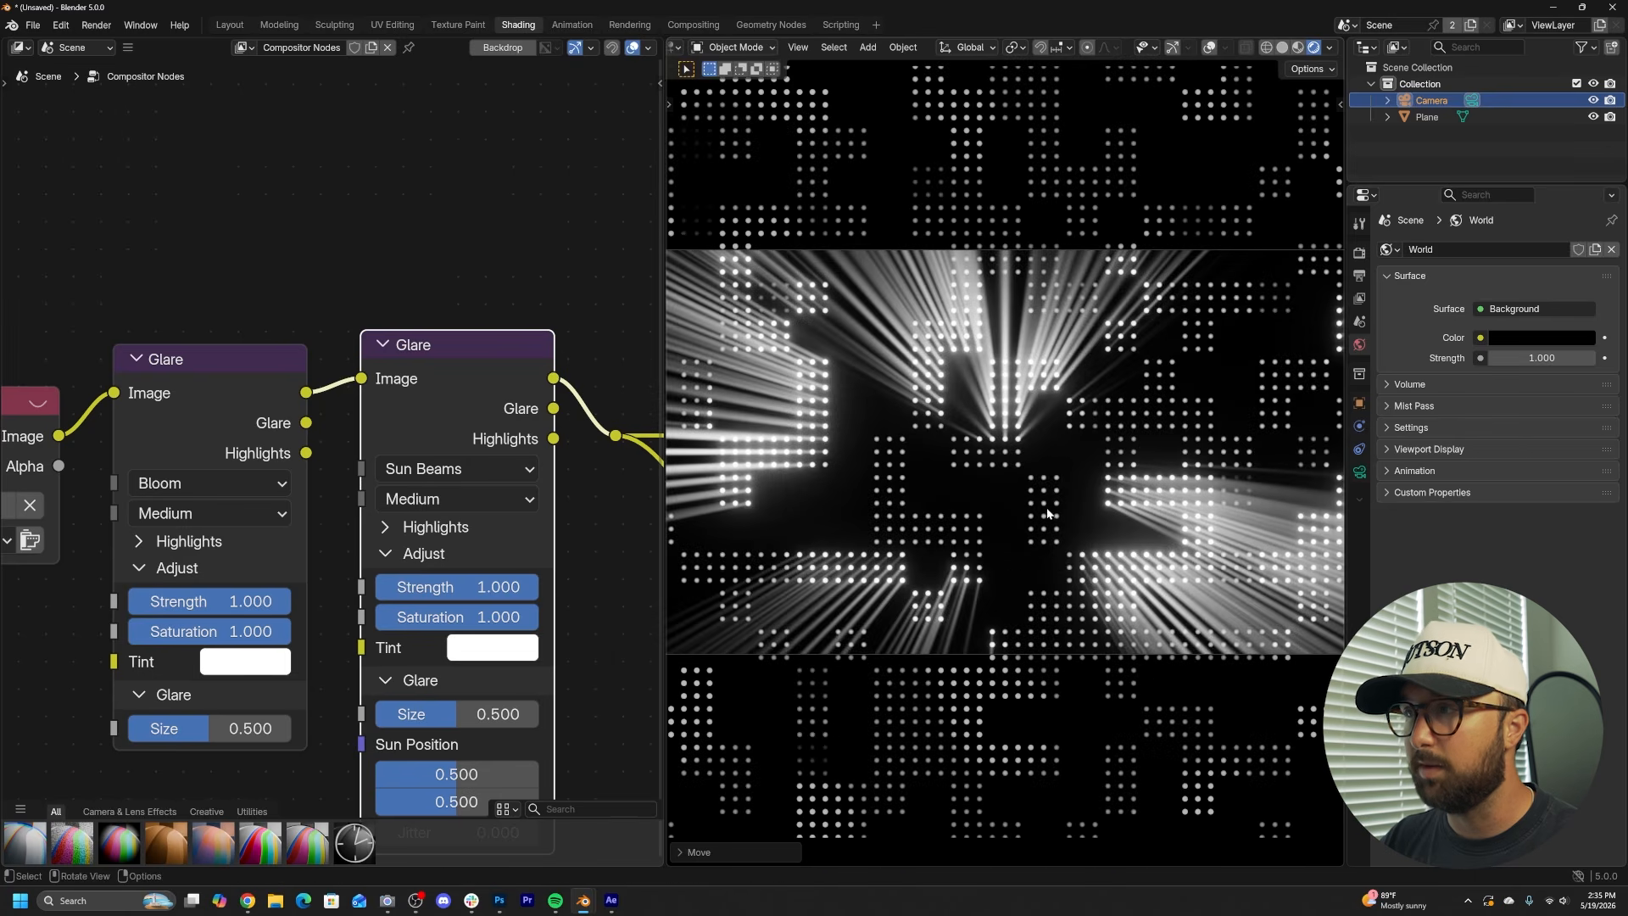
scroll(1066, 499, "up", 2)
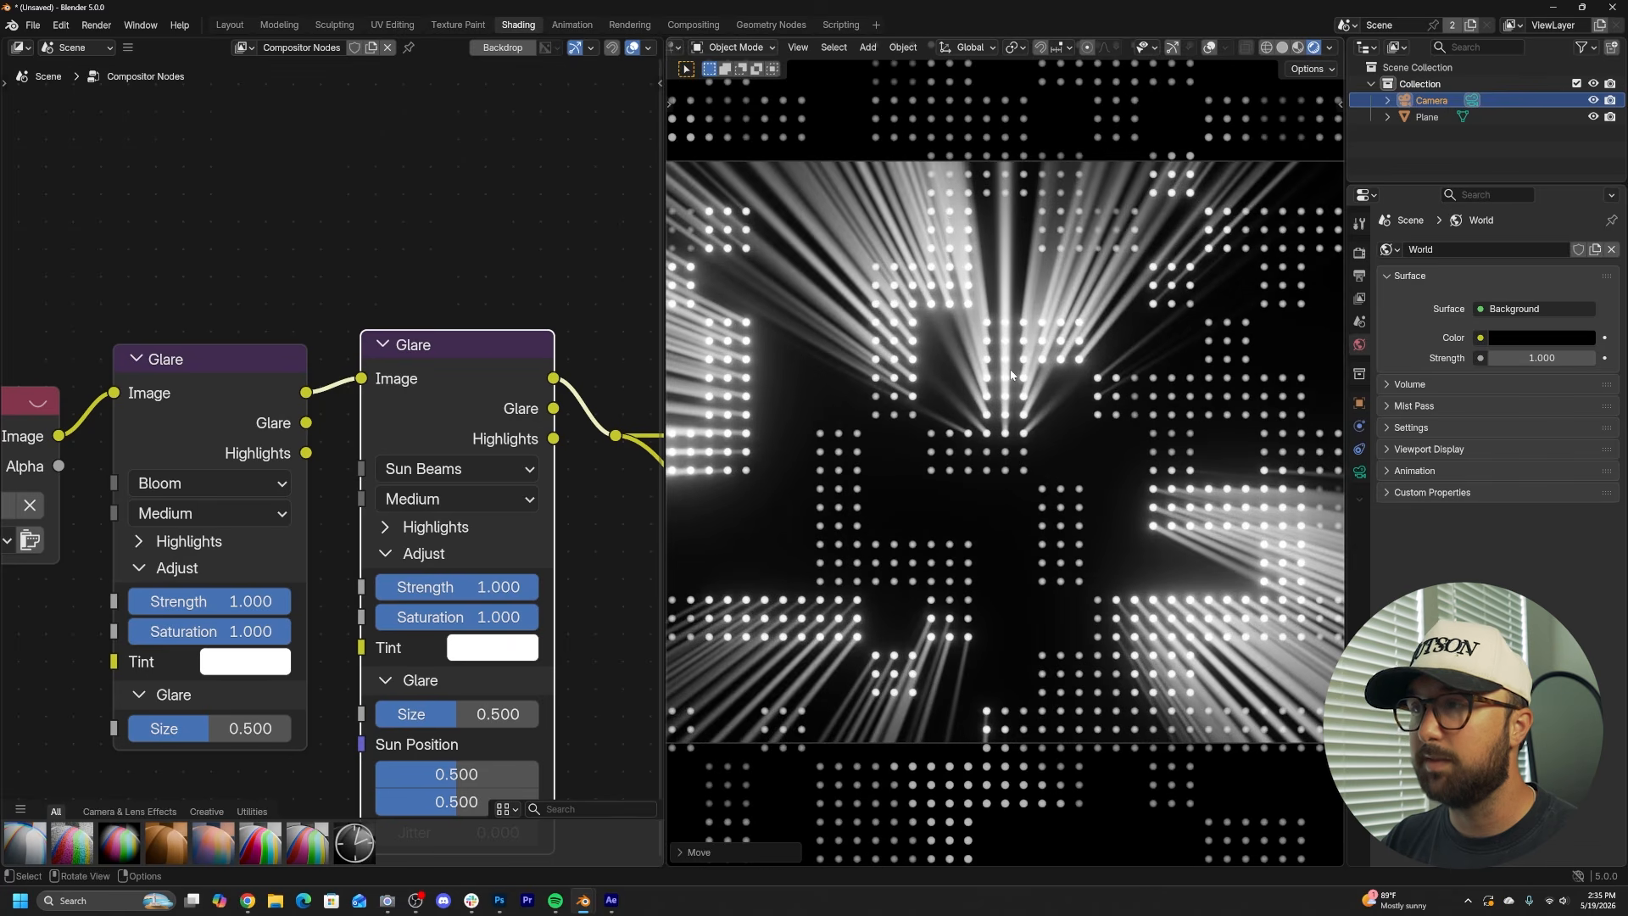
- Lower the Sun Beams Glare's Strength to 0.153 and mute that node
middle_click_drag(433, 704, 430, 646)
left_click_drag(470, 528, 336, 527)
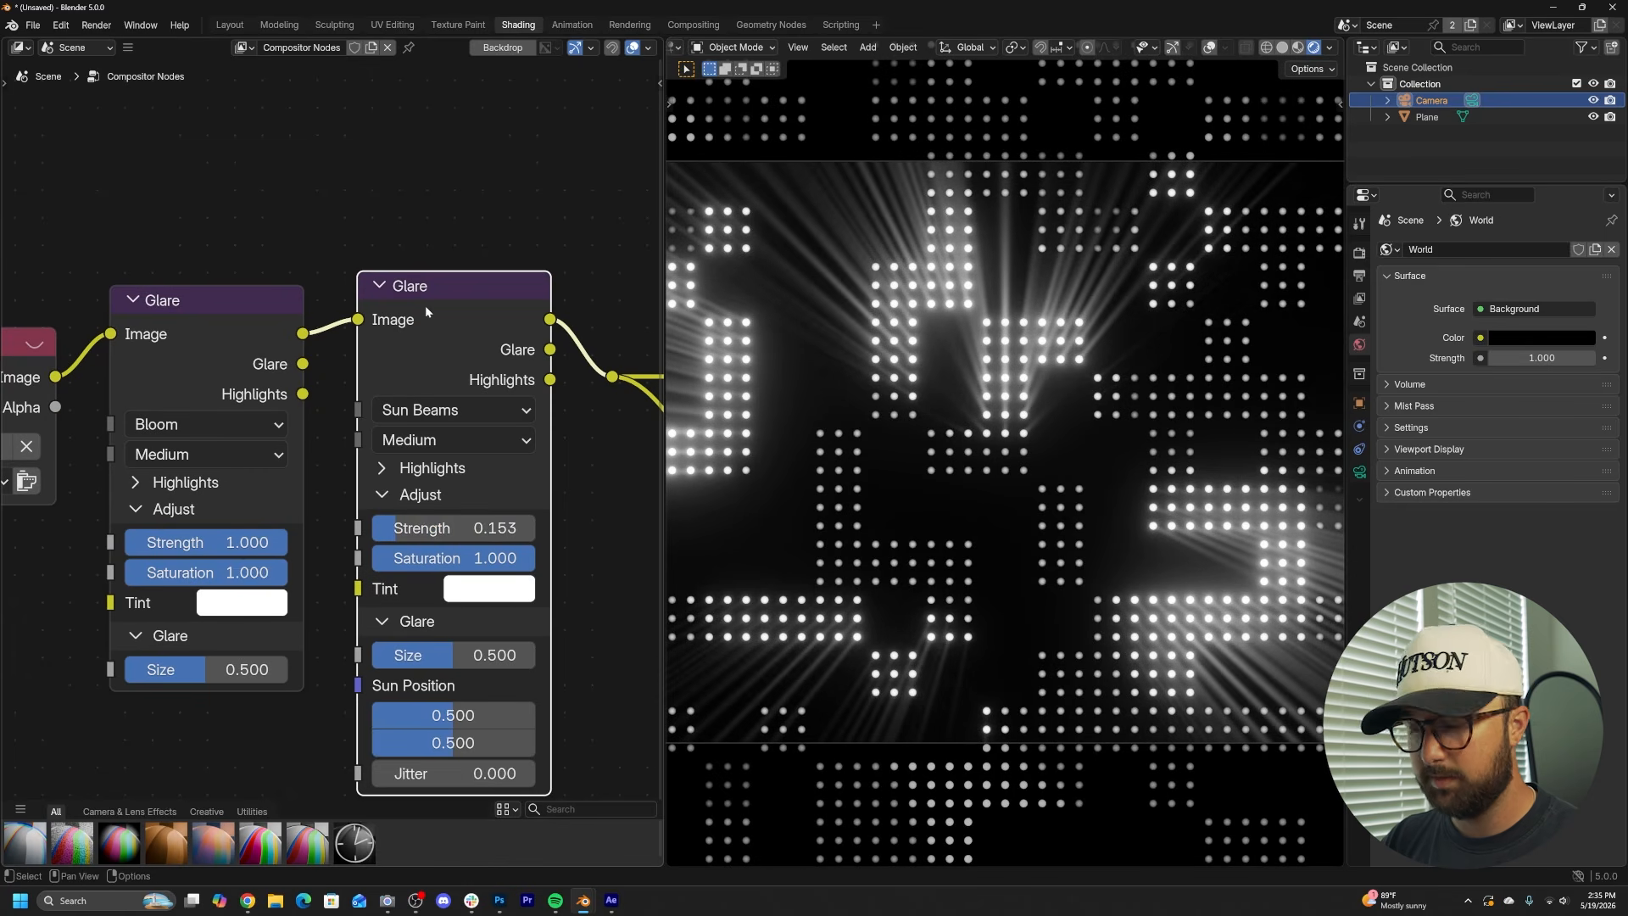
key("m")
scroll(1065, 542, "up", 5)
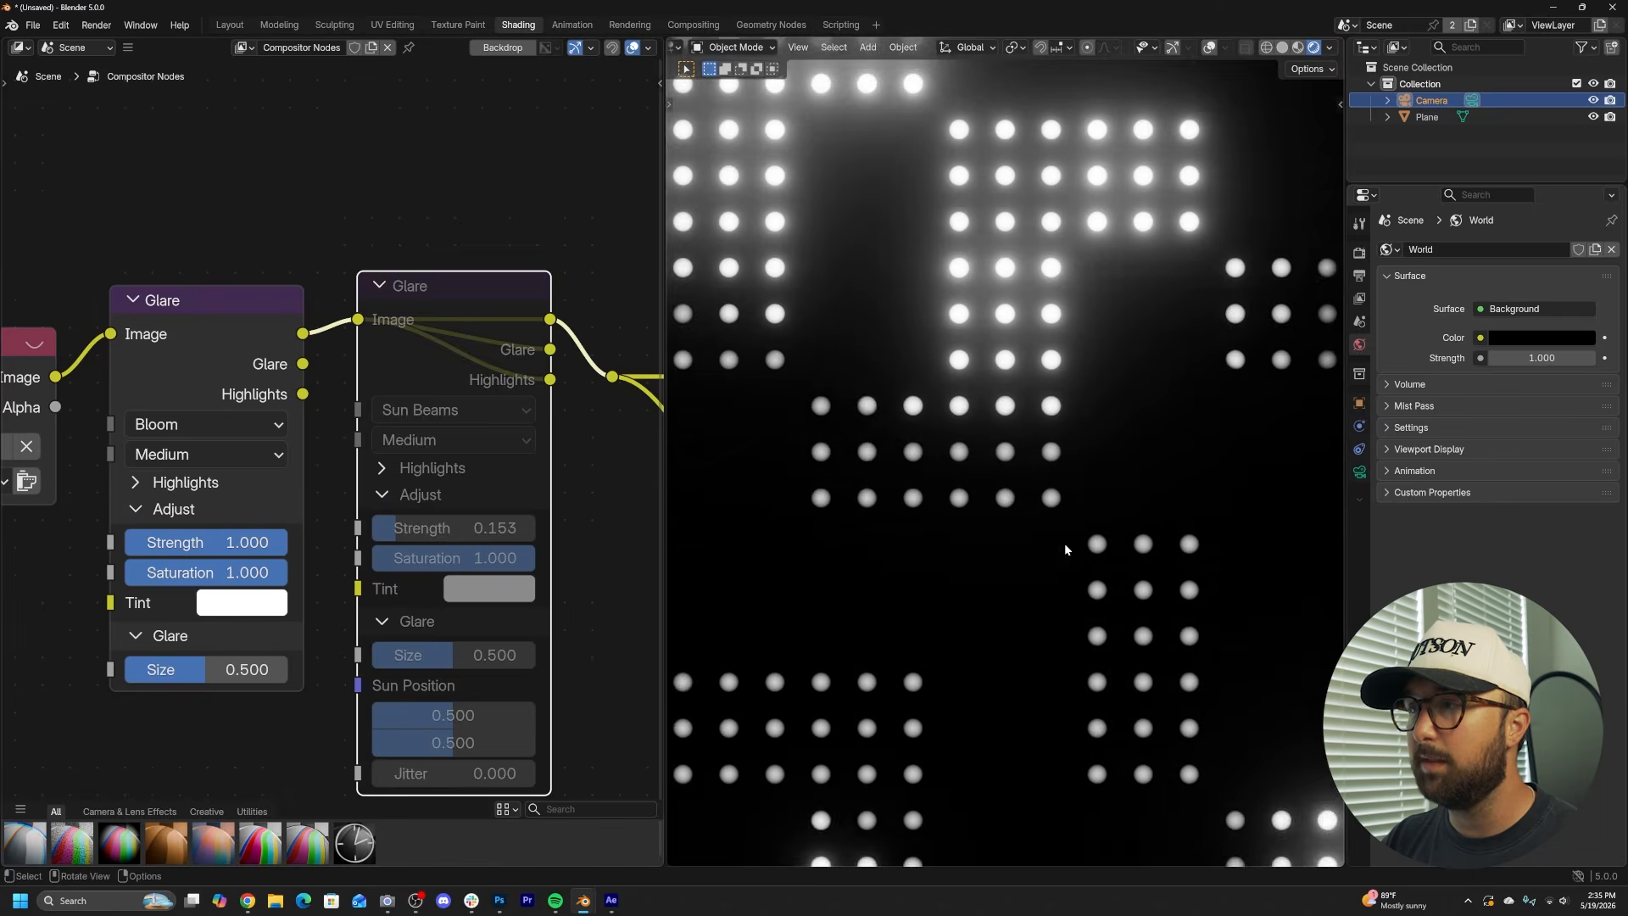
scroll(991, 482, "down", 5)
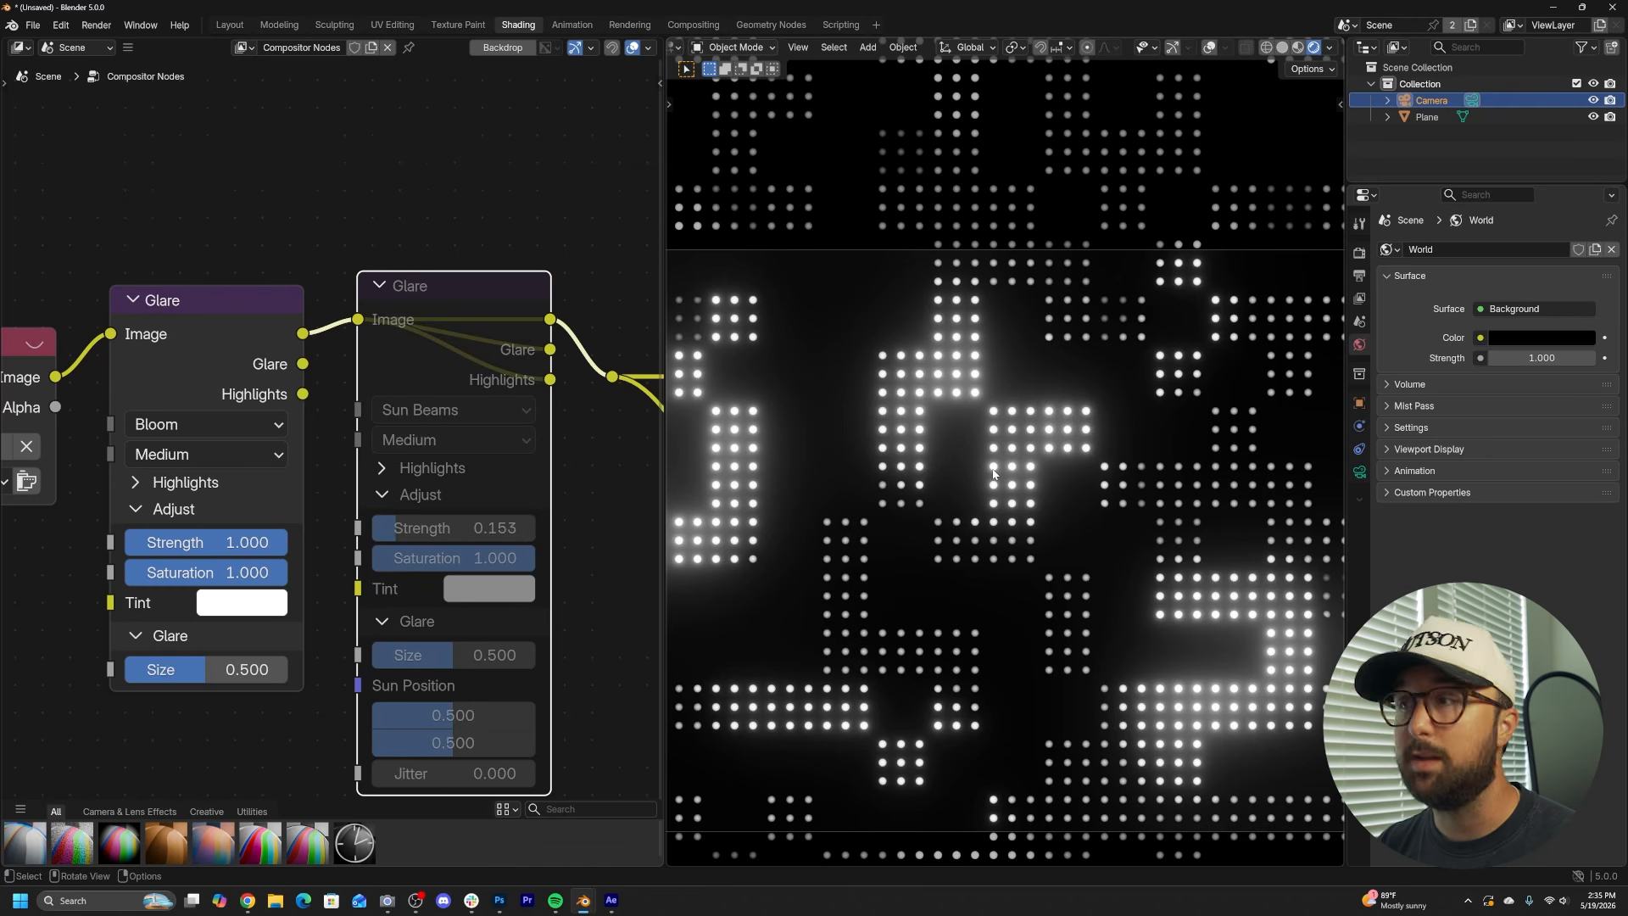
- Move the Render Layers node away from the Bloom Glare to open a gap between them
scroll(356, 424, "down", 4)
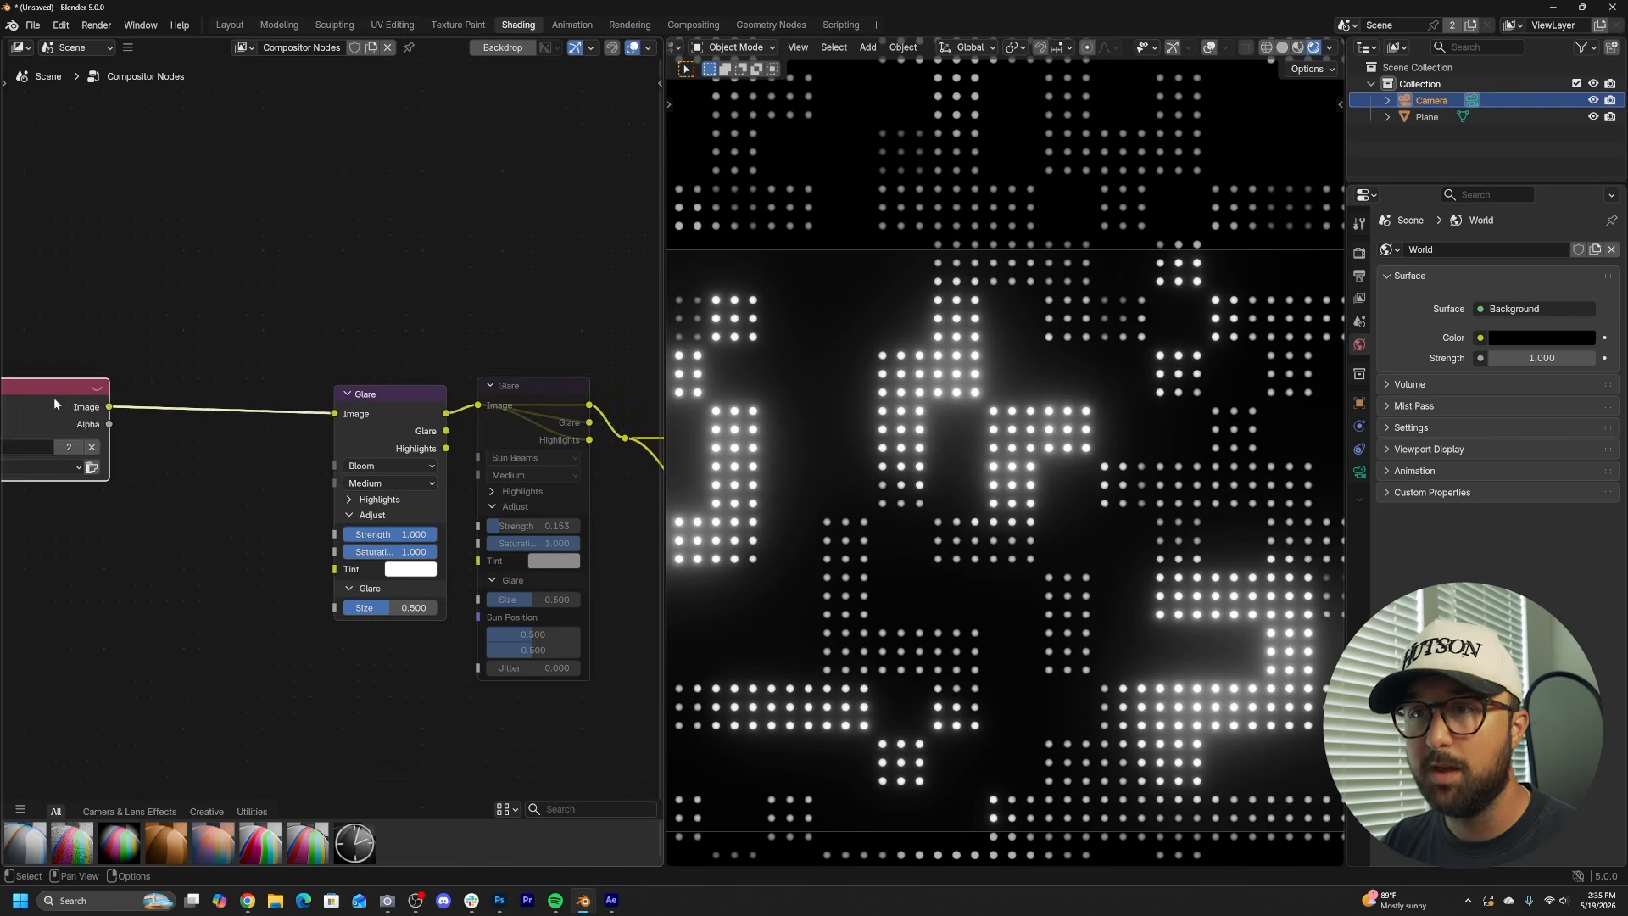
scroll(389, 437, "up", 4)
scroll(434, 370, "up", 2)
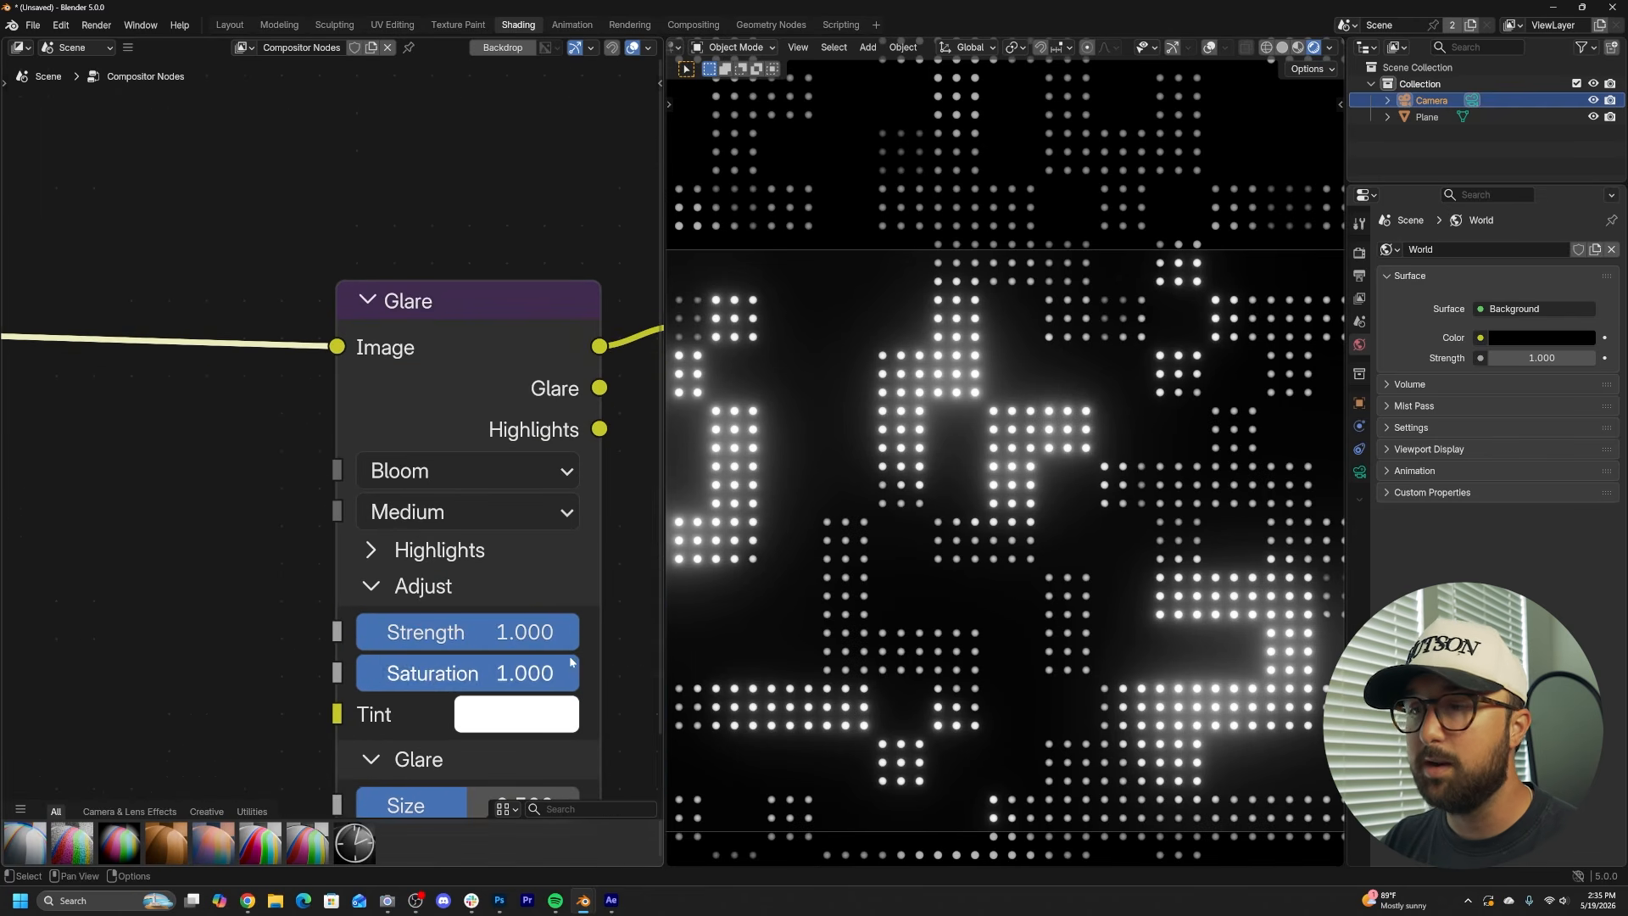
- Set the Bloom Glare node's Size to 0.028 and its Strength to 1.668
middle_click_drag(538, 633, 513, 498)
scroll(994, 531, "up", 8)
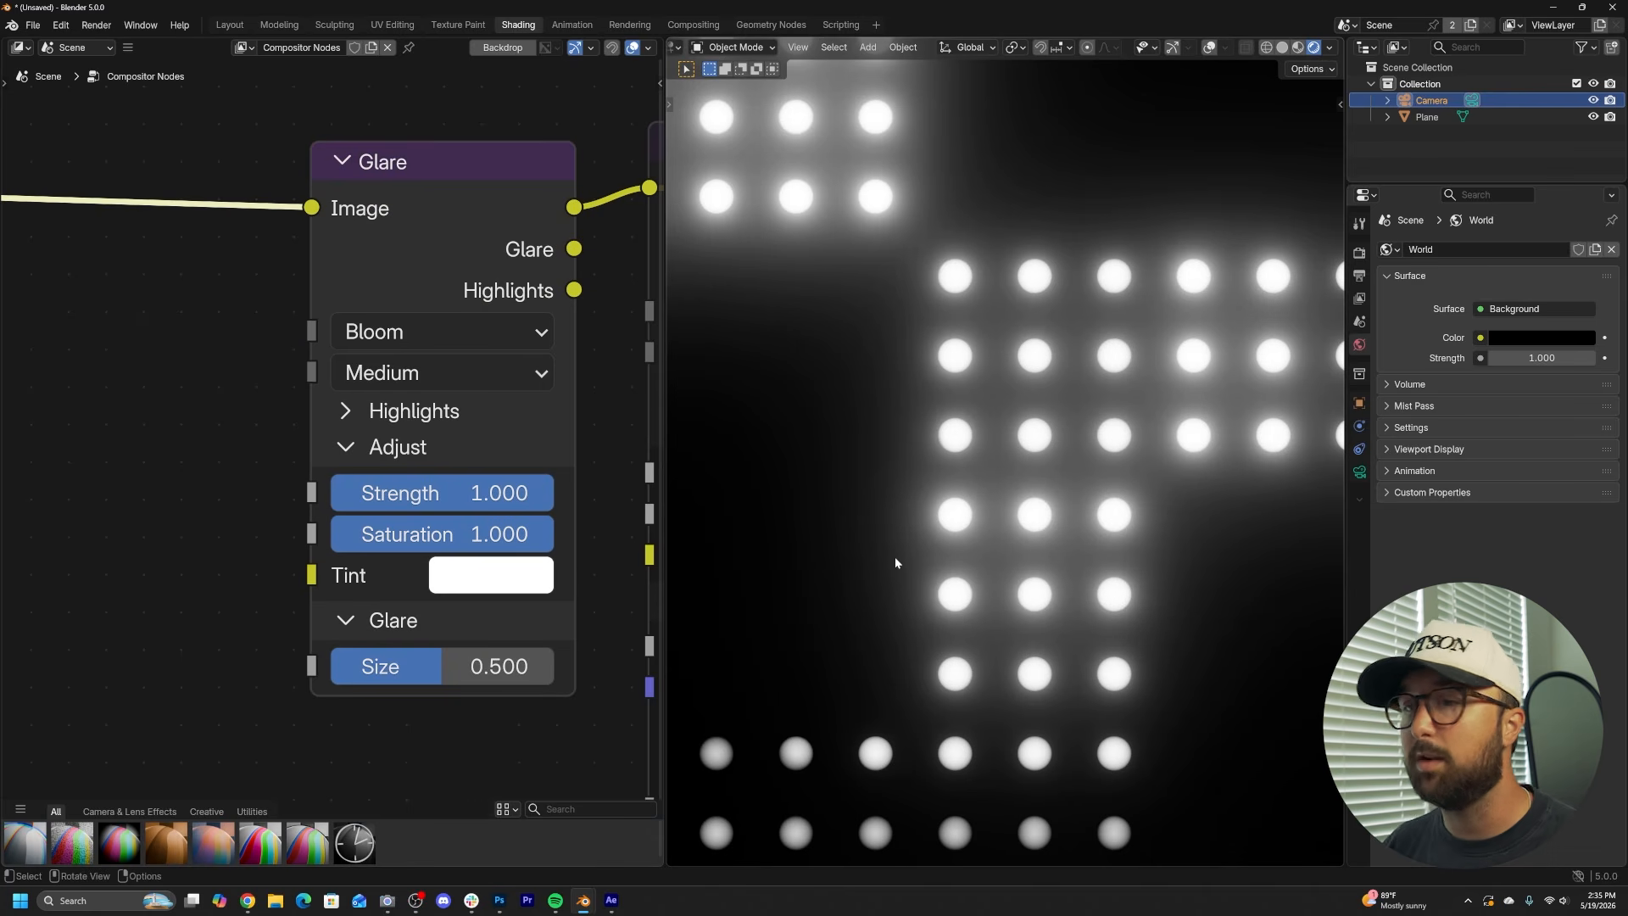
left_click_drag(526, 667, 419, 666)
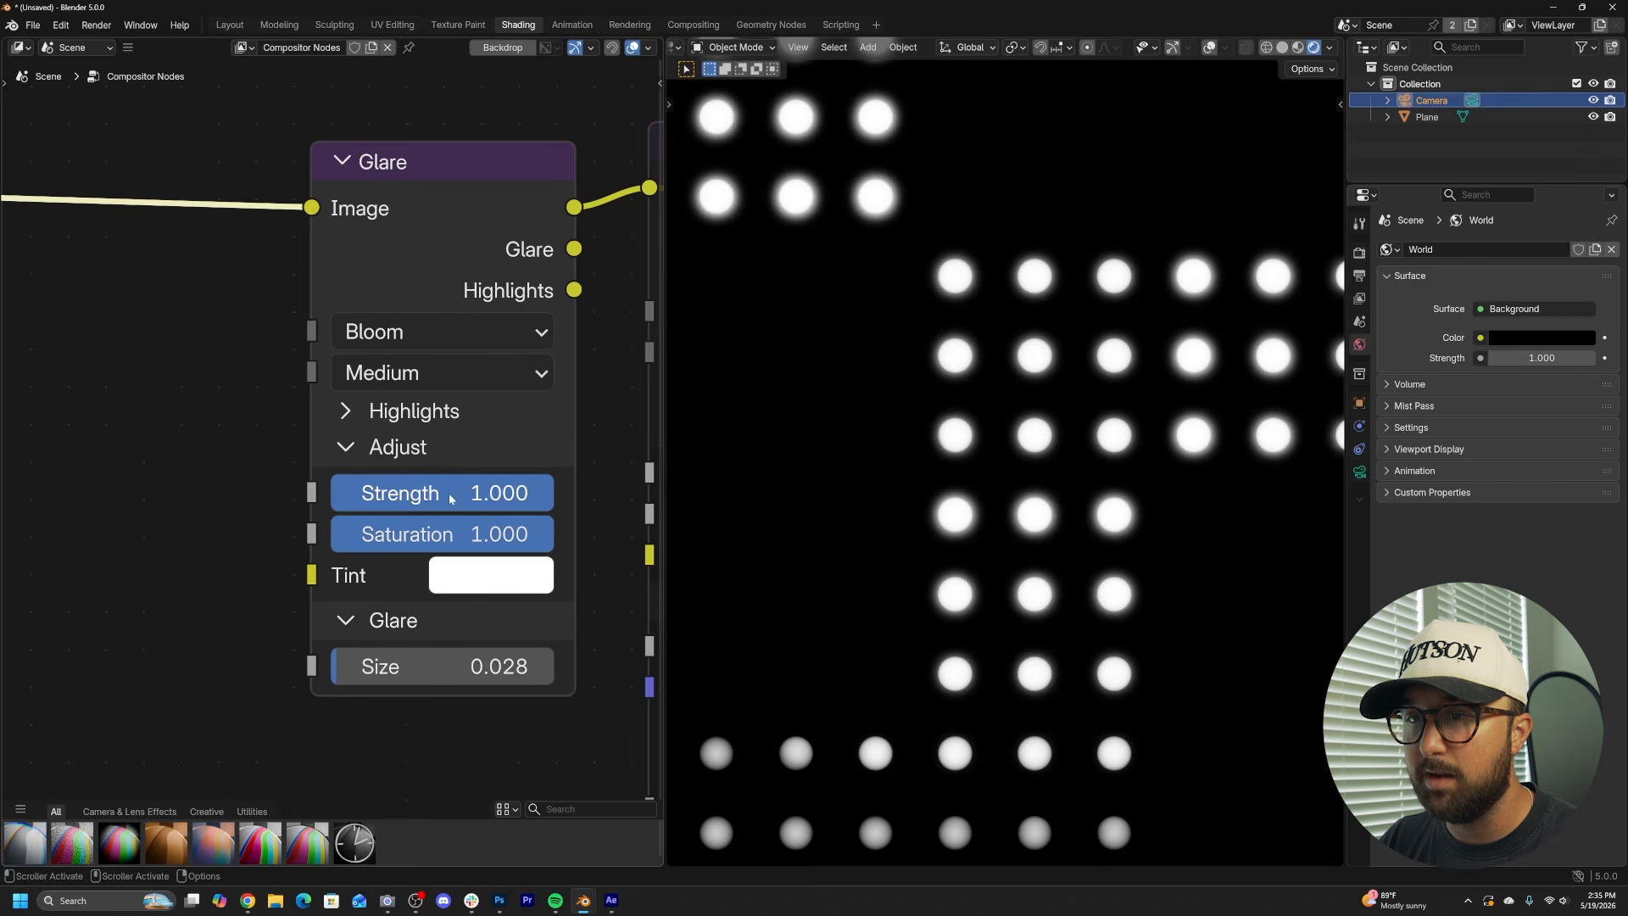
left_click(451, 494)
type("2")
key("Return")
left_click(450, 494)
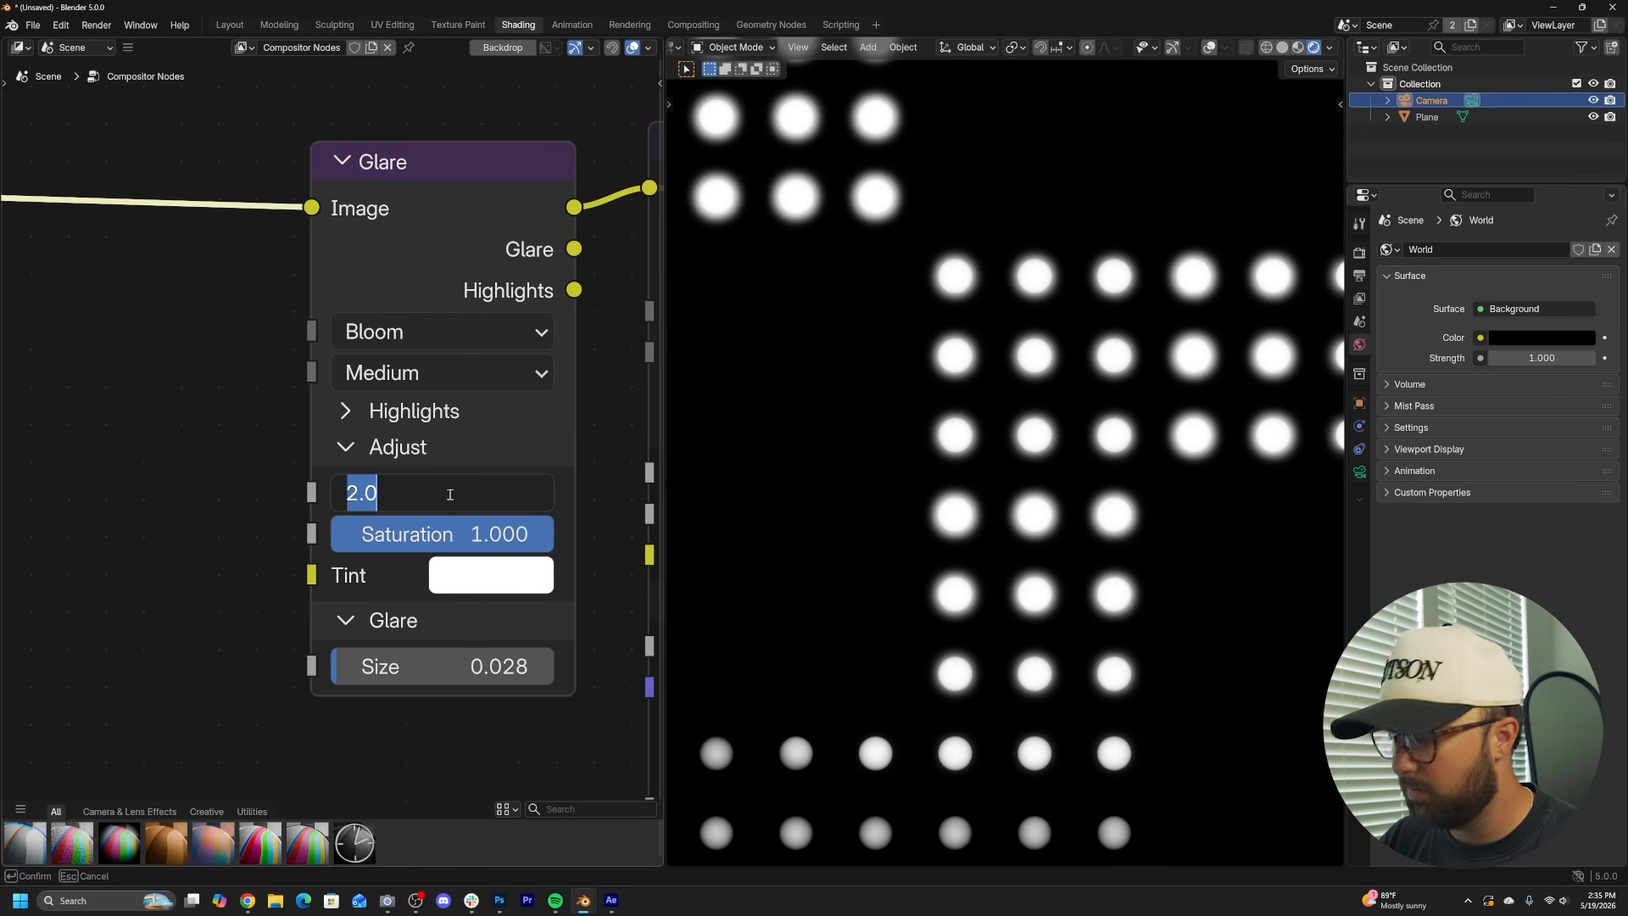
type("3")
key("Return")
left_click_drag(441, 667, 442, 666)
left_click_drag(410, 495, 262, 494)
- Examine the tightened bloom around the dots, both up close and across the whole camera frame
scroll(1051, 522, "down", 11)
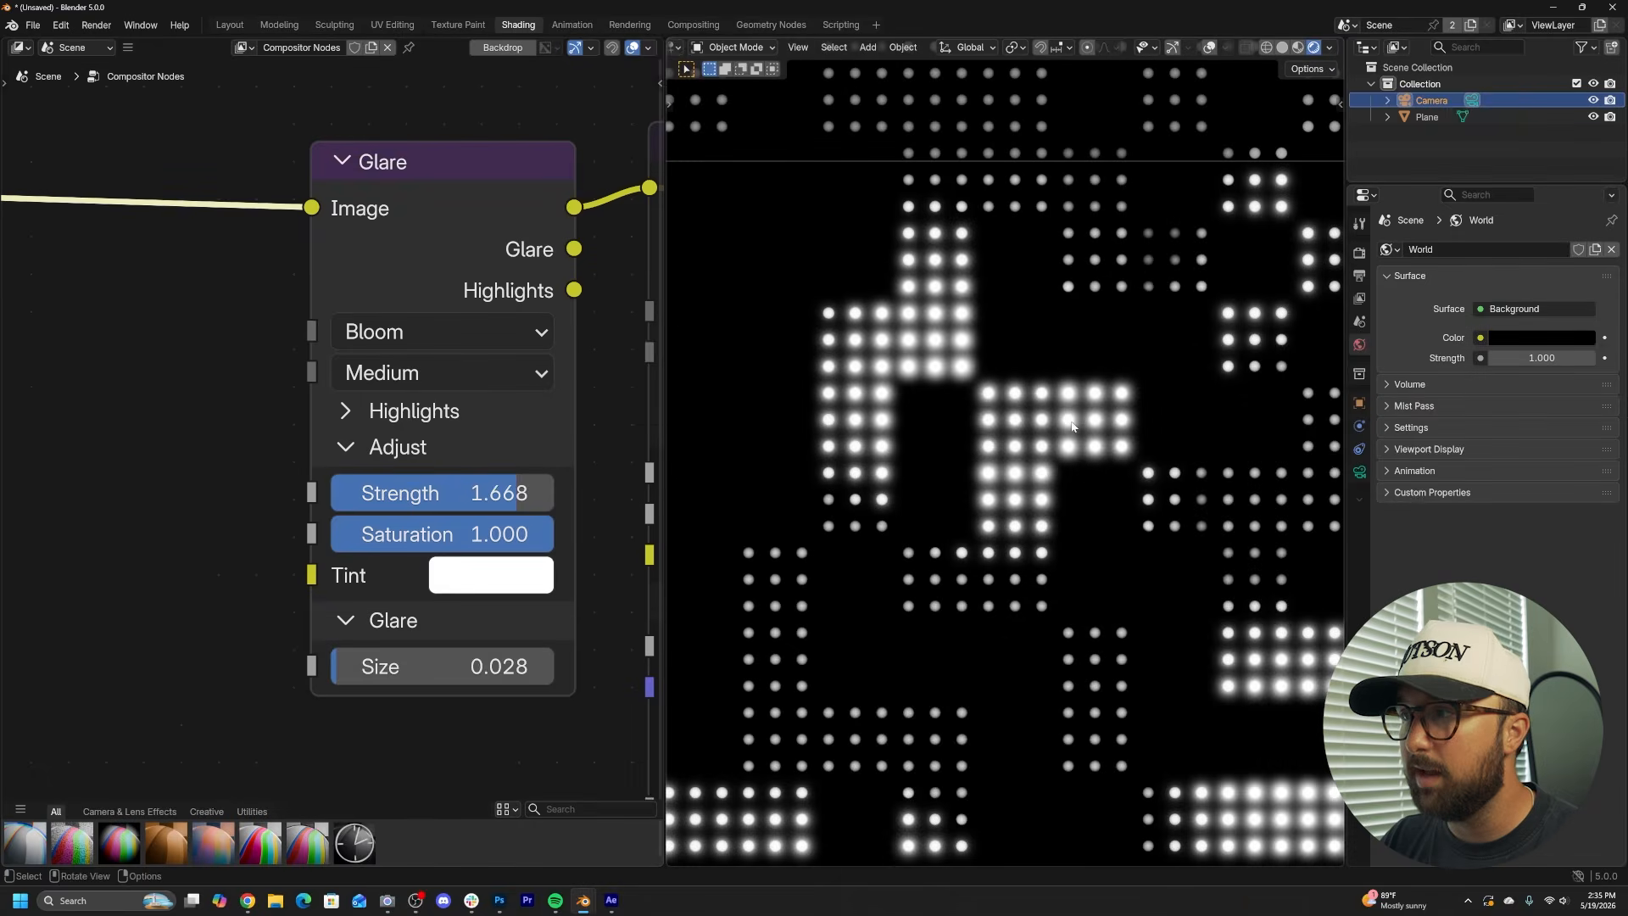
scroll(1071, 421, "up", 4)
scroll(1071, 421, "down", 8)
scroll(1070, 420, "up", 2)
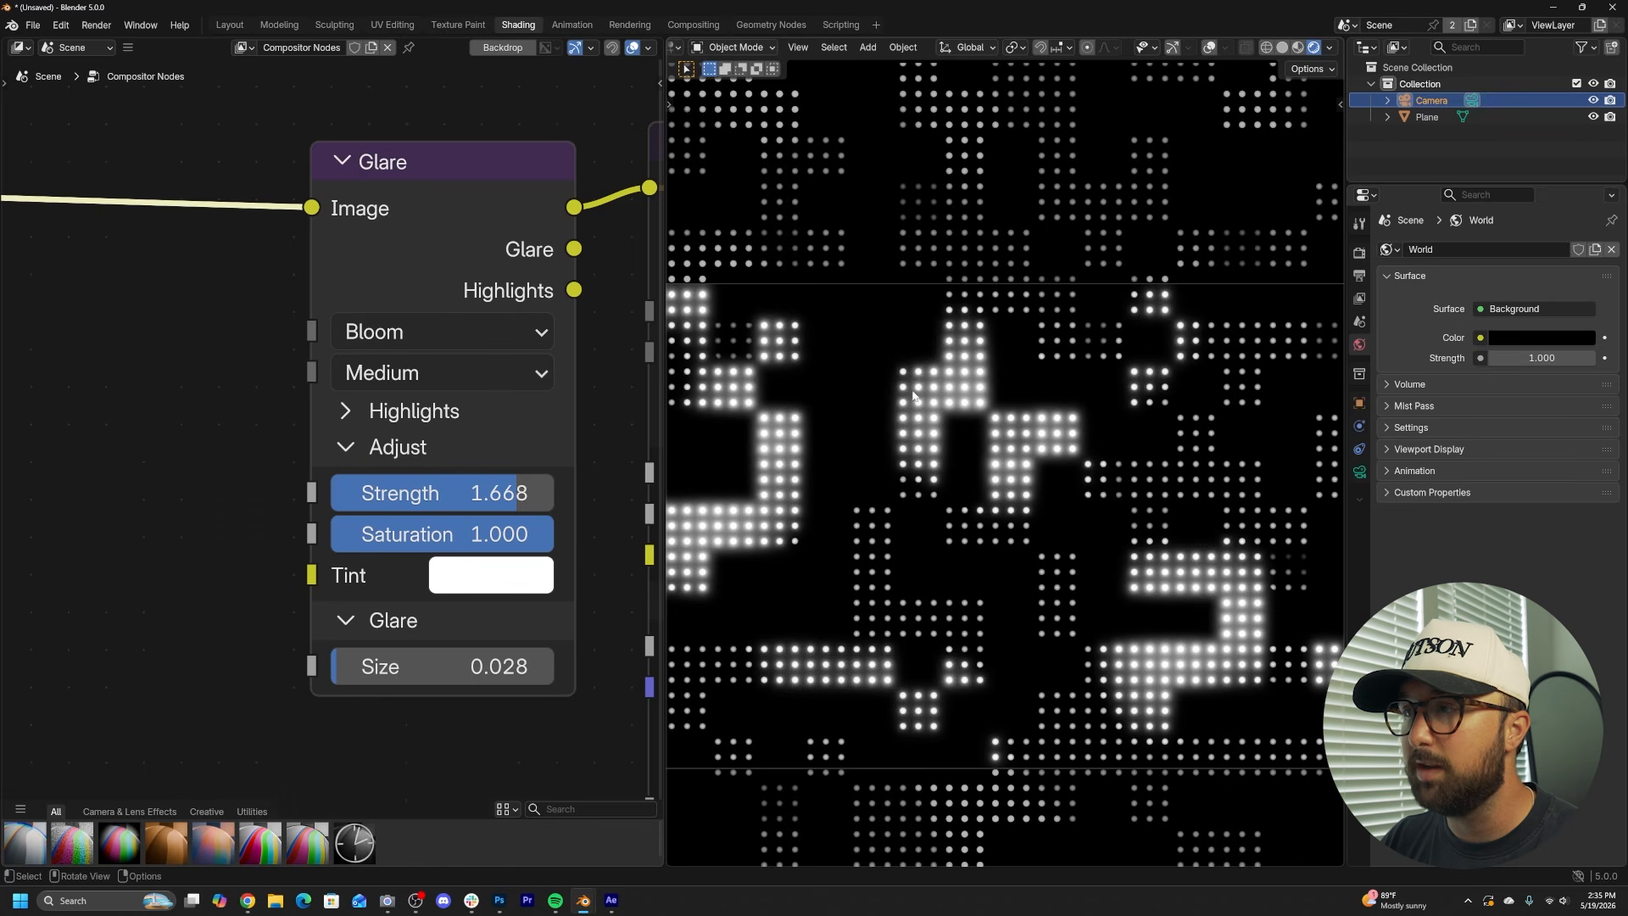
scroll(980, 455, "up", 15)
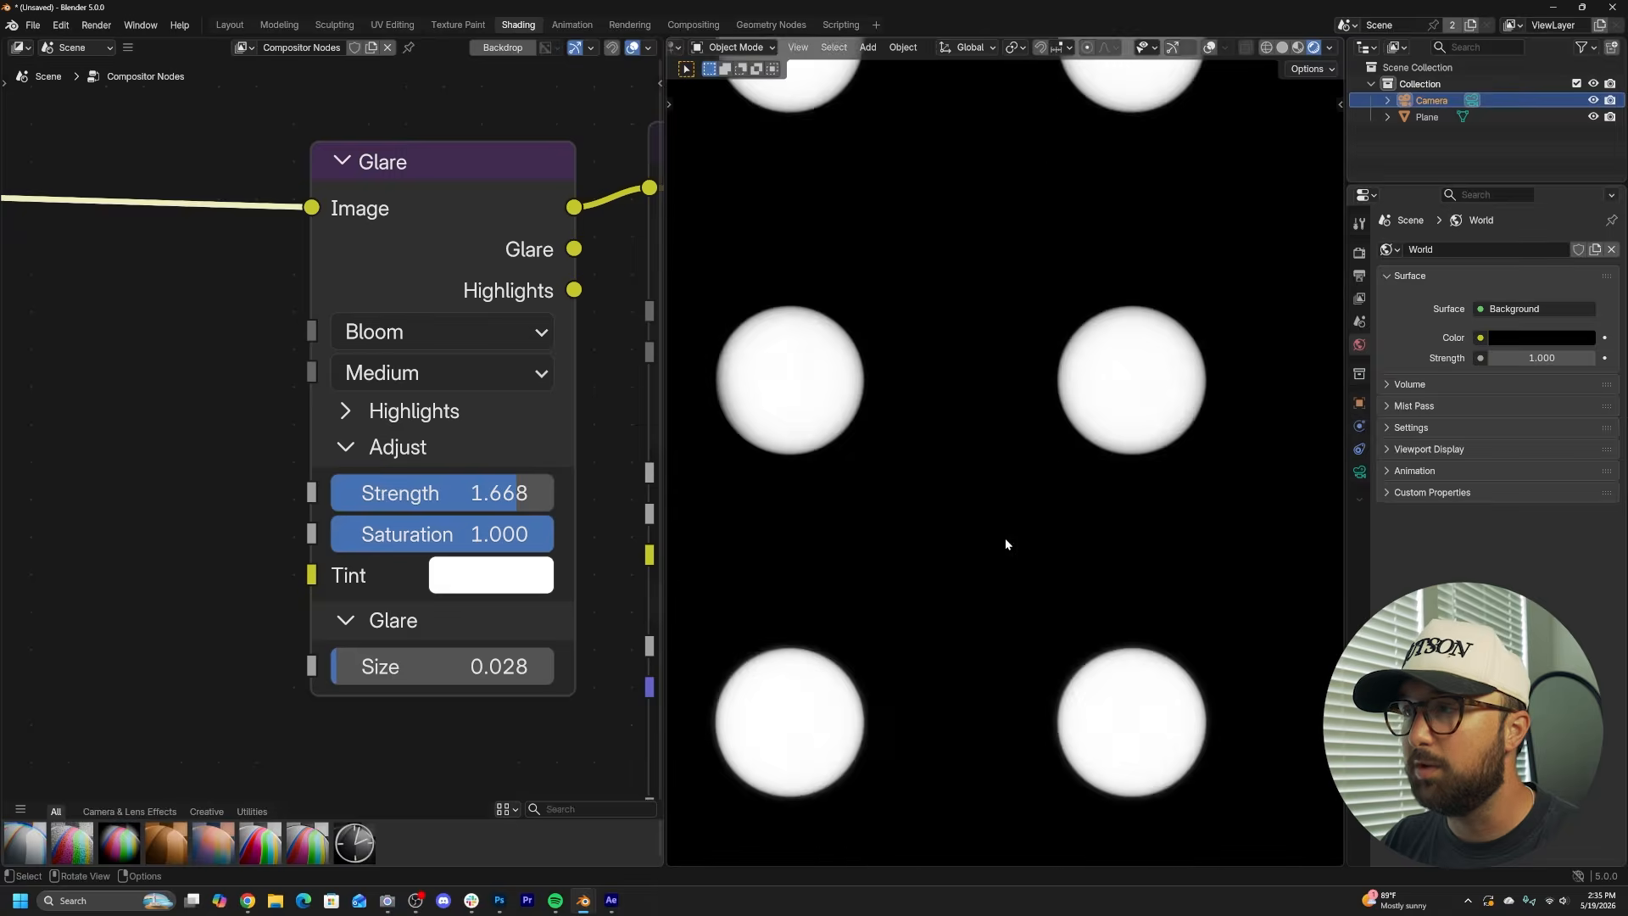
scroll(924, 516, "down", 12)
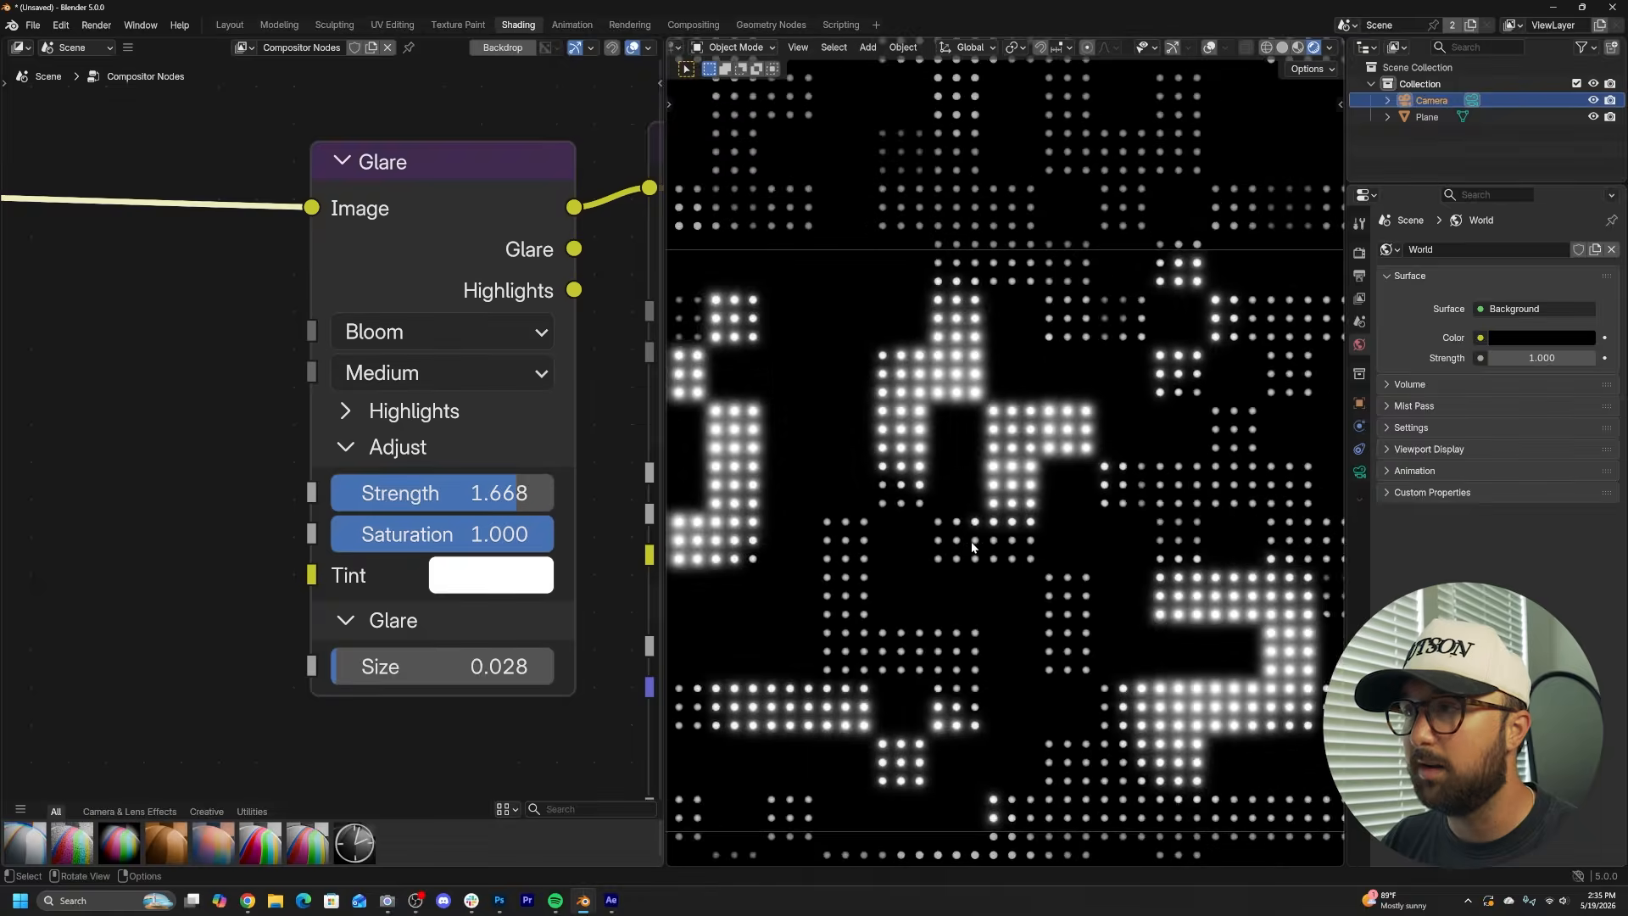
scroll(972, 547, "up", 2)
middle_click_drag(1036, 534, 1026, 527, "shift")
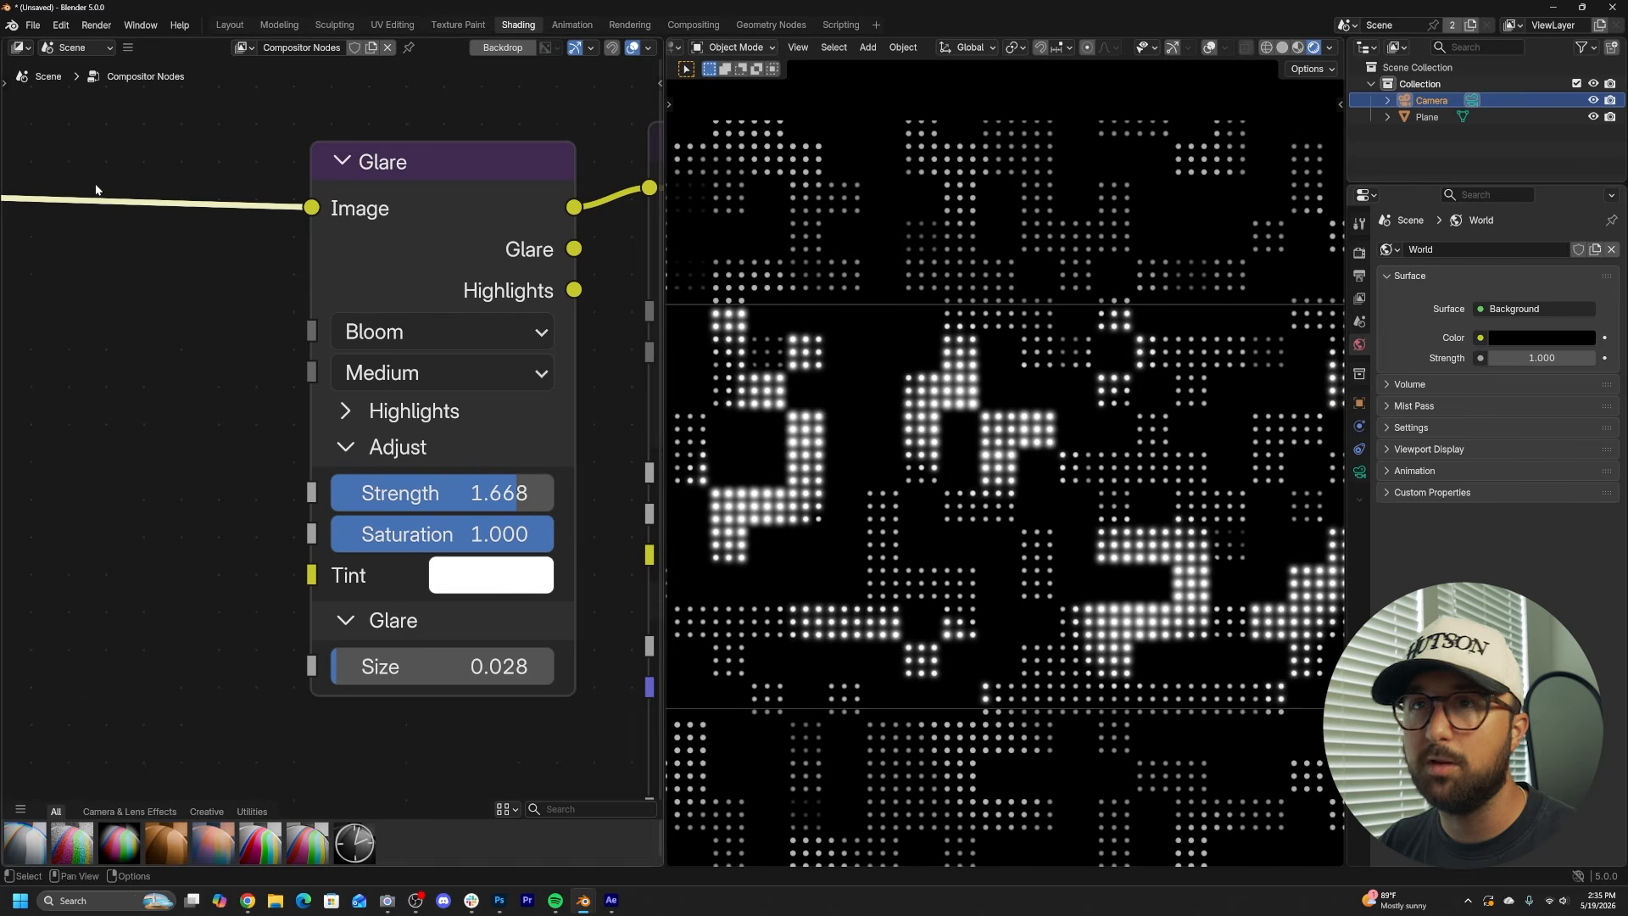
- Render the current frame as a still image to check the glow, and close the render window
left_click(95, 25)
left_click(127, 43)
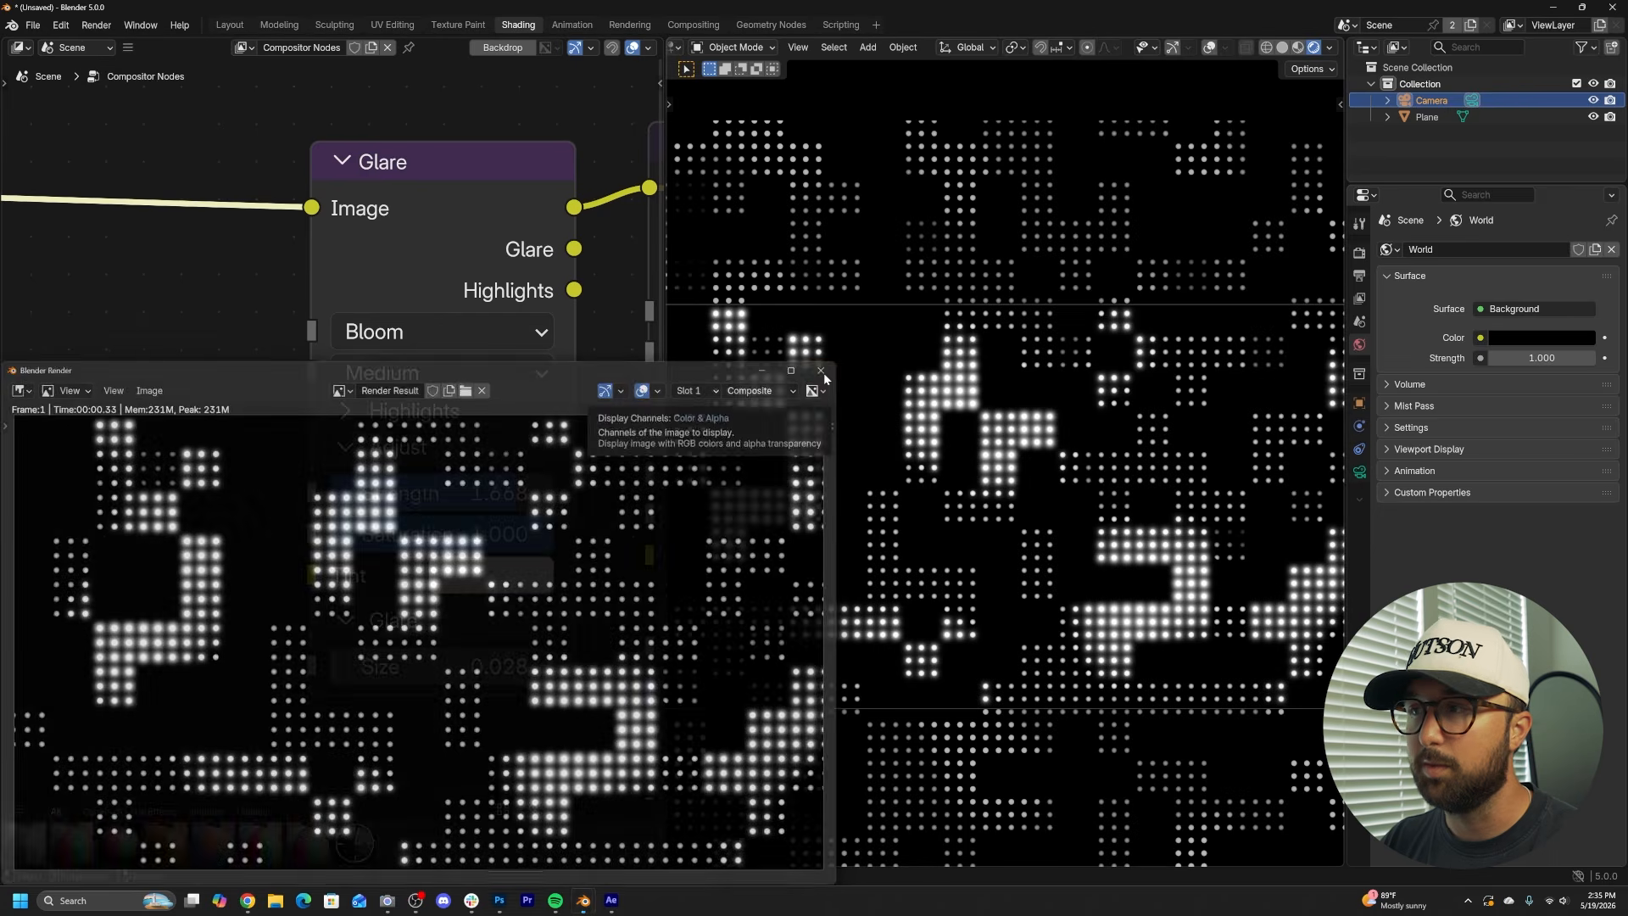
left_click(823, 369)
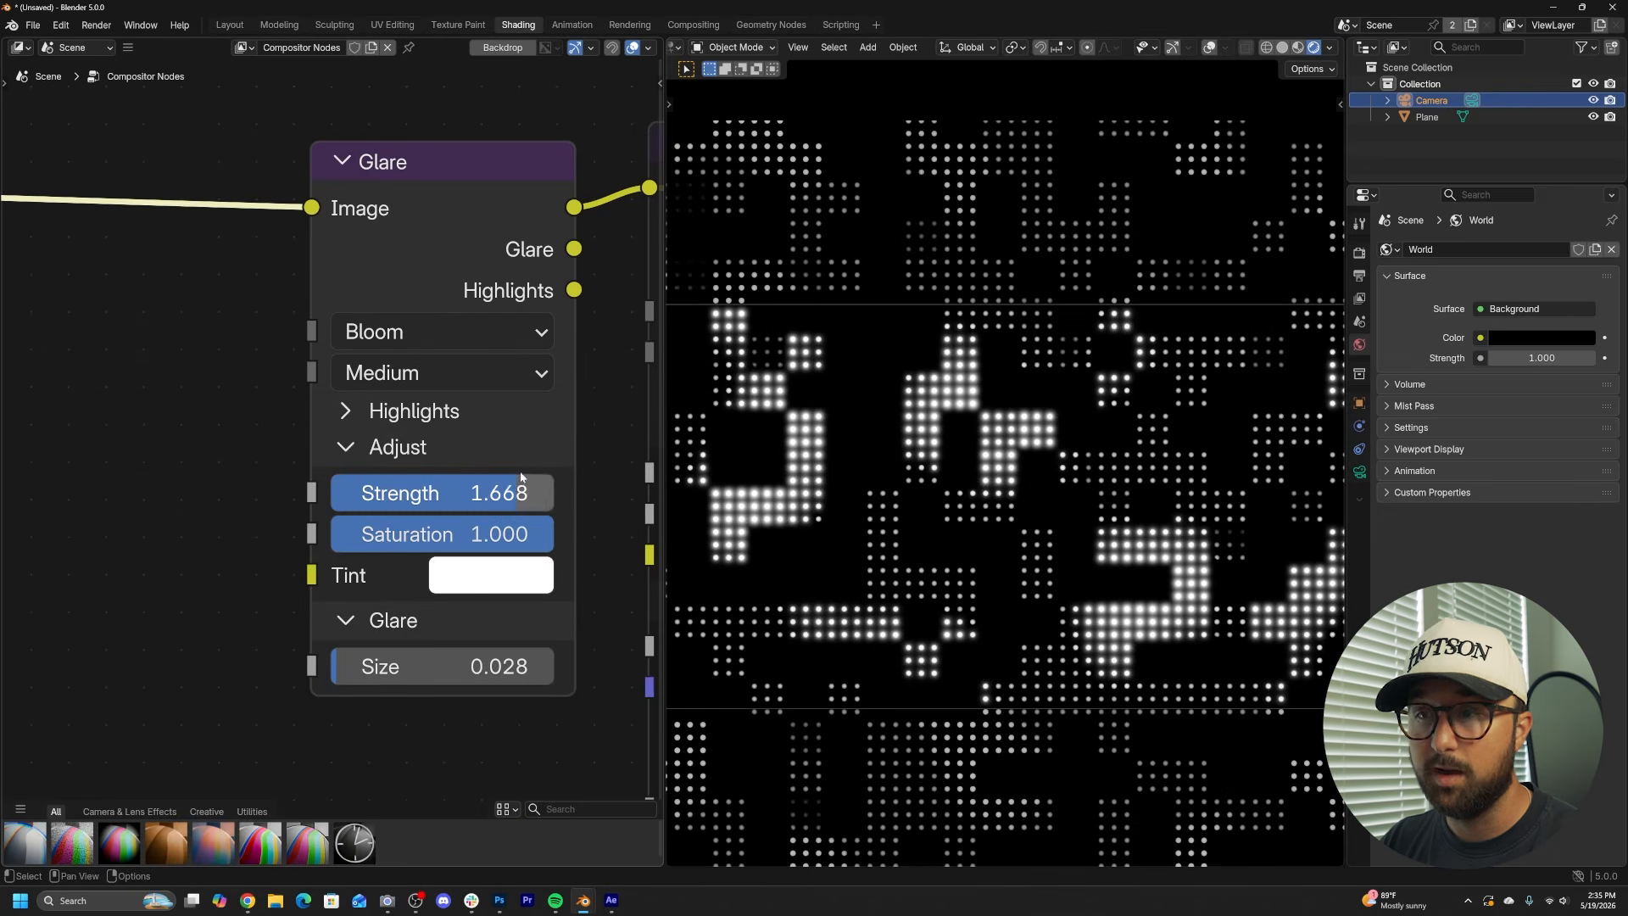
- Lower the Bloom Glare's Strength to 1.022 and insert a new Glare node between it and the Sun Beams Glare
left_click_drag(530, 492, 447, 497)
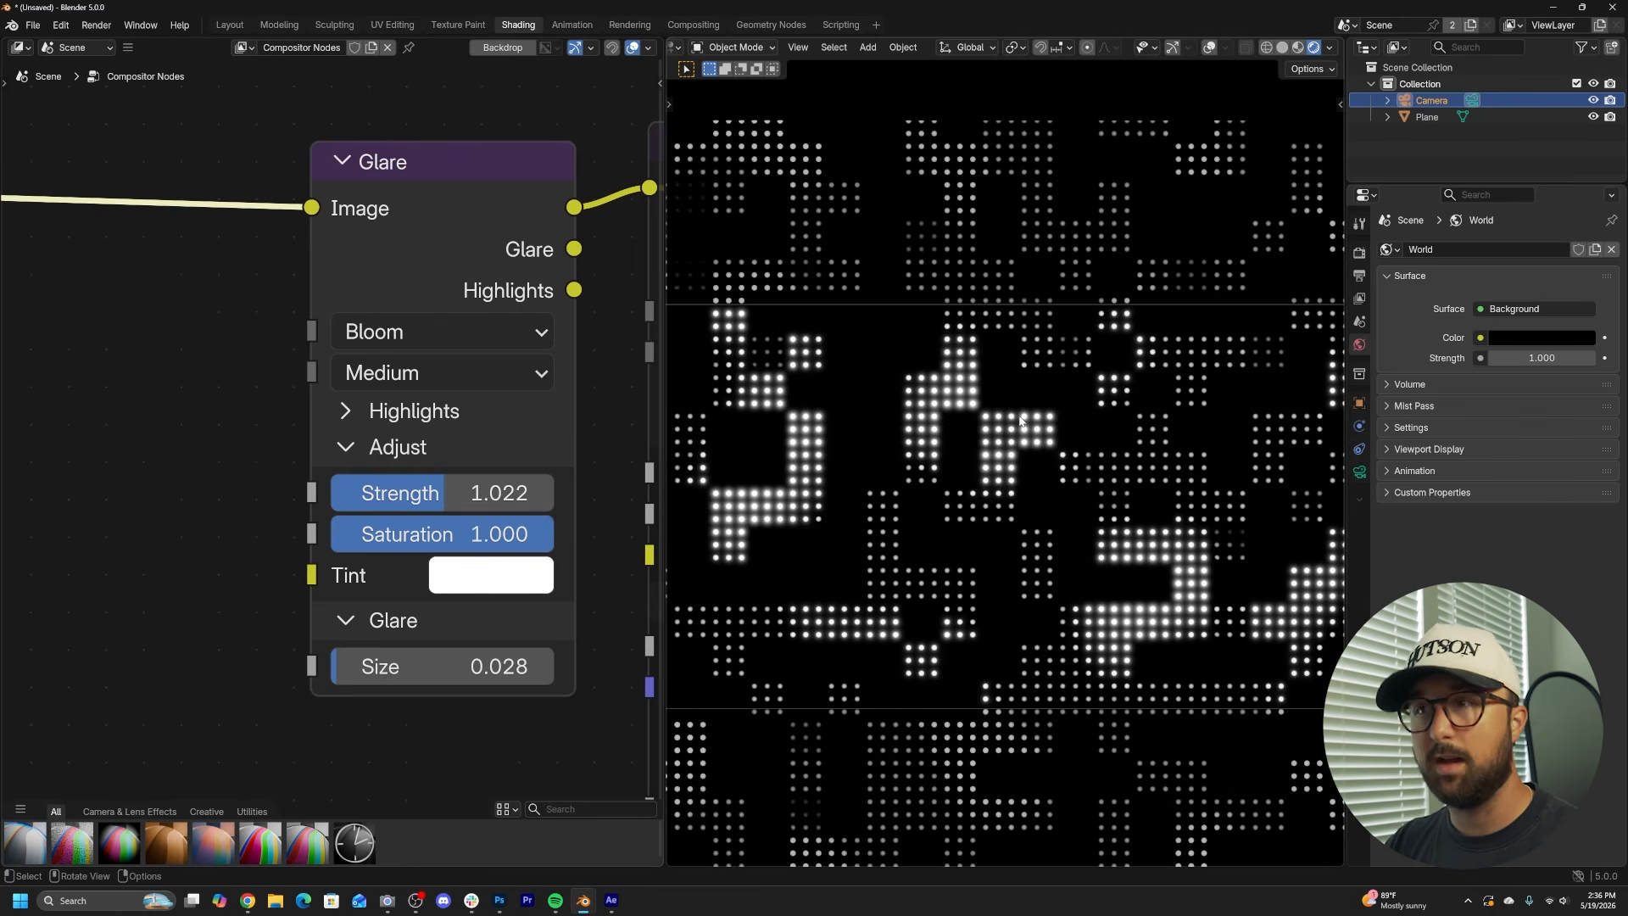
scroll(348, 297, "down", 2)
left_click_drag(393, 258, 90, 253)
key("shift+a")
left_click(402, 164)
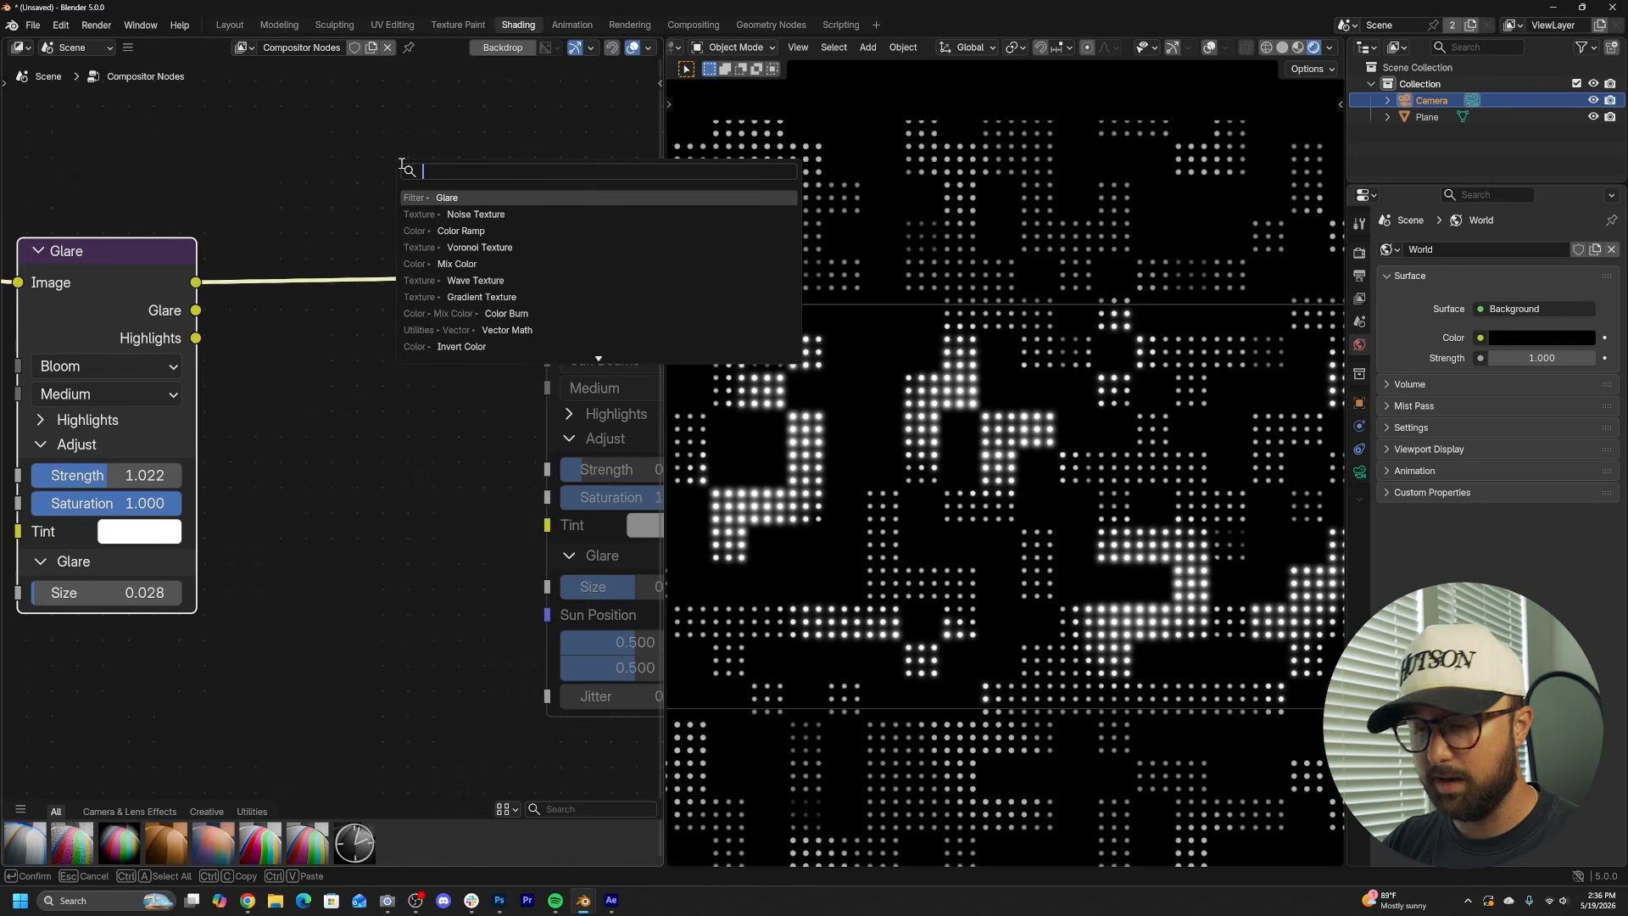
type("gl")
key("Return")
left_click(315, 247)
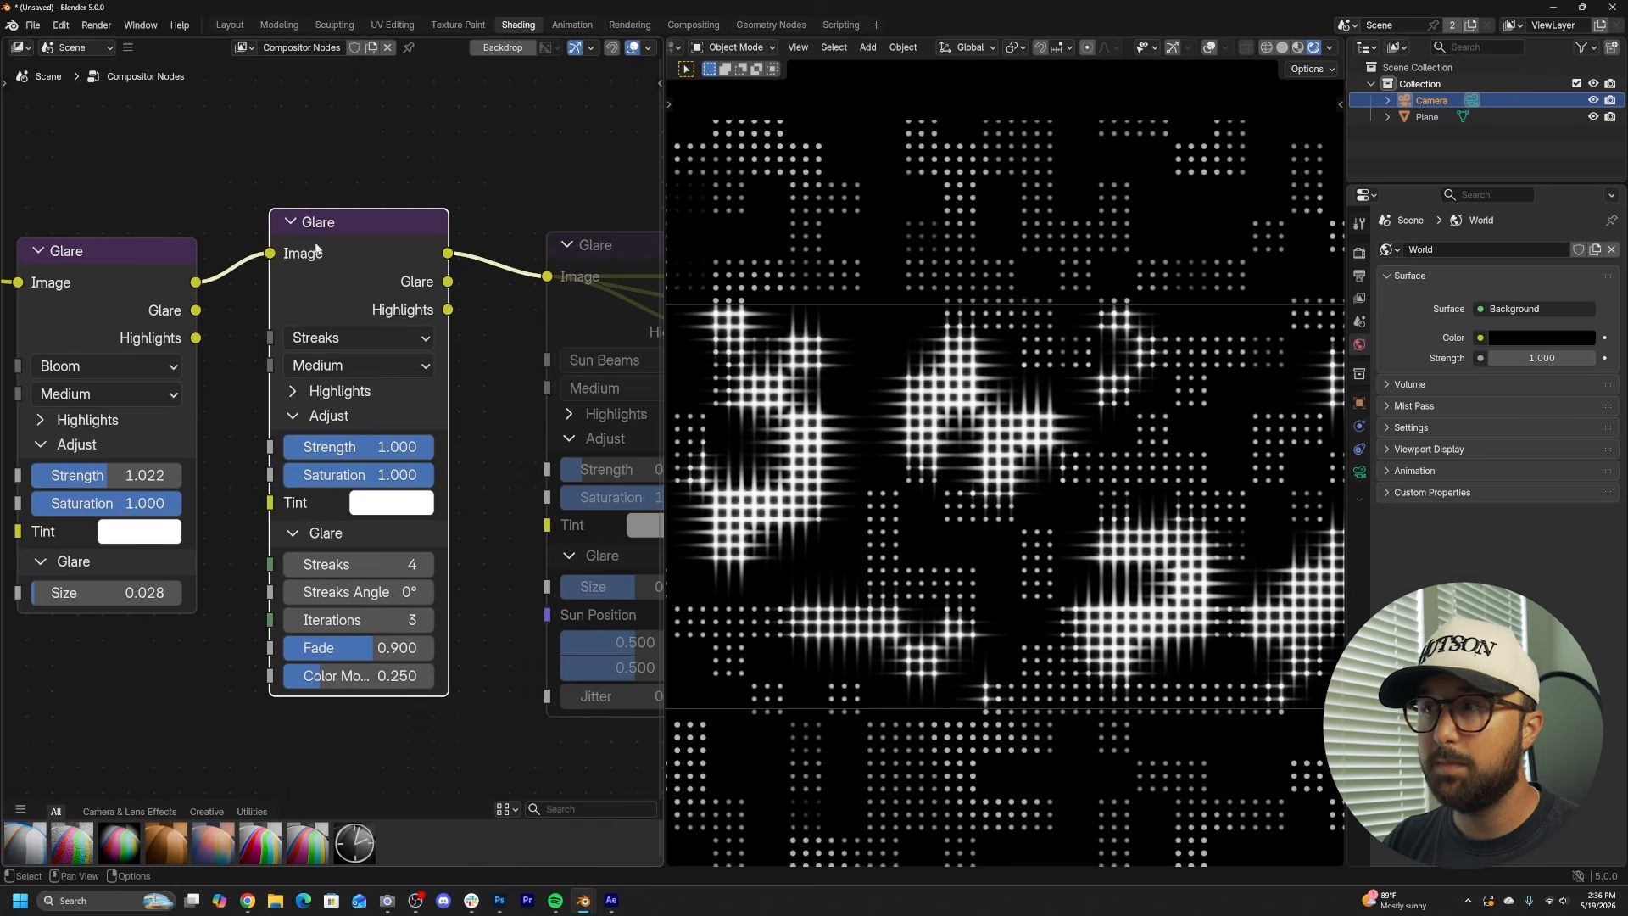
- Change the new Glare node's type to Bloom, with Size 0.701 and Strength 1.406
left_click(346, 341)
left_click(348, 399)
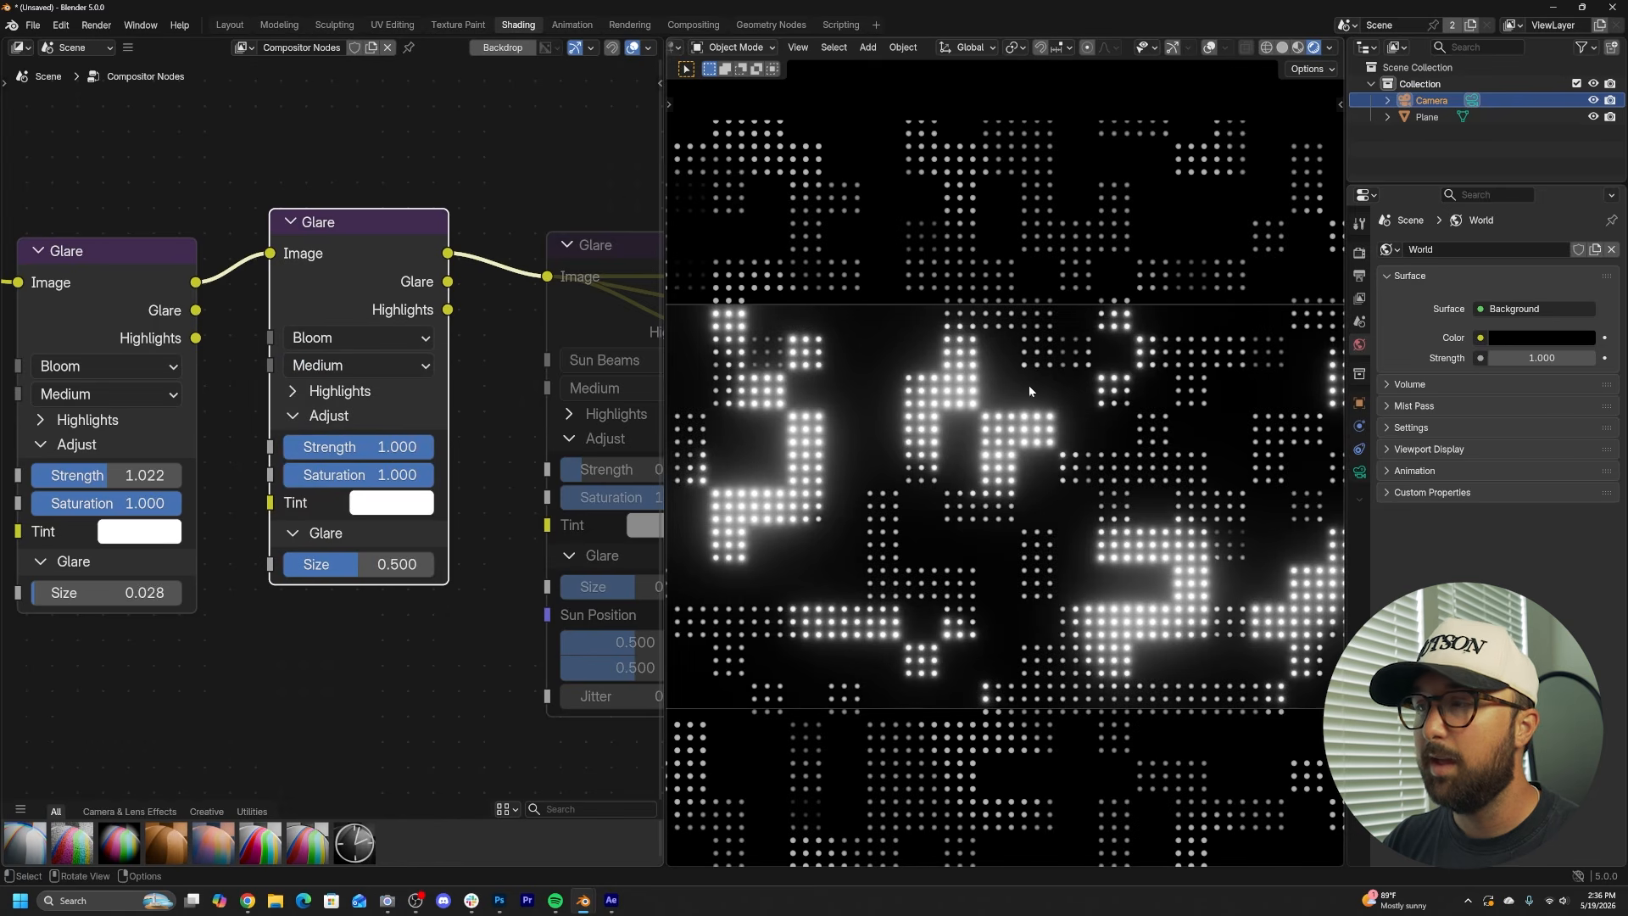
left_click_drag(386, 564, 428, 564)
left_click(393, 447)
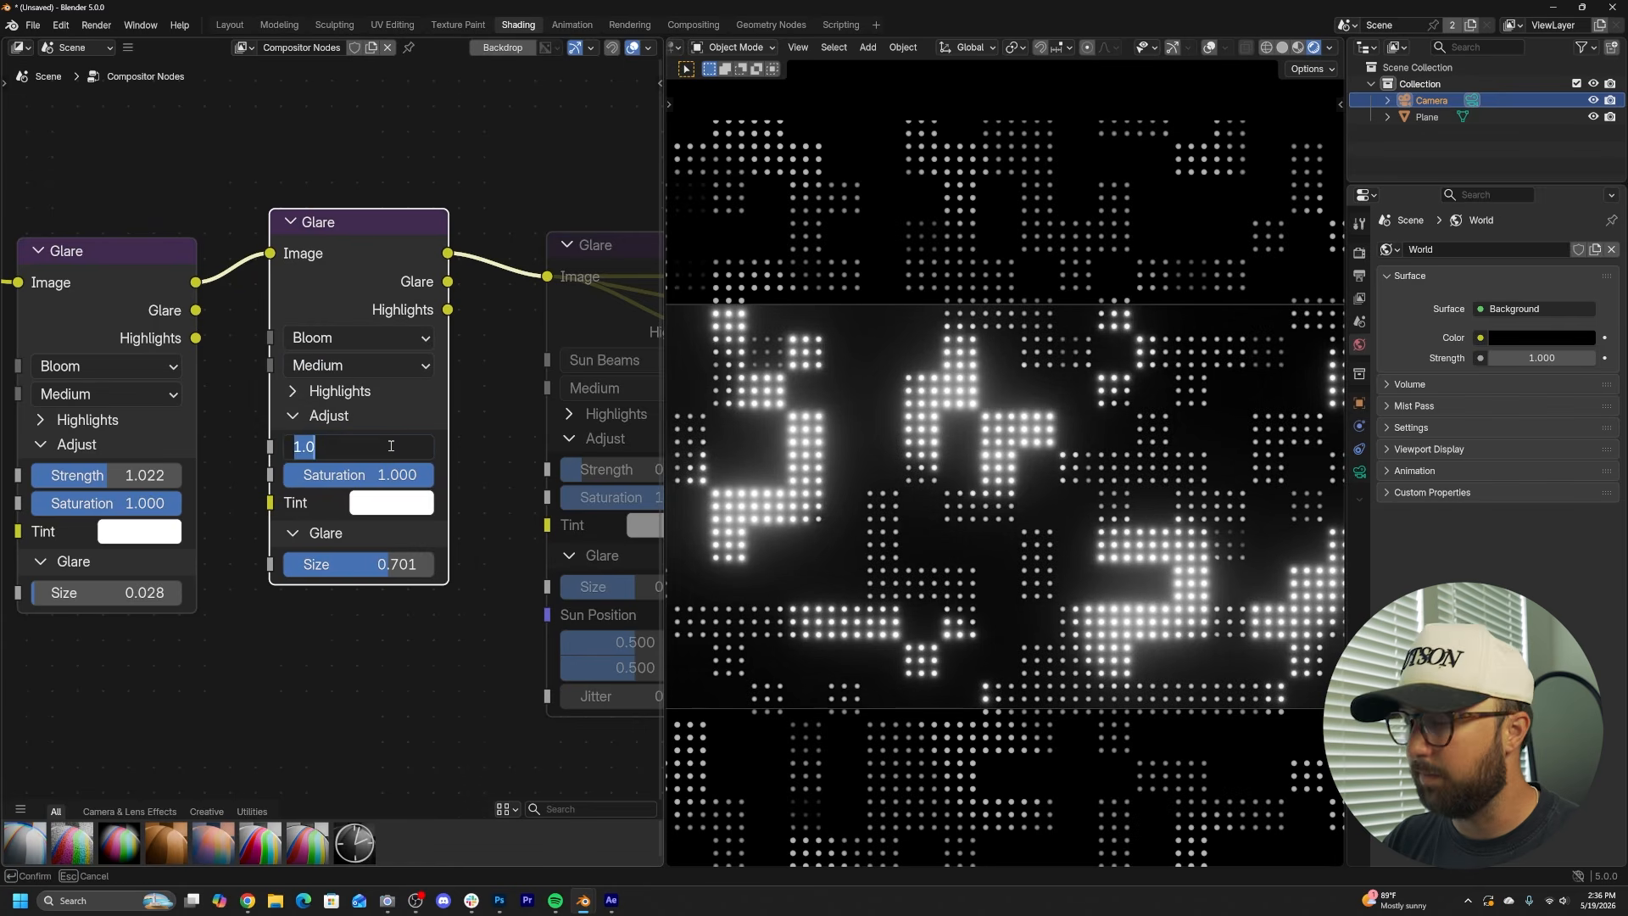
type("2")
key("Return")
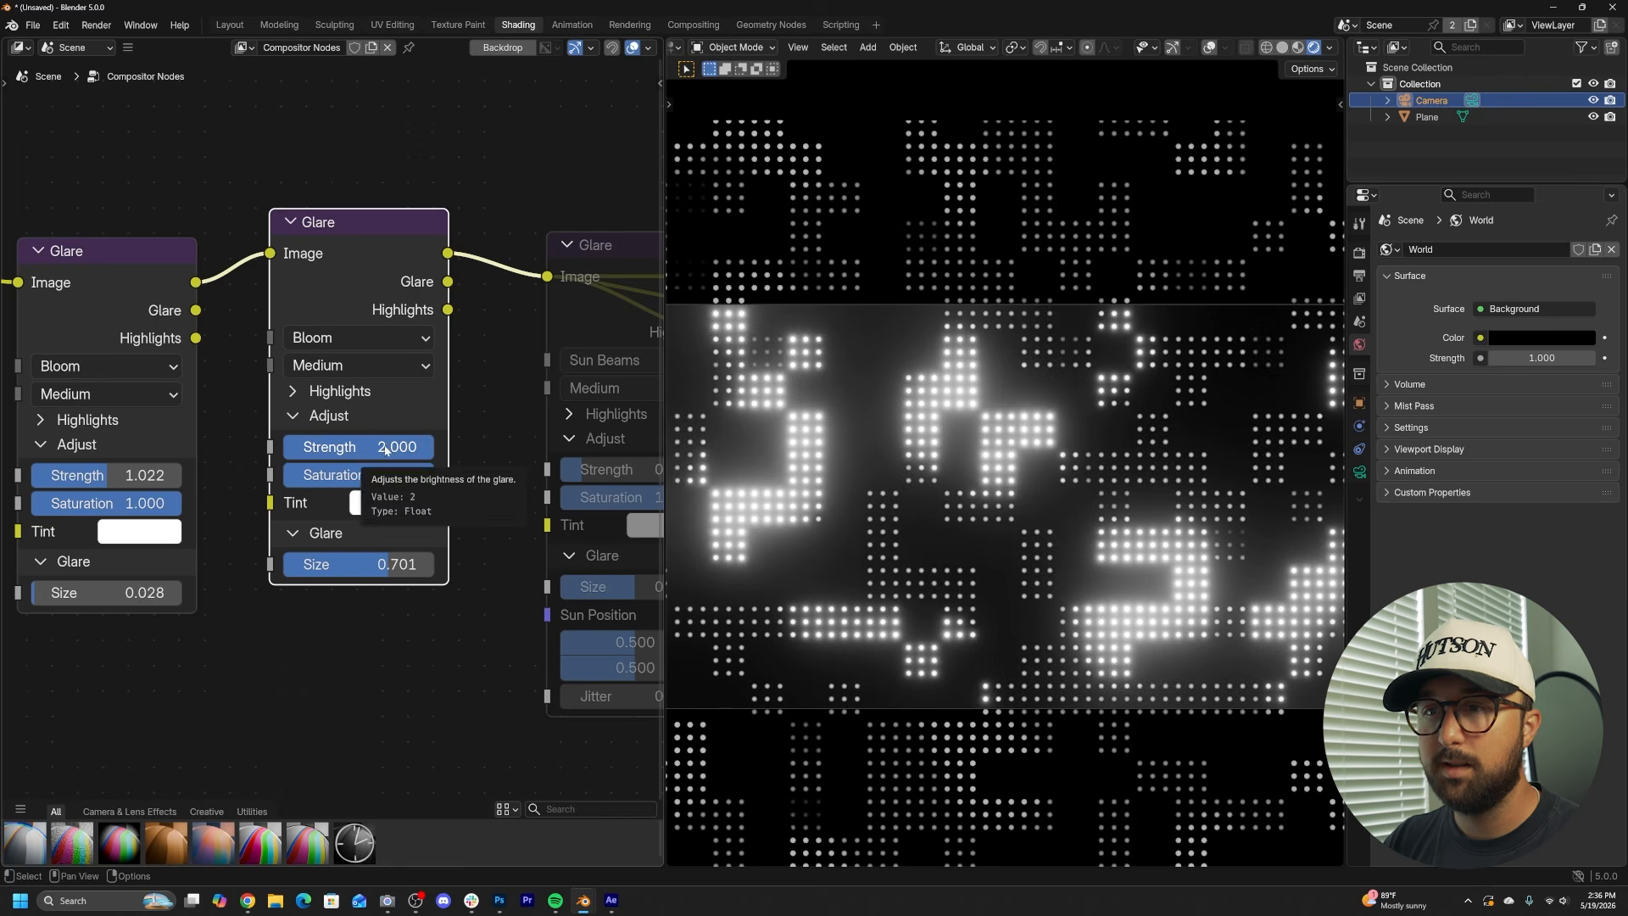
left_click_drag(390, 448, 377, 447)
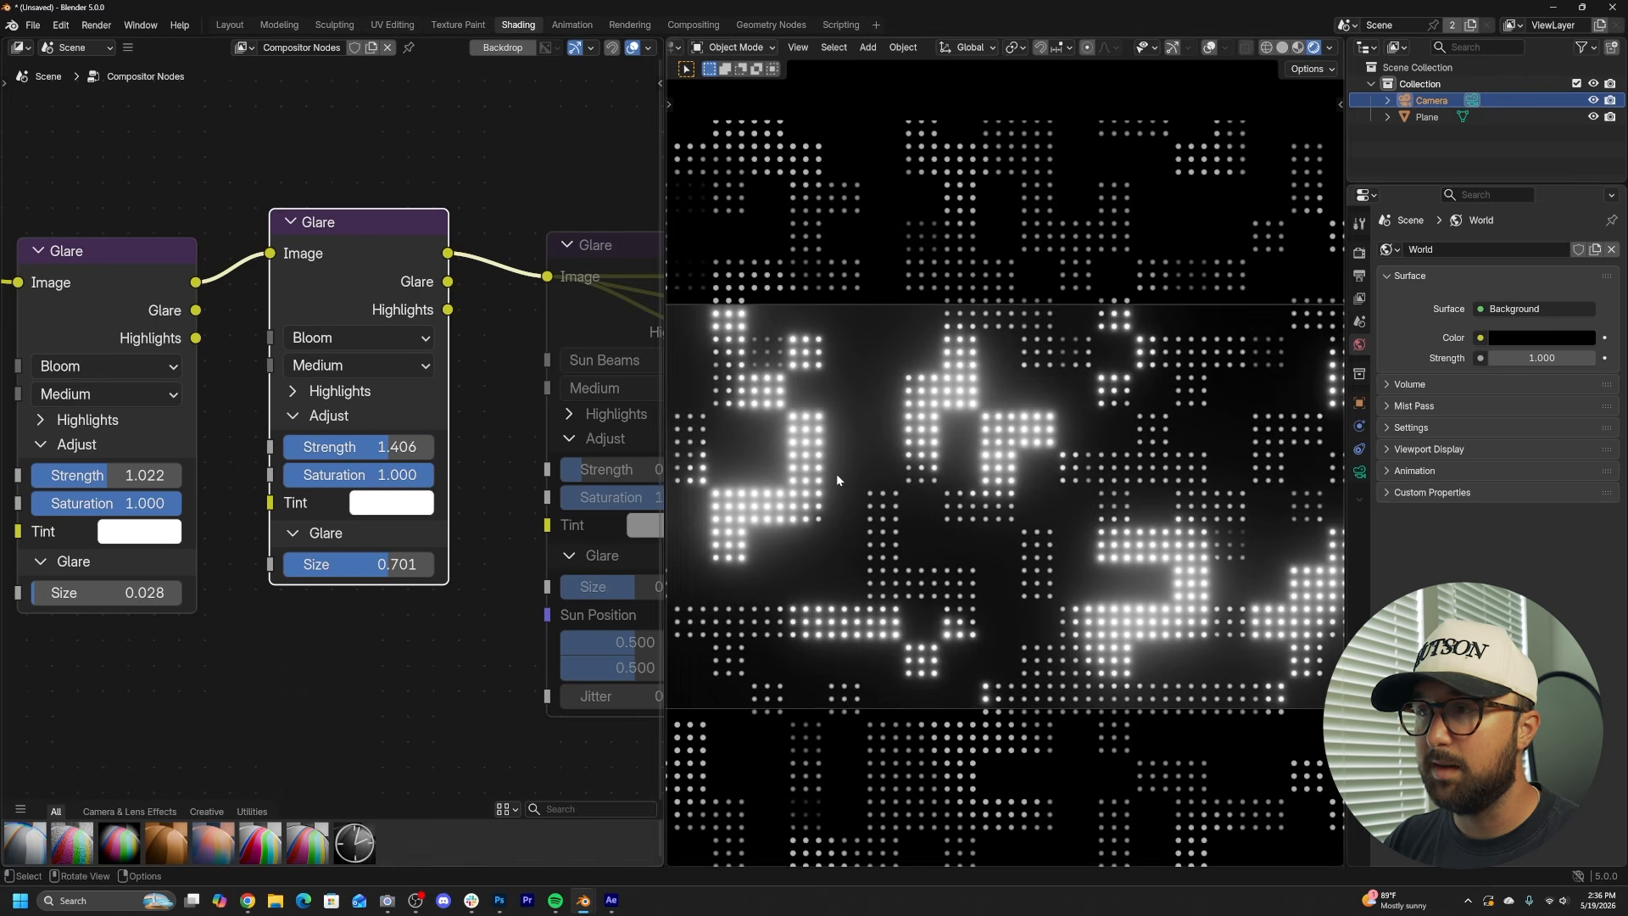
- Compare the tight and wide Bloom Glare nodes by muting each in turn, leaving both enabled
key("m")
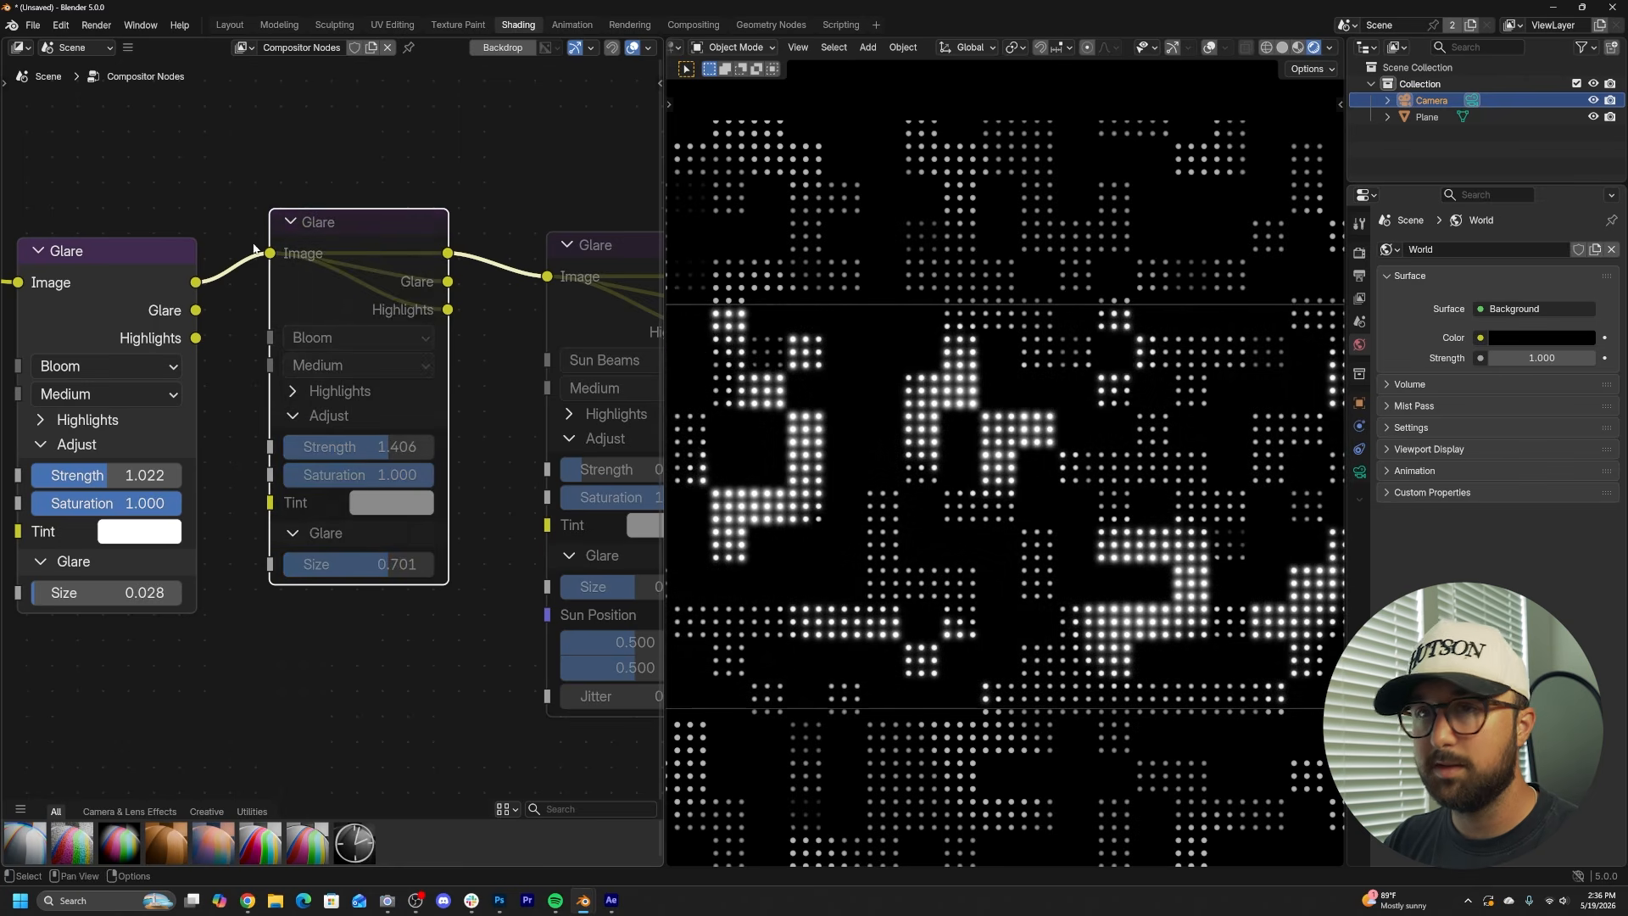
left_click(118, 268)
key("m")
left_click(373, 243)
key("m")
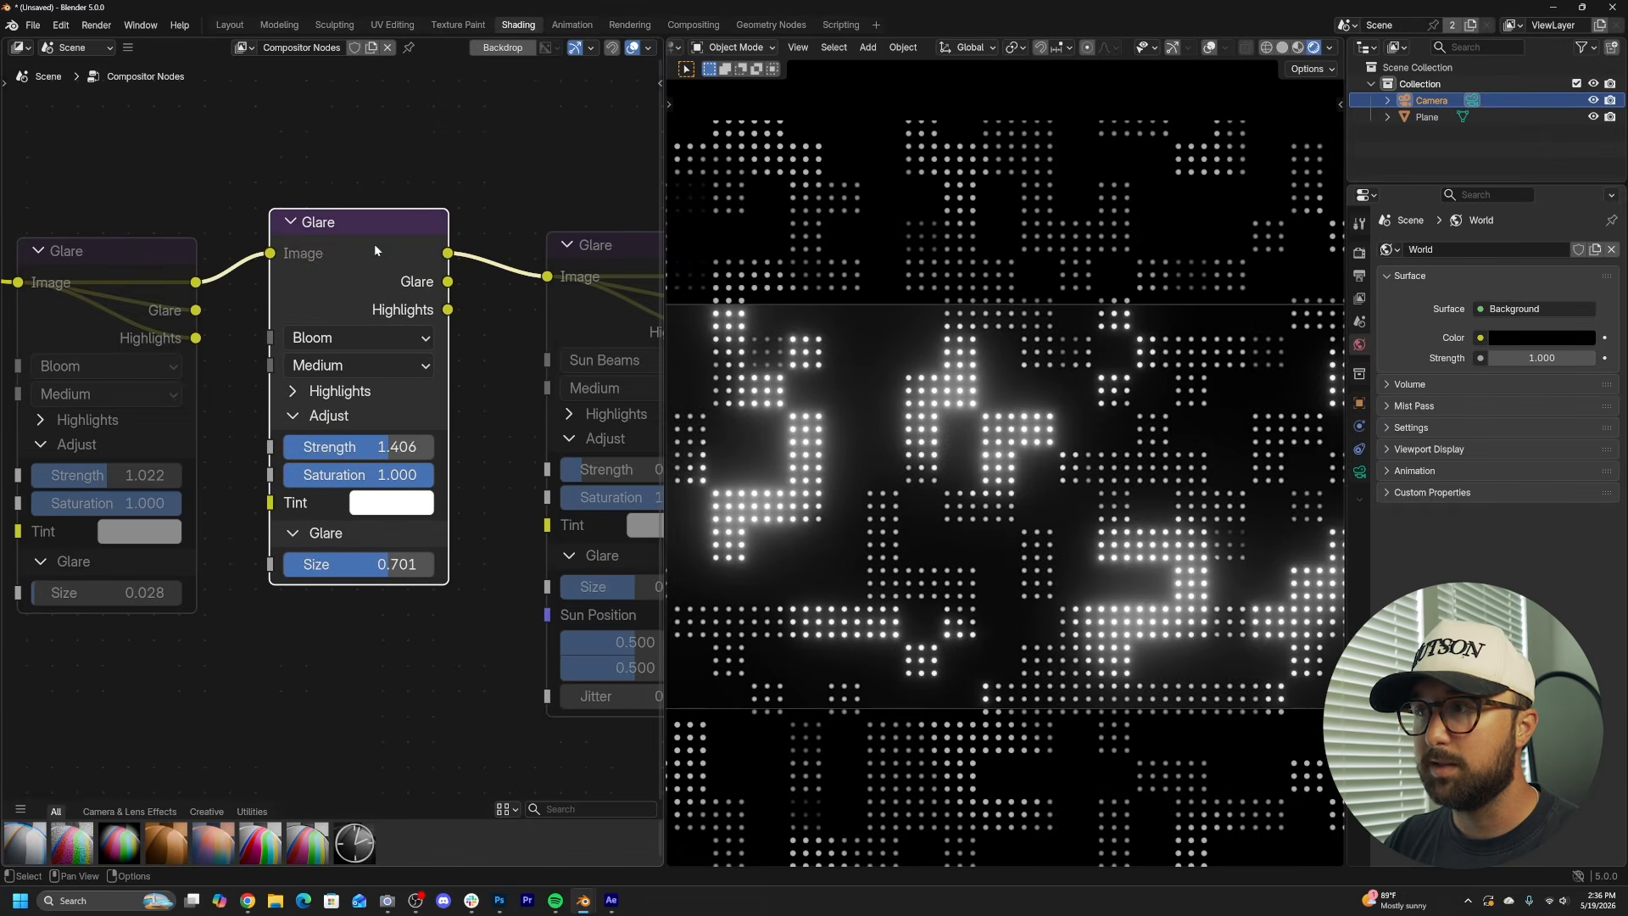
key("m")
left_click(162, 252)
key("m")
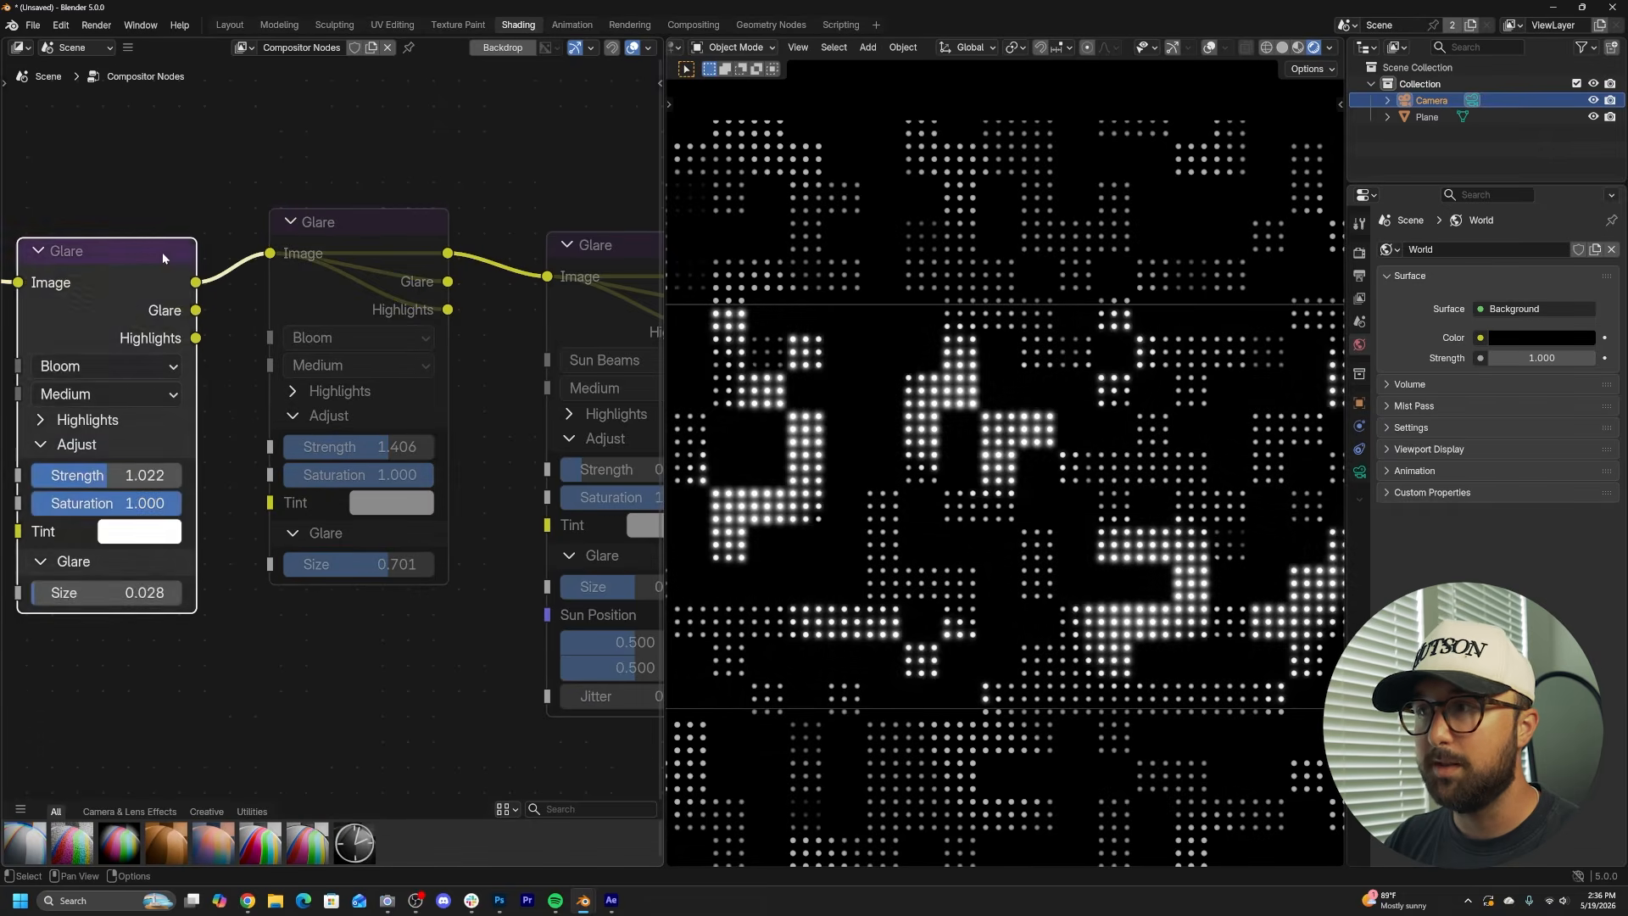
key("m")
left_click(436, 268)
key("m")
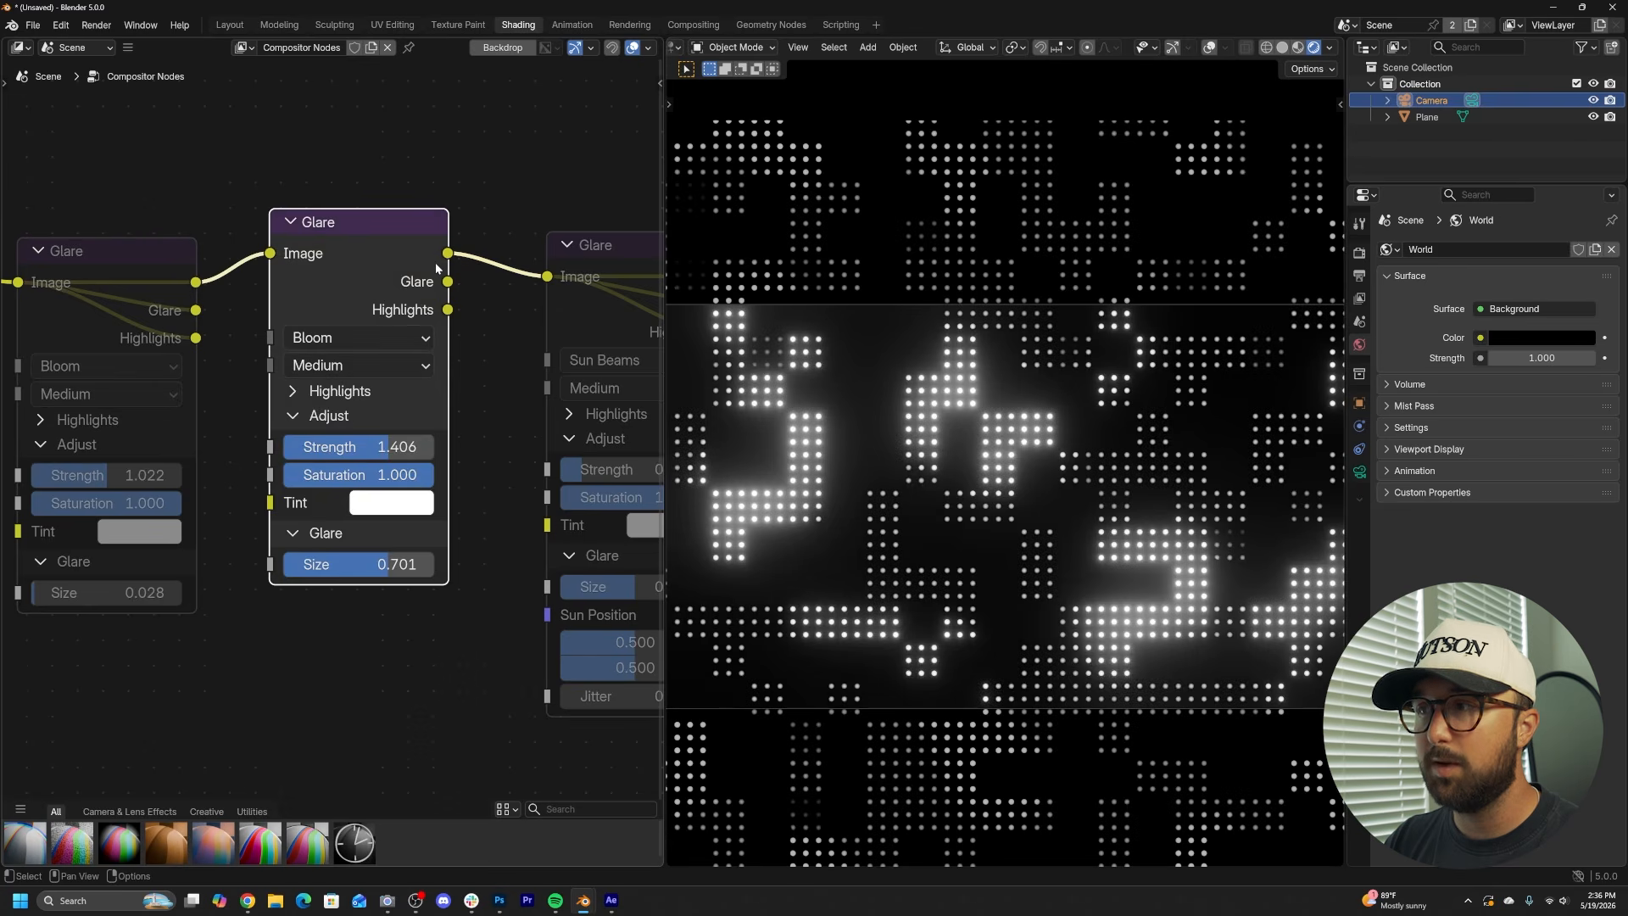
key("m")
left_click(146, 264)
key("m")
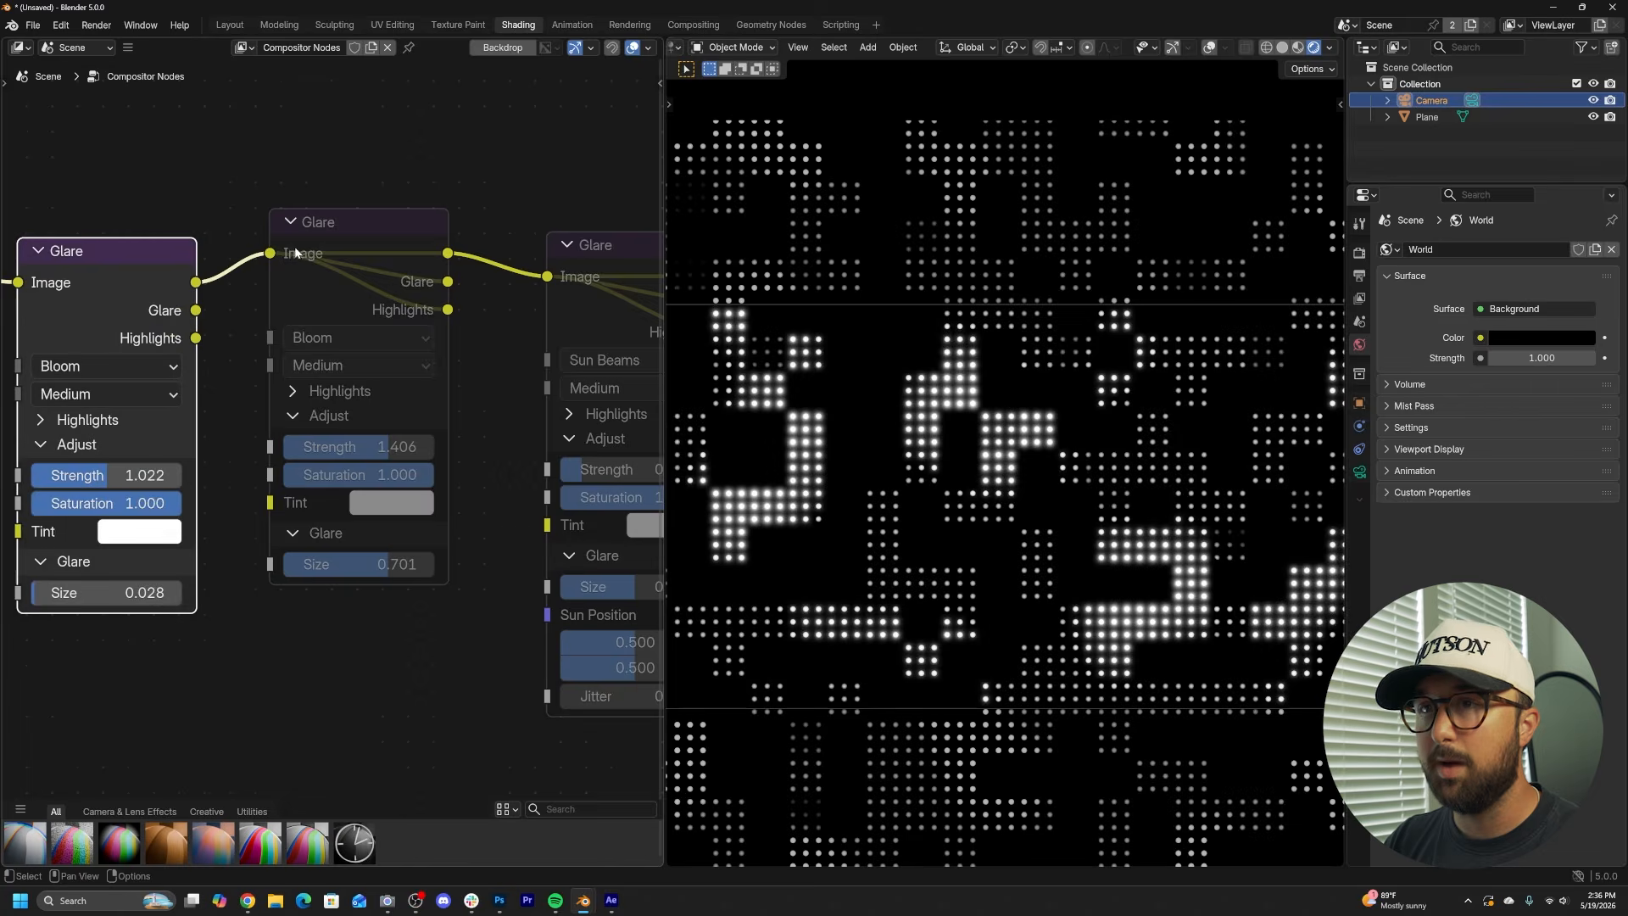
left_click(355, 254)
key("m")
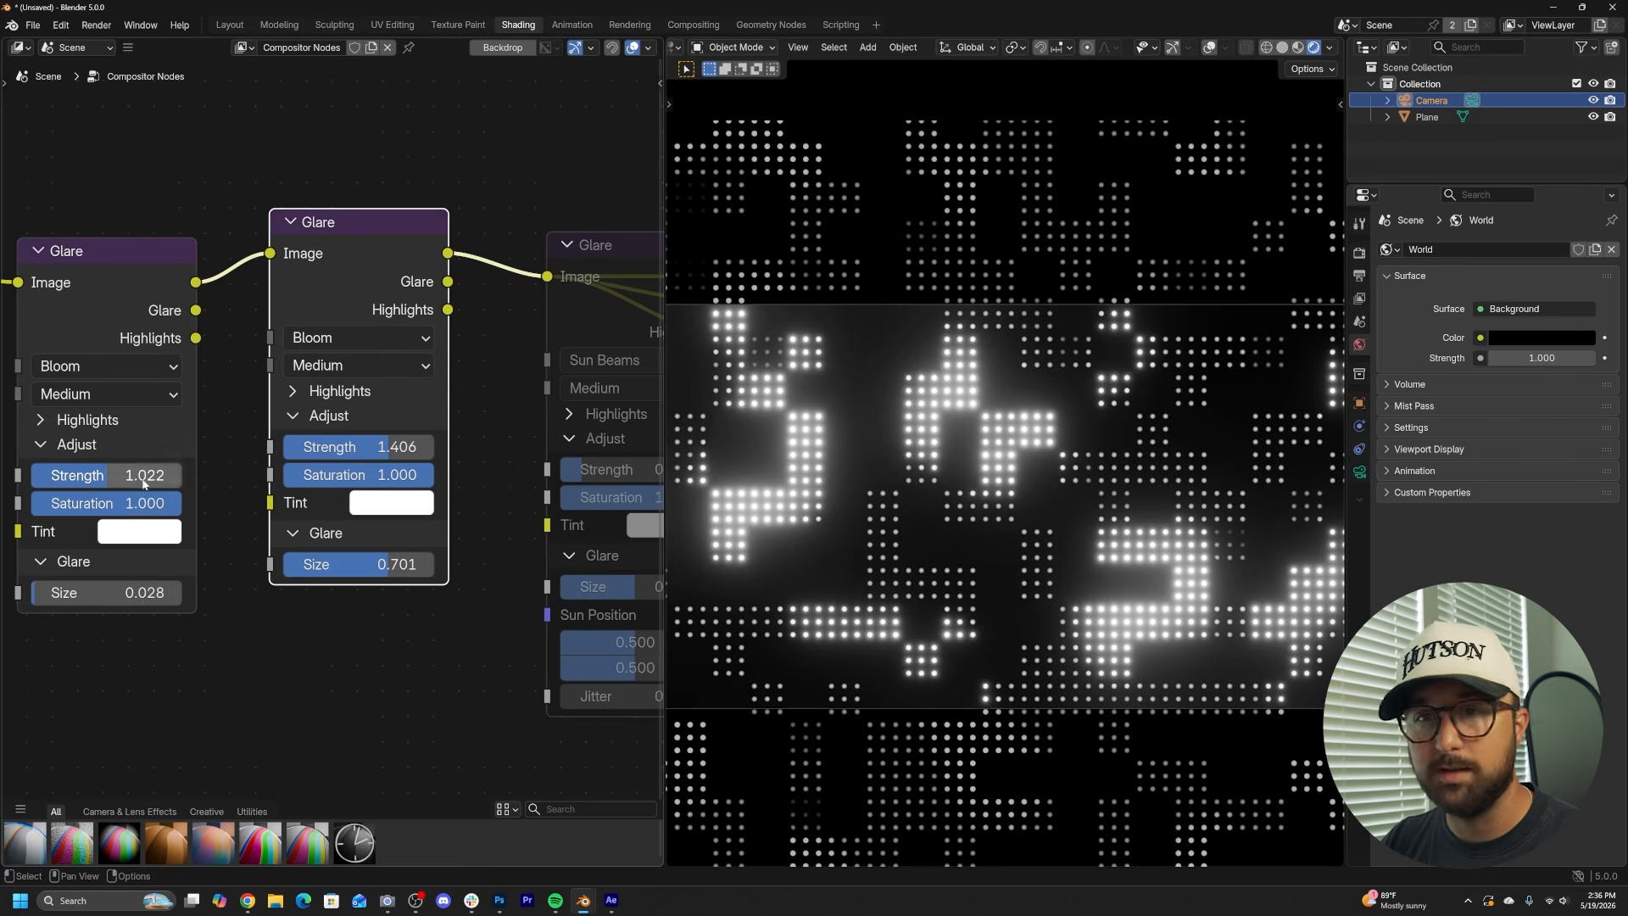
- Lower the first Bloom Glare's Strength to 0.734, and enable the Sun Beams Glare with its Strength at 0.218
left_click_drag(143, 479, 121, 479)
scroll(342, 475, "down", 3)
middle_click_drag(589, 360, 323, 369)
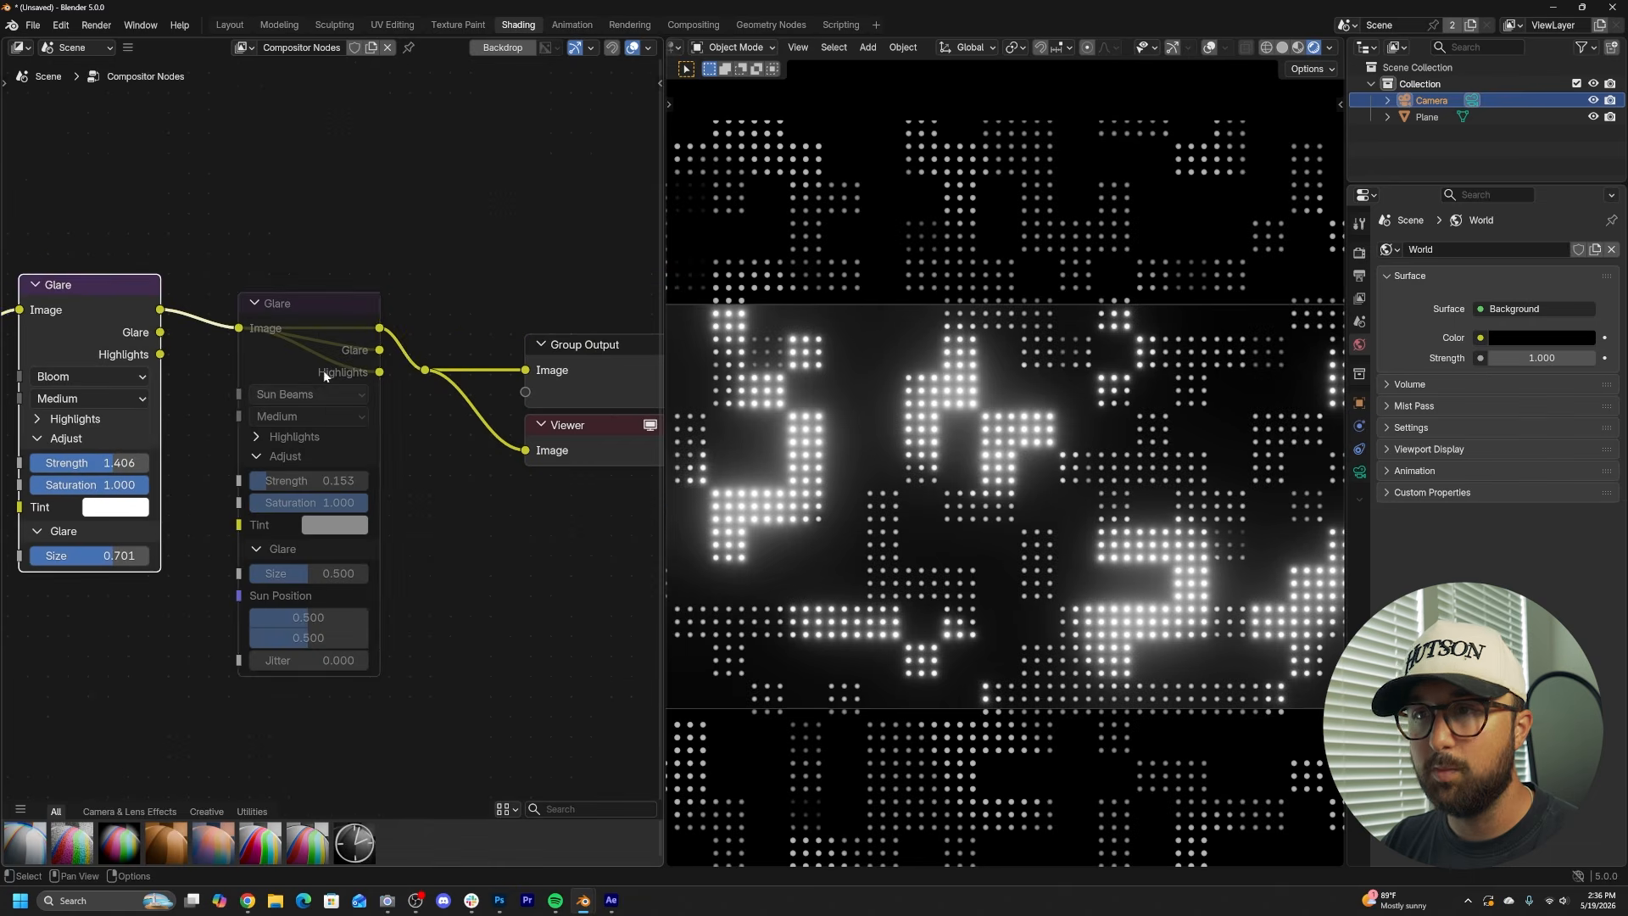
left_click(317, 326)
key("m")
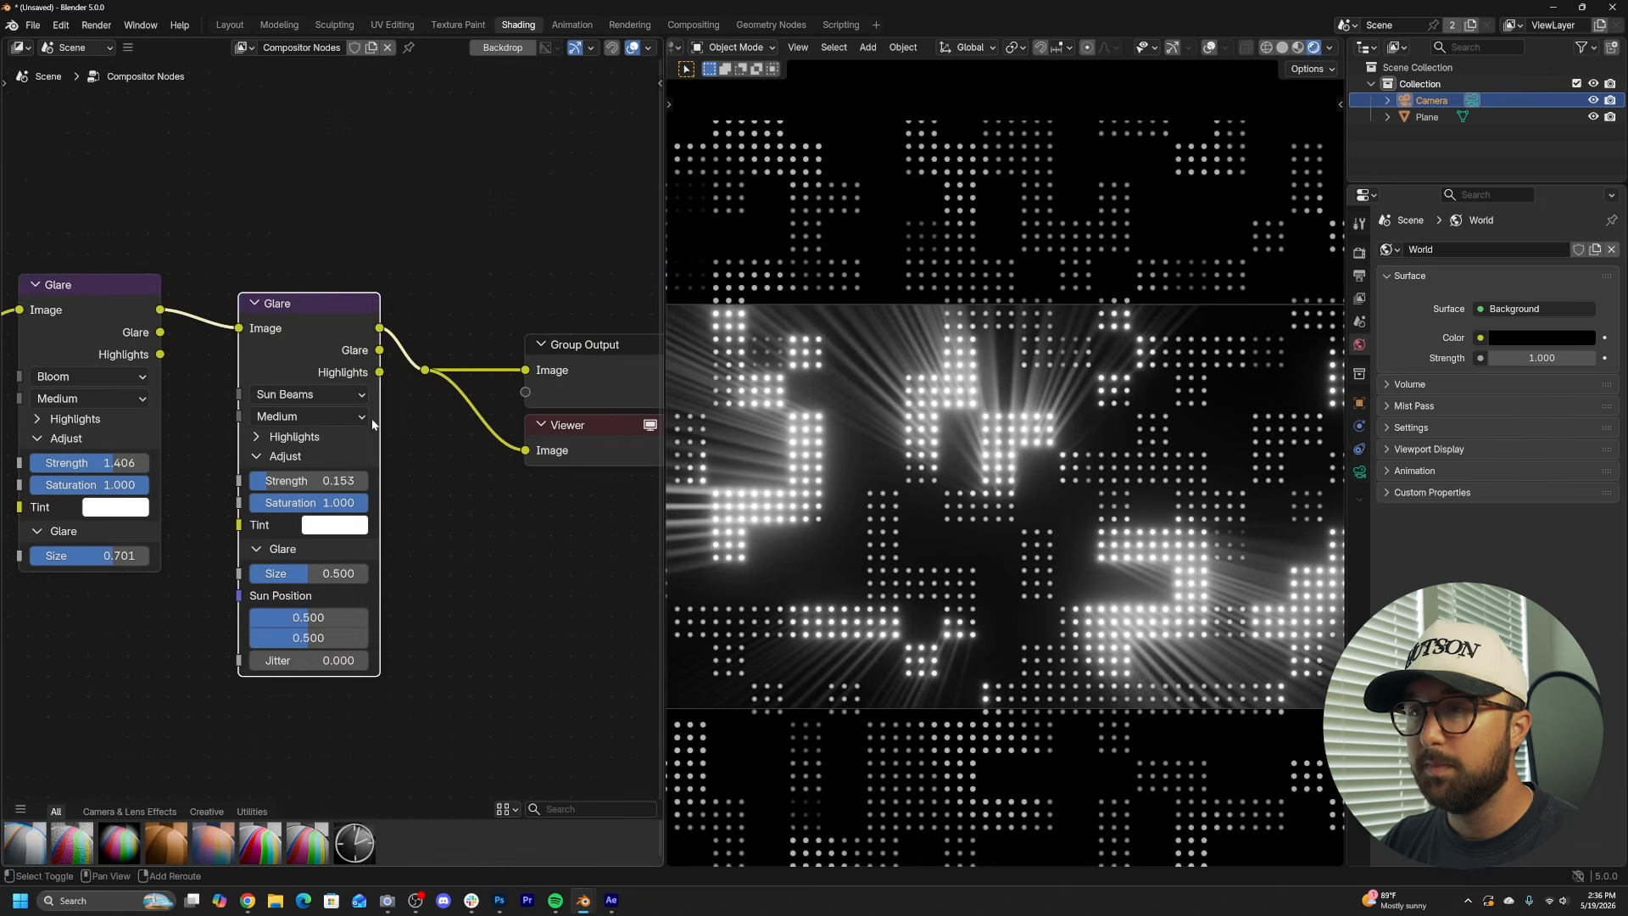
middle_click_drag(373, 424, 513, 424)
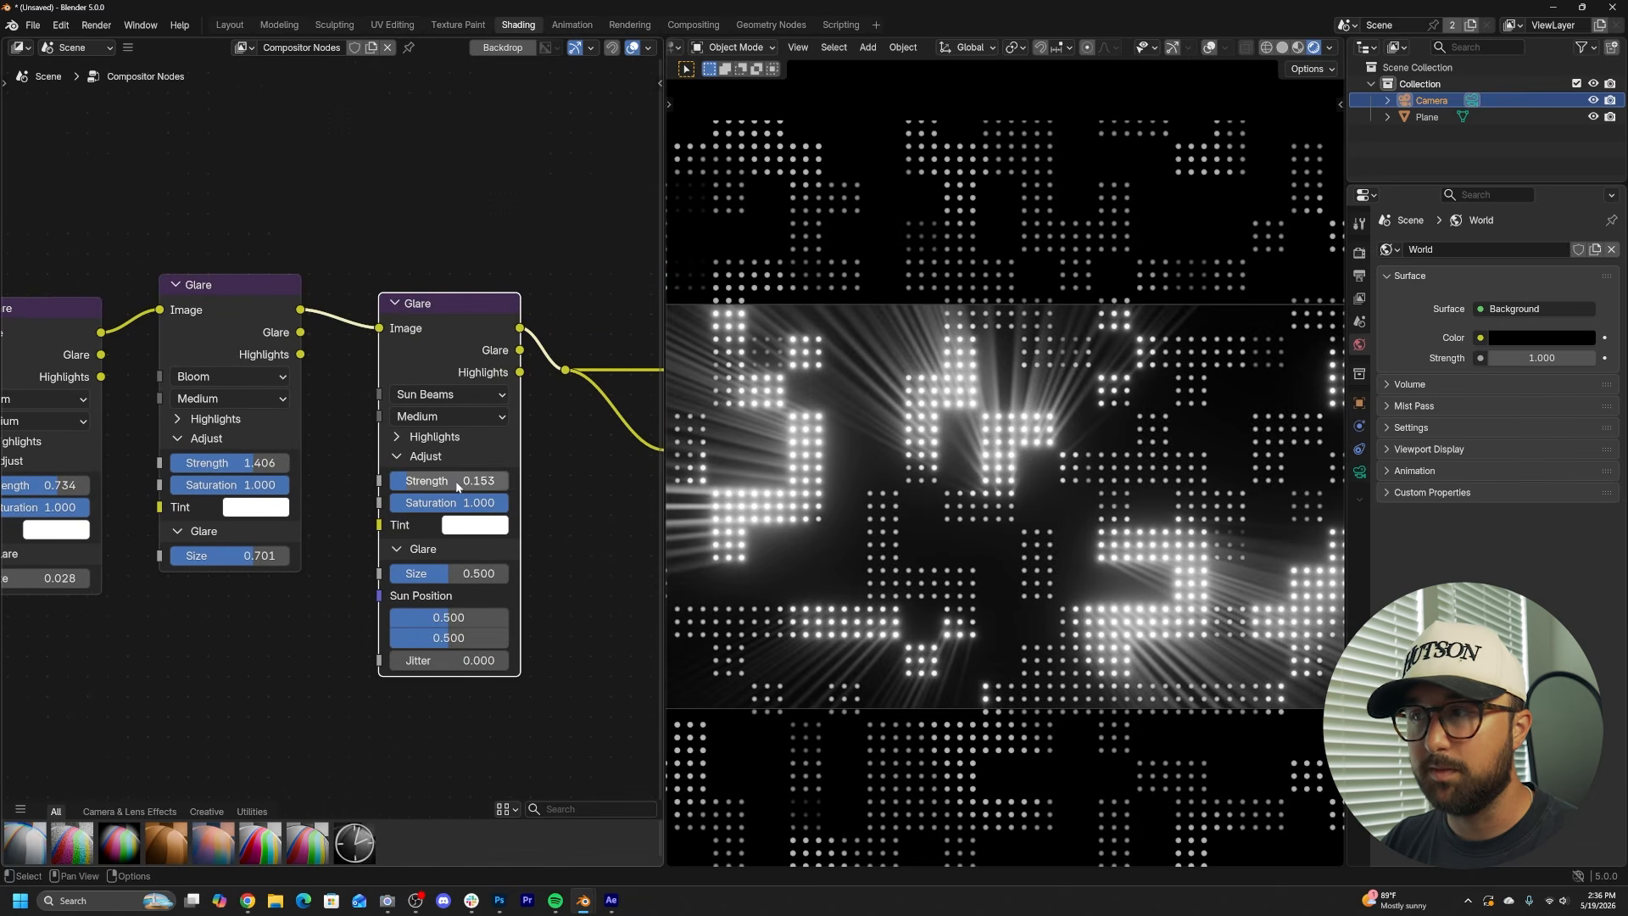
left_click_drag(457, 487, 464, 487)
- Mute both Bloom Glare nodes, raise the Sun Beams Glare's Strength to 0.493, and inspect the isolated rays
middle_click_drag(351, 452, 434, 447)
scroll(424, 442, "up", 1)
left_click_drag(301, 165, 119, 398)
key("m")
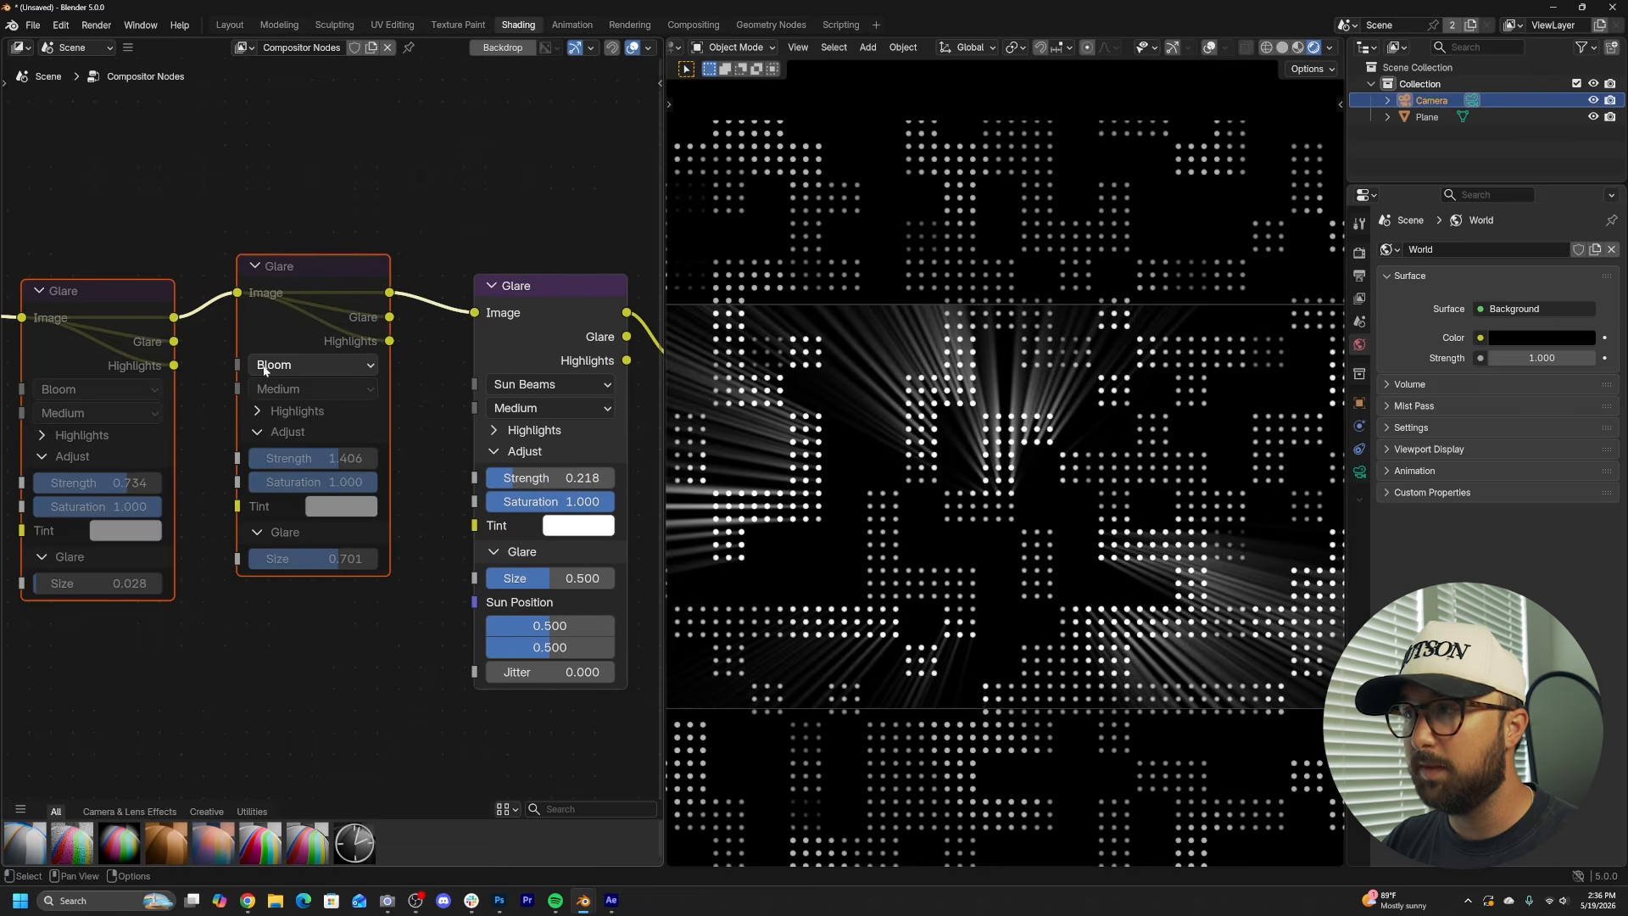
scroll(958, 497, "up", 1)
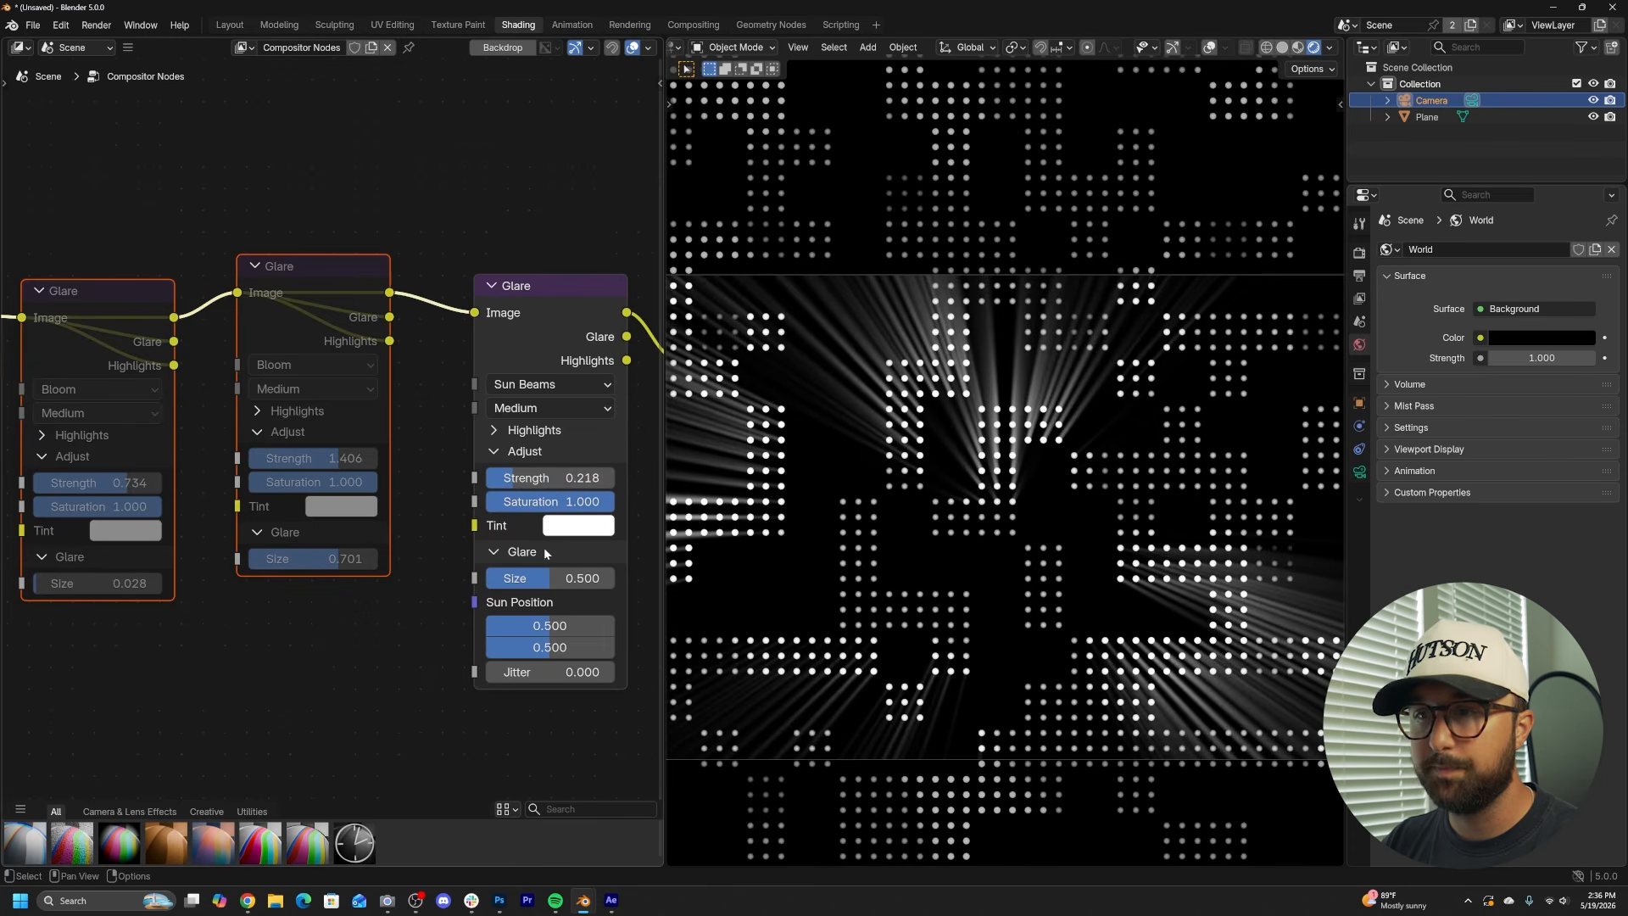
middle_click_drag(545, 553, 478, 552)
left_click_drag(462, 478, 482, 480)
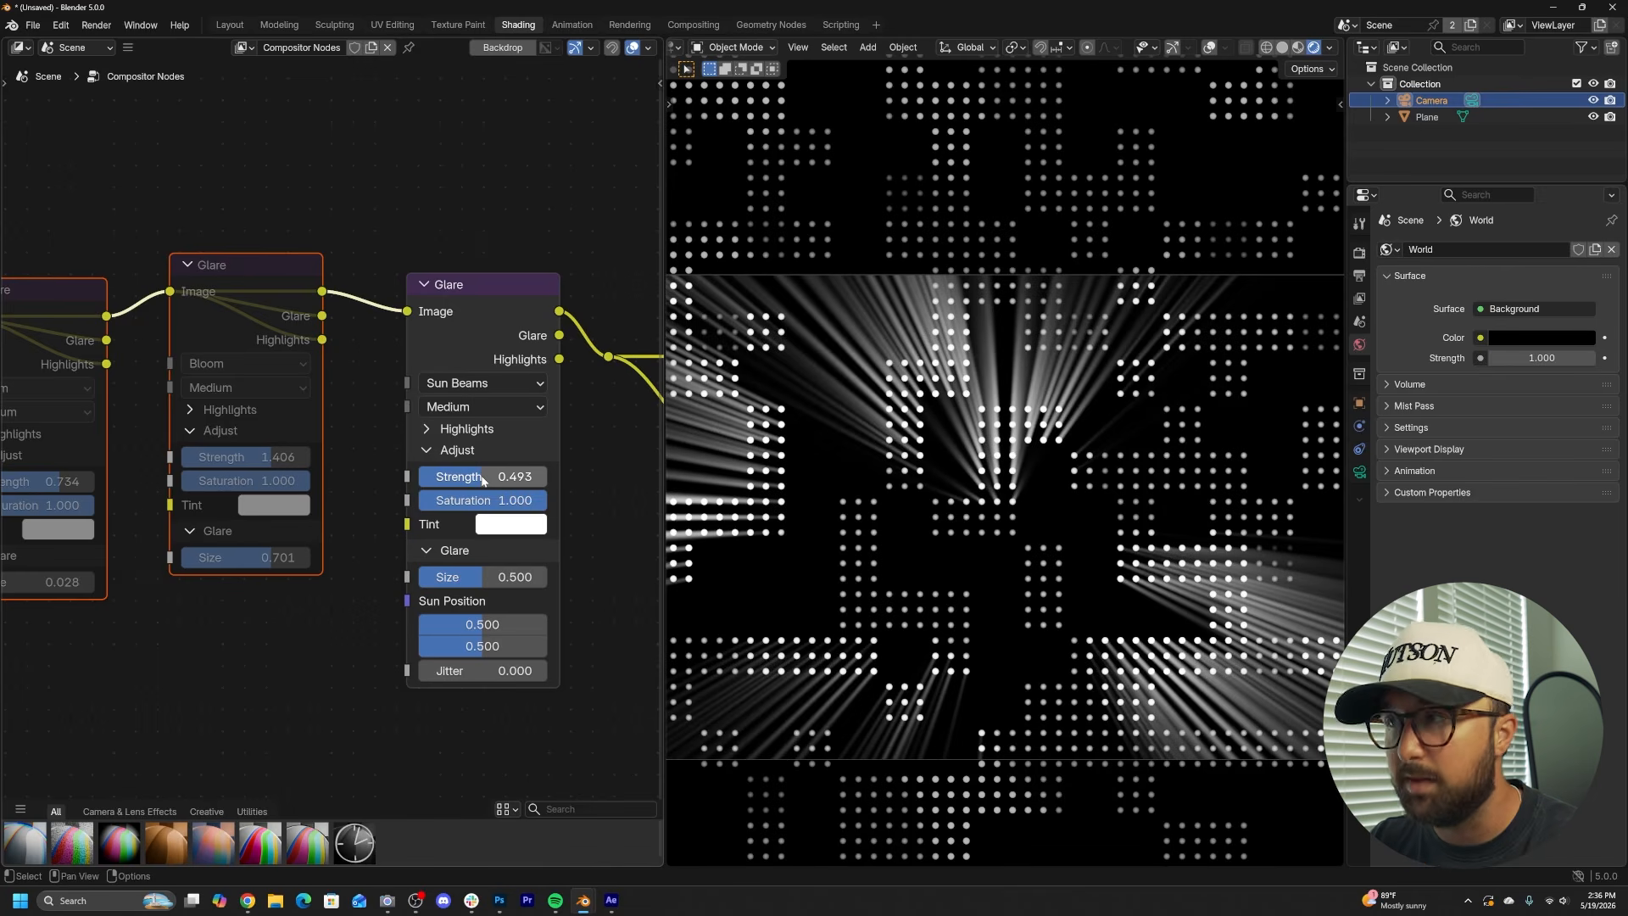
scroll(1178, 546, "up", 6)
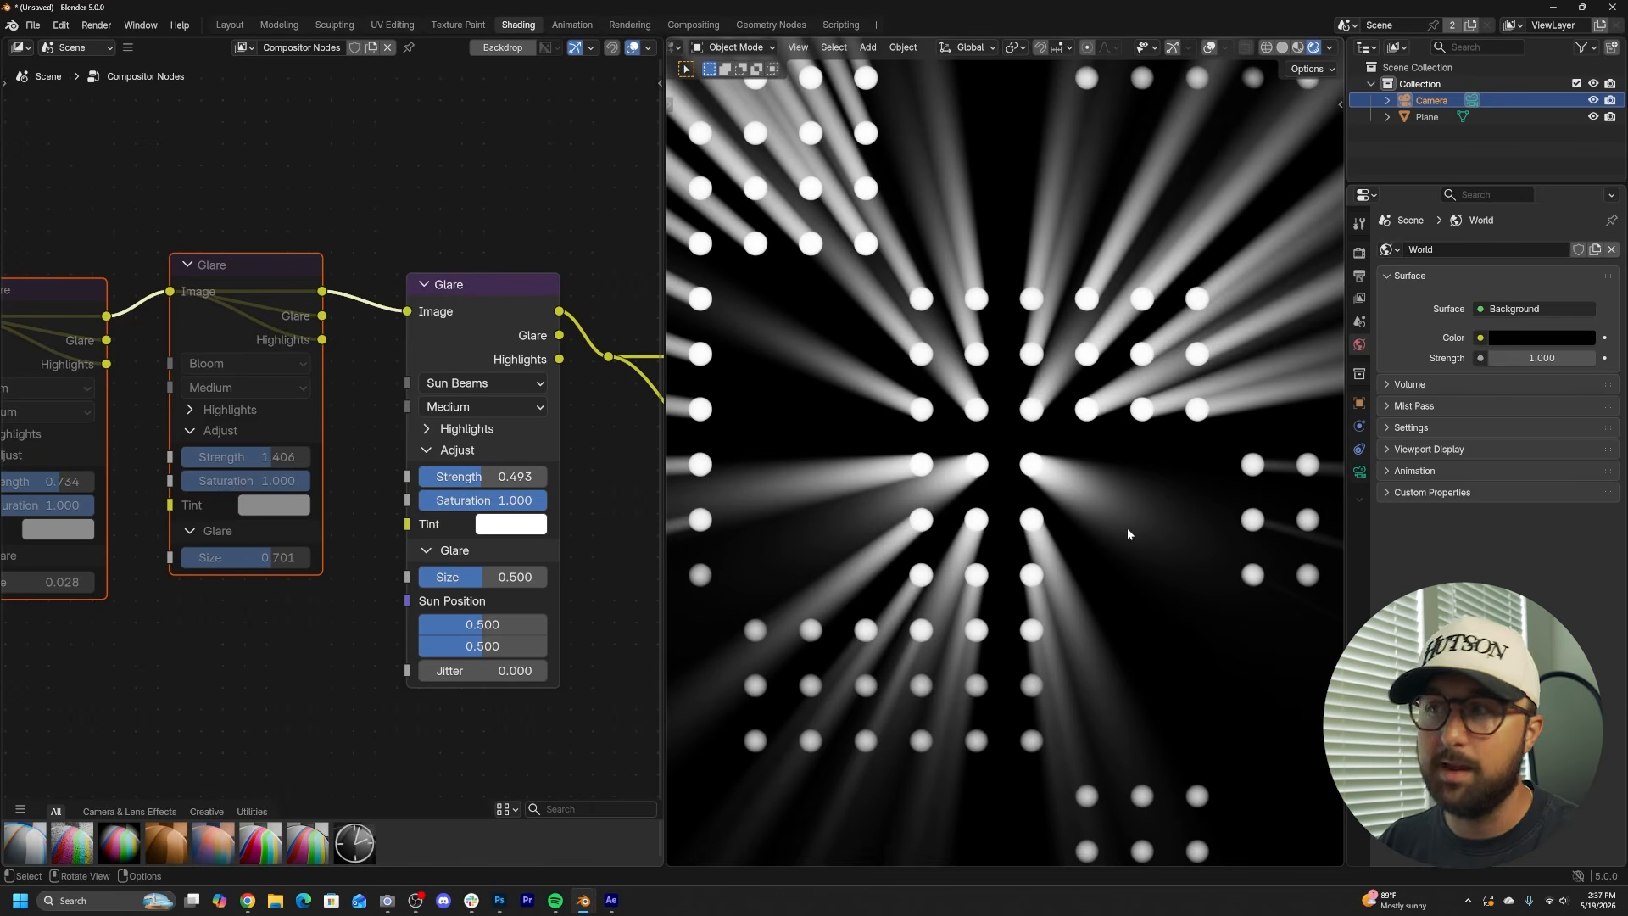
scroll(989, 605, "down", 5)
scroll(855, 514, "up", 4)
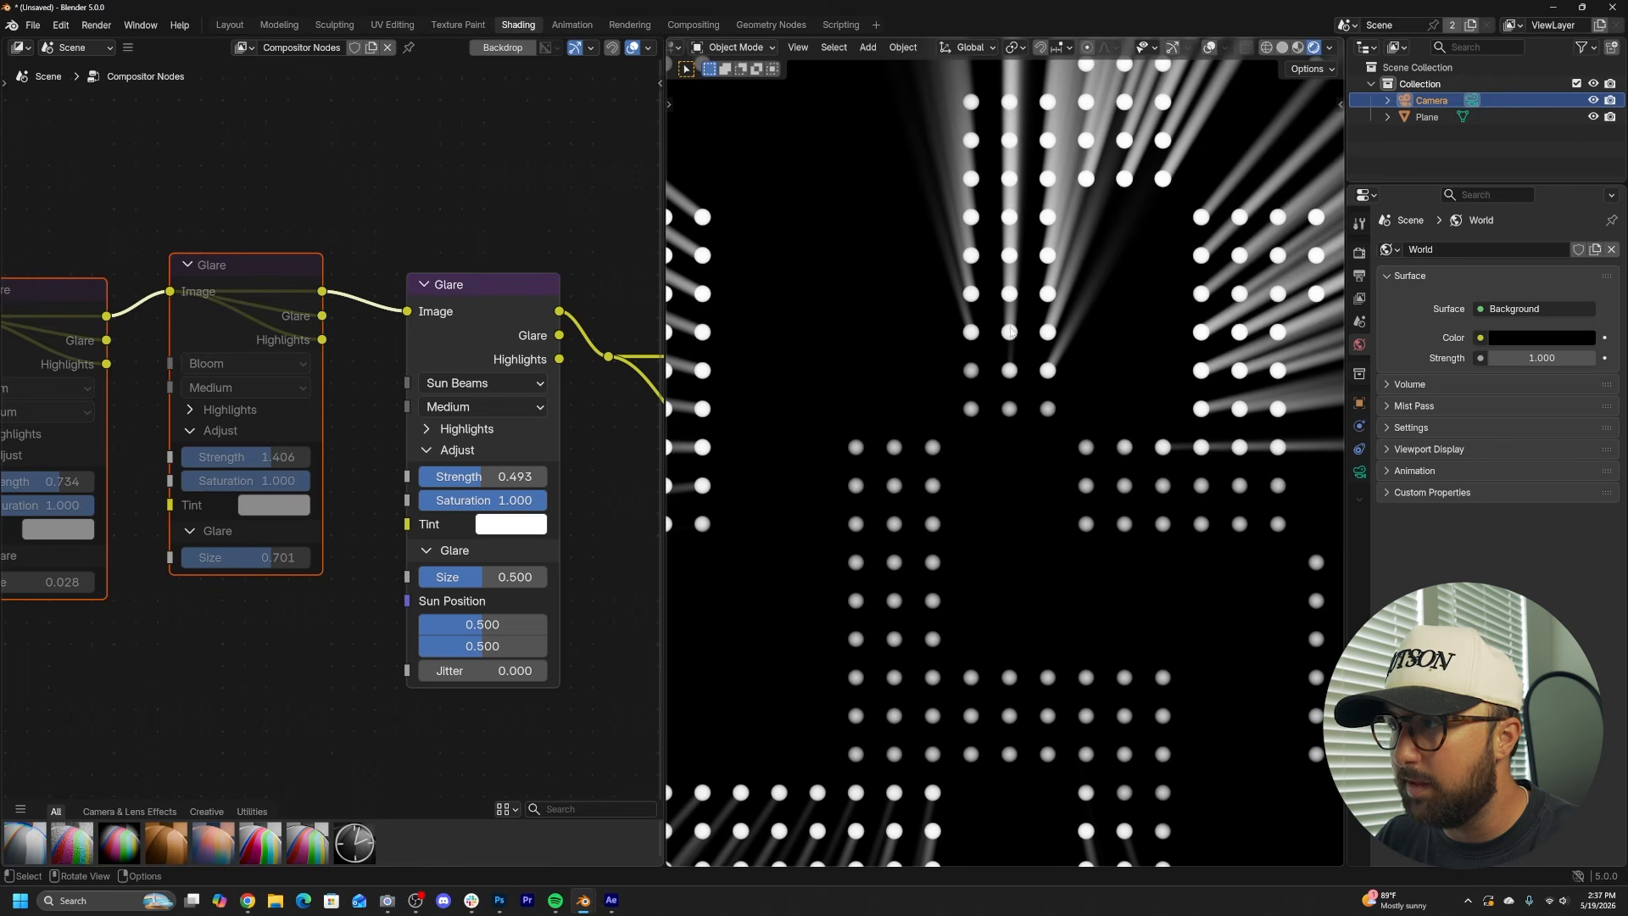
scroll(1068, 540, "down", 5)
middle_click_drag(1068, 540, 959, 533, "shift")
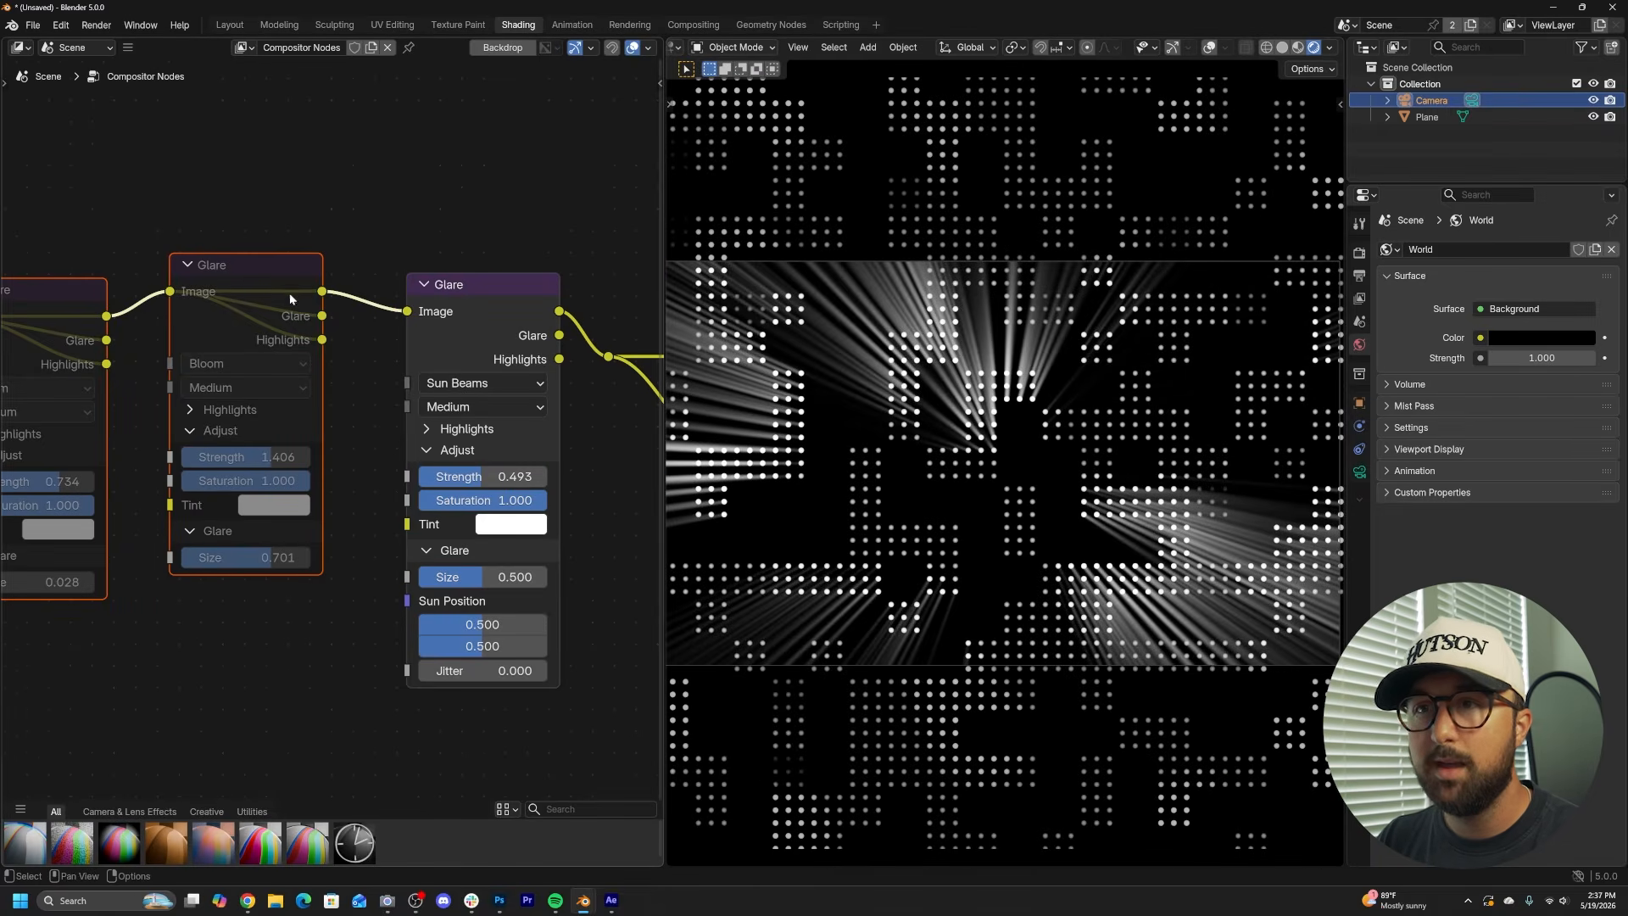
- Re-enable both Bloom Glare nodes, setting the first one's Strength to 0.572 and the second one's to 1.004
middle_click_drag(306, 235, 470, 219)
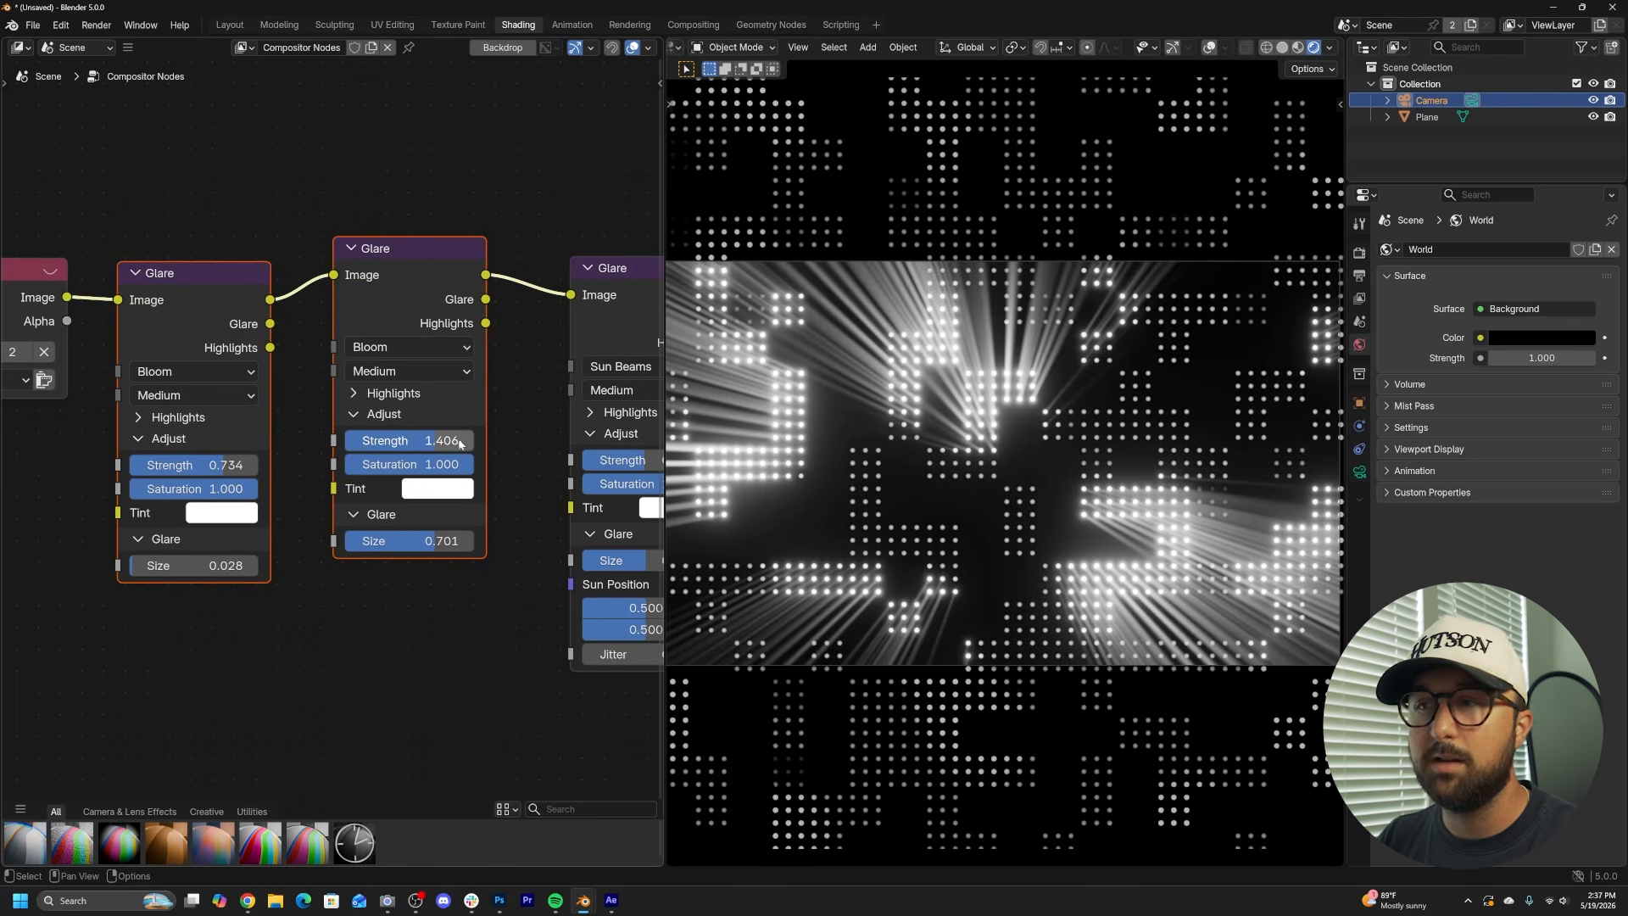
left_click_drag(461, 443, 435, 442)
left_click_drag(247, 473, 205, 467)
- Mute both Bloom Glare nodes and the Sun Beams Glare node
scroll(399, 351, "down", 3)
middle_click_drag(399, 351, 300, 391)
left_click_drag(331, 253, 104, 405)
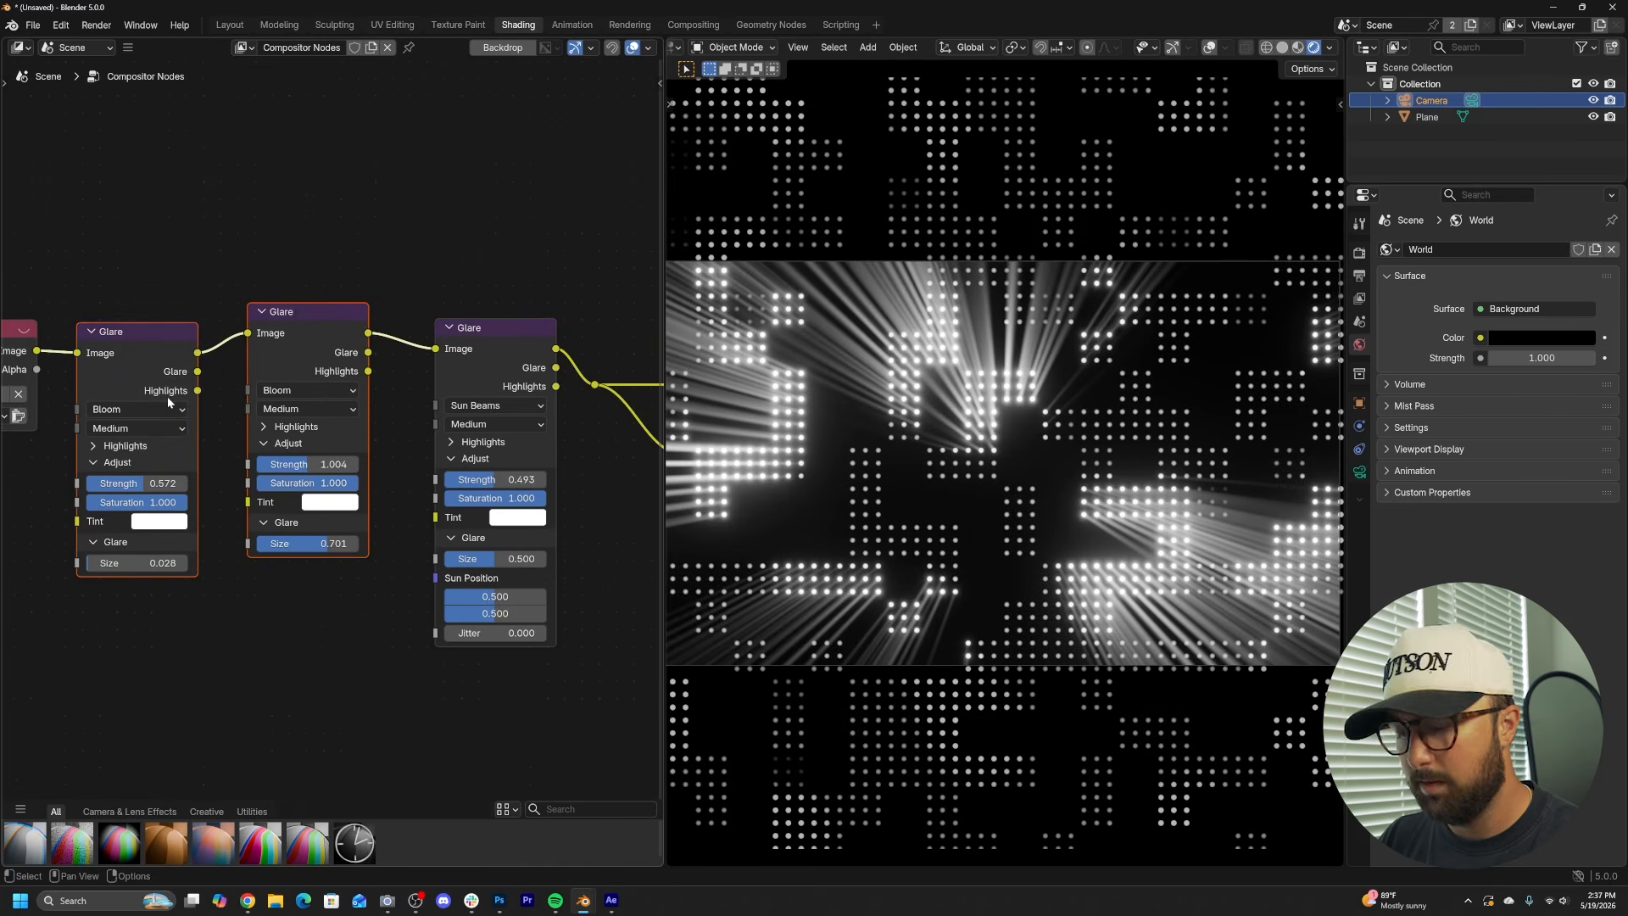
key("m")
left_click(501, 348)
key("m")
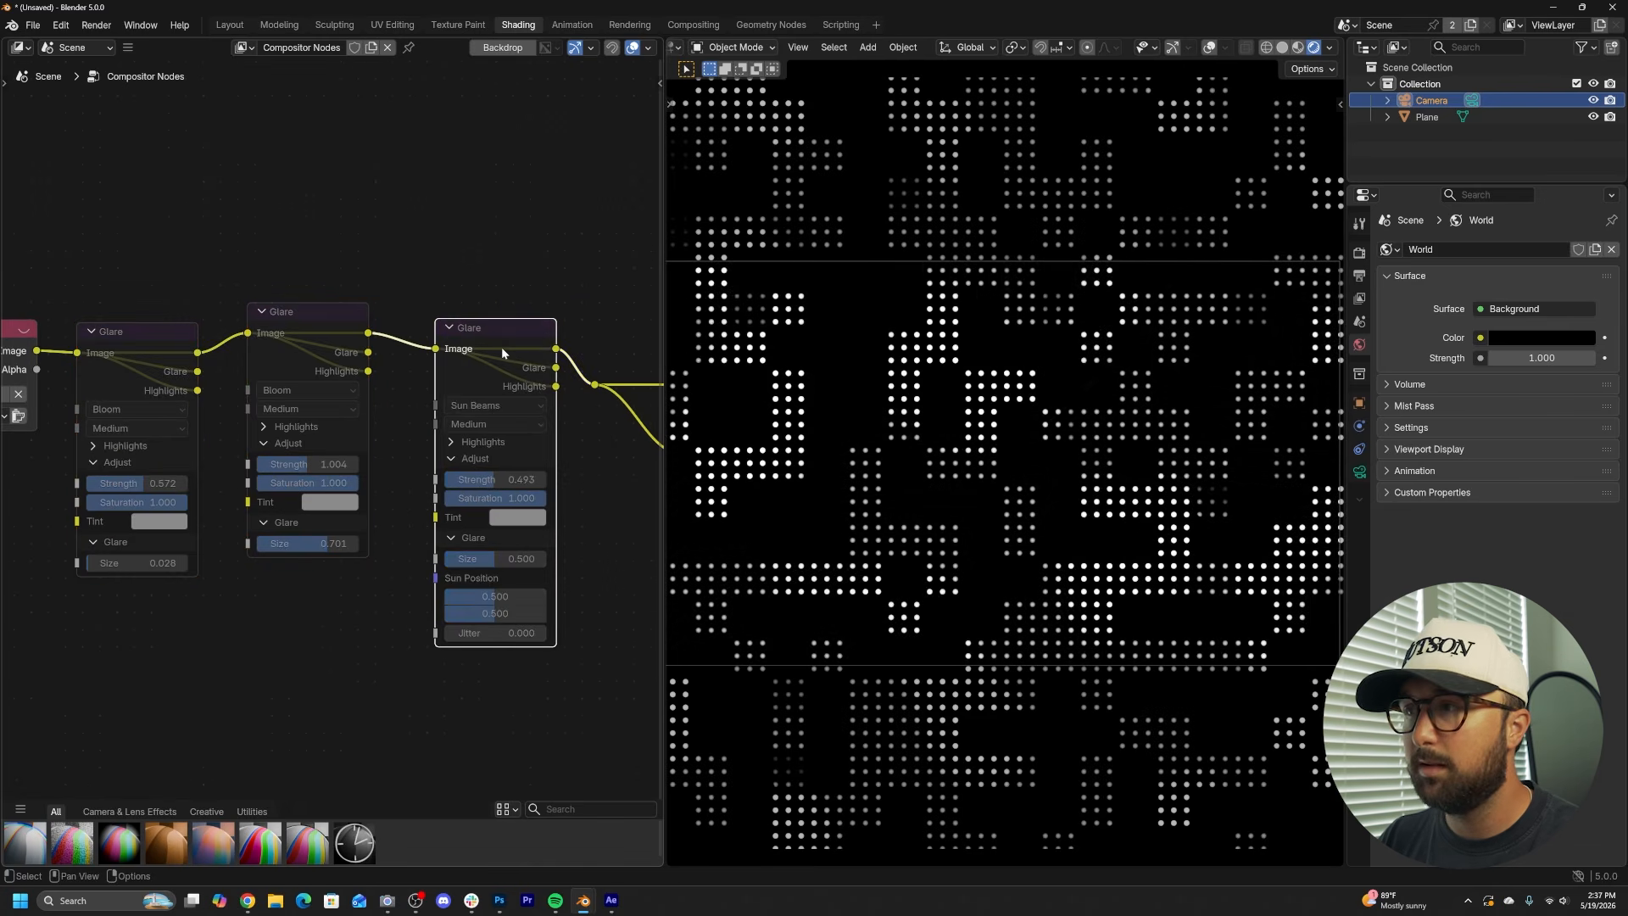
- Re-enable the Sun Beams Glare node and both Bloom Glare nodes
key("m")
key("m")
key("m")
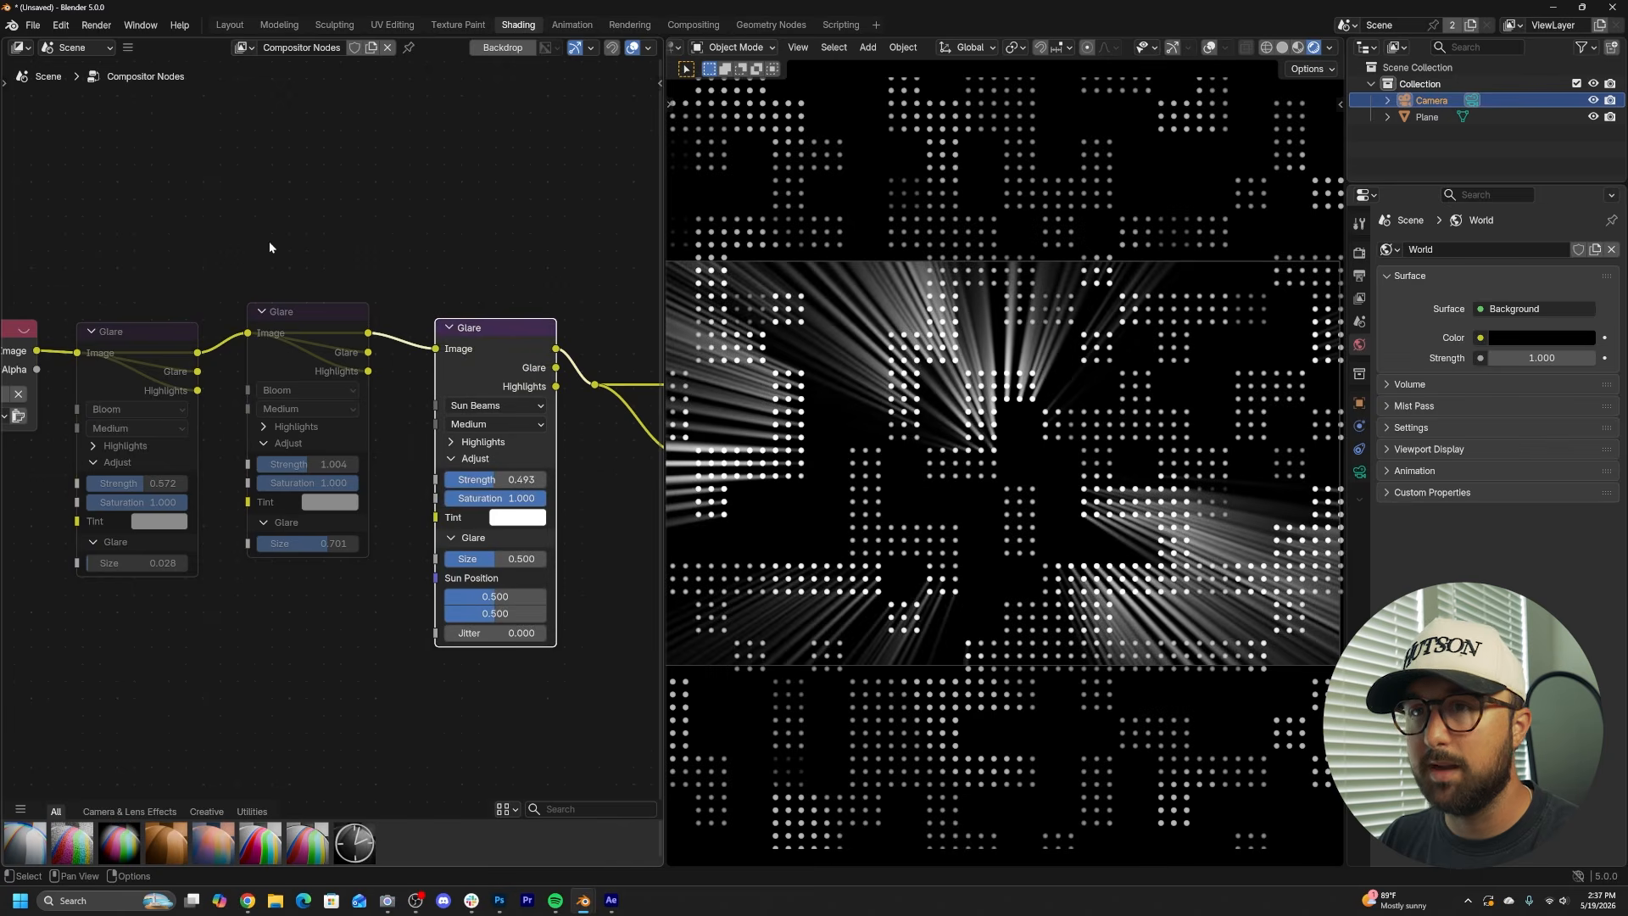
left_click_drag(80, 244, 371, 475)
key("m")
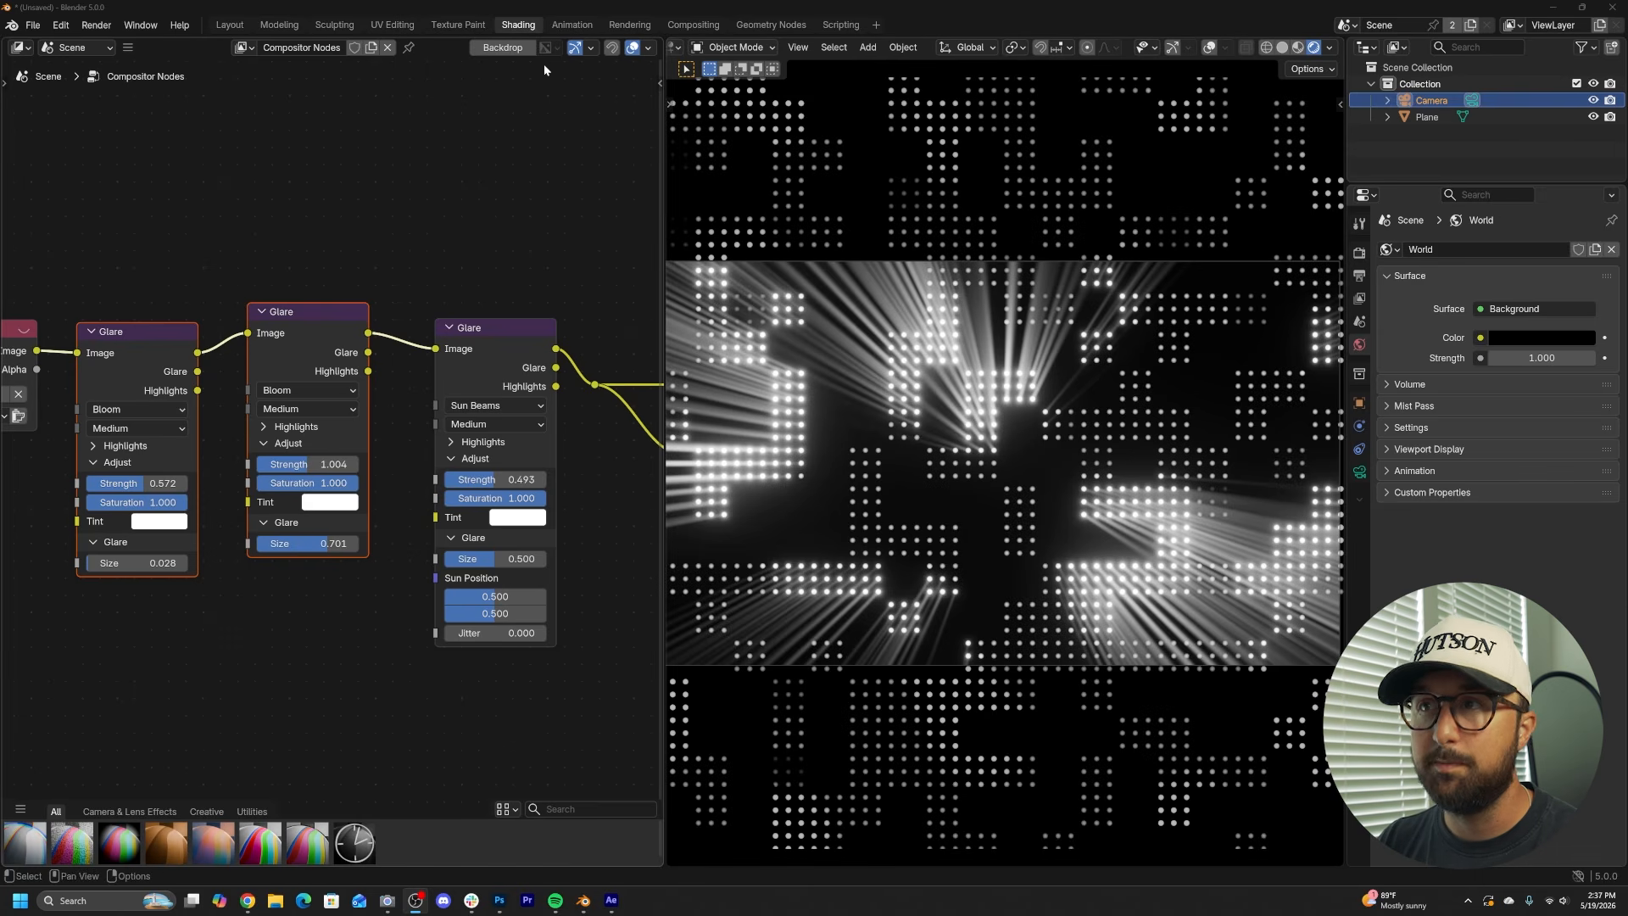
- Switch to the plane's material in the Shader Editor and set the Emission shader's colour to orange
left_click(22, 48)
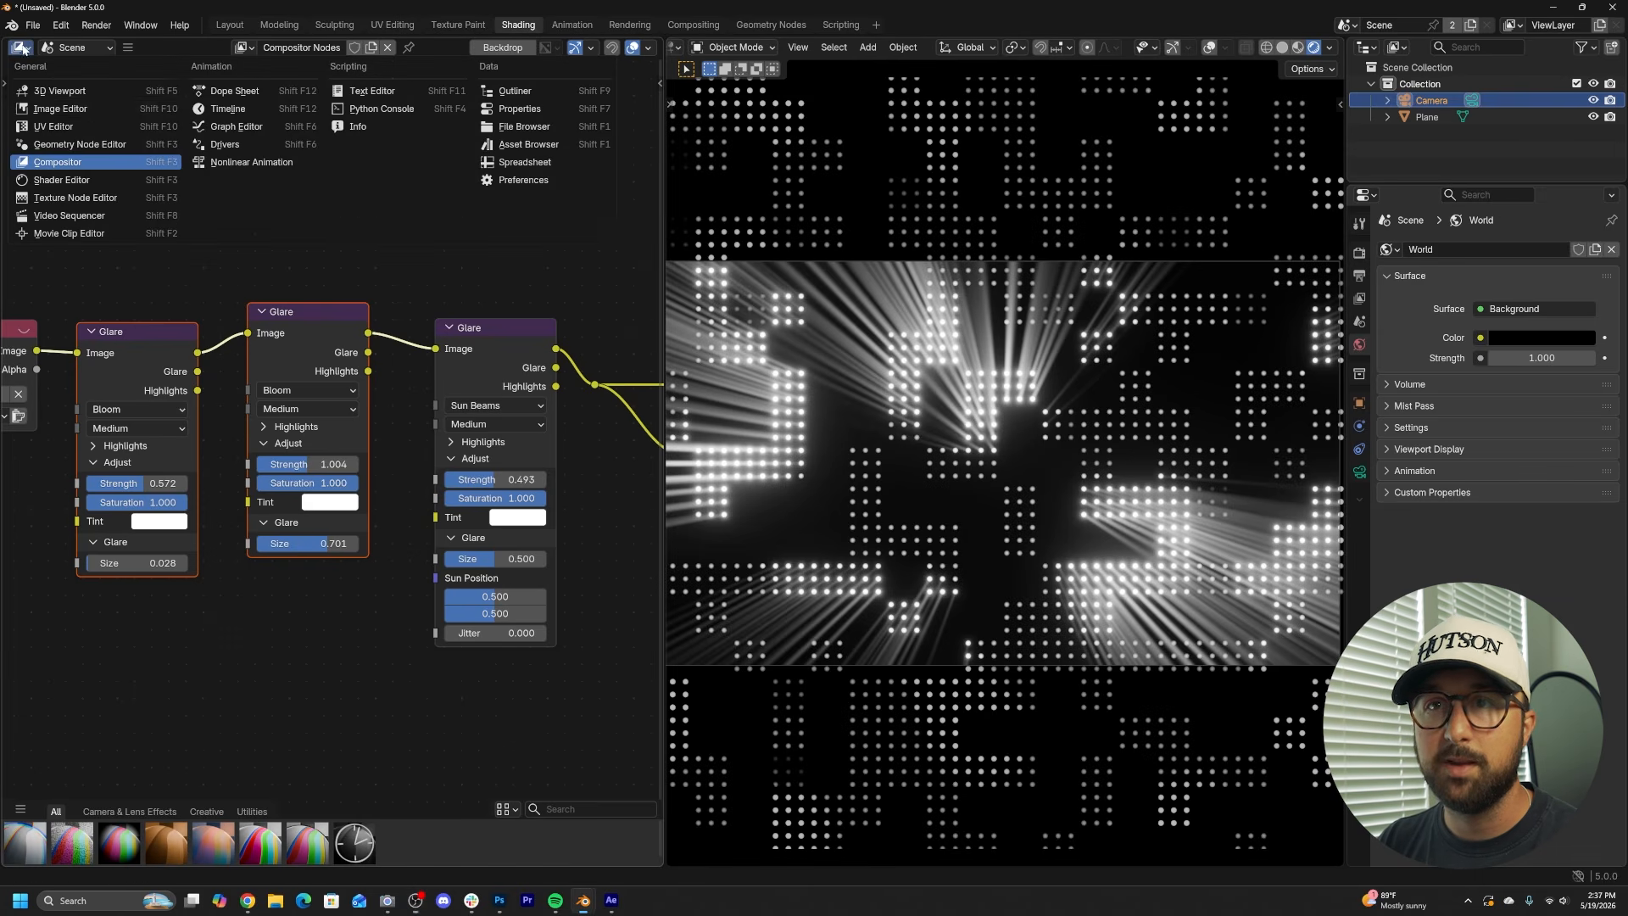
left_click(65, 189)
left_click(788, 365)
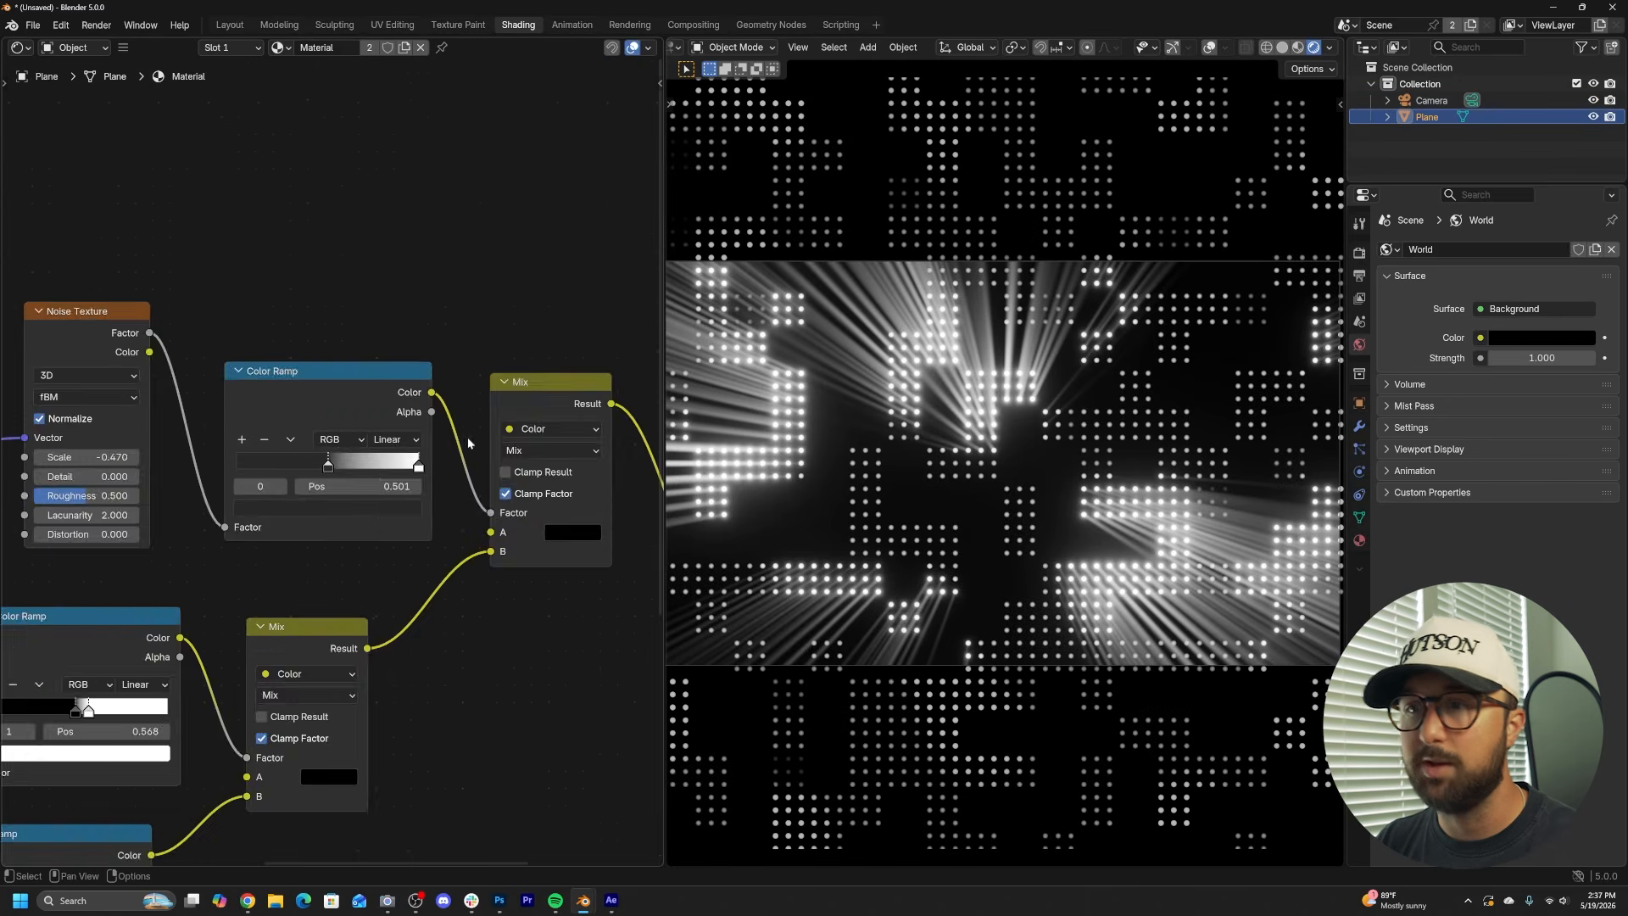
scroll(469, 443, "down", 6)
scroll(441, 614, "up", 4)
middle_click_drag(509, 614, 286, 516)
scroll(543, 597, "up", 2)
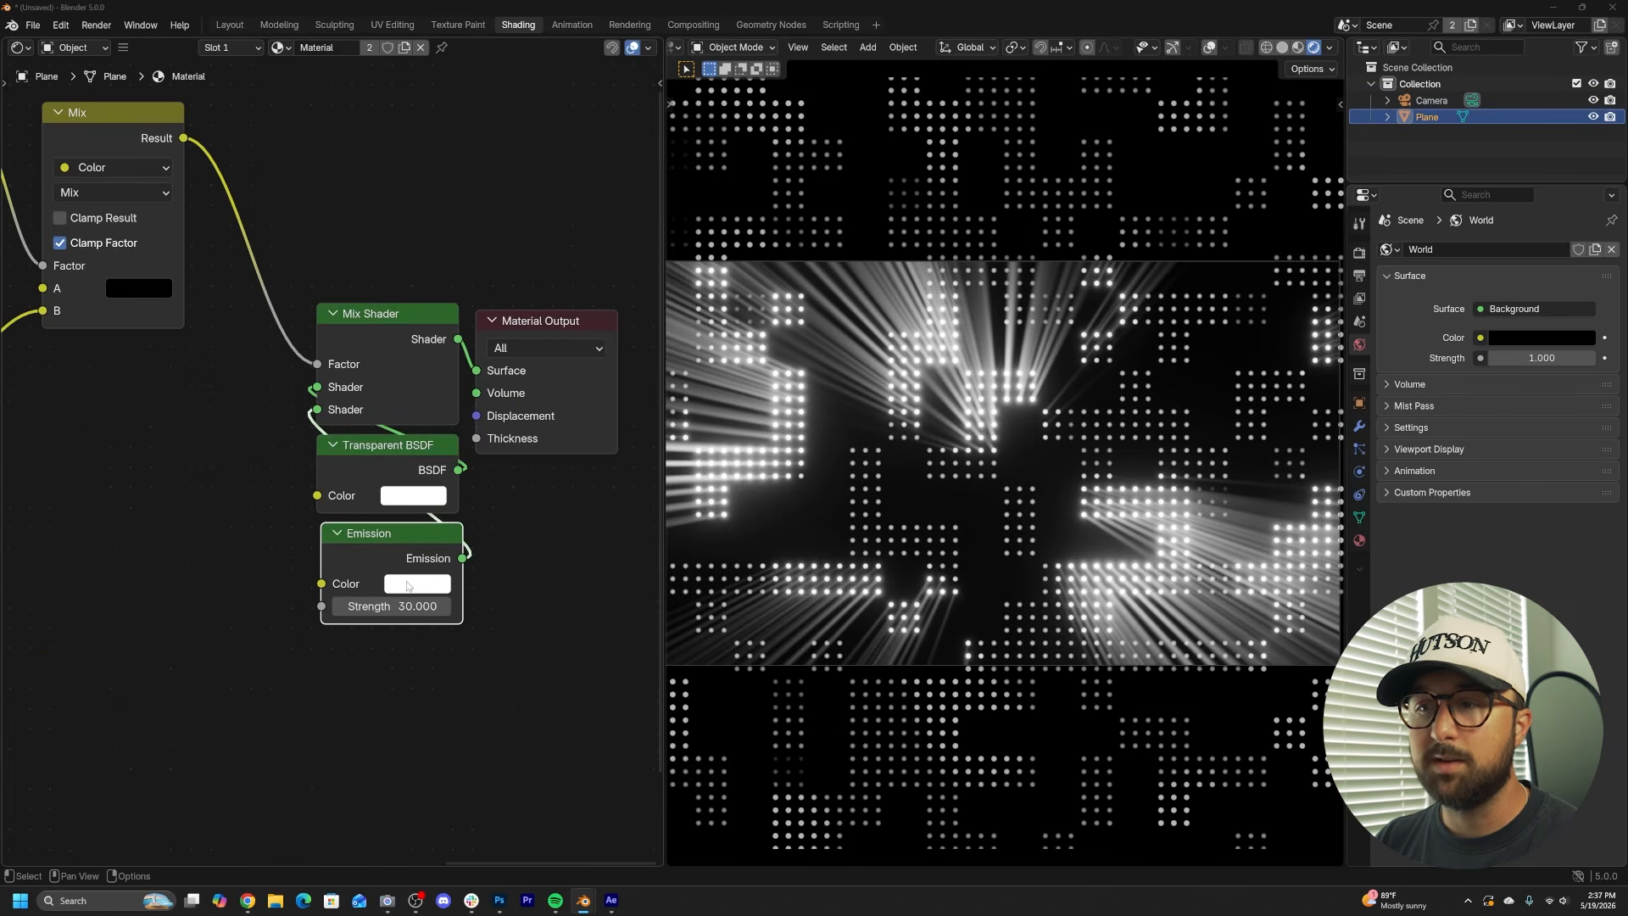
left_click(417, 584)
left_click(564, 553)
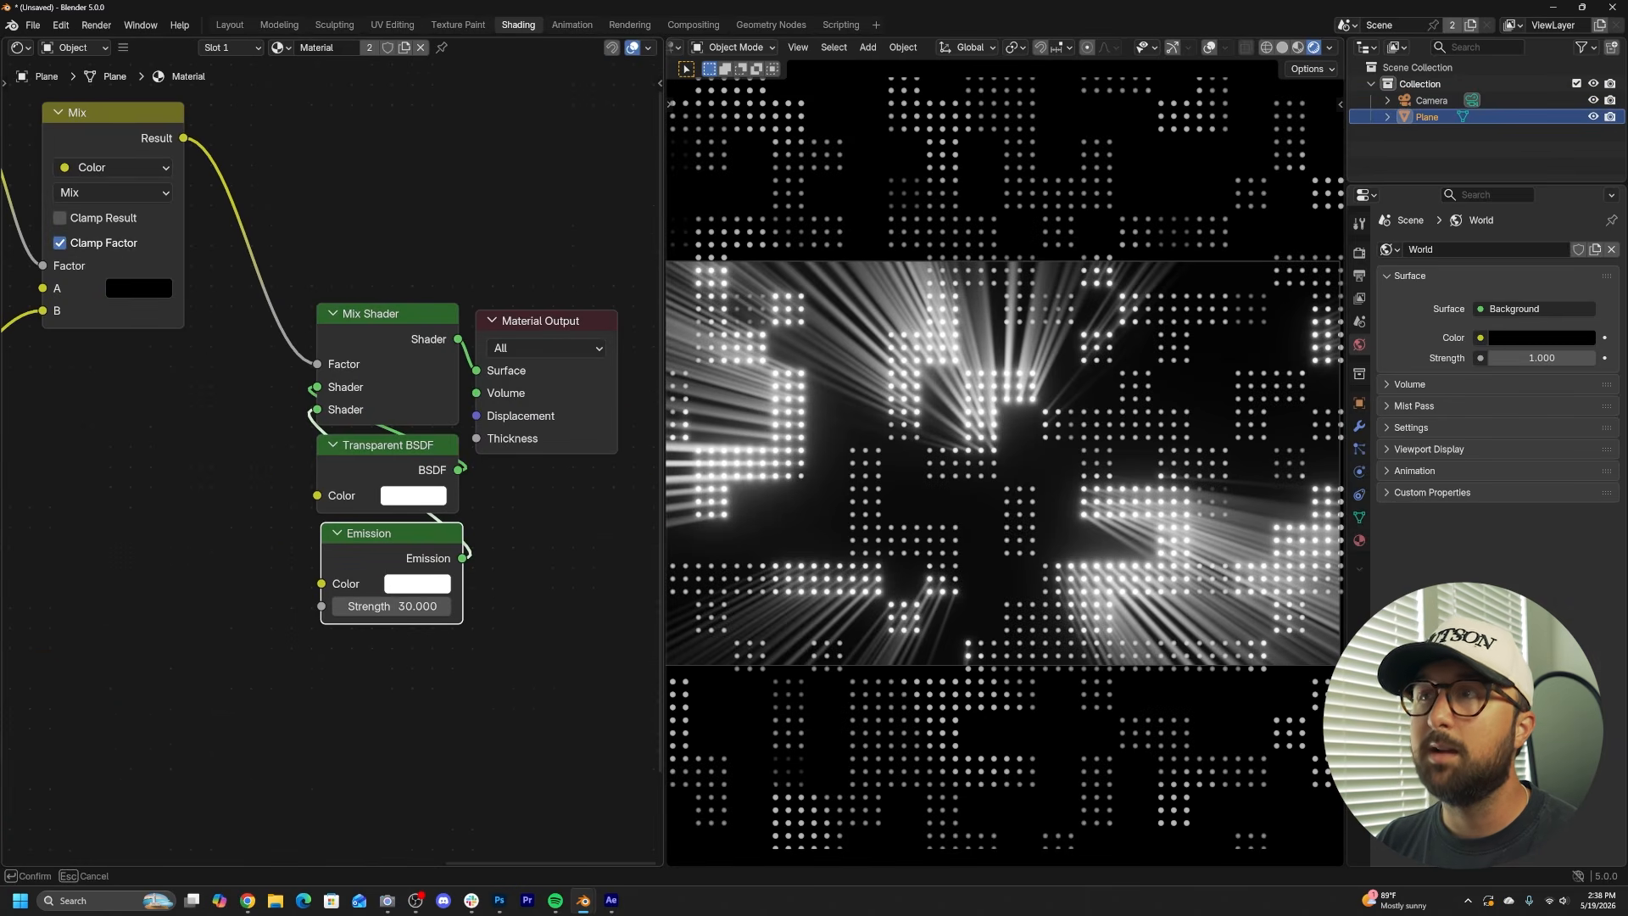
left_click(585, 589)
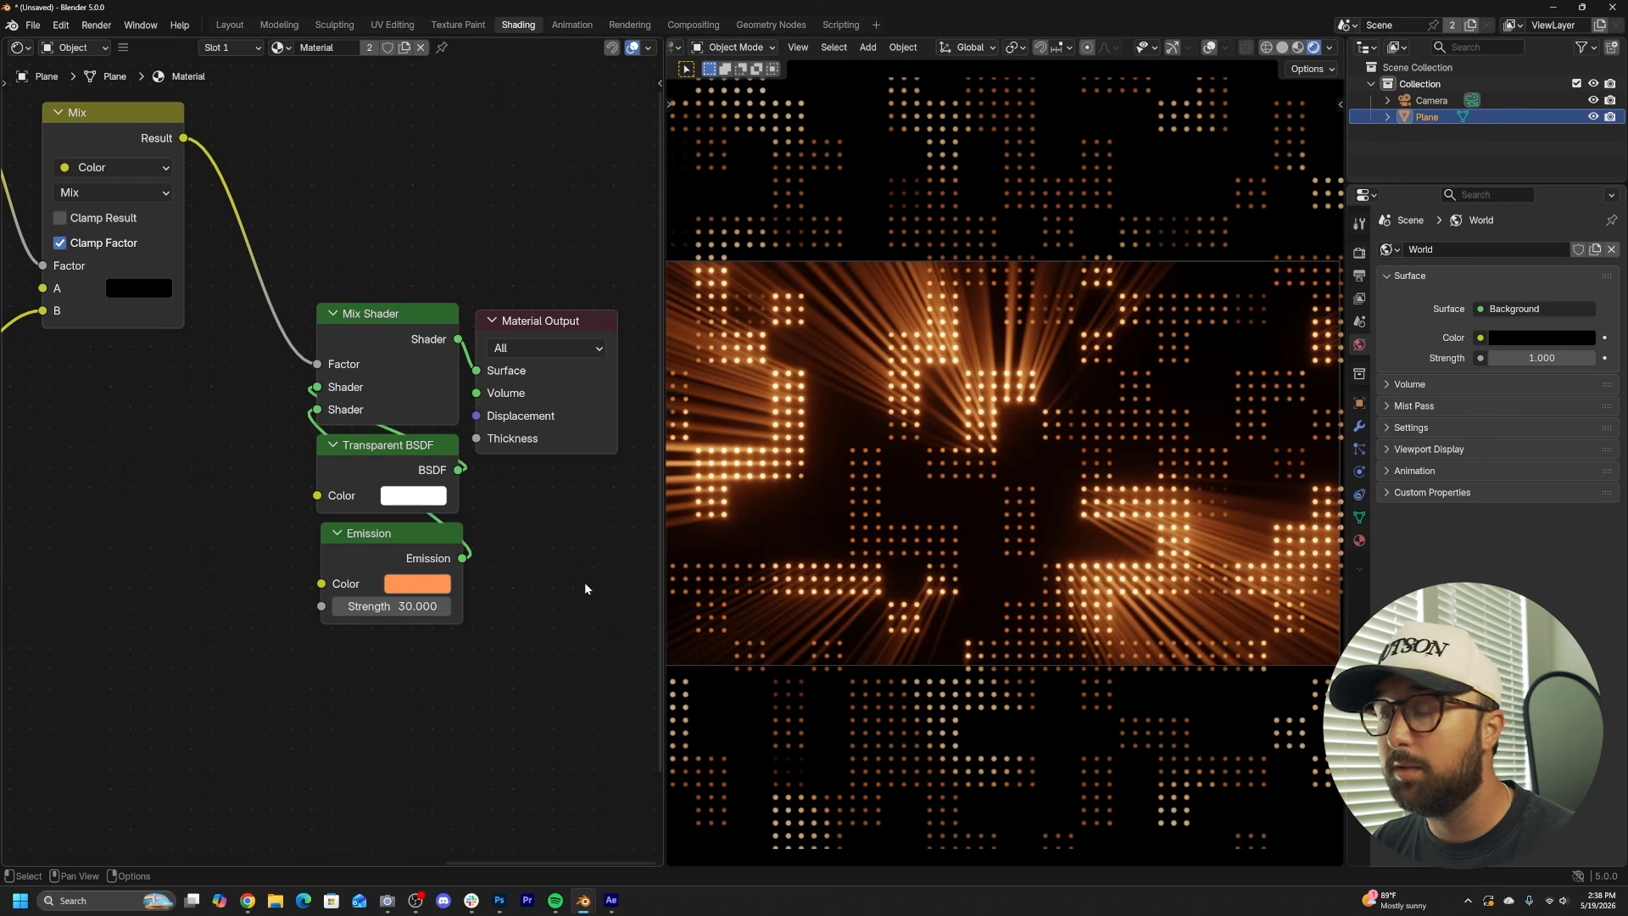
- Return to the Compositor and insert a Sensor Noise node directly after the Sun Beams Glare node
left_click(17, 48)
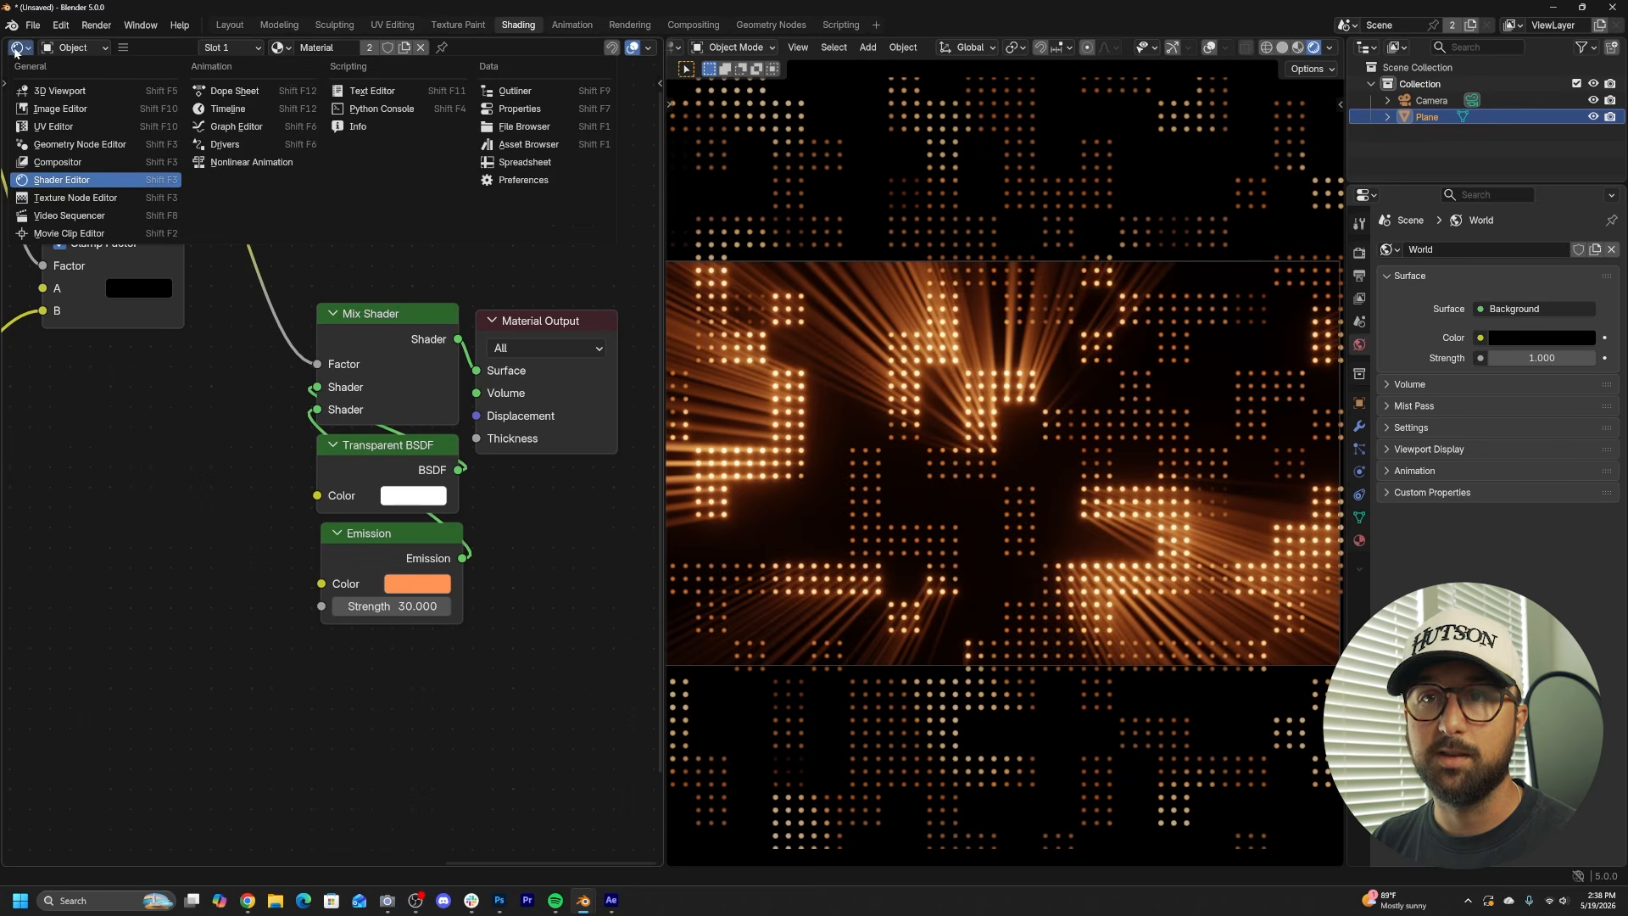
left_click(84, 161)
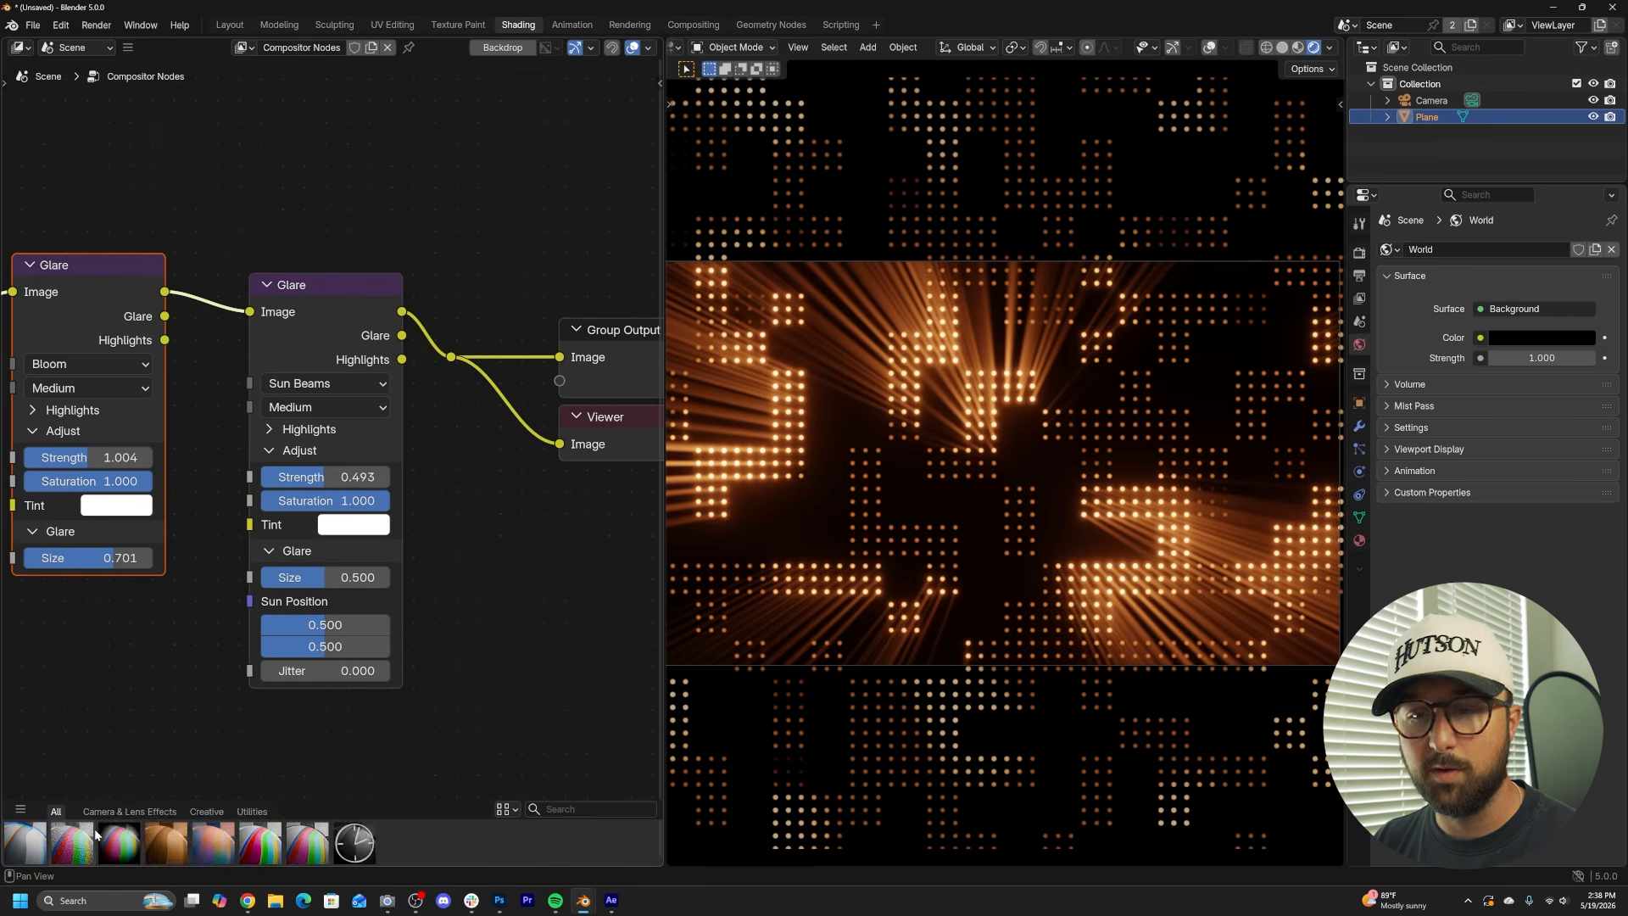
left_click_drag(85, 842, 392, 732)
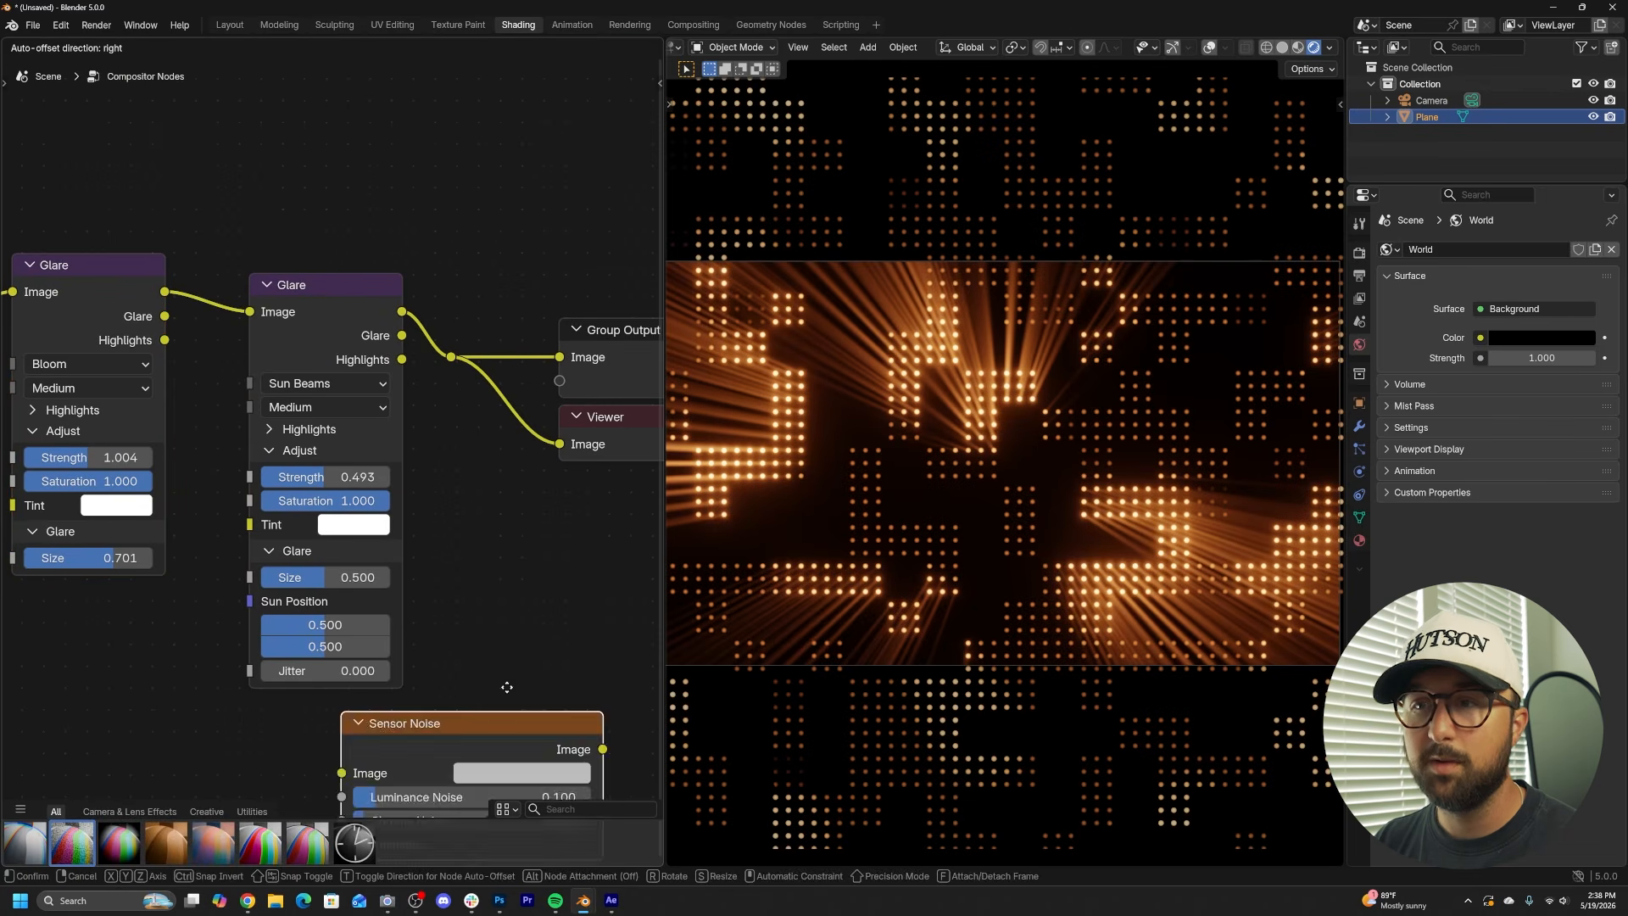
left_click(492, 337)
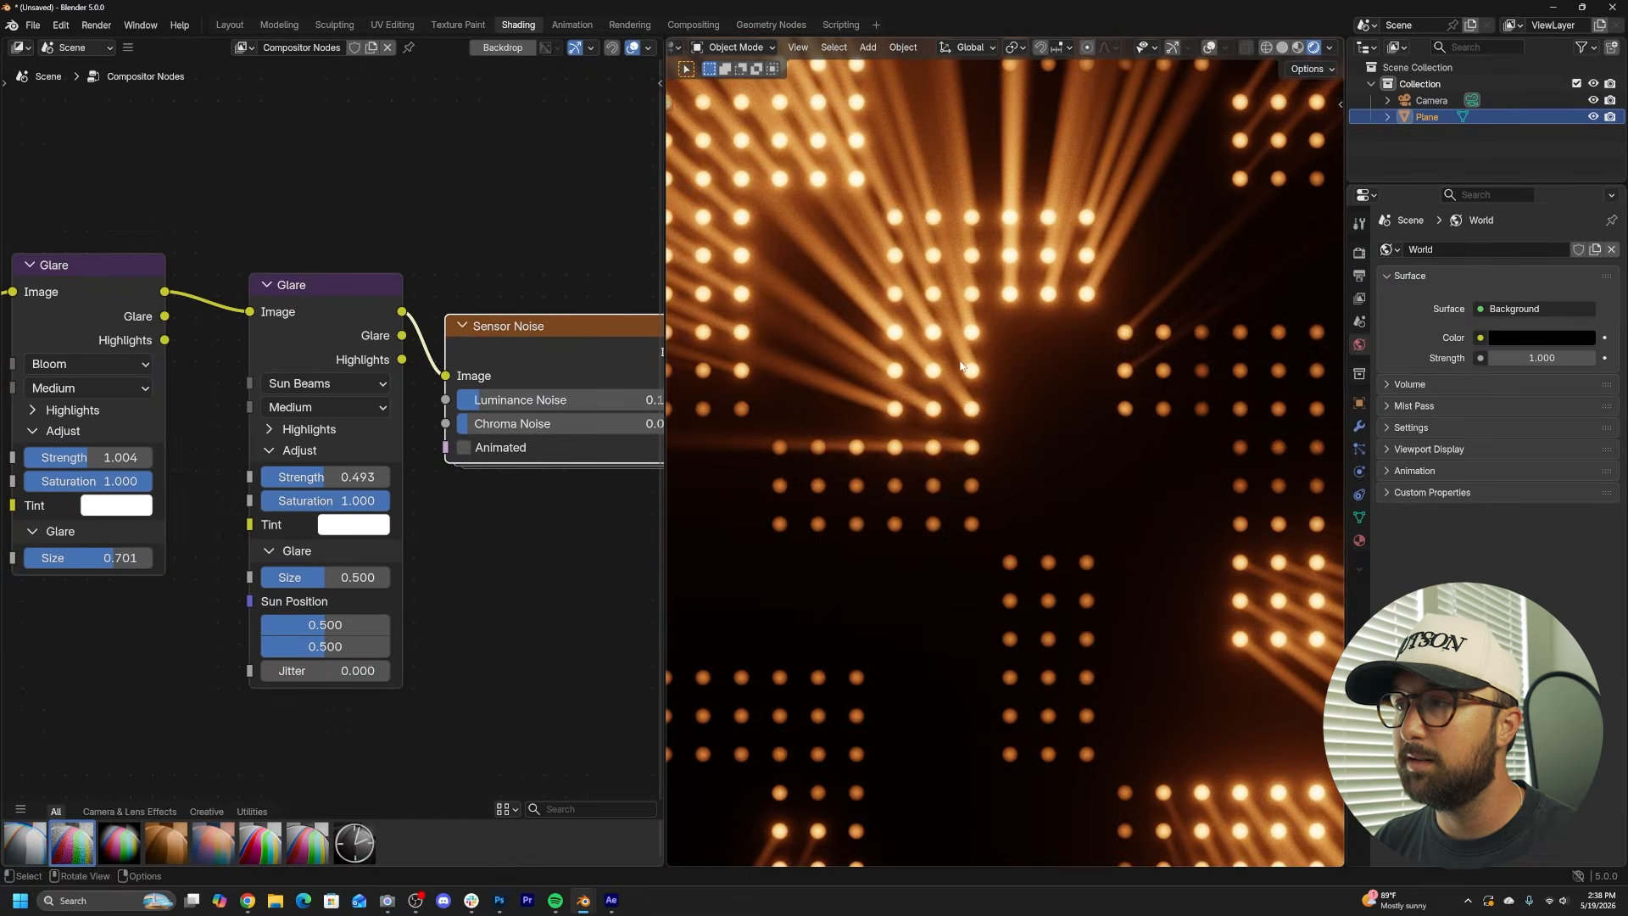
- Set the Sensor Noise node's Luminance Noise to 0.247 and enable Animated
middle_click_drag(450, 427, 351, 434)
left_click_drag(449, 431, 418, 407)
left_click(366, 455)
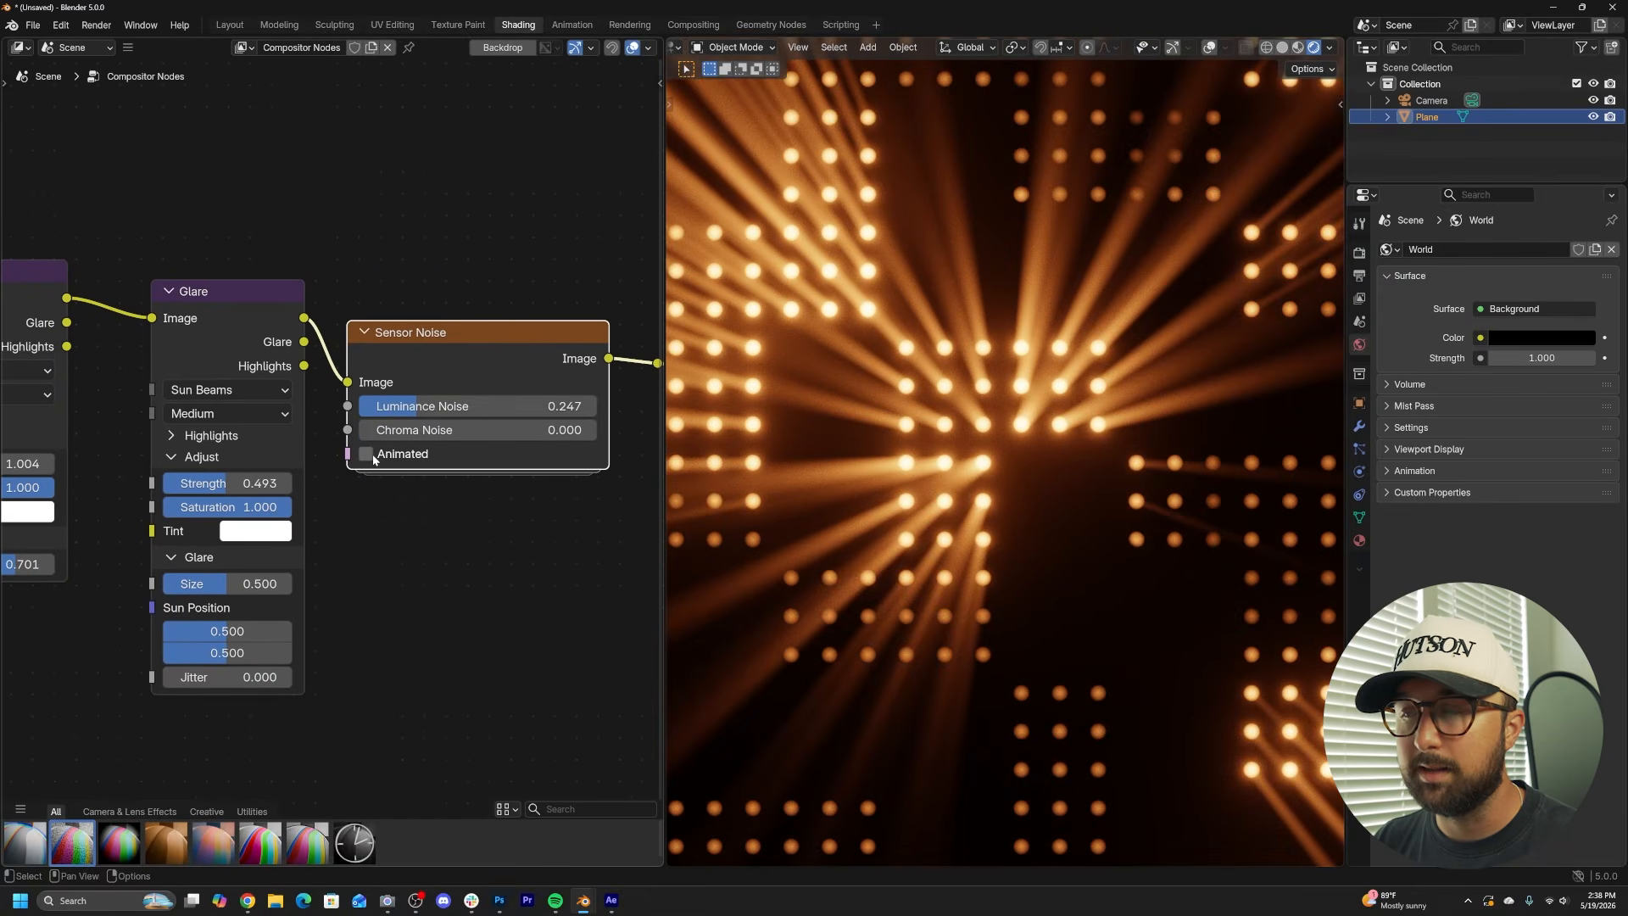
scroll(916, 424, "down", 5)
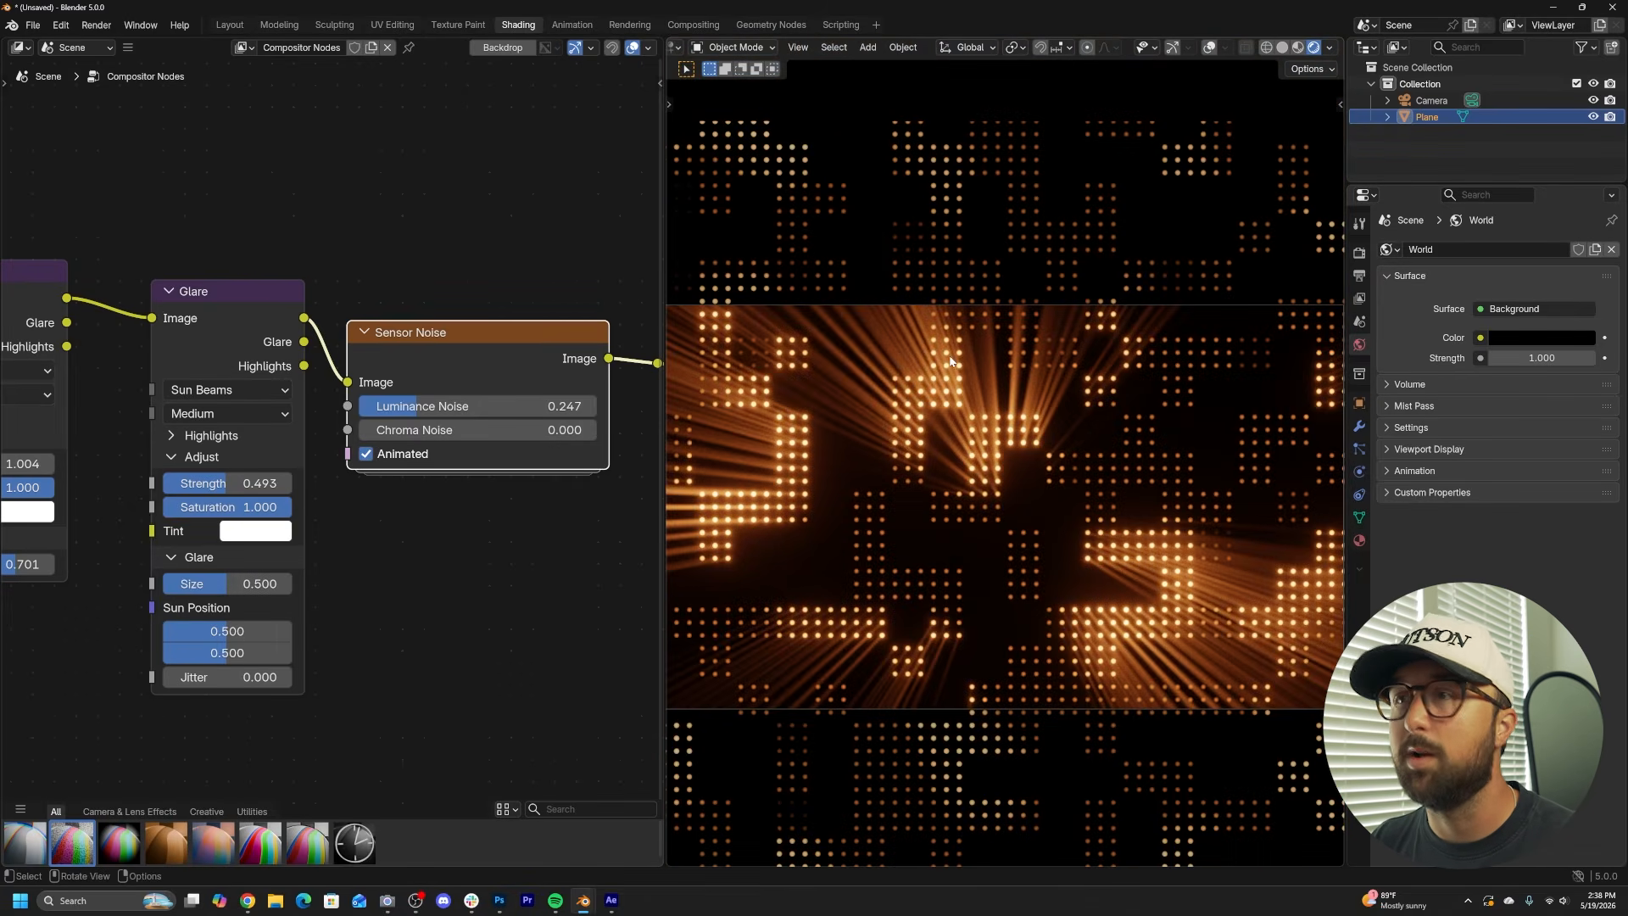
- Switch back to the Shader Editor and set the Noise Texture's dimensions to 4D
left_click(20, 47)
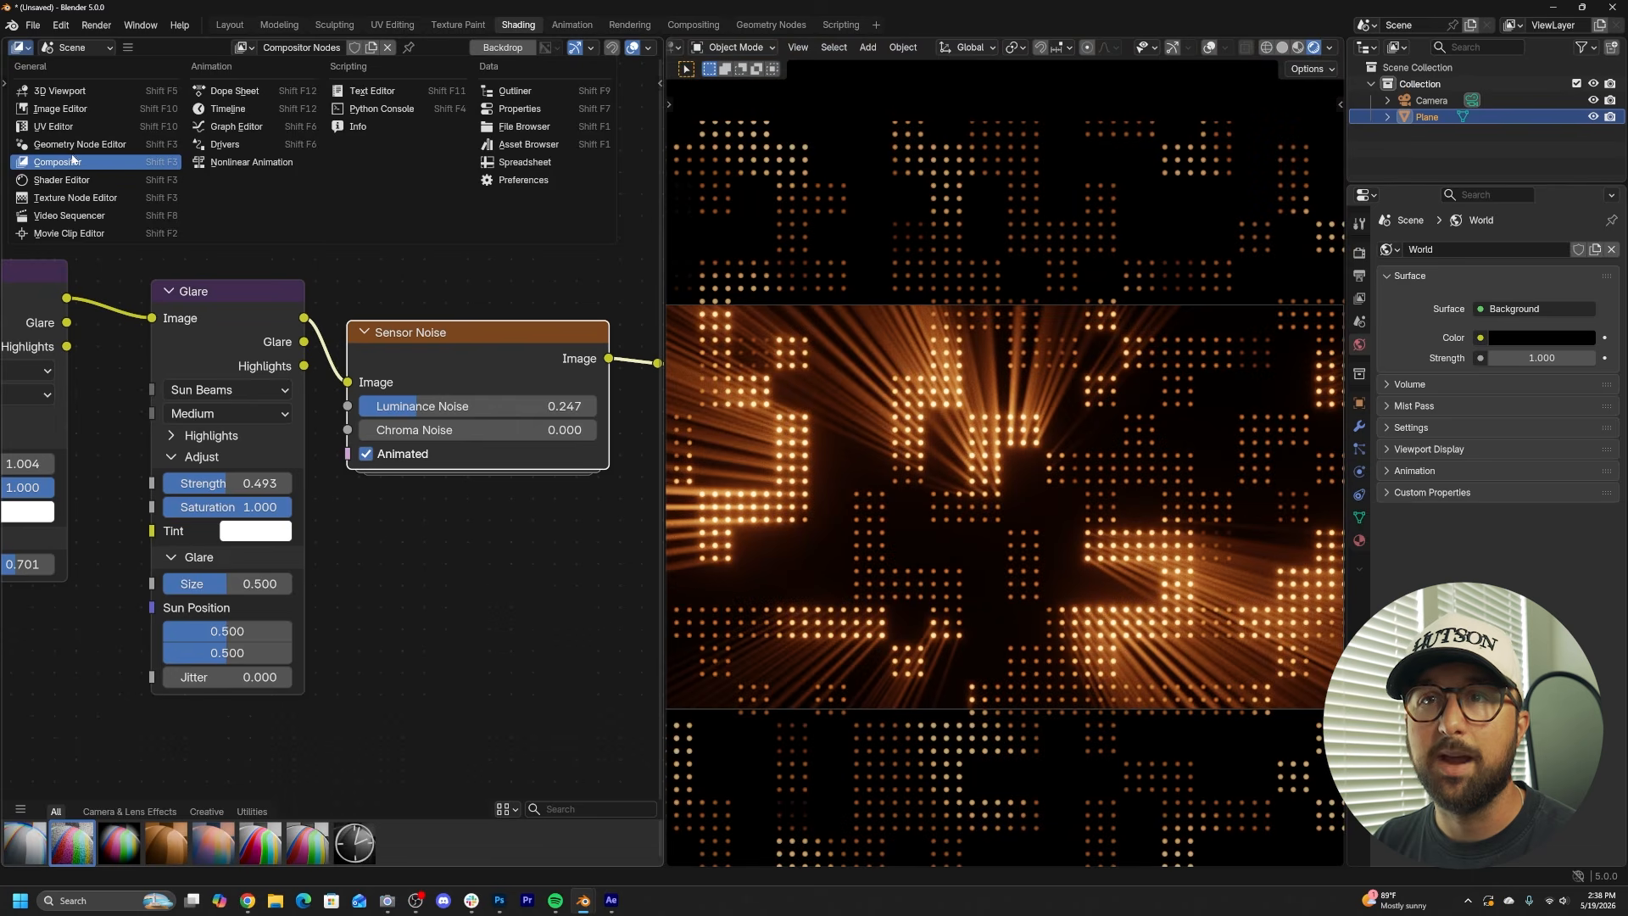
left_click(50, 181)
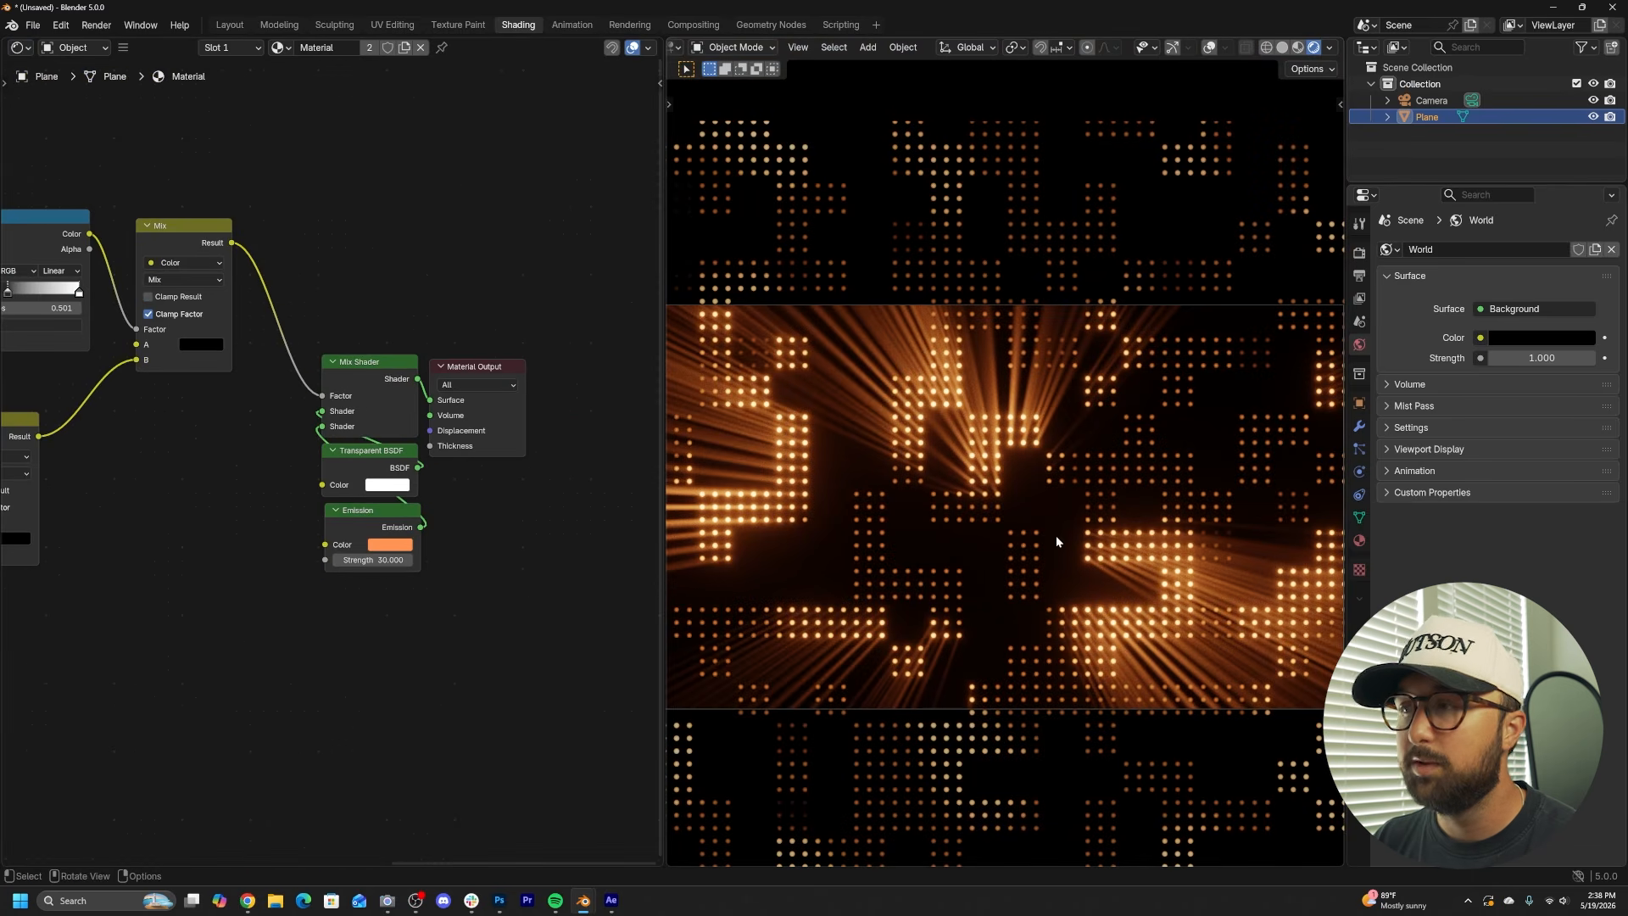
scroll(544, 544, "up", 2)
middle_click_drag(545, 545, 491, 272)
scroll(482, 200, "up", 2)
left_click(482, 206)
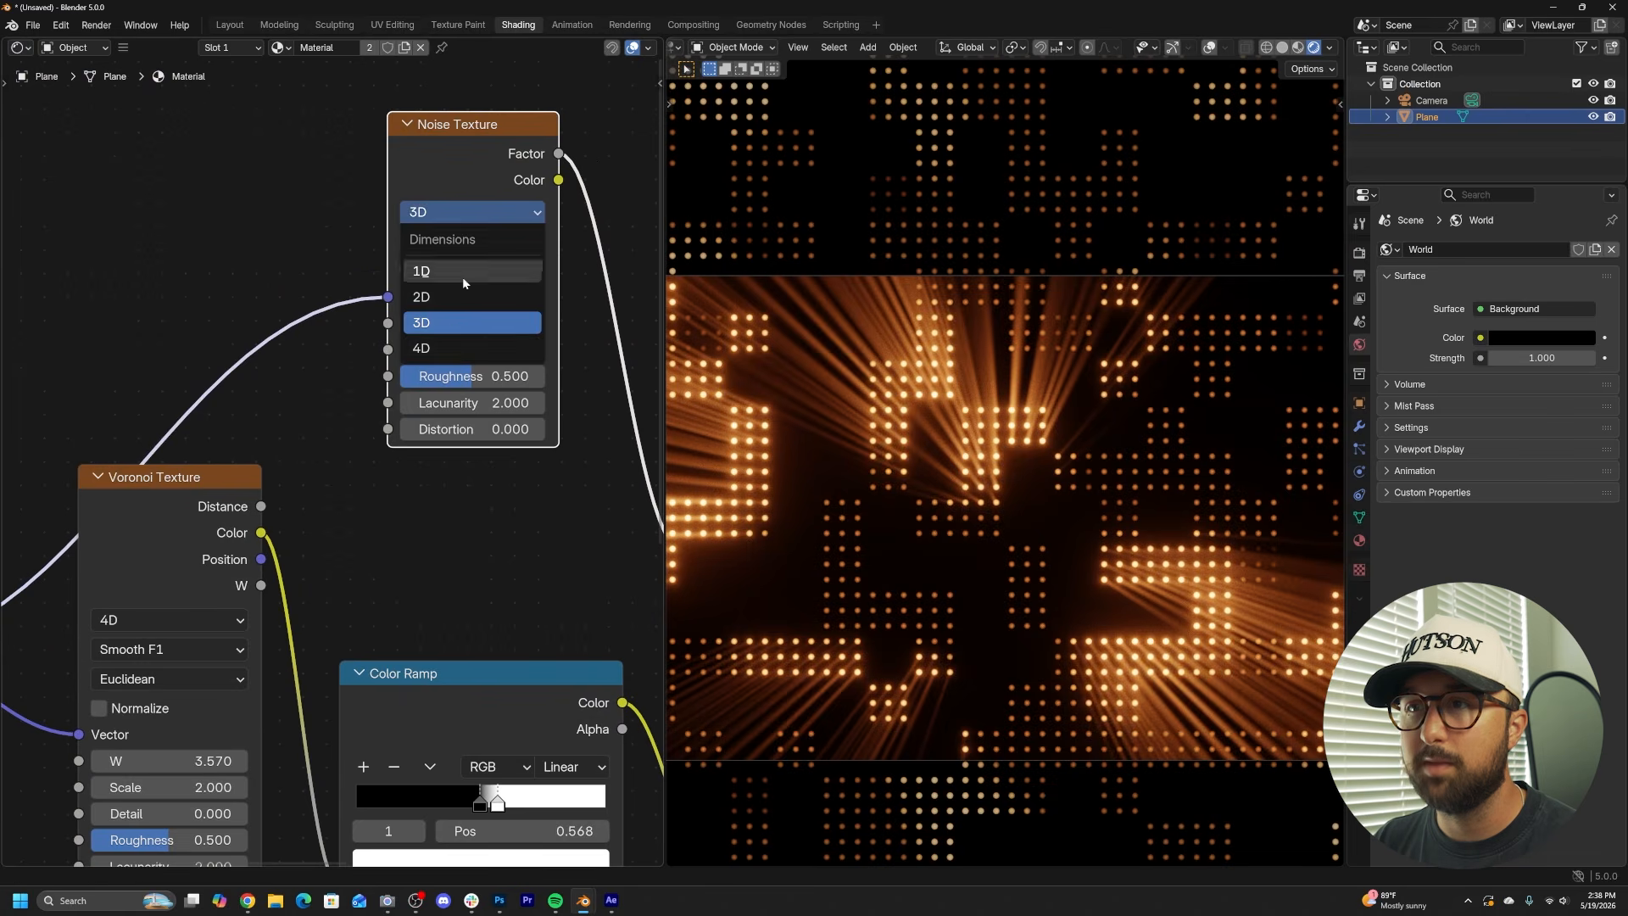
left_click(468, 348)
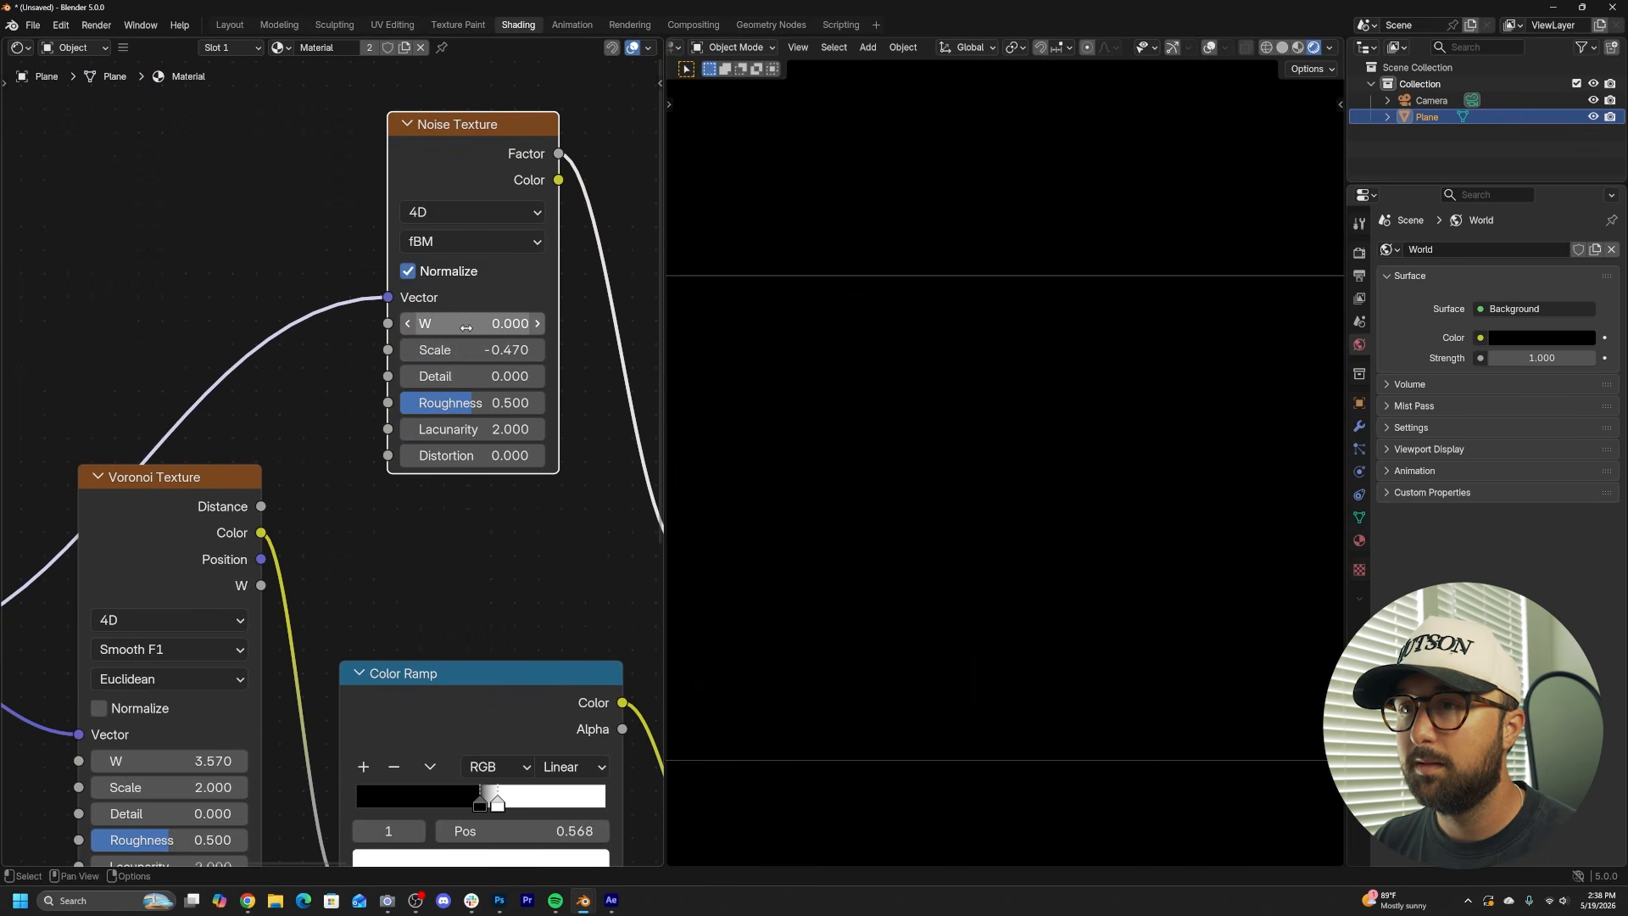
- Preview the noise pattern evolving by raising the Noise Texture's W to 17.490, and reset W to 0
left_click_drag(467, 327, 1086, 327)
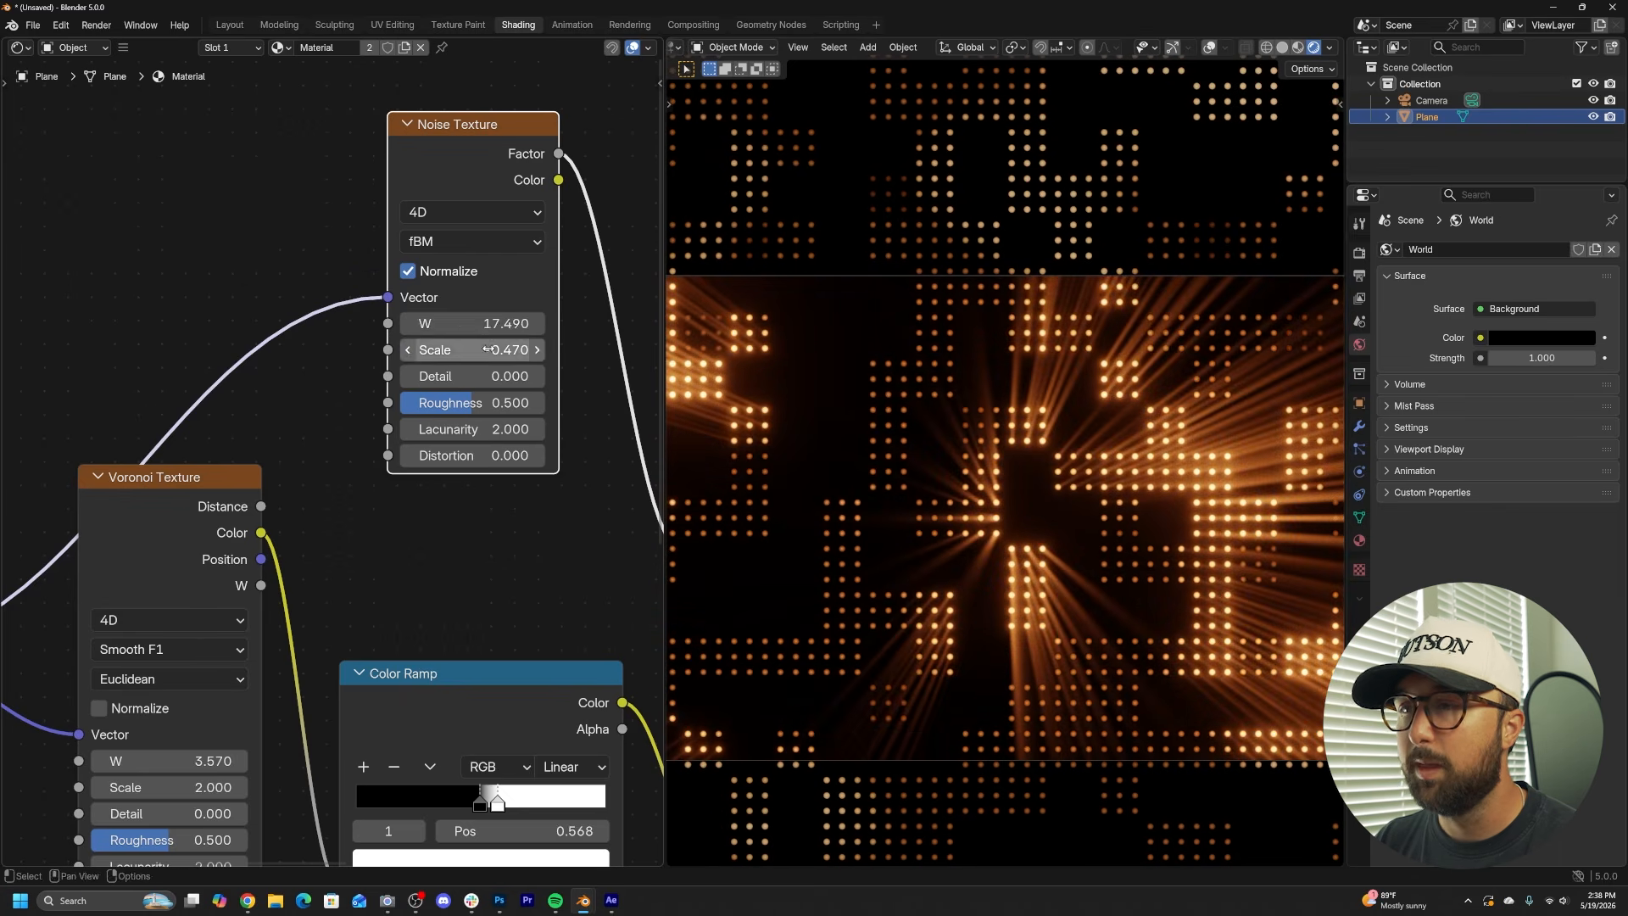
left_click(500, 324)
type("0")
key("Return")
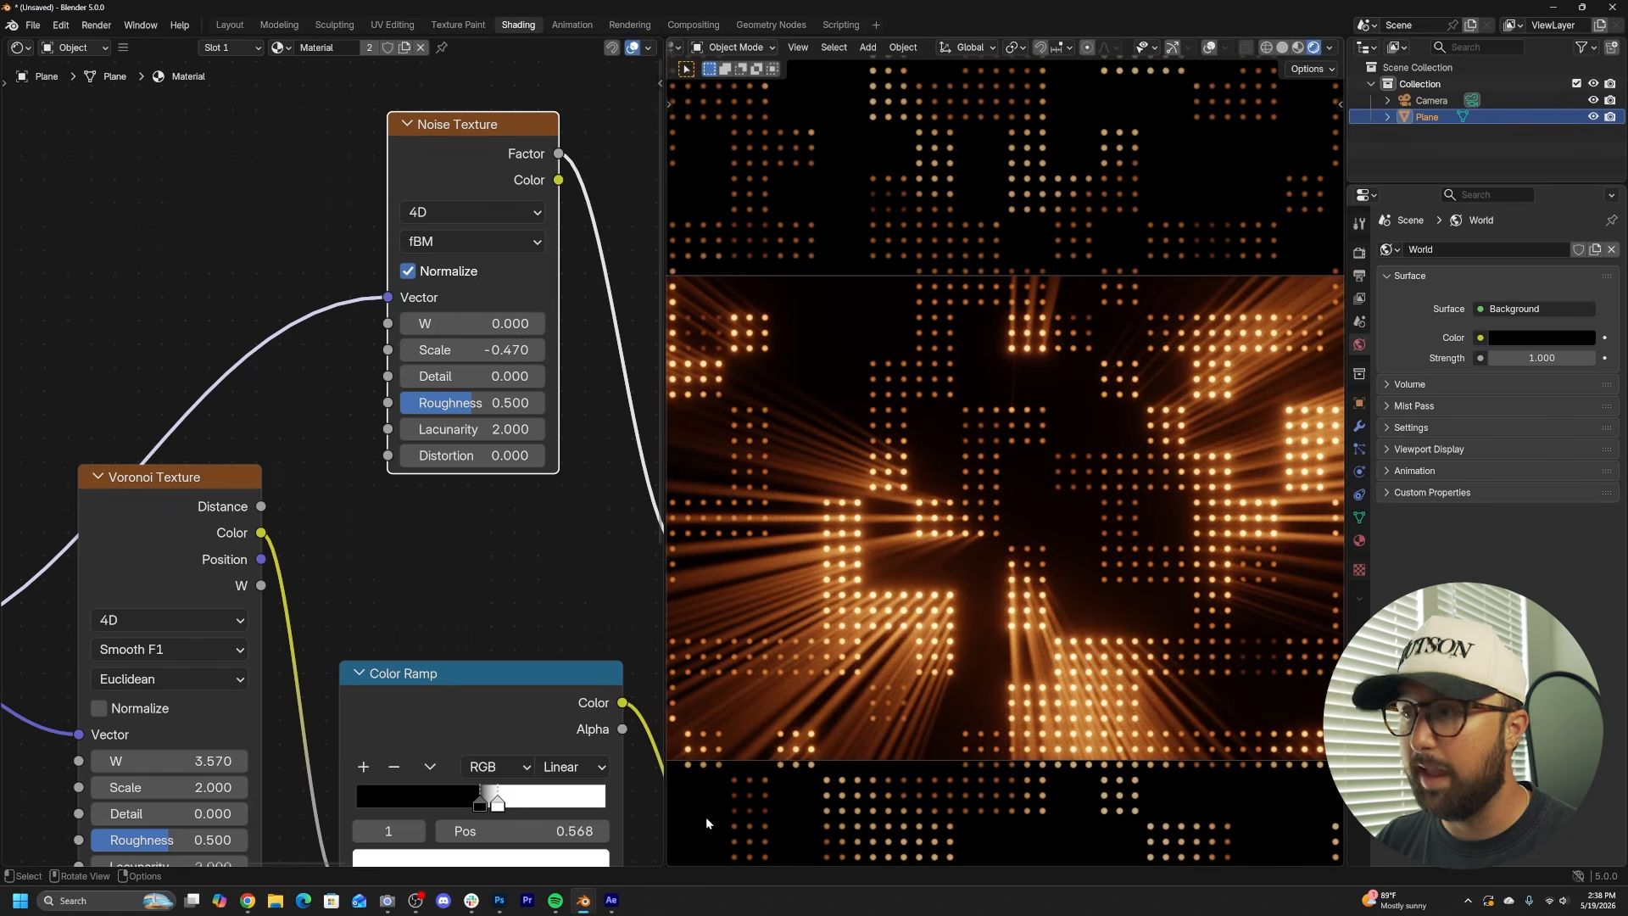
- Split off an area beneath the 3D viewport, make it a Timeline, and go to frame 0
scroll(711, 827, "down", 3)
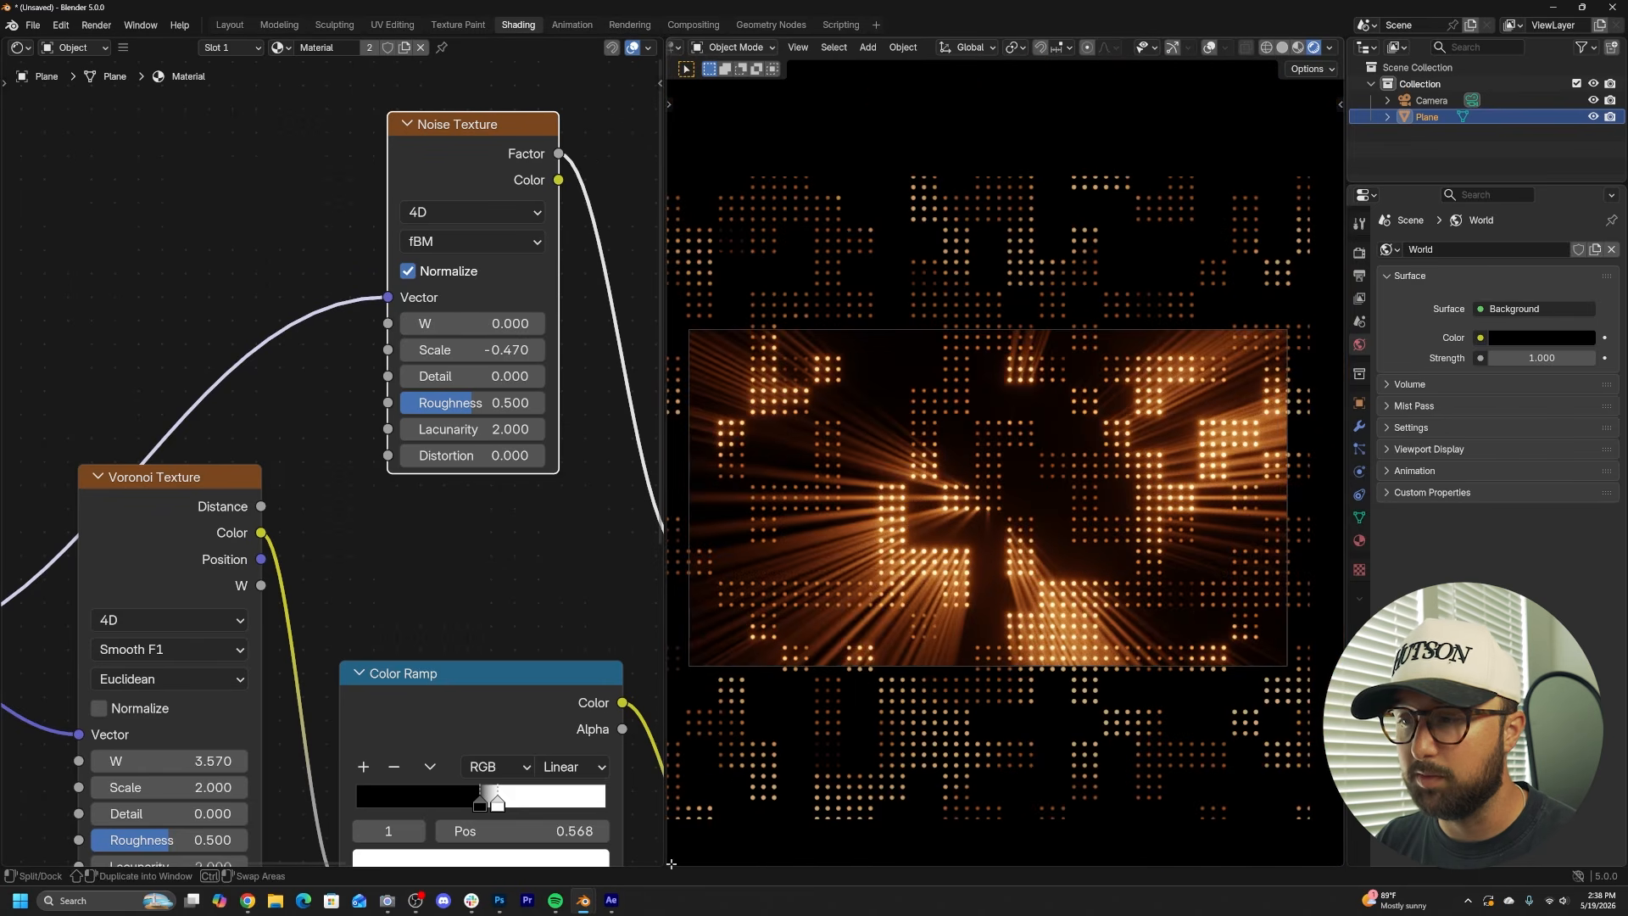
left_click_drag(671, 863, 703, 750)
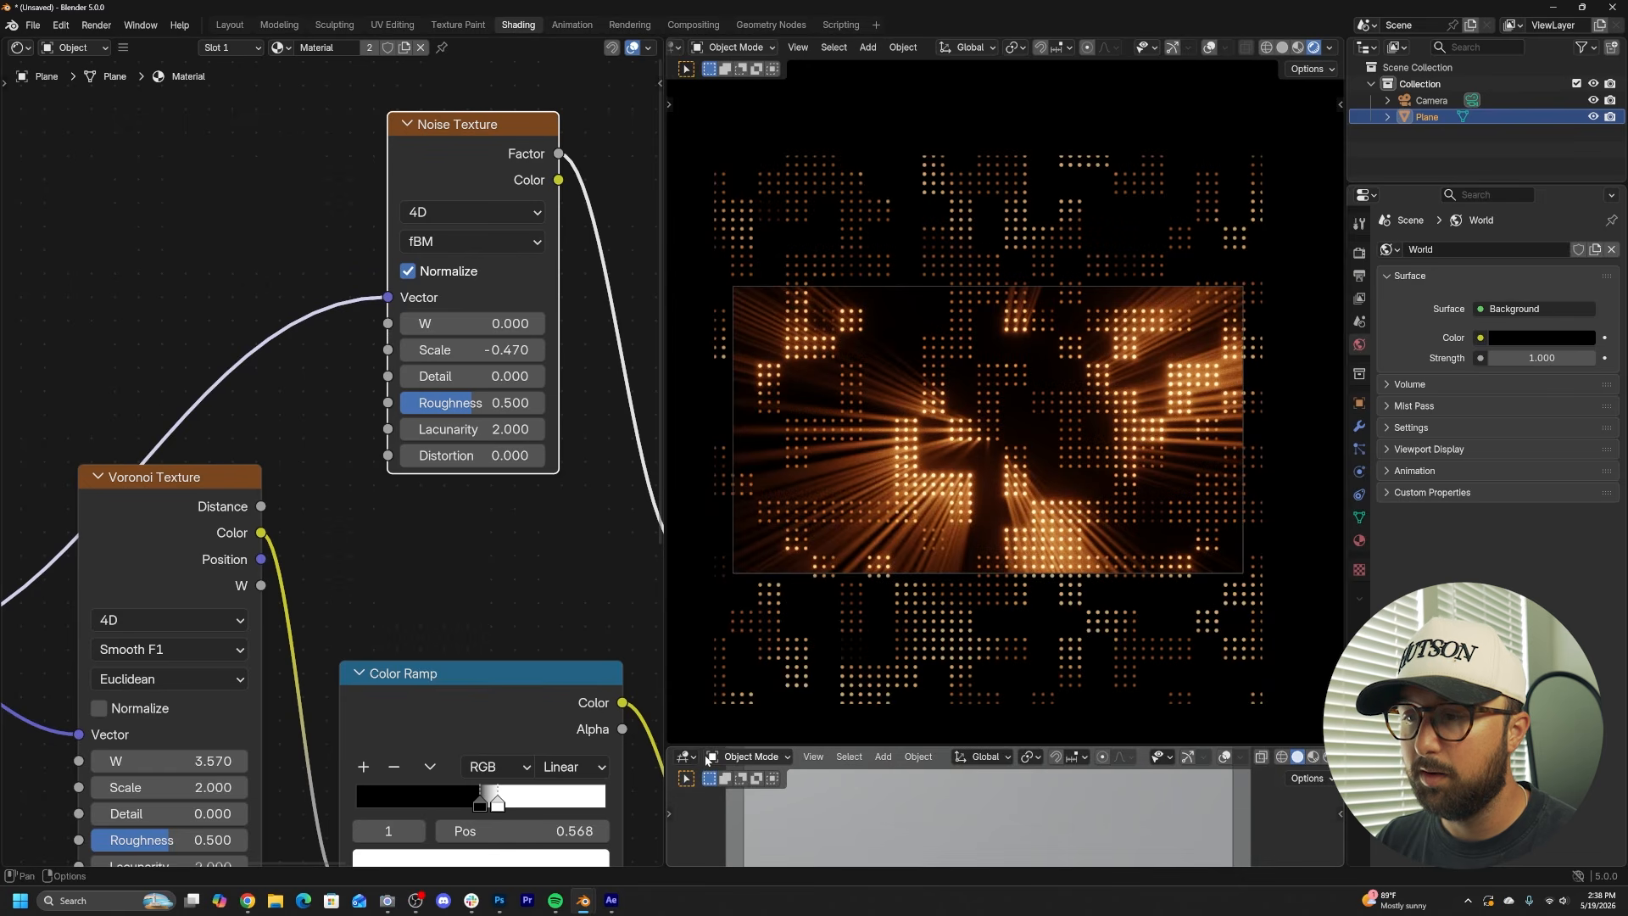
left_click(685, 757)
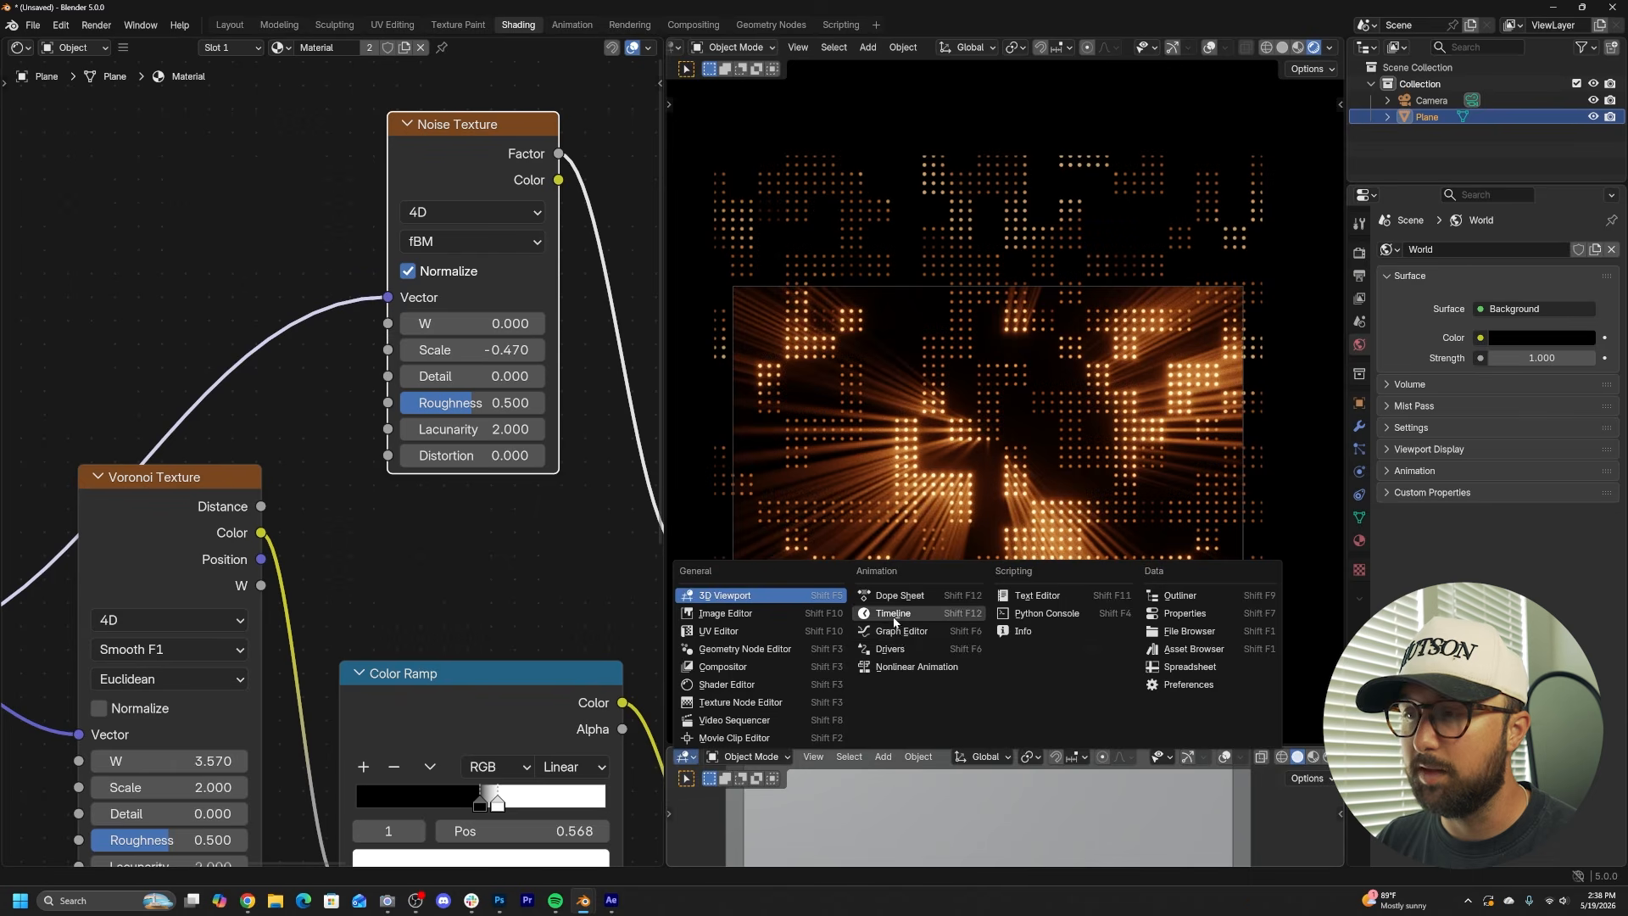
left_click(892, 613)
key("Home")
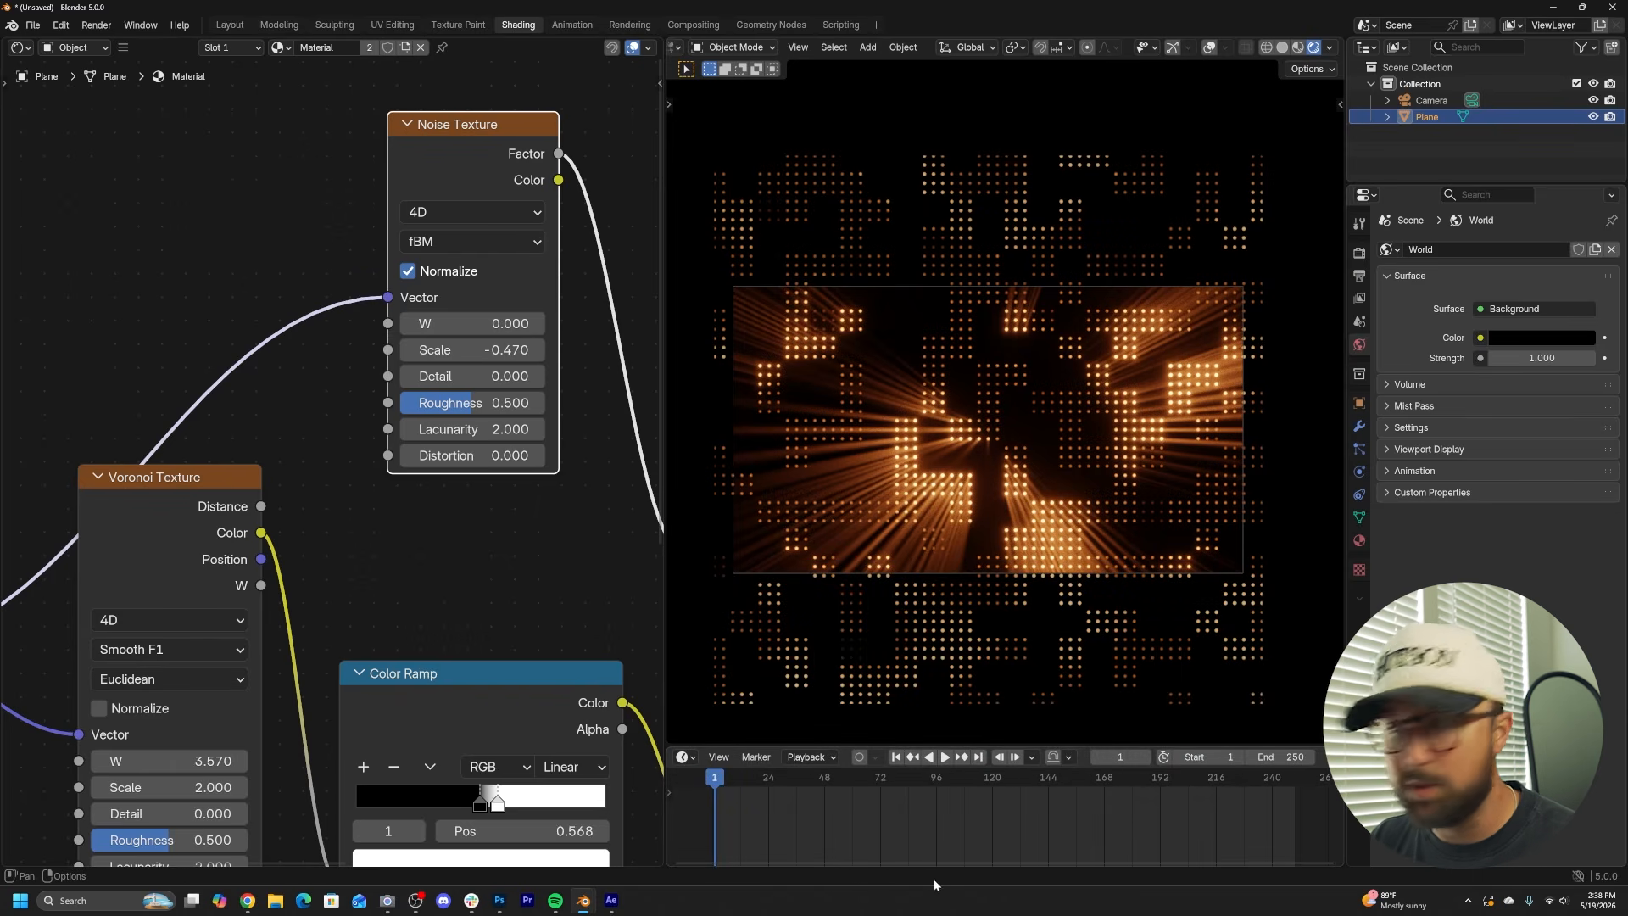
key("Left")
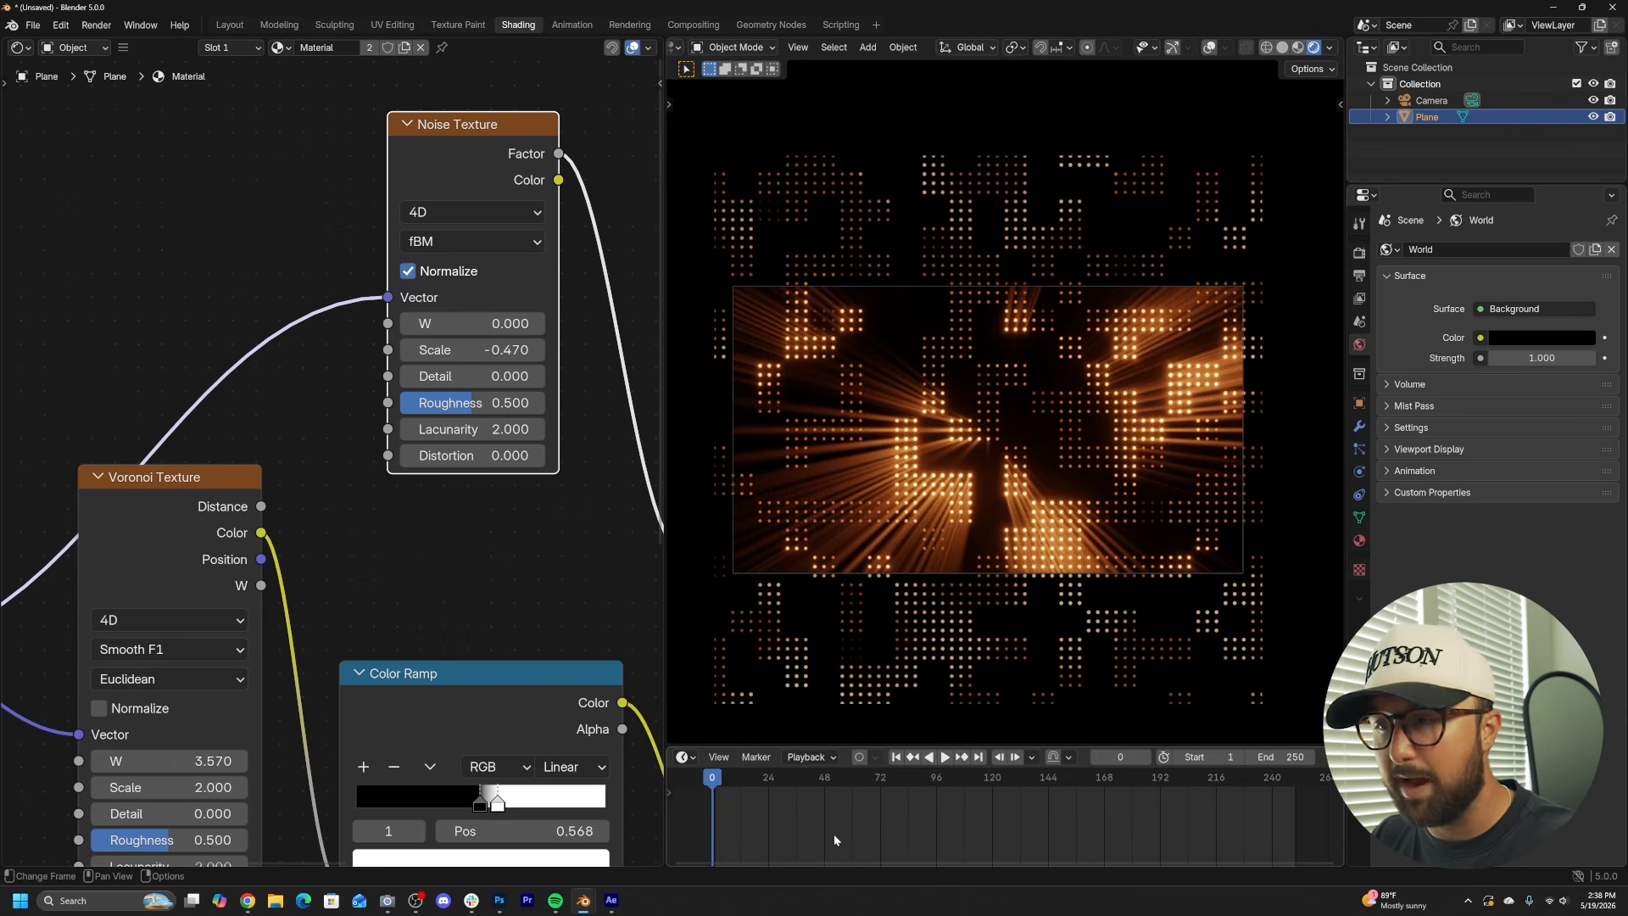
- Examine the Default Interpolation setting for F-Curves in the Animation preferences, and close the preferences
left_click(61, 26)
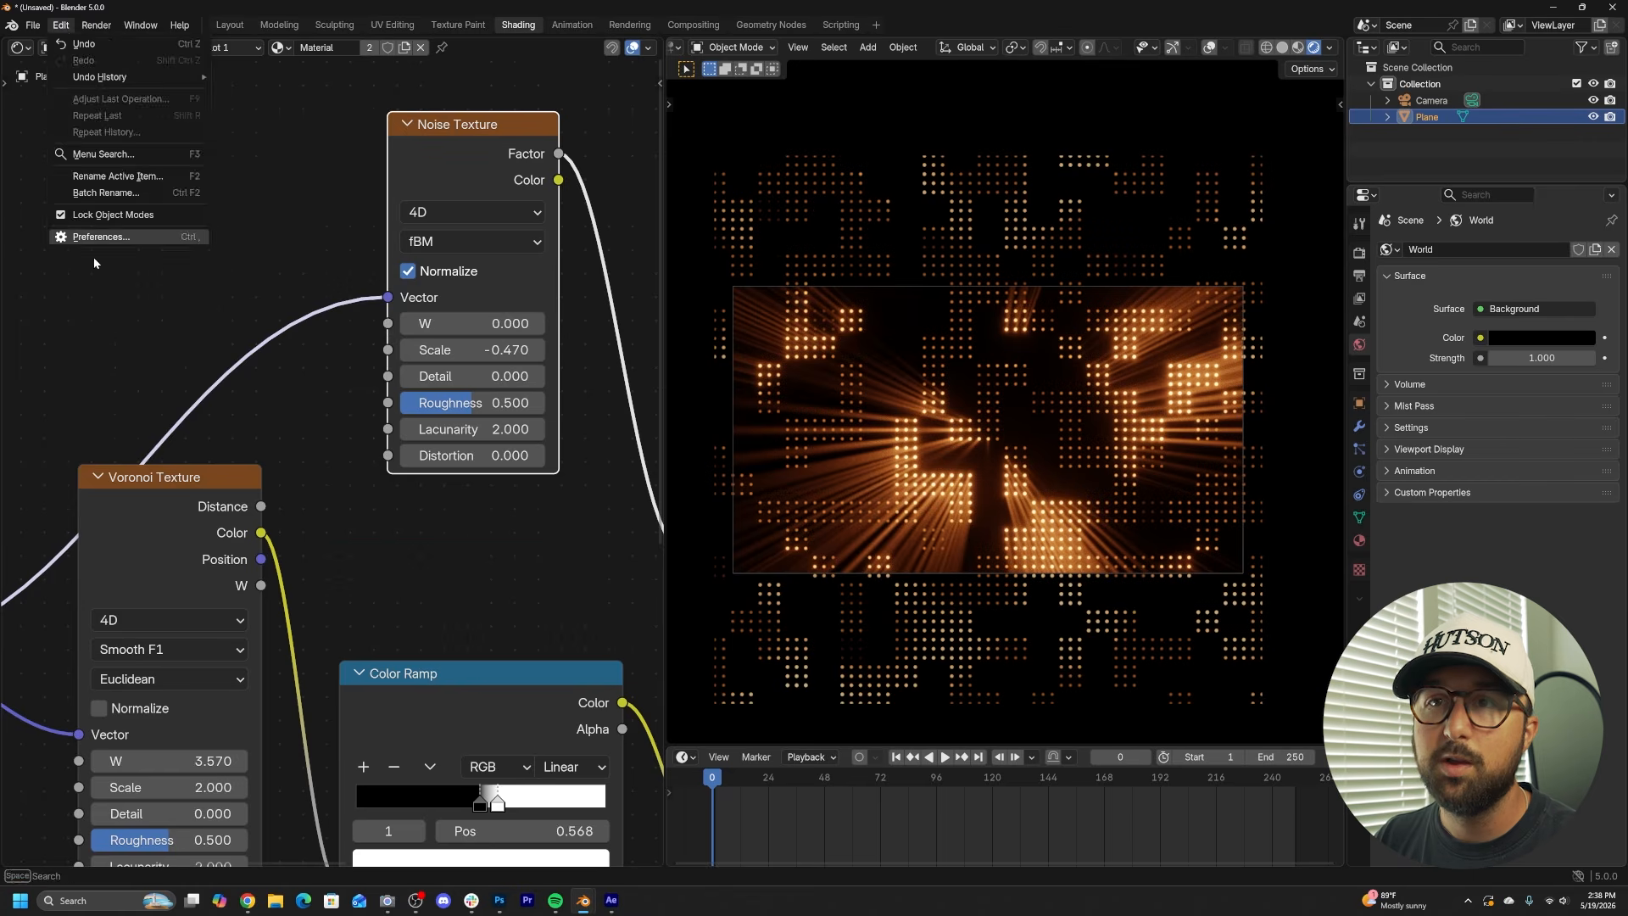
left_click(102, 237)
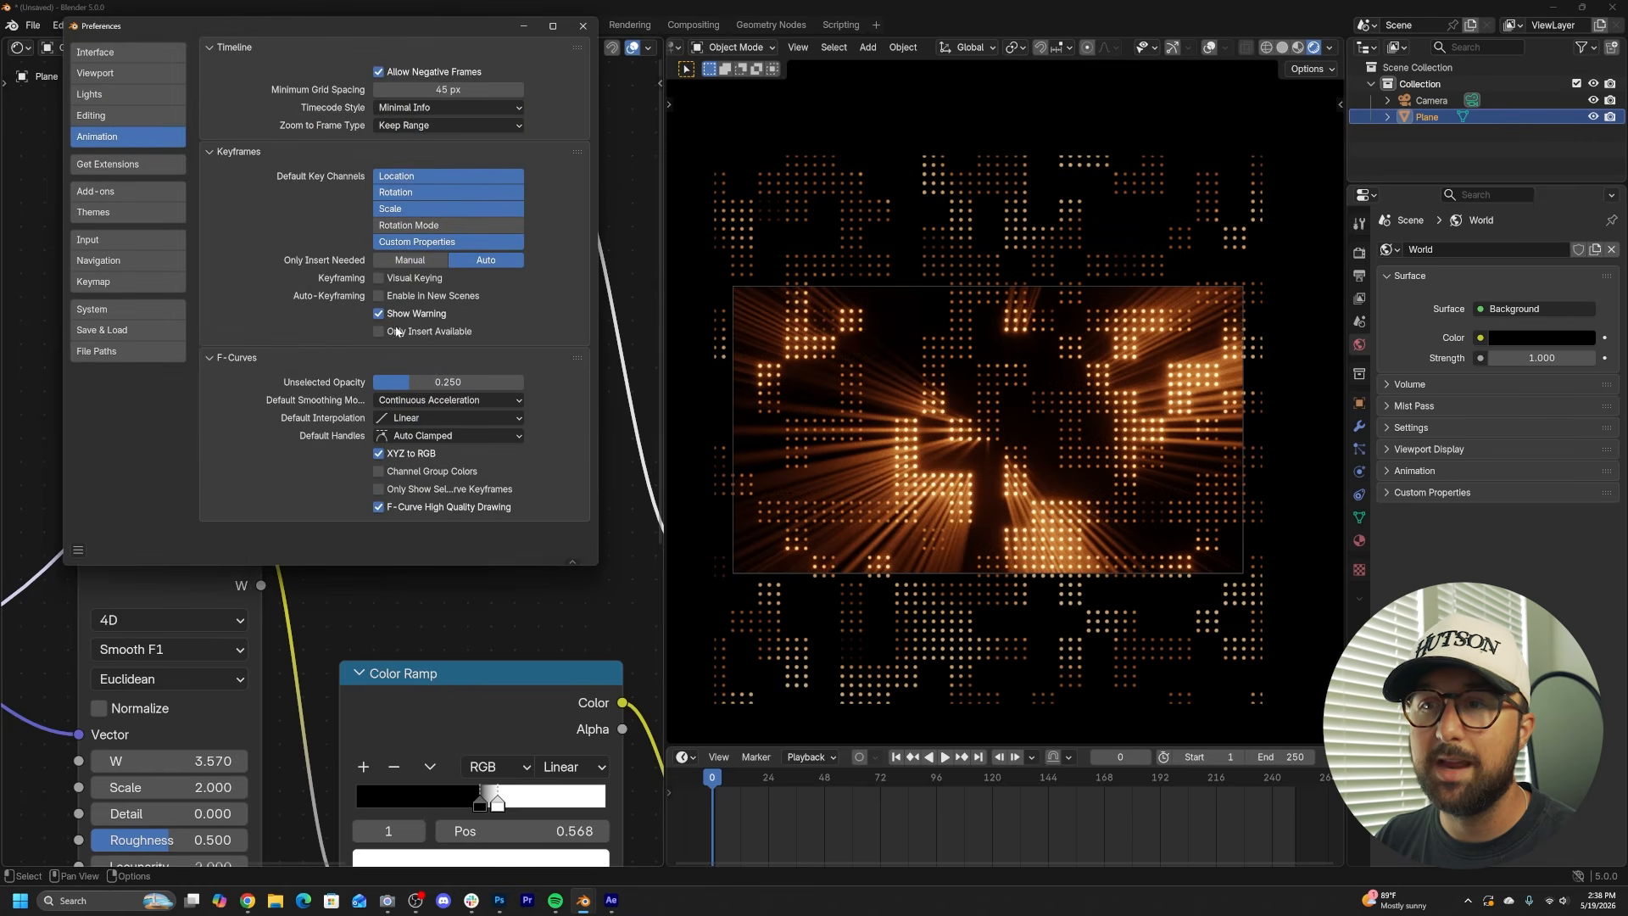
left_click(391, 419)
key("Escape")
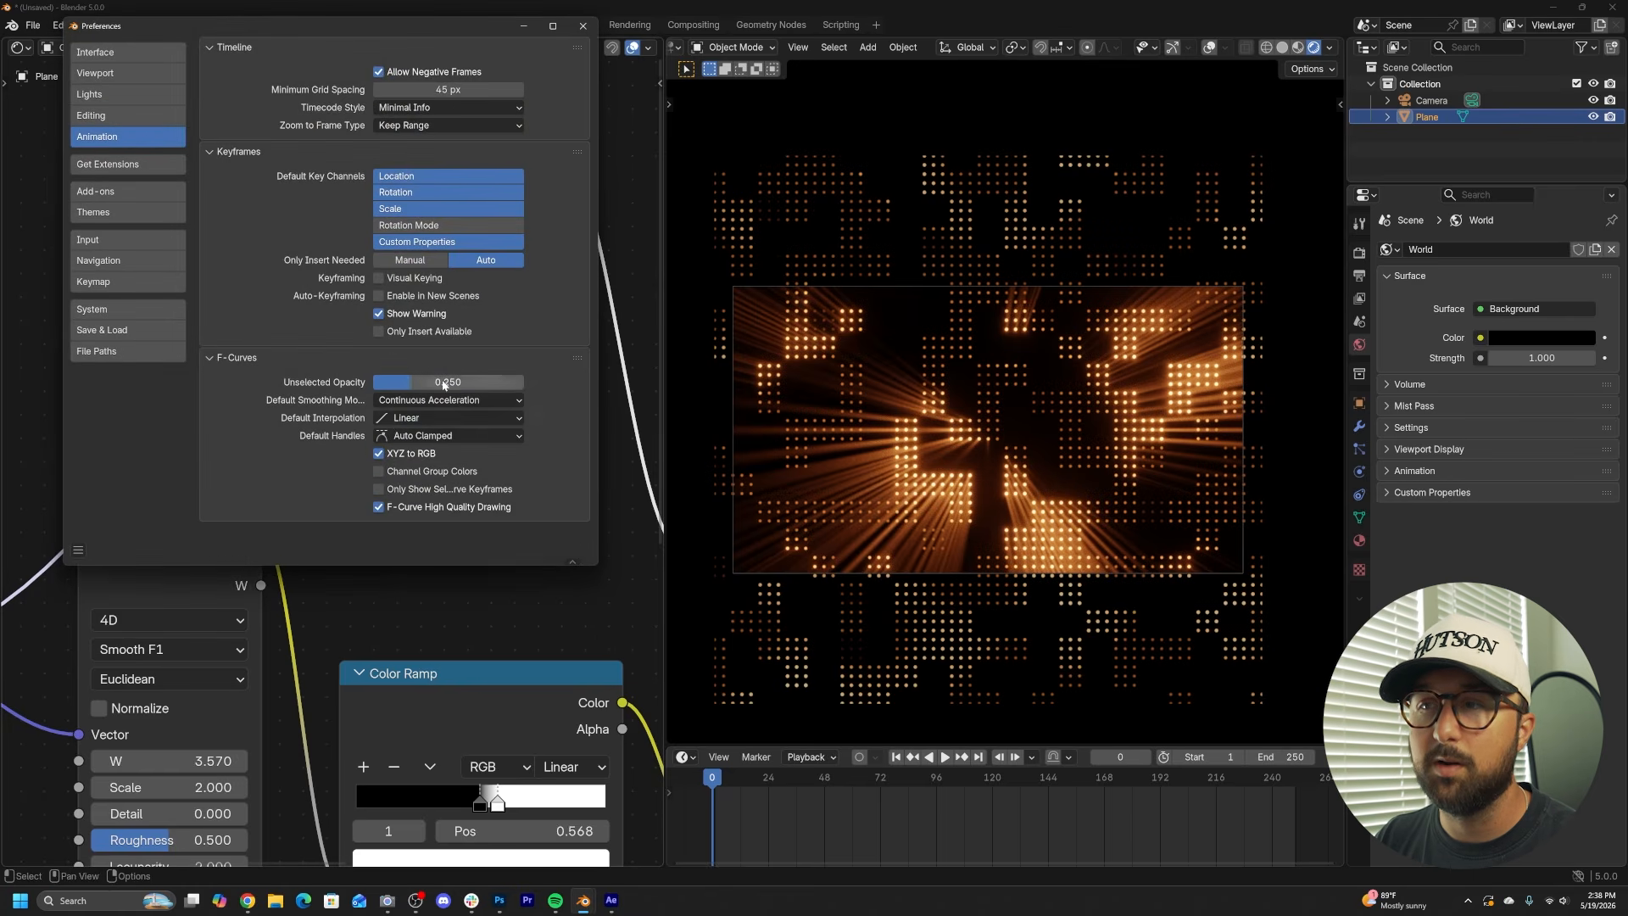
left_click(584, 27)
- Insert a Mix Color node between the Noise Texture and its Color Ramp, feeding the noise into input A
scroll(485, 298, "up", 2)
scroll(348, 246, "down", 4)
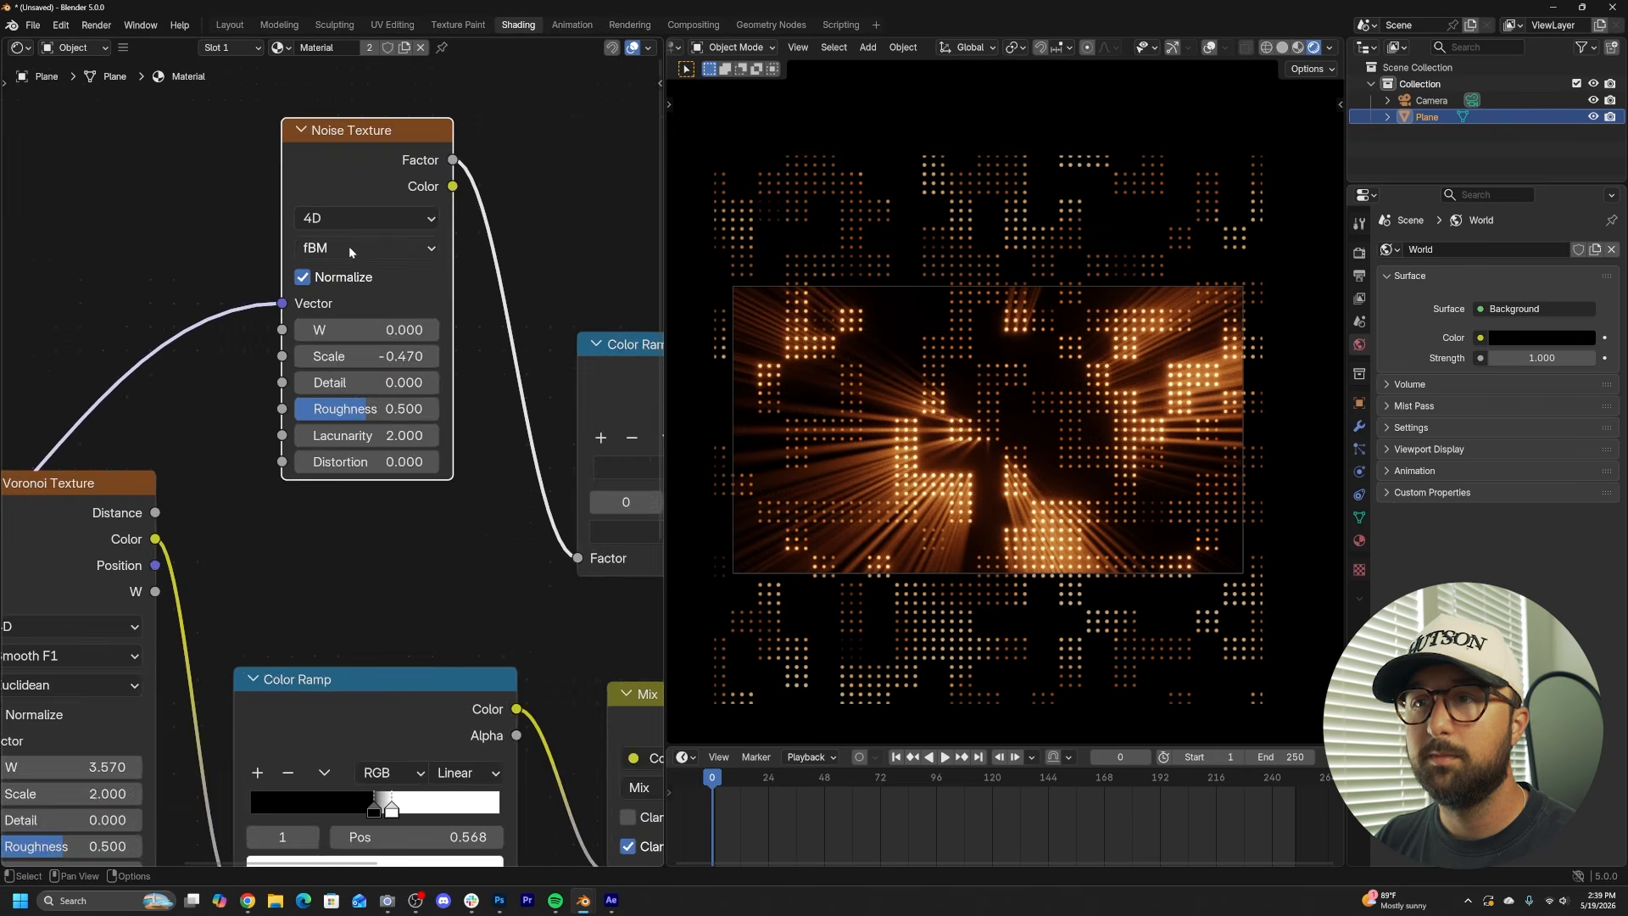
left_click_drag(348, 246, 259, 107)
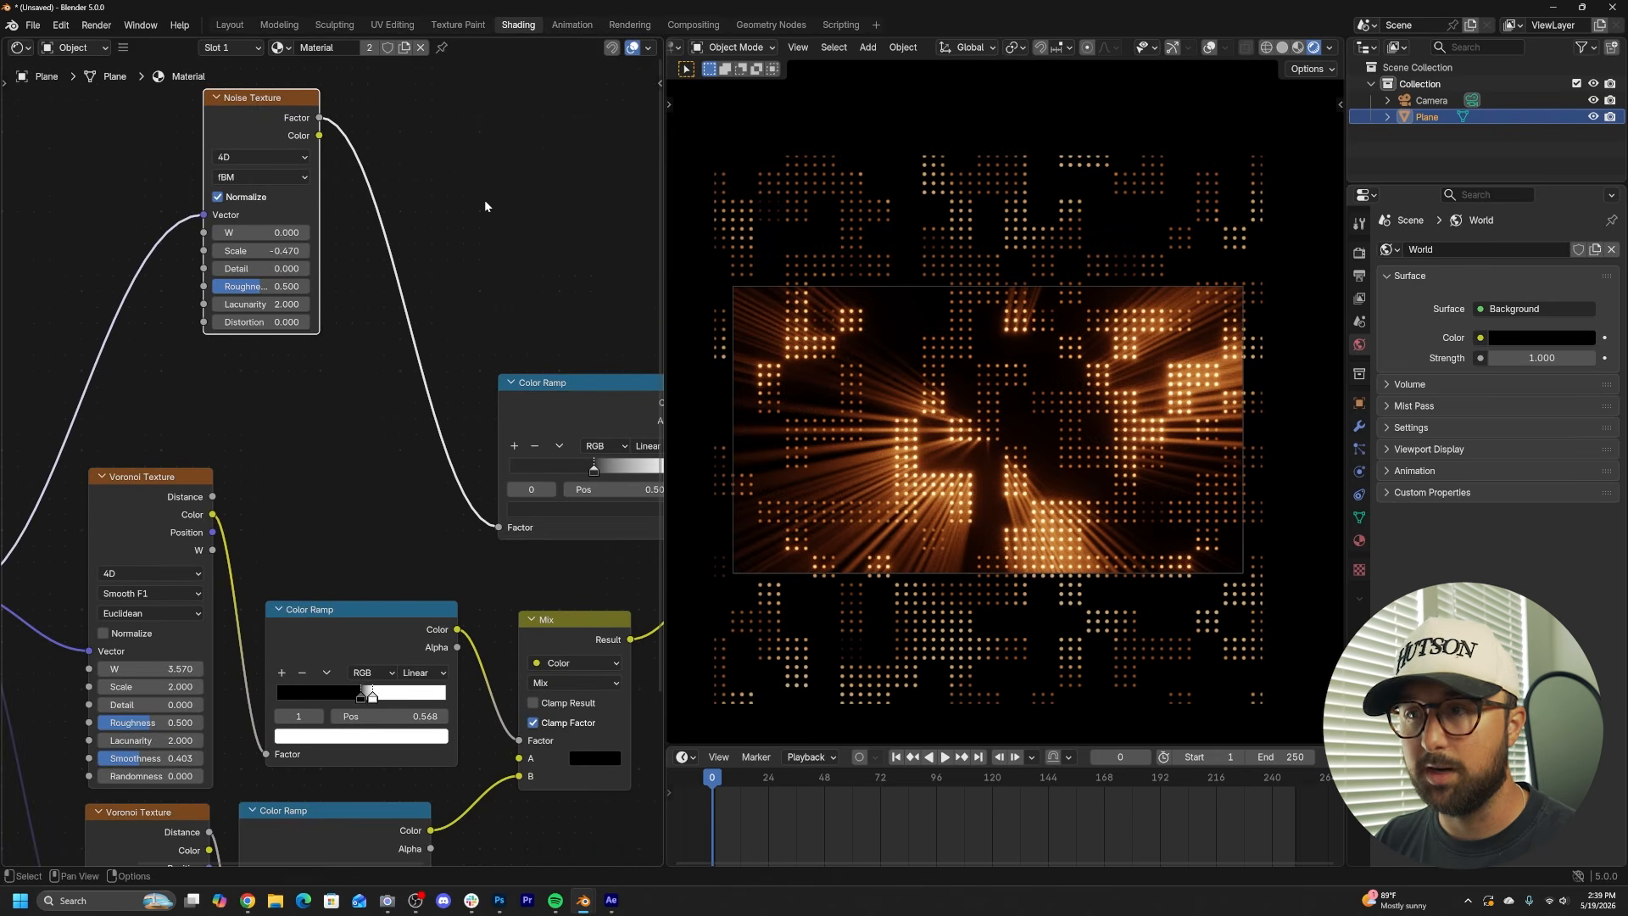
middle_click_drag(485, 206, 420, 274)
key("shift+a")
type("mix")
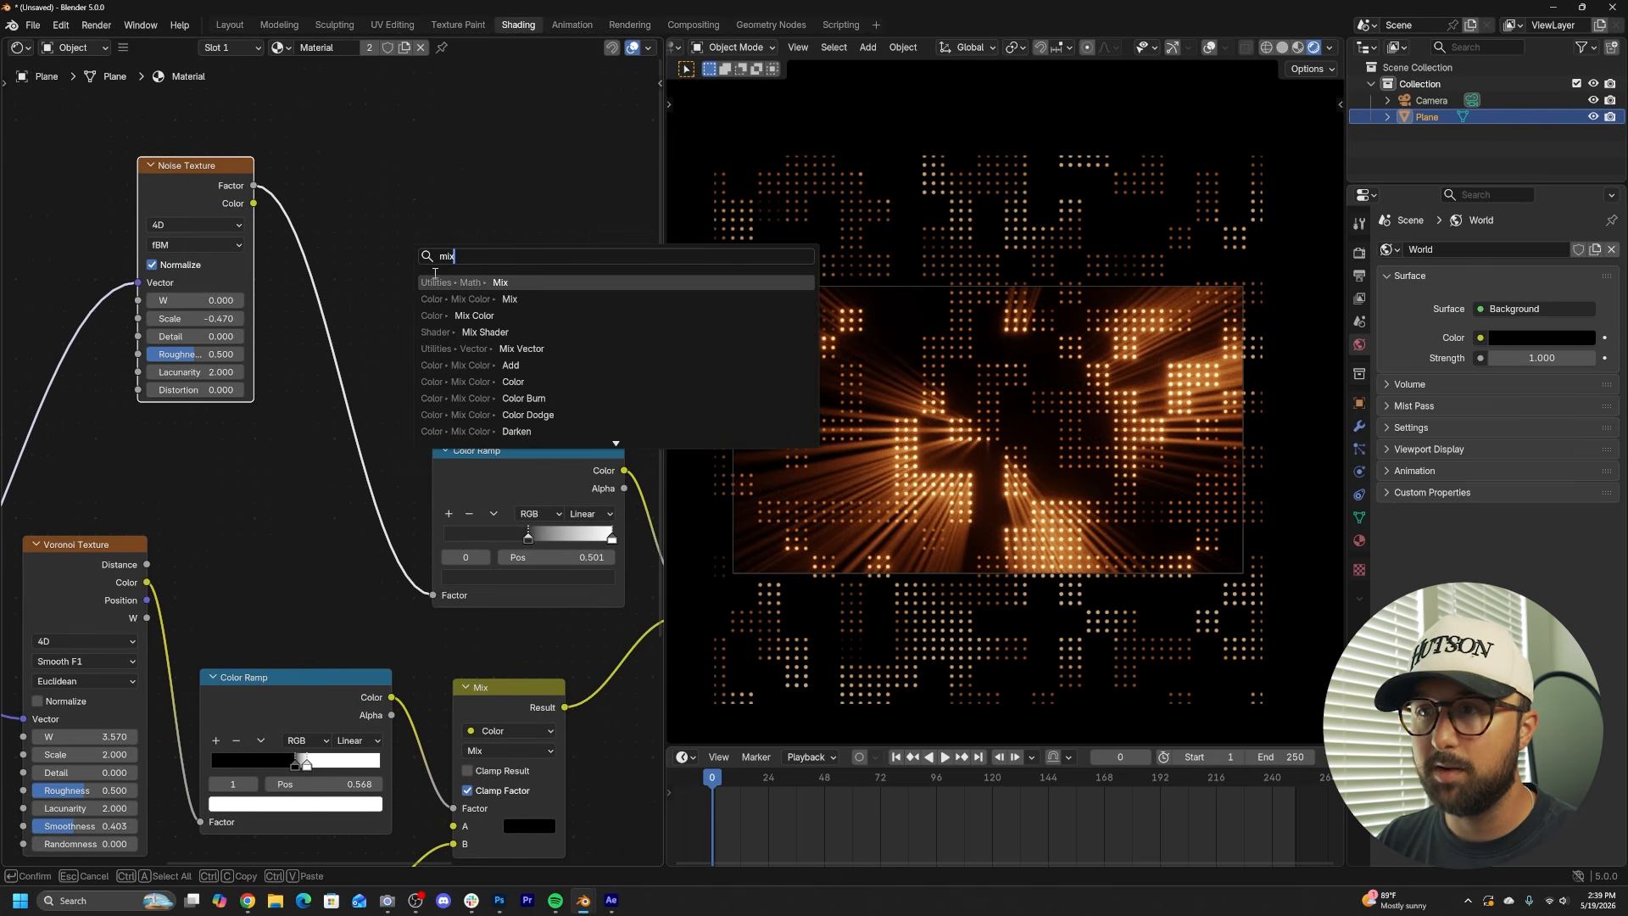
left_click(474, 314)
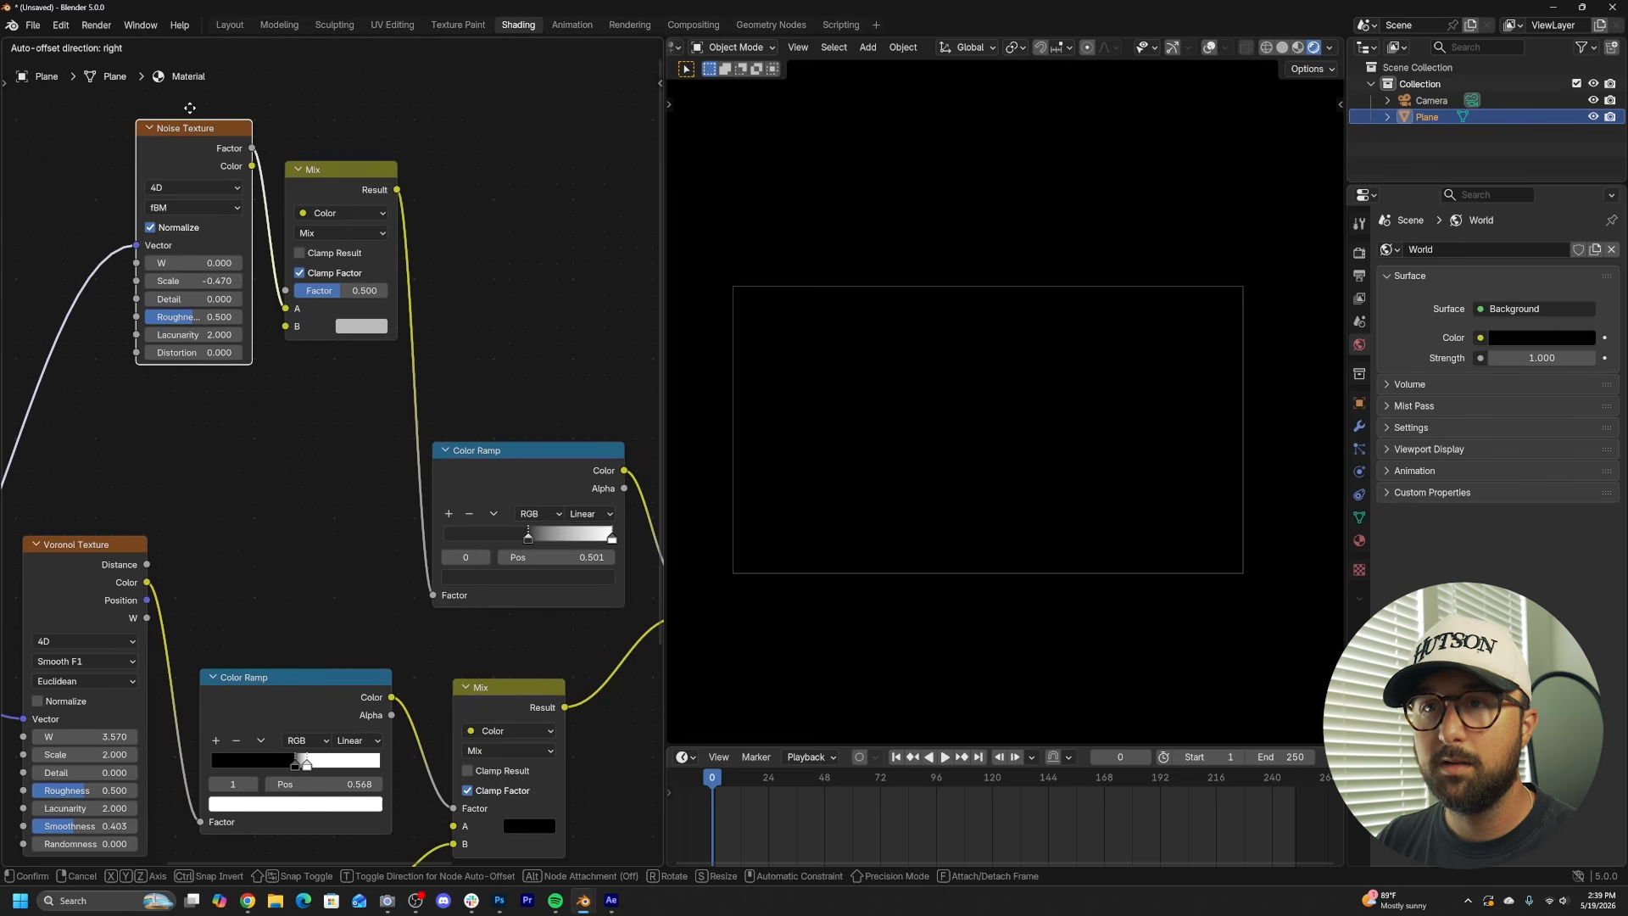
- Duplicate the Noise Texture with its Vector link kept, and line the copy up directly beneath the original
scroll(215, 221, "down", 1)
left_click(221, 155)
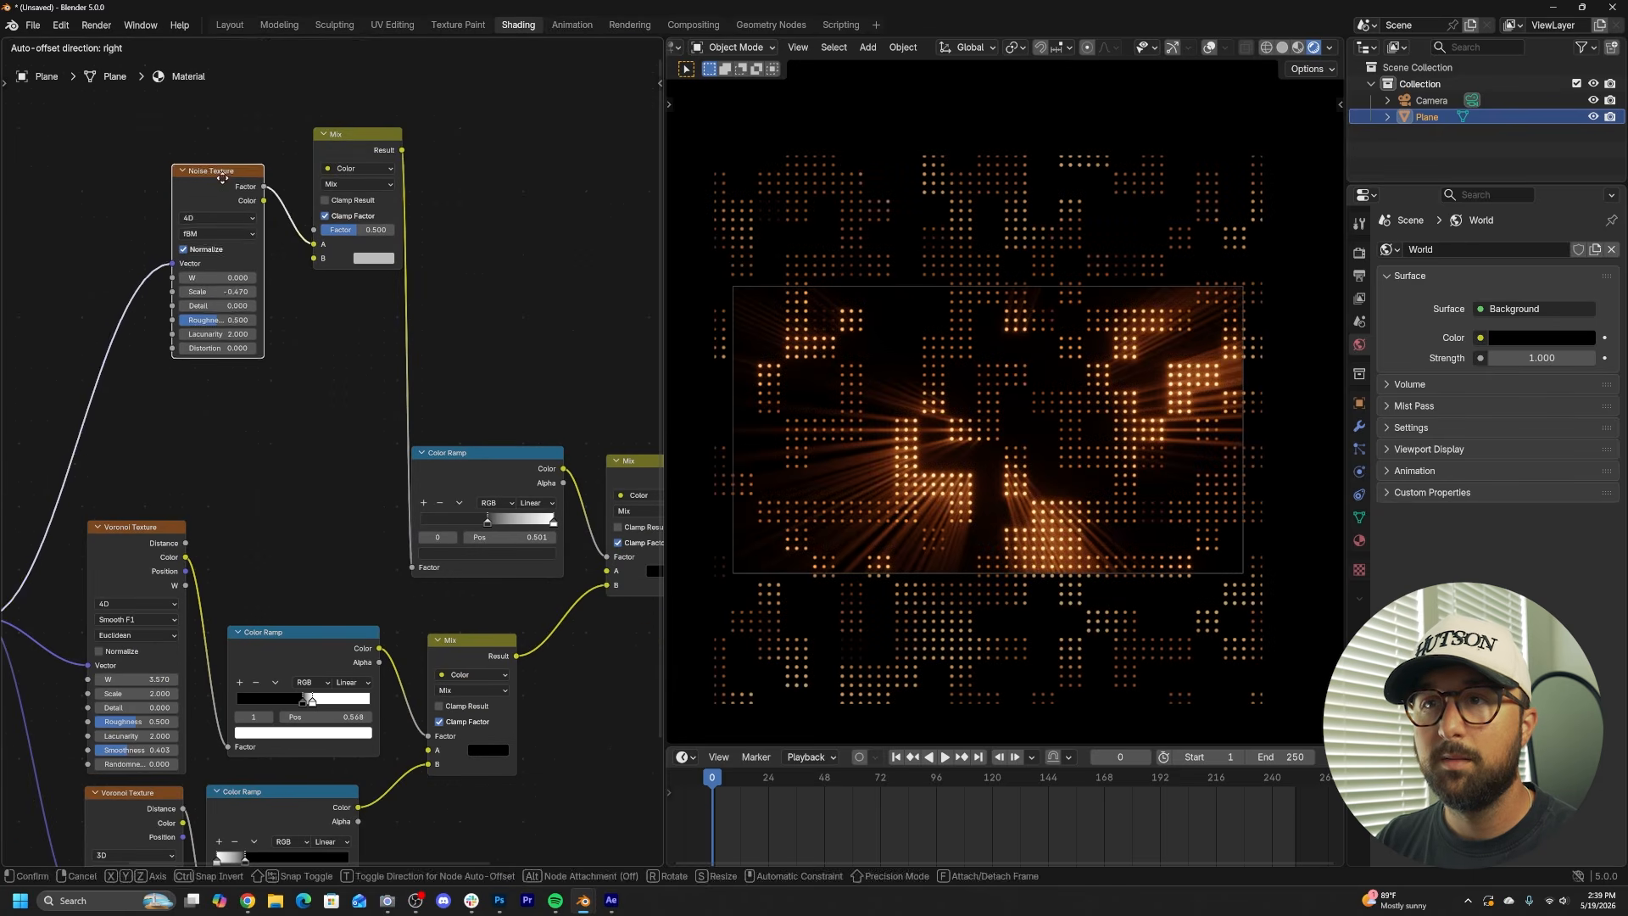
key("shift+d")
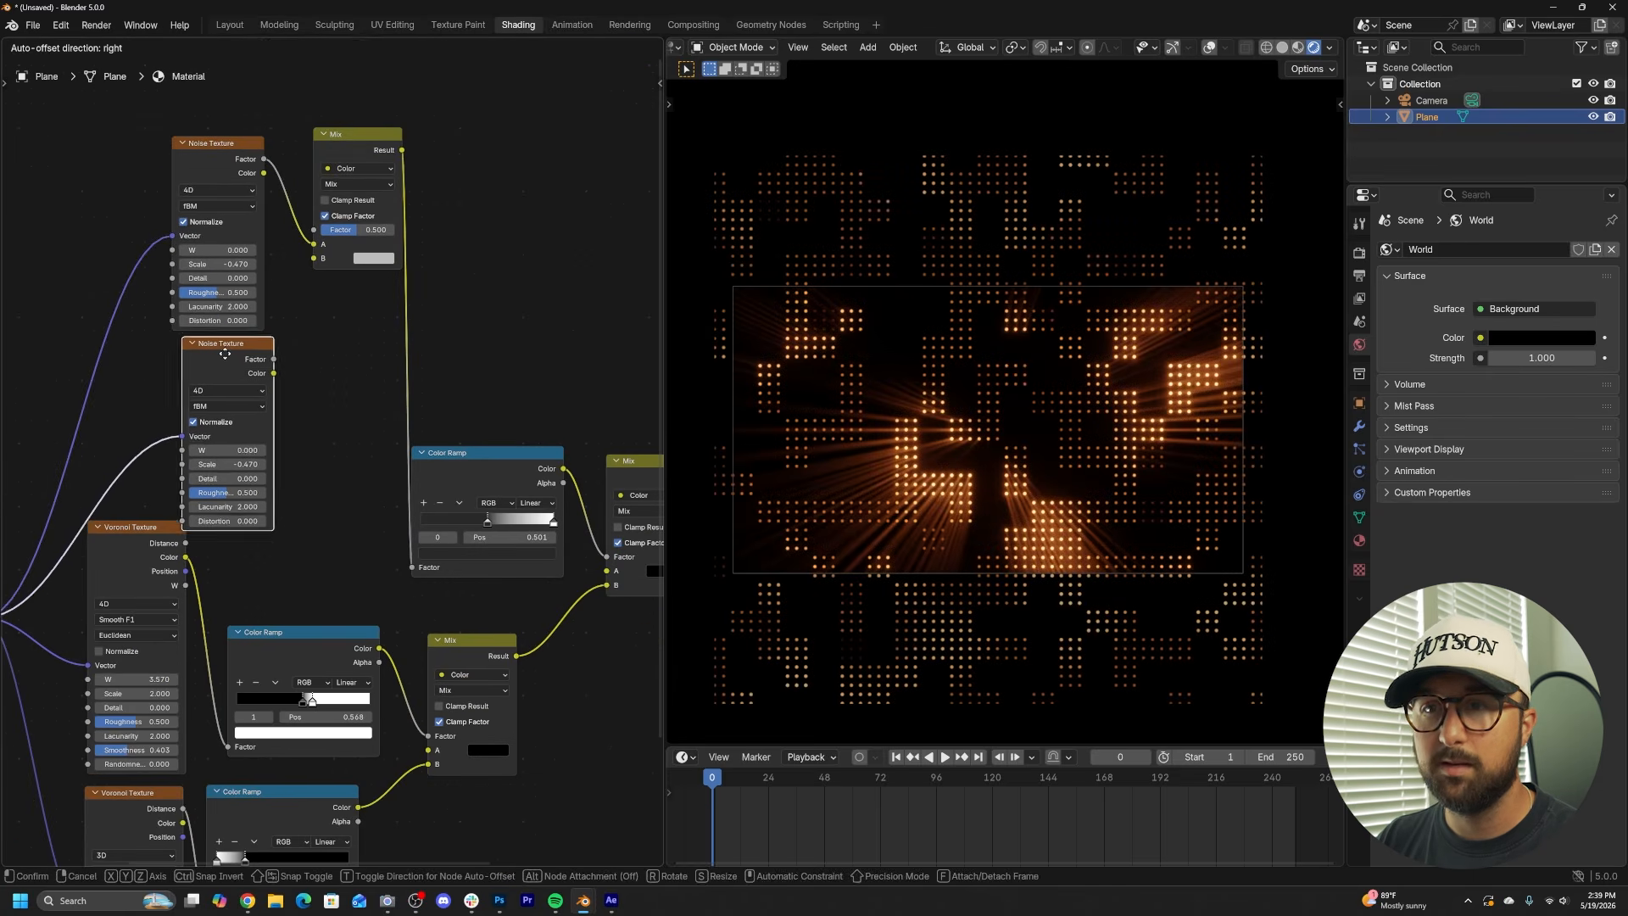
middle_click_drag(243, 431, 246, 485)
left_click_drag(122, 286, 213, 455)
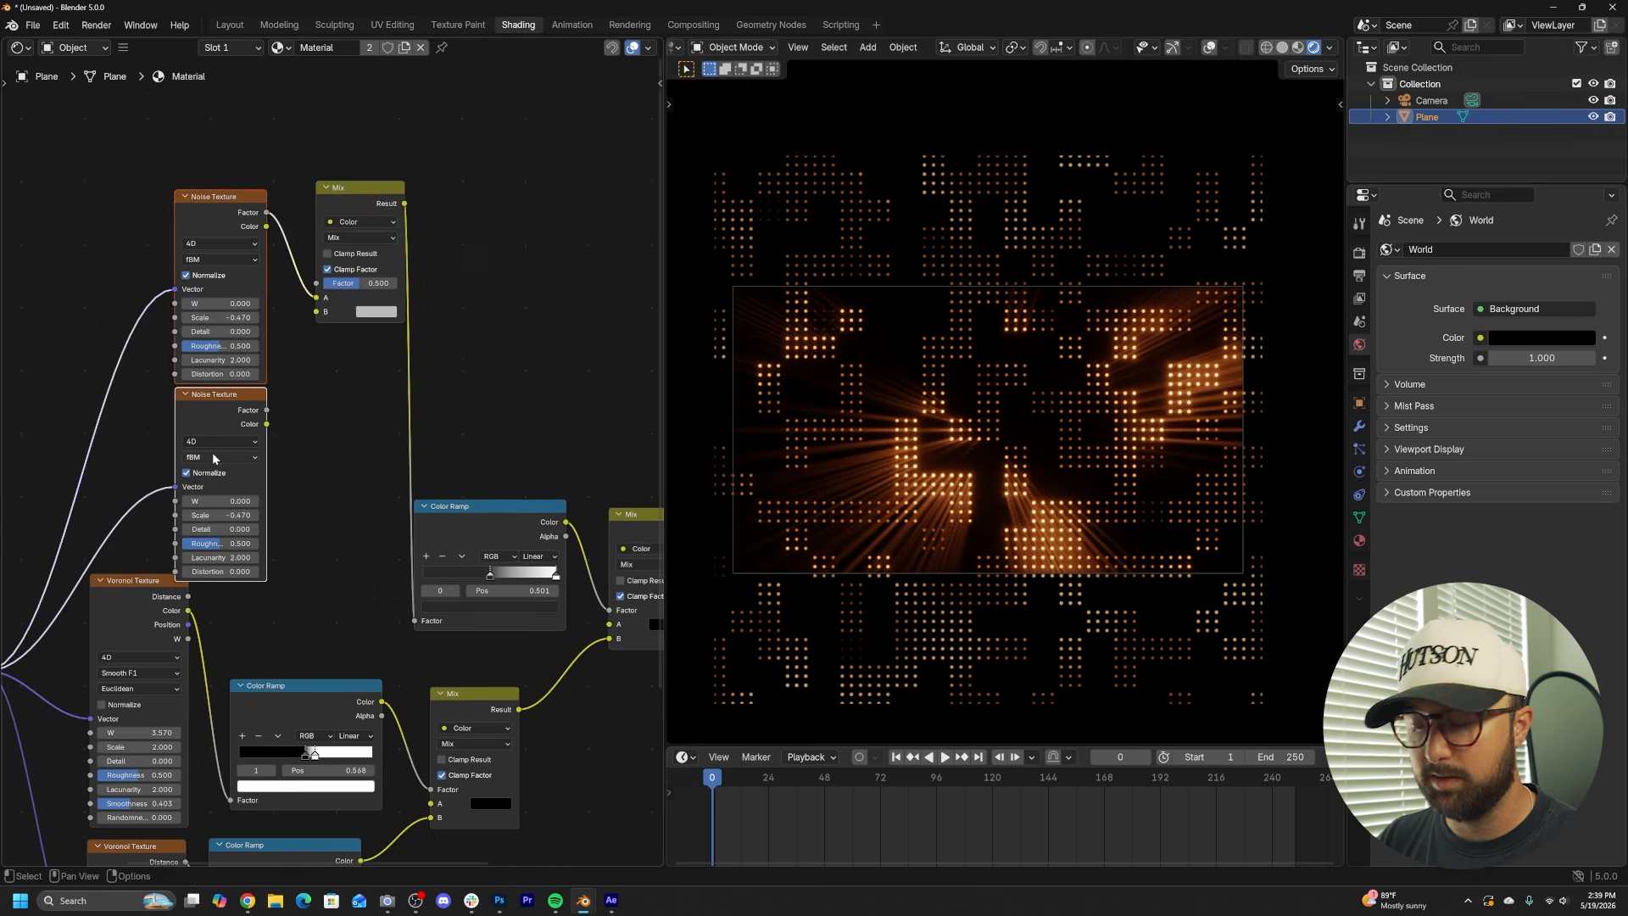
key("g")
left_click(258, 395)
scroll(269, 348, "up", 5)
left_click(270, 353)
middle_click_drag(213, 290, 240, 449)
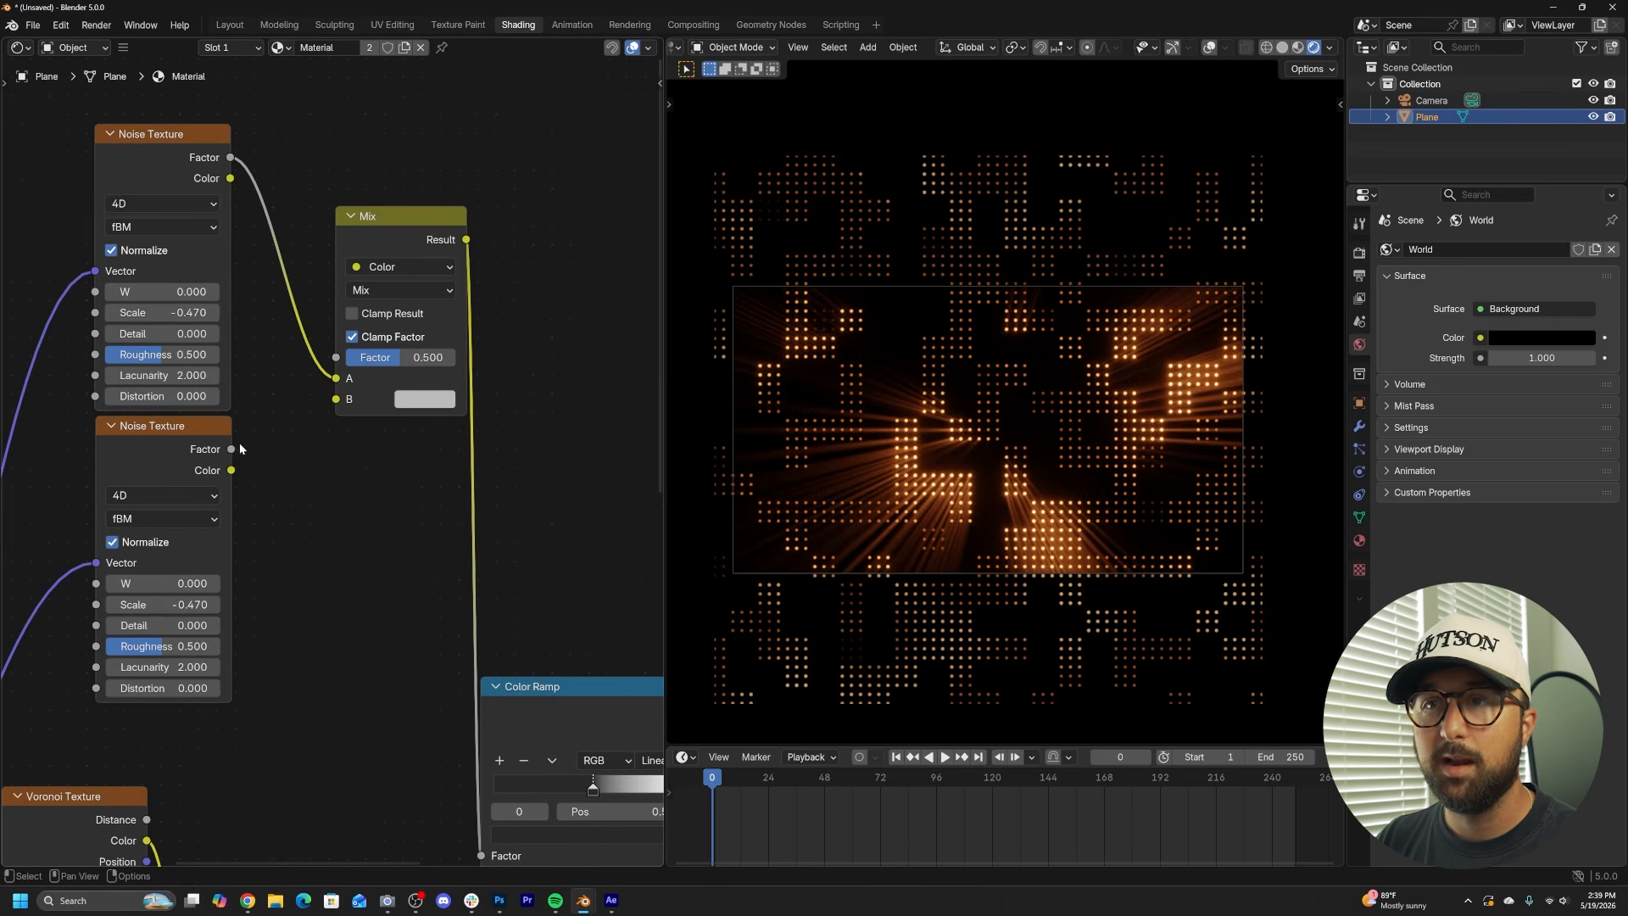
- Feed the lower noise's Factor into Mix input B, and keyframe the Mix factor and the upper noise's W at 0 on frame 0
left_click_drag(324, 369, 336, 378)
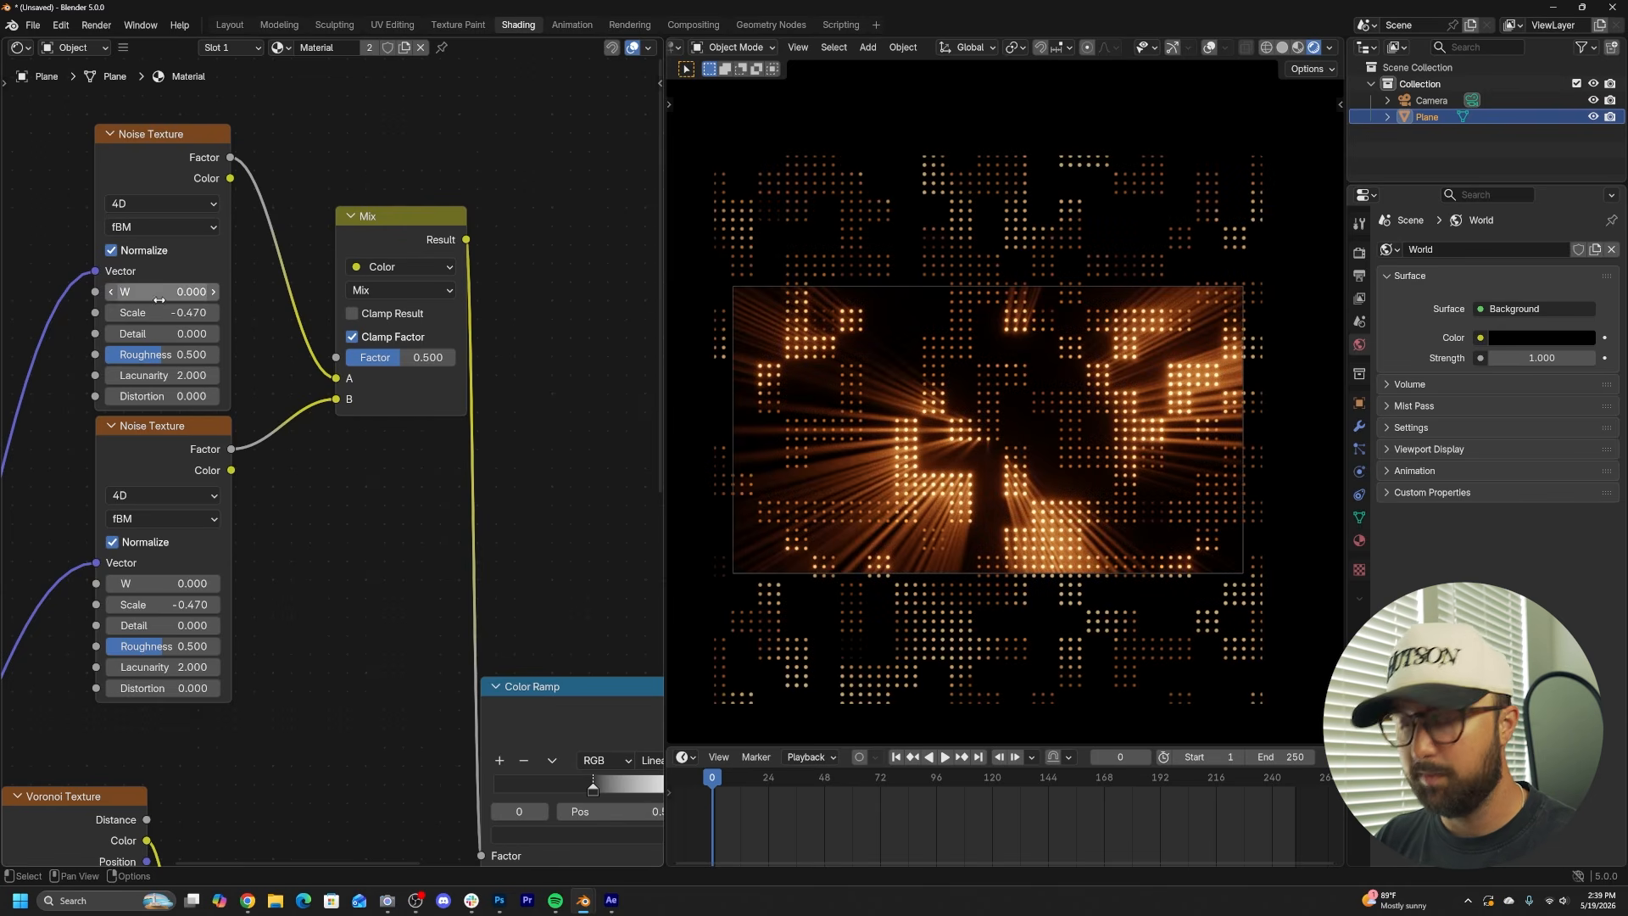
left_click_drag(404, 359, 349, 357)
scroll(322, 372, "up", 2)
middle_click_drag(321, 372, 345, 419)
key("i")
key("i")
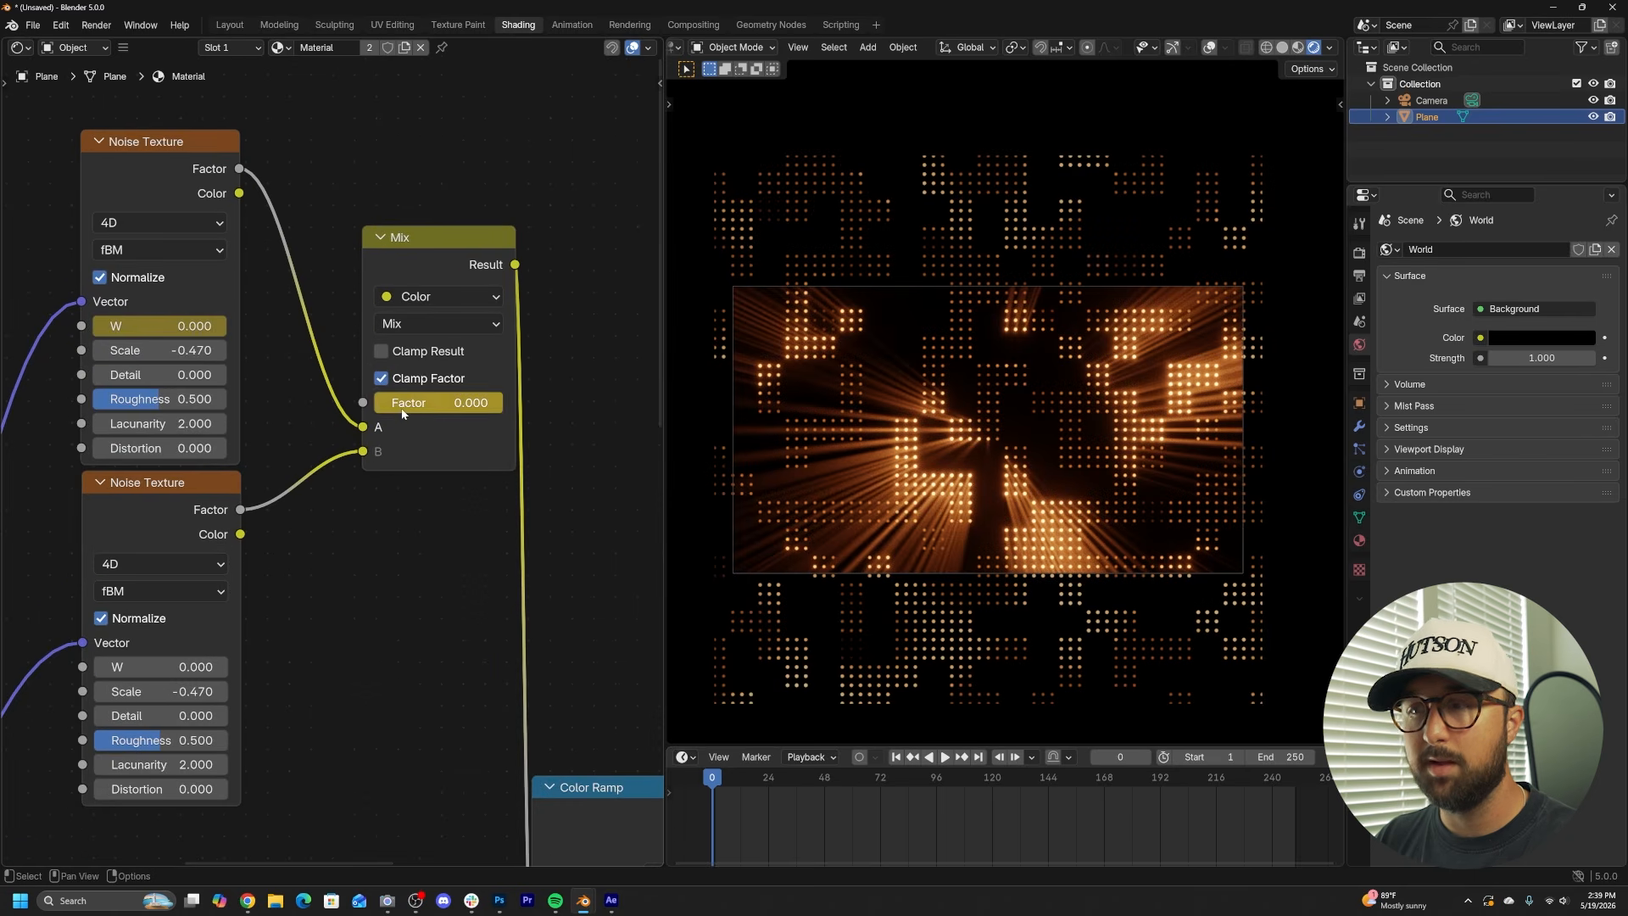
- At frame 250, keyframe the upper noise's W at 10 and the Mix node's factor at 1
left_click(979, 757)
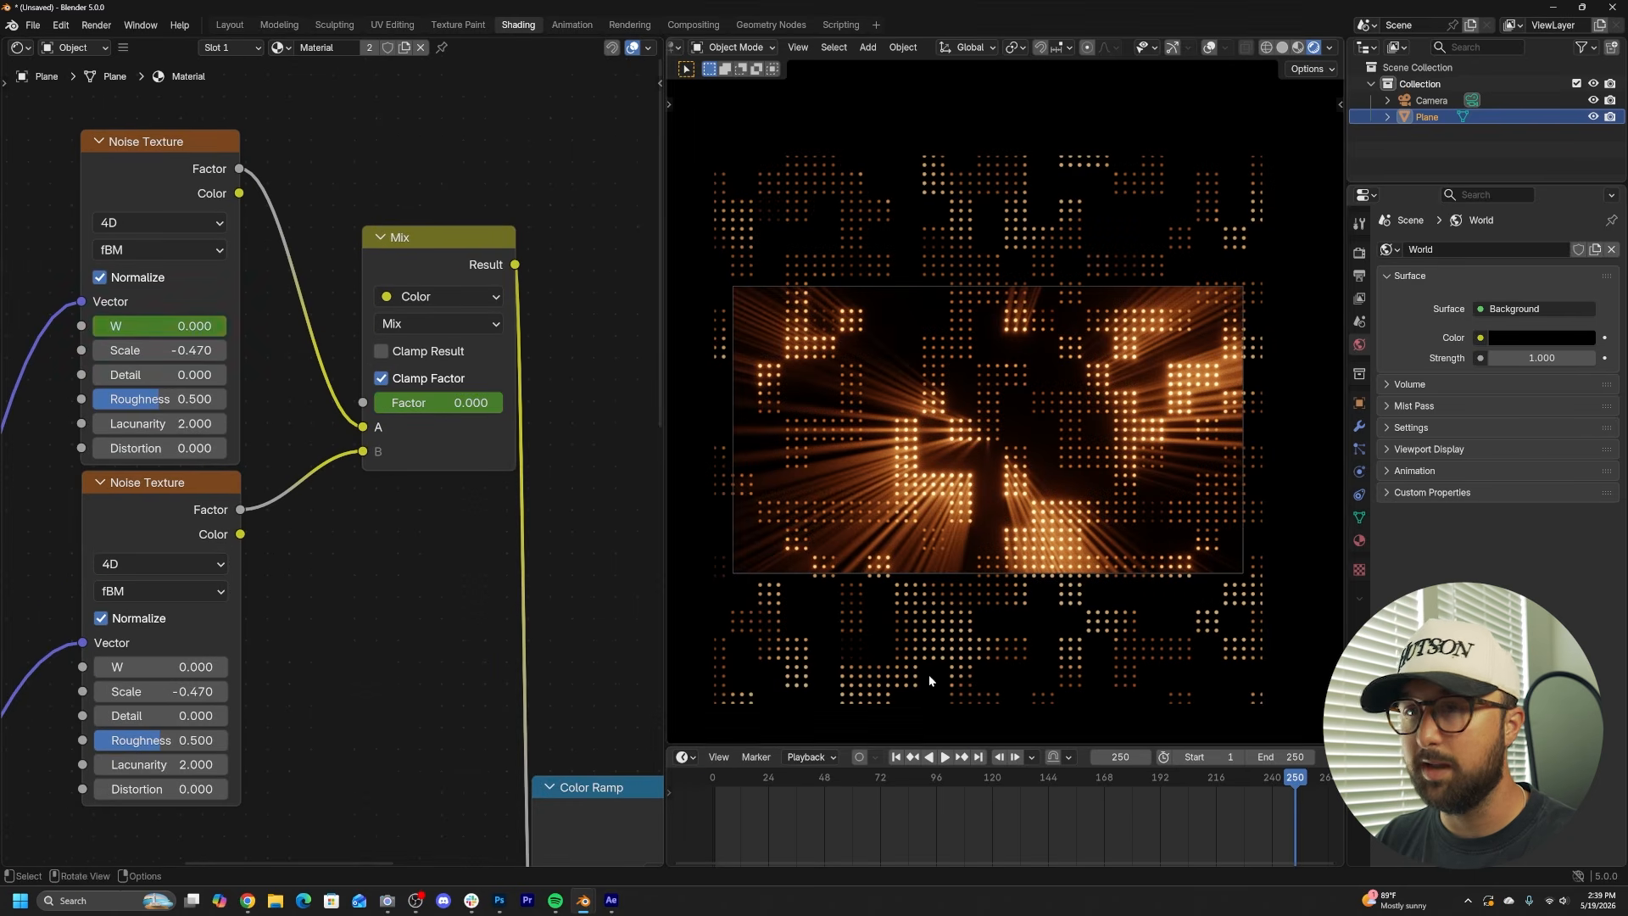
left_click(153, 325)
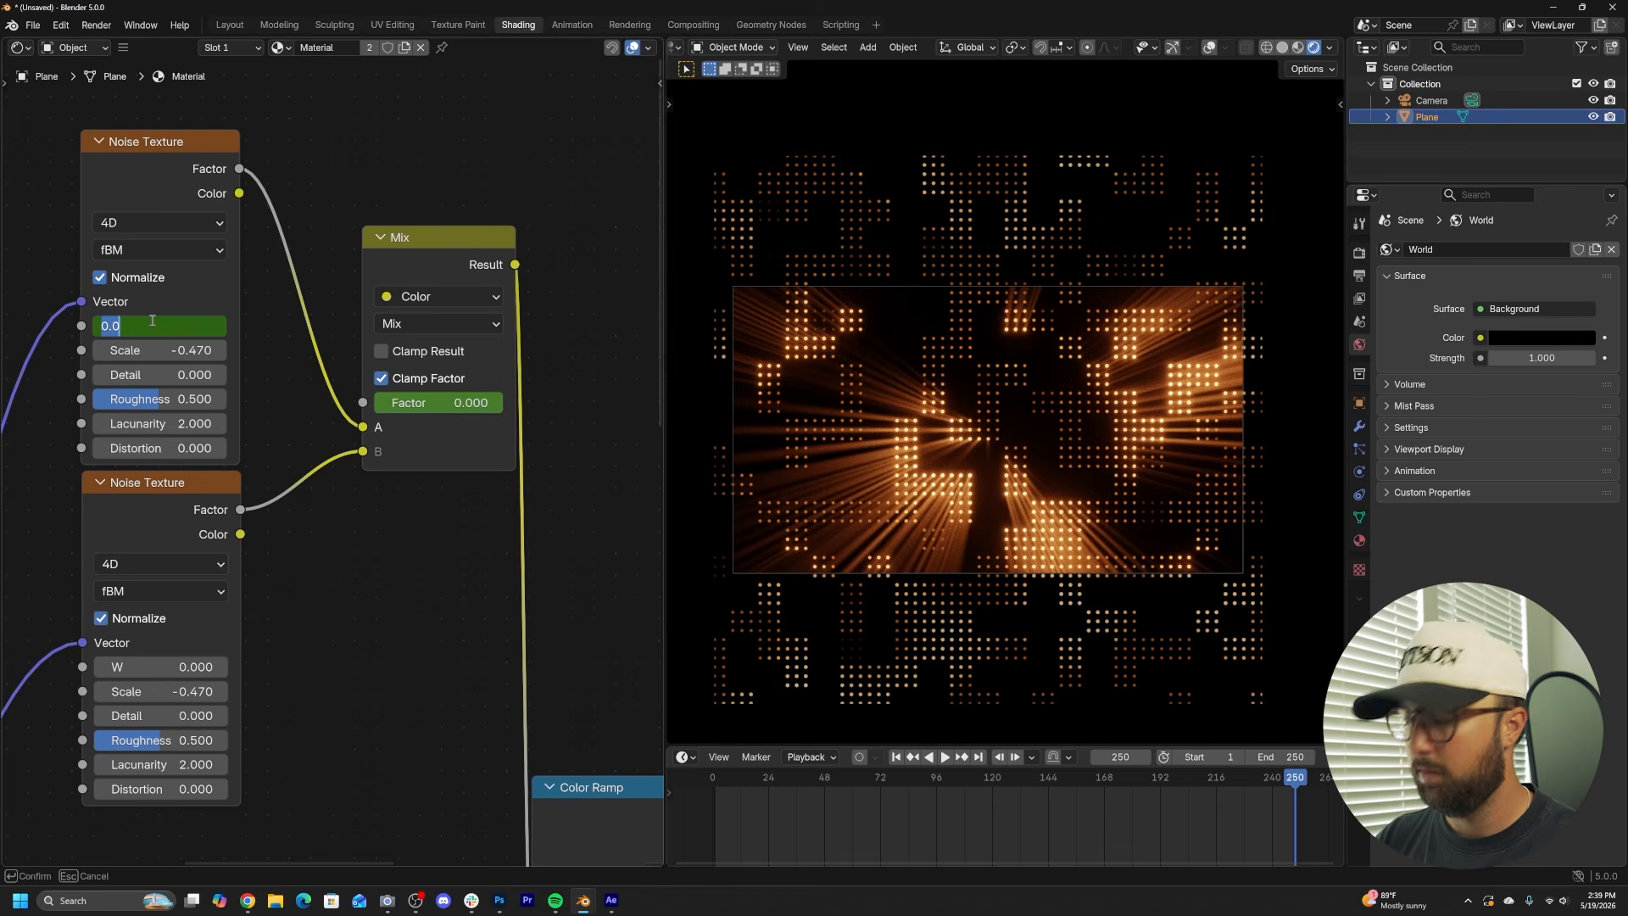
type("10")
key("Return")
key("i")
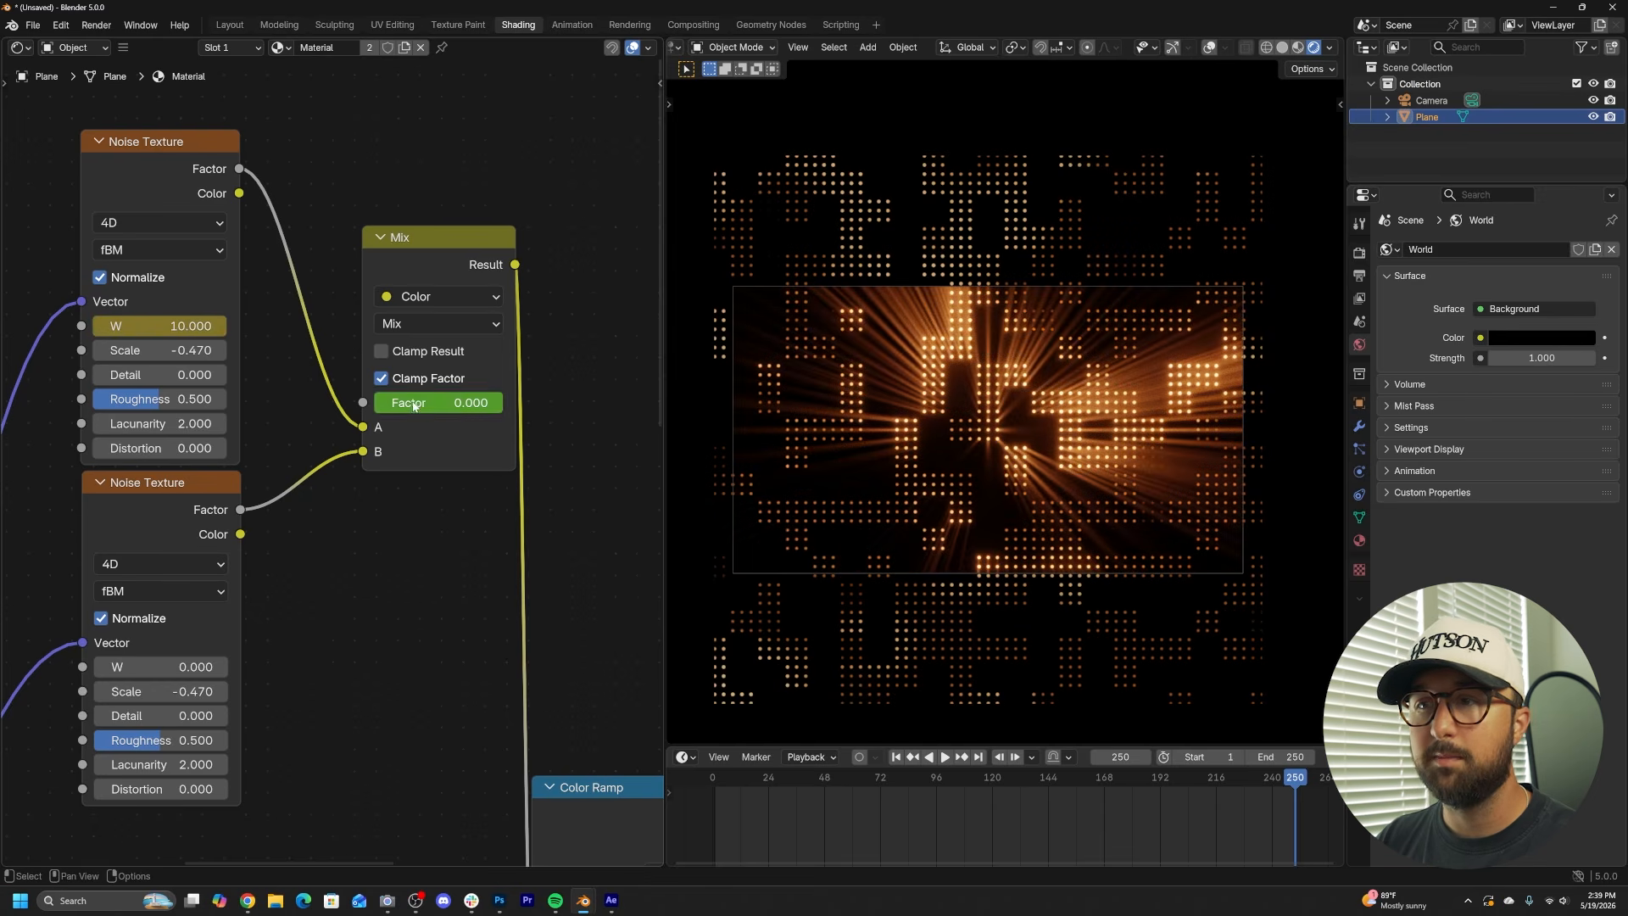
left_click_drag(414, 406, 475, 404)
key("i")
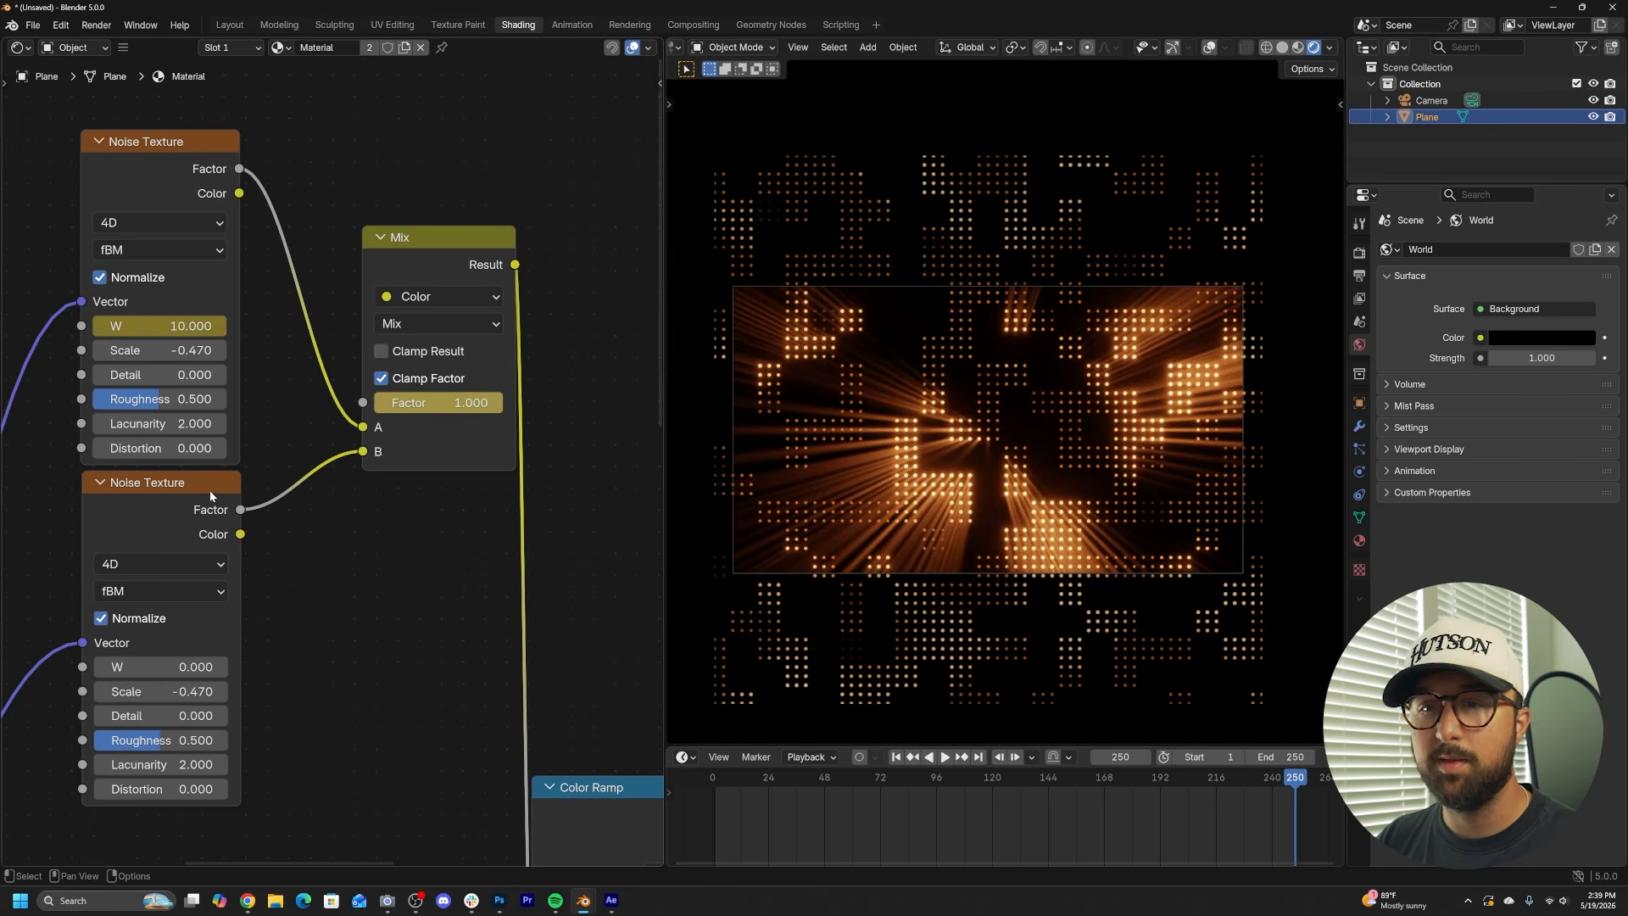
- Keyframe the lower noise's W at 0 on frame 250 and at -10 on frame 0
key("i")
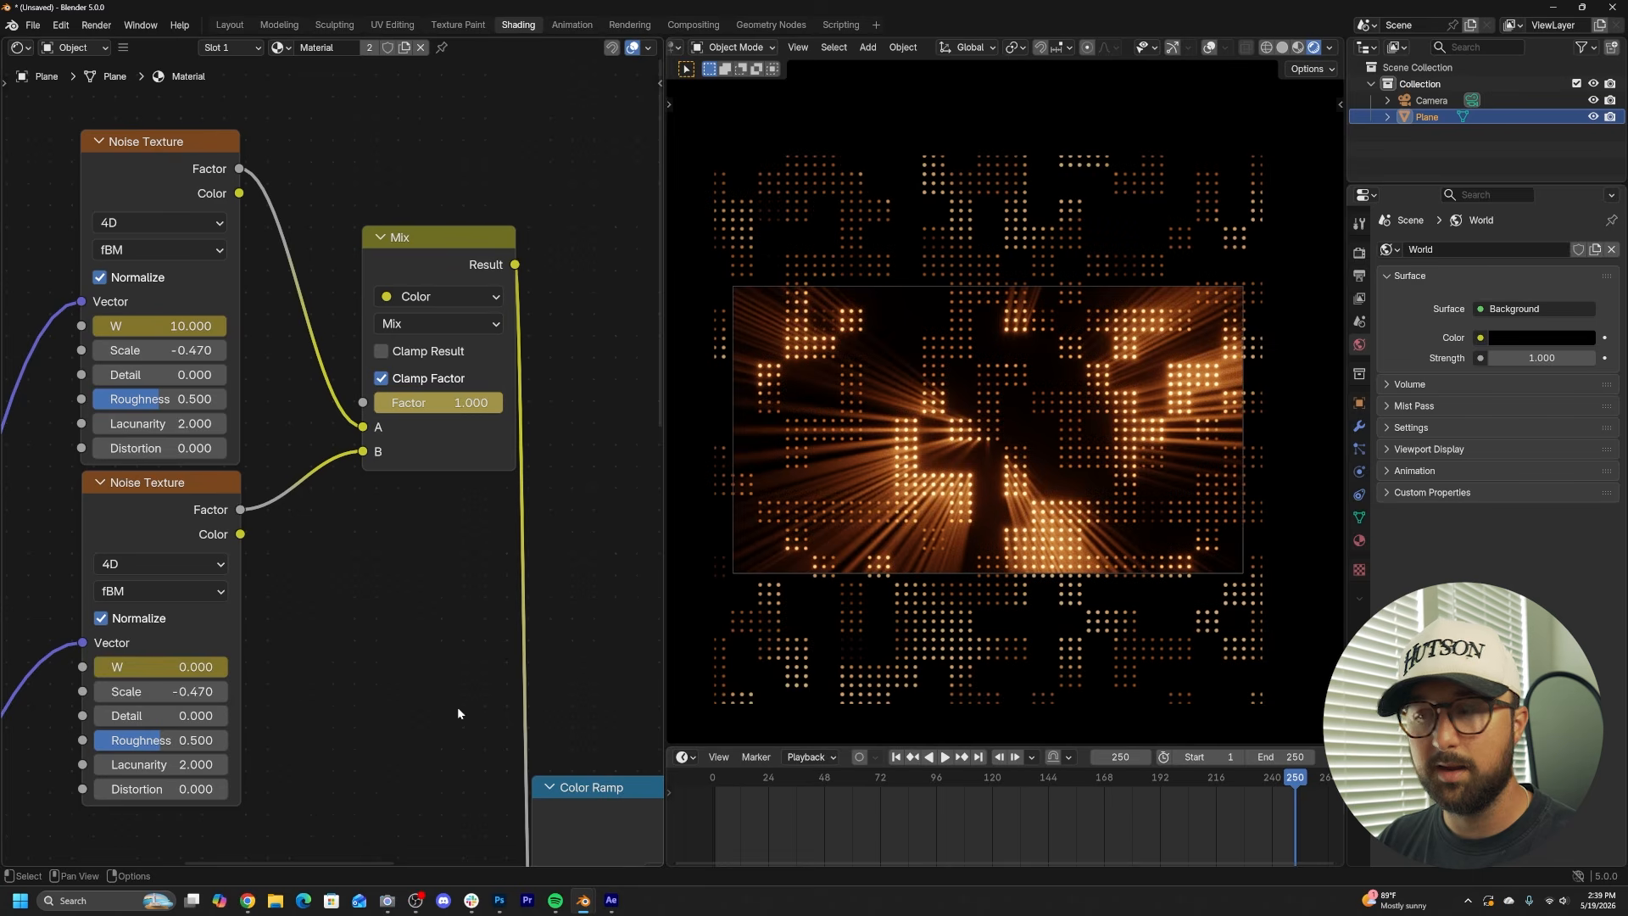
left_click(895, 757)
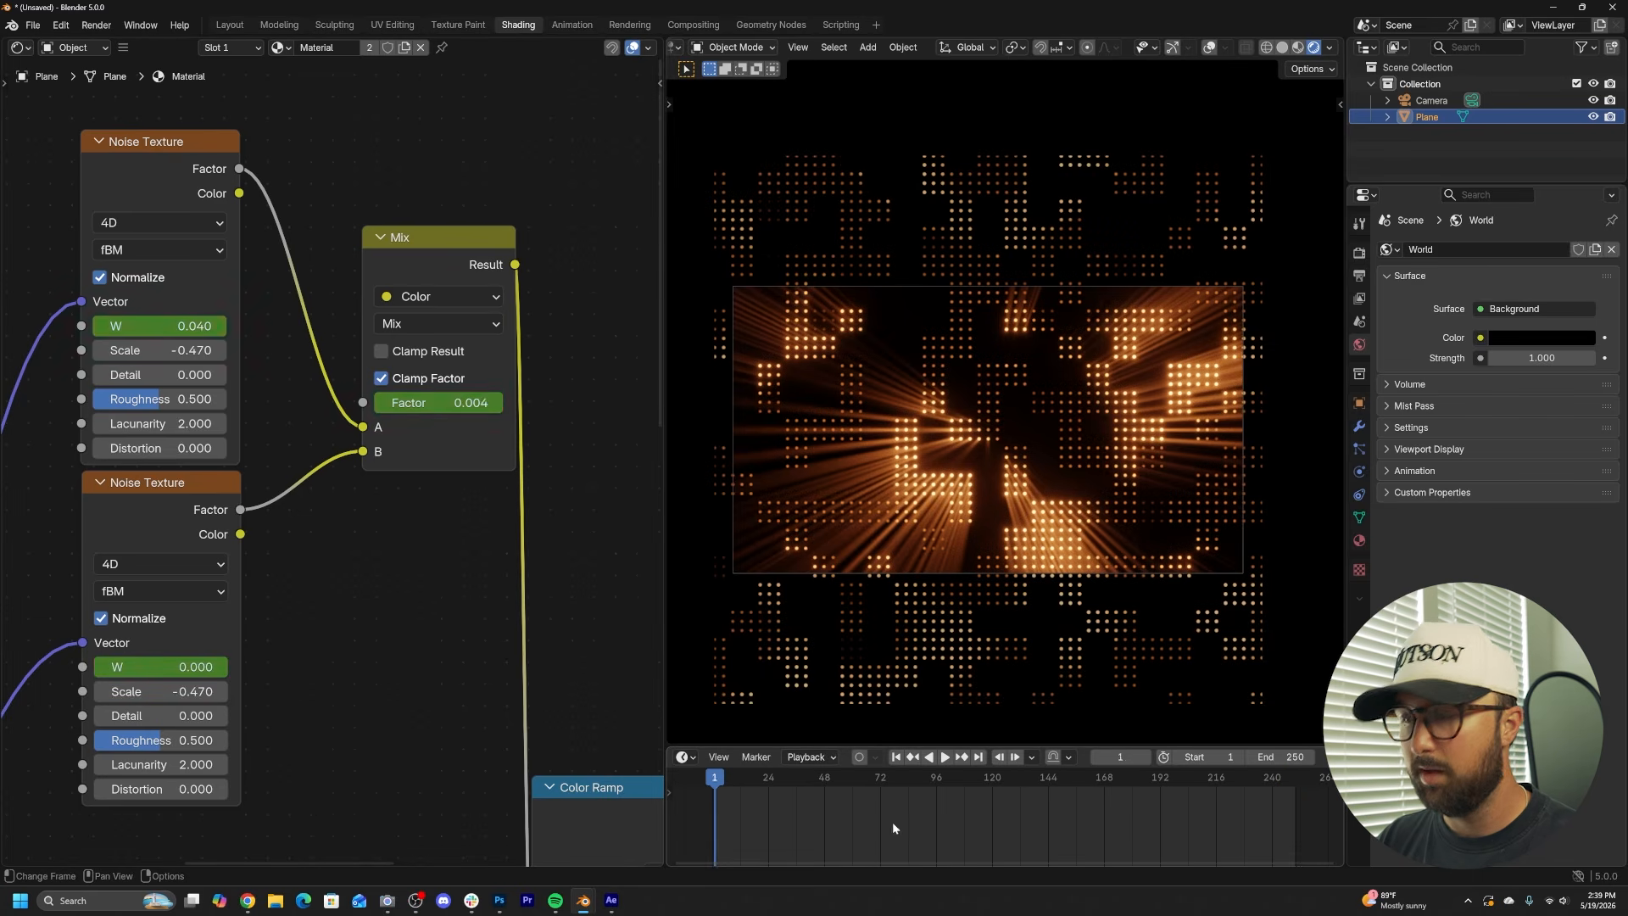
left_click(174, 666)
type("-10")
key("Return")
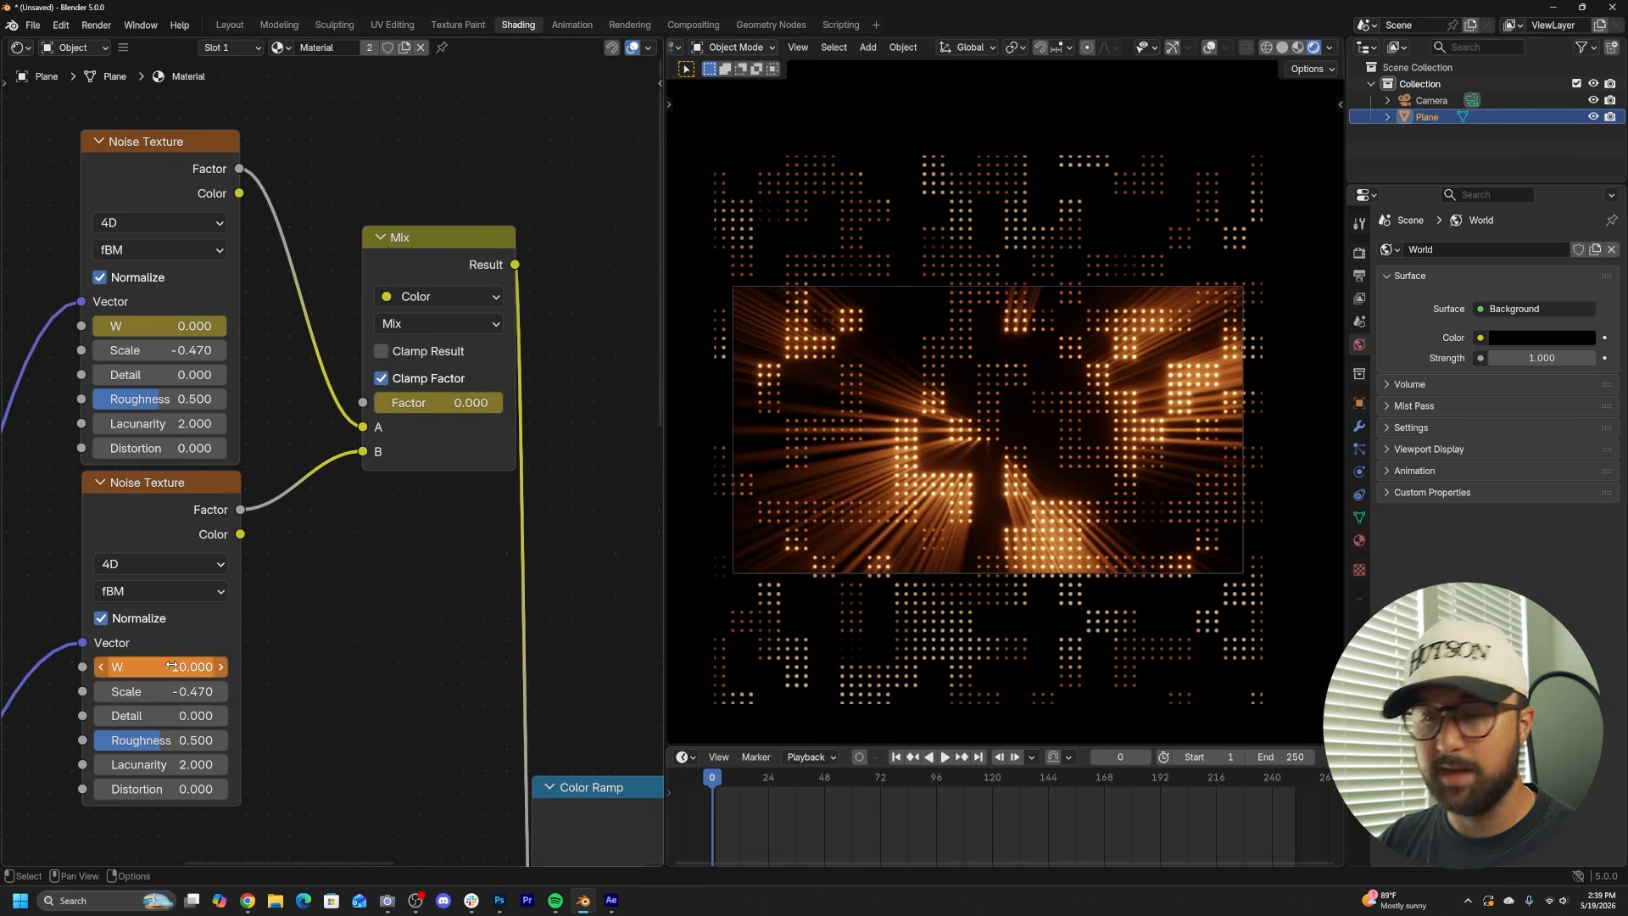
- Play back the animation in the rendered camera view to examine how the glowing dots change, and stop it
key("space")
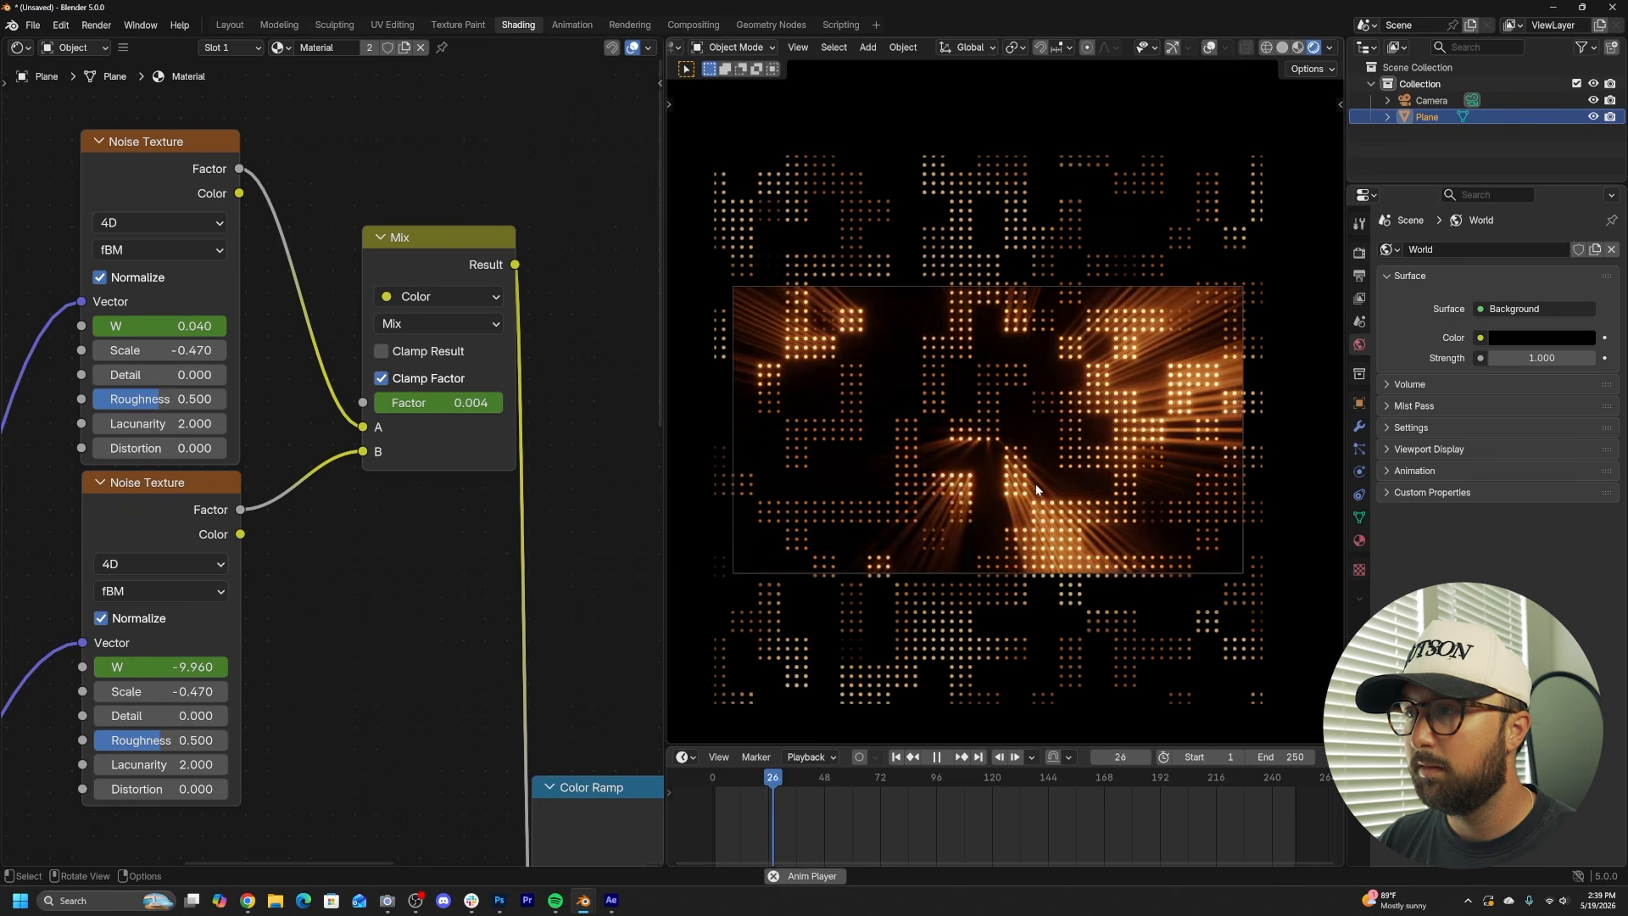
scroll(1035, 489, "up", 2)
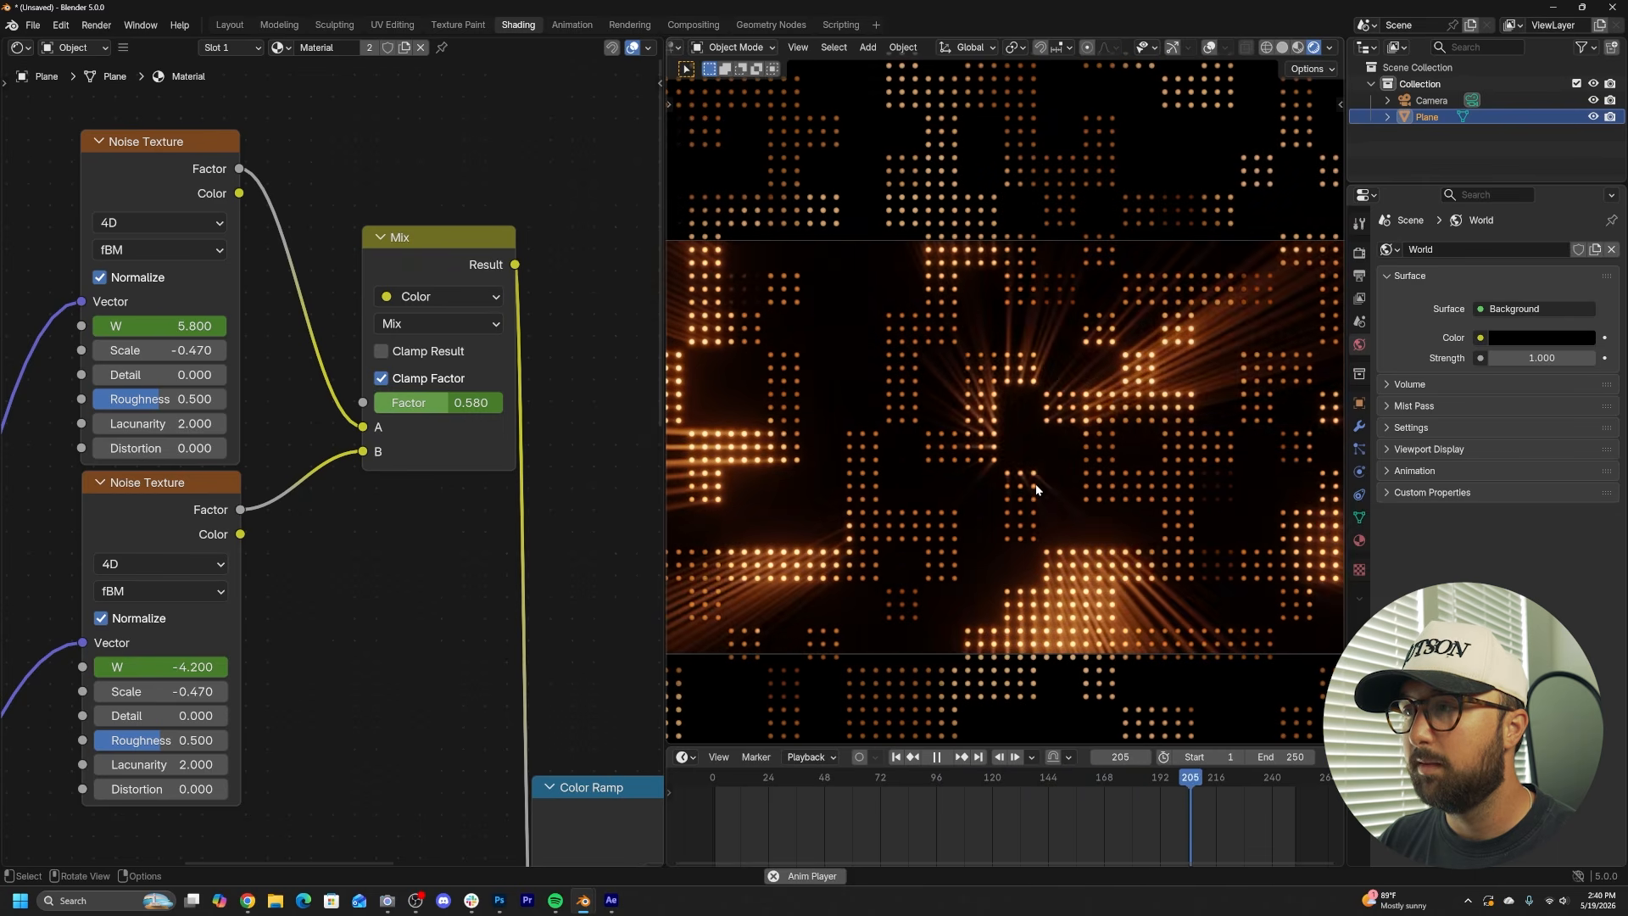
key("space")
- Duplicate the dot-grid plane in place and raise the copy to a Z location of 2.27 m
middle_click_drag(1035, 484, 1119, 492)
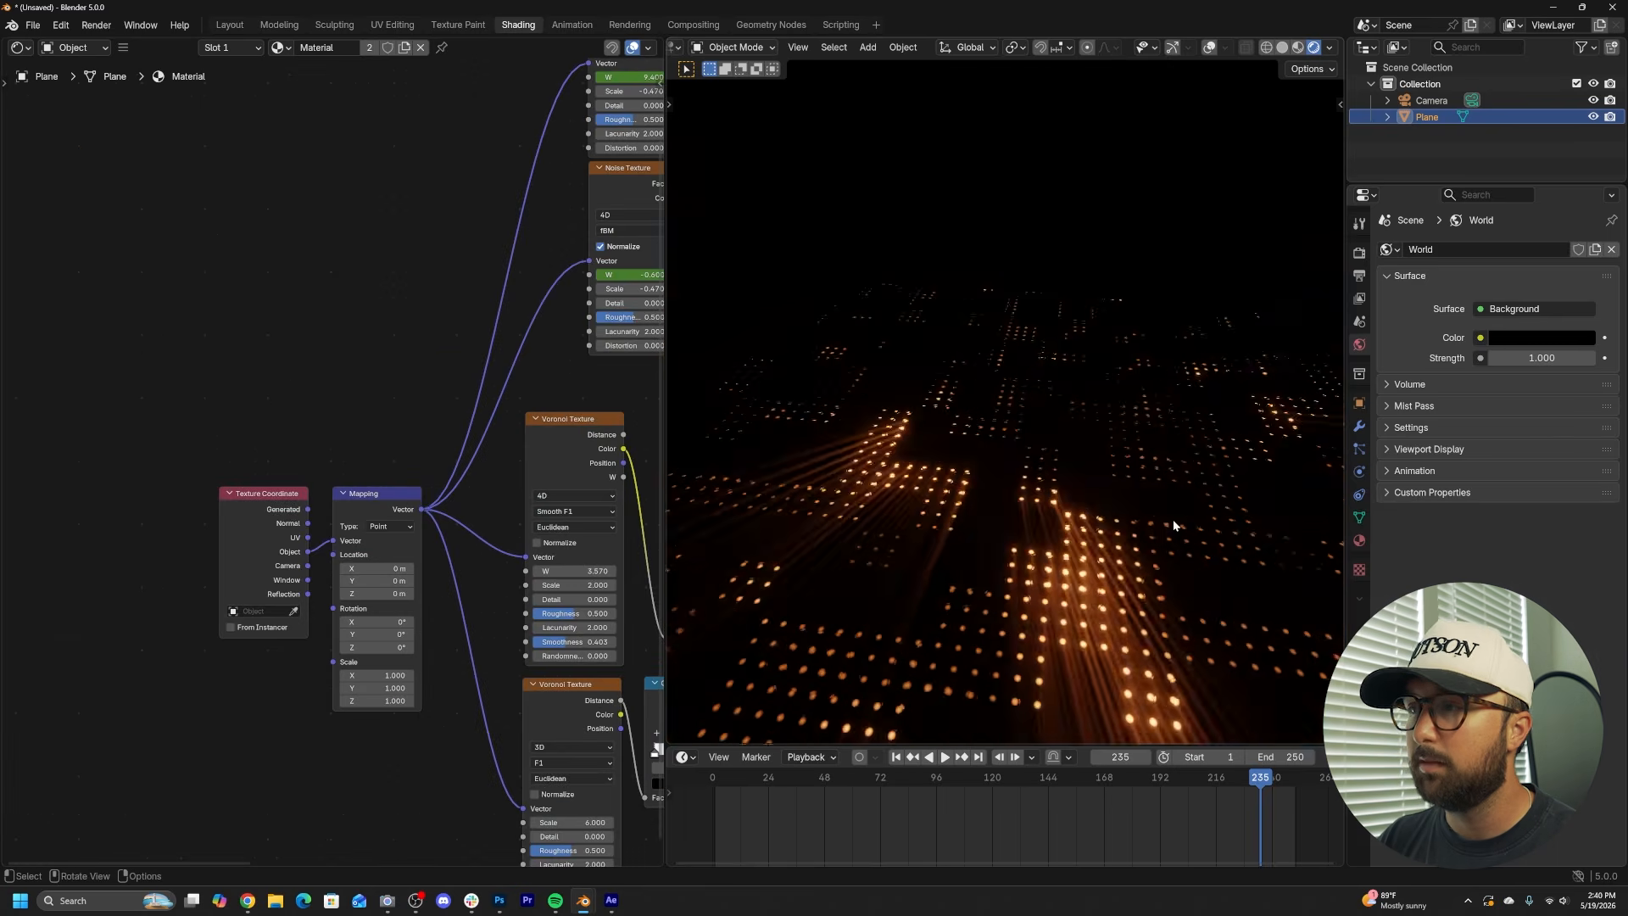
middle_click_drag(1173, 519, 1243, 164)
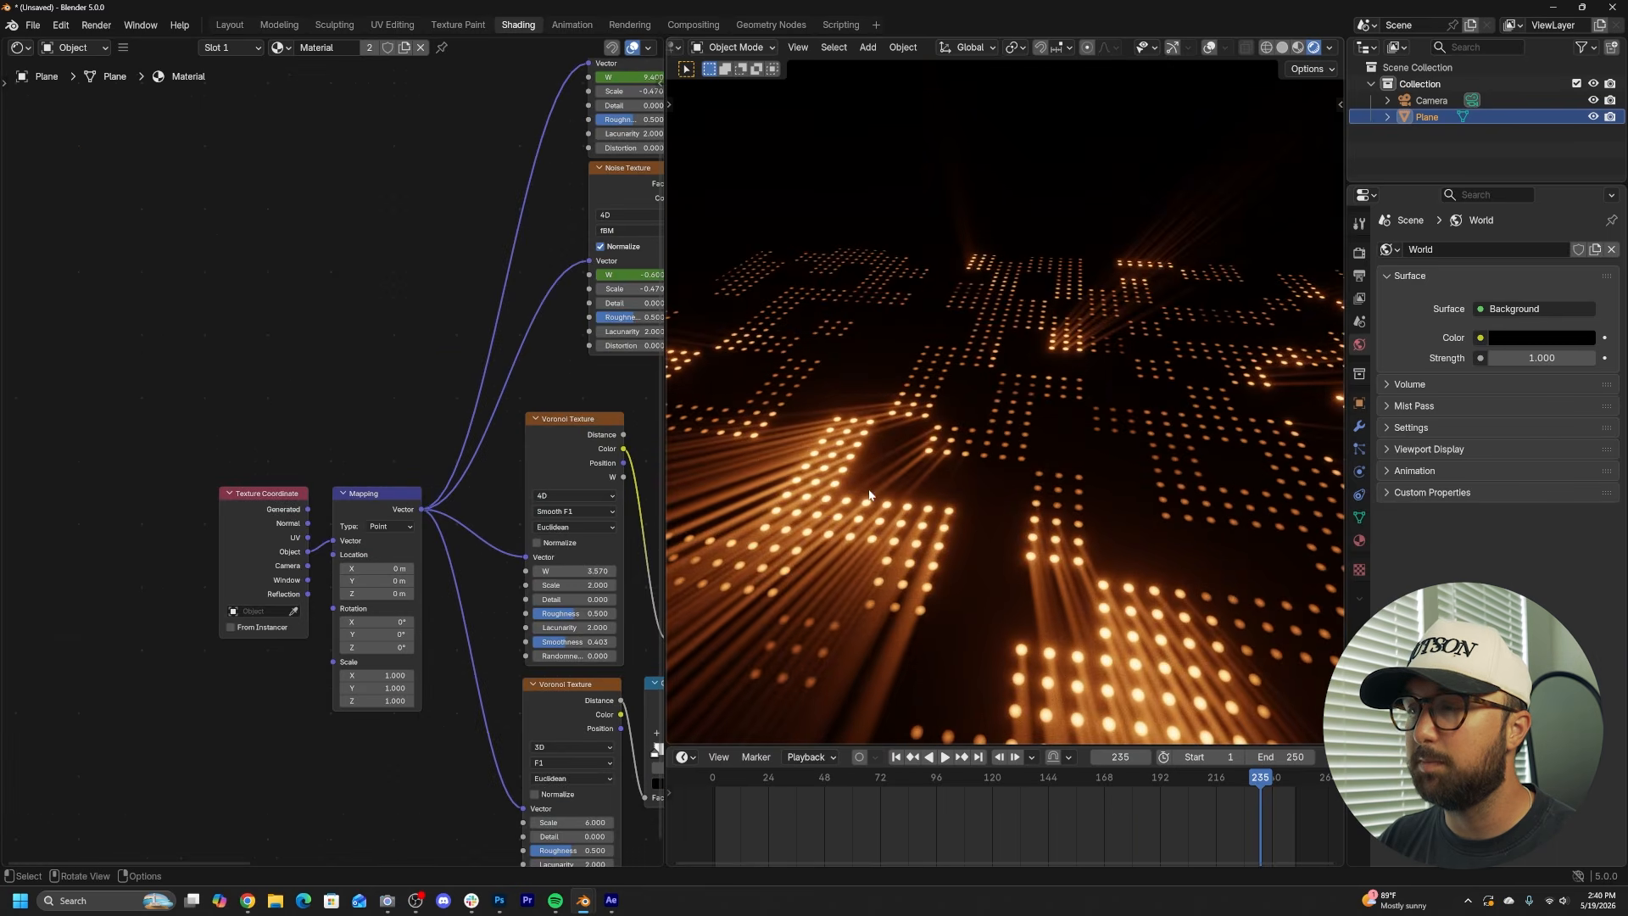
middle_click_drag(869, 495, 1082, 440)
key("shift+d")
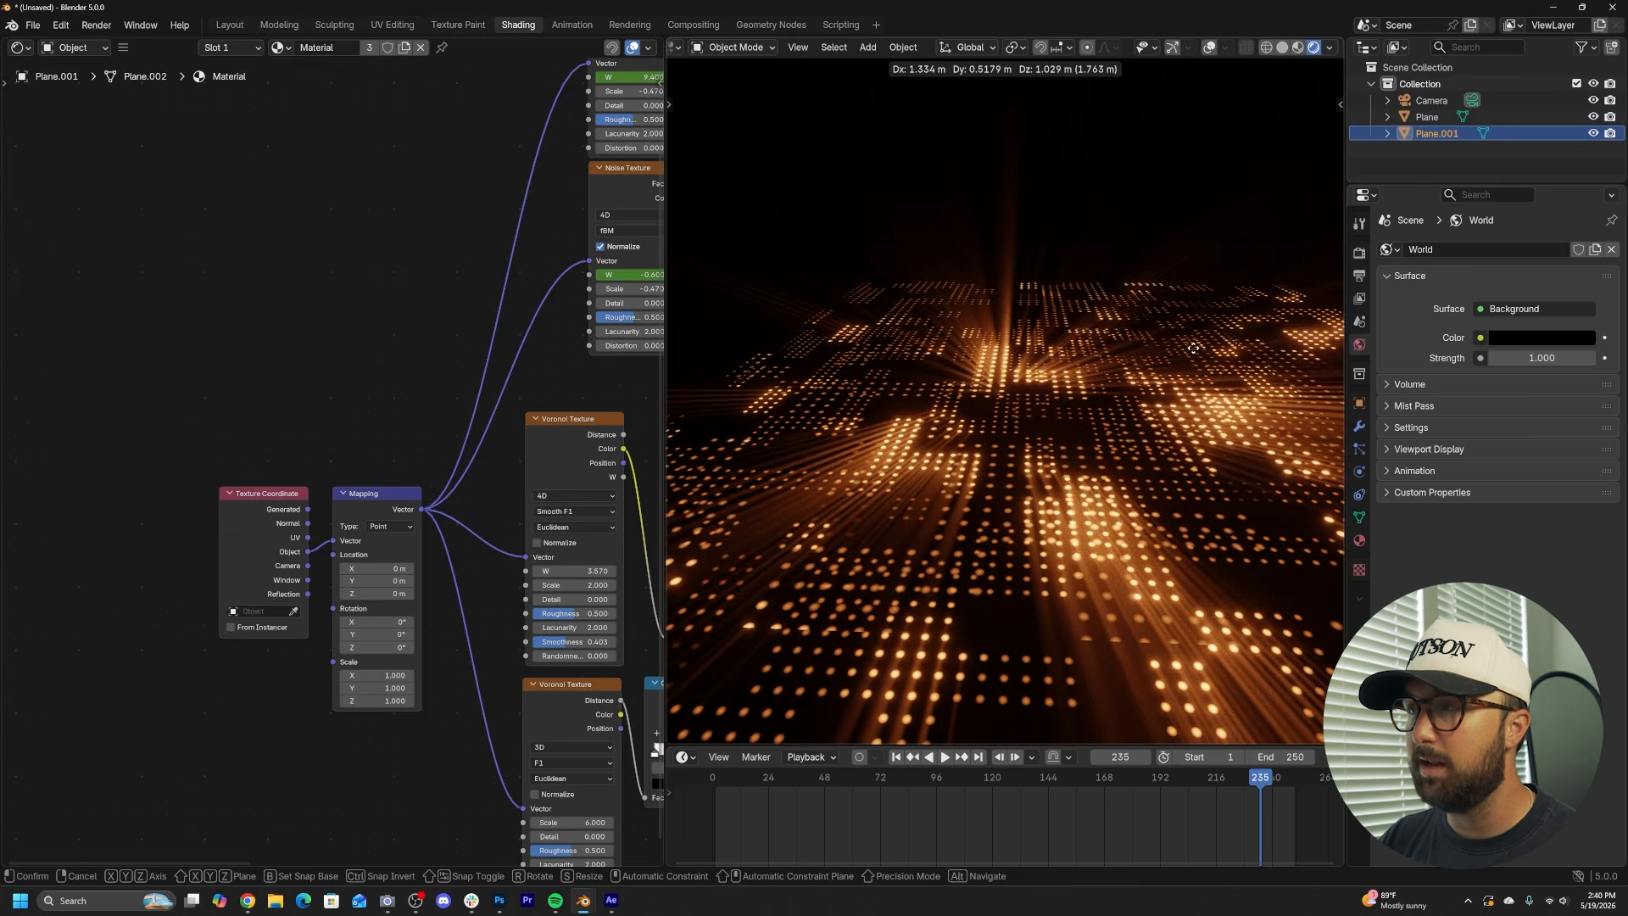
left_click(1191, 354)
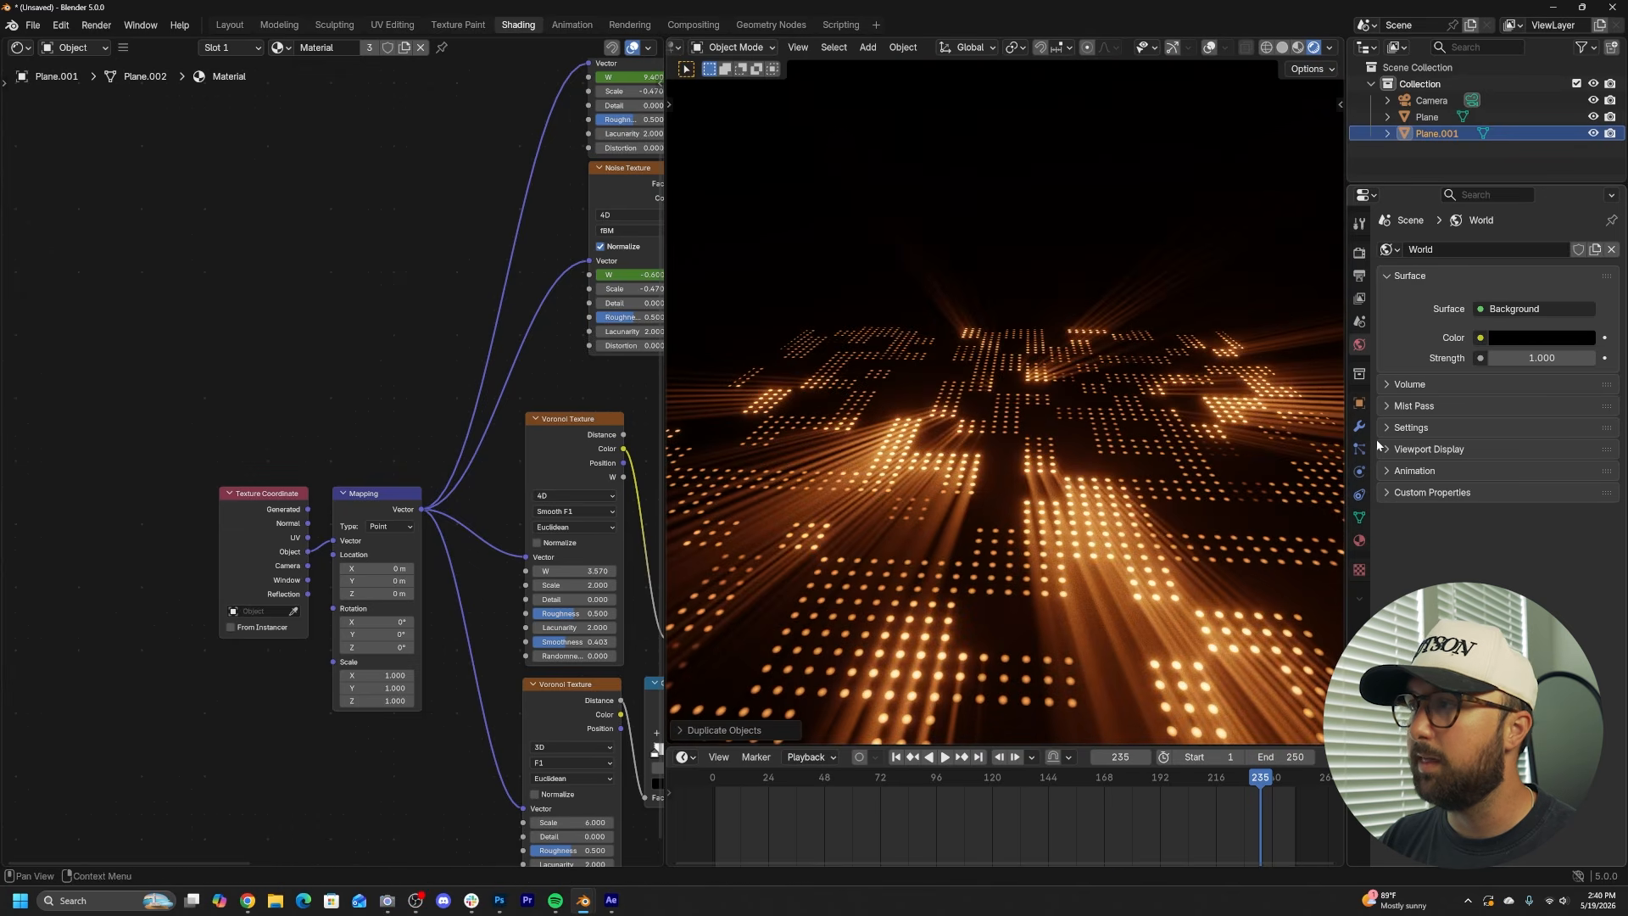
left_click(1359, 404)
left_click_drag(1527, 332, 1601, 333)
- Hide the original Plane in the viewport and make the raised copy's material a single-user copy
key("KP_0")
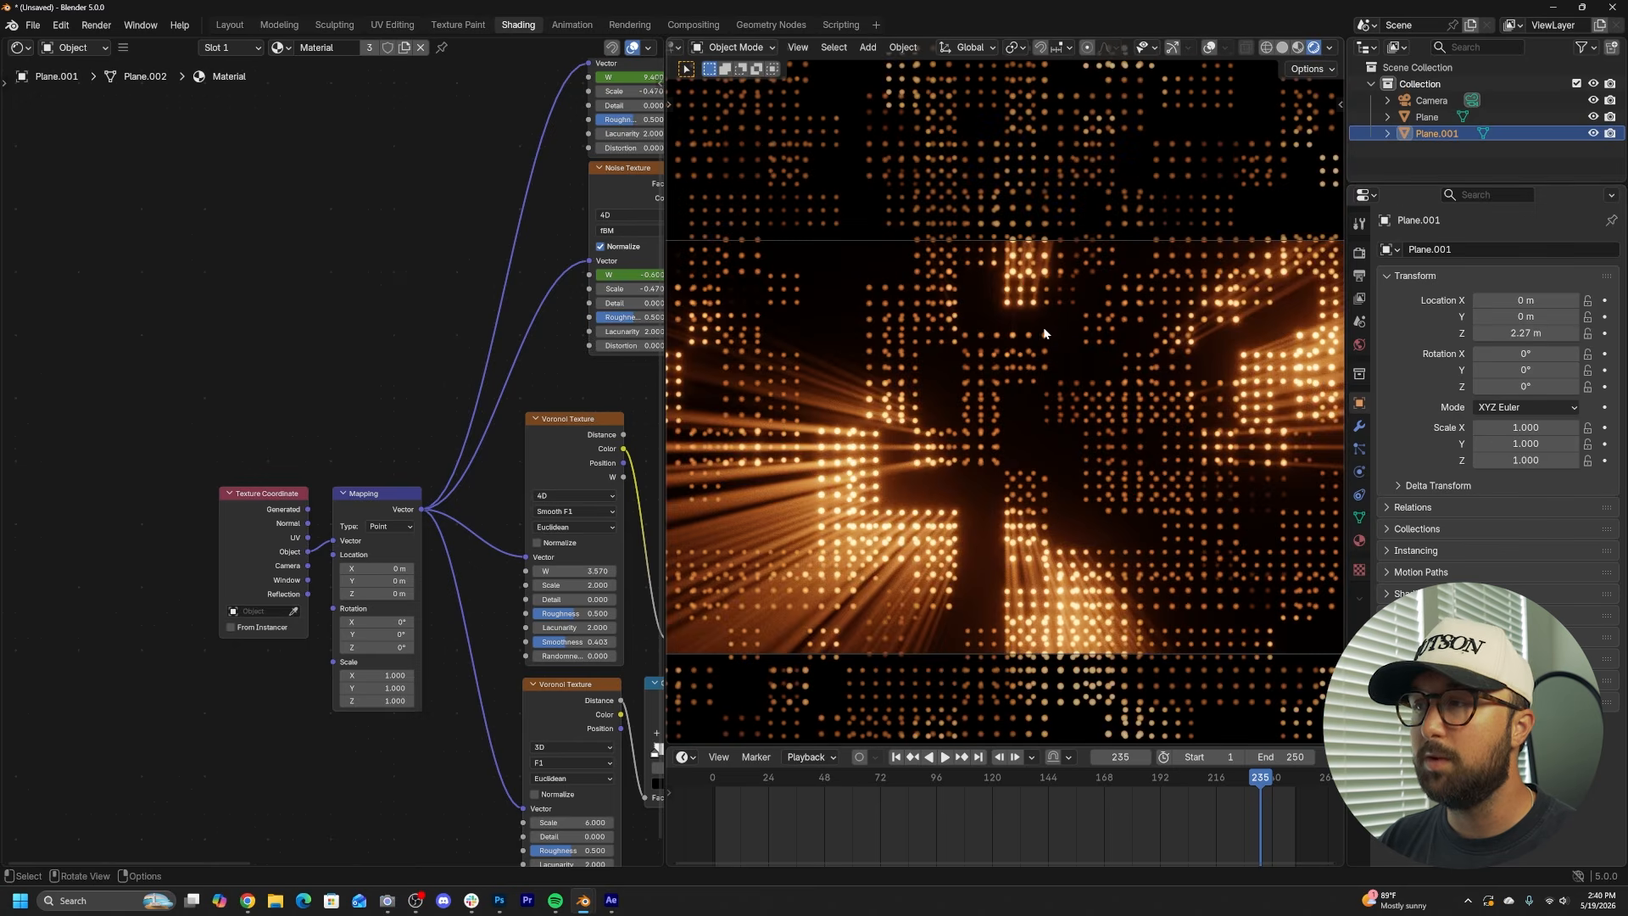
middle_click_drag(1045, 405, 1035, 465)
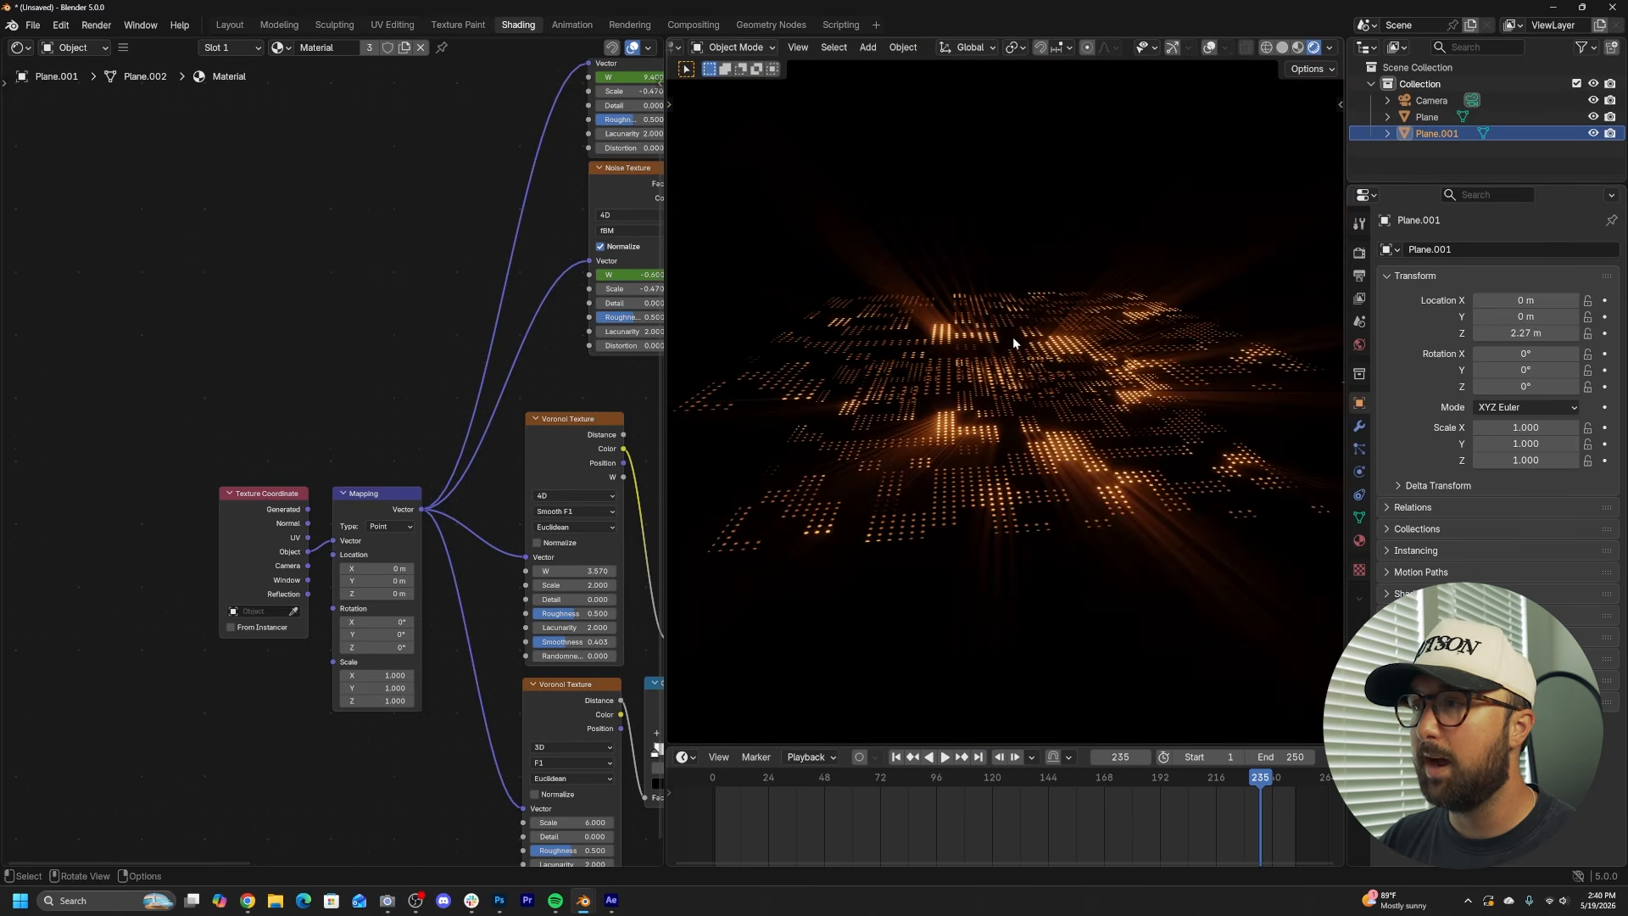
key("KP_0")
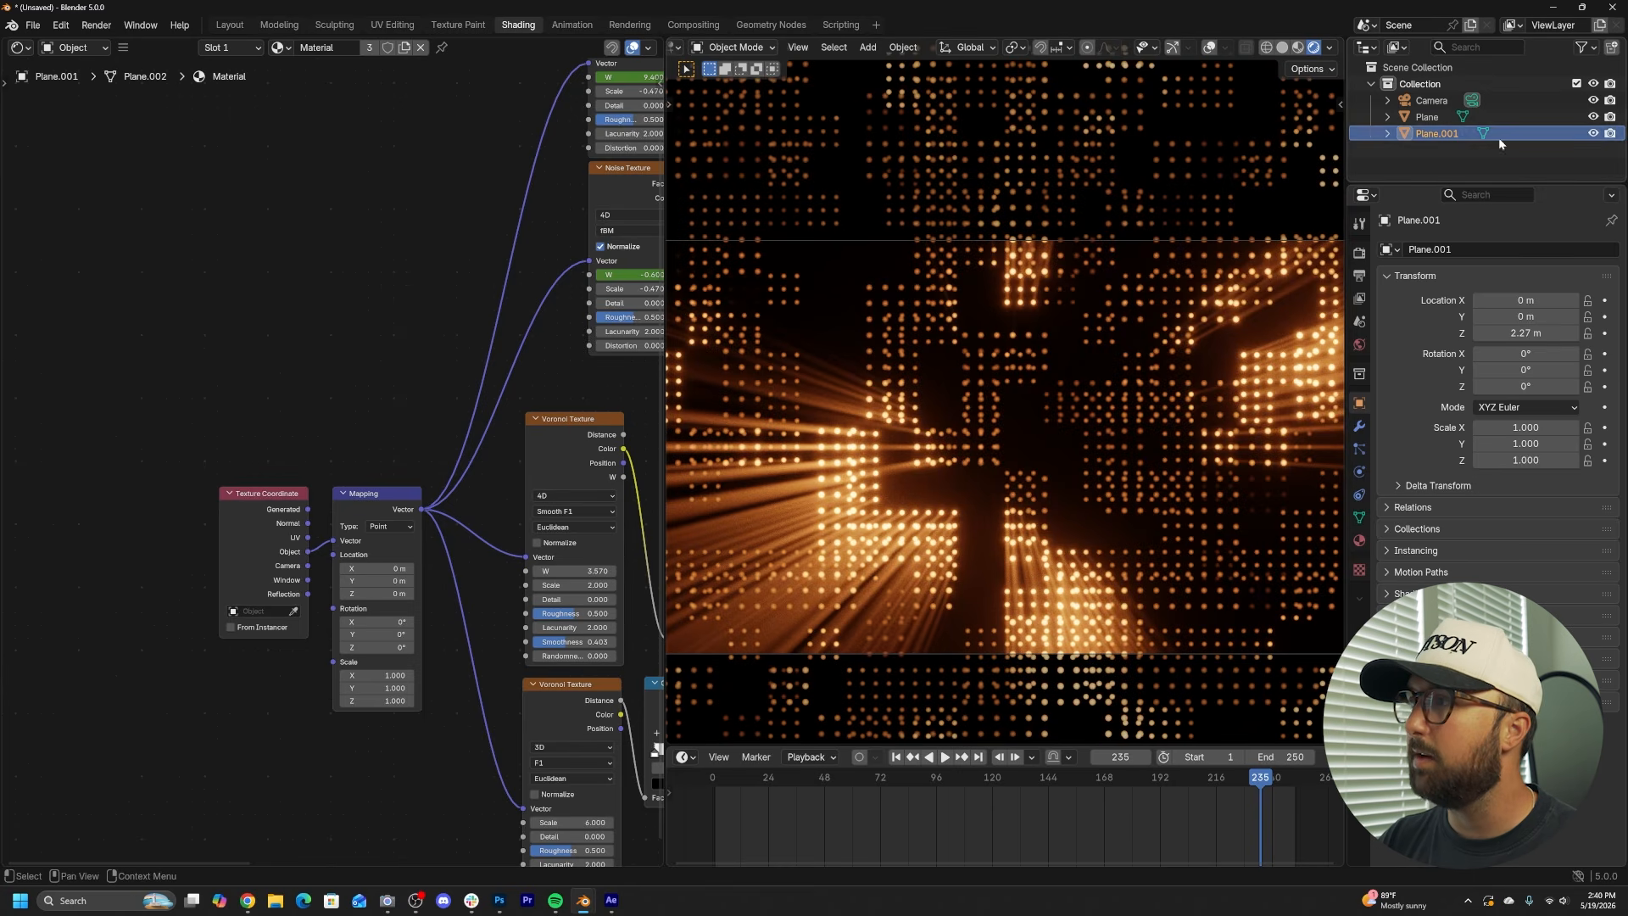
left_click(1592, 117)
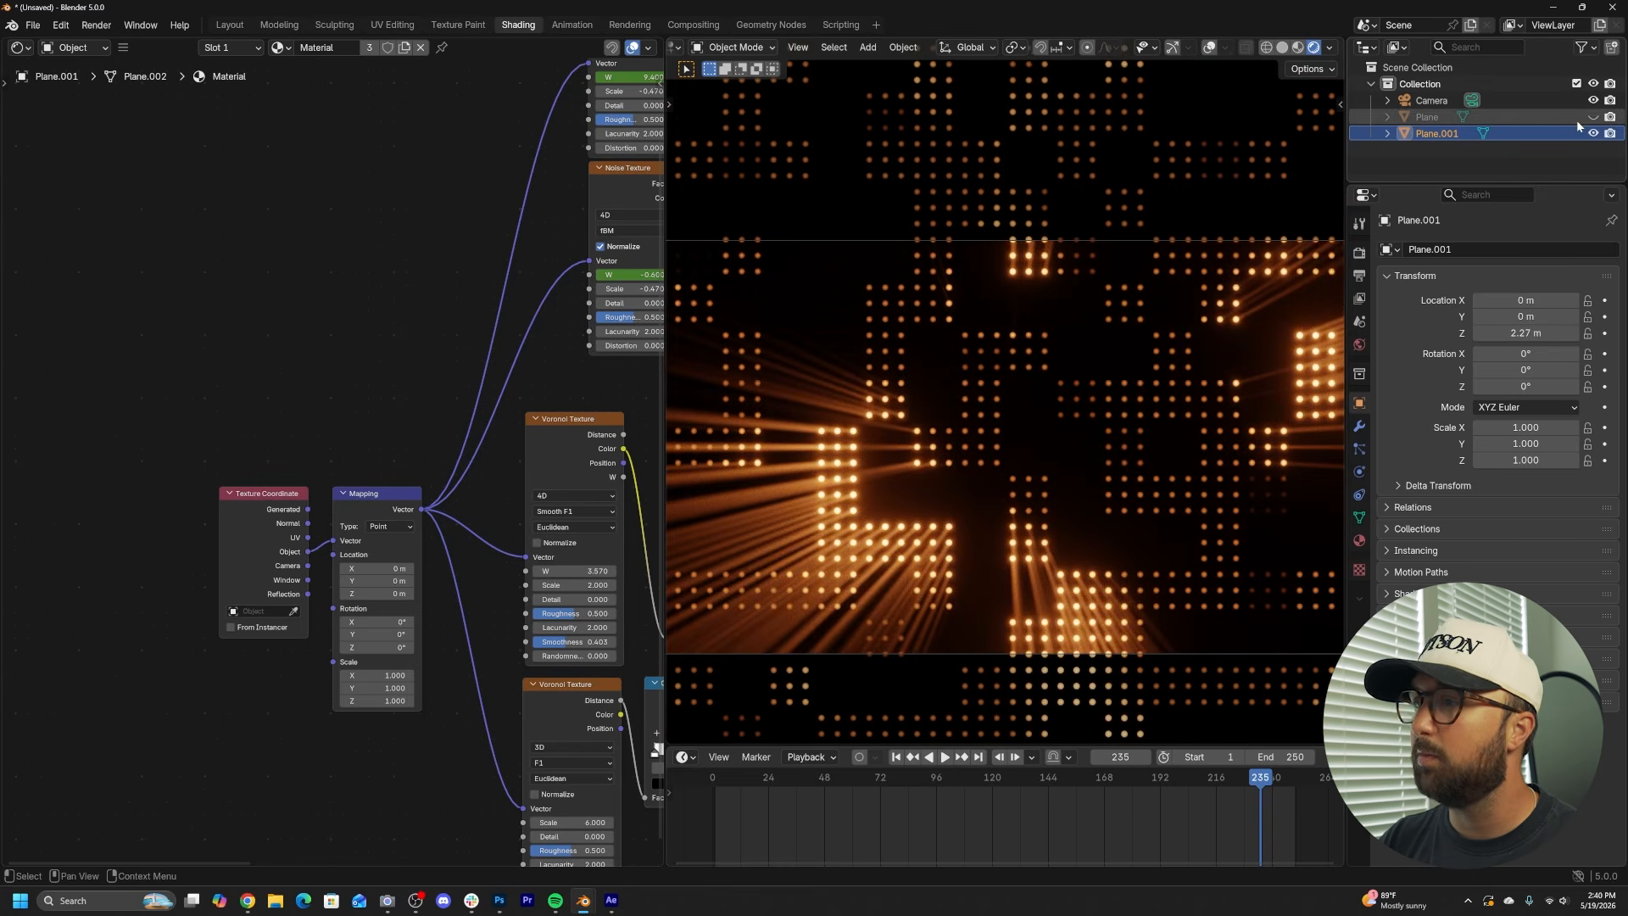
left_click(371, 48)
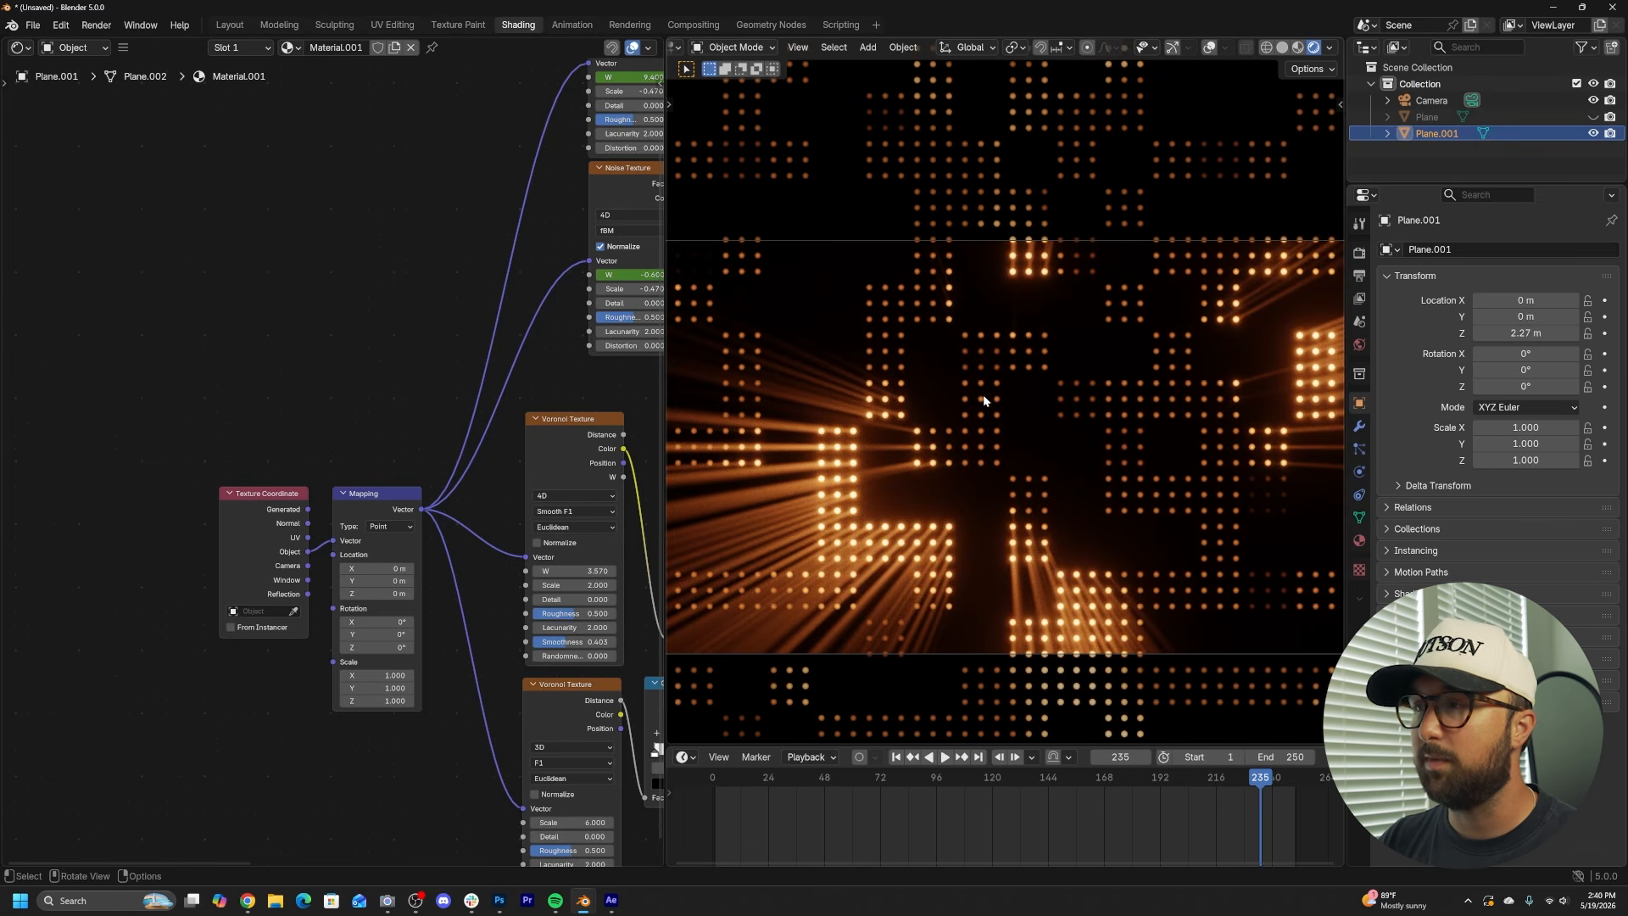
- Shrink the raised plane's dots by setting the black stop of the 3D Voronoi's Color Ramp to position 0.105
scroll(949, 422, "down", 2)
scroll(950, 419, "up", 4)
middle_click_drag(600, 673, 371, 584)
scroll(371, 583, "up", 1)
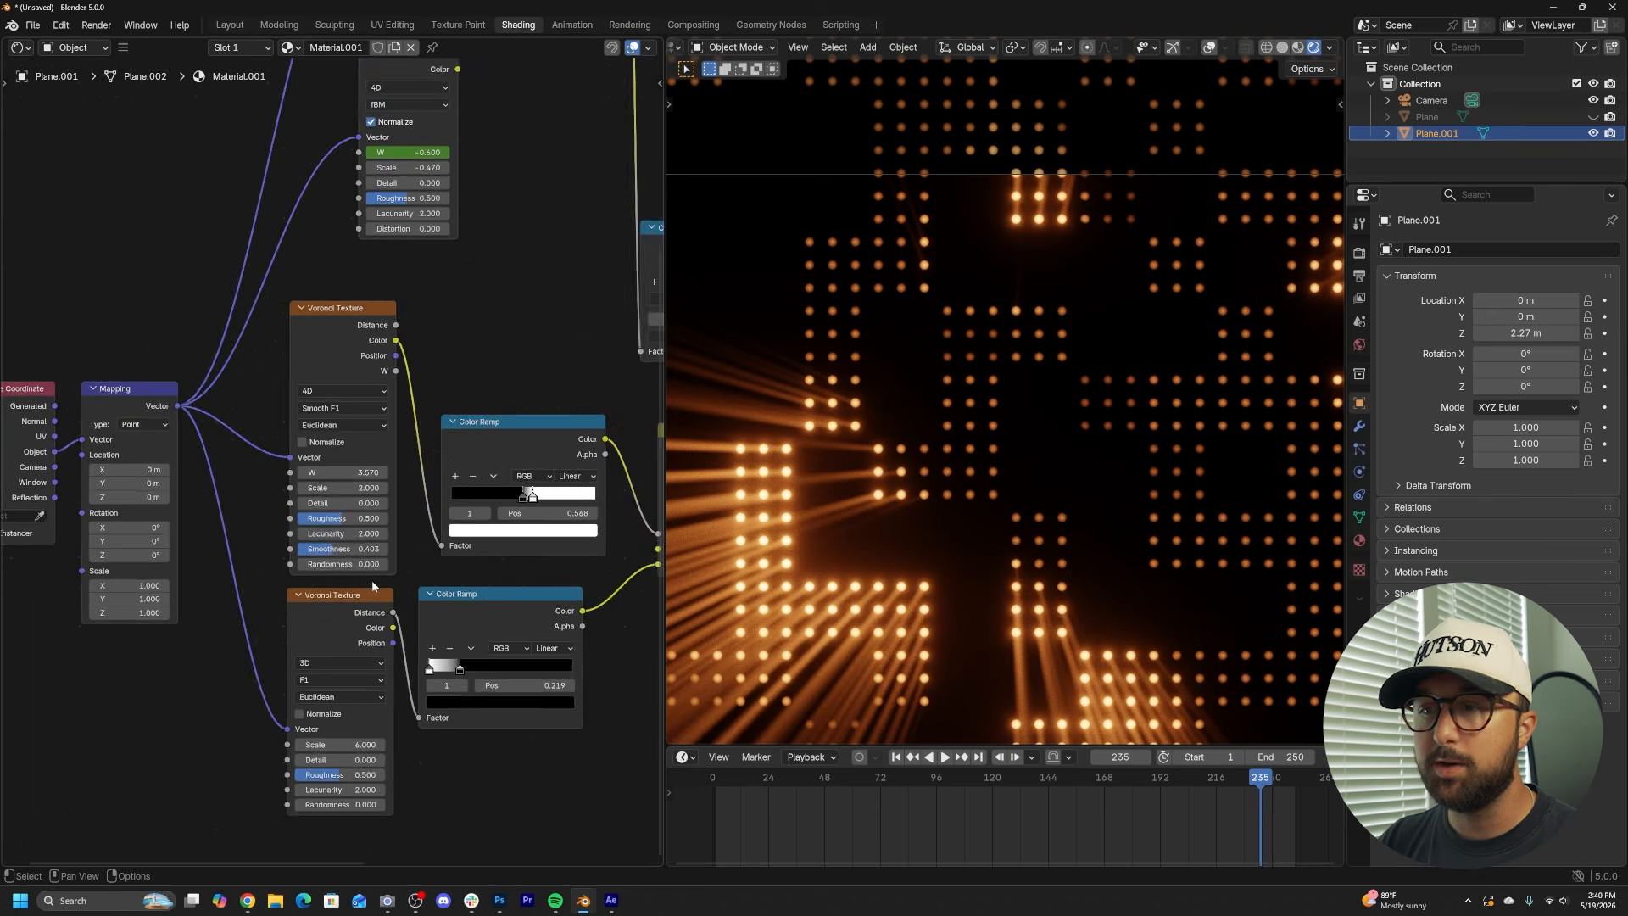
scroll(372, 584, "up", 1)
left_click_drag(481, 703, 461, 708)
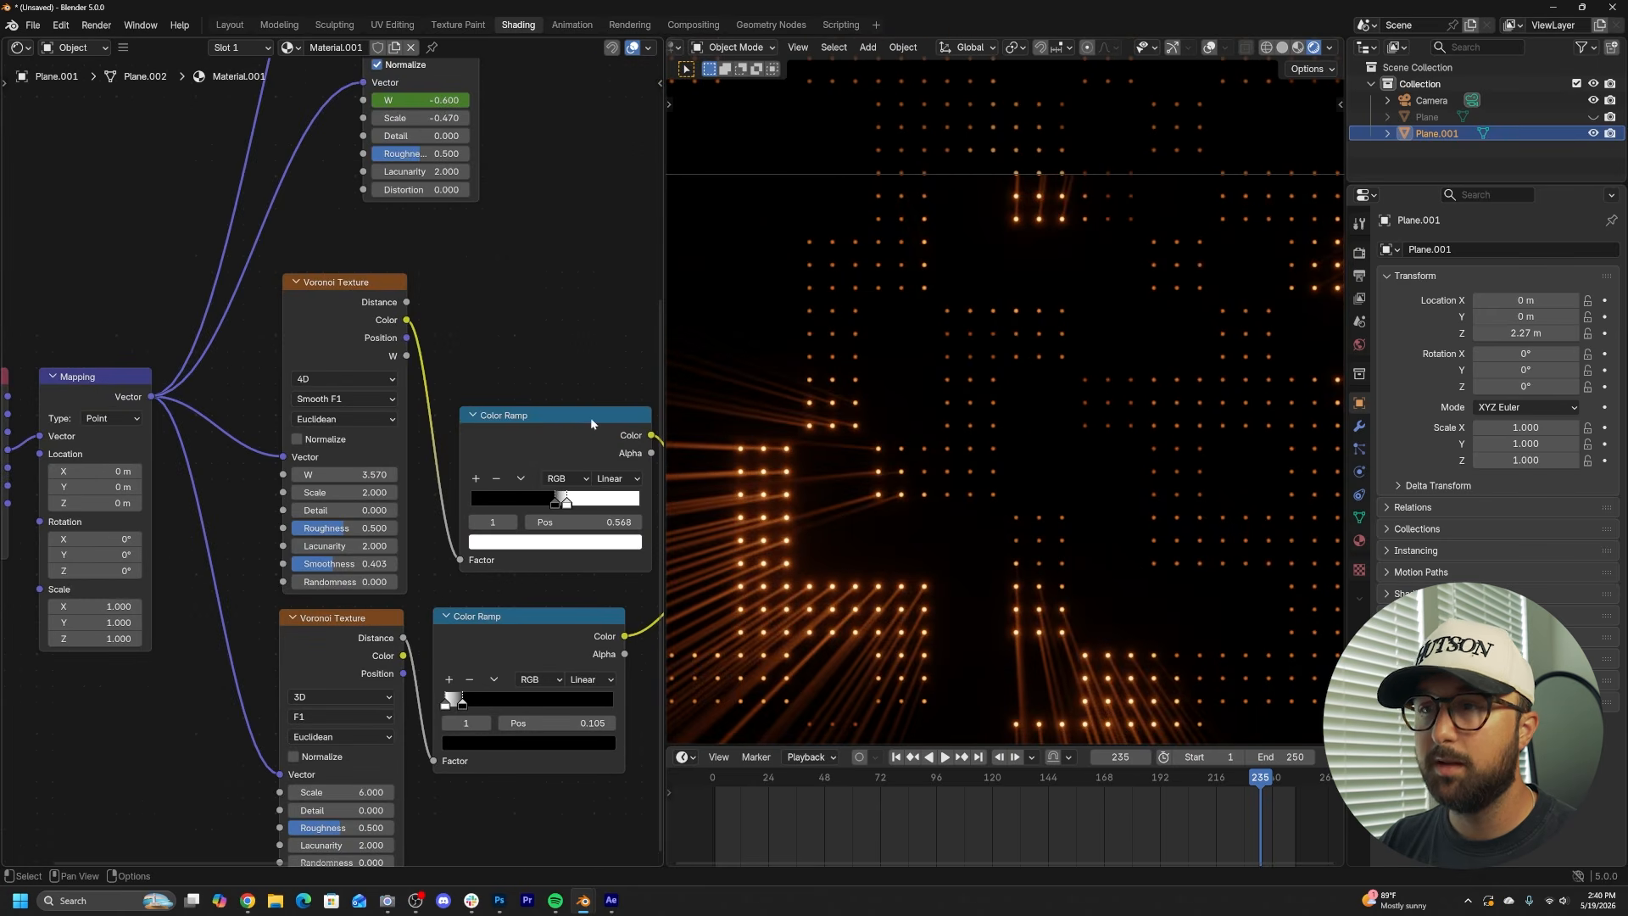
- Thin out the dot clusters by shifting both stops of the 4D Voronoi's Color Ramp toward its white end, with the white stop at 0.855
scroll(443, 534, "up", 4)
middle_click_drag(570, 494, 318, 530)
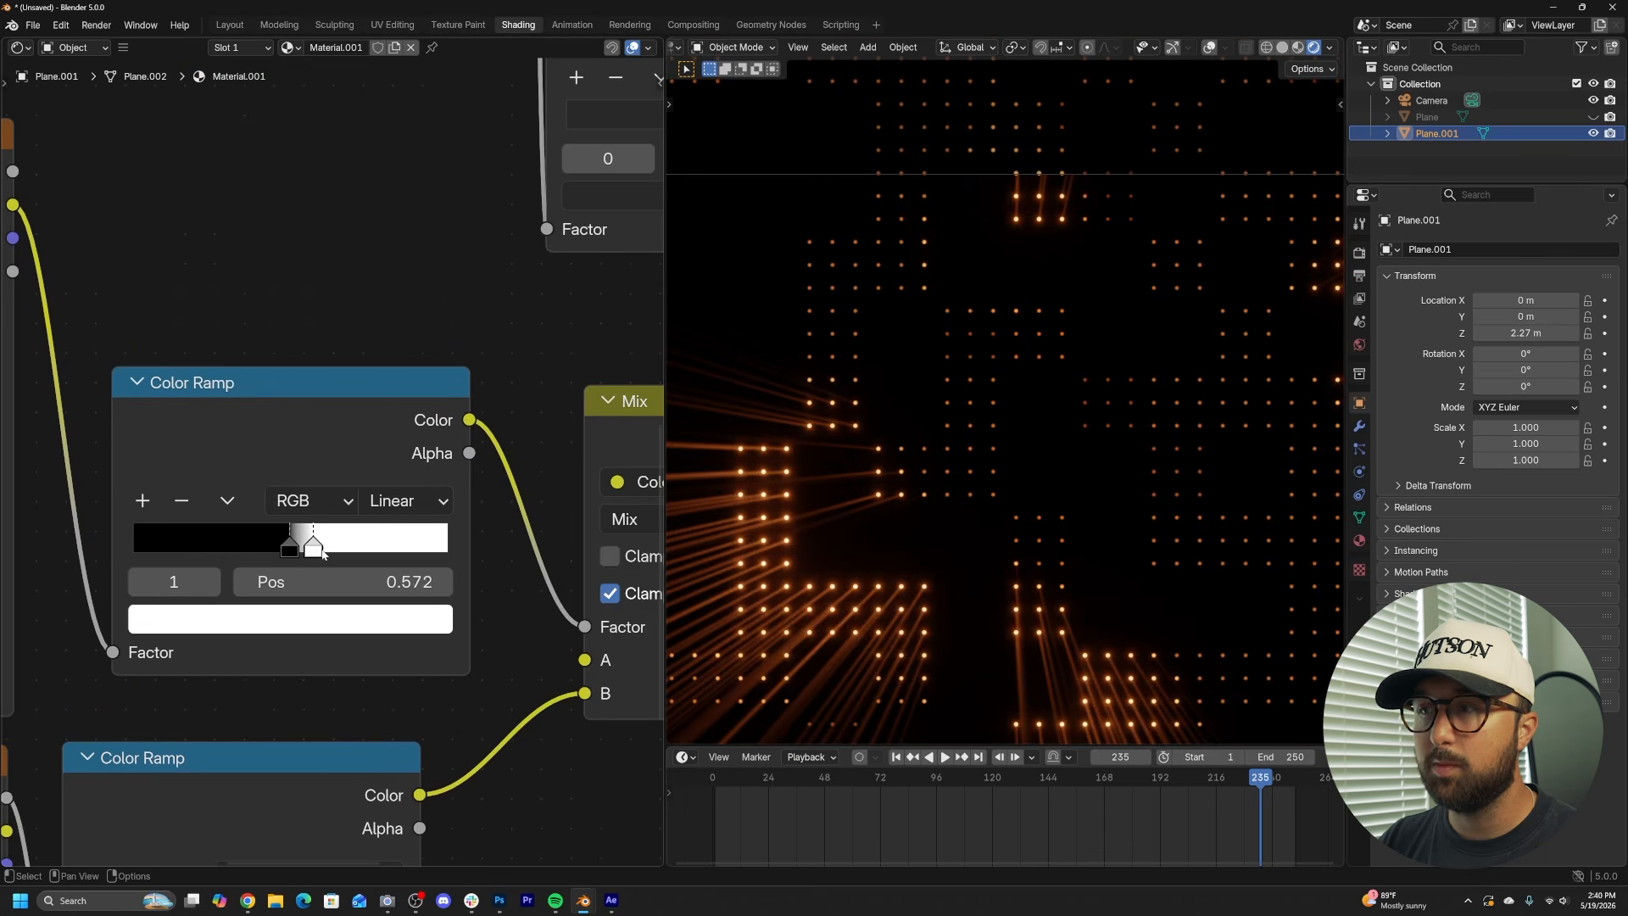
left_click_drag(322, 552, 403, 551)
scroll(1014, 461, "down", 6)
middle_click_drag(235, 104, 349, 418)
scroll(343, 432, "down", 3)
scroll(972, 495, "up", 1)
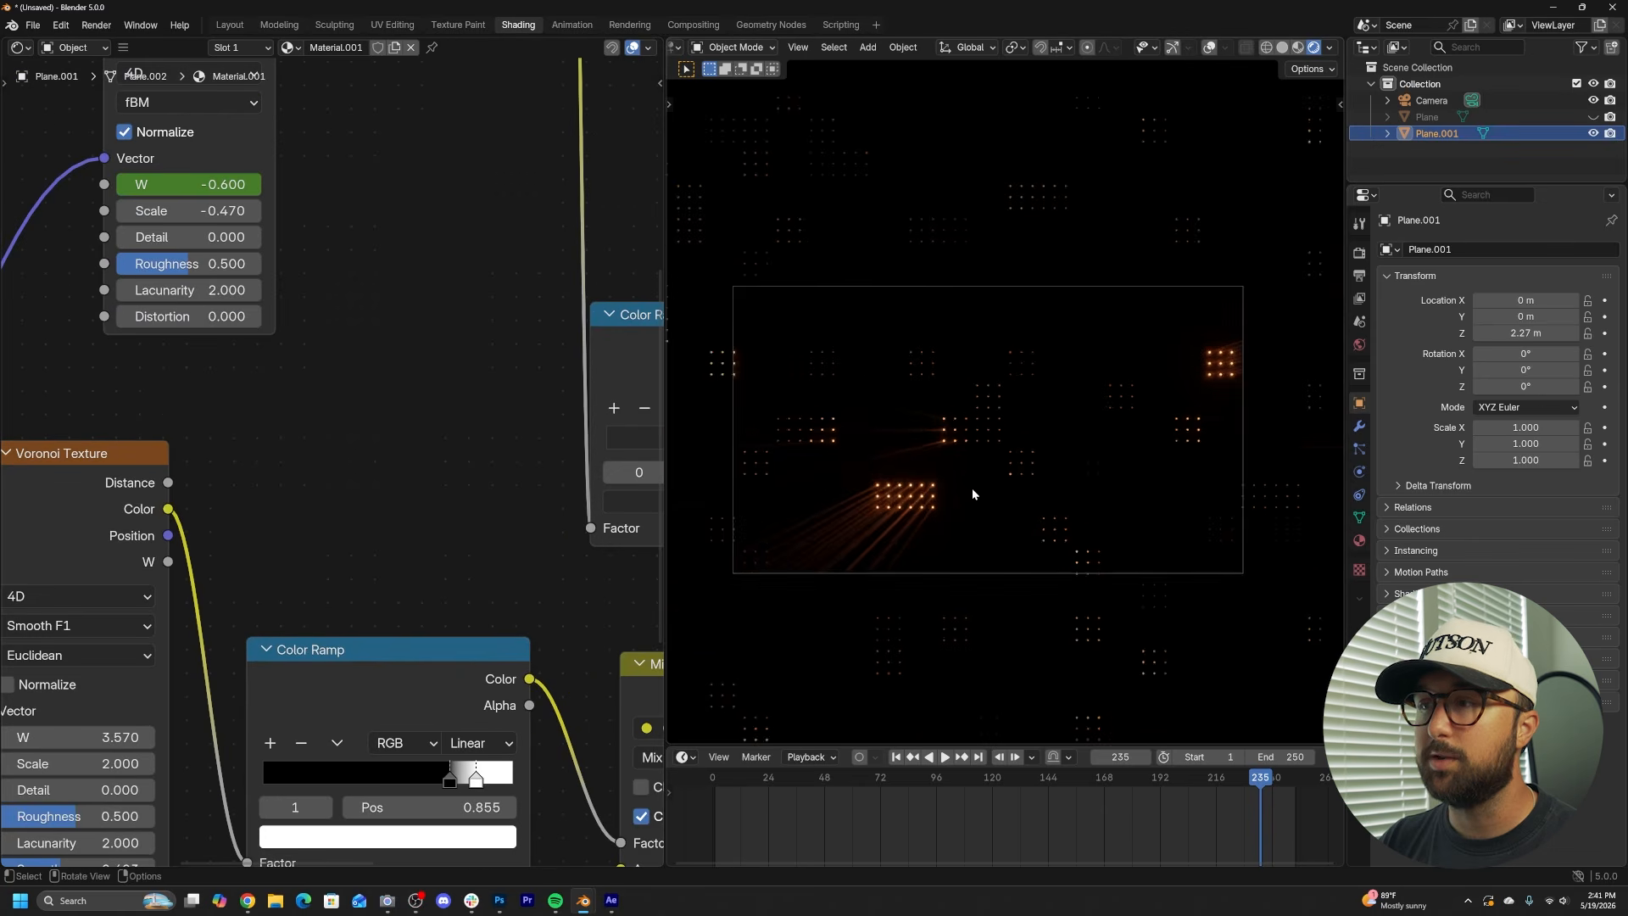
- Scrub the animation back to frame 72 to examine the raised plane's sparse dots
scroll(972, 494, "up", 2)
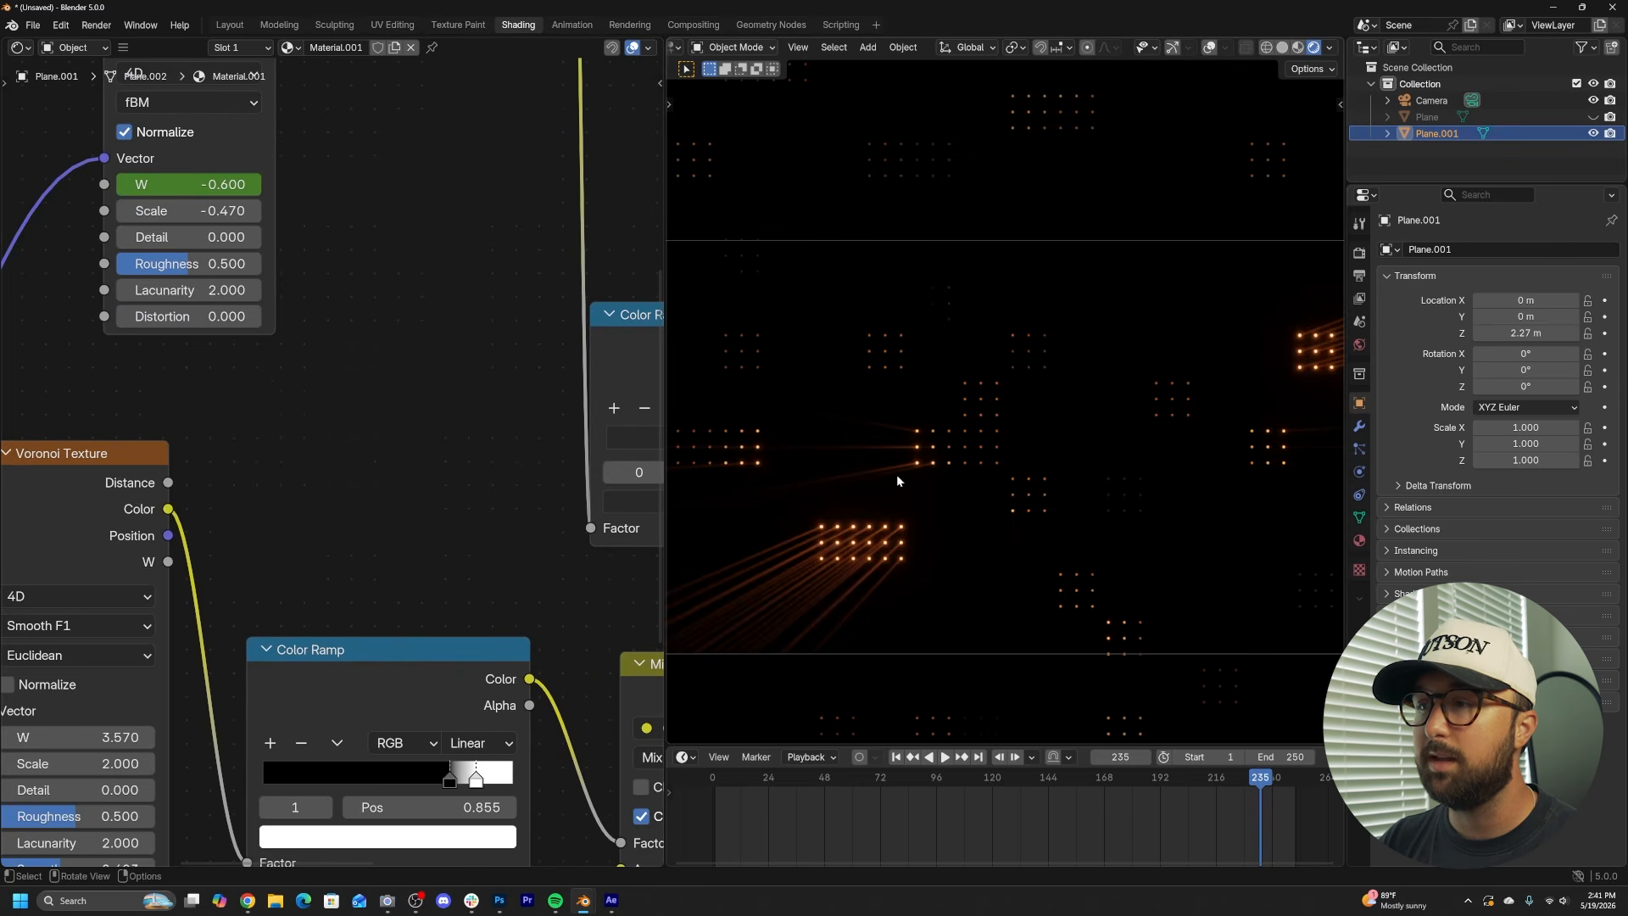
scroll(300, 258, "down", 4)
middle_click_drag(258, 158, 314, 437)
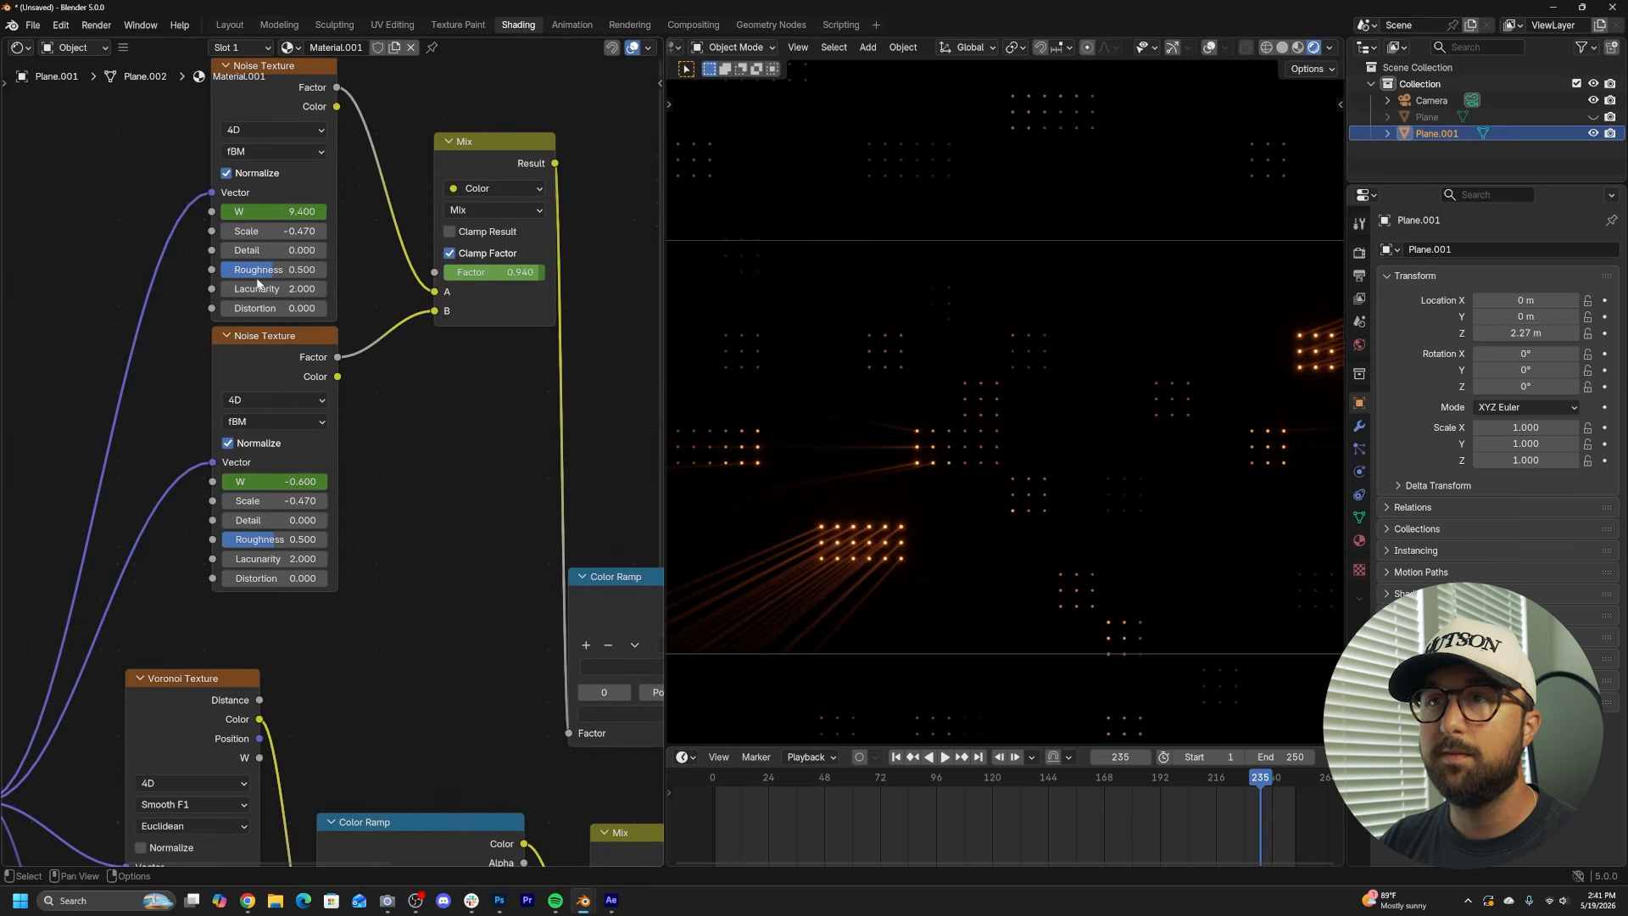
left_click_drag(1258, 784, 880, 784)
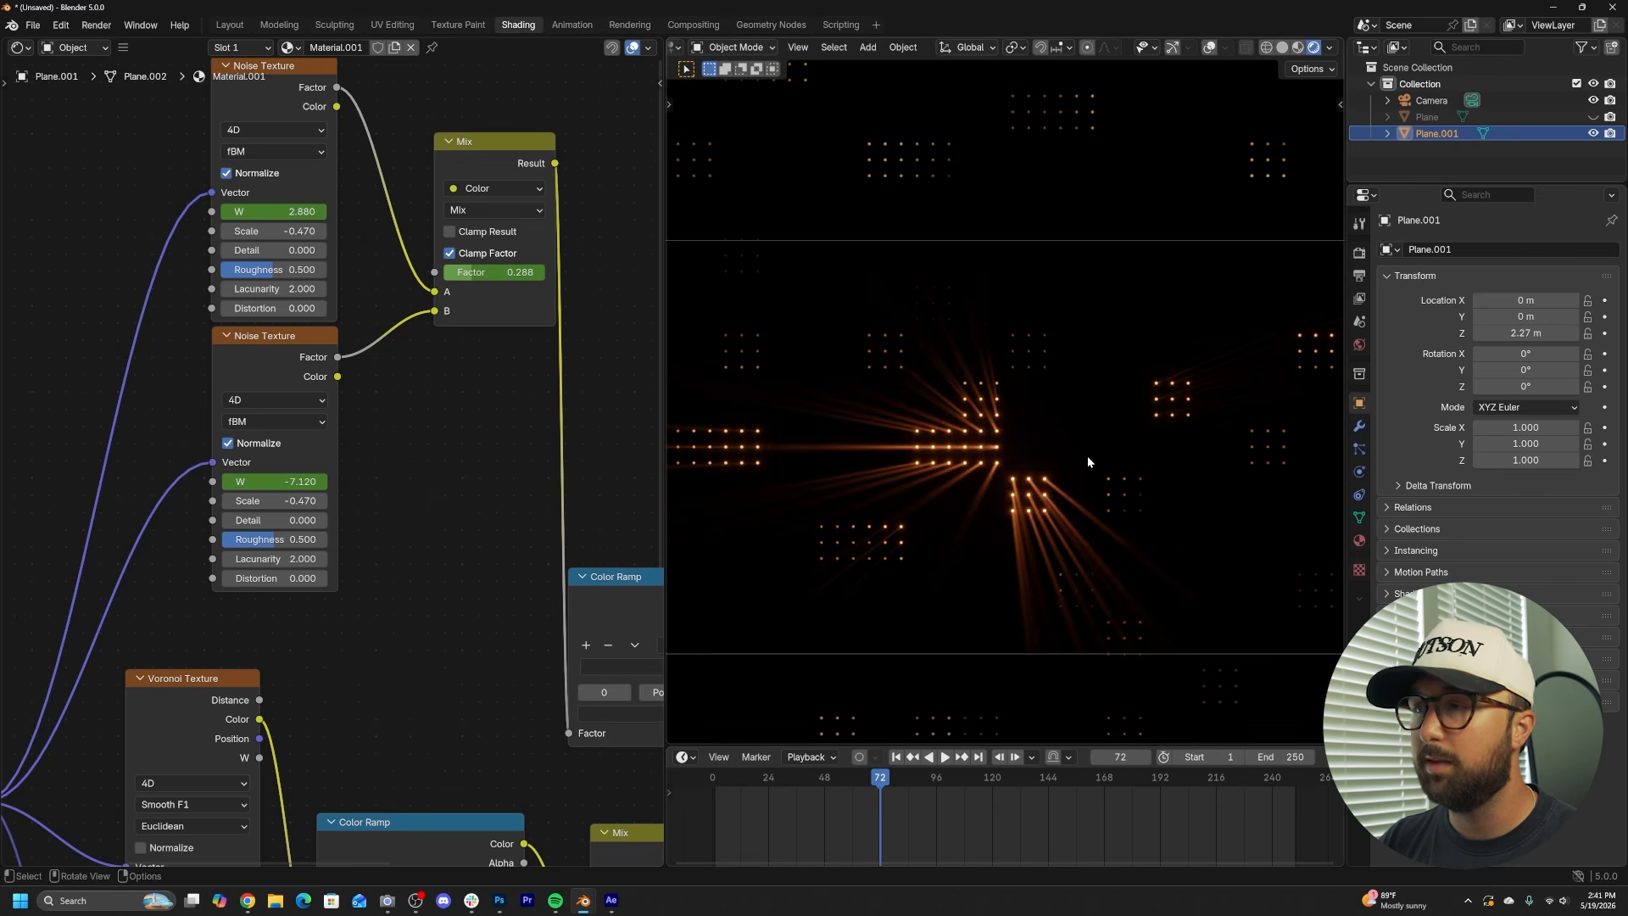
- Move the Mapping node up, offset its Location Y to 43.7 m, and scrub the animation to frame 47
scroll(1088, 462, "down", 3)
scroll(263, 502, "down", 1)
middle_click_drag(186, 542, 432, 397)
left_click_drag(196, 612, 253, 281)
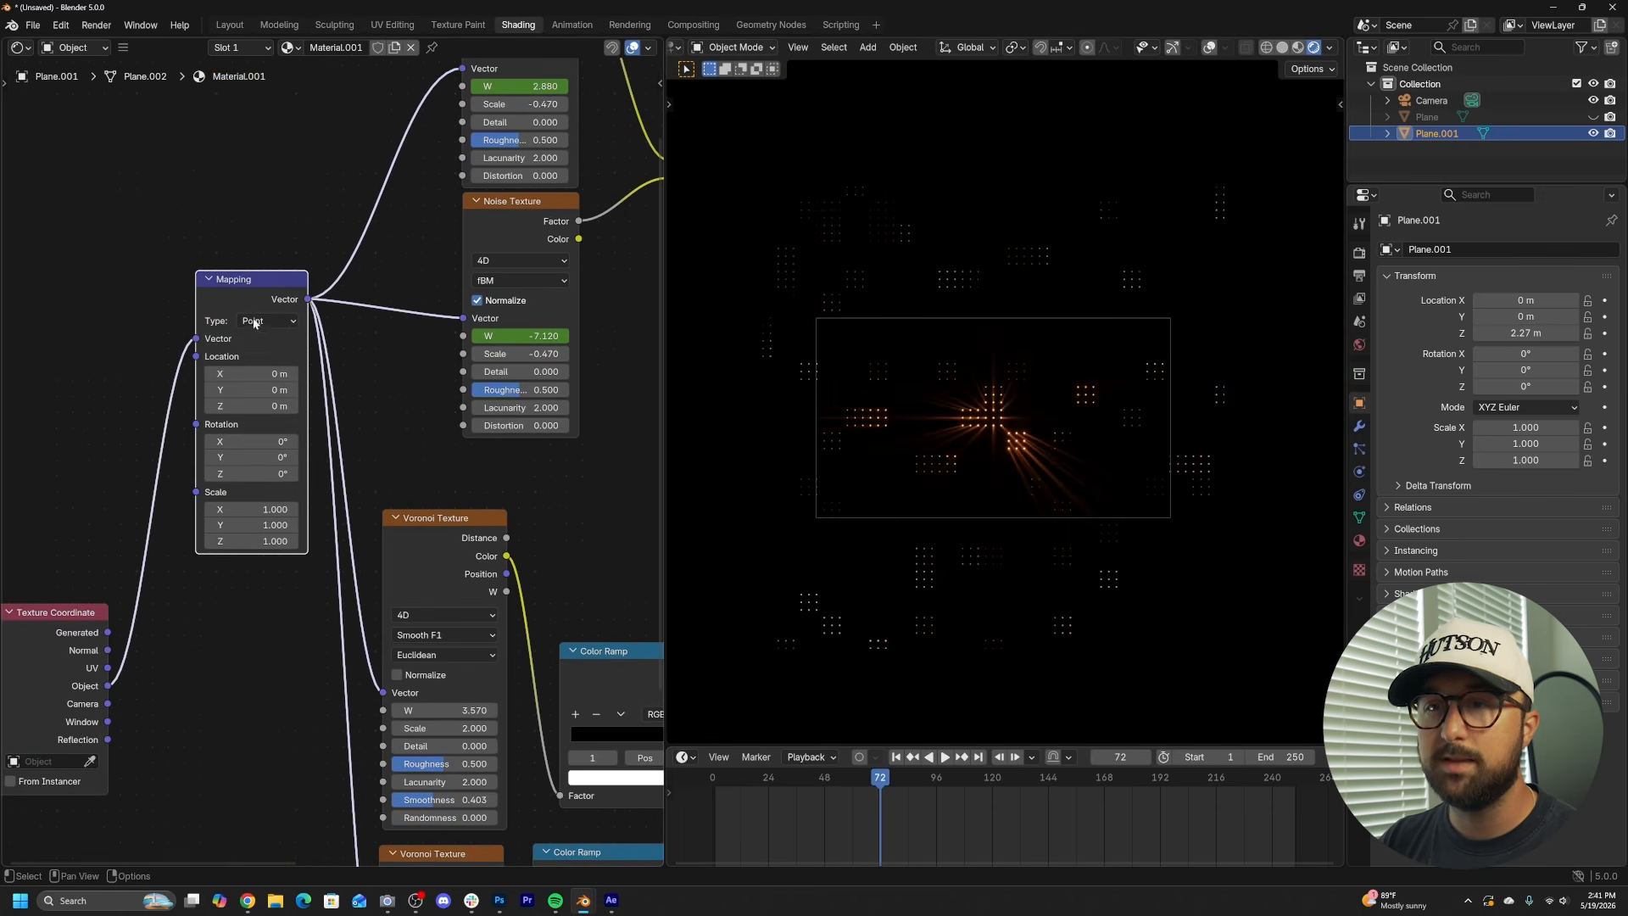
left_click_drag(254, 374, 363, 389)
key("ctrl+z")
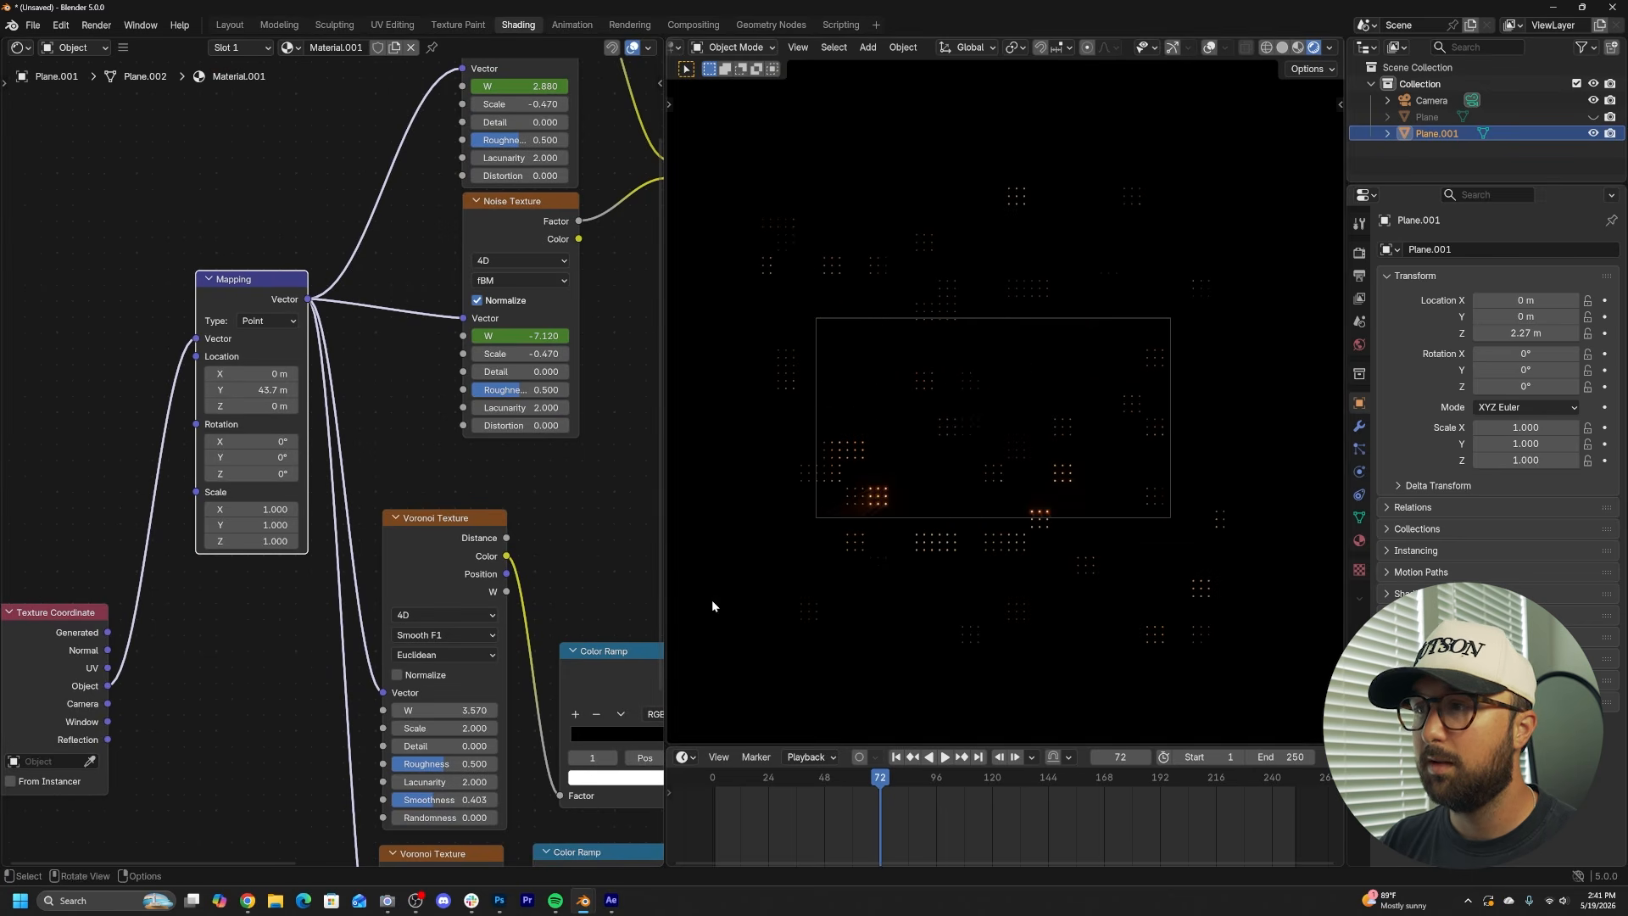
left_click_drag(1076, 785, 822, 785)
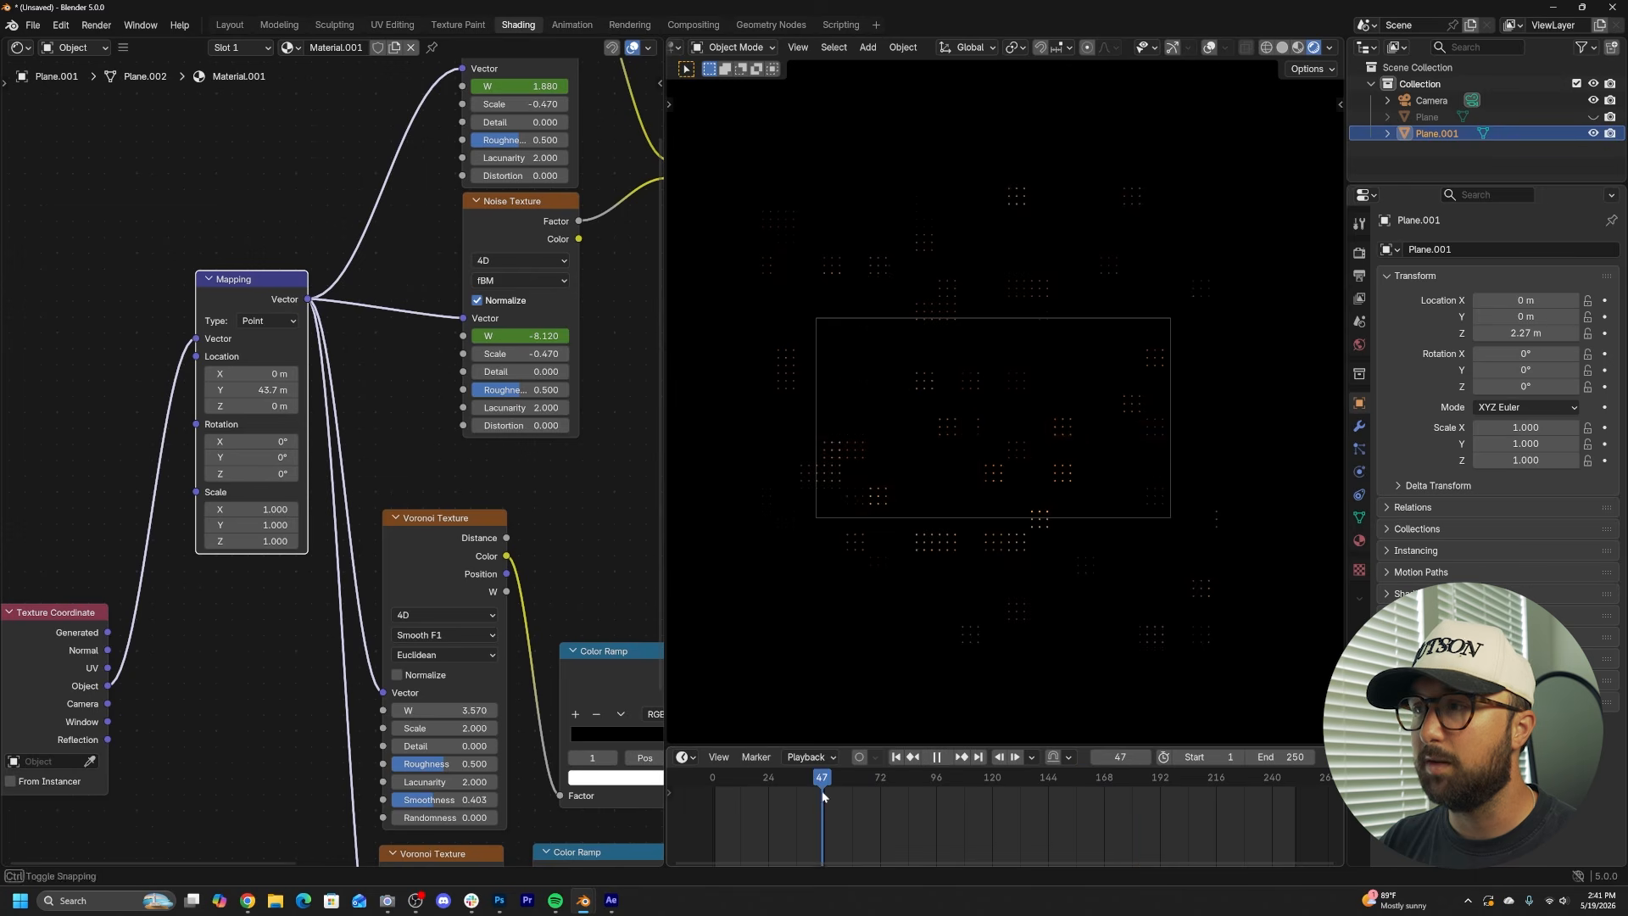
- Set the Emission strength of the raised plane's material to 74.6
scroll(1010, 707, "up", 3)
middle_click_drag(476, 455, 291, 450)
scroll(511, 479, "down", 4)
middle_click_drag(511, 479, 217, 454)
scroll(611, 551, "up", 4)
middle_click_drag(611, 552, 386, 488)
mouse_move(475, 677)
left_mouse_down()
mouse_move(509, 678)
mouse_move(458, 682)
left_mouse_up()
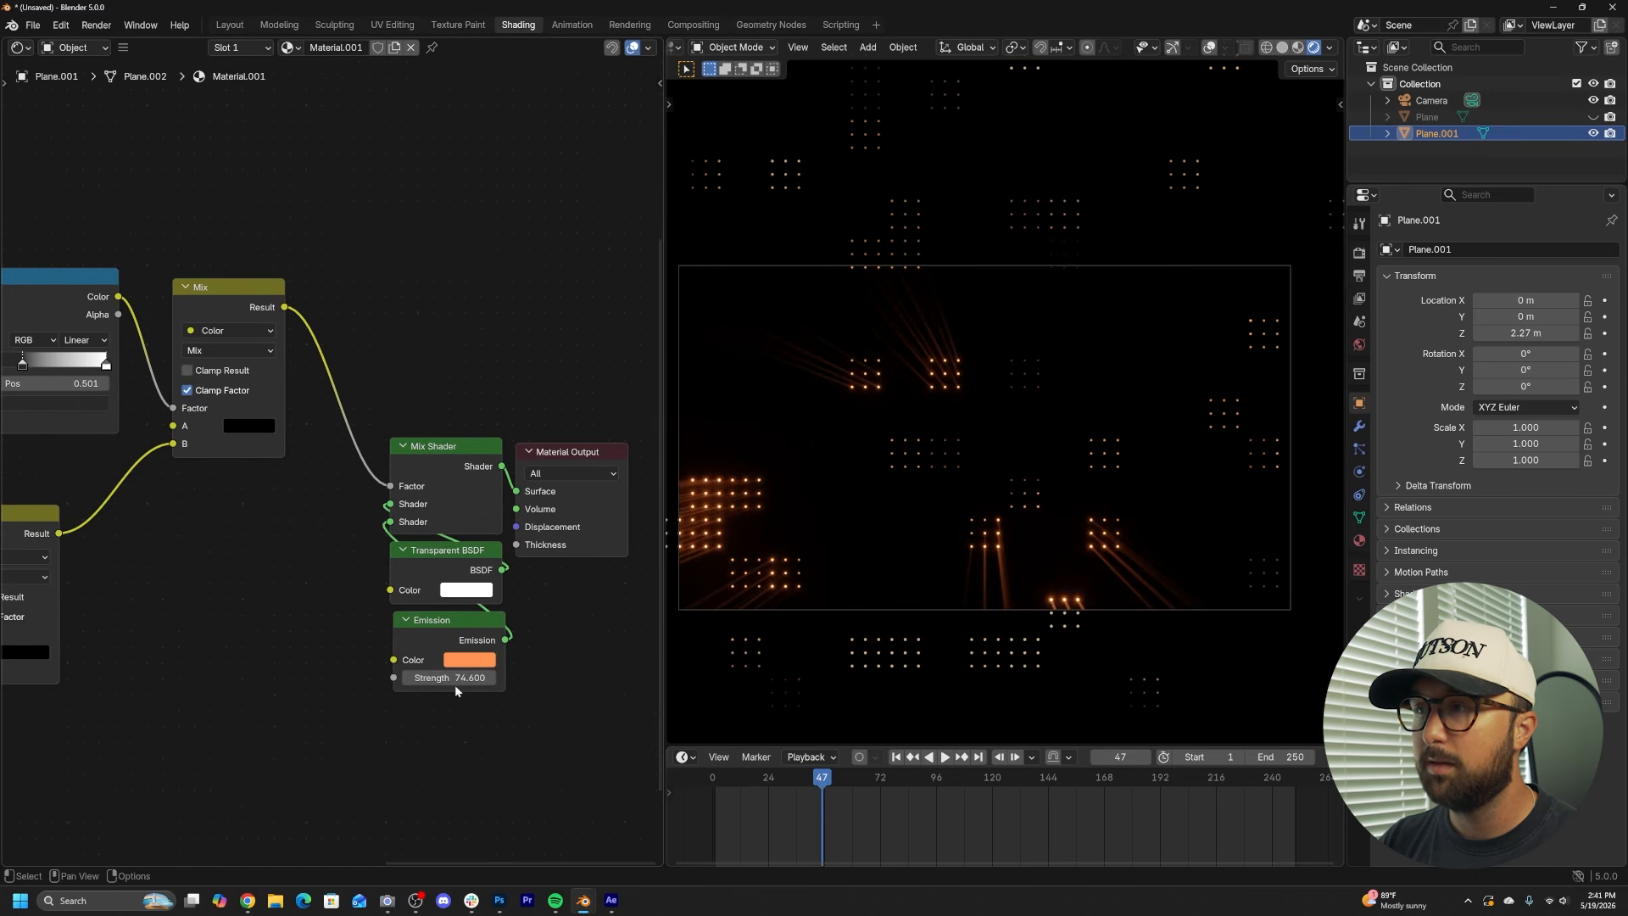
- Scrub to frame 13 and show the original Plane in the viewport again
left_click_drag(822, 780, 743, 780)
left_click(1594, 116)
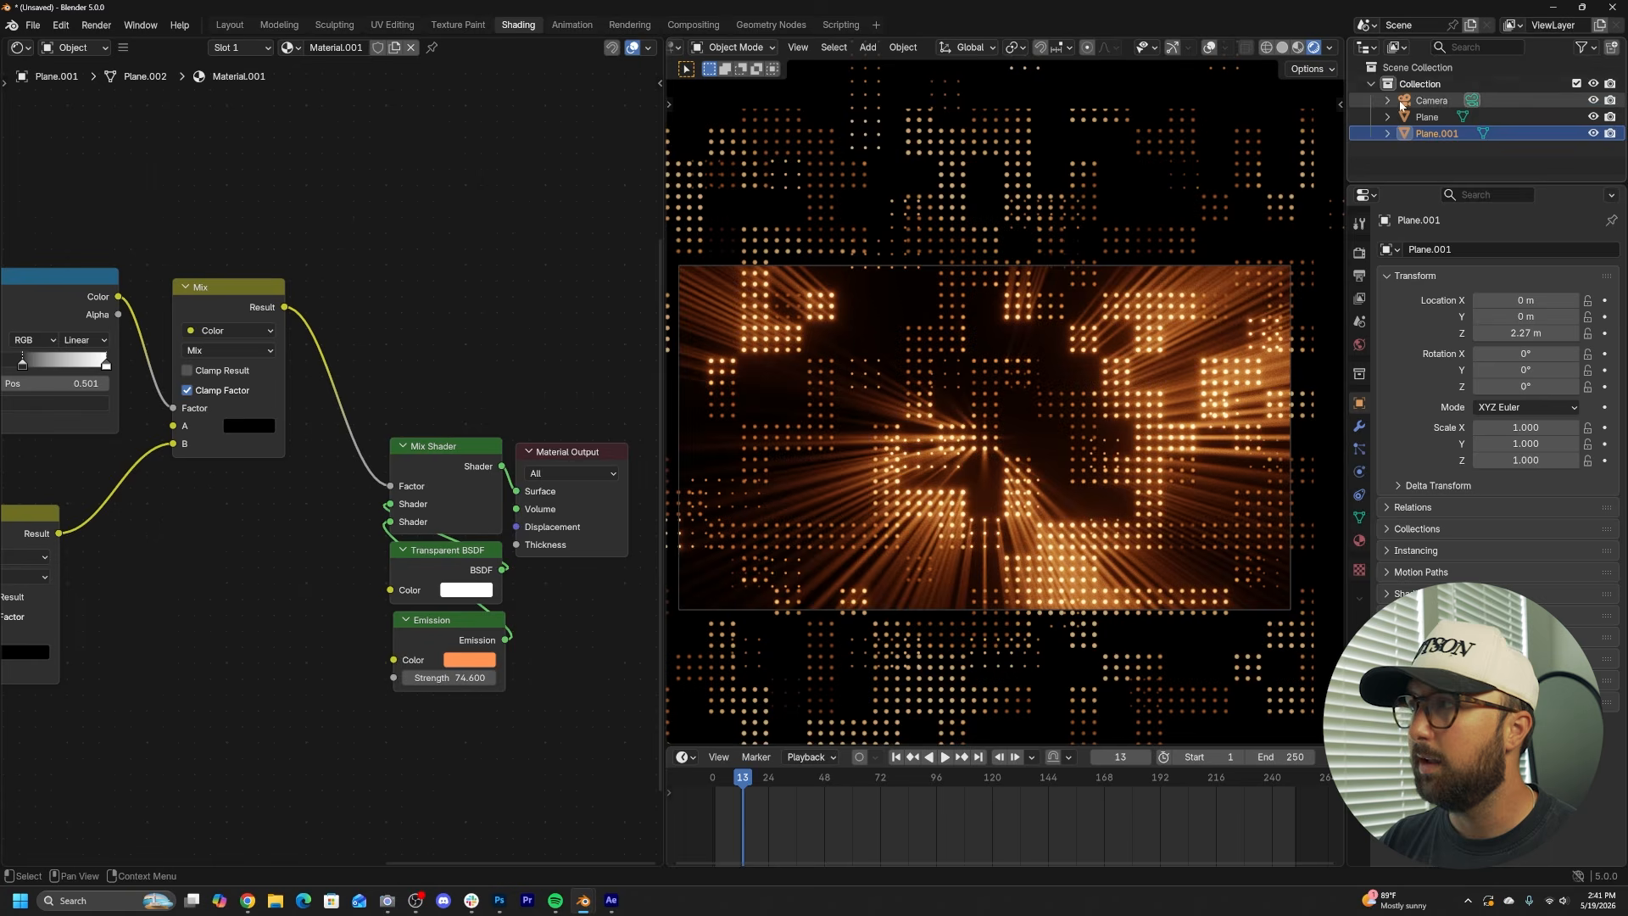
- Try moving the camera across the scene to examine the parallax between the two planes
left_click(1402, 103)
scroll(1118, 415, "up", 3)
key("g")
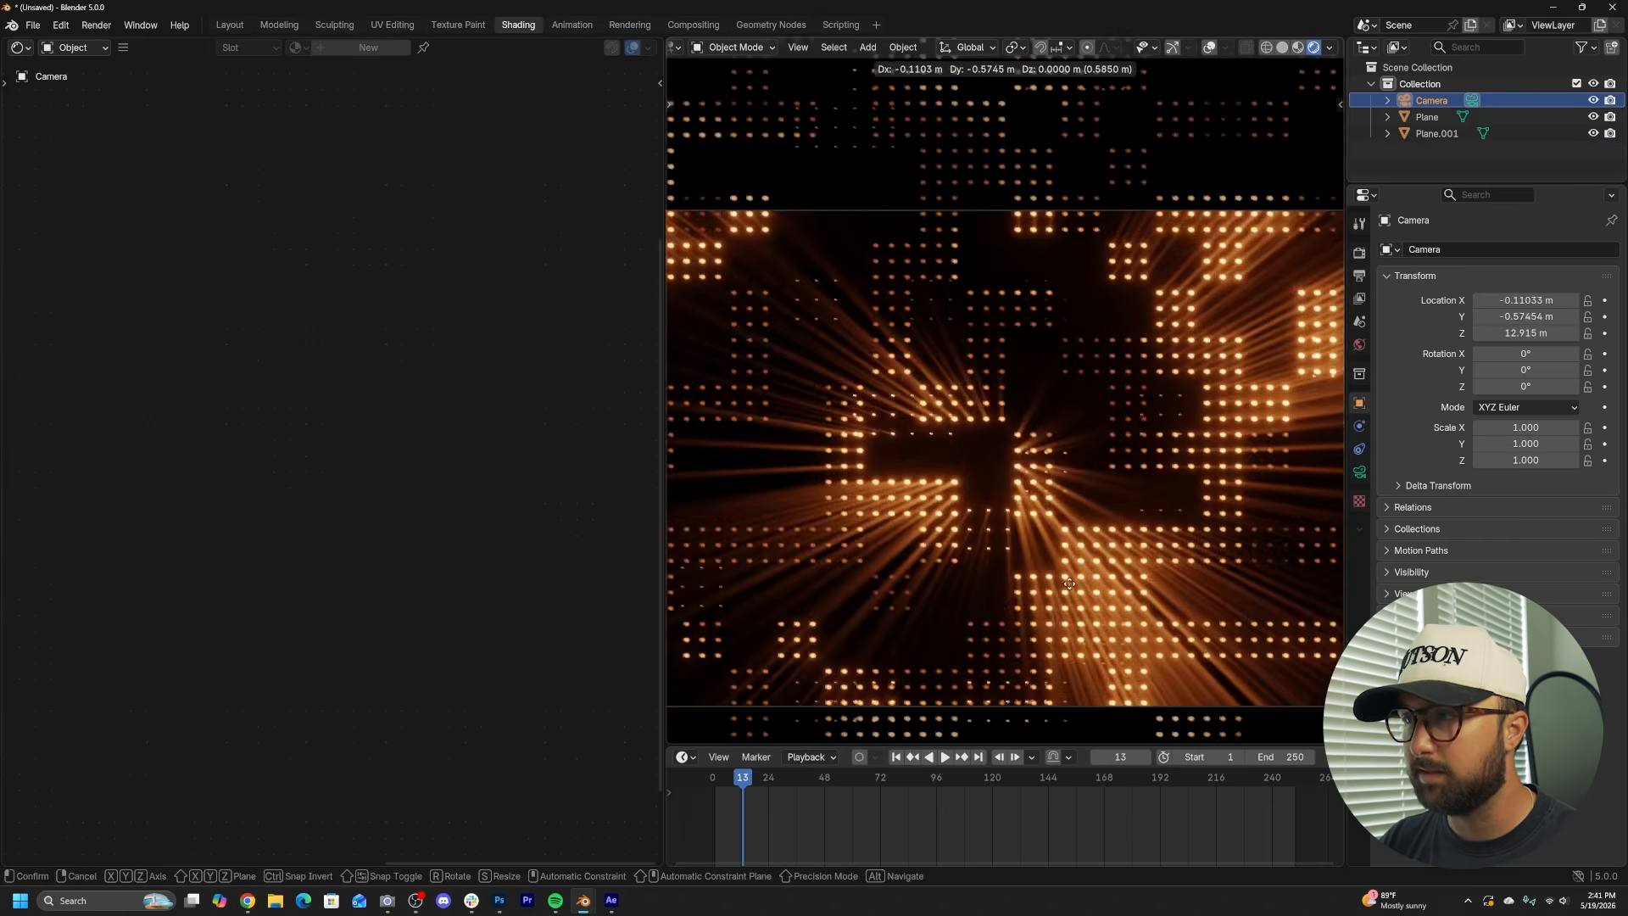
right_click(1064, 581)
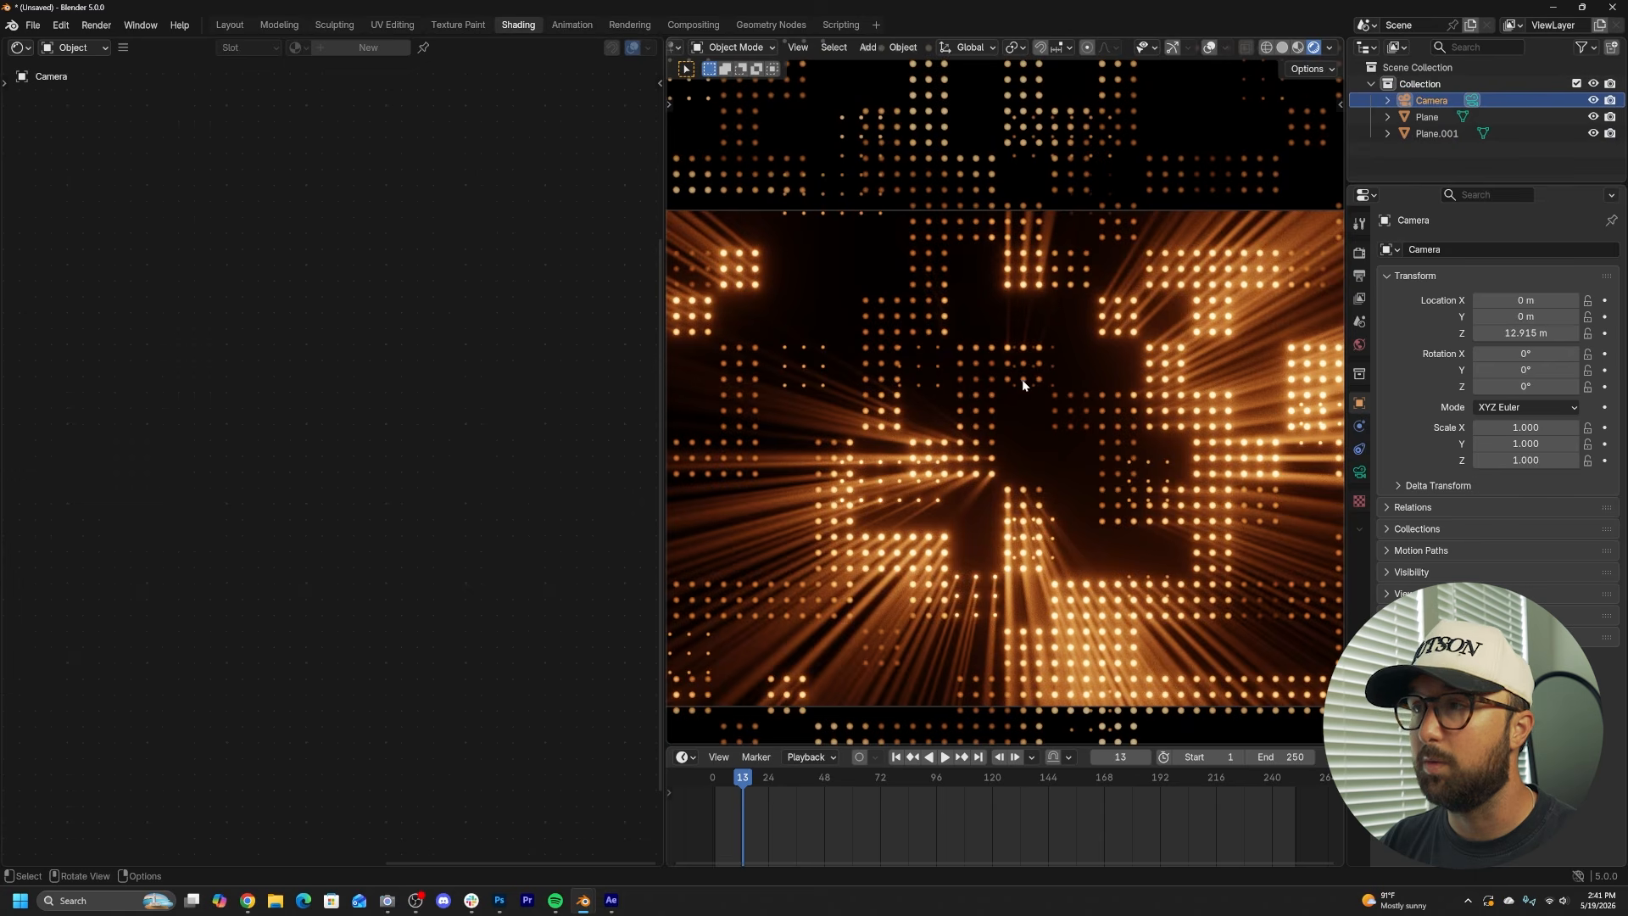
left_click(1448, 137)
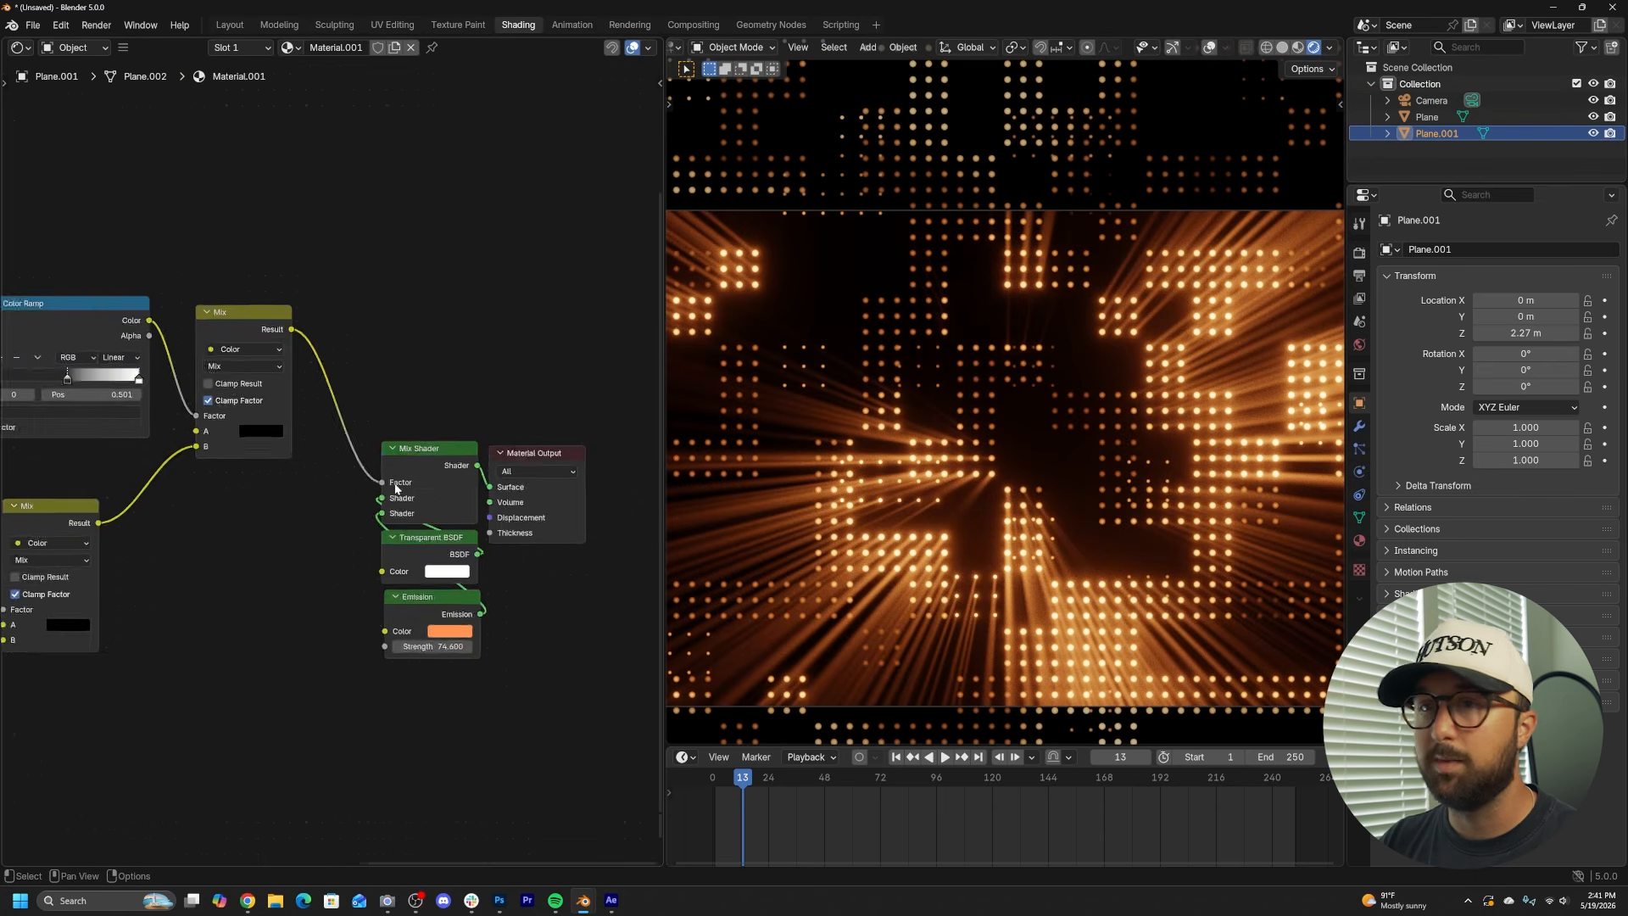
scroll(355, 414, "up", 4)
left_click_drag(203, 408, 254, 408)
middle_click_drag(1026, 431, 885, 388)
- Select both planes in the Layout workspace and move them into a new collection named "loop"
left_click(230, 25)
middle_click_drag(363, 119, 885, 388)
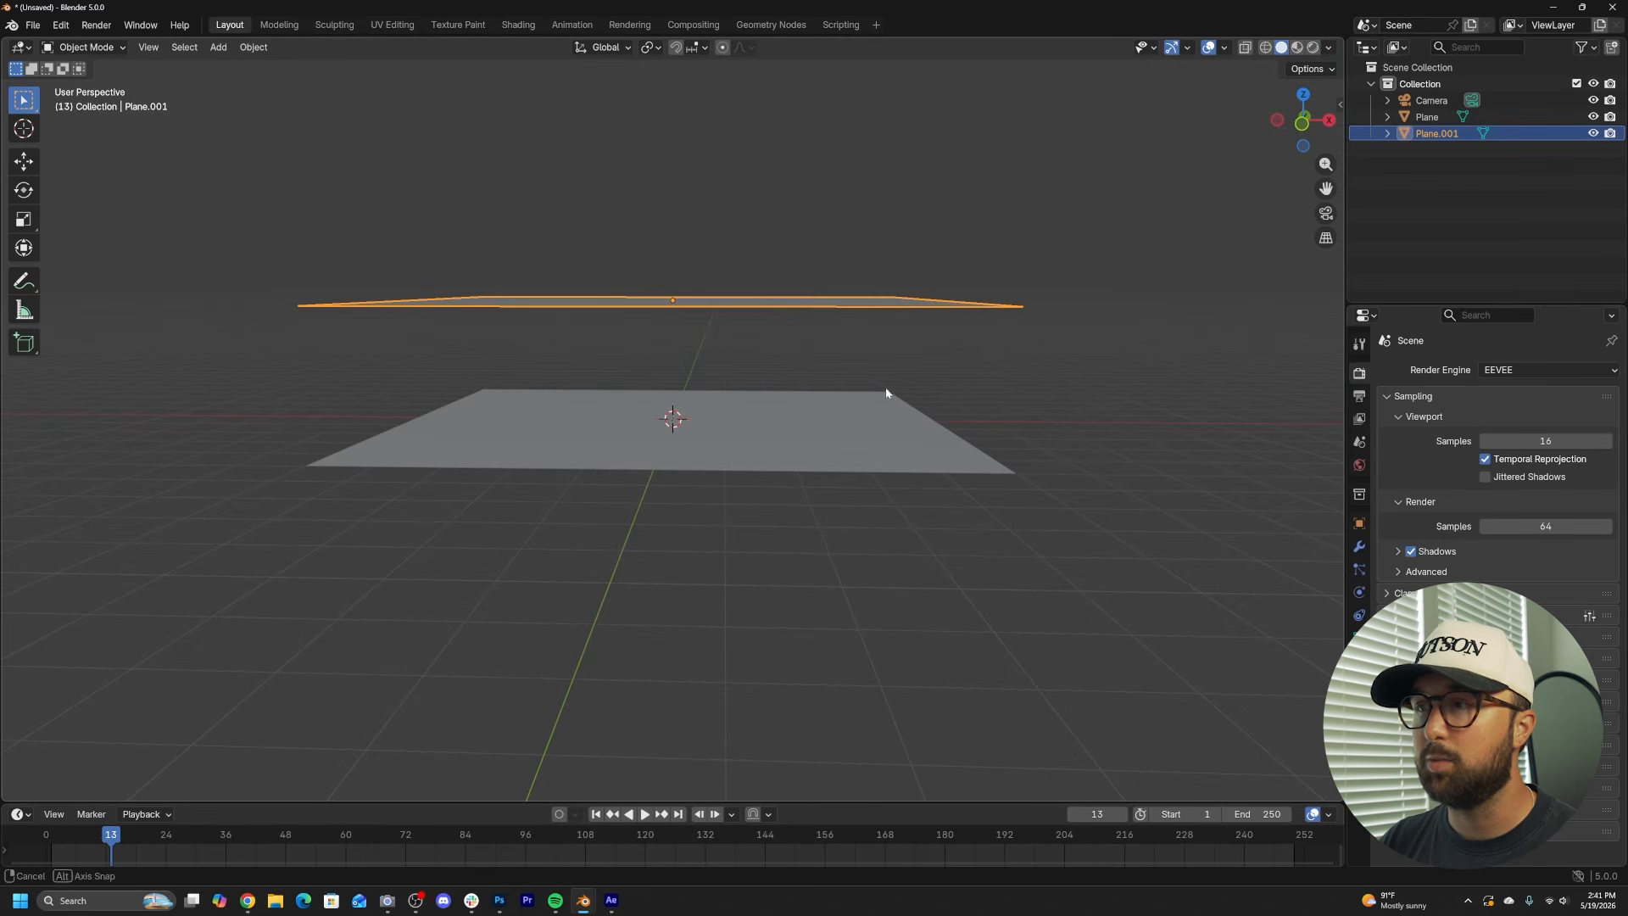
left_click(1077, 408)
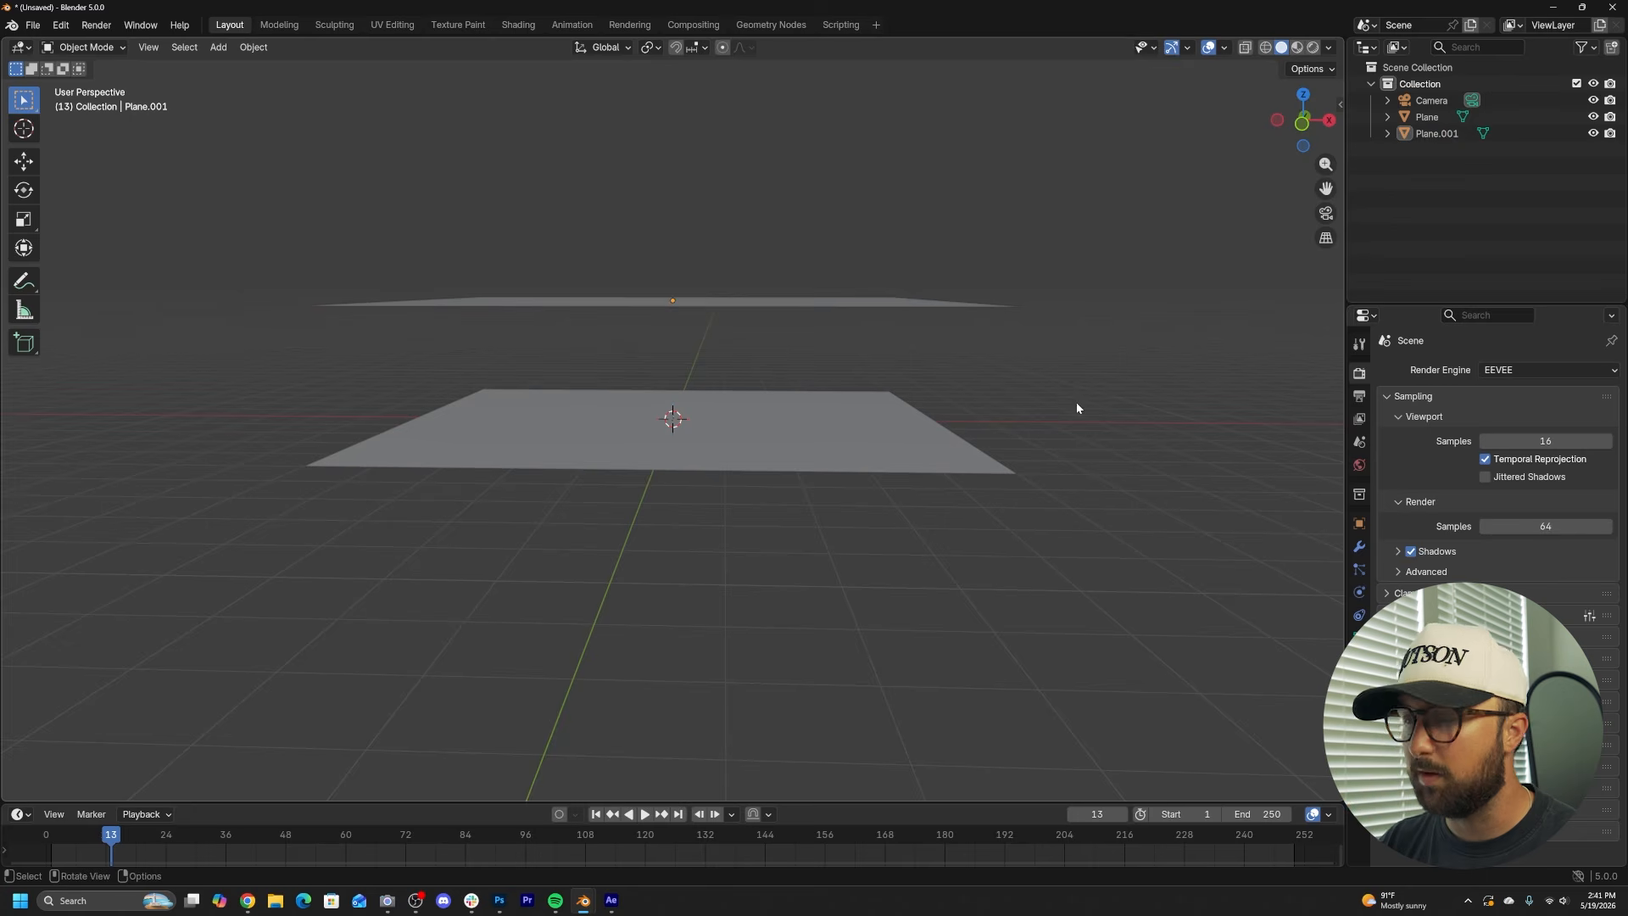
left_click_drag(1102, 212, 774, 498)
middle_click_drag(774, 498, 863, 455)
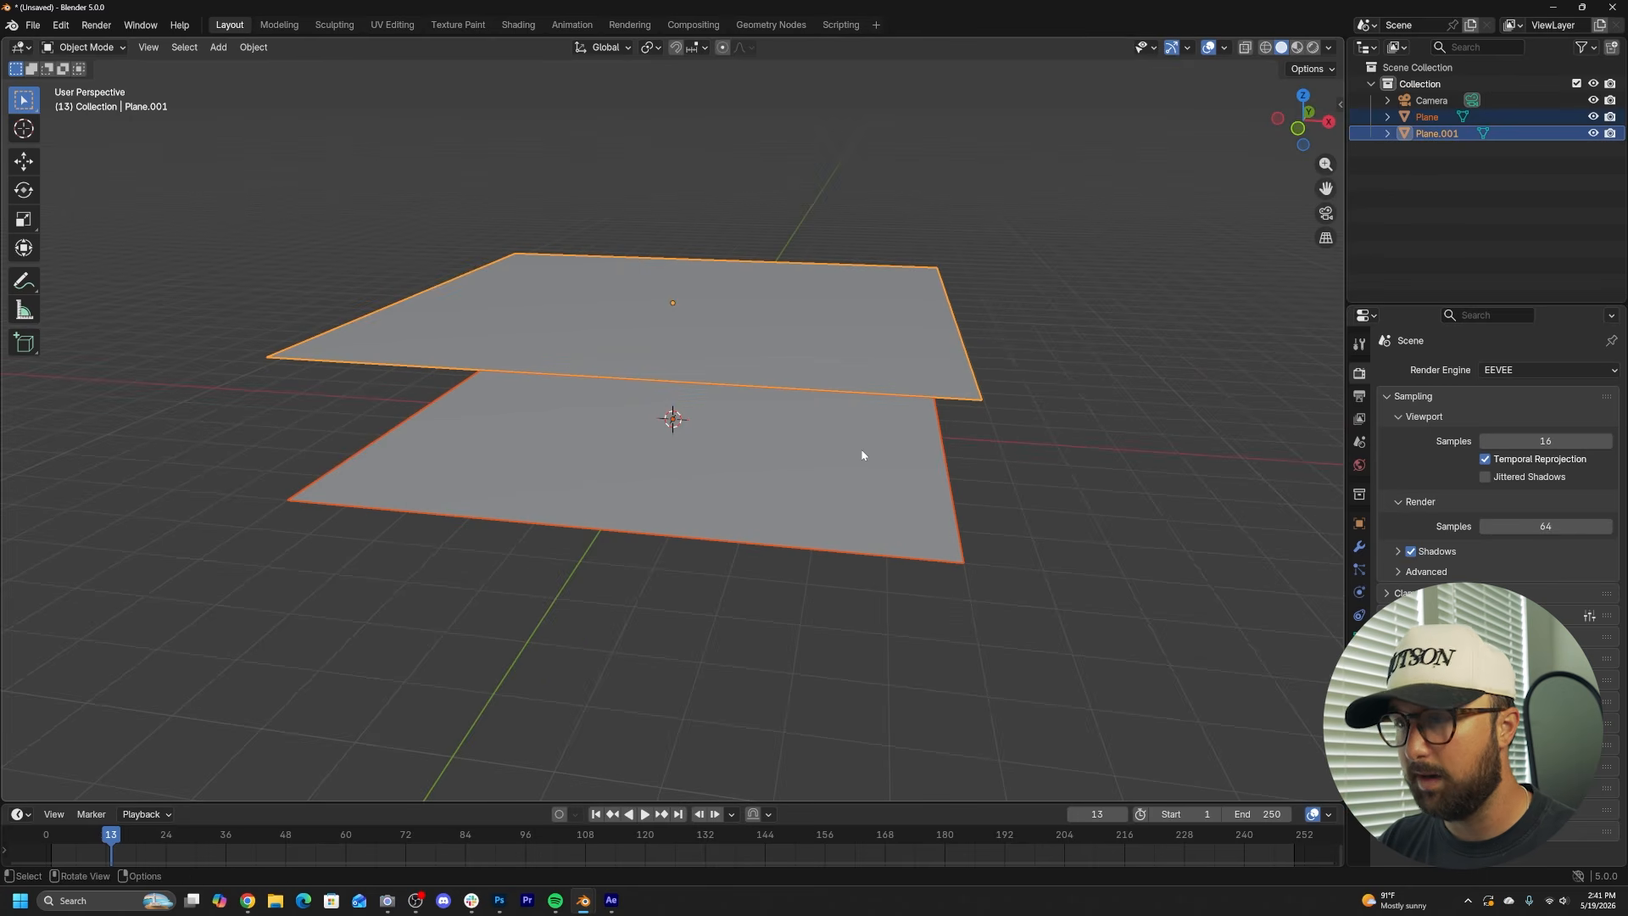
key("m")
left_click(835, 472)
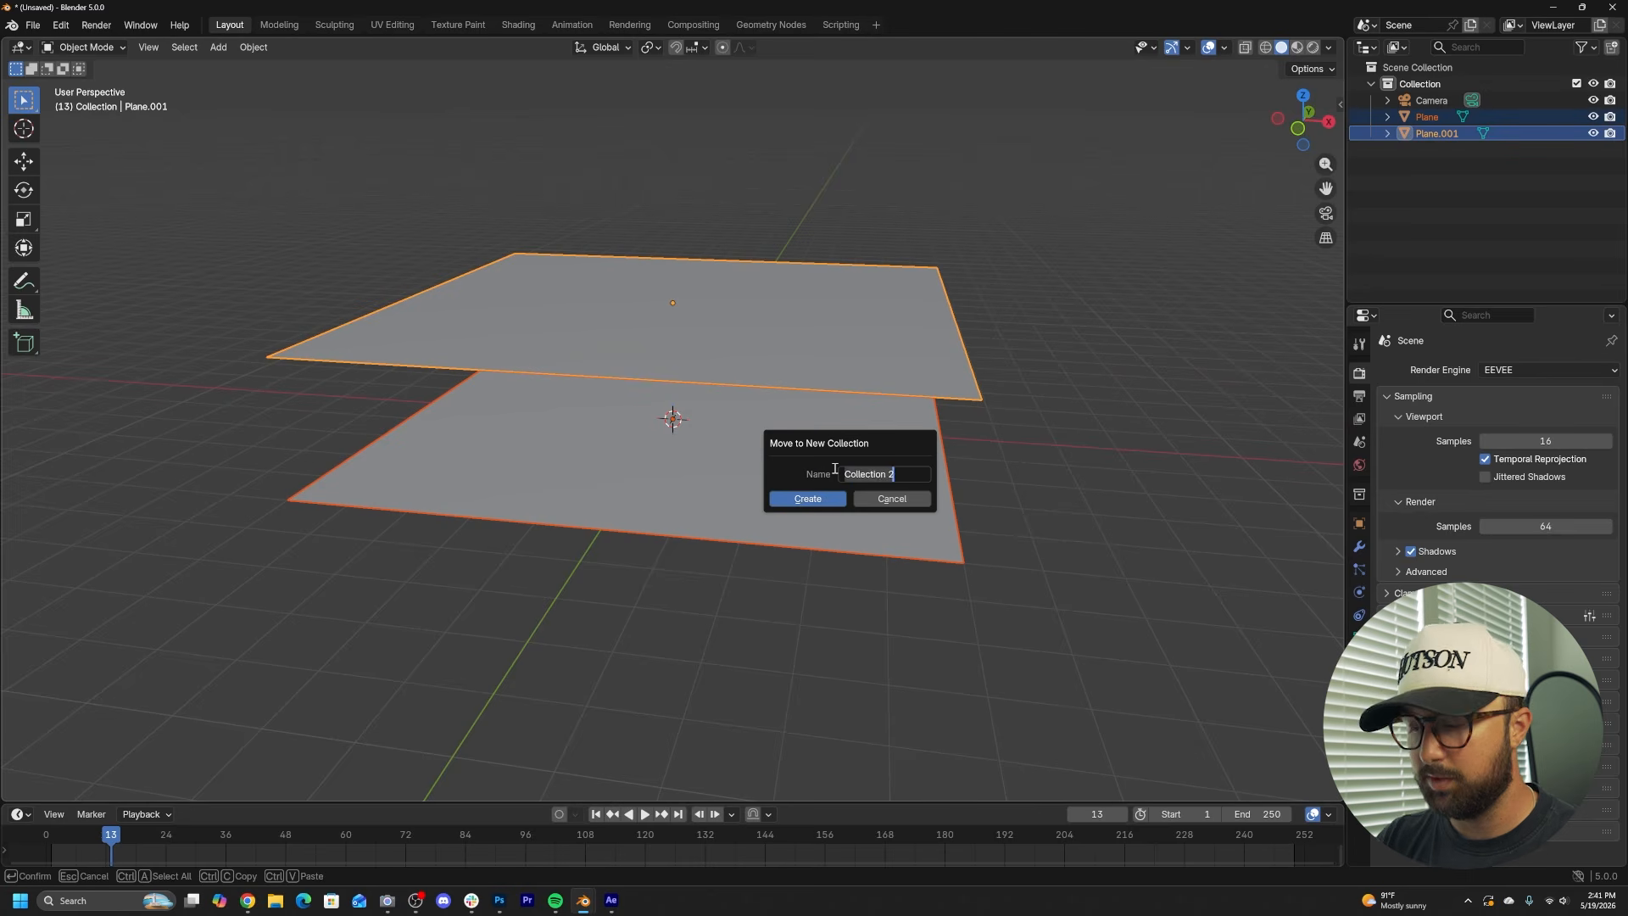
key("Return")
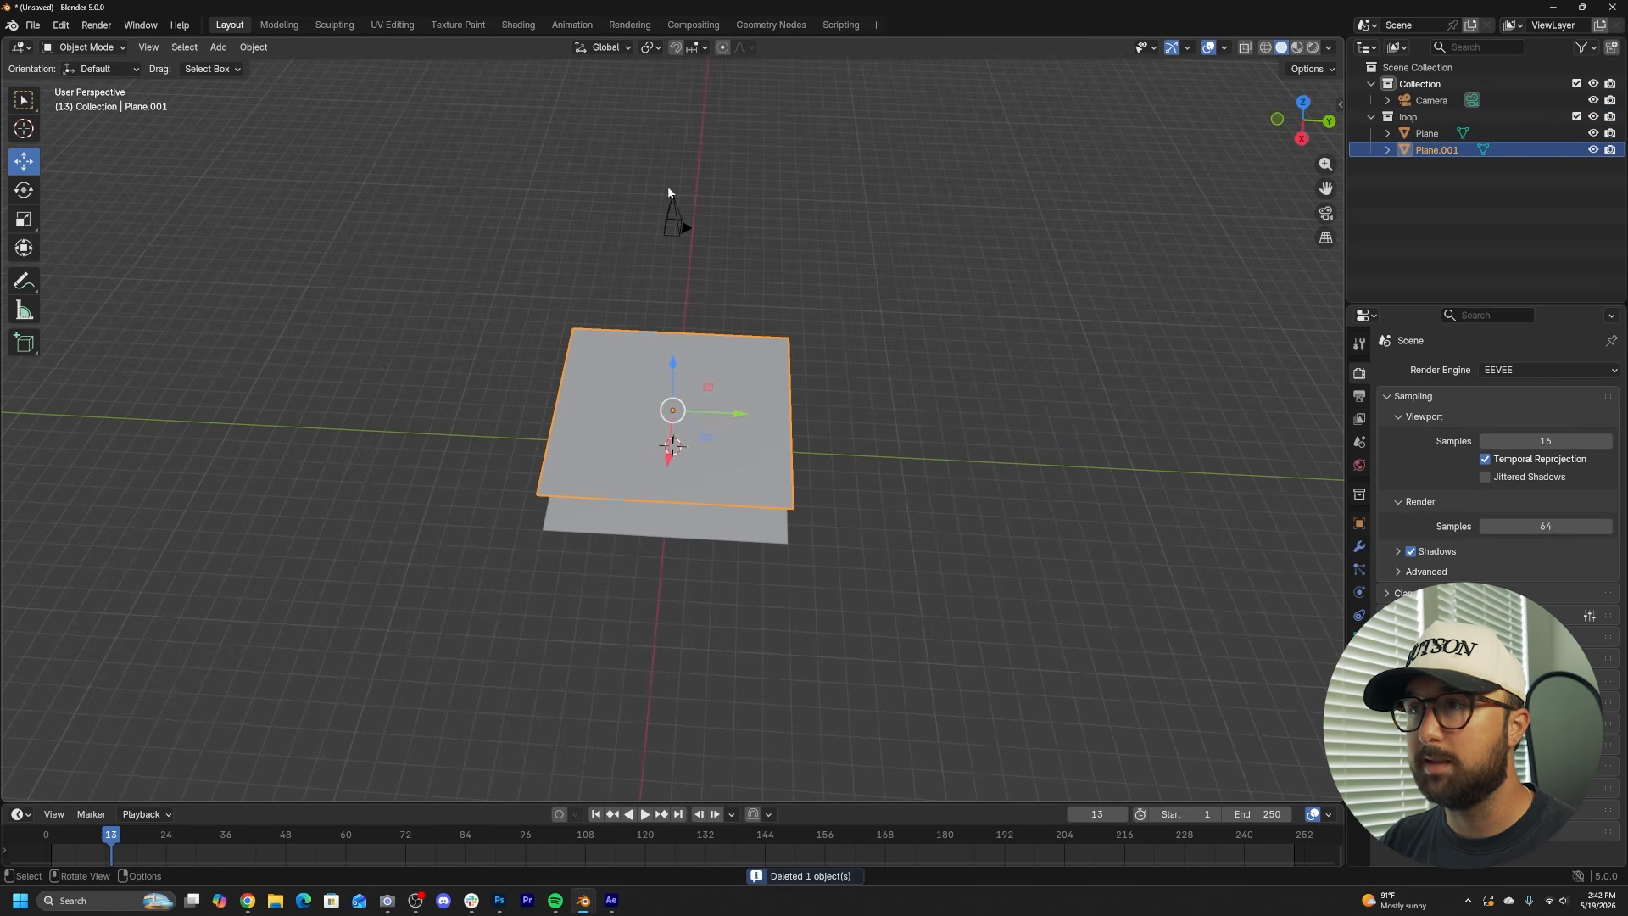
- Add a collection instance of "loop" and move it along the positive Y axis until it sits edge to edge with the original planes
scroll(785, 449, "up", 3)
left_click(936, 353)
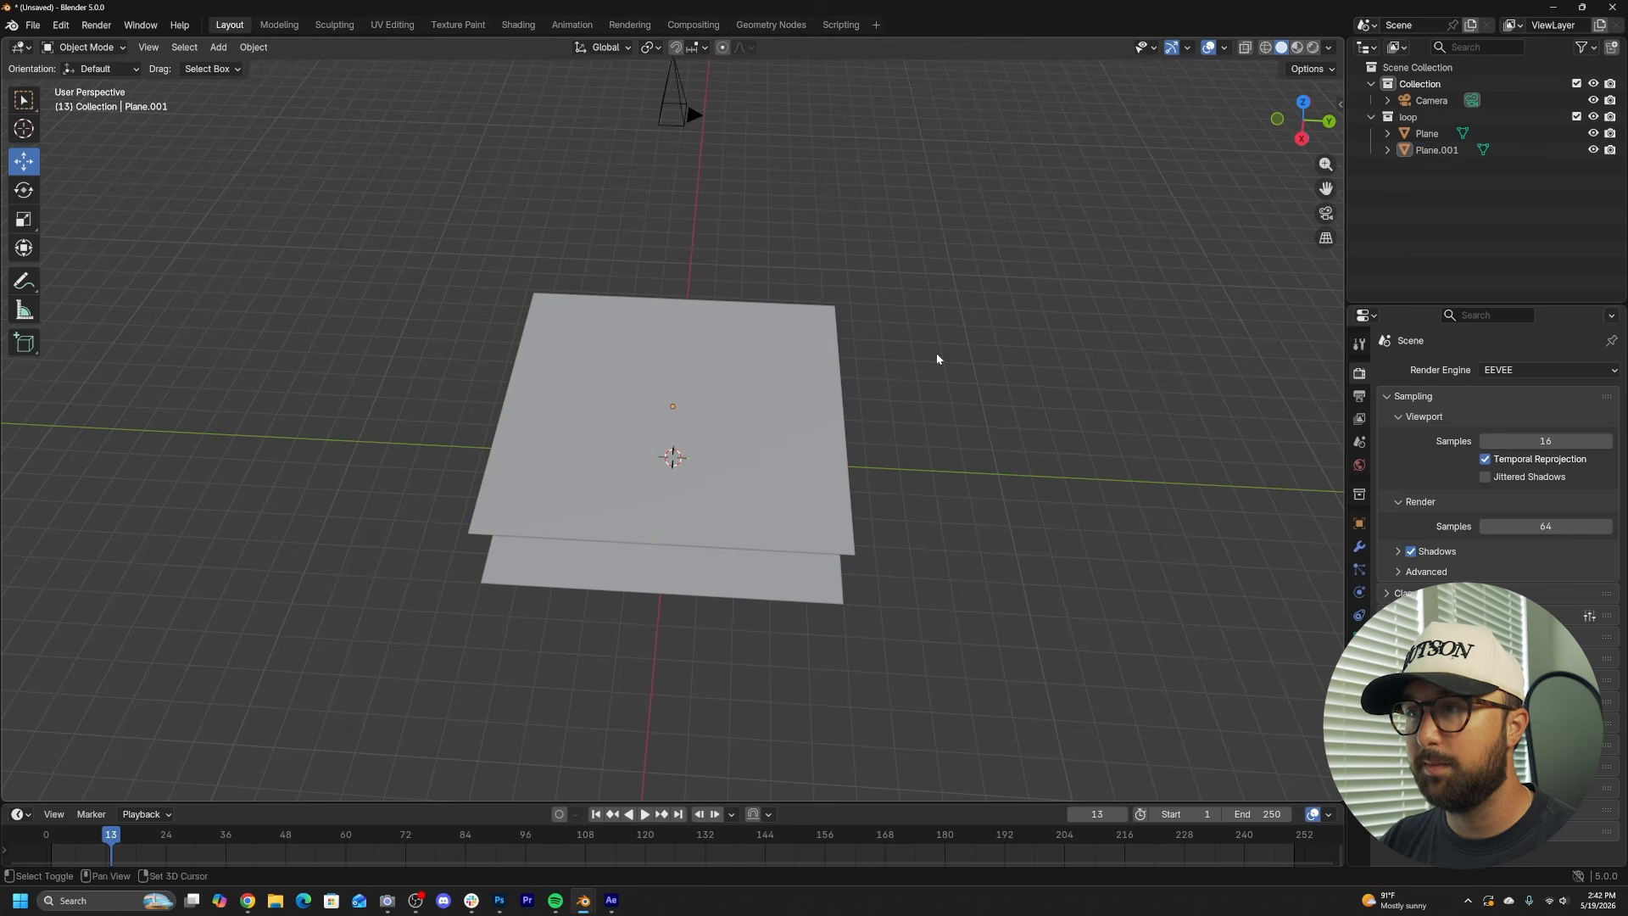
key("shift+a")
left_click(1001, 415)
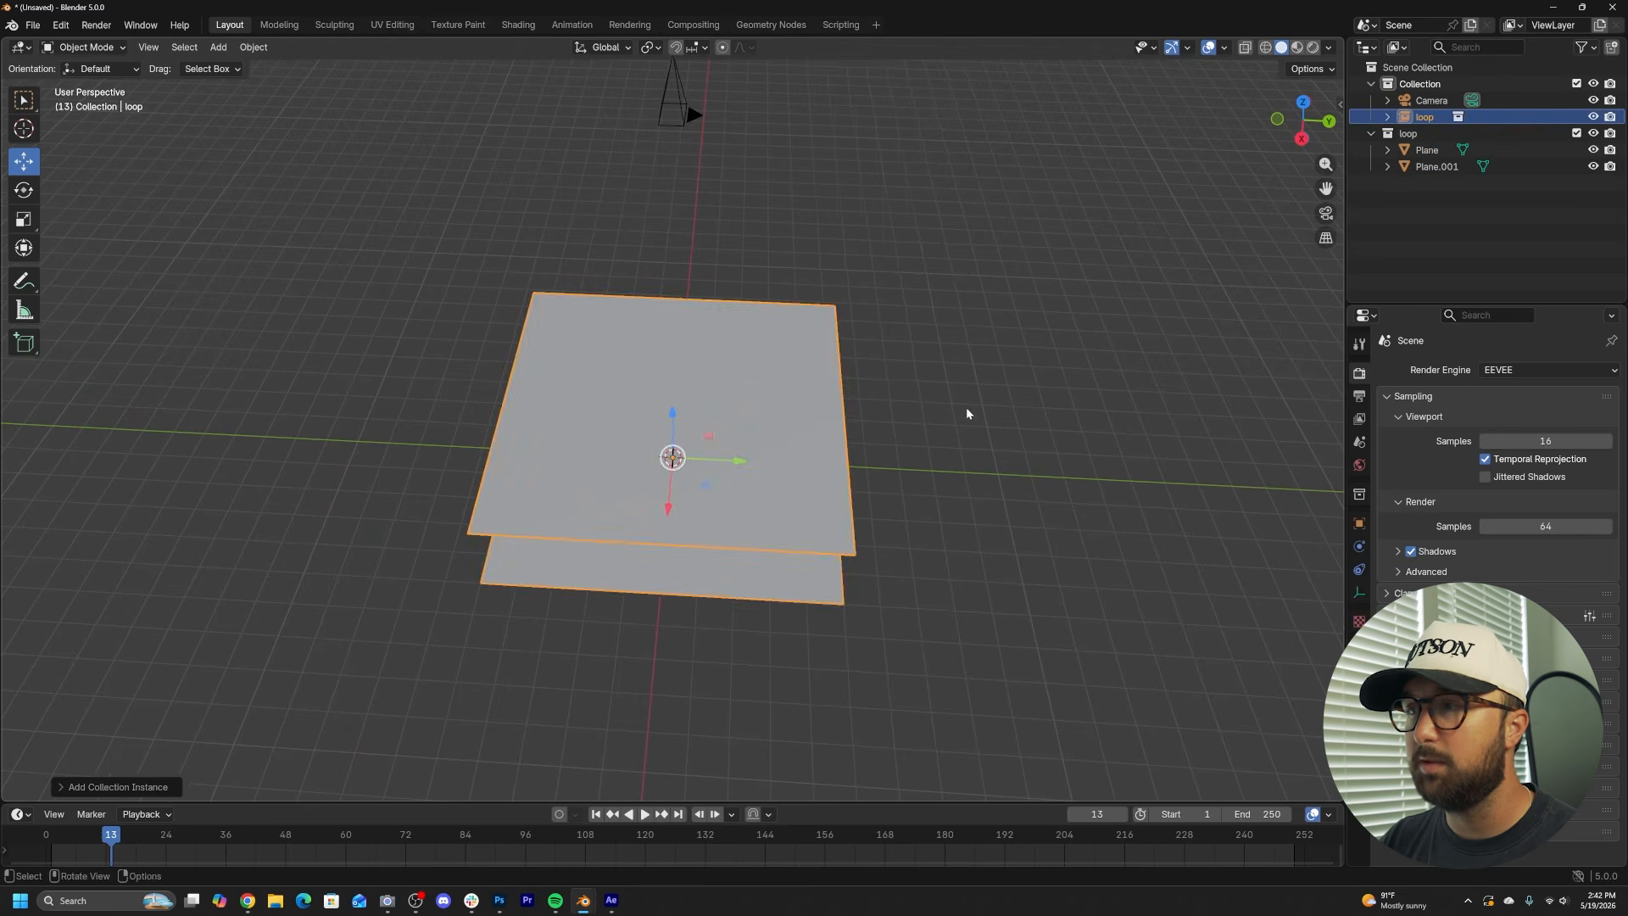
middle_click_drag(966, 411, 697, 468)
key("g")
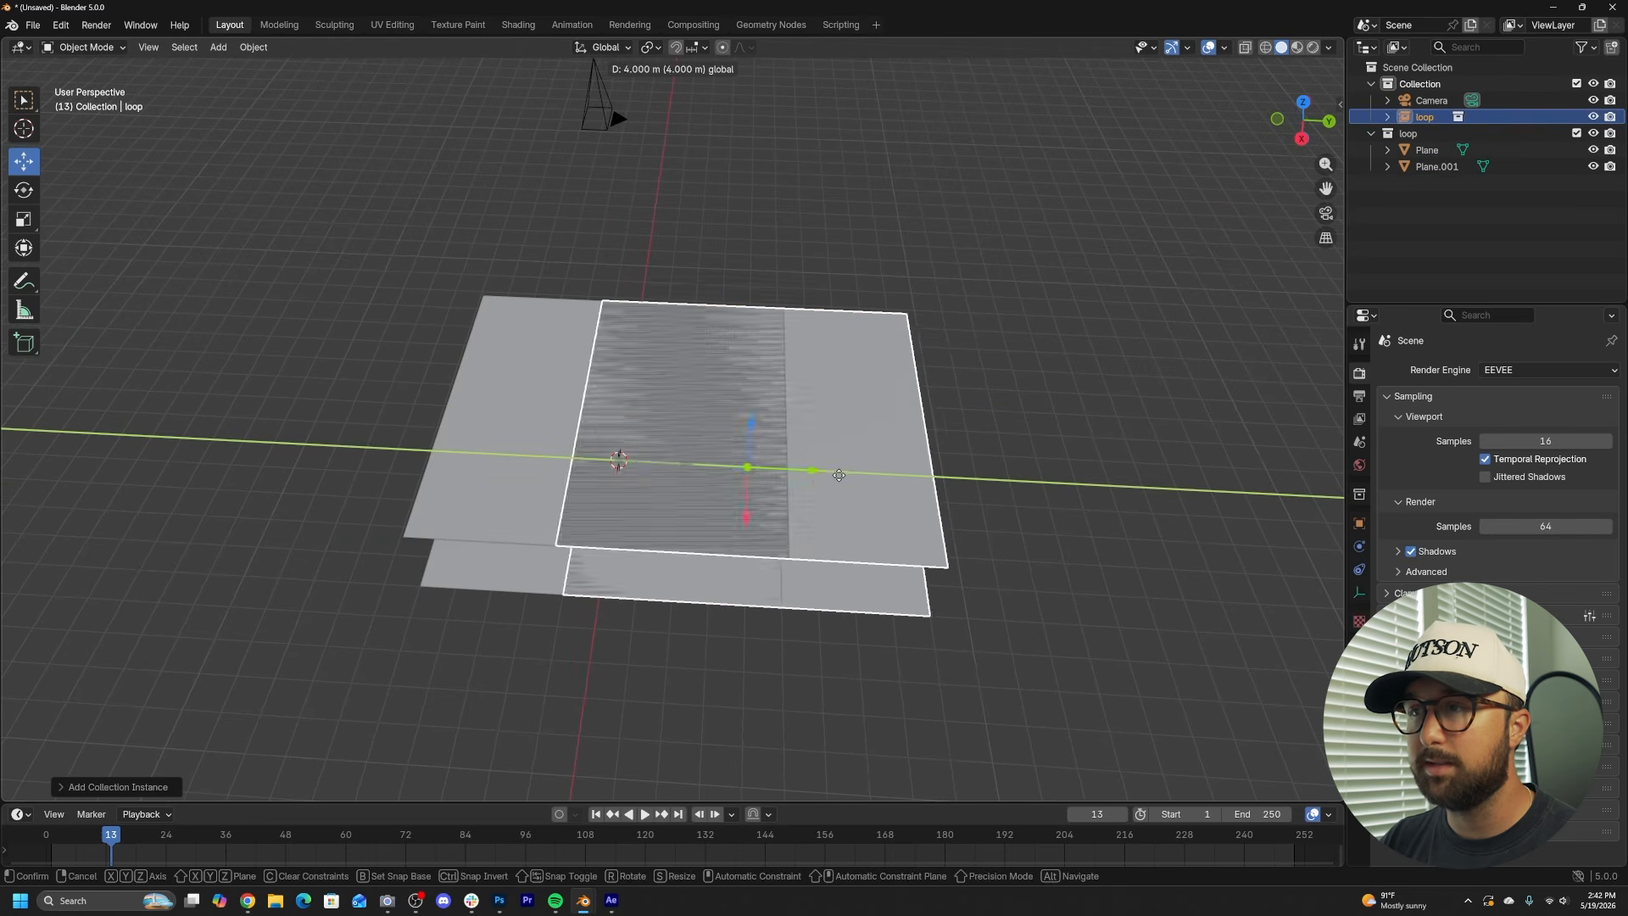
left_click(1021, 482)
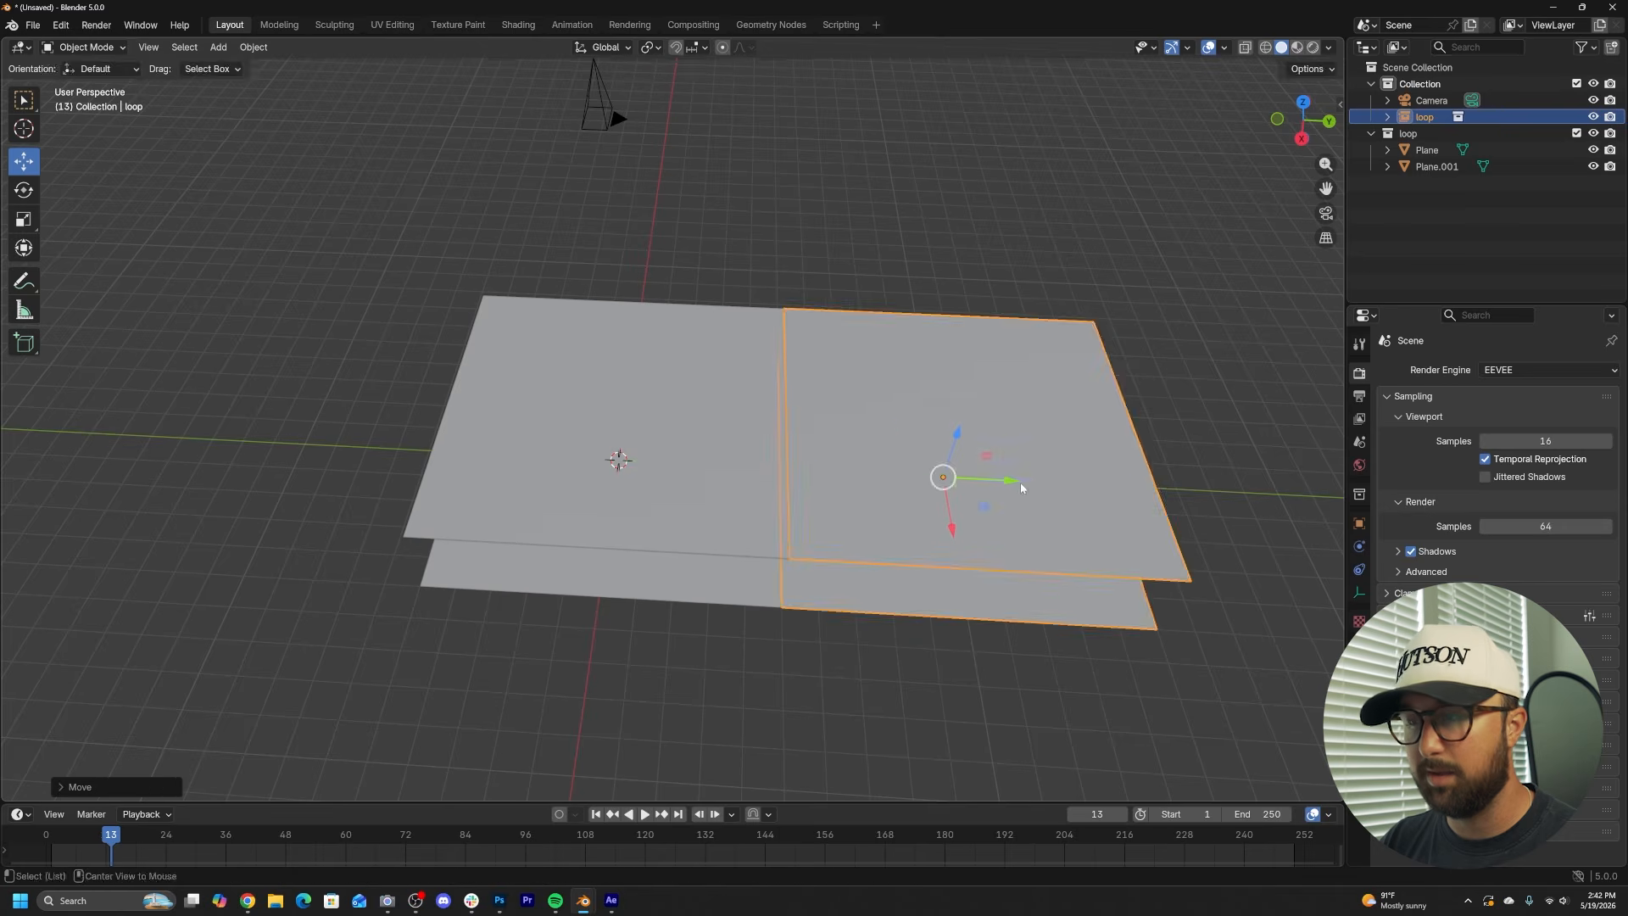
- Make a linked duplicate of the loop instance and move it along Y to the opposite side of the original planes
key("alt+d")
right_click(1030, 463)
left_click_drag(1004, 485, 354, 449)
left_click(980, 235)
- Set the camera's Location Y to -5 m, placing it over the seam on the negative Y side
key("KP_0")
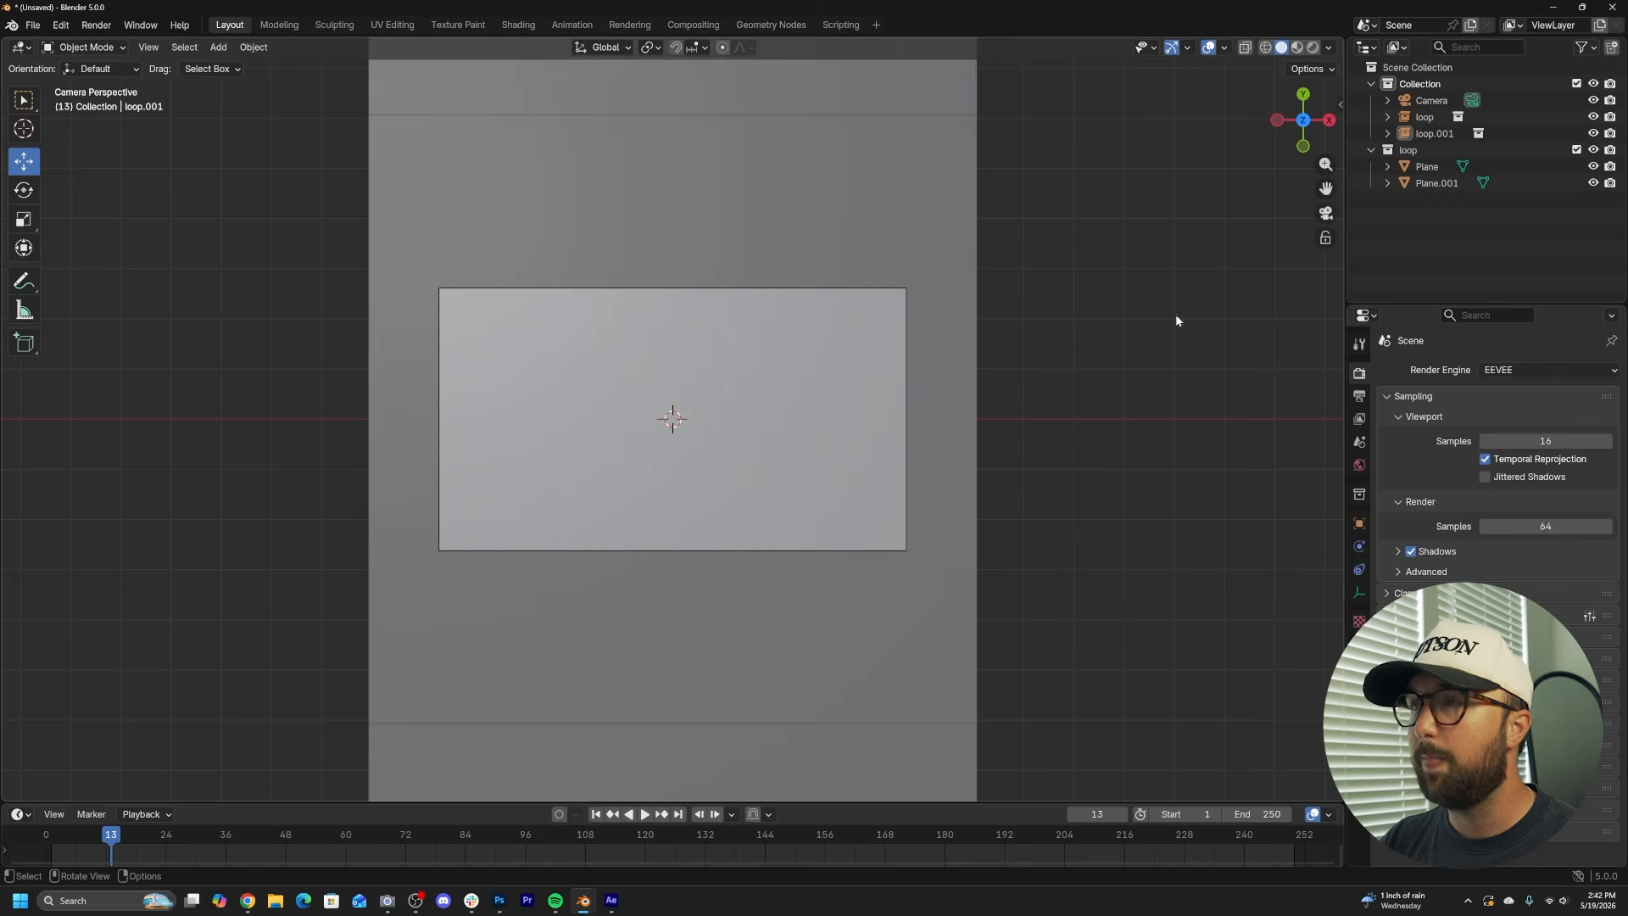
middle_click_drag(1162, 373, 1121, 334)
scroll(1102, 343, "down", 4)
key("grave")
left_click(1014, 329)
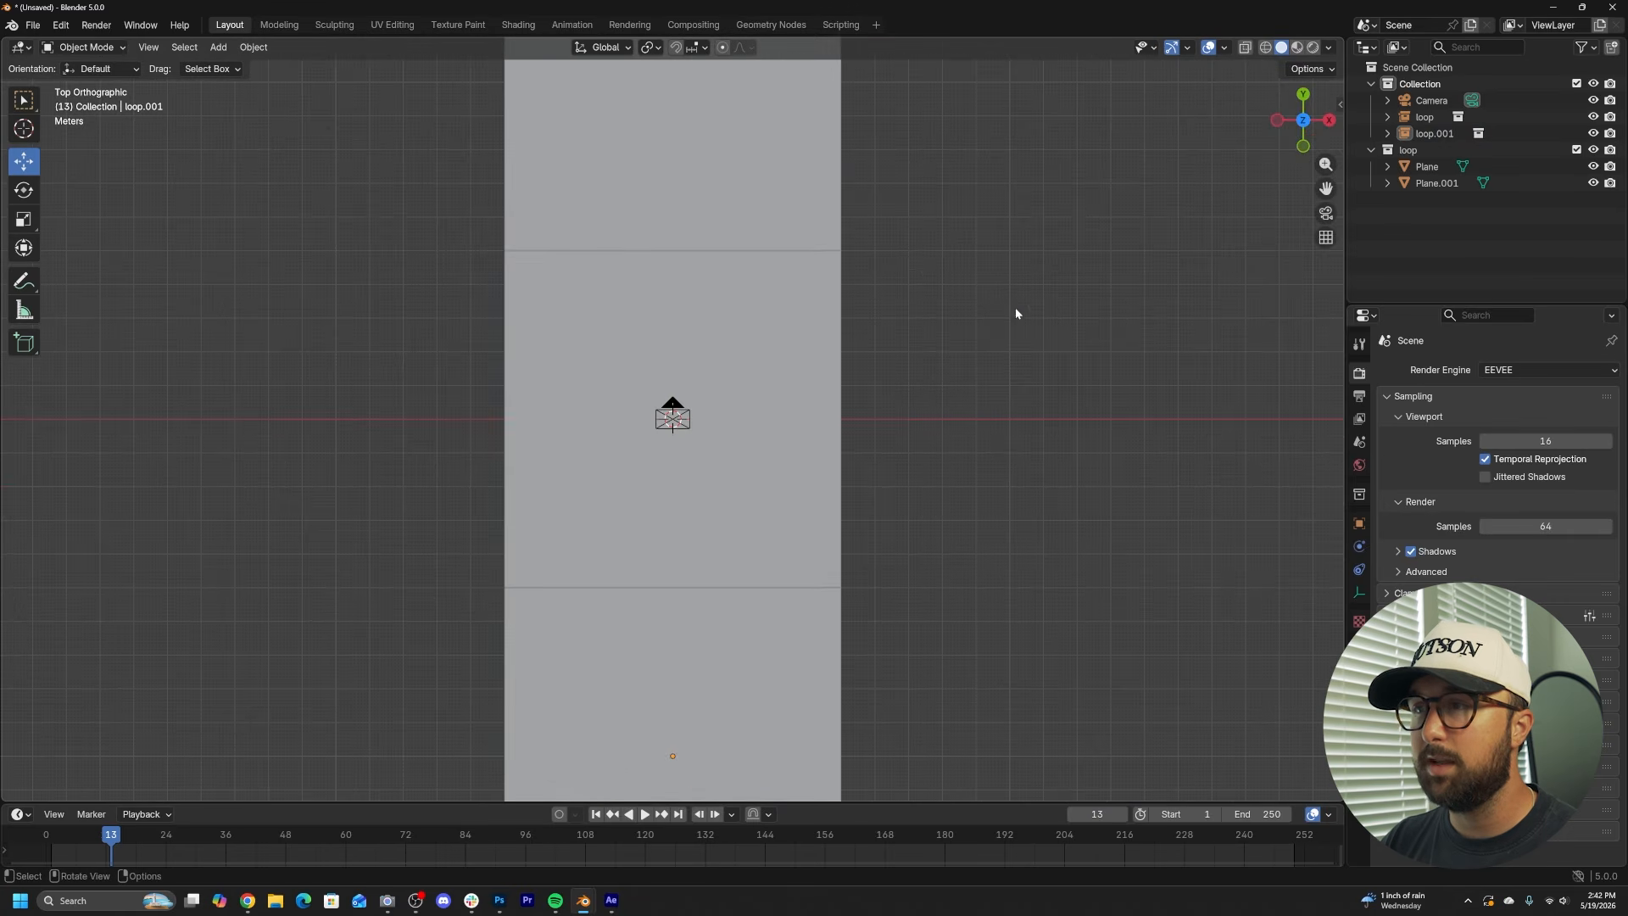
scroll(897, 424, "up", 3)
left_click(659, 391)
scroll(736, 363, "down", 2)
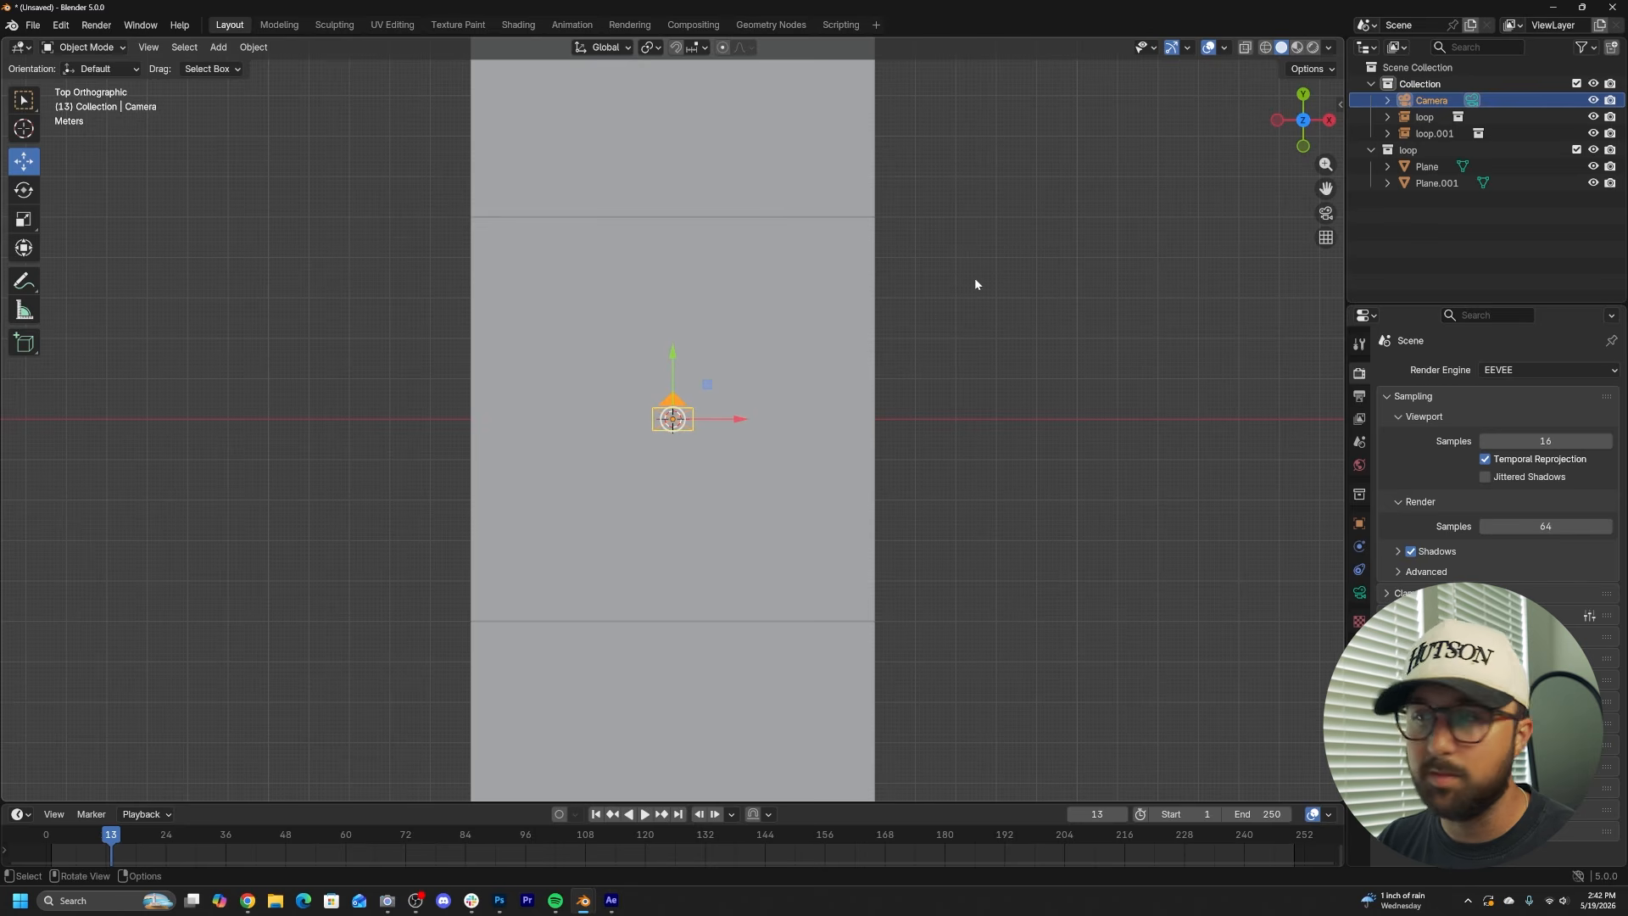
left_click(1360, 524)
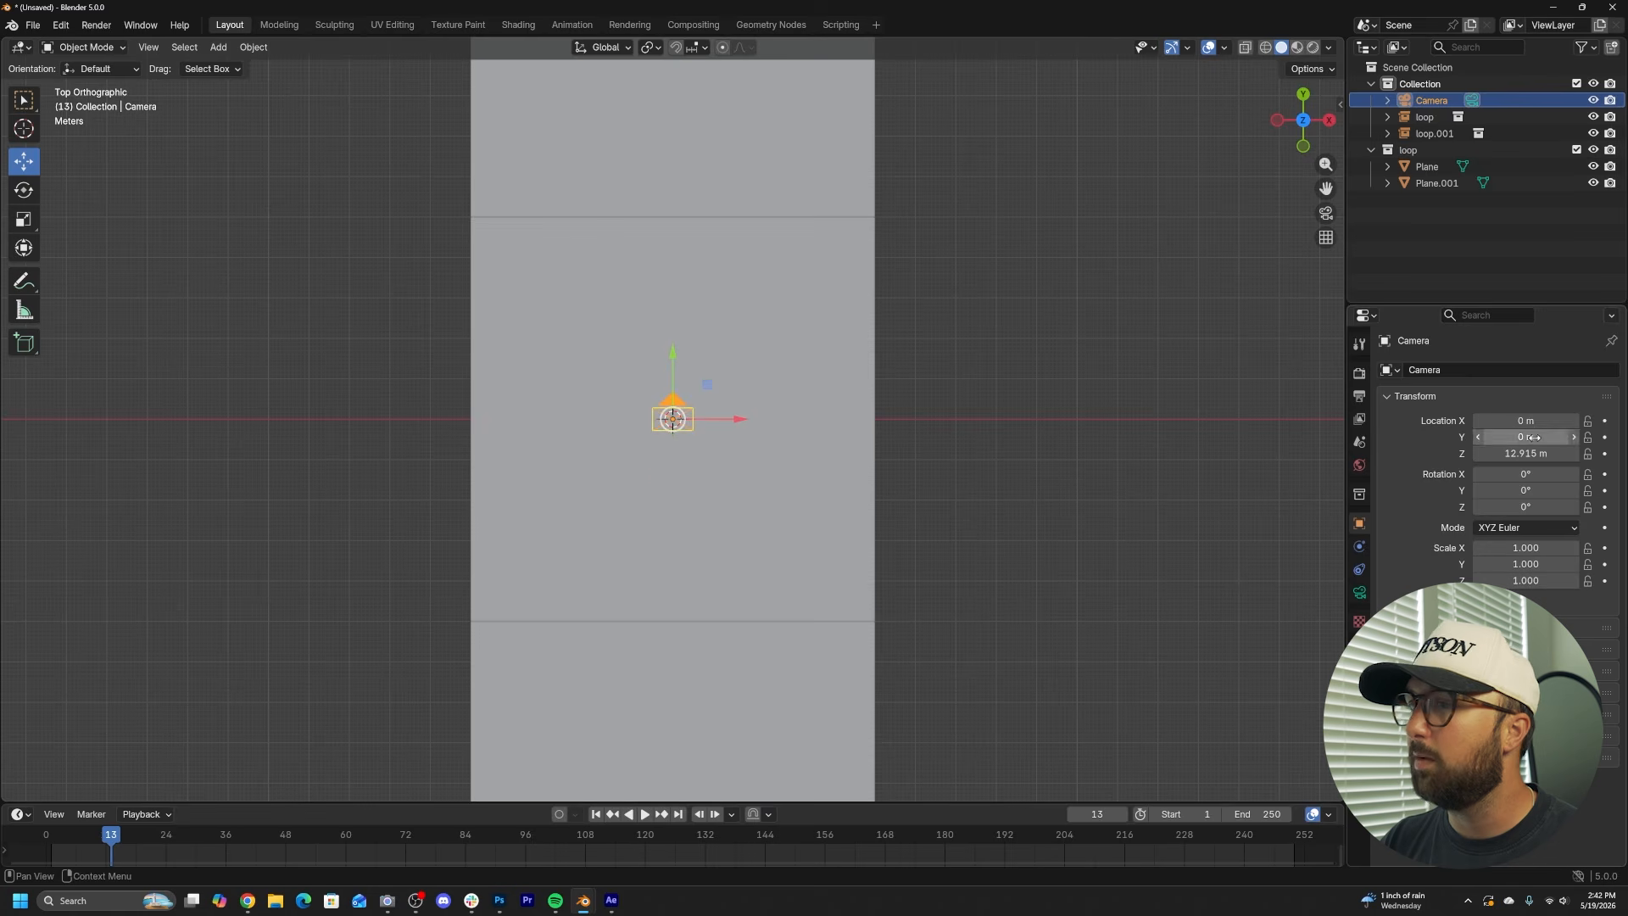
left_click_drag(1535, 437, 1536, 437)
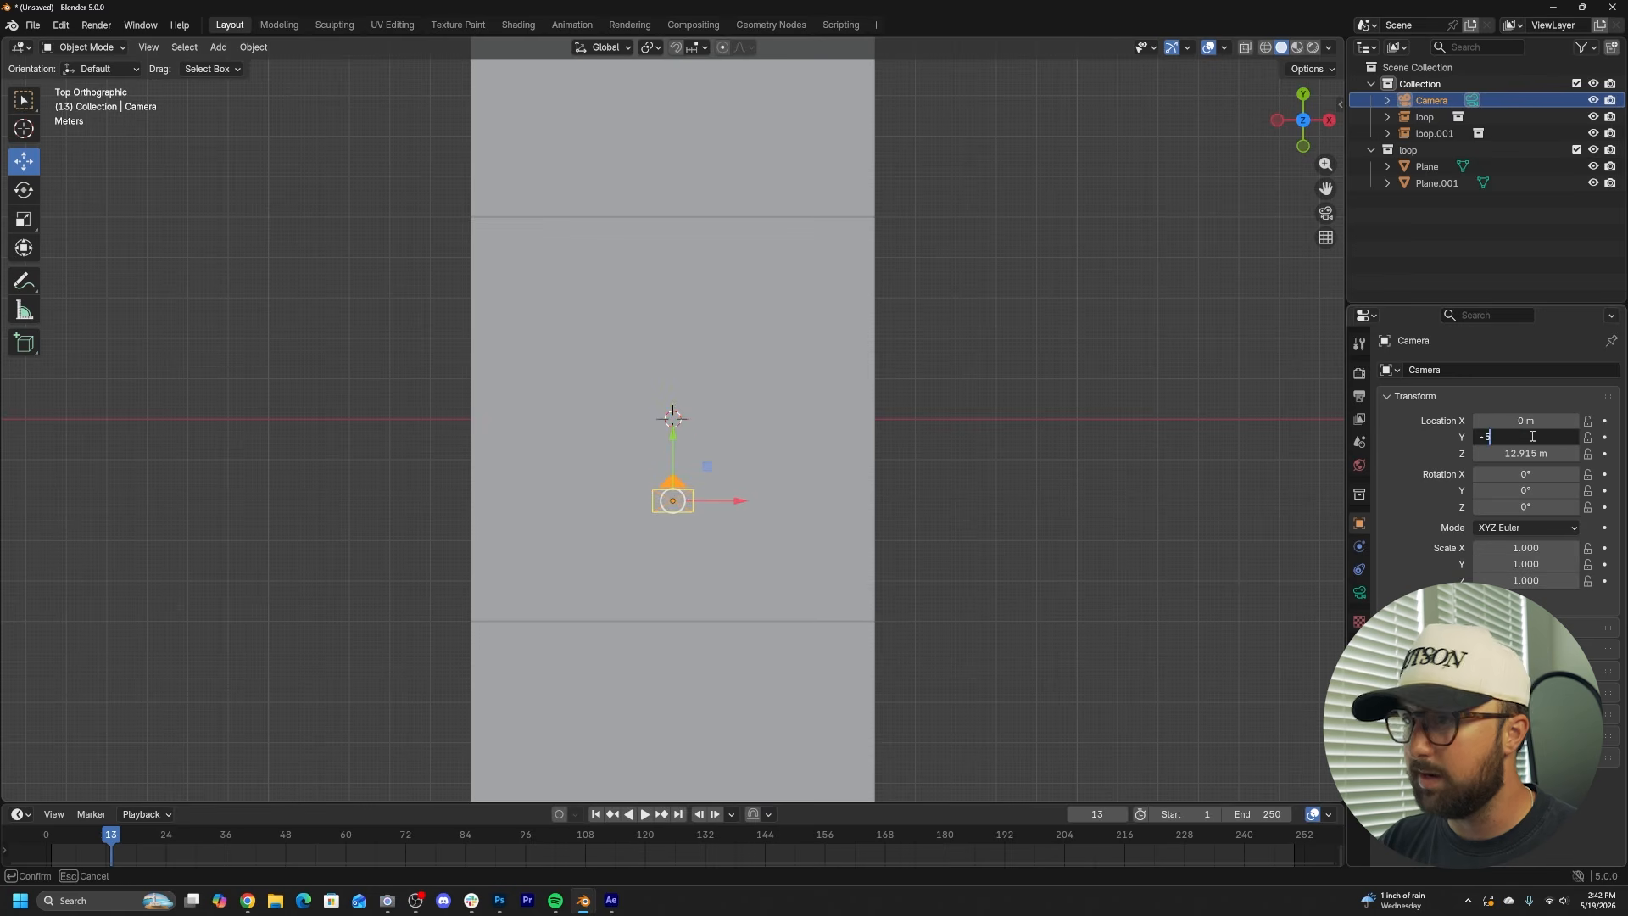
type("-5")
key("Return")
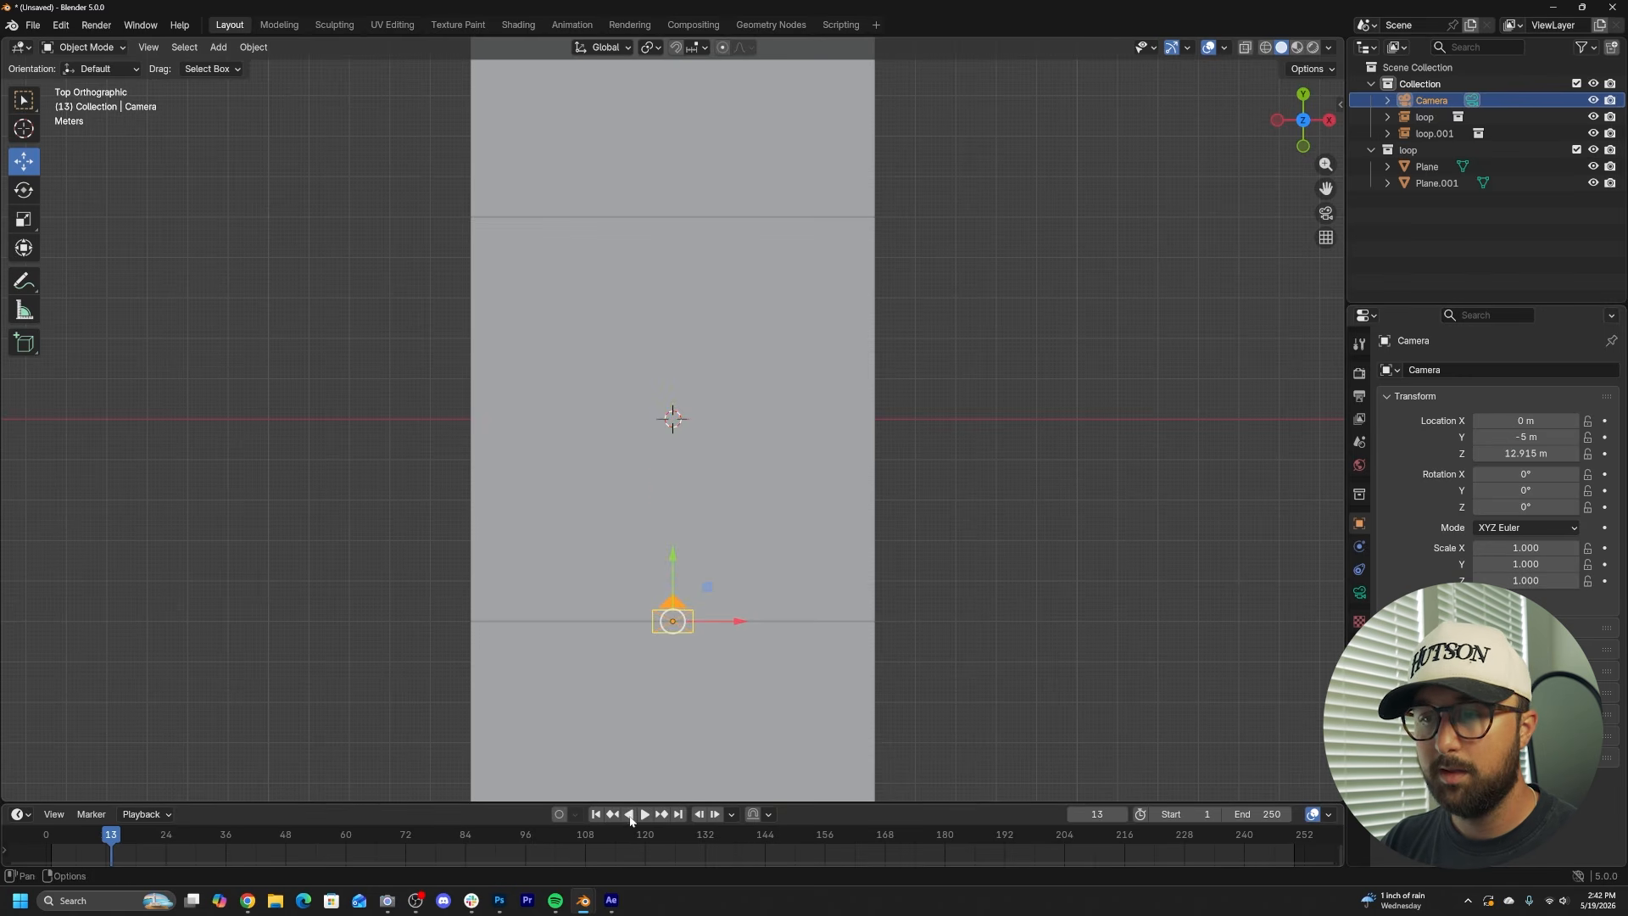
- Keyframe the camera's Location Y at -5 m on frame 0 and at 5 m on frame 250
left_click(596, 814)
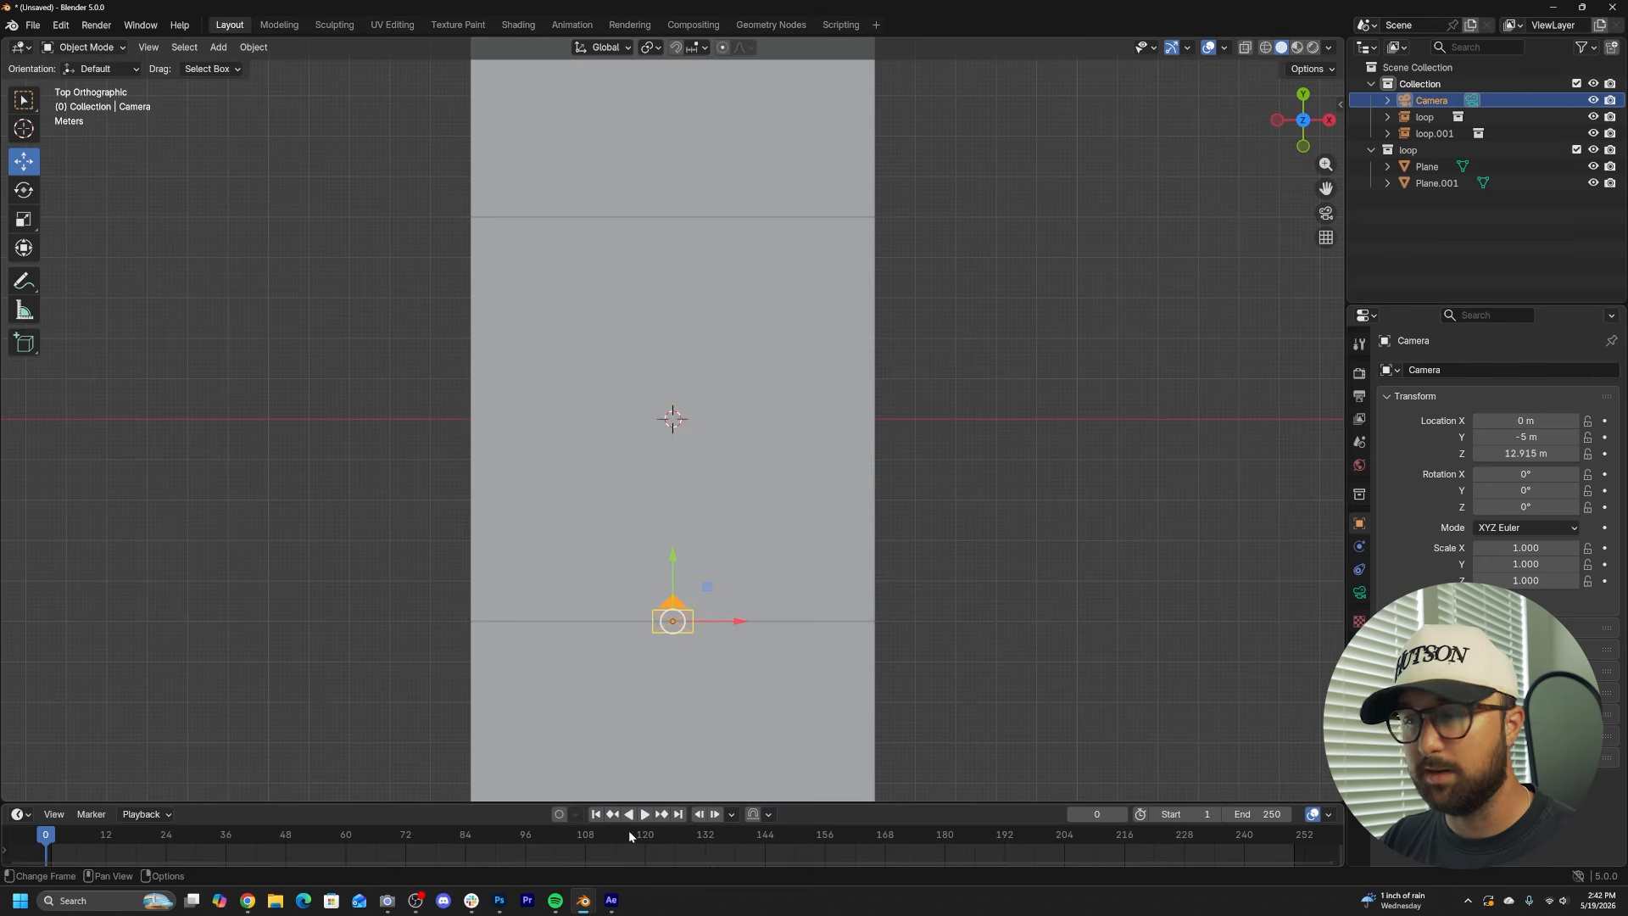
left_click(1605, 438)
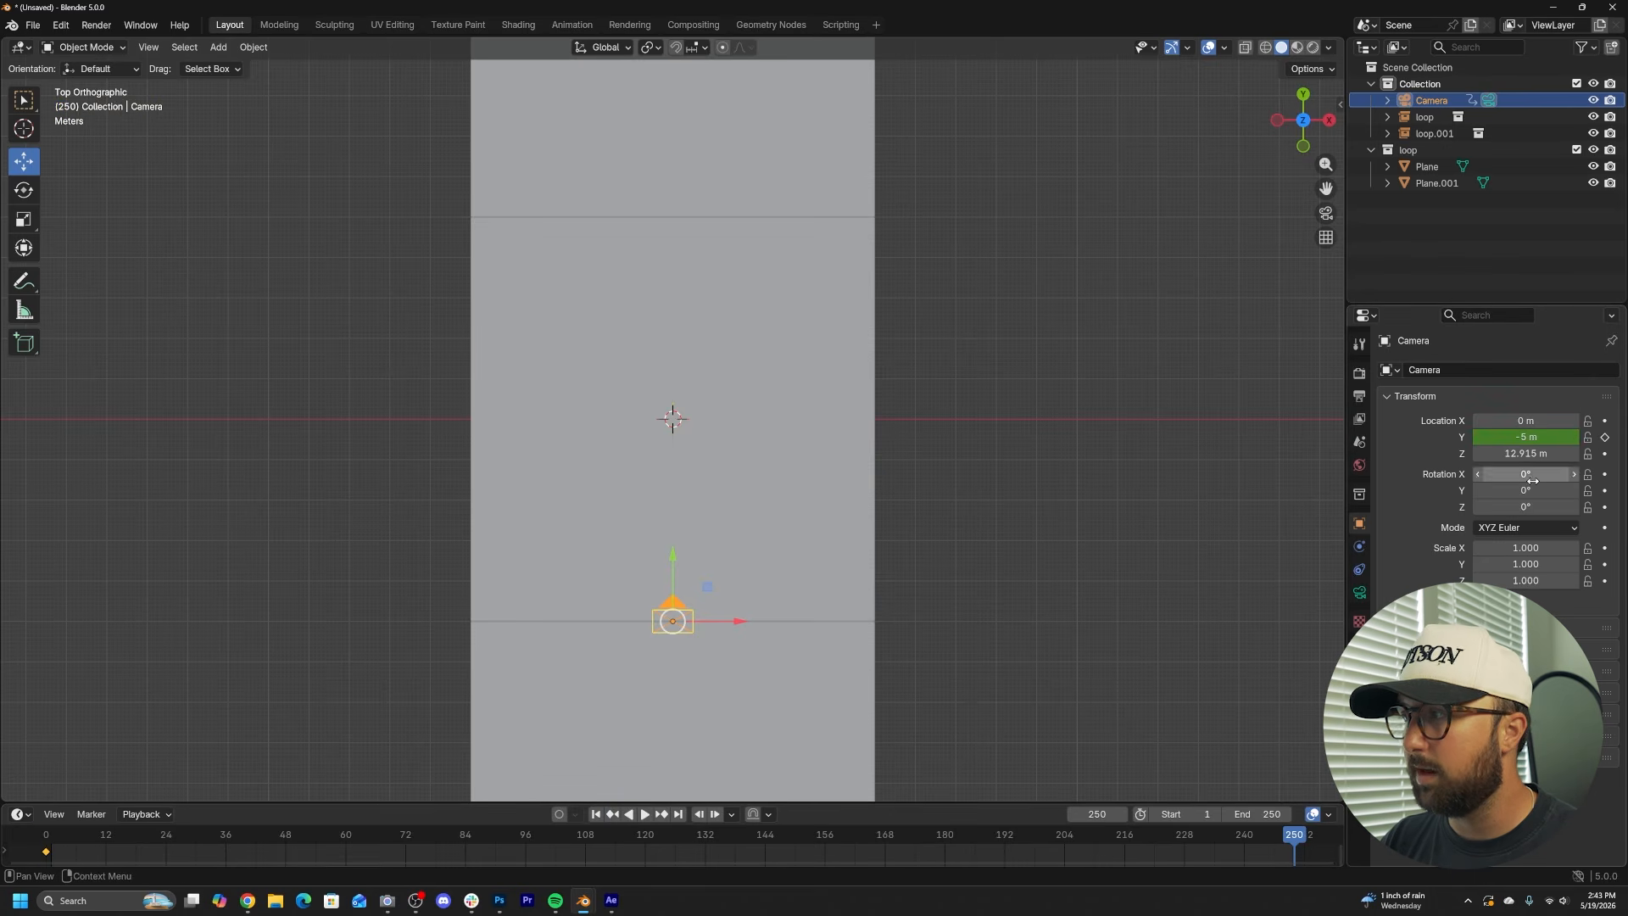
type("5")
key("Return")
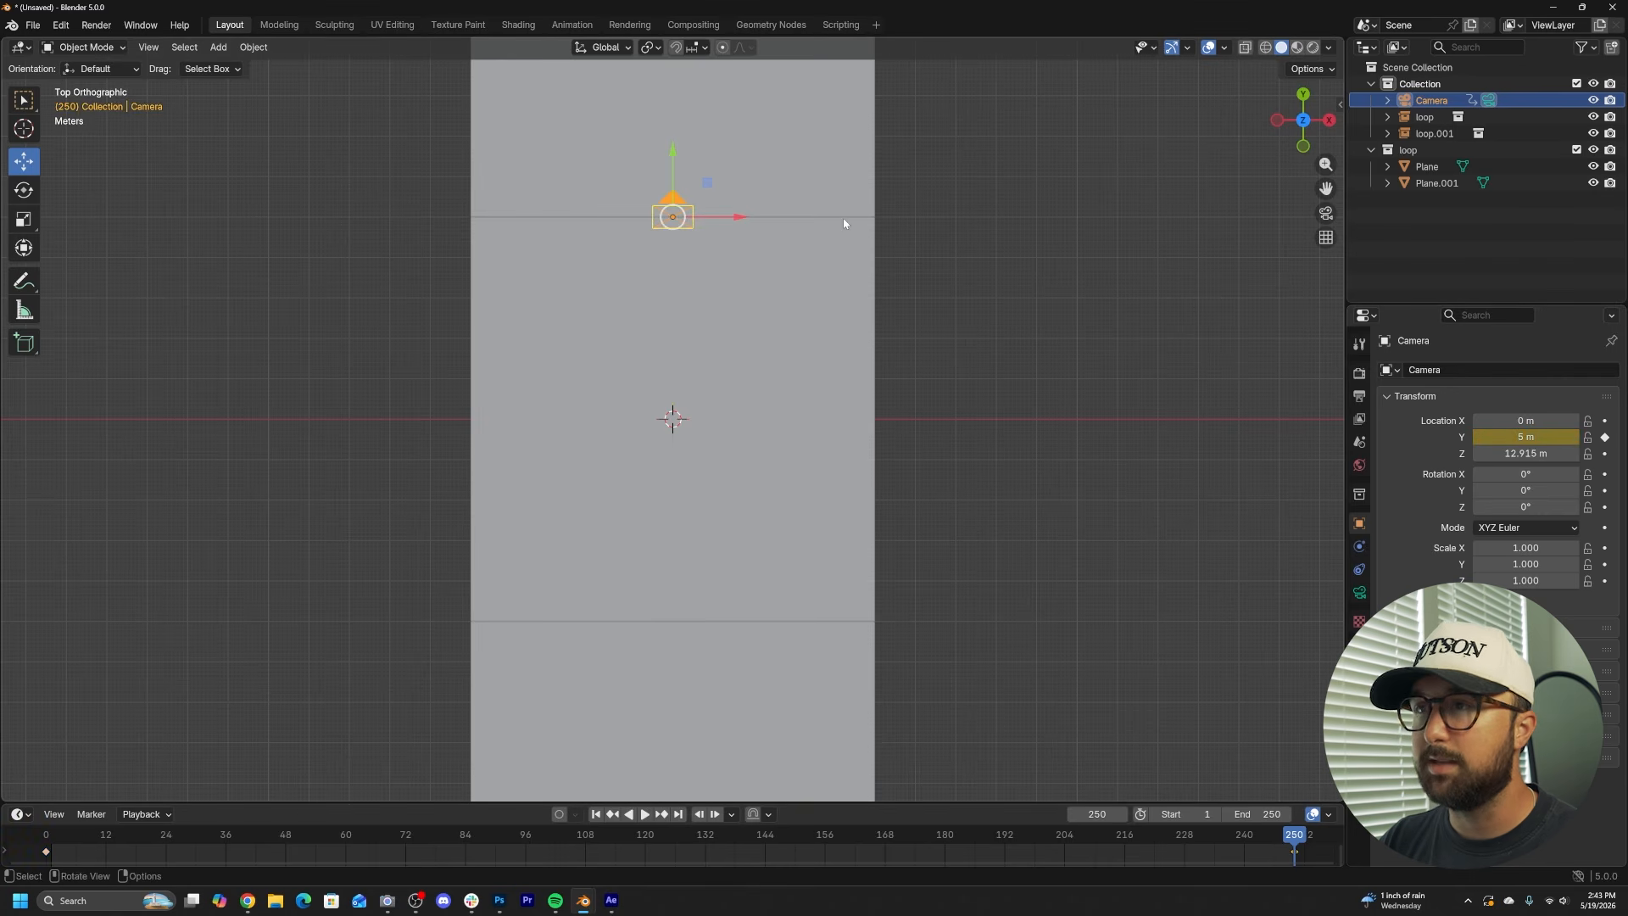
- Show the camera view in rendered shading and play the camera animation to frame 37
key("KP_0")
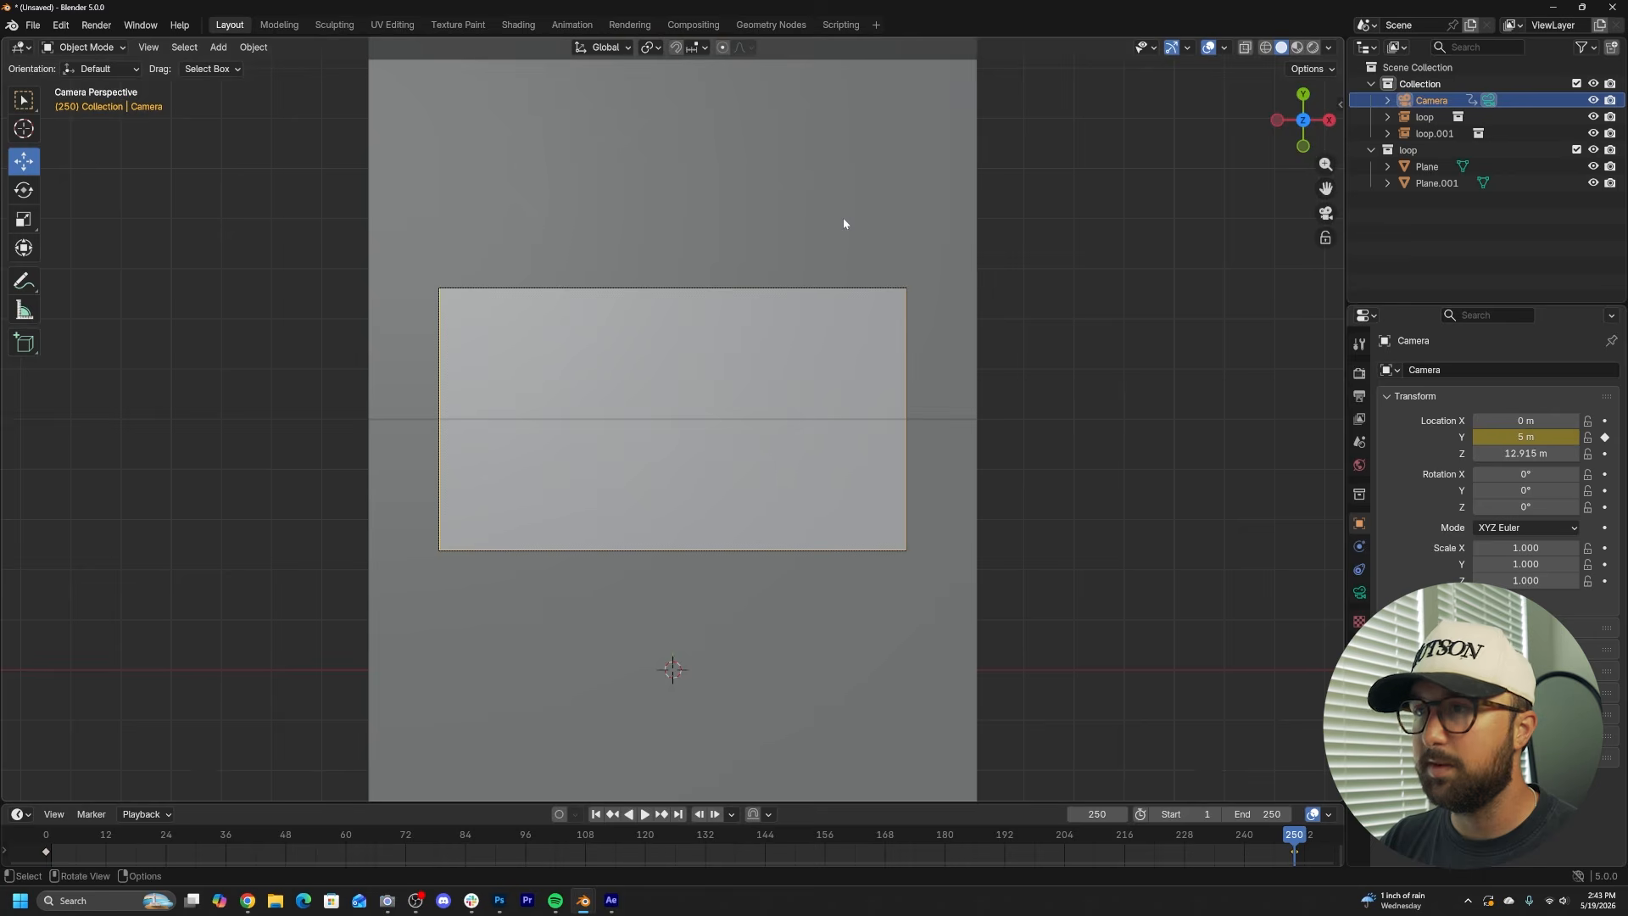
left_click(1315, 47)
key("Home")
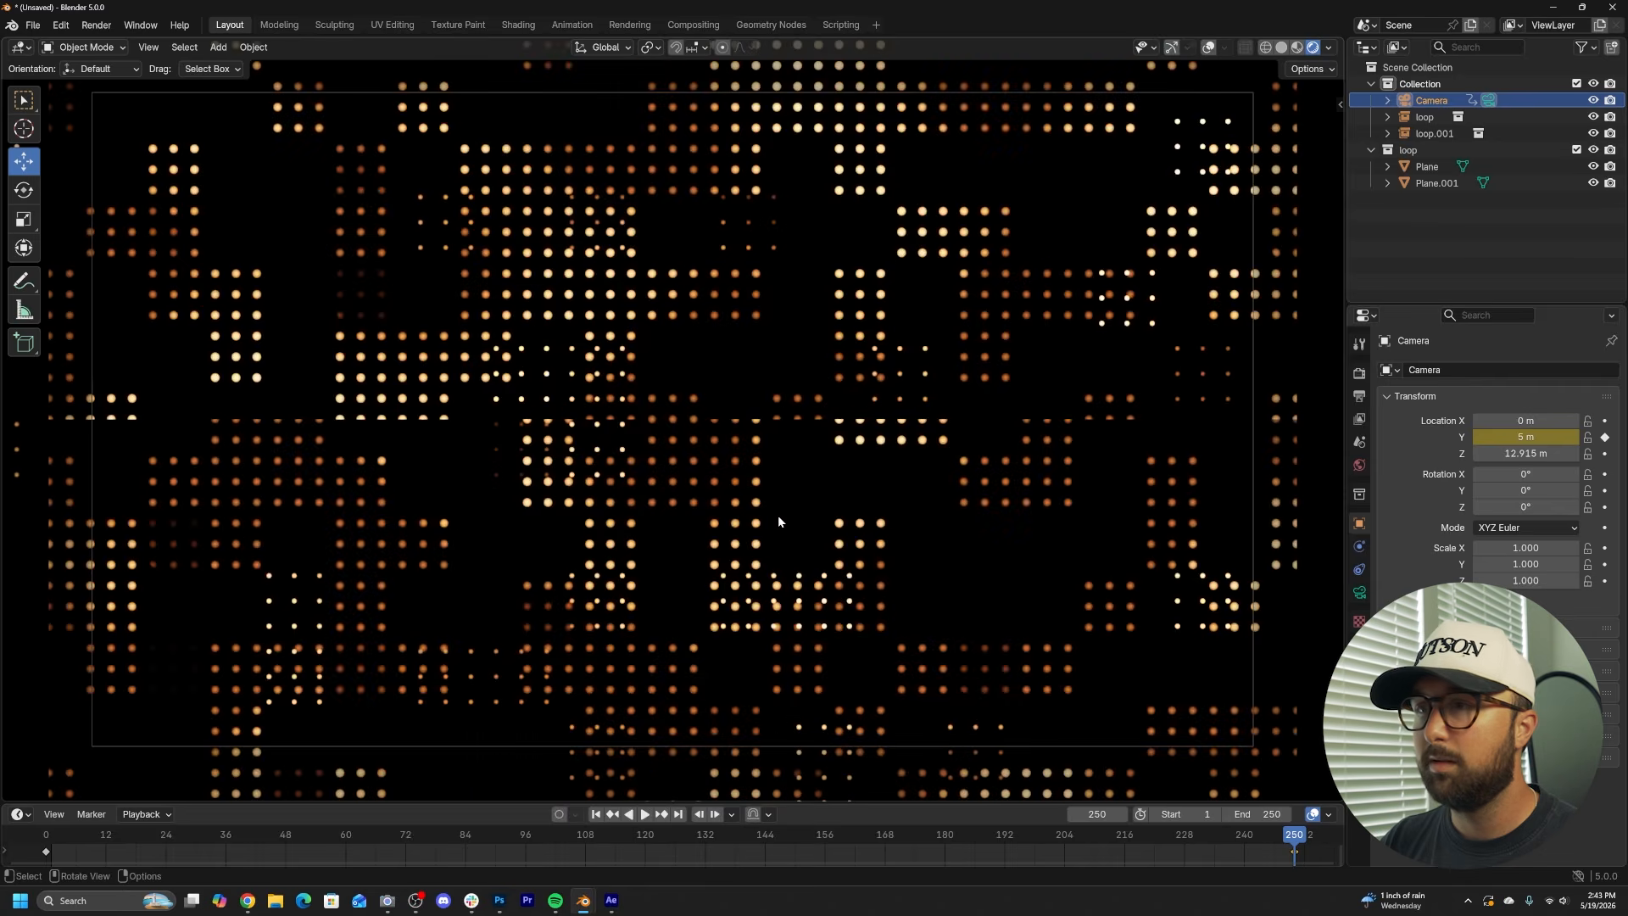
key("space")
key("space")
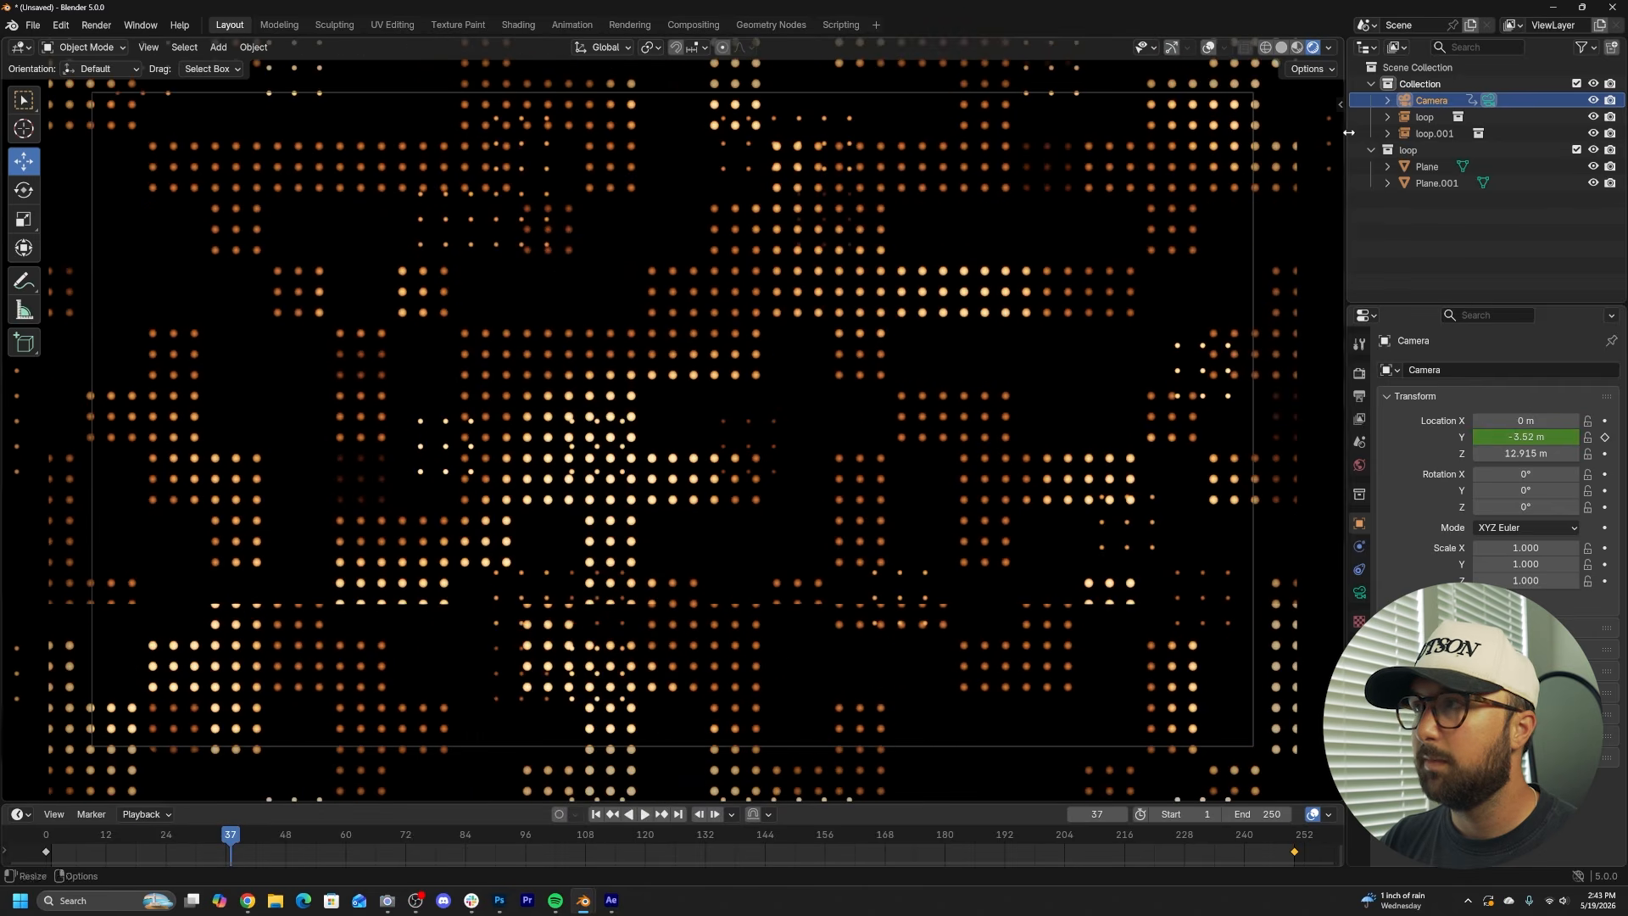
- Enable the compositor effects in the viewport and play the animation on to frame 113
left_click(1330, 47)
left_click(1390, 290)
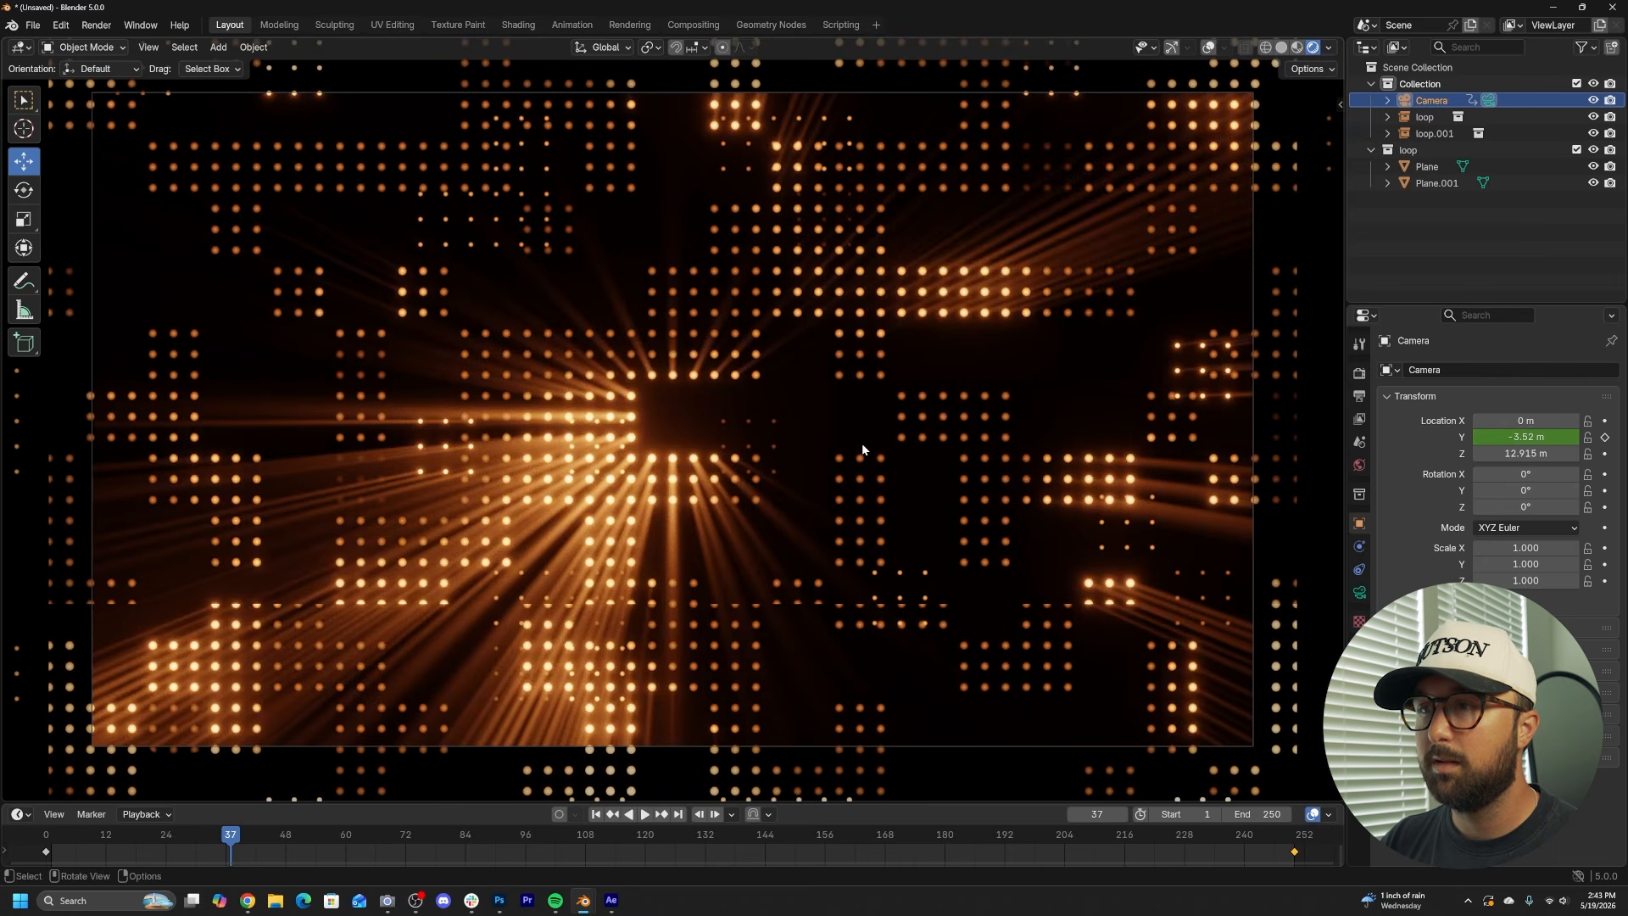
key("space")
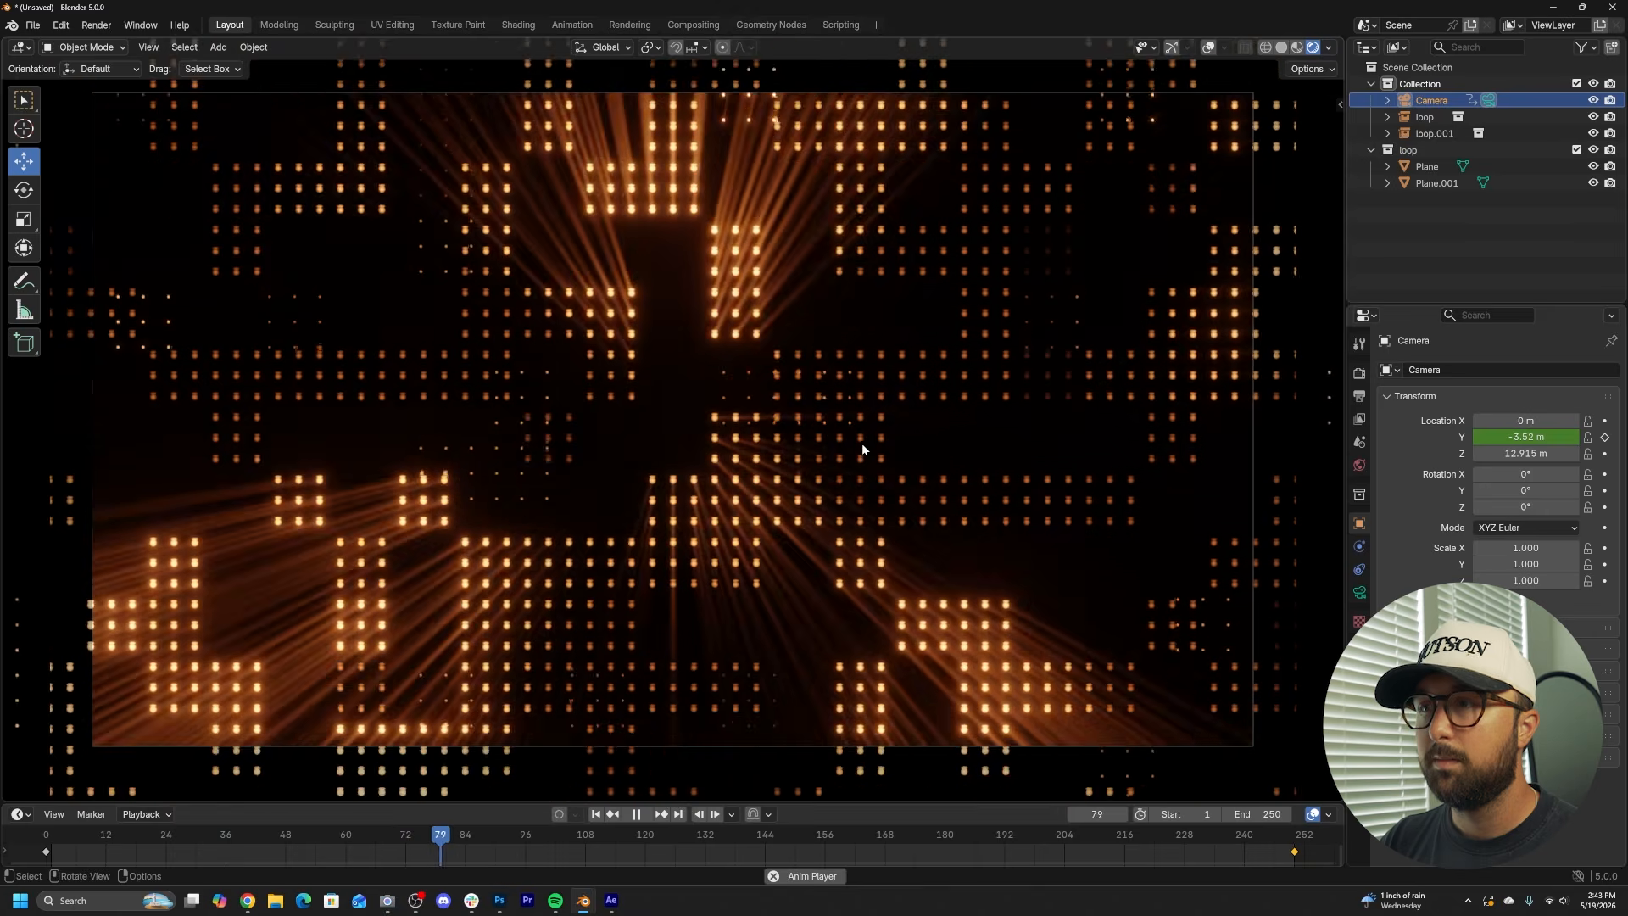
key("space")
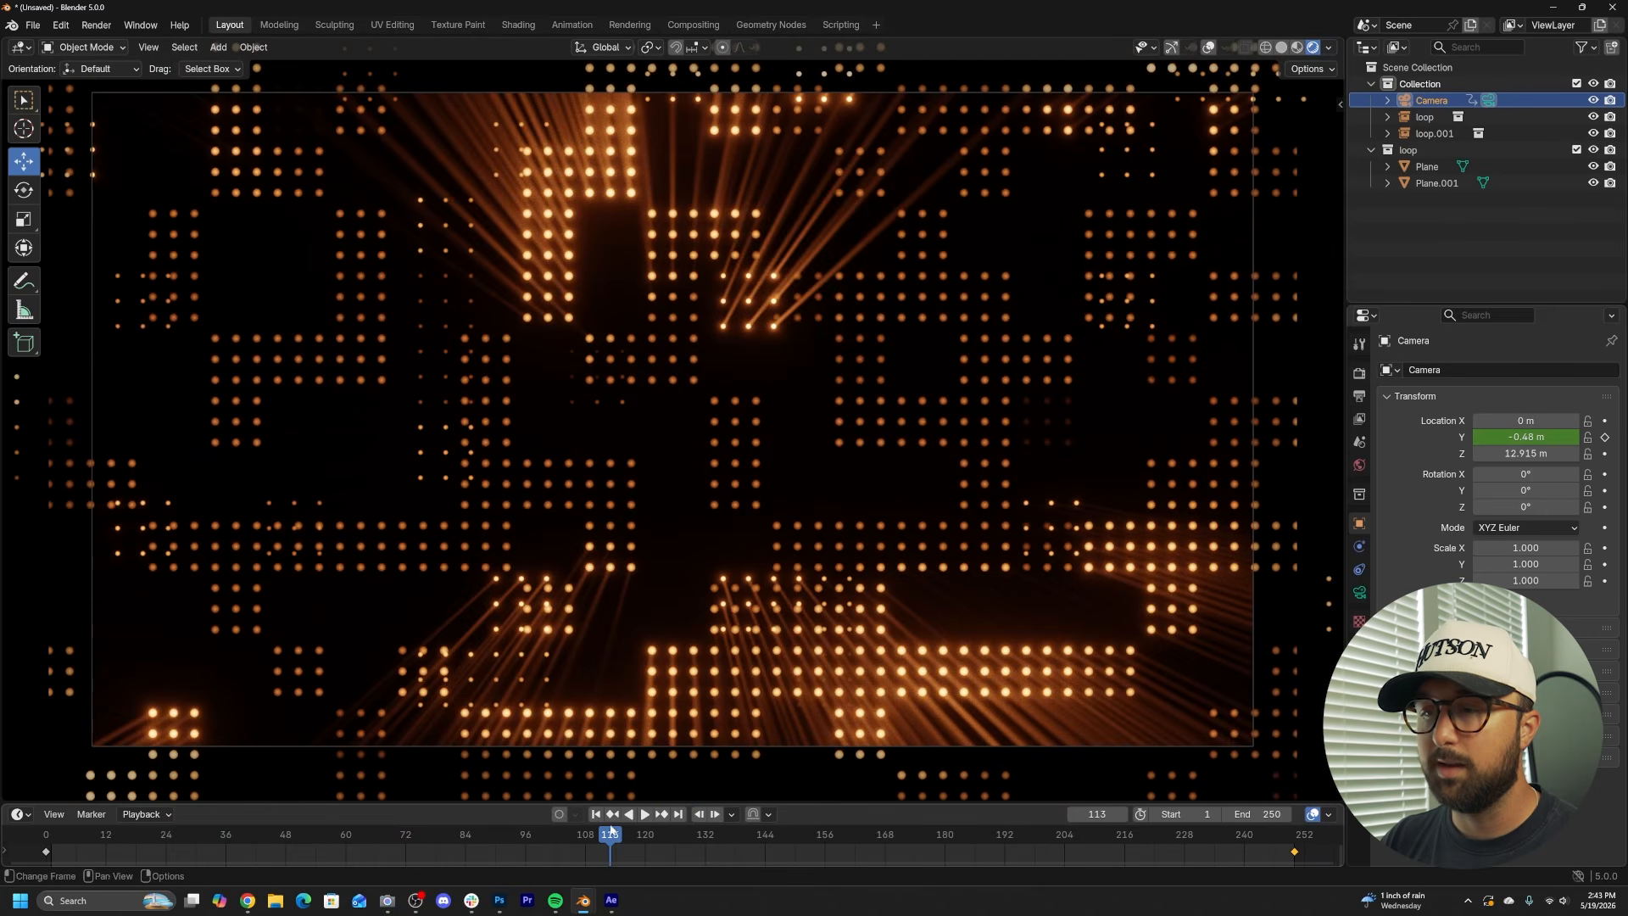
- Return to the first frame and examine the seam between the tiled planes up close
left_click(596, 814)
scroll(681, 568, "up", 5)
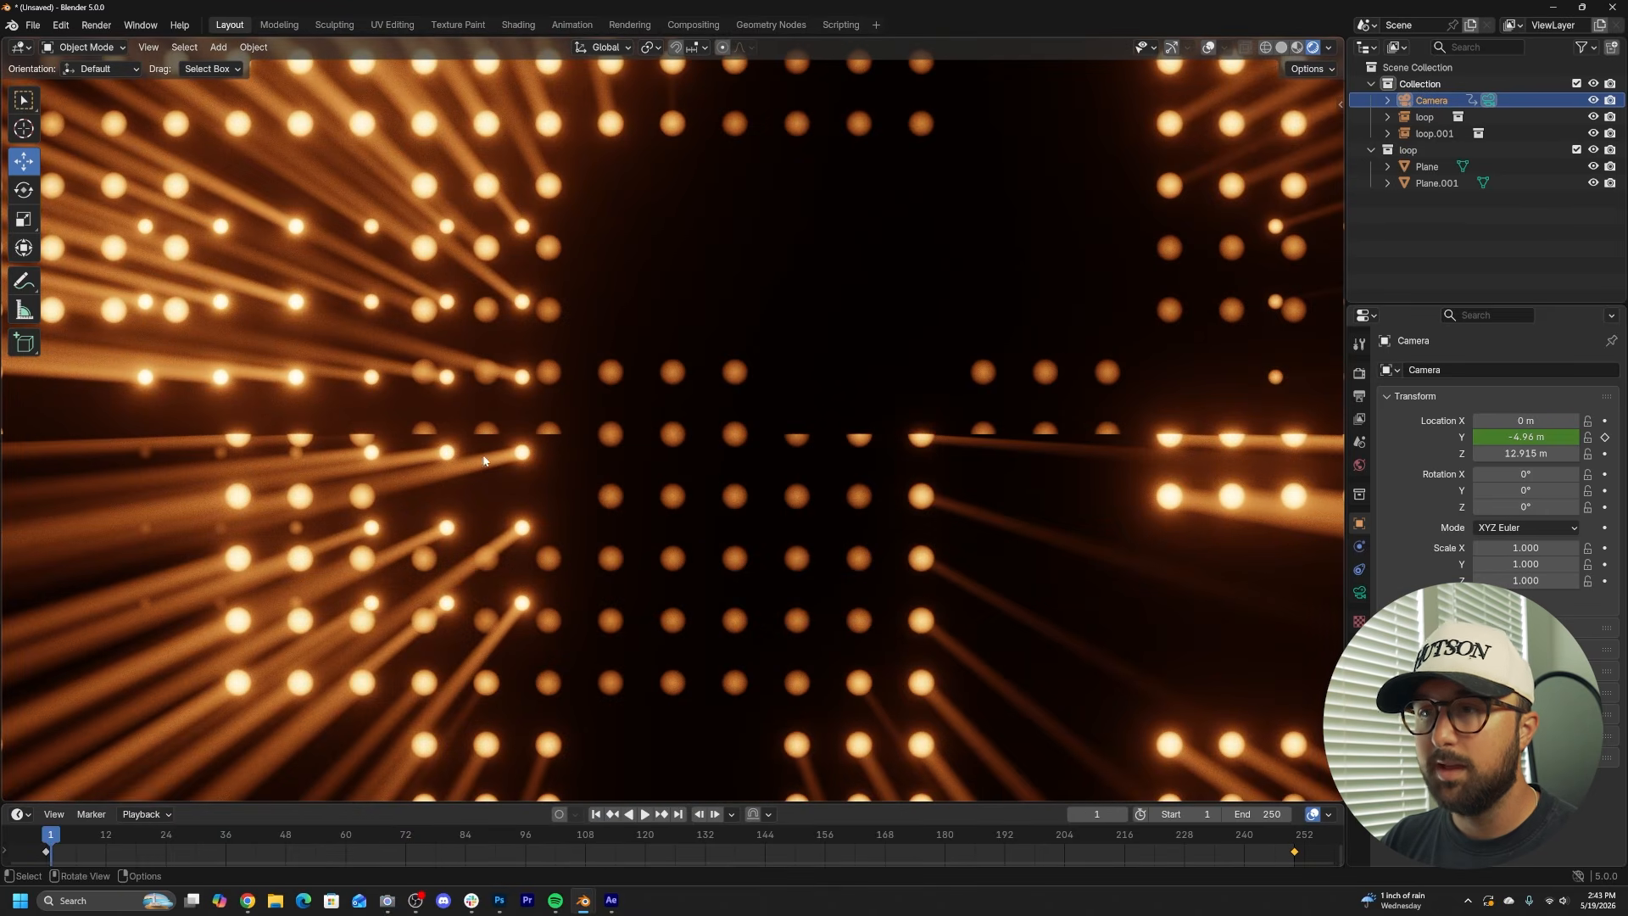
scroll(500, 437, "up", 3)
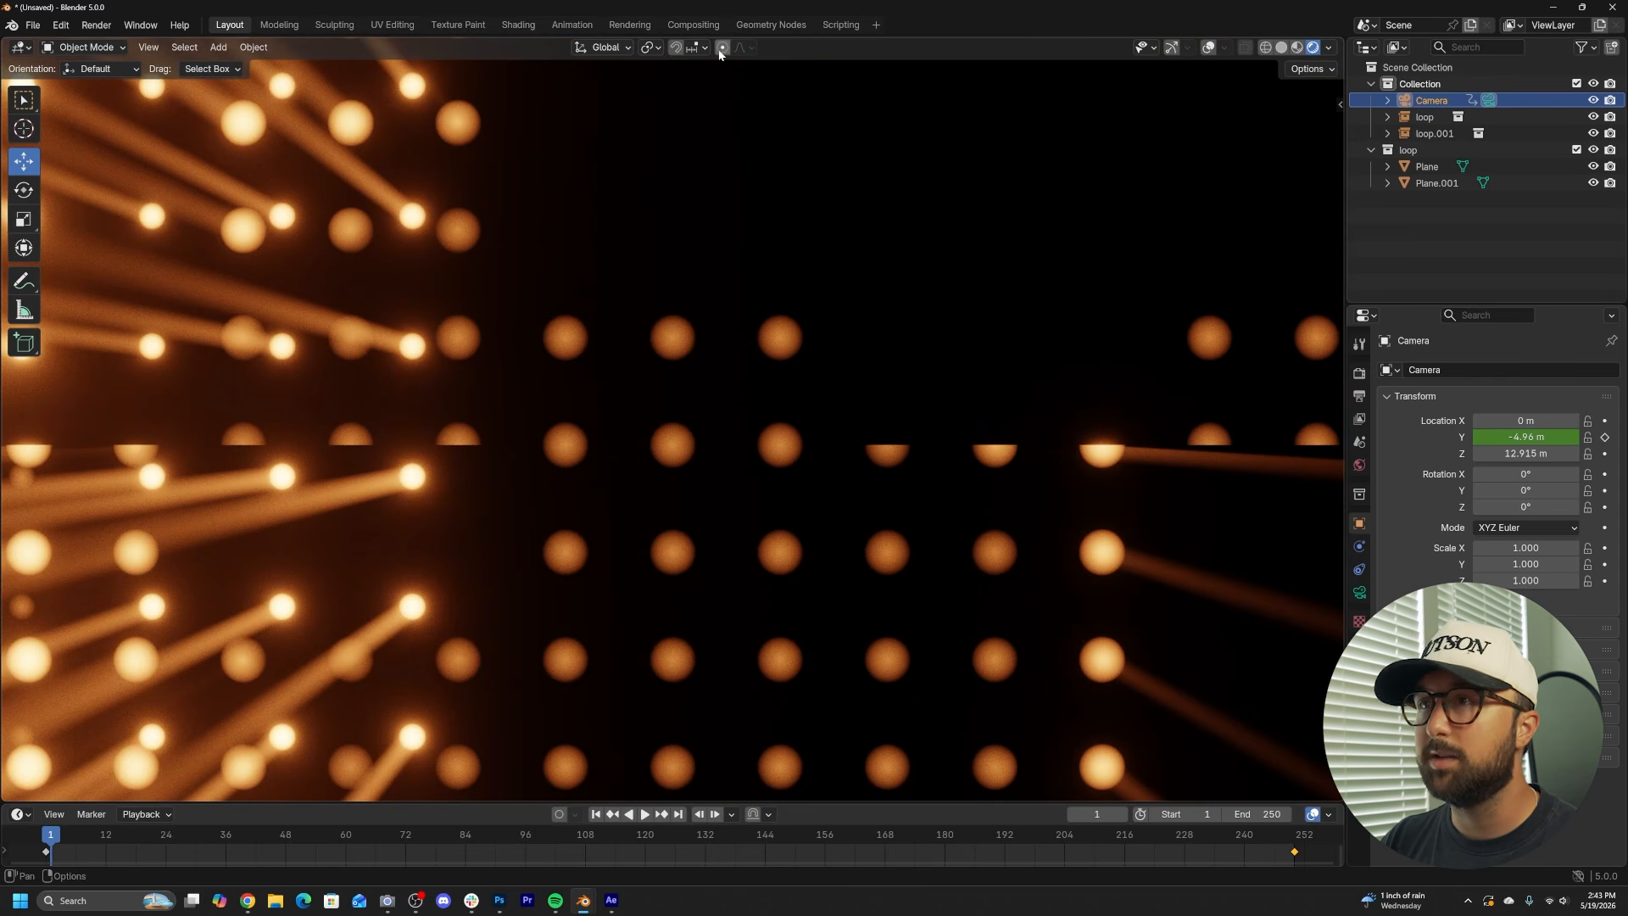
- In the Shading workspace, set the Mapping node's Location Y to 0.1 m in the original Plane's material
left_click(518, 25)
key("KP_0")
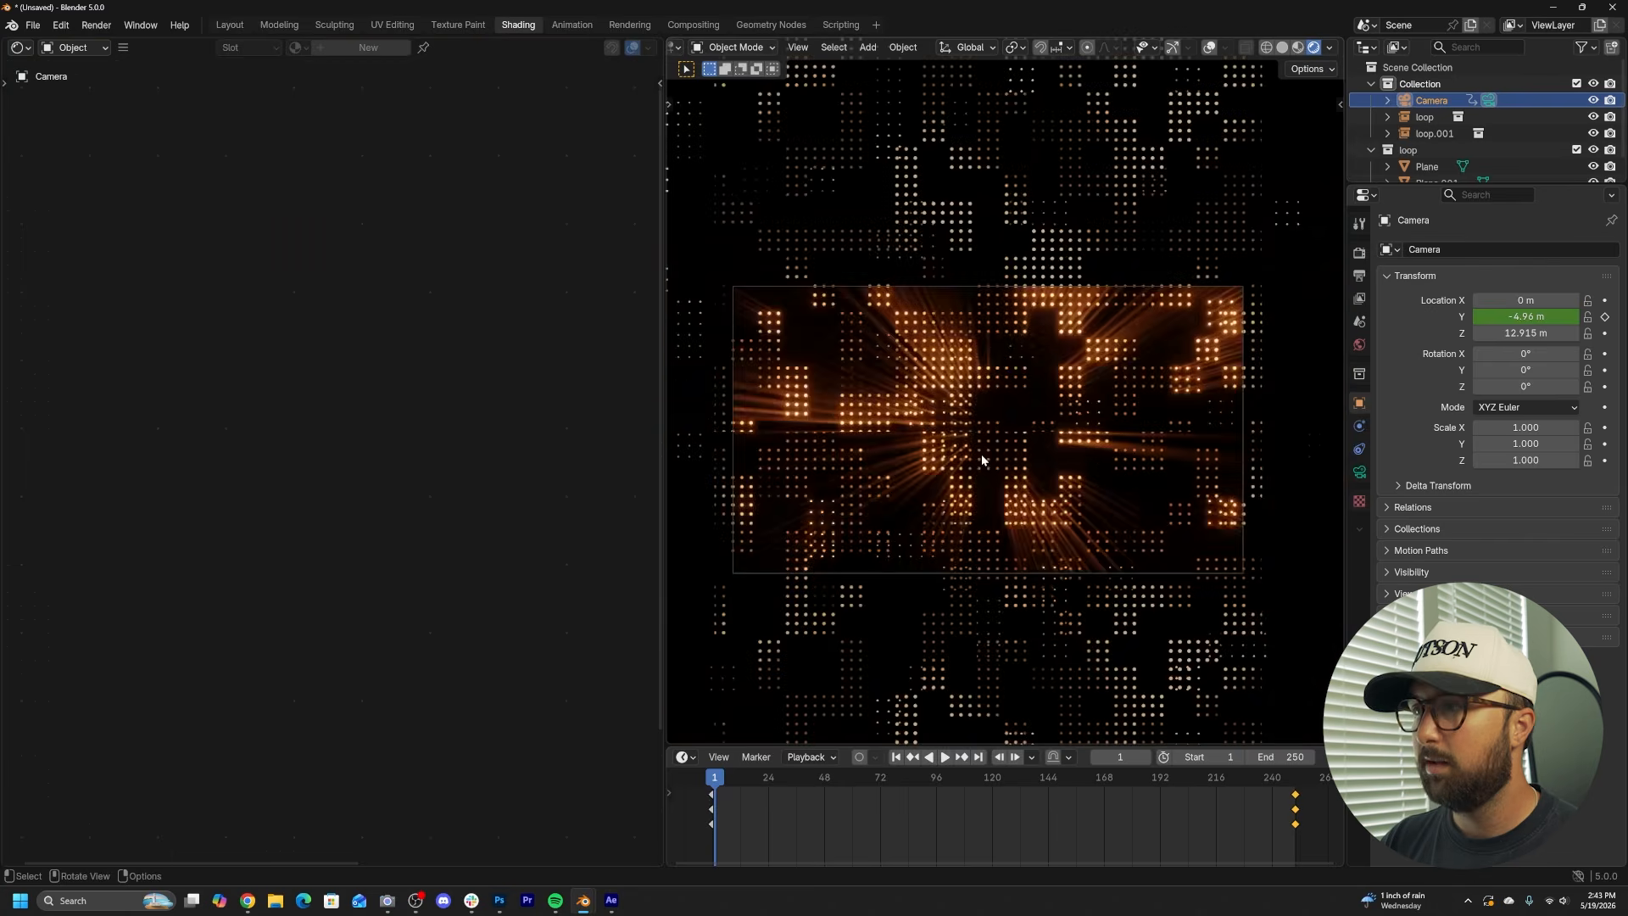
scroll(1039, 541, "up", 3)
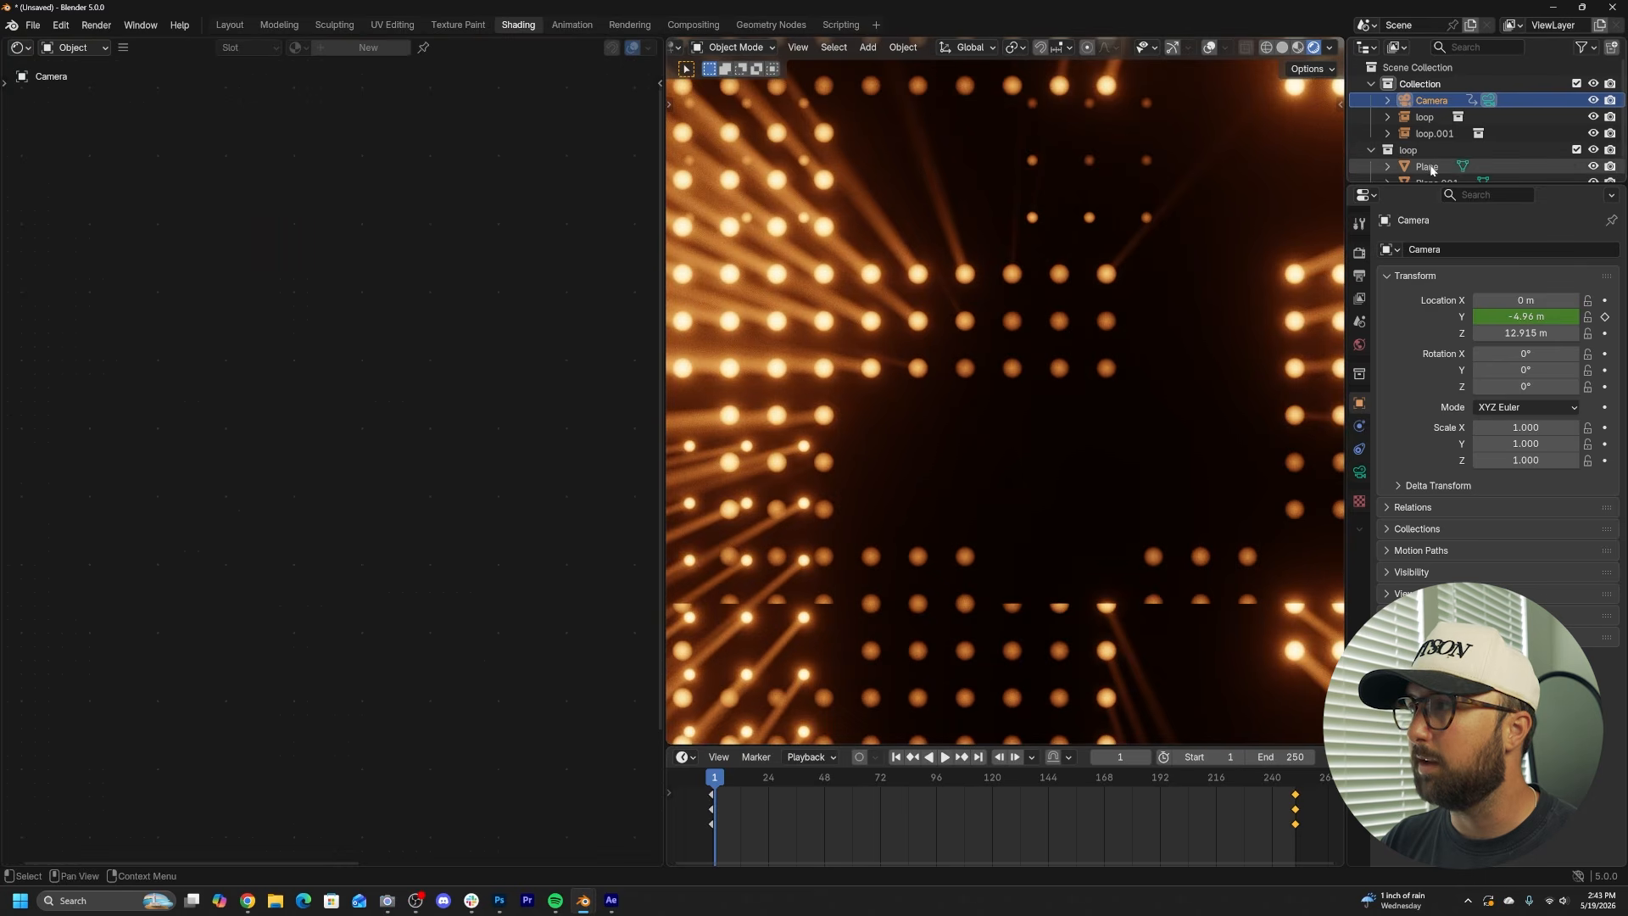
left_click(1427, 166)
scroll(1431, 169, "down", 1)
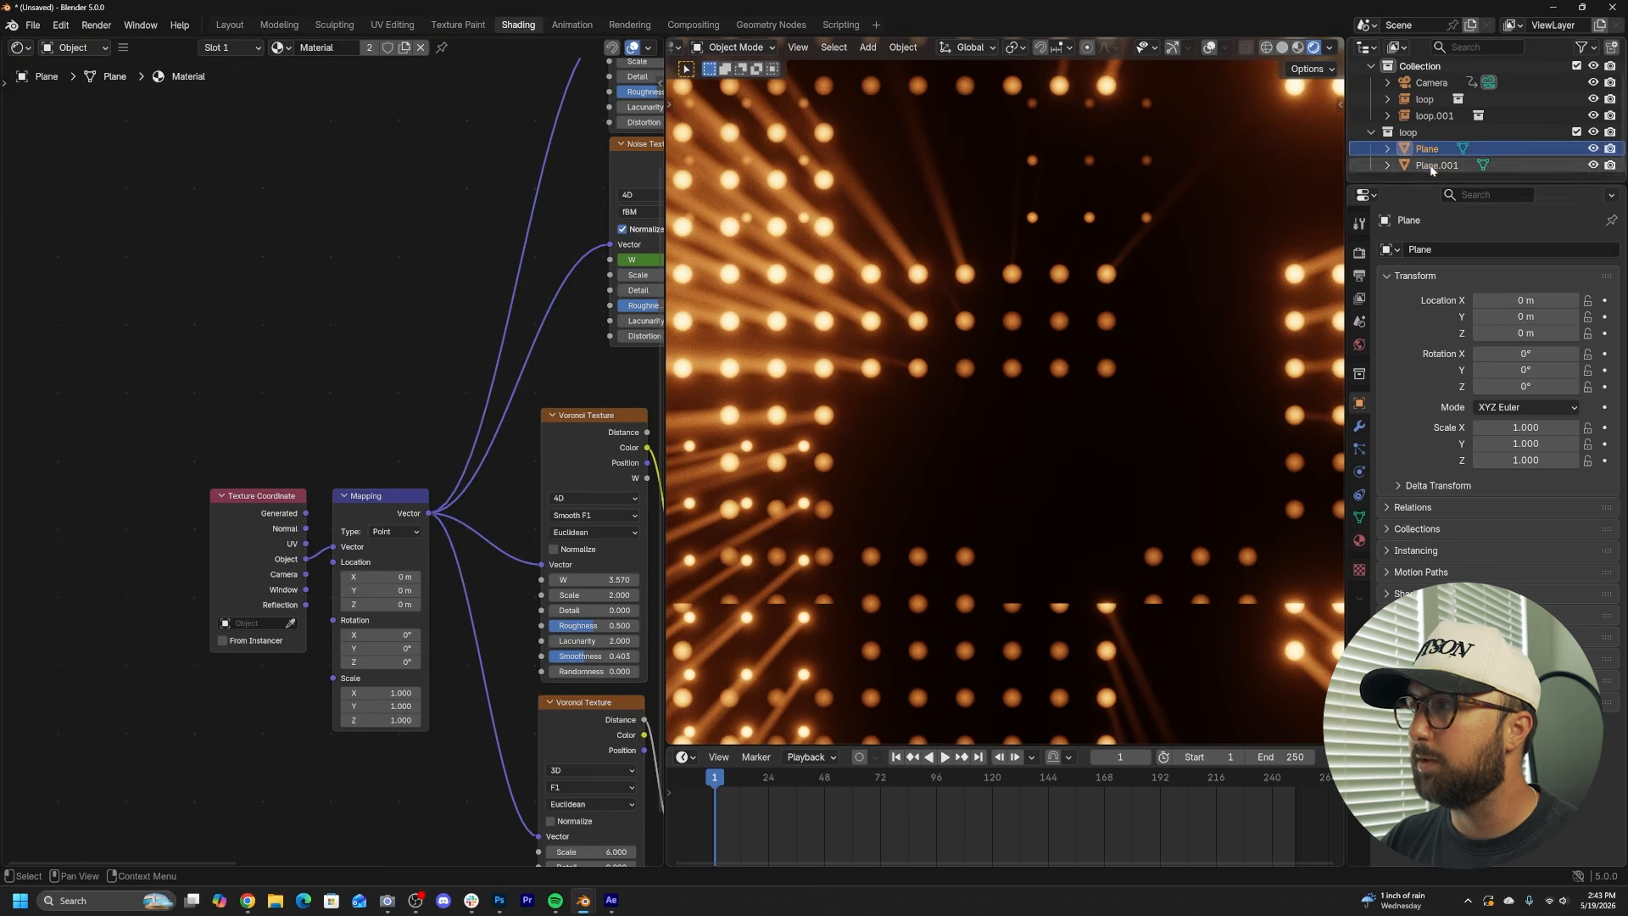
scroll(331, 470, "up", 2)
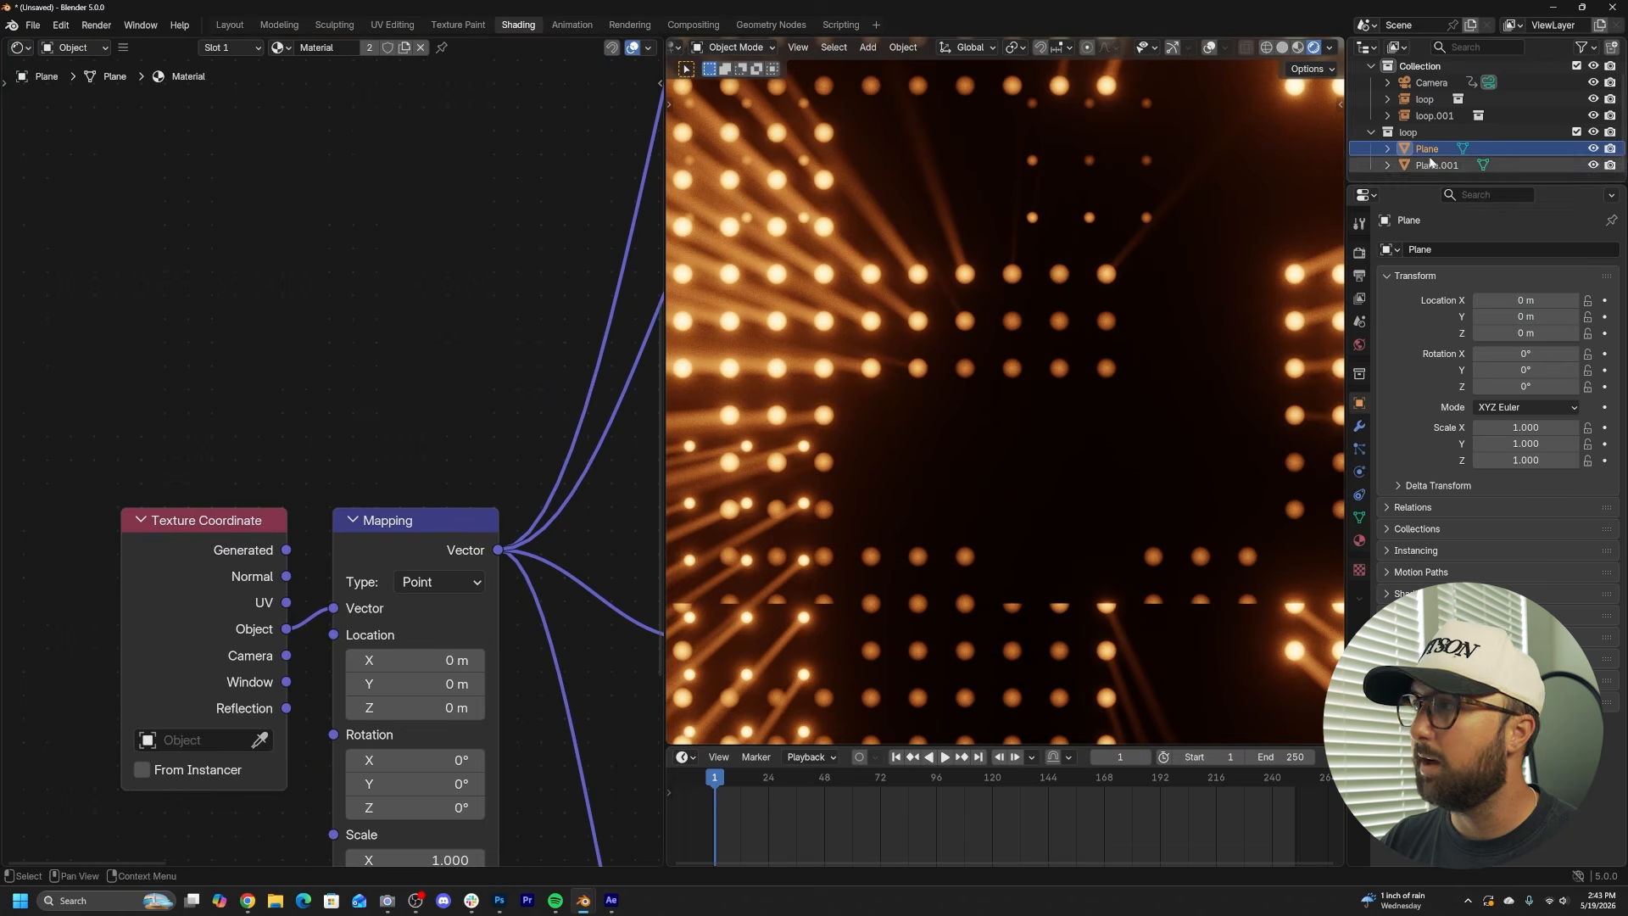
scroll(406, 763, "up", 2)
left_click_drag(423, 587, 470, 624)
key("ctrl+z")
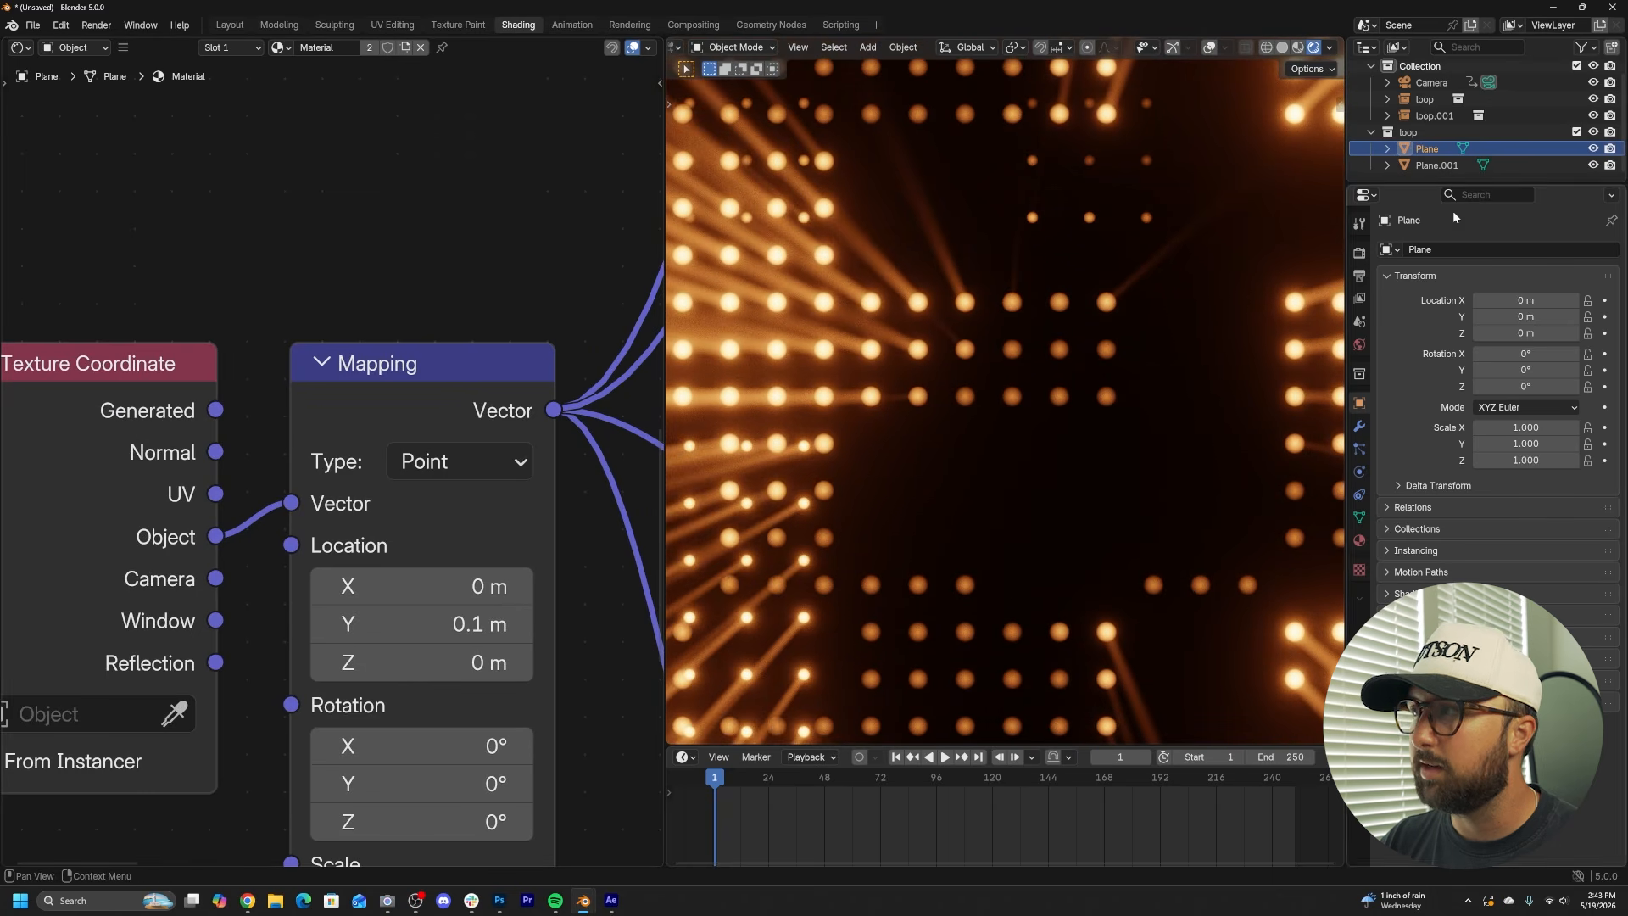
- Select the raised plane, play the animation to frame 10, and examine its dots and material nodes
left_click(1433, 166)
scroll(976, 490, "down", 5)
key("space")
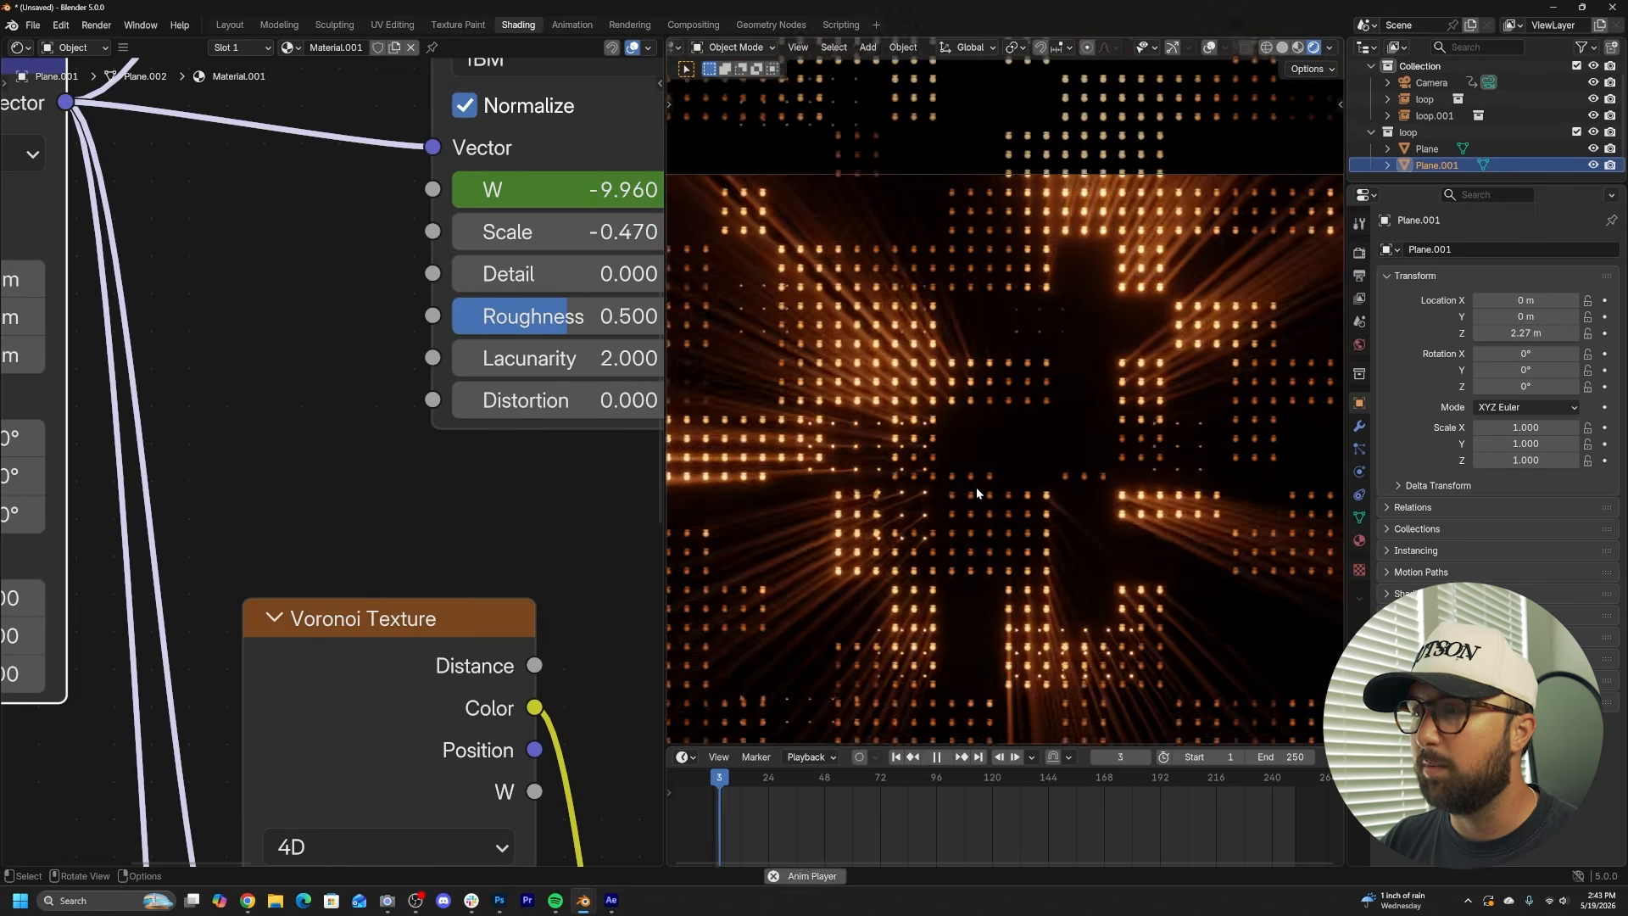
key("space")
scroll(984, 599, "up", 4)
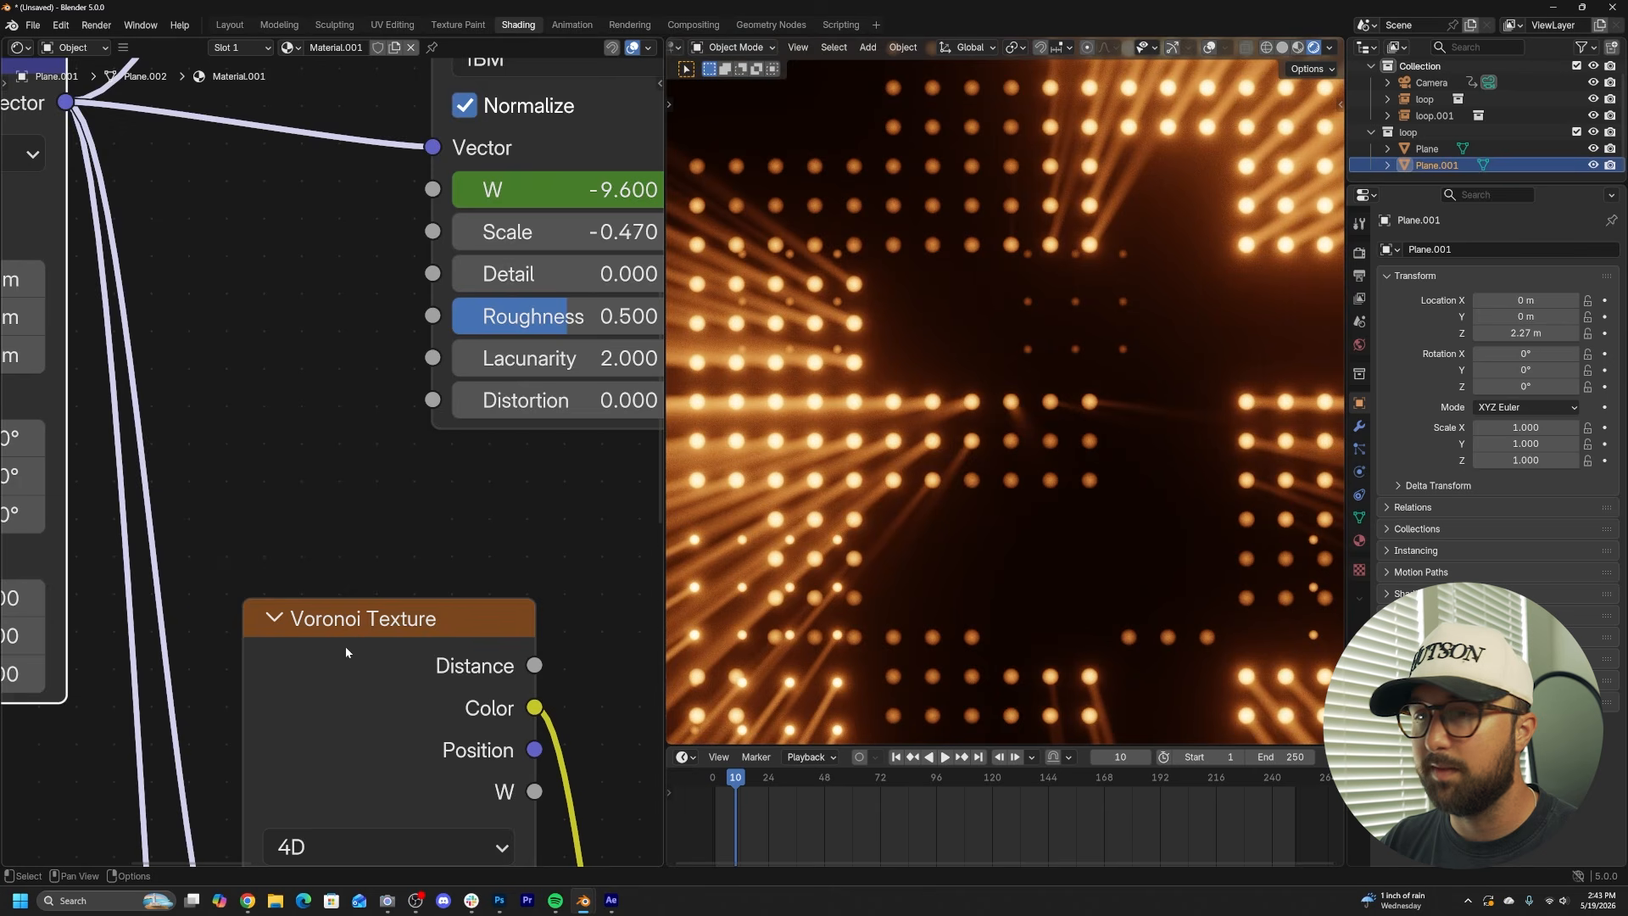
scroll(346, 651, "down", 4)
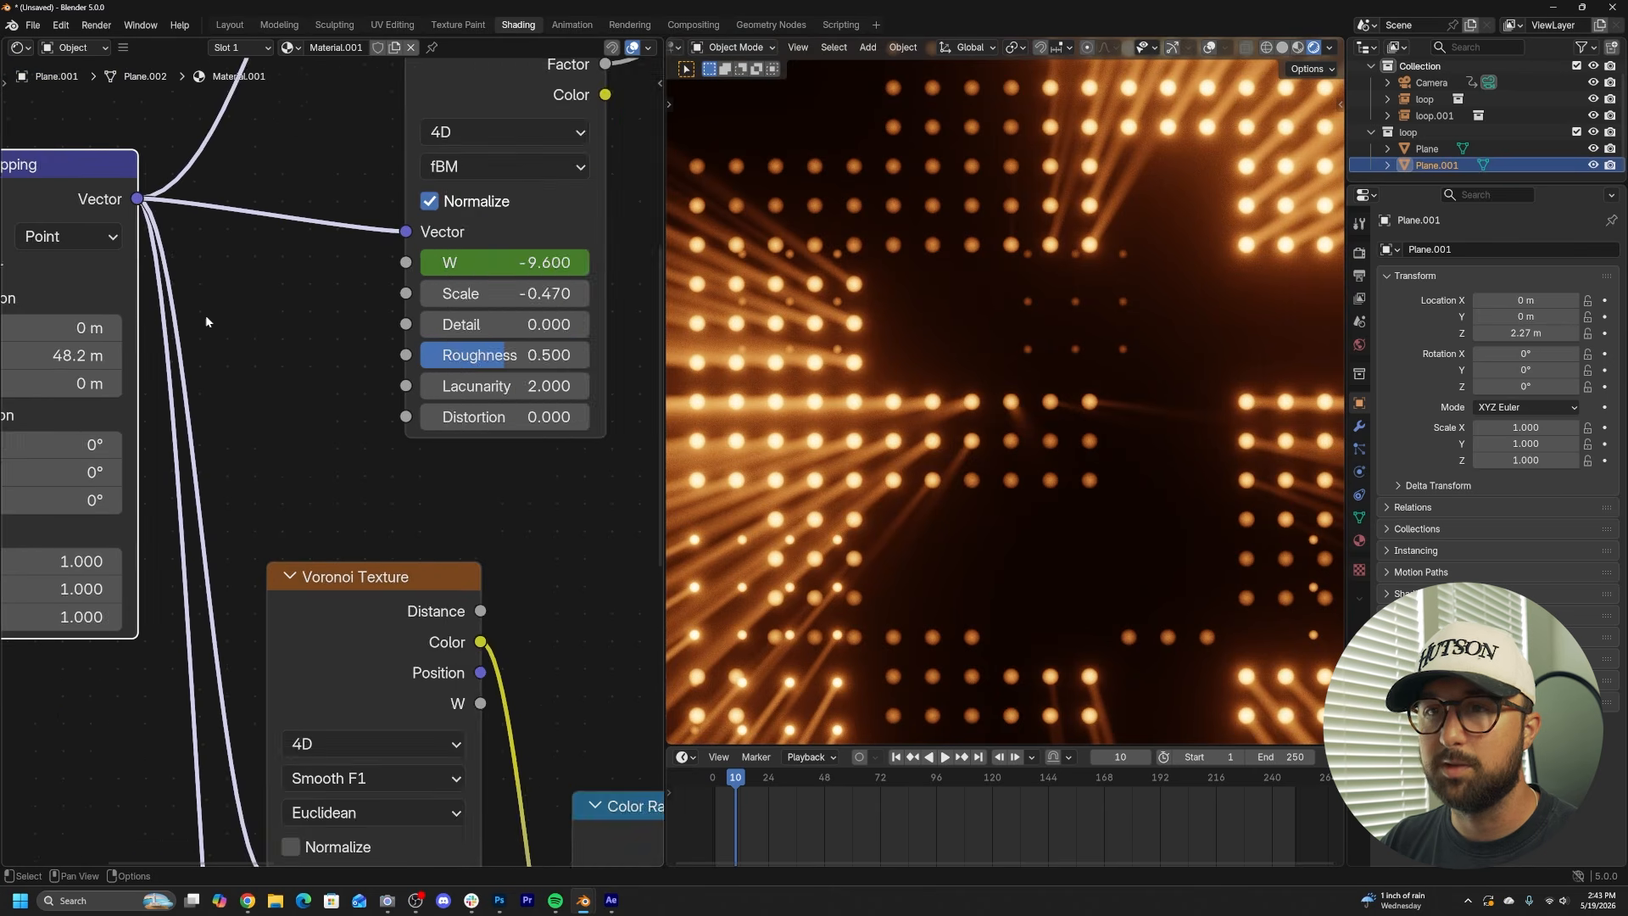
- Return to the first frame and play the animation in the Layout workspace to check both dot layers in the camera view
middle_click_drag(205, 313, 418, 438)
left_click_drag(274, 475, 275, 475)
key("shift+Left")
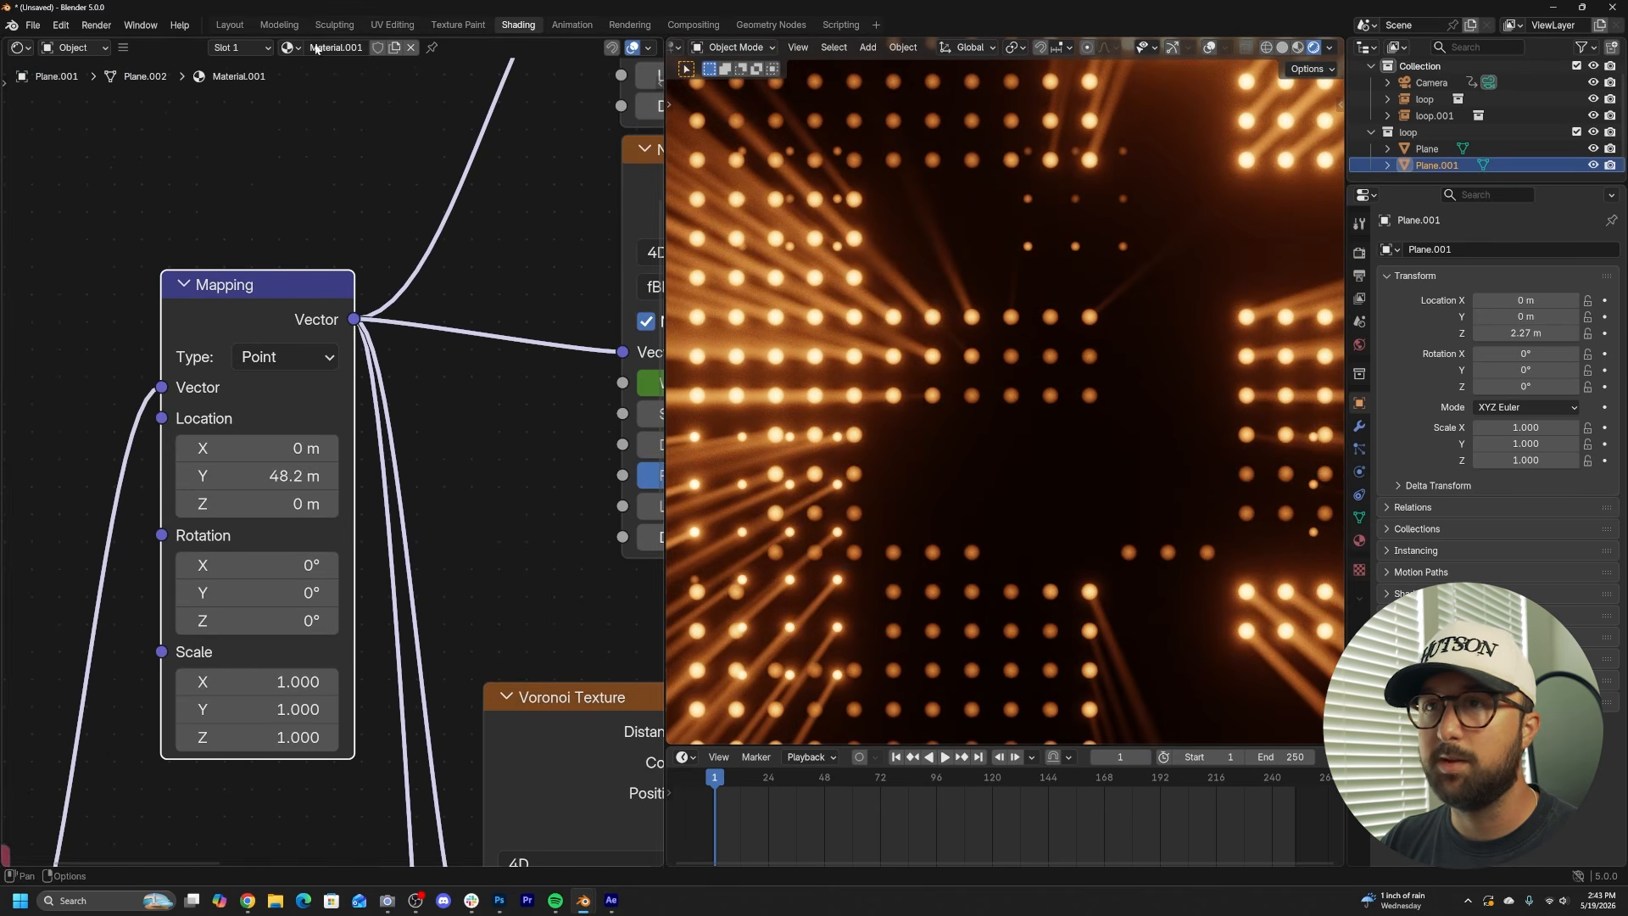
left_click(231, 28)
scroll(842, 576, "down", 13)
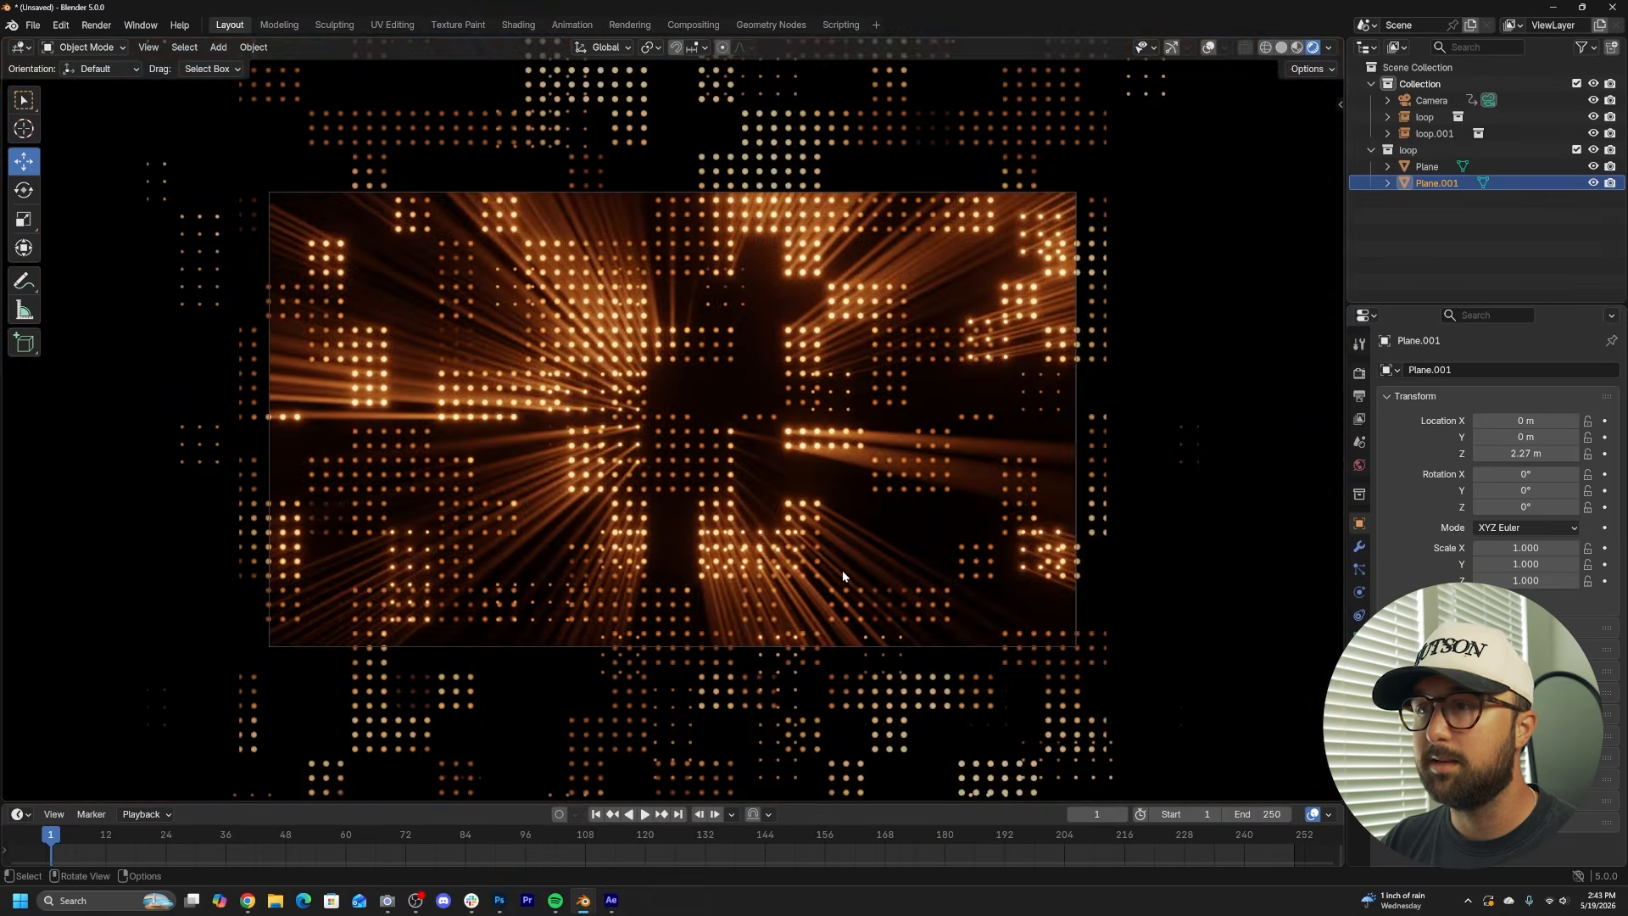
scroll(843, 576, "up", 3)
key("space")
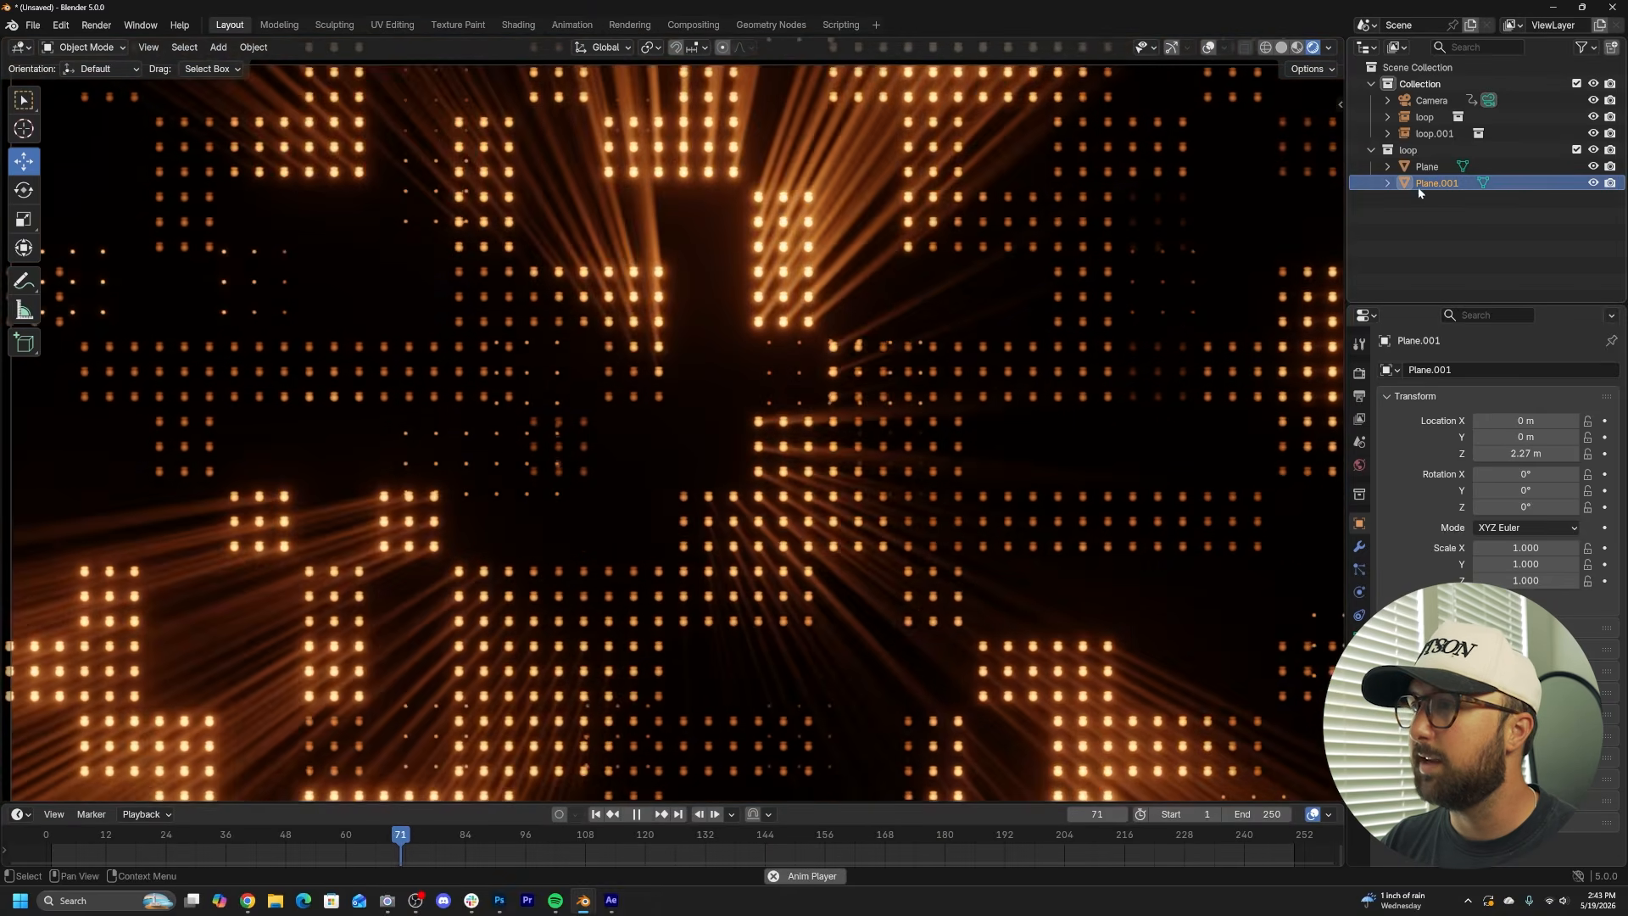
- Stop playback, set the raised plane's Location Z to 4.46 m, and preview the animation, going back to frame 62
key("space")
mouse_move(1531, 455)
left_mouse_down()
mouse_move(1493, 455)
mouse_move(1527, 454)
left_mouse_up()
key("space")
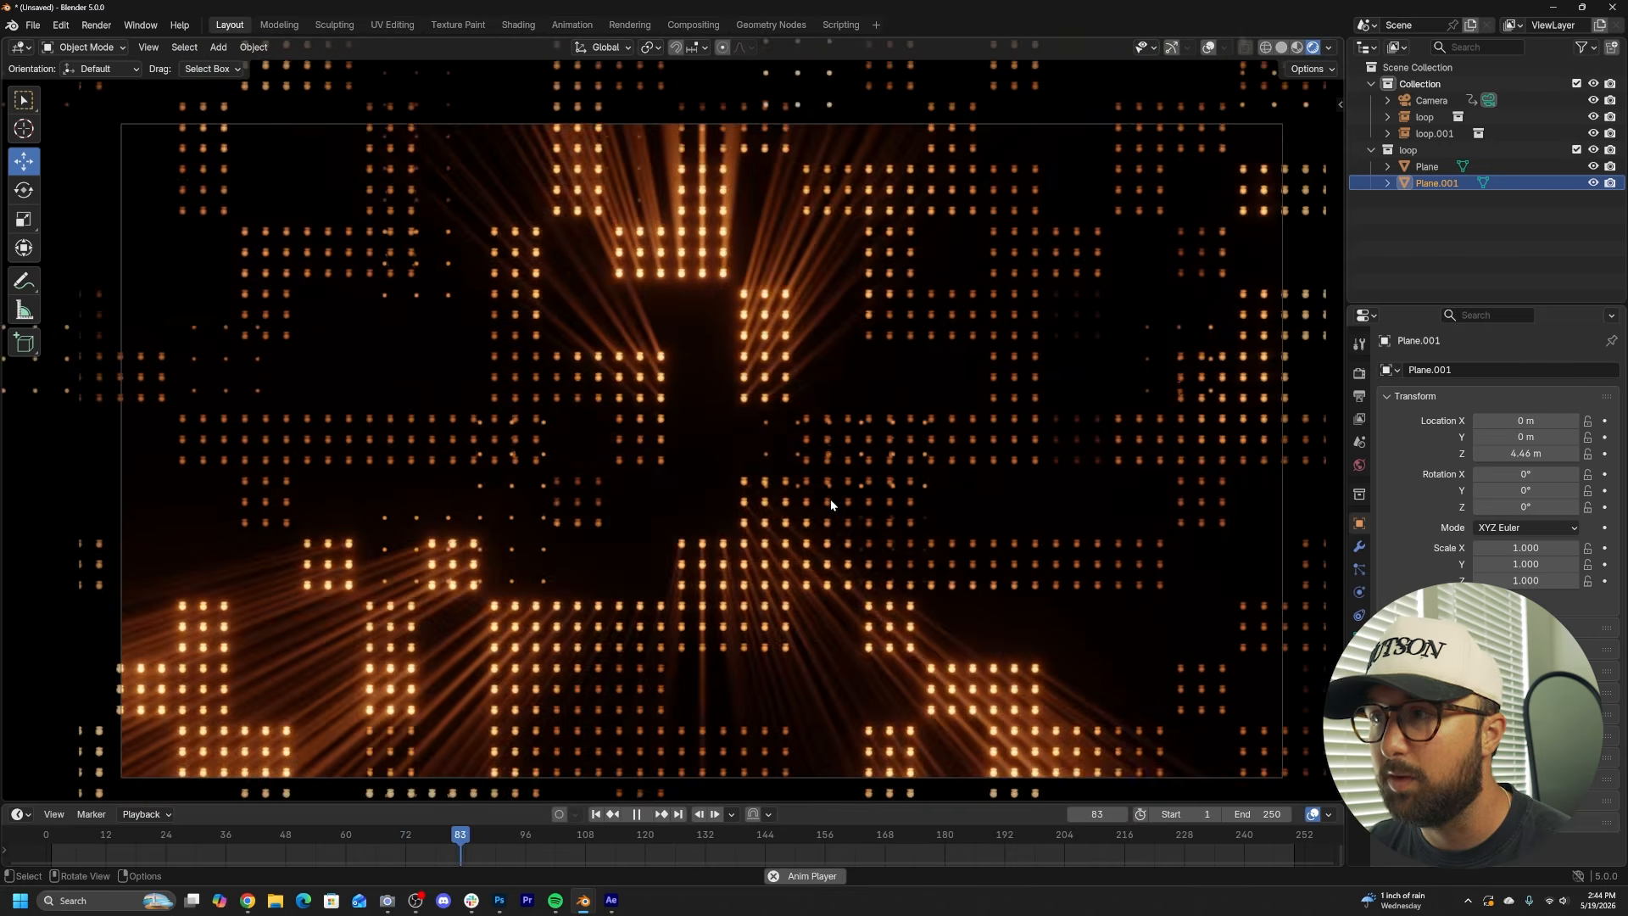
key("space")
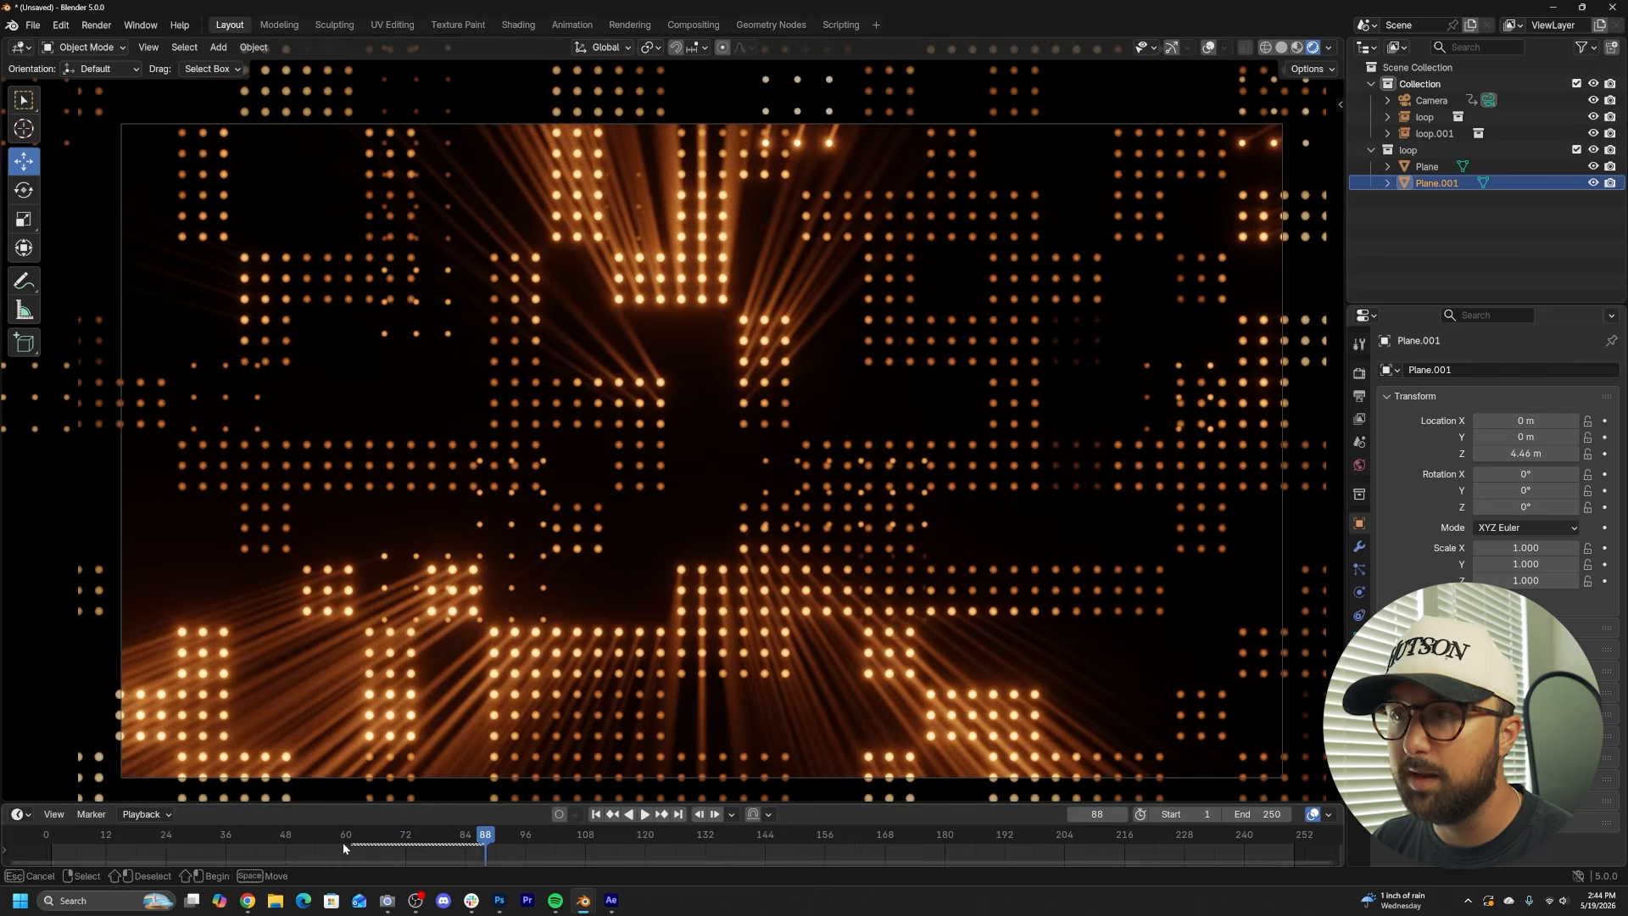
left_click(356, 835)
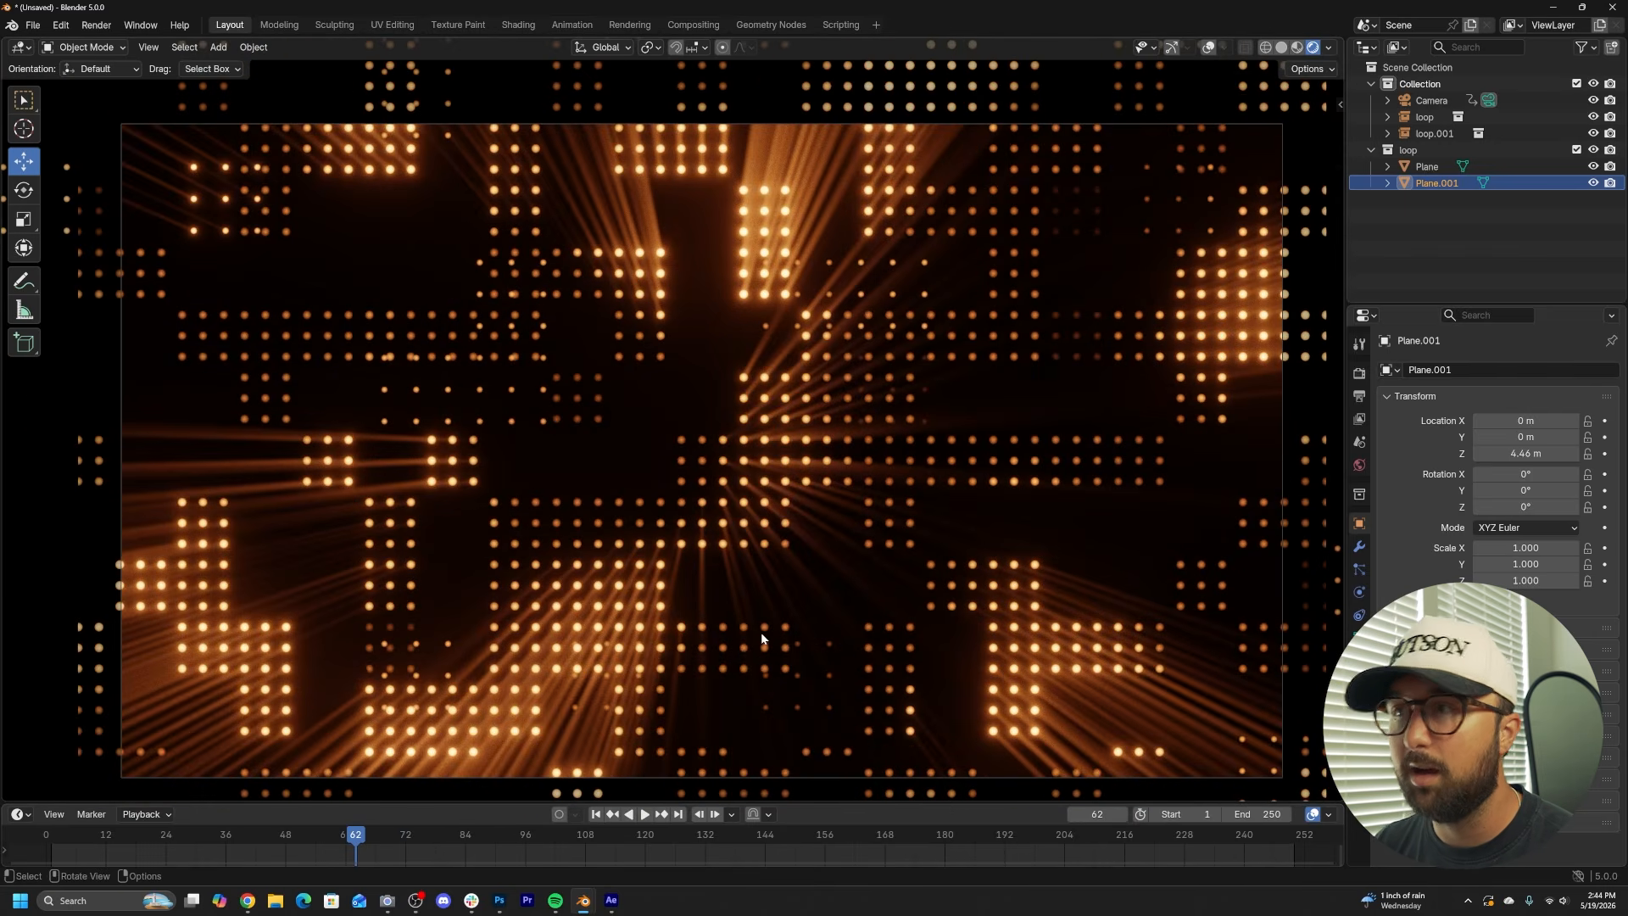